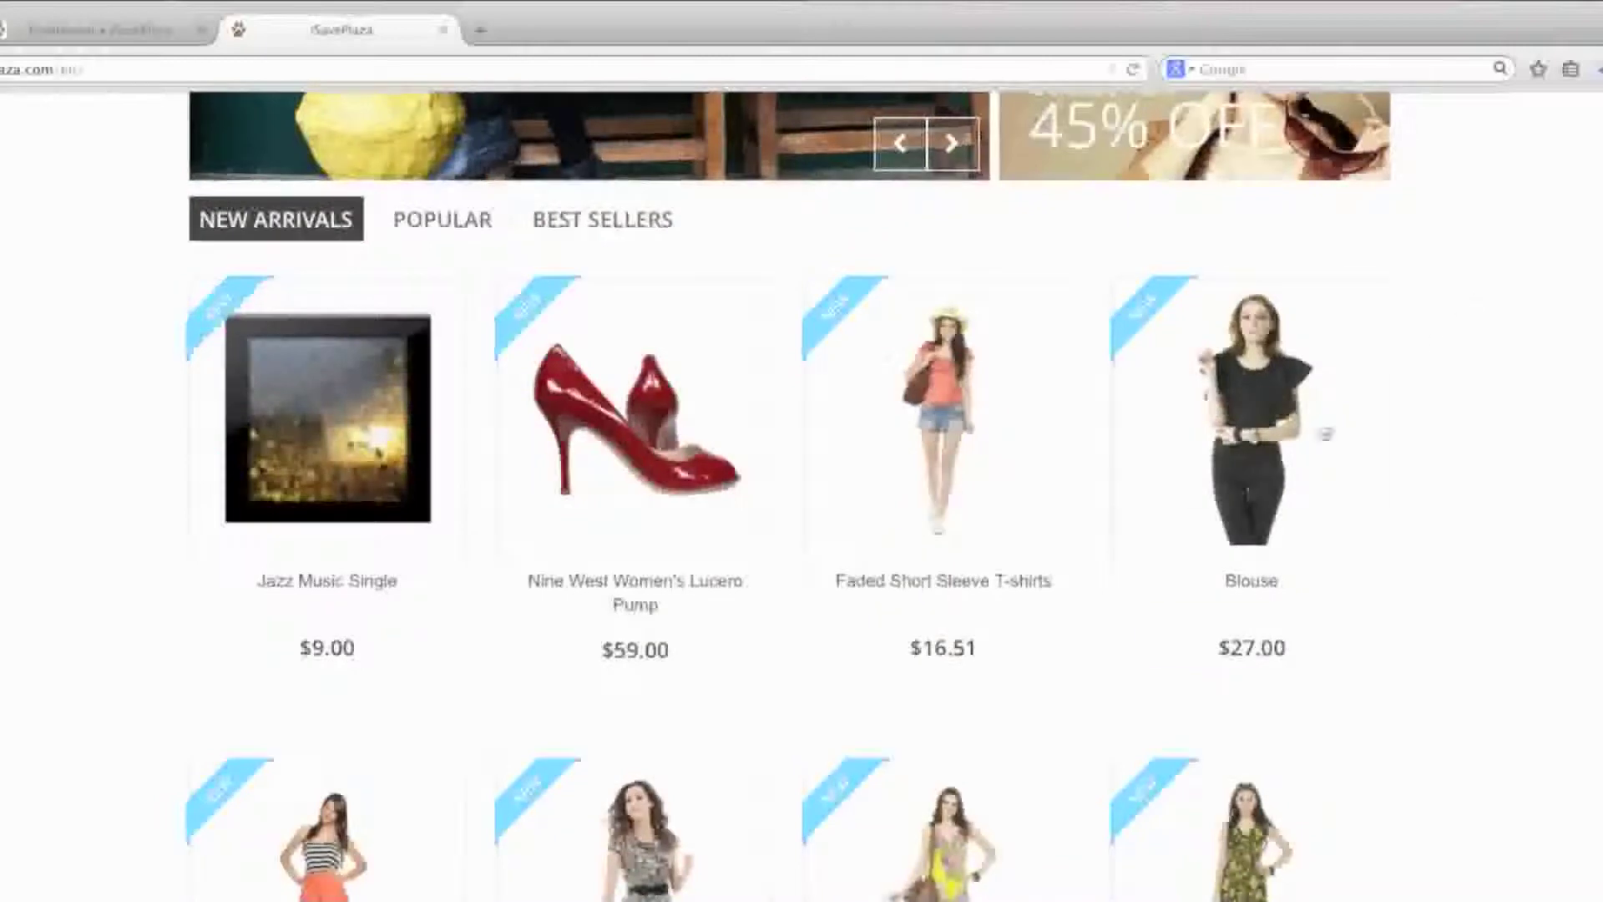
Open the Nine West Women's Lucero Pump product page and check its available size options.
click(708, 584)
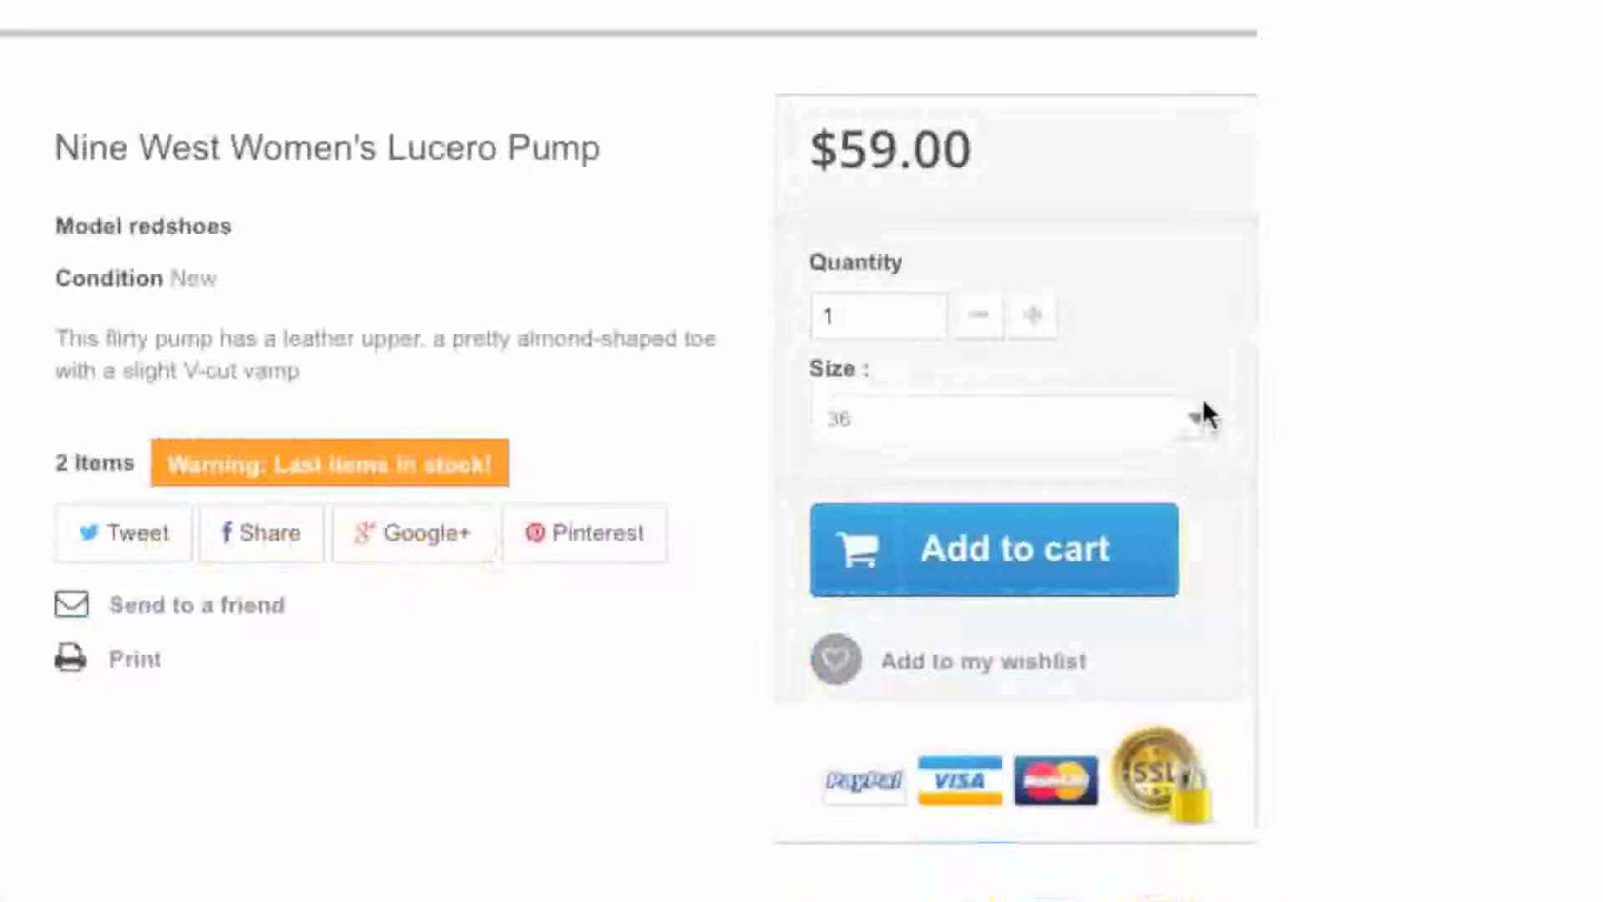
click(1196, 415)
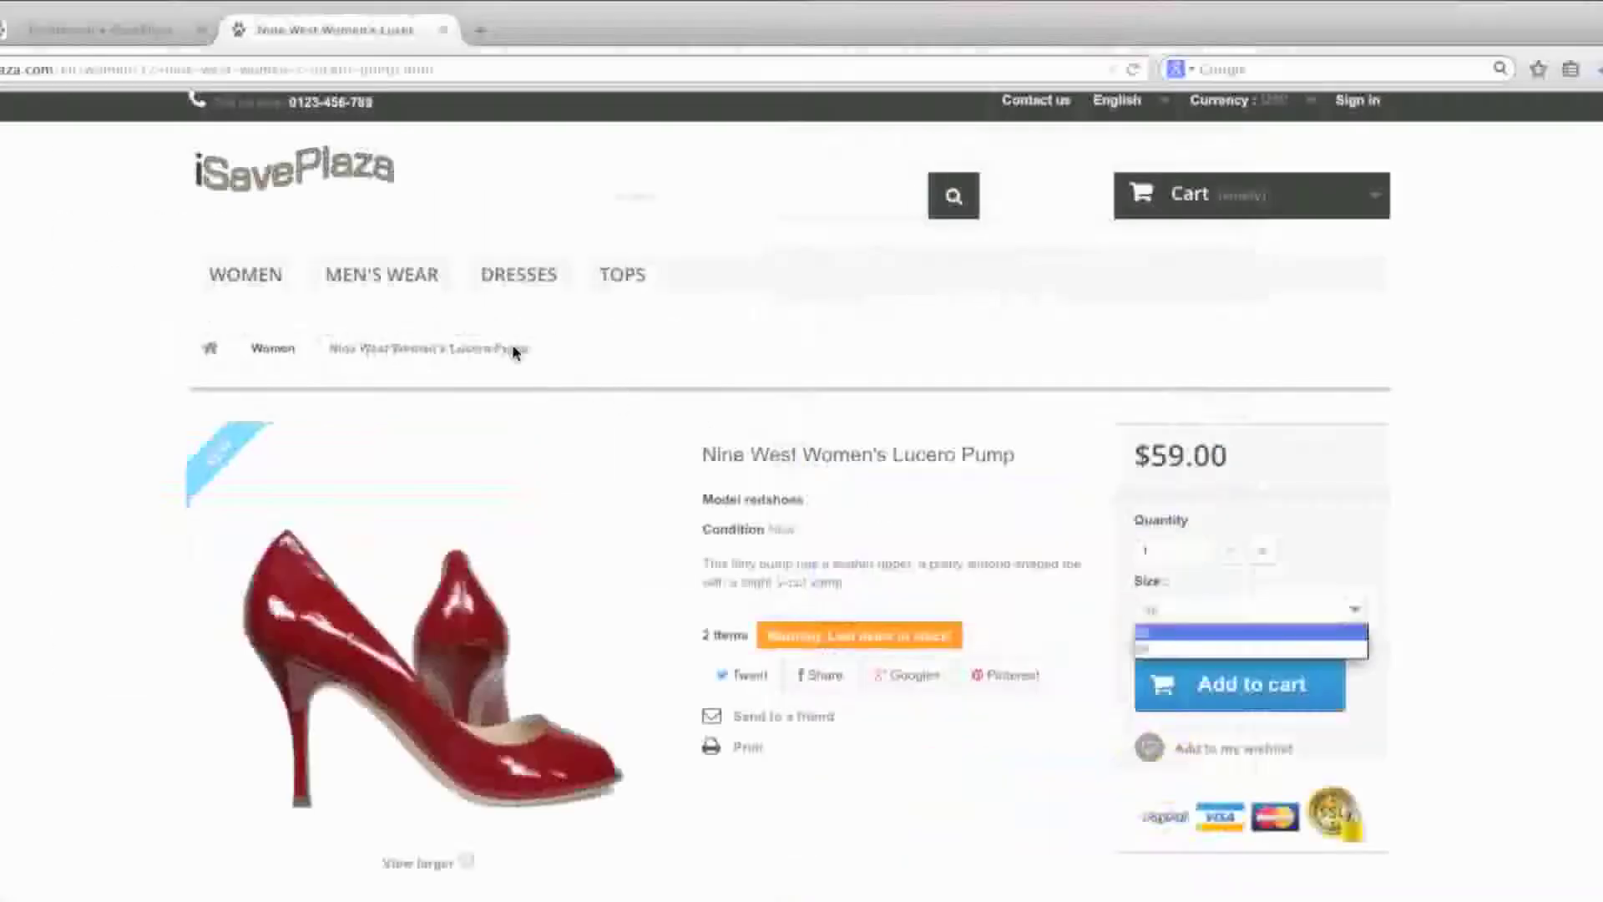
Open the Printed Dress from the women's Casual Dresses category and check its available size options.
mouse_move(250, 286)
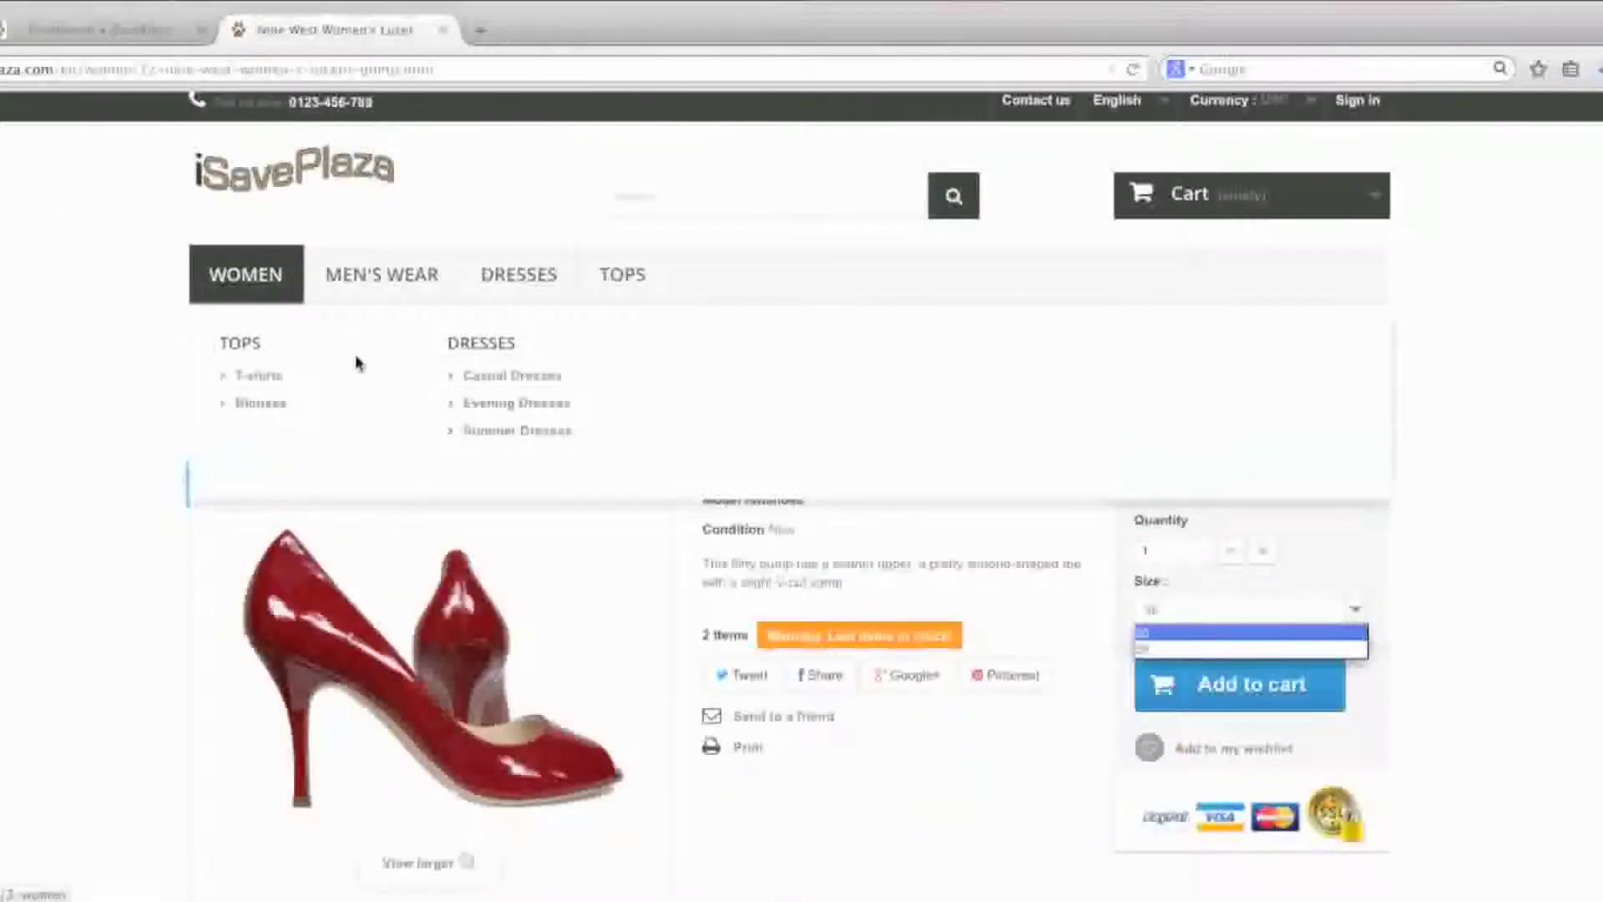
click(496, 378)
scroll(763, 609, down, 6)
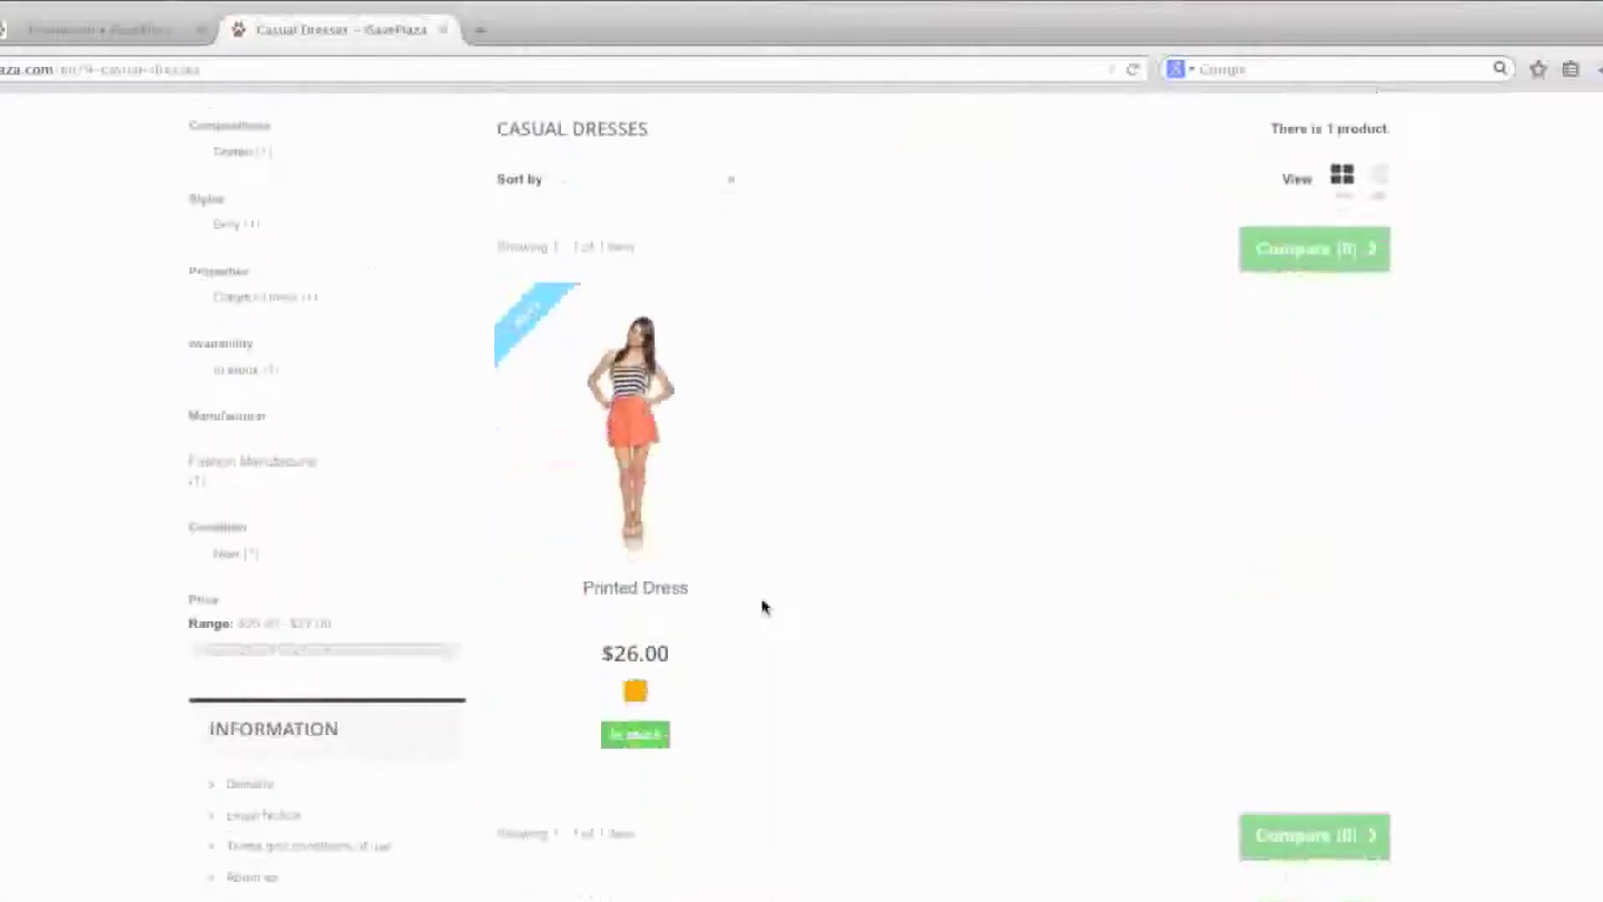
click(635, 443)
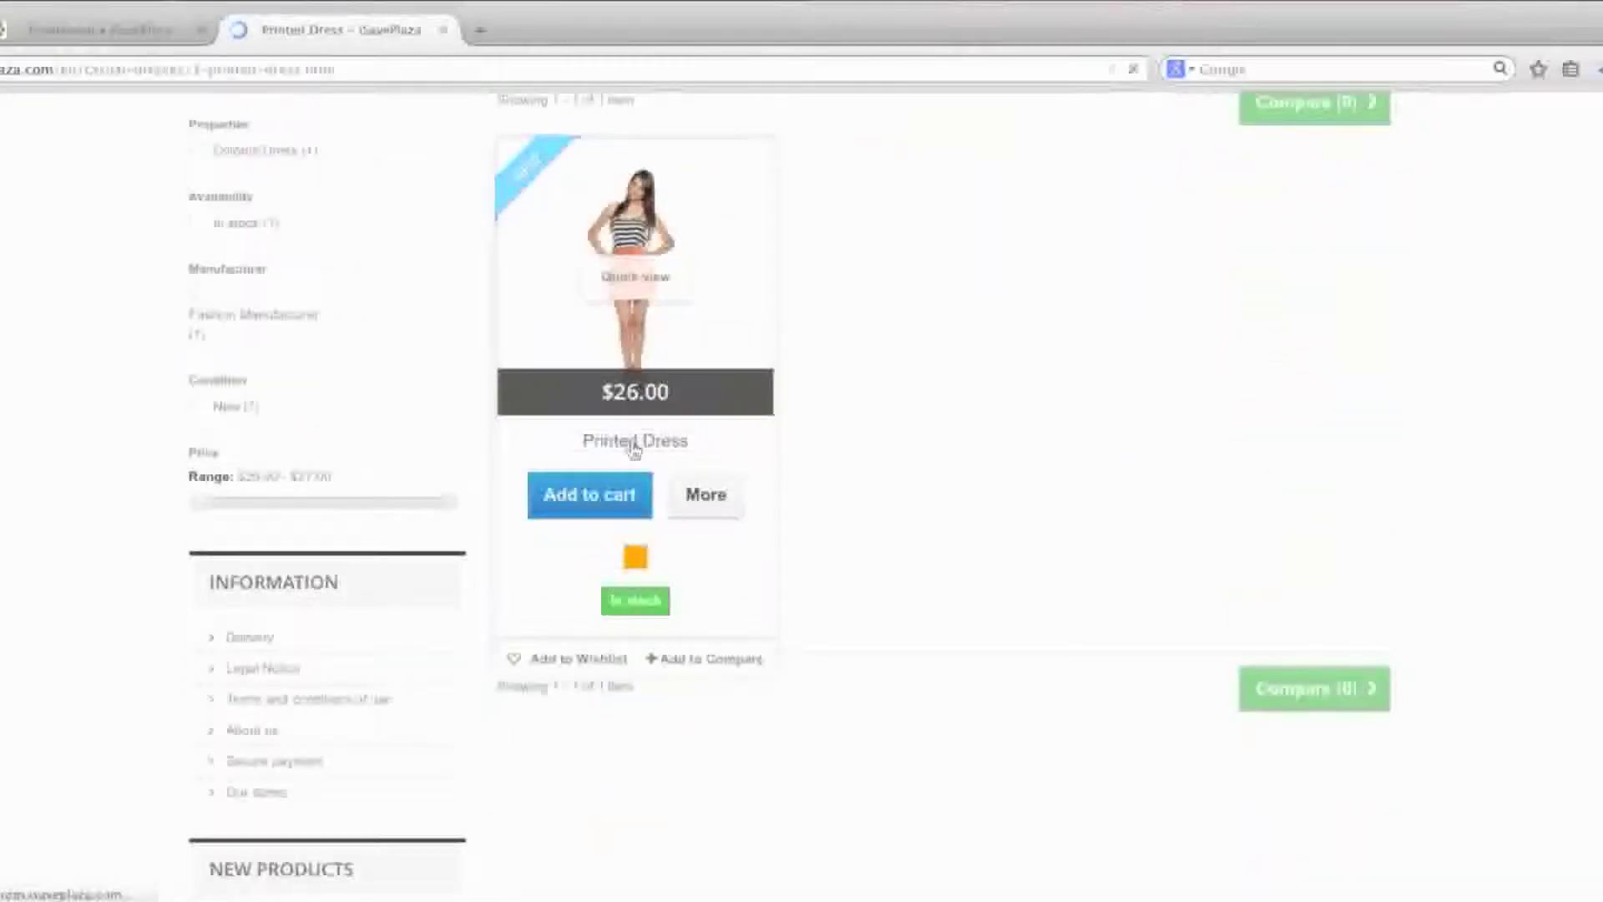
scroll(1169, 584, down, 2)
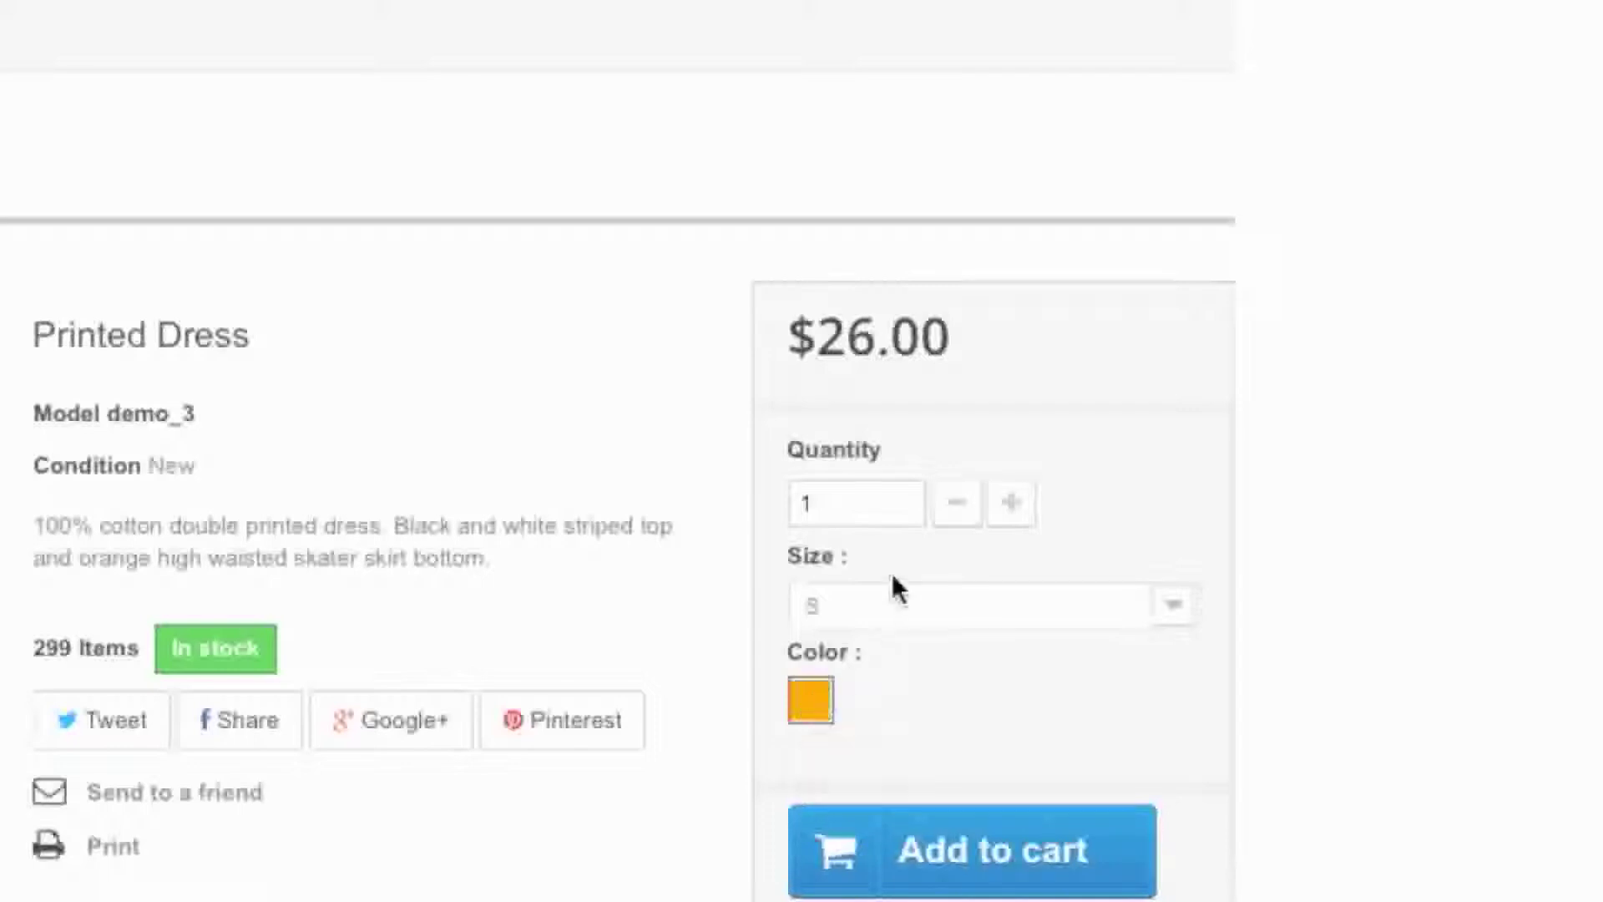
click(888, 608)
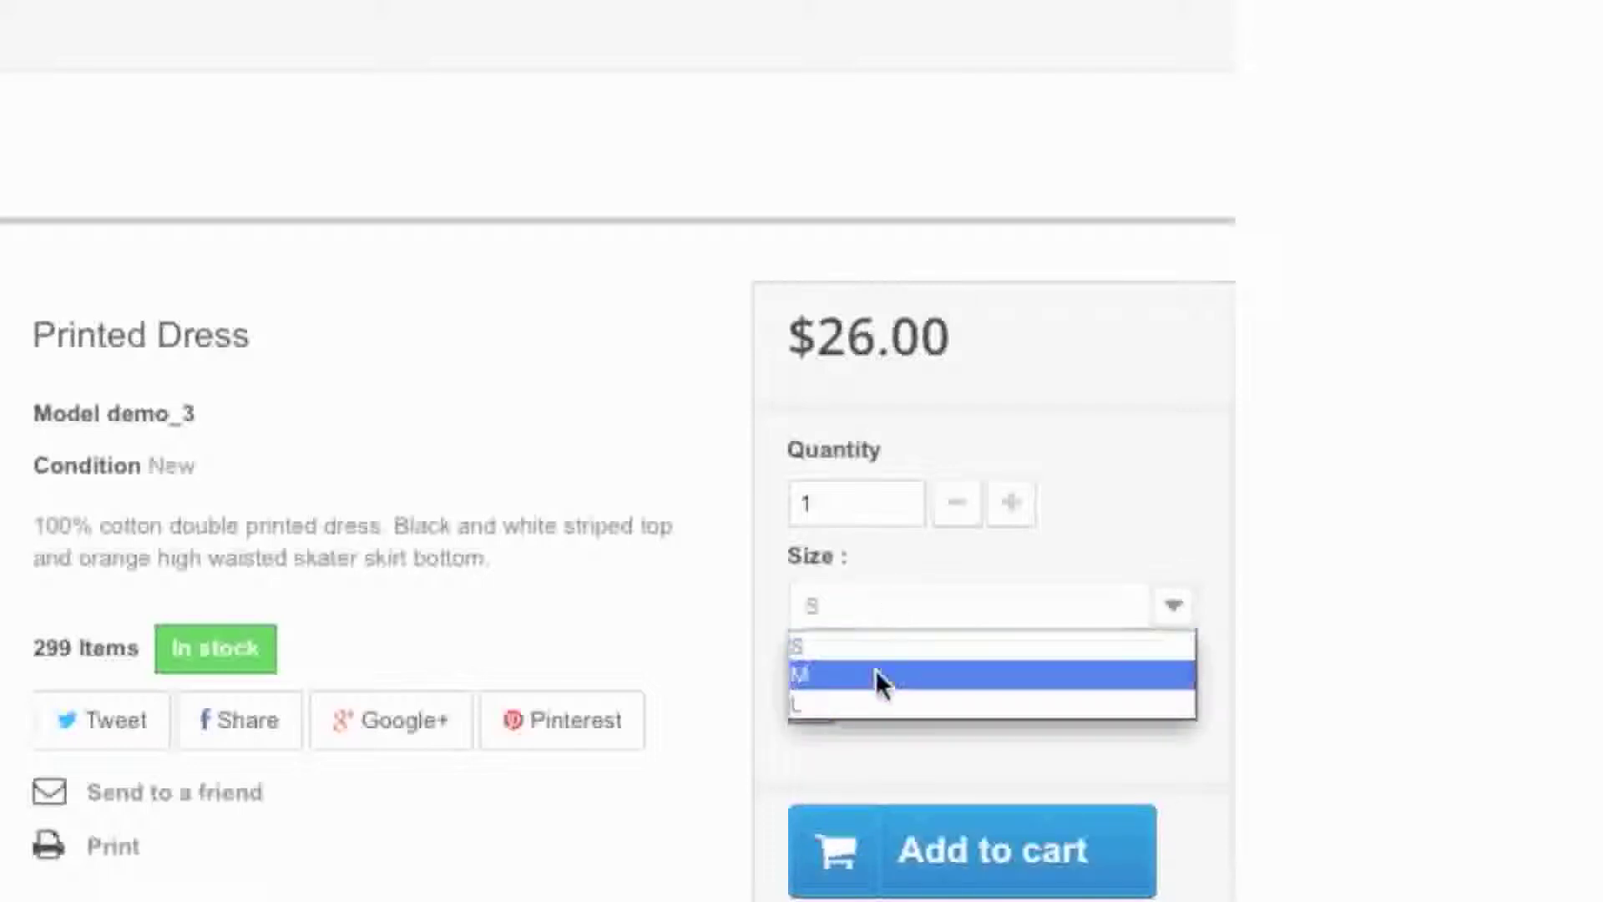
click(724, 623)
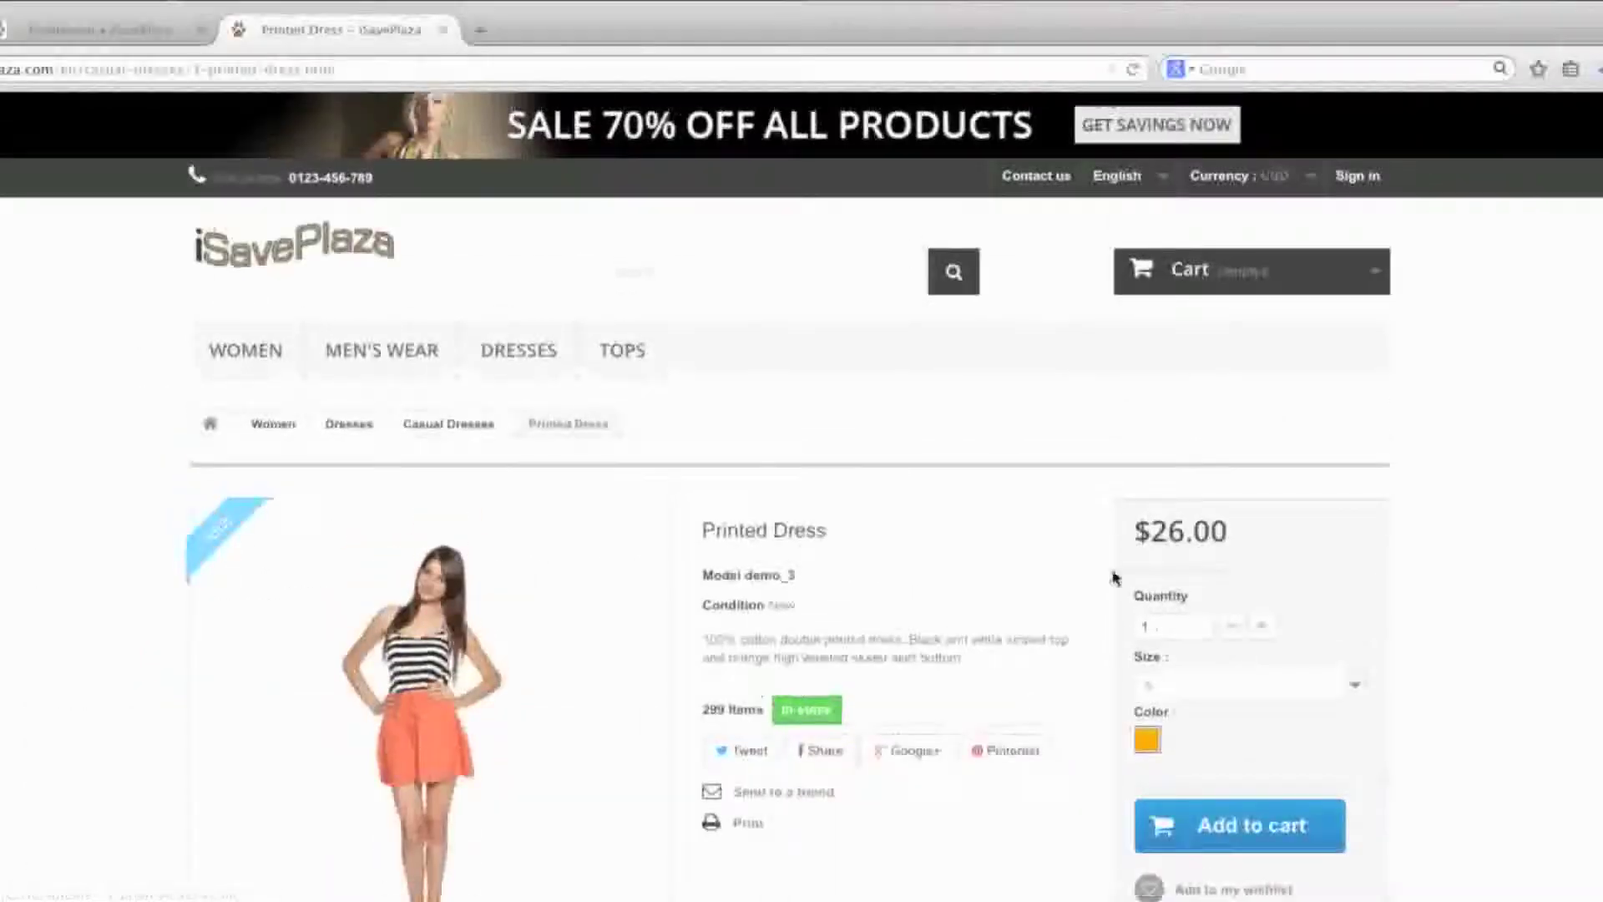
Return the storefront to its home page, switch to the store's back office and start a new product attribute.
click(265, 256)
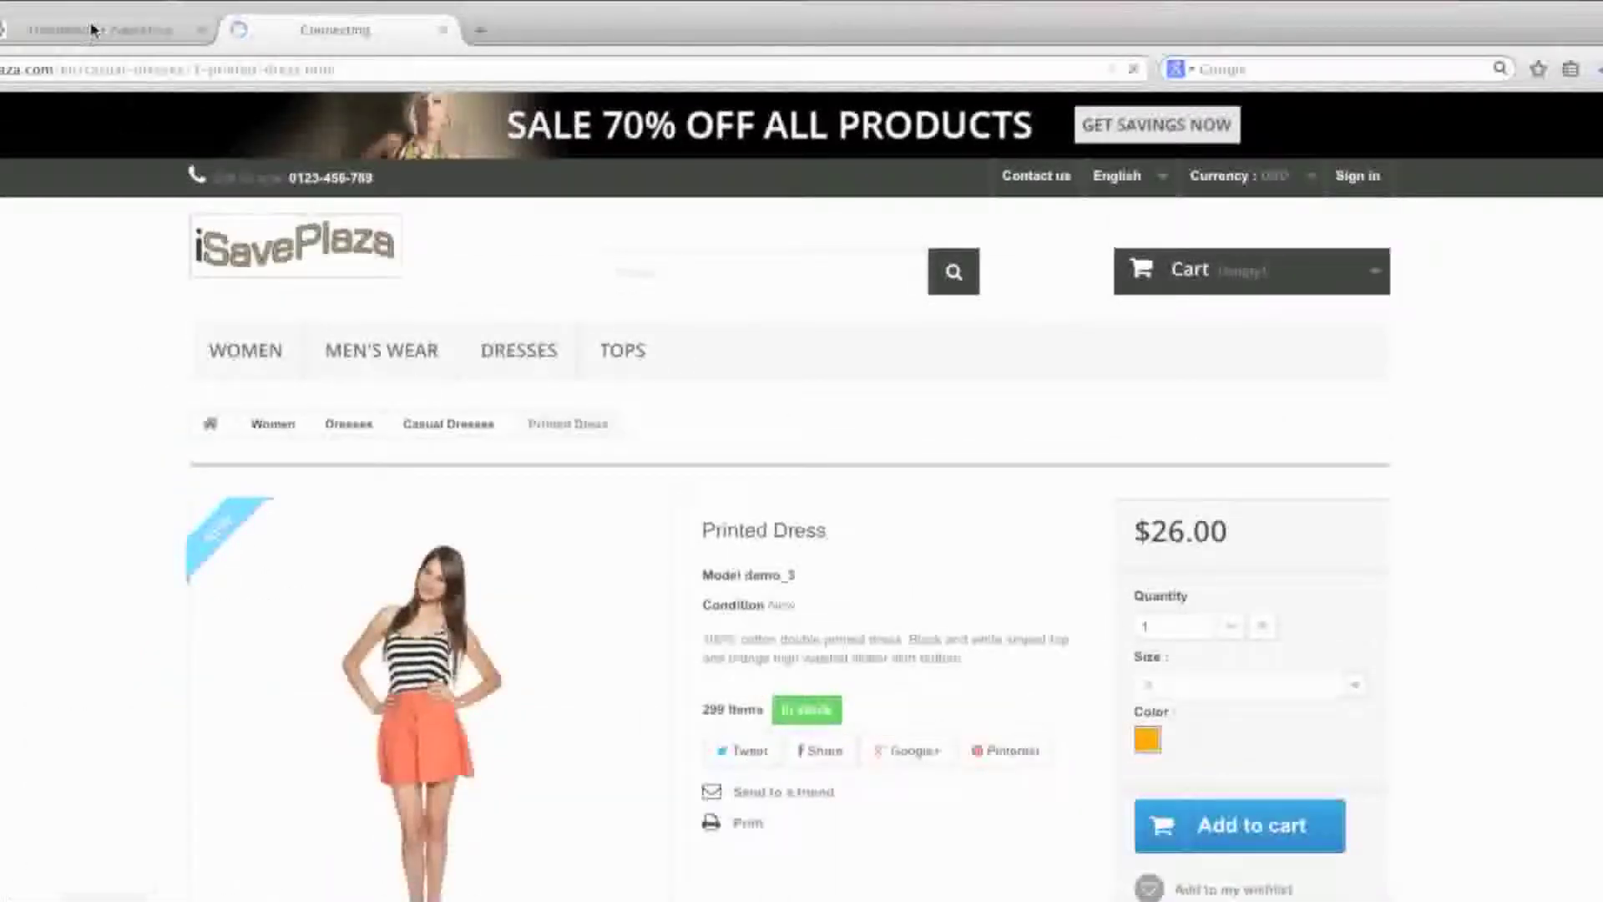
click(97, 31)
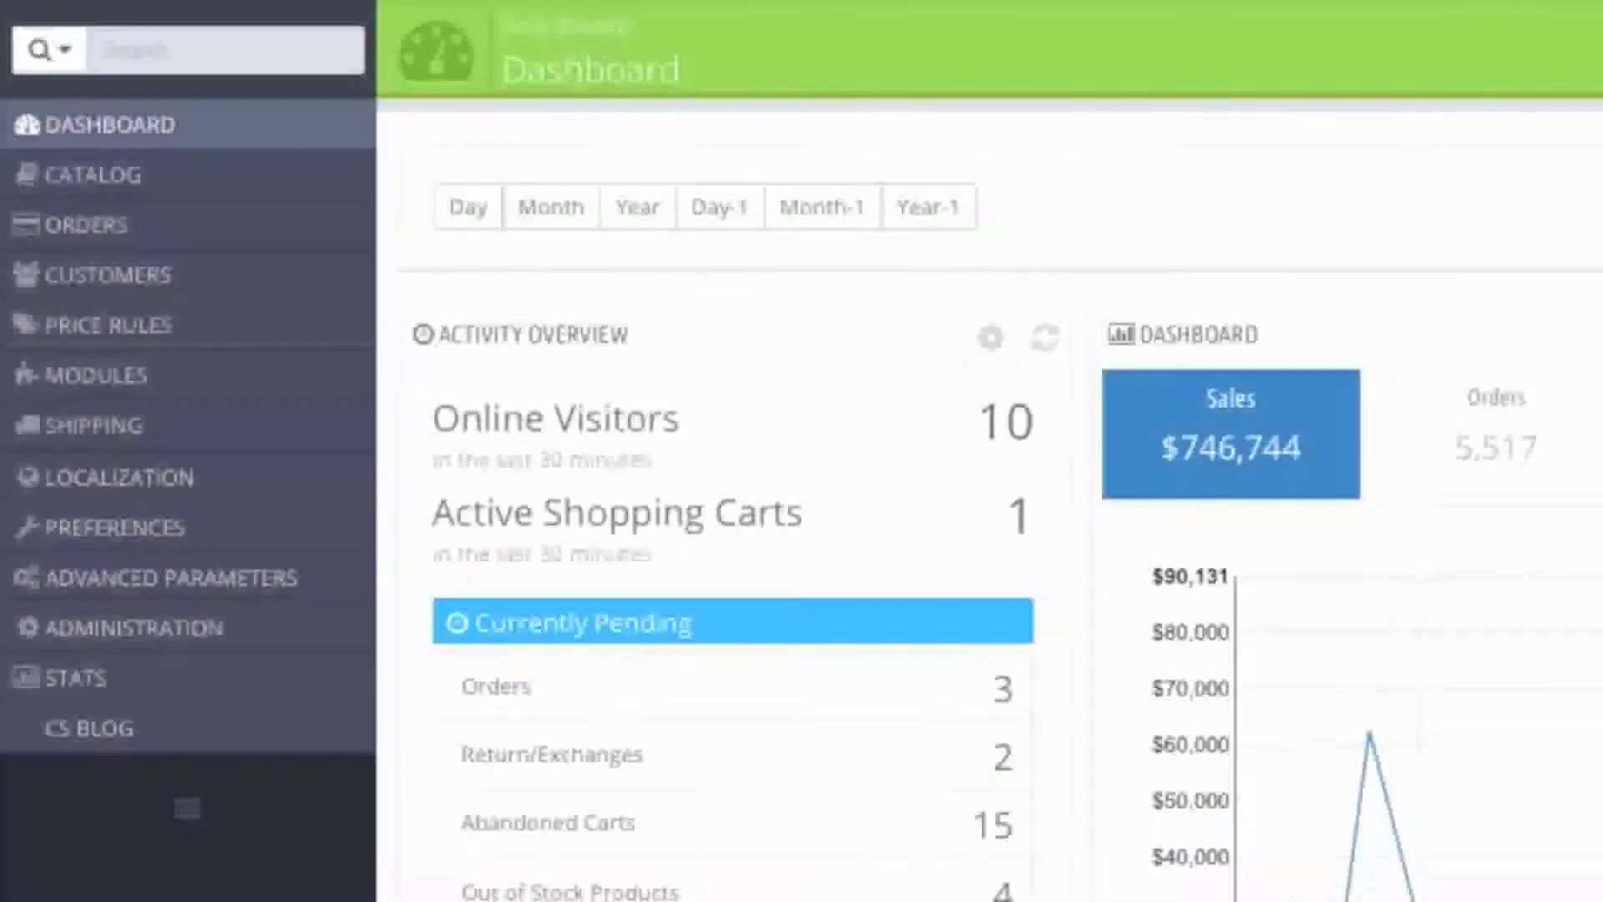
mouse_move(133, 176)
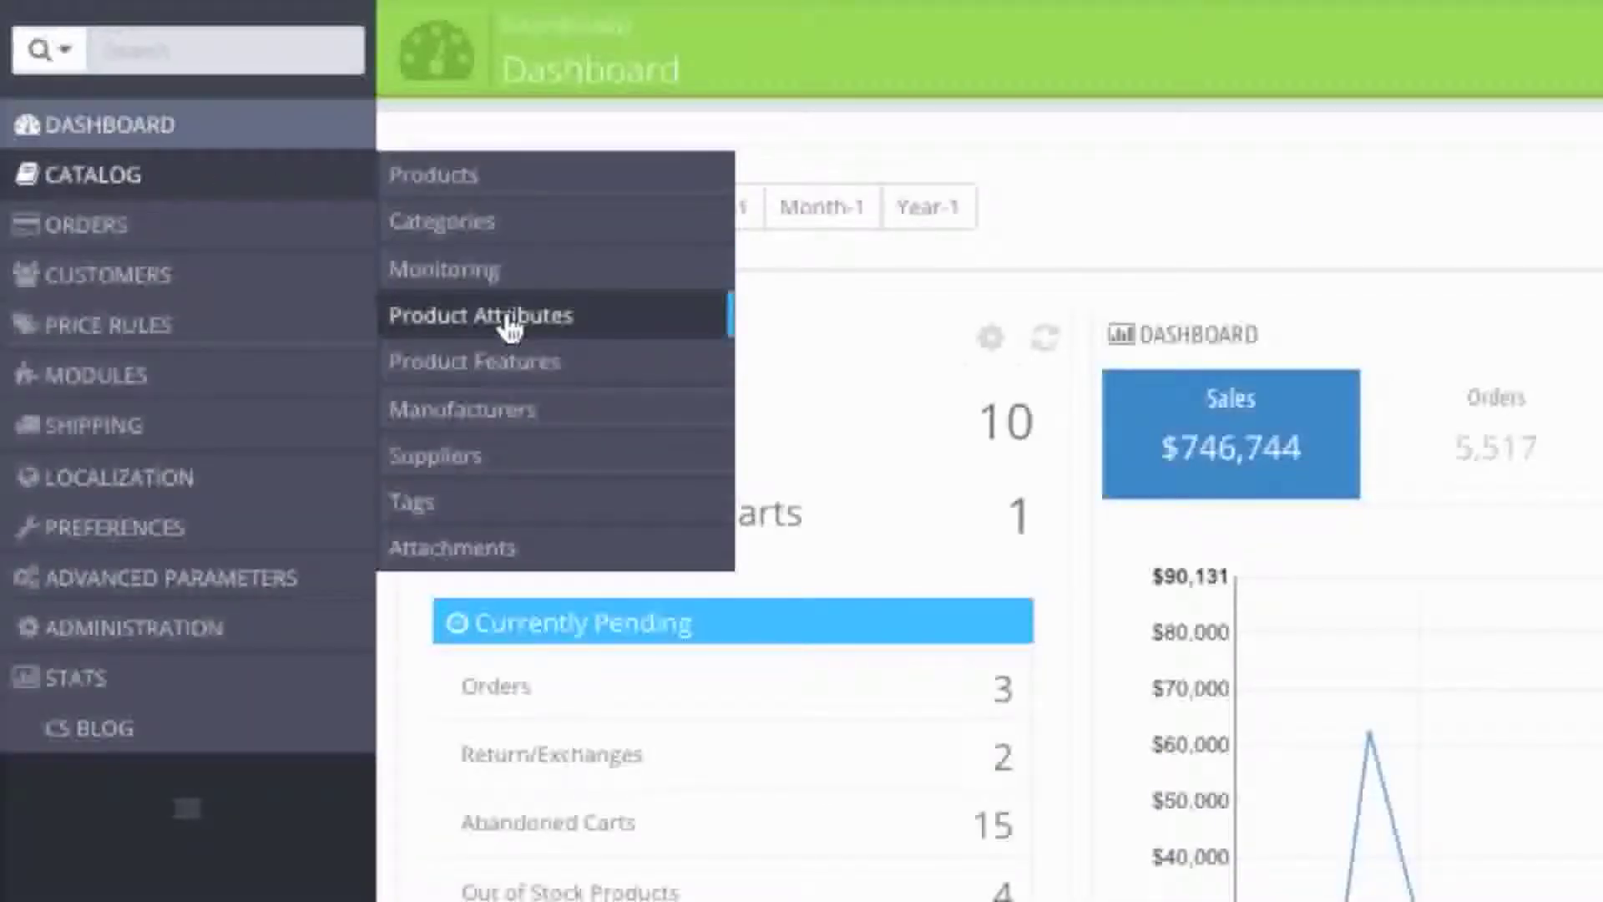
click(511, 322)
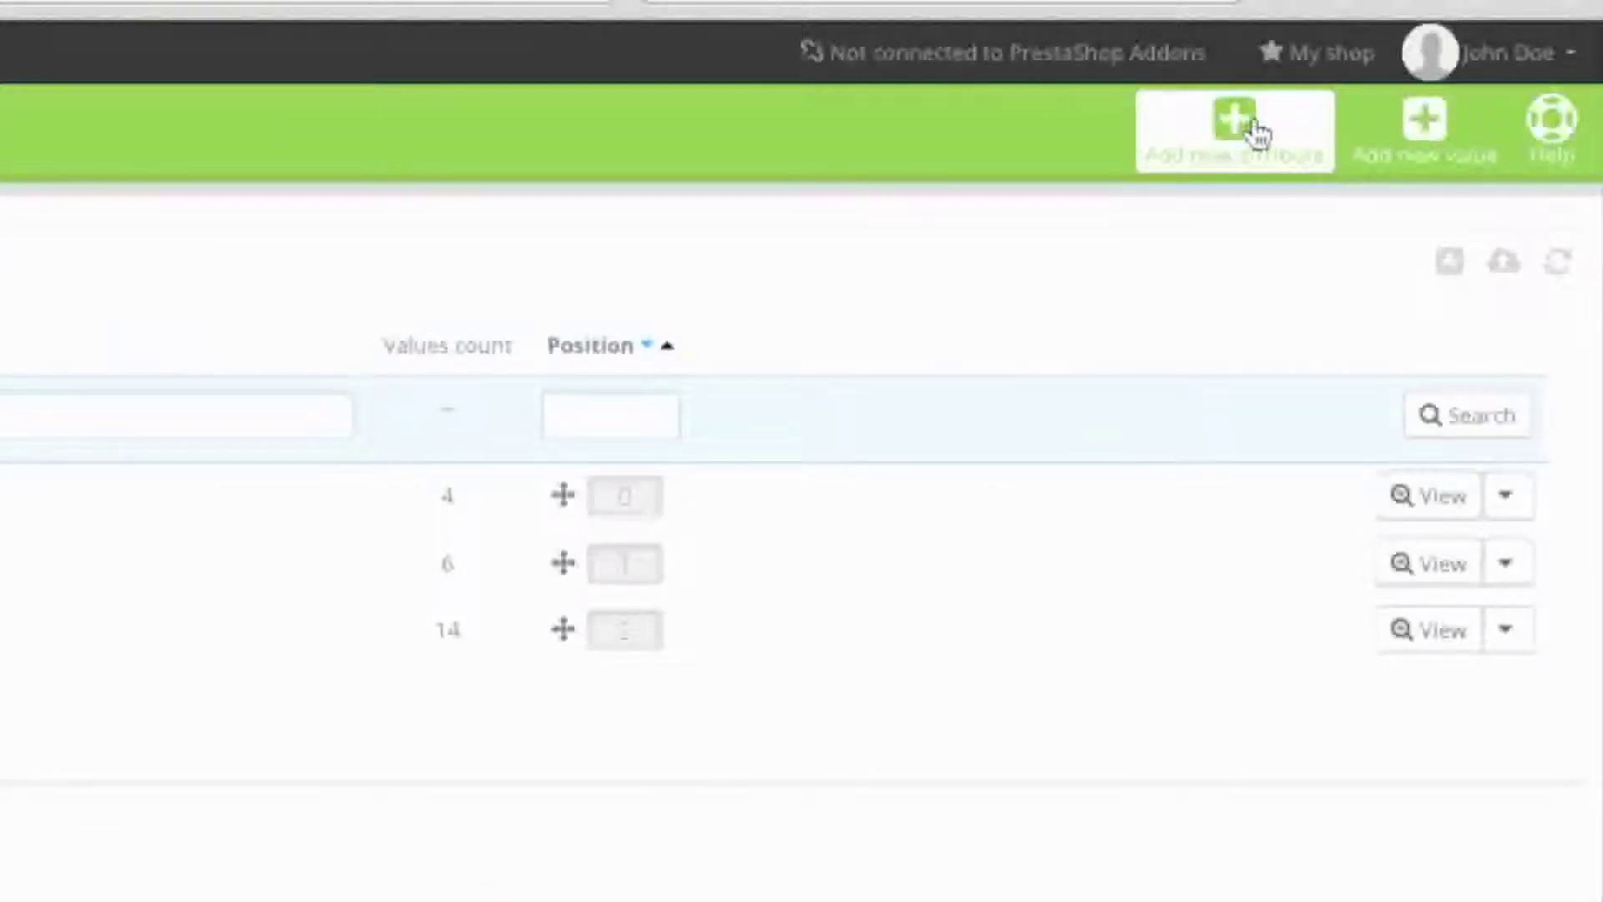
click(1258, 129)
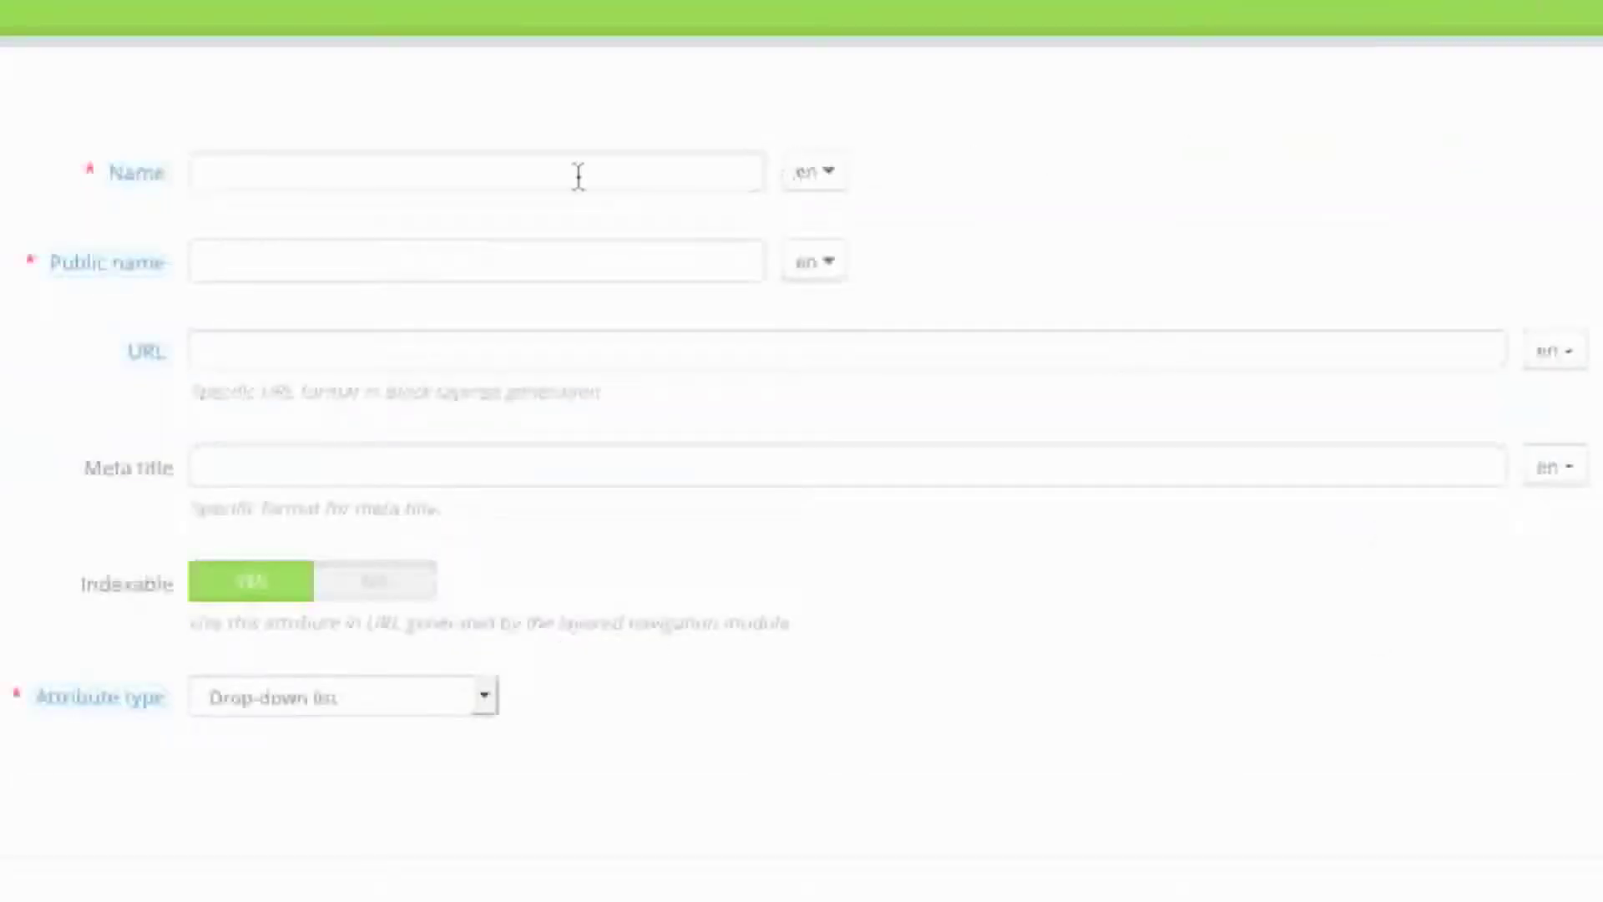
Switch the attribute form's field language to Portuguese-Brazil and back to English.
click(554, 175)
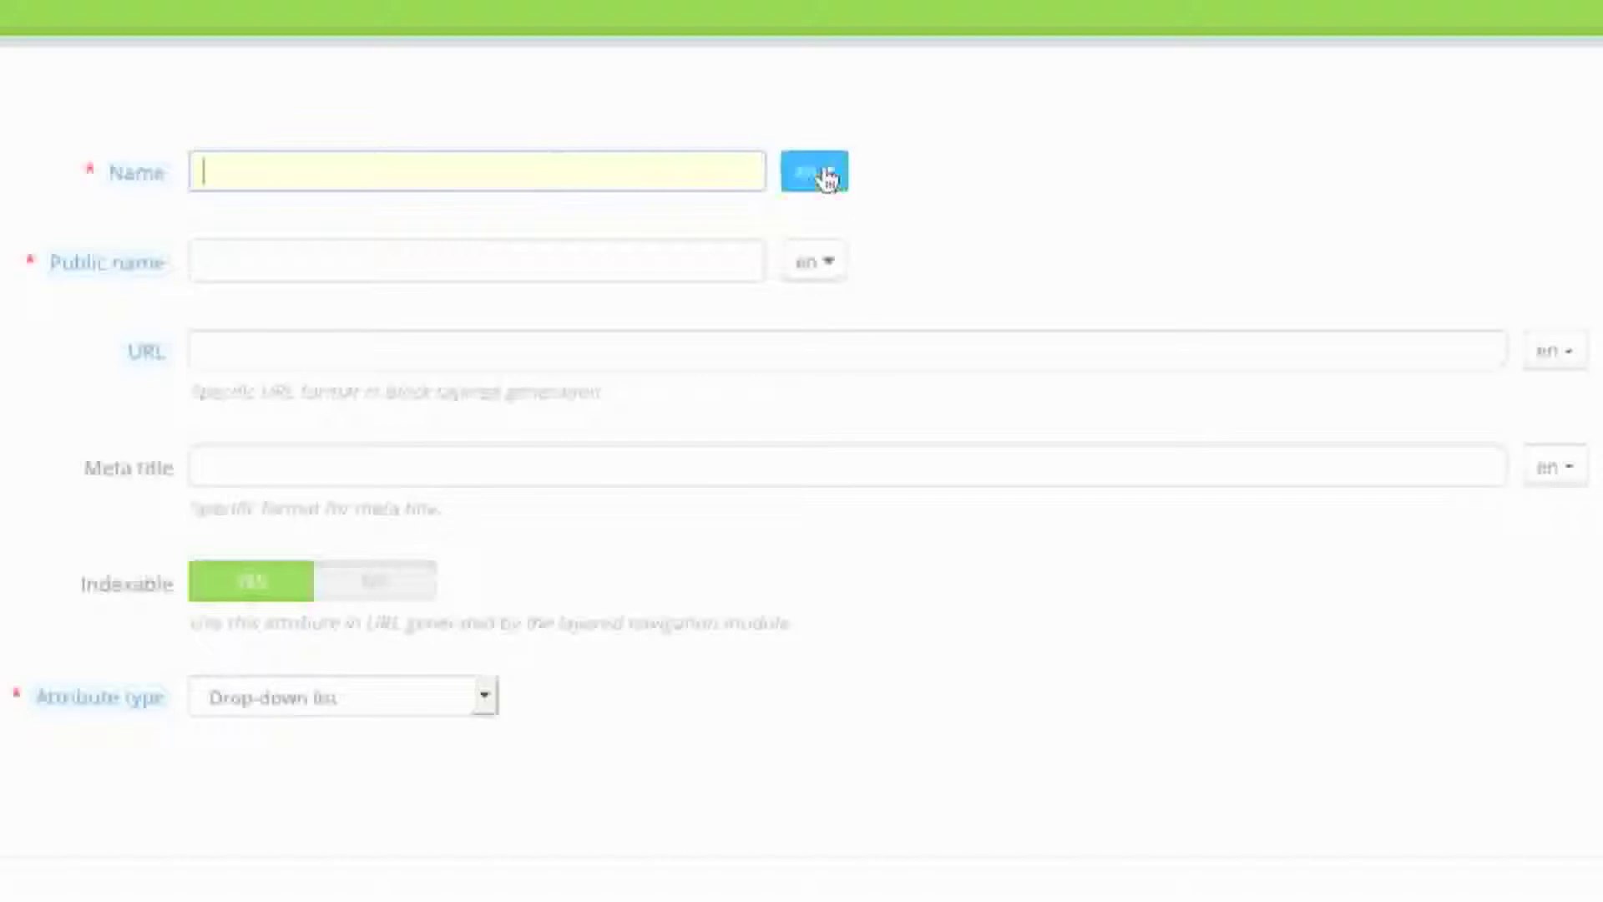
click(827, 175)
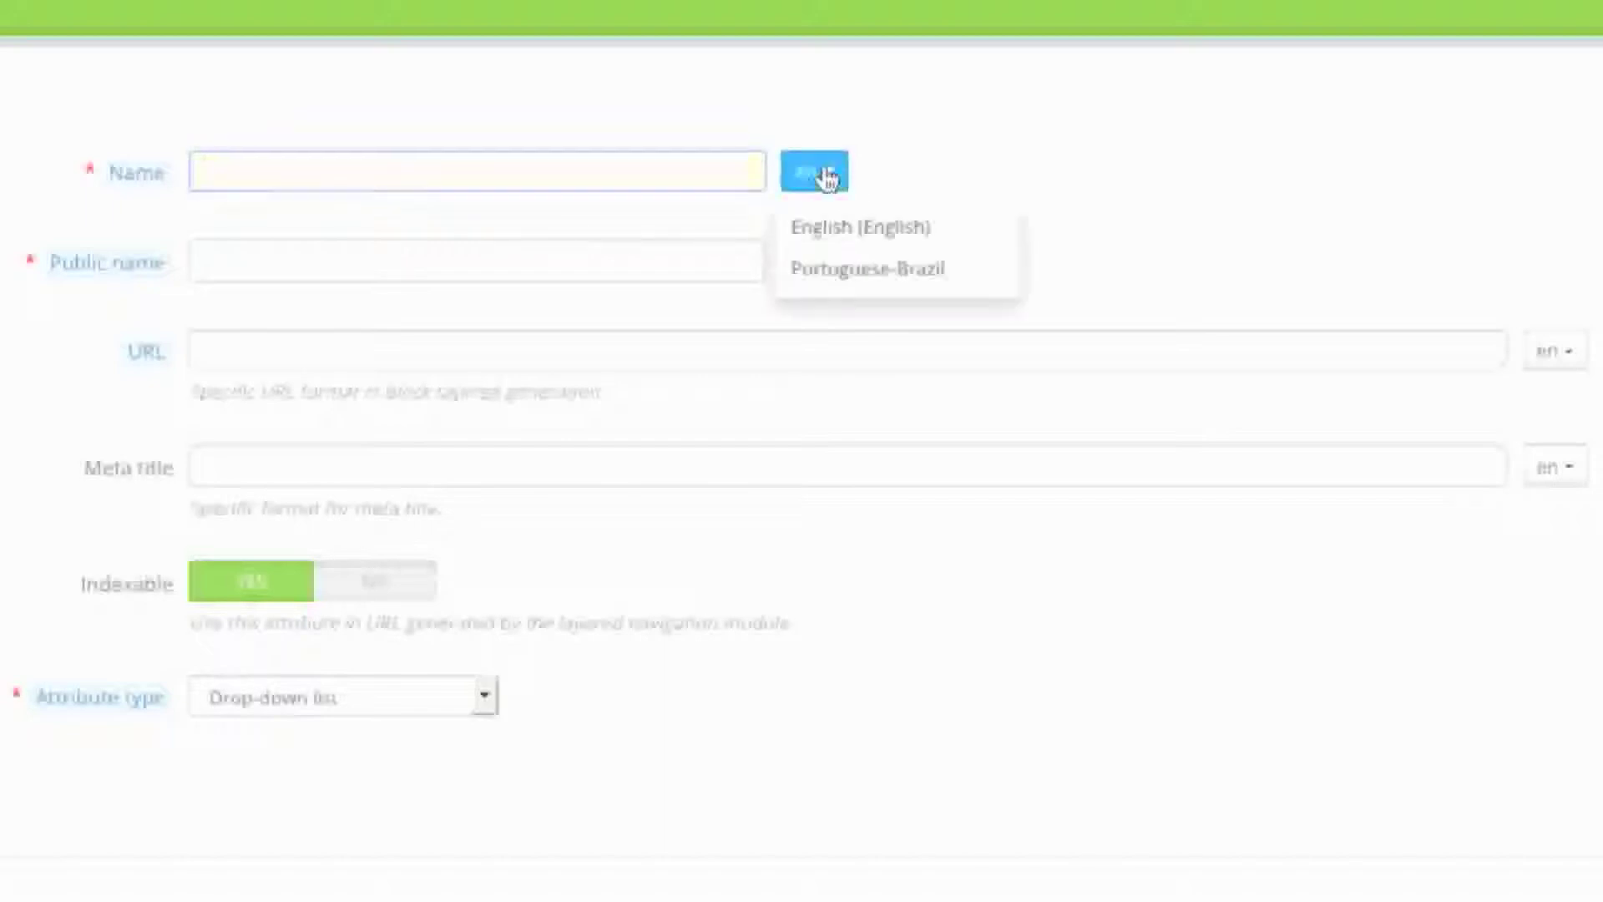
click(839, 280)
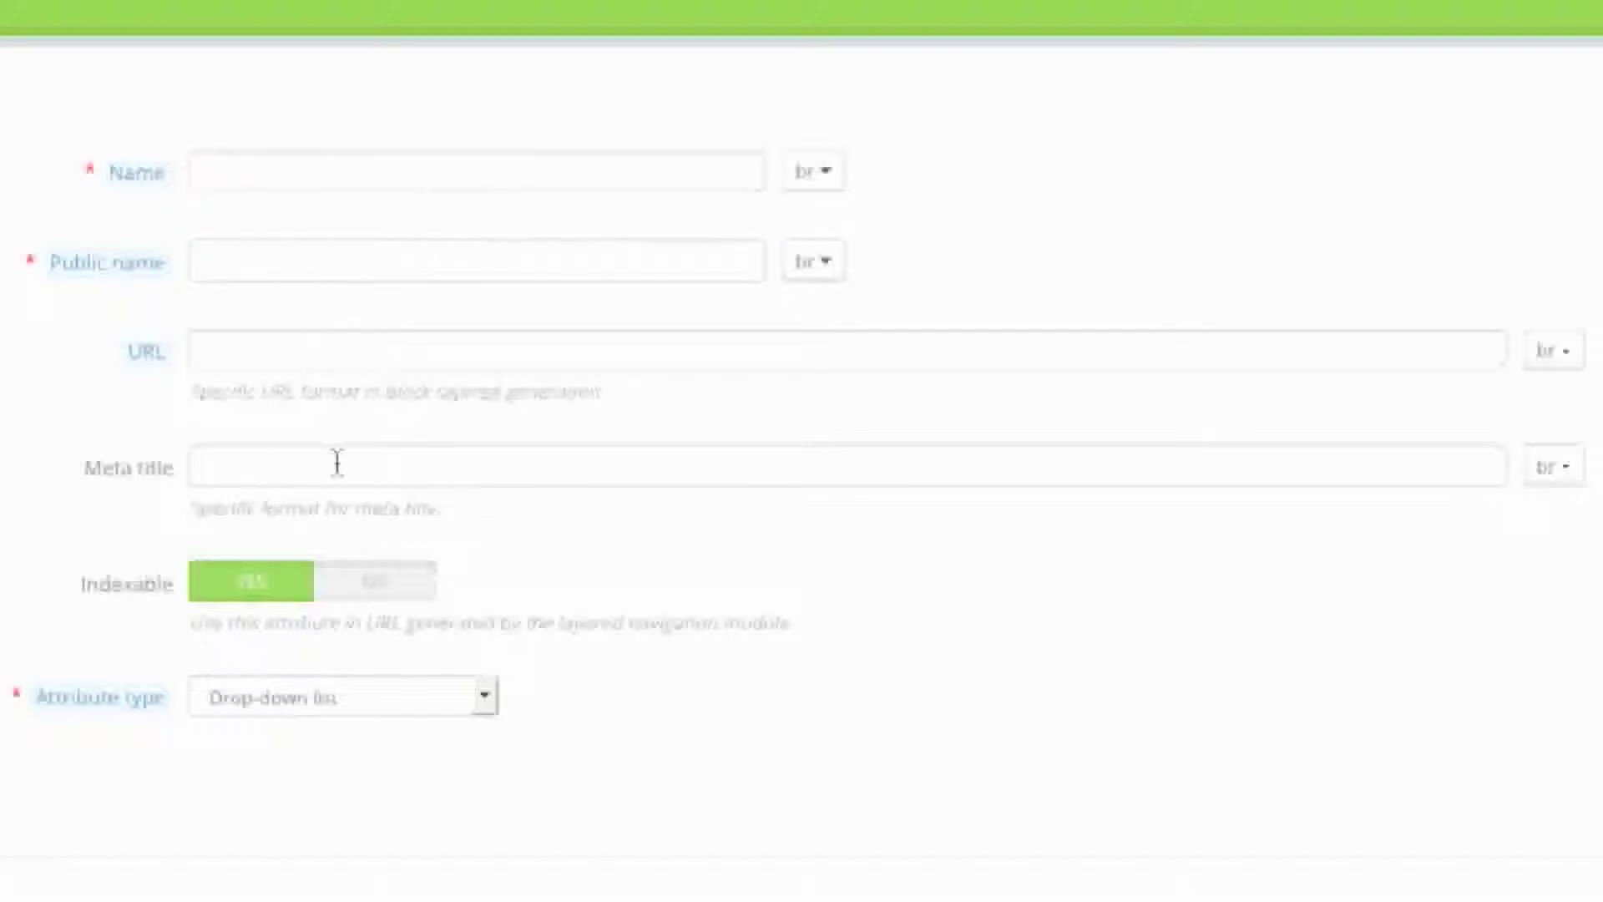
click(825, 174)
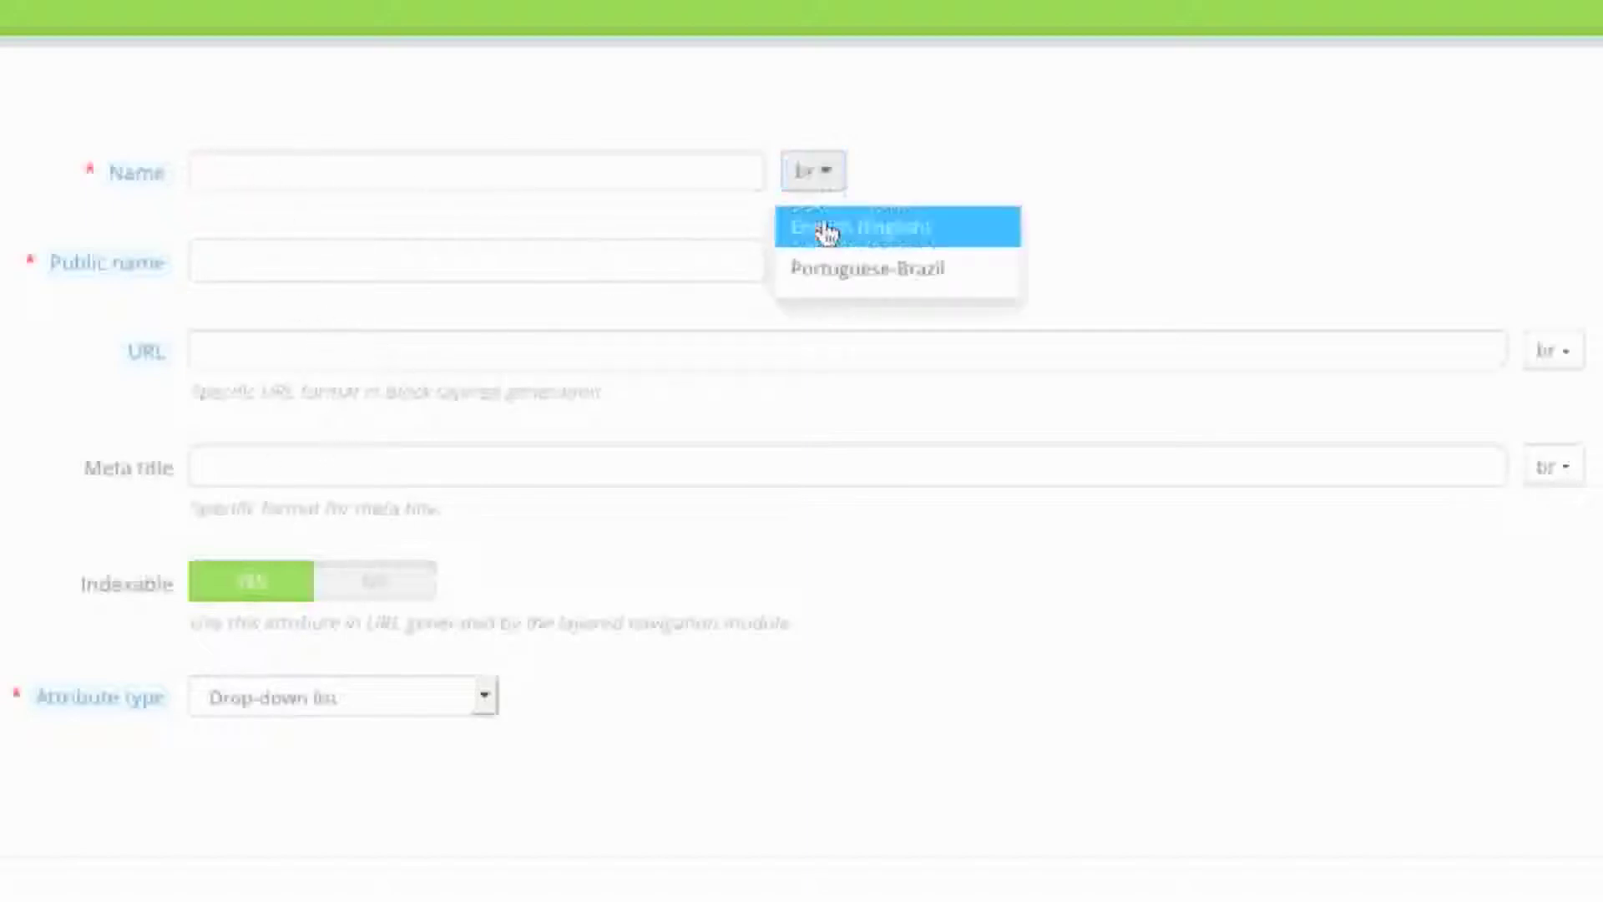
click(826, 225)
Enter "Color swatches" as the attribute's English name and "Color" as its public name.
click(531, 177)
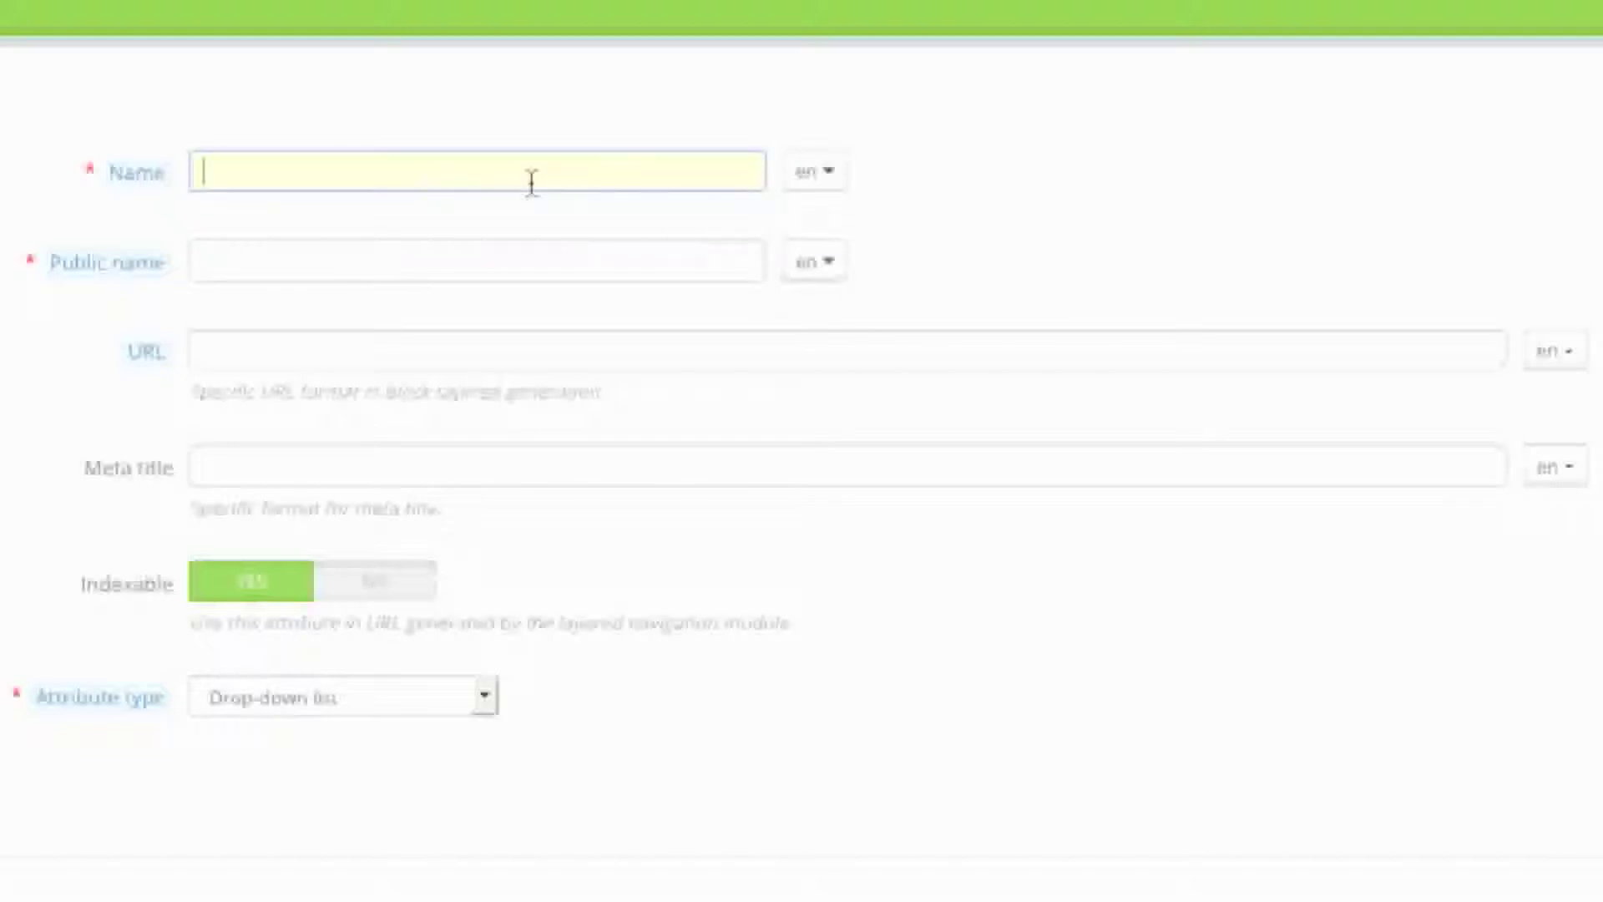
text(Colo)
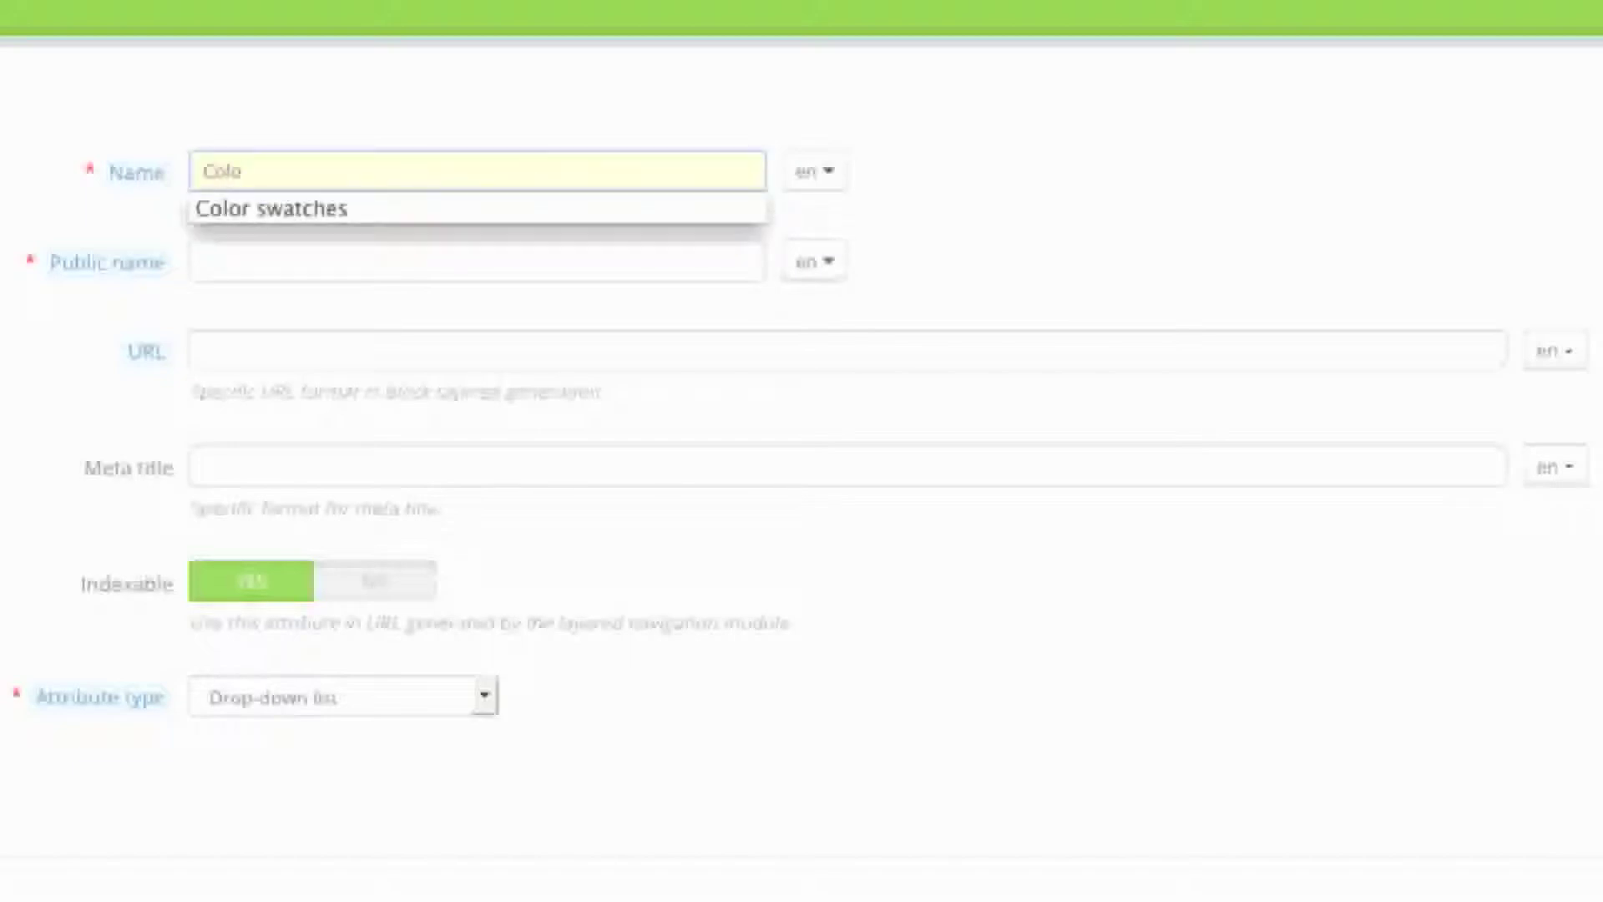
click(498, 207)
click(393, 276)
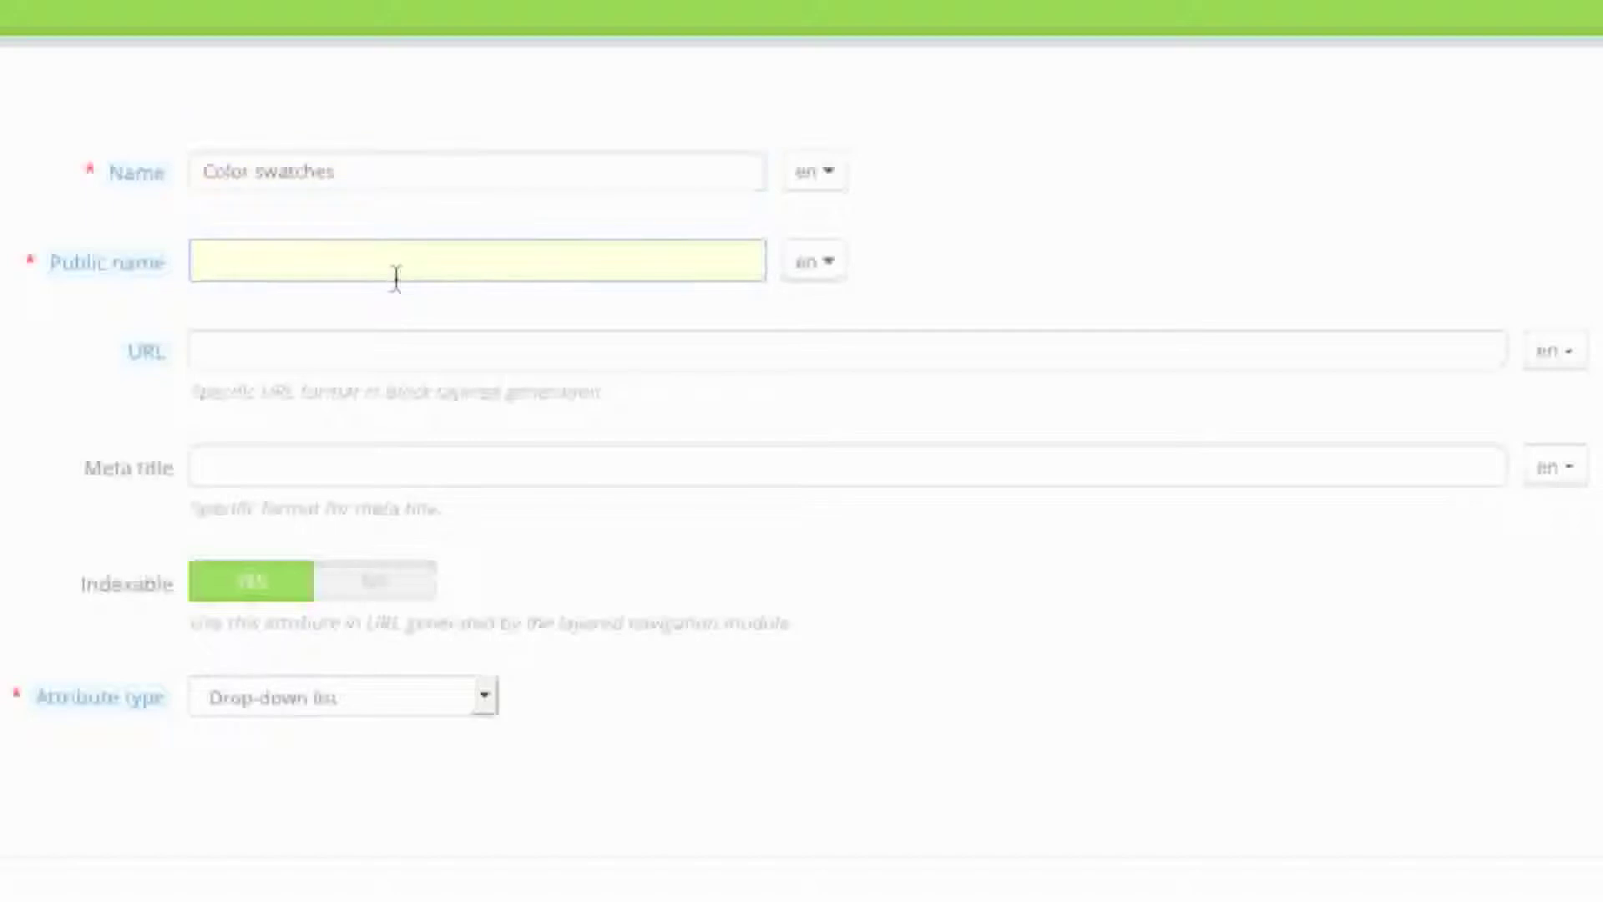
text(Color)
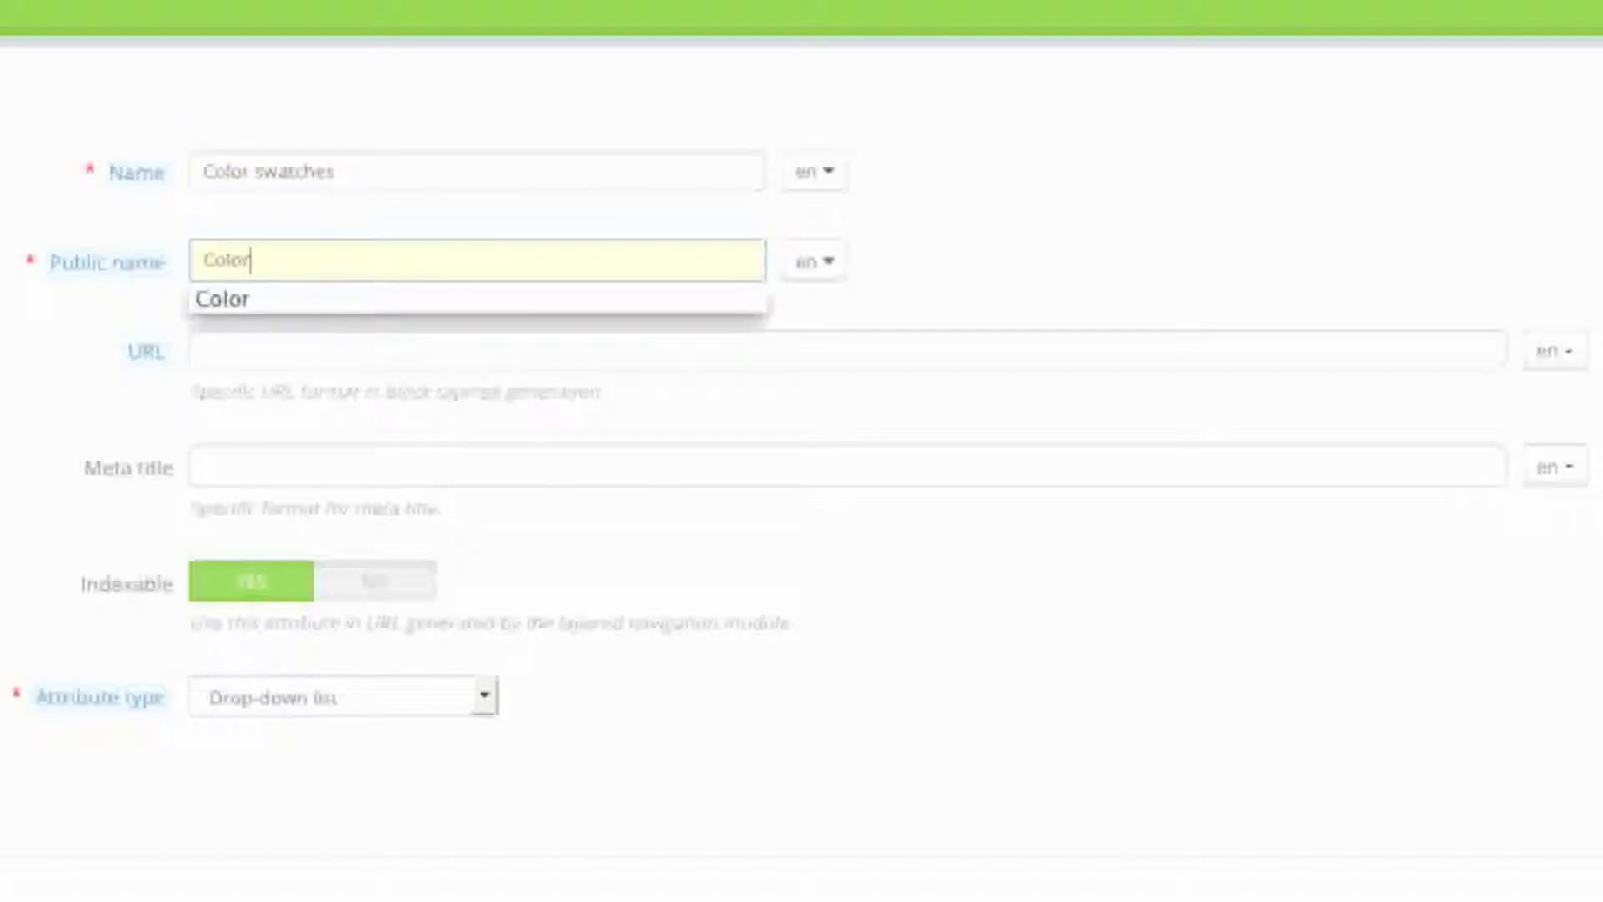
Compare the blue and orange color variants of Faded Short Sleeve T-shirts in the storefront, and return to the attribute form.
click(313, 136)
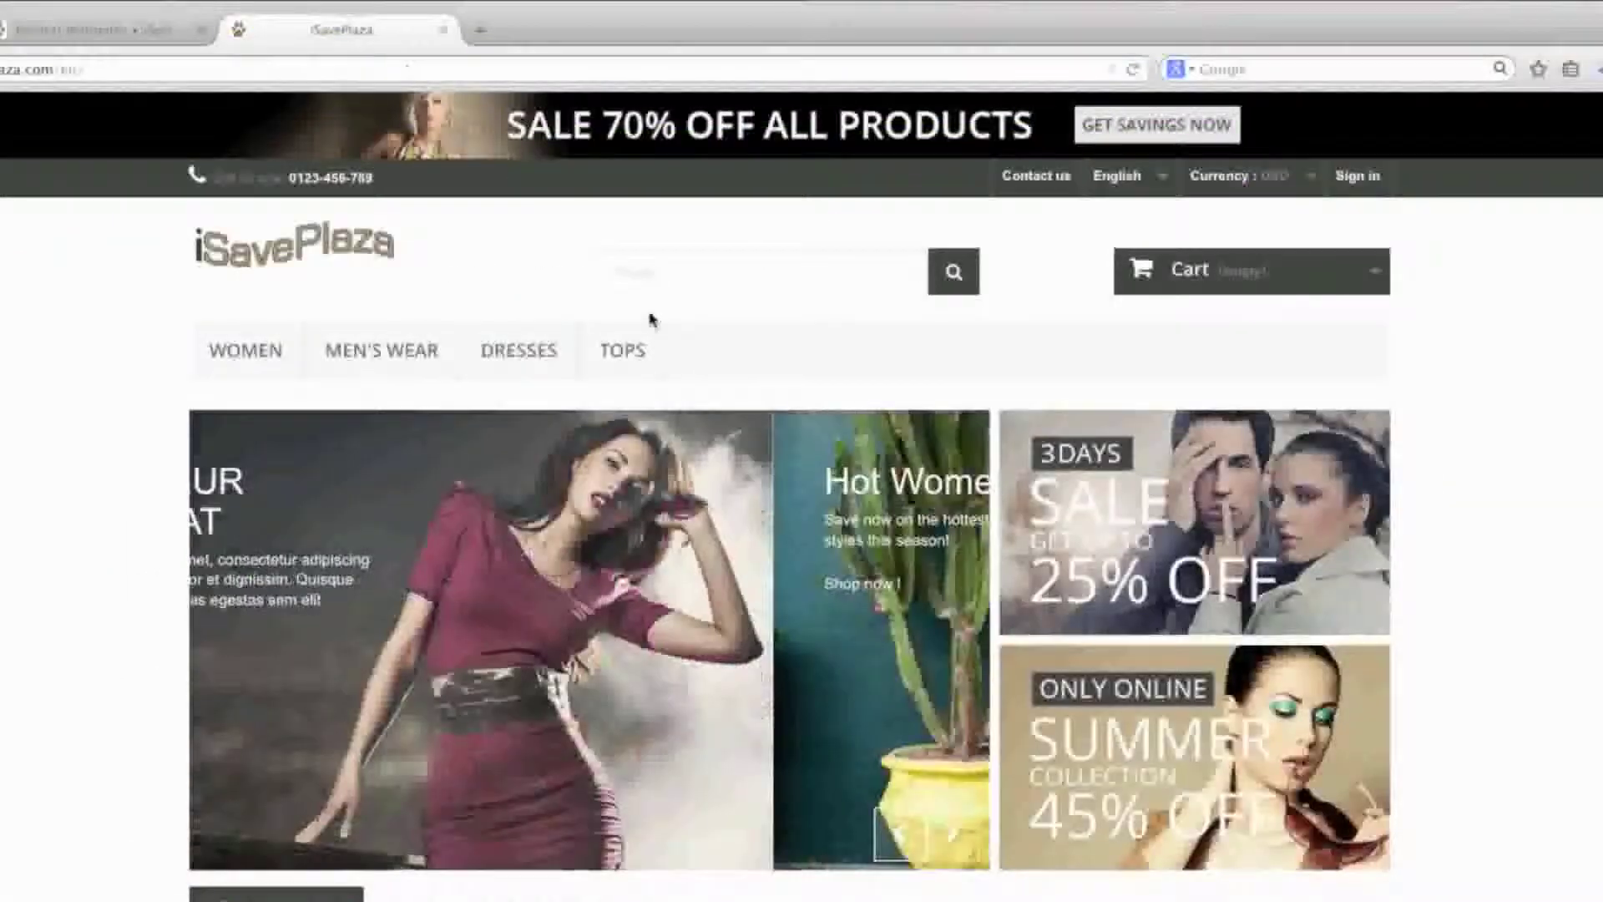
scroll(648, 314, down, 10)
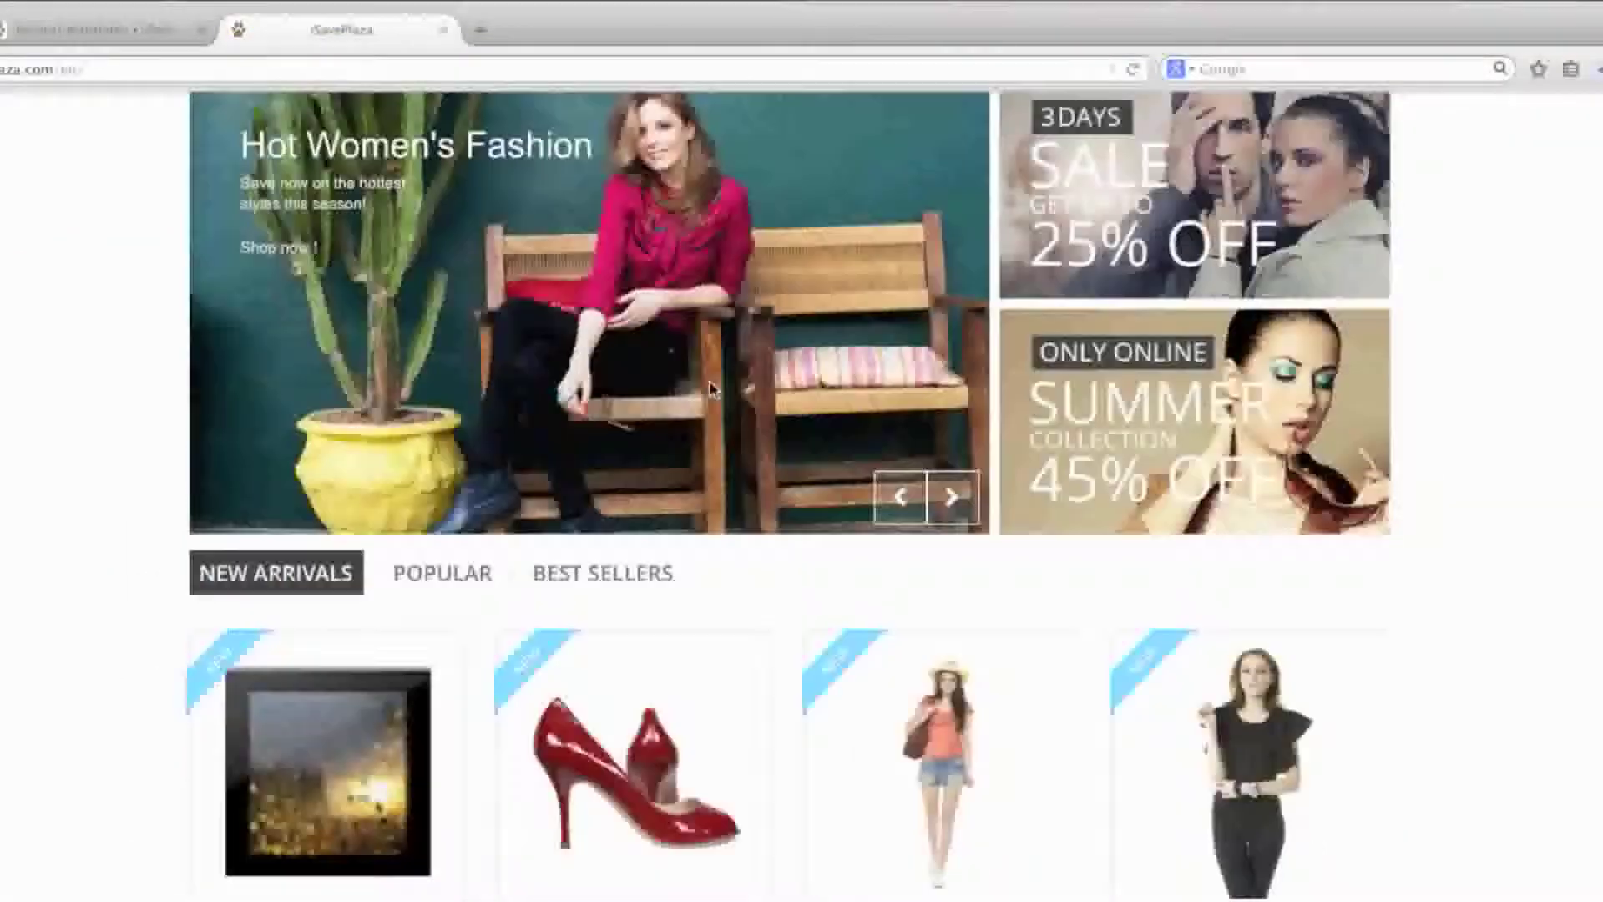
scroll(714, 388, down, 2)
click(910, 291)
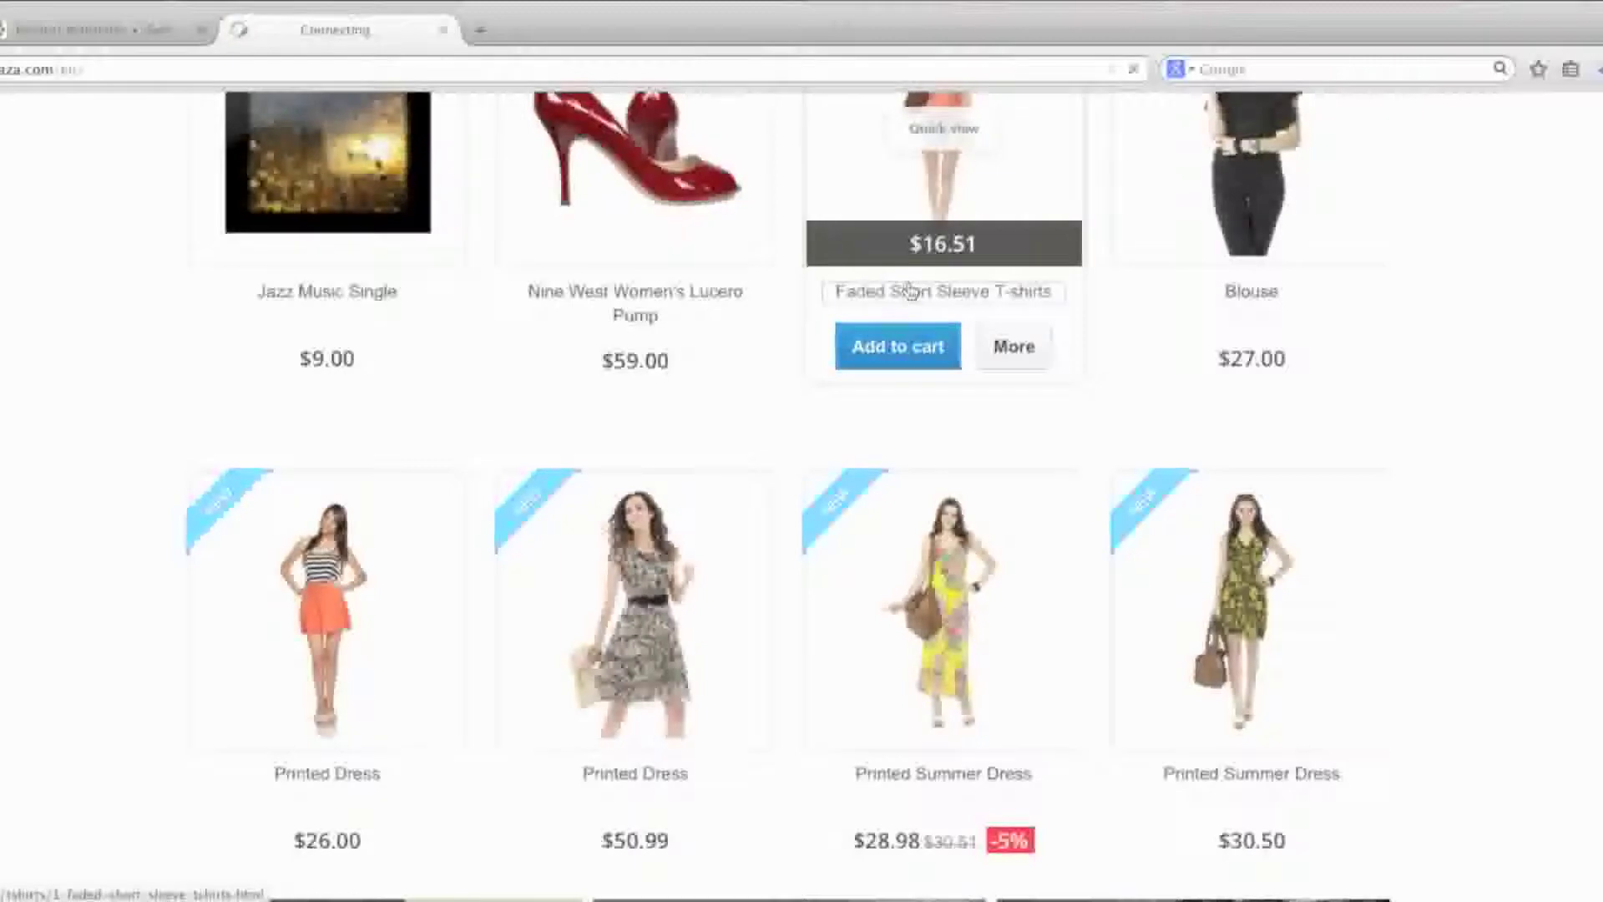
scroll(1227, 542, down, 2)
click(1187, 551)
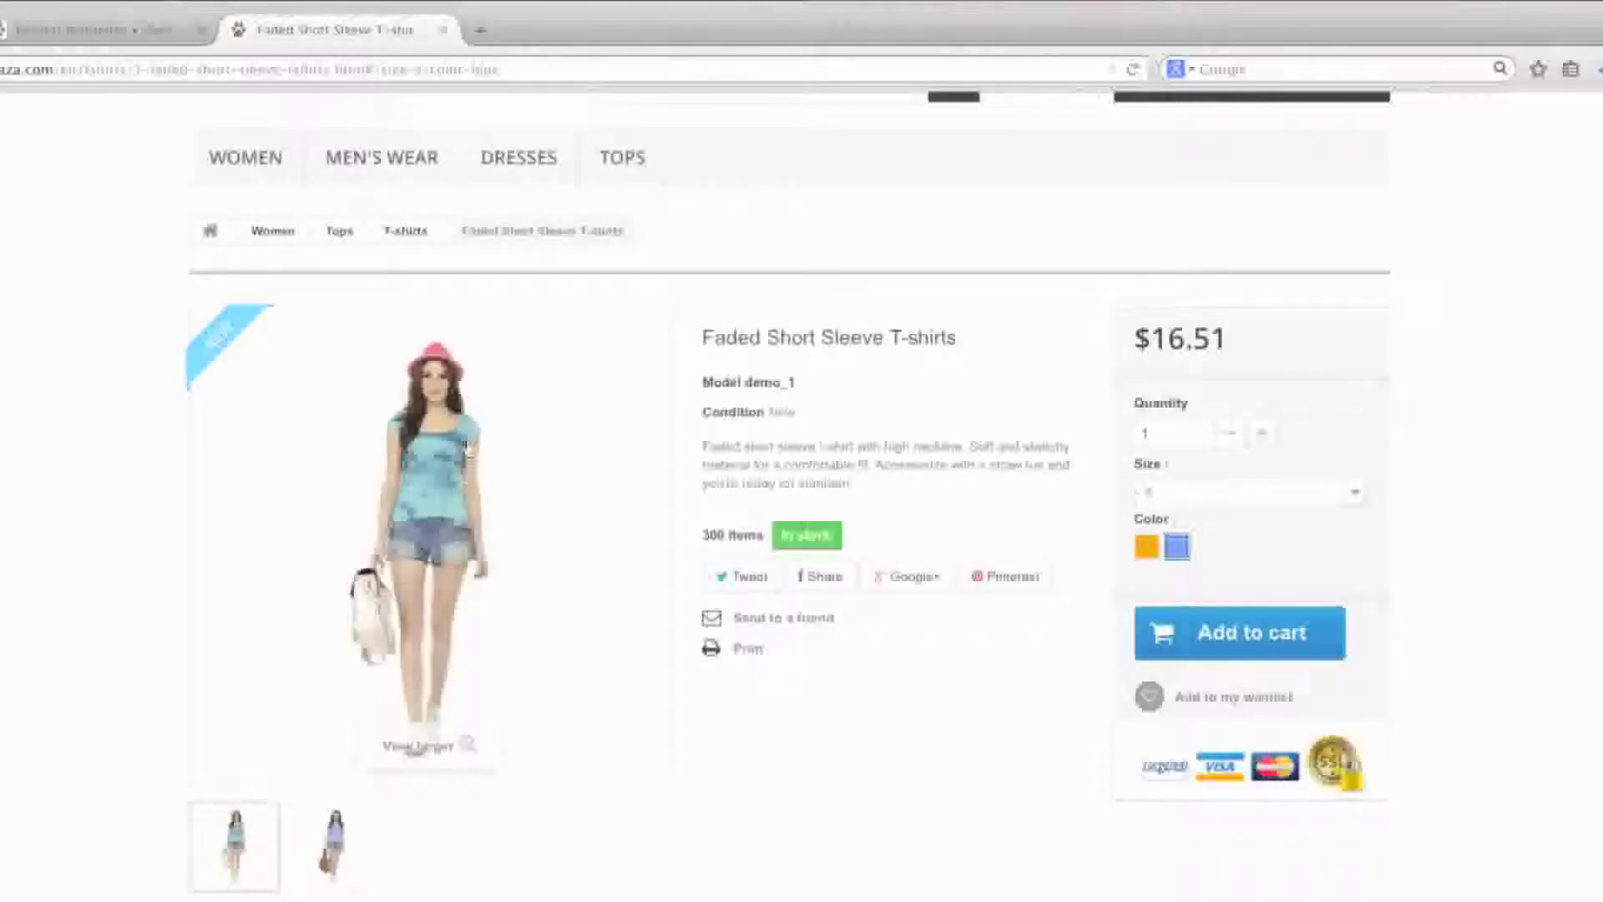
click(1146, 547)
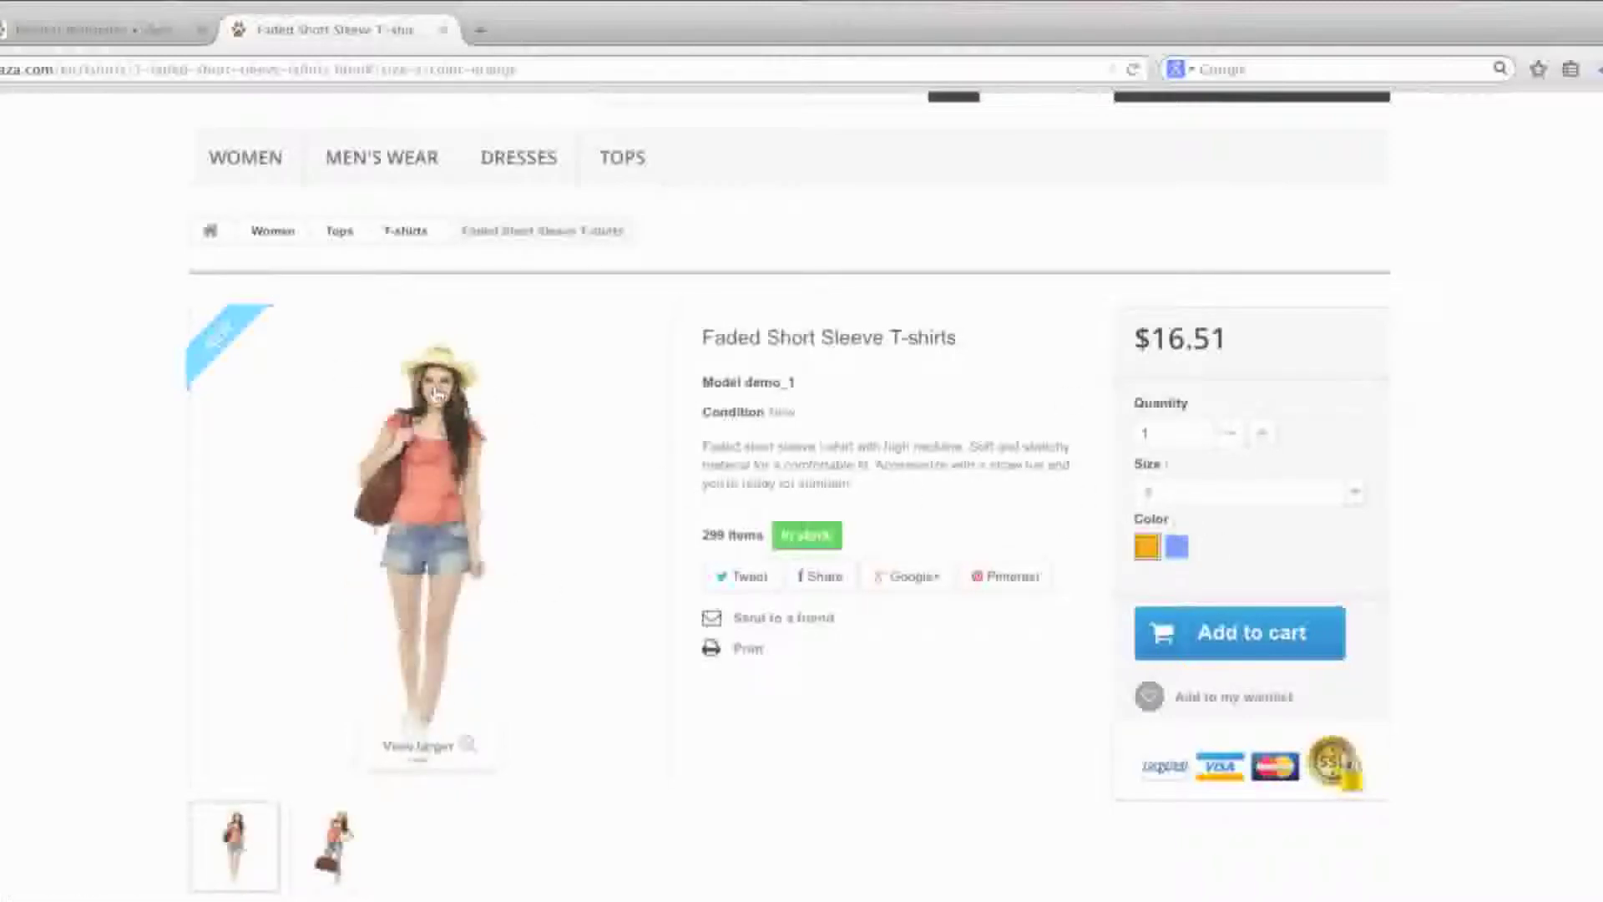
click(127, 34)
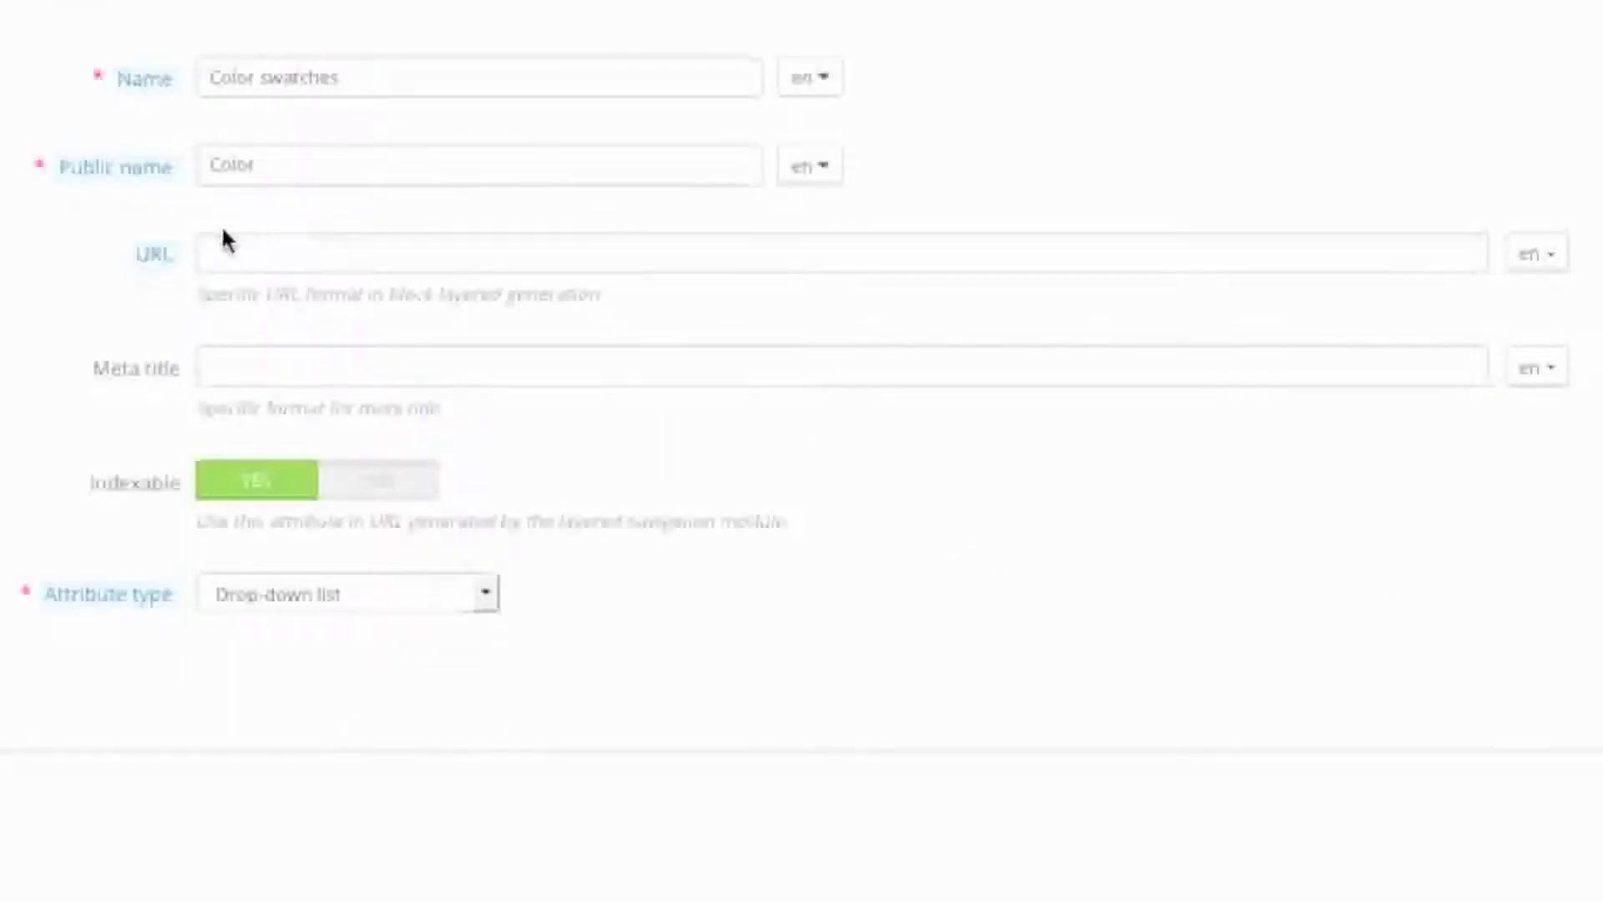
mouse_move(164, 242)
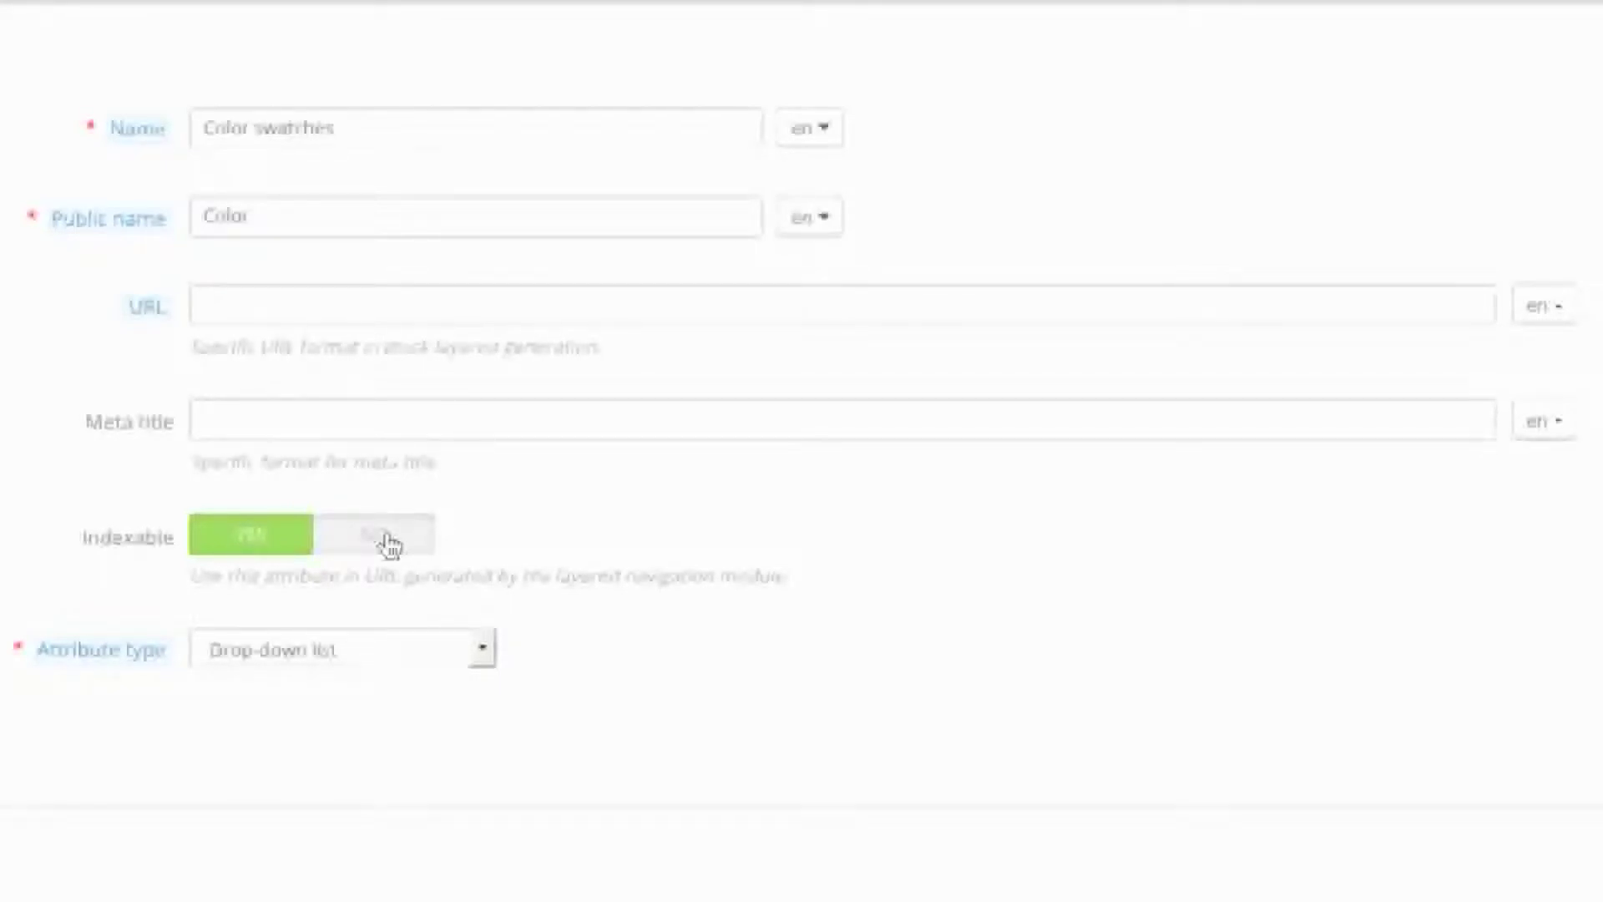
Open the Women category in the storefront and examine the color filters in its catalog block.
click(388, 45)
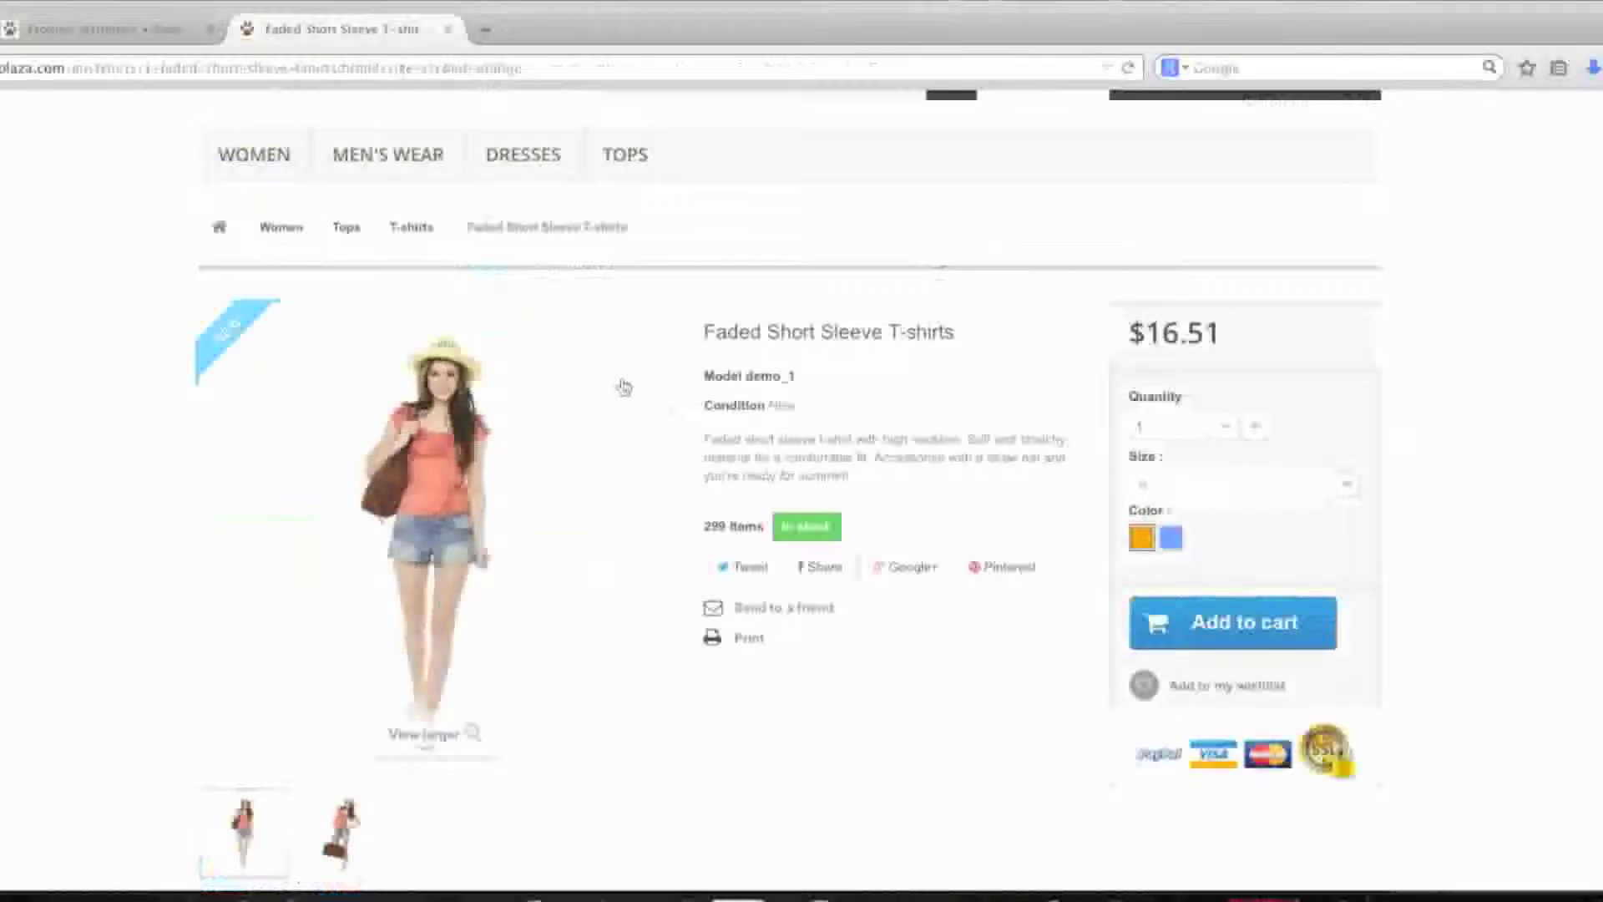
scroll(621, 384, up, 3)
click(282, 349)
scroll(393, 368, down, 5)
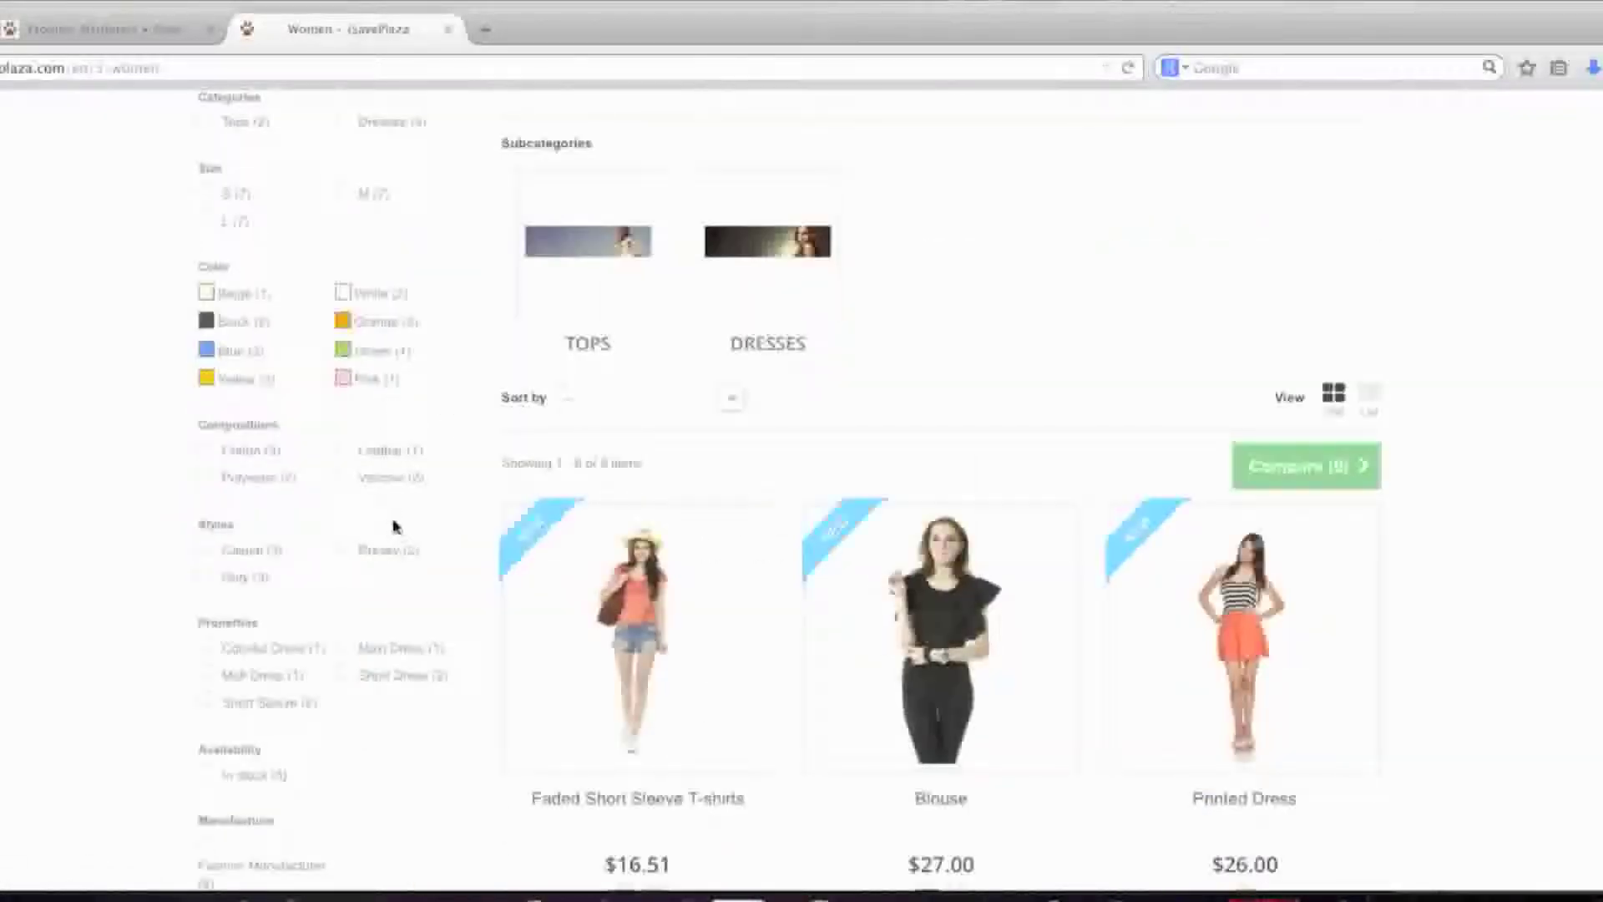
scroll(389, 527, up, 1)
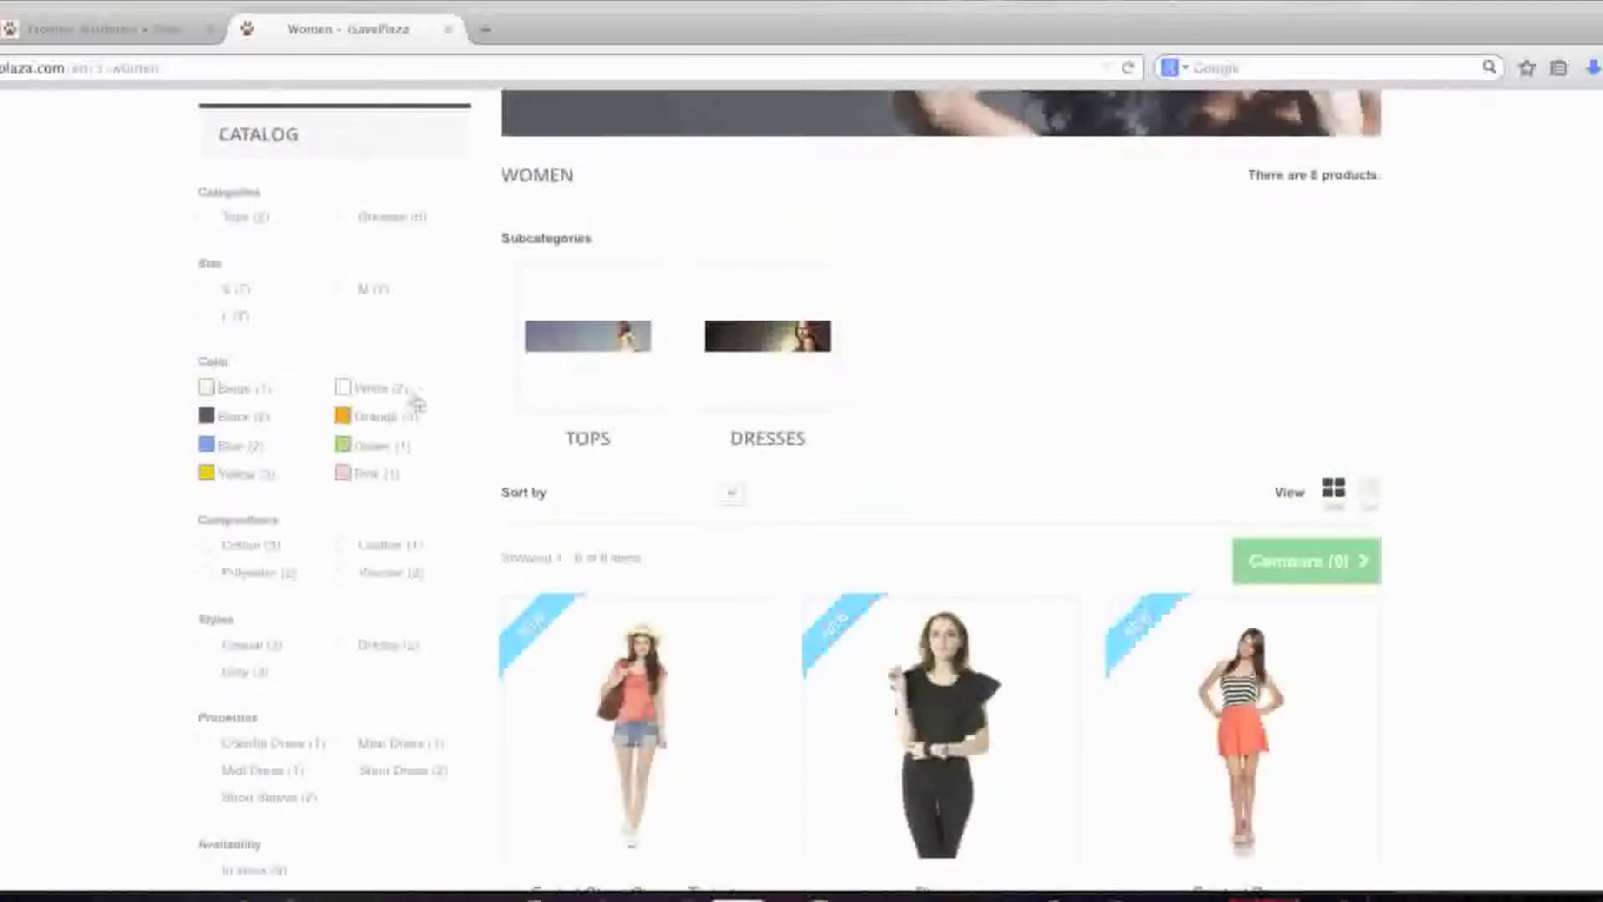
Filter the Women category by the color Orange to check the page URL, and return to the attribute form.
click(380, 446)
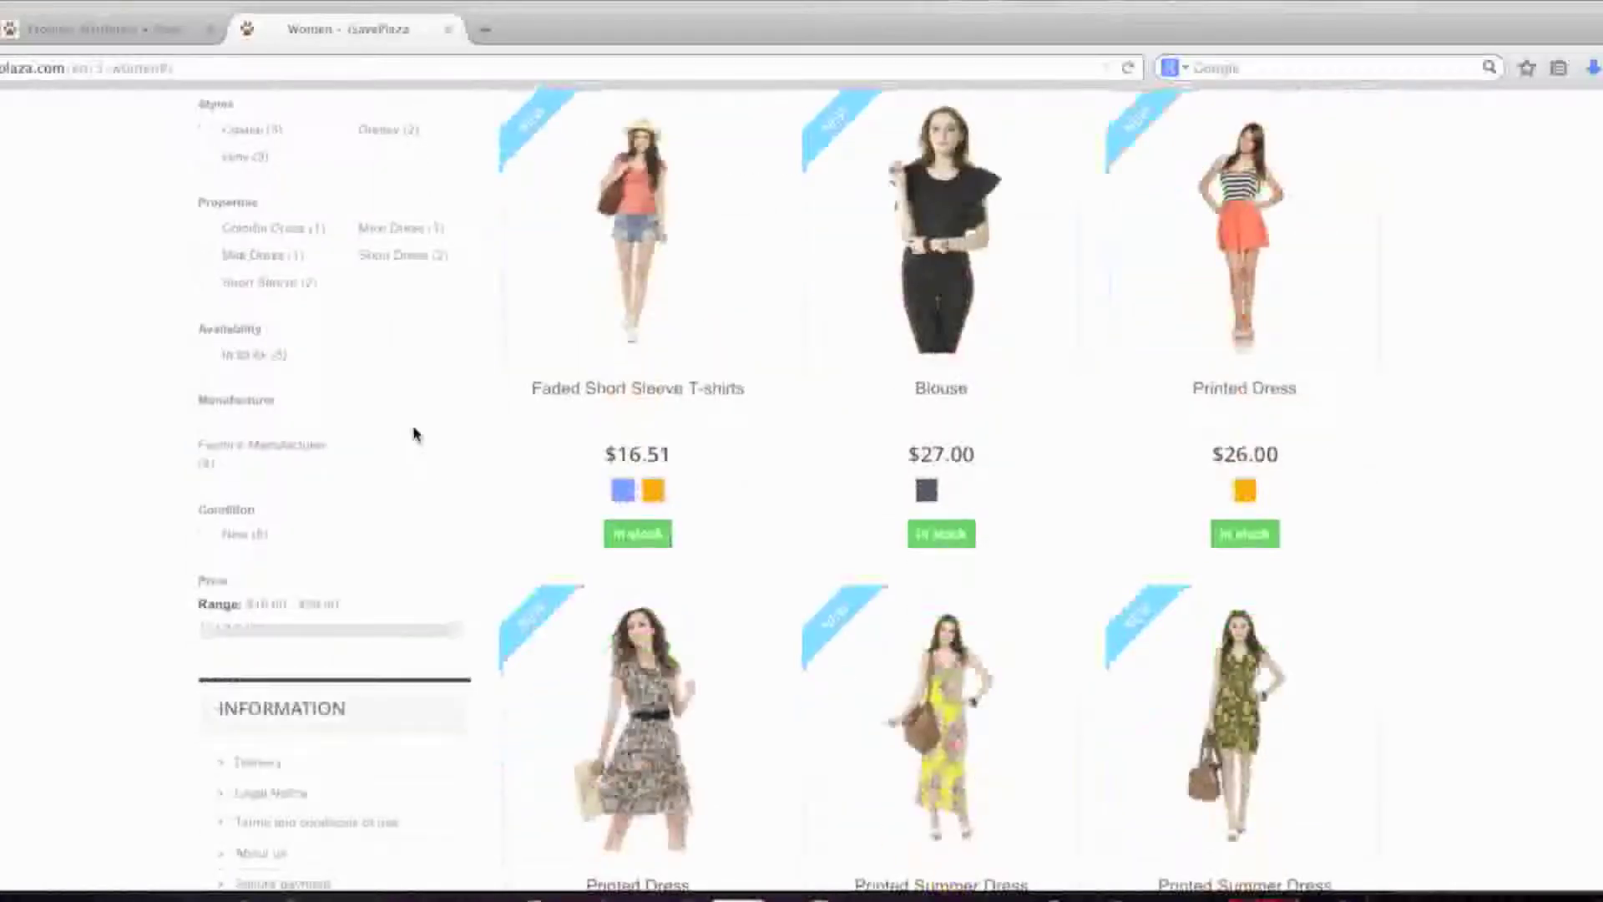
scroll(412, 432, up, 5)
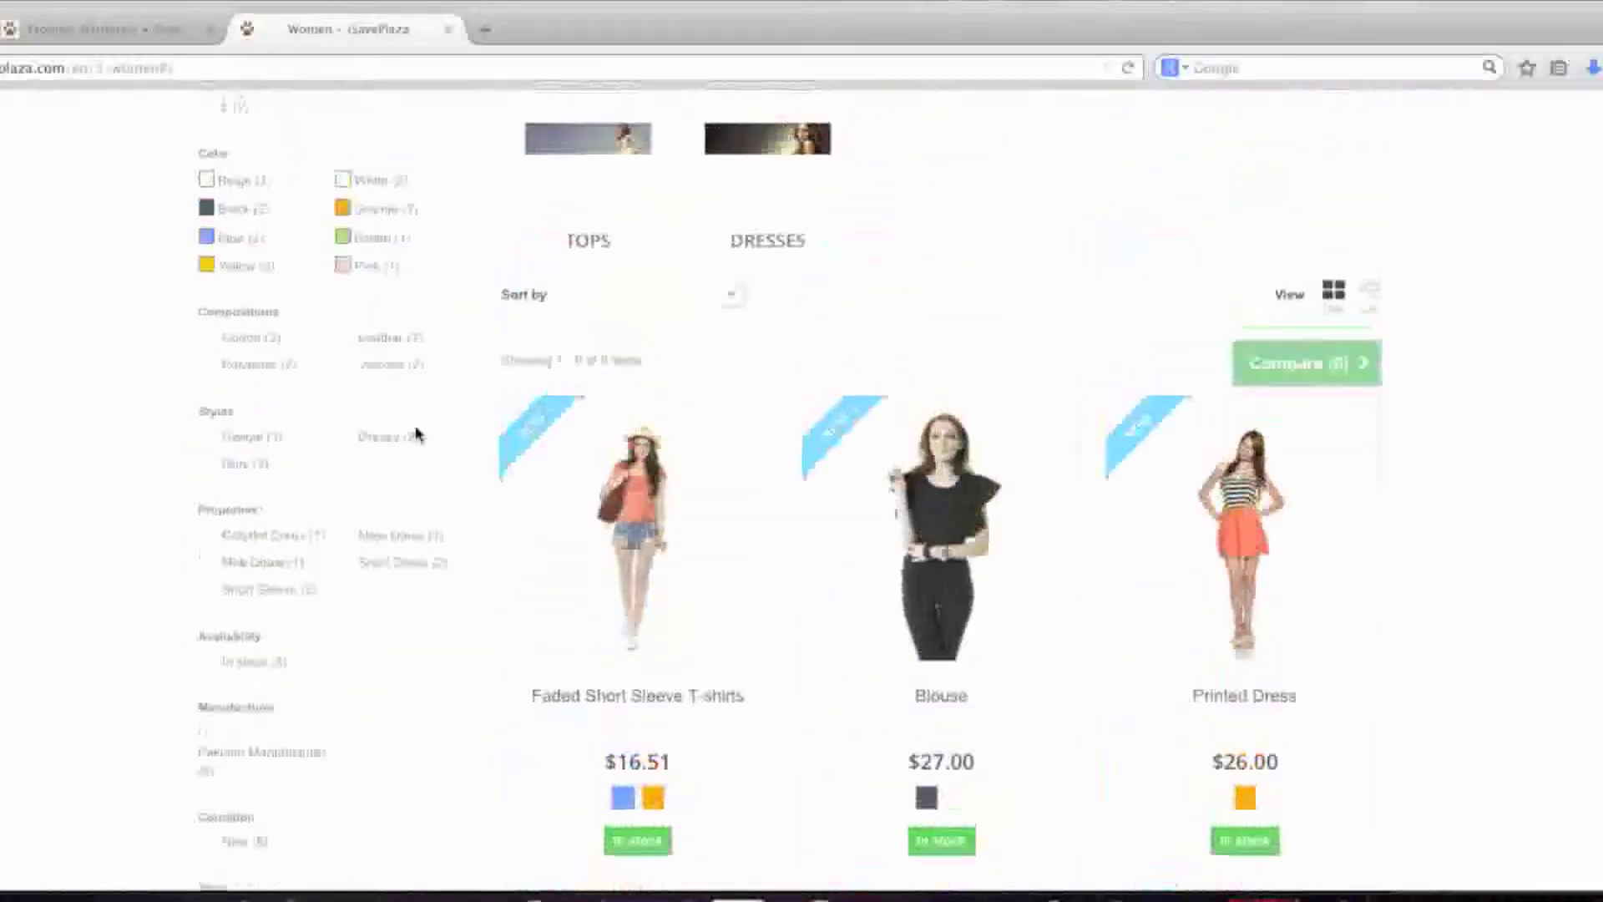
click(397, 309)
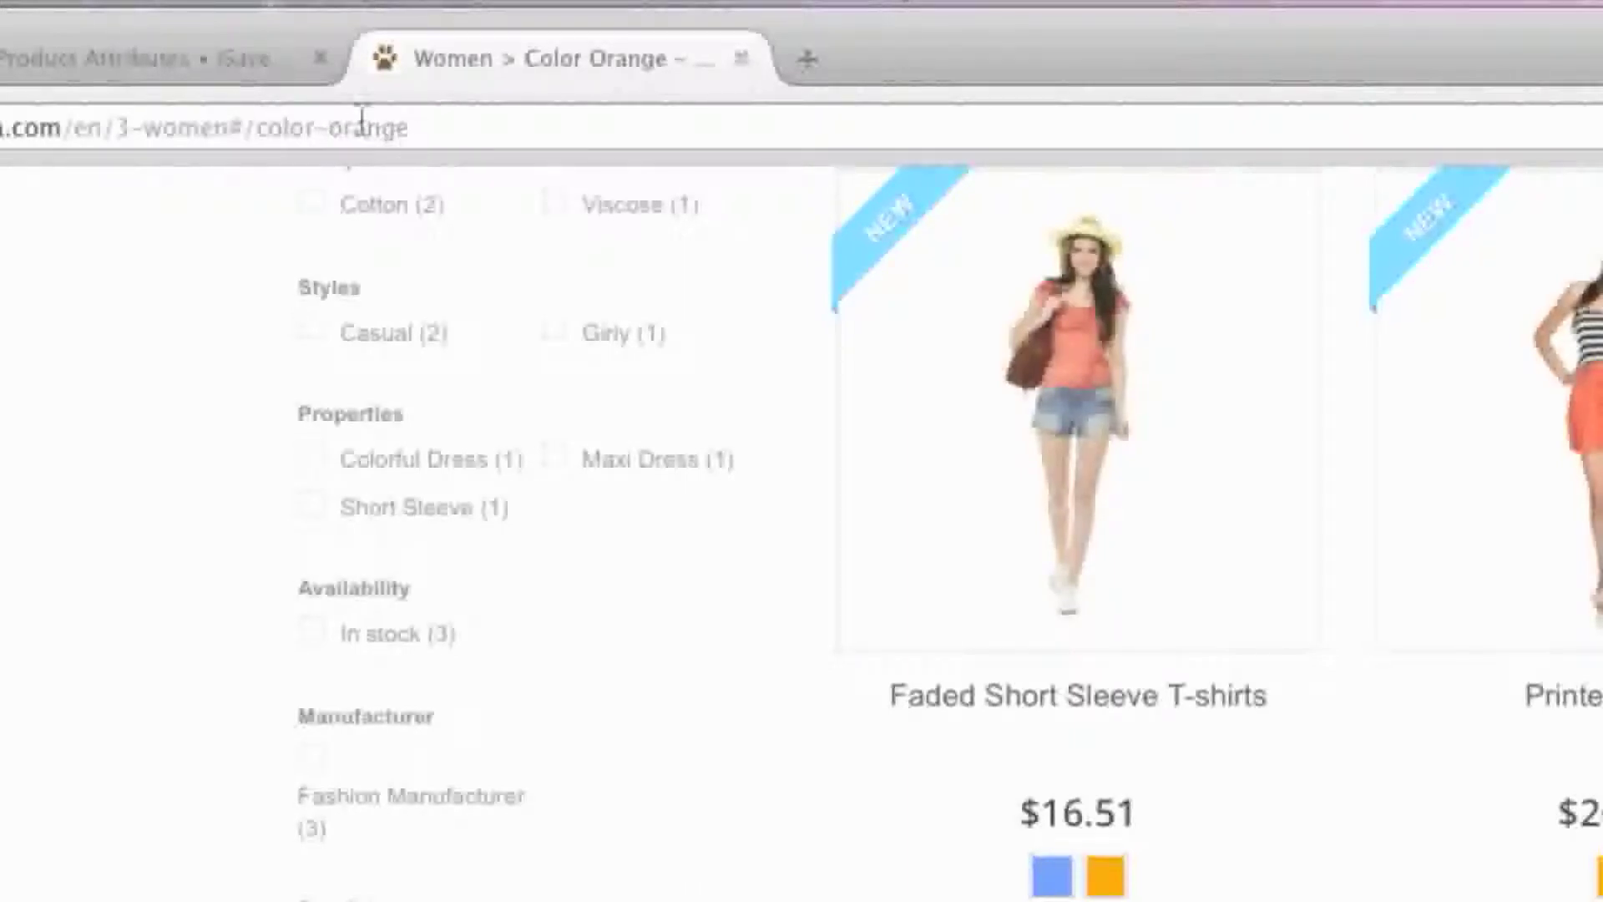
click(226, 62)
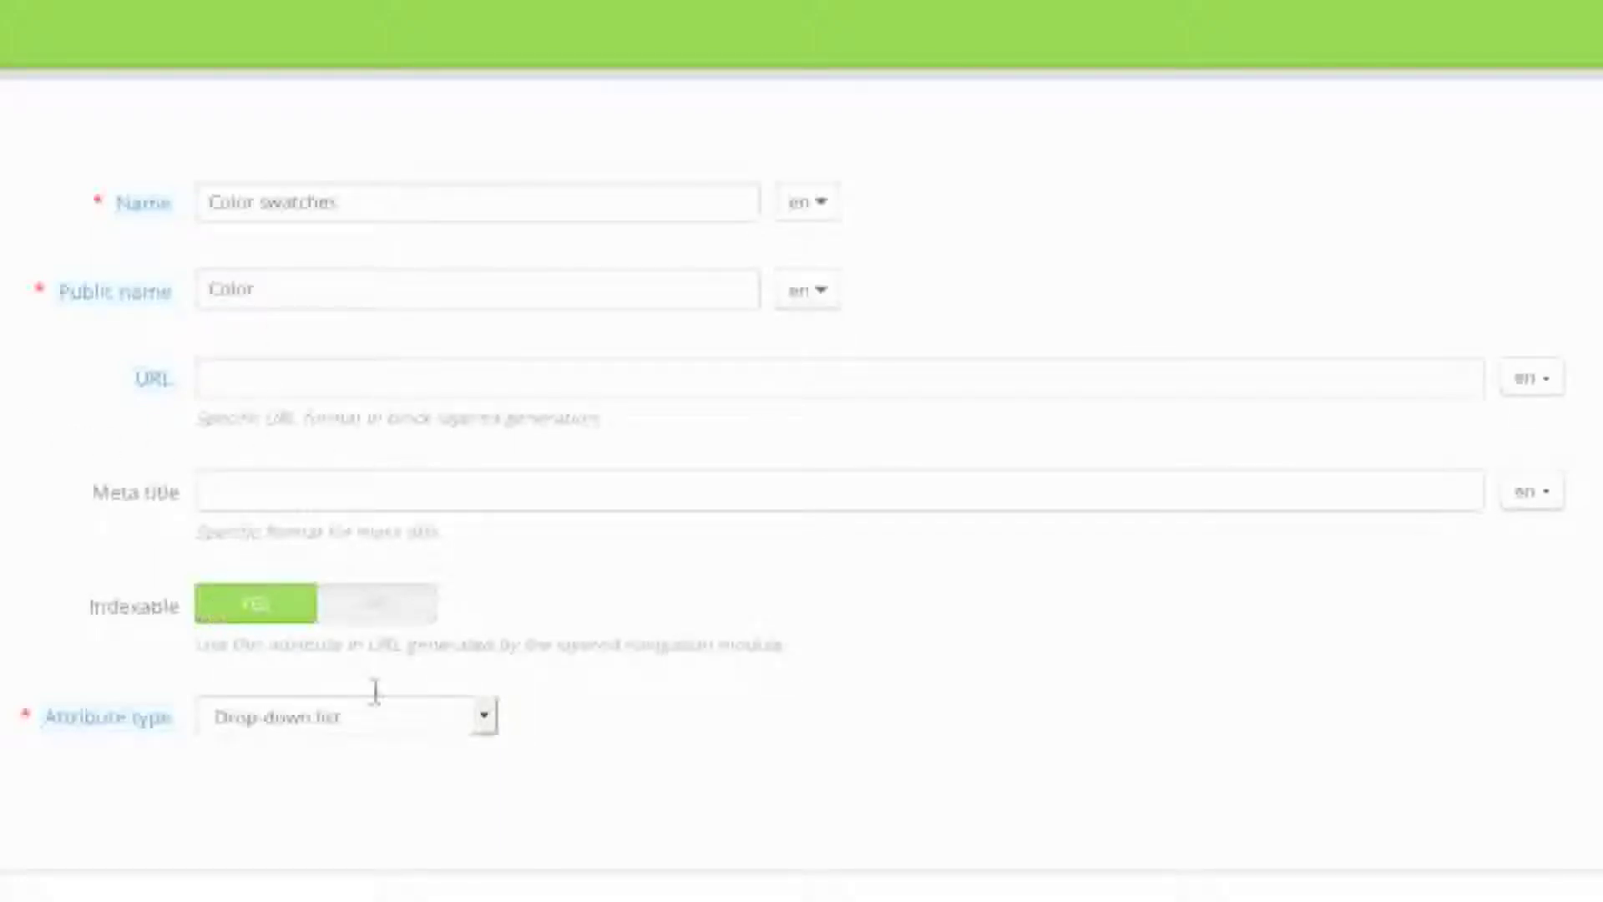
Set the Color swatches attribute's type to Color or texture and save the attribute.
click(436, 717)
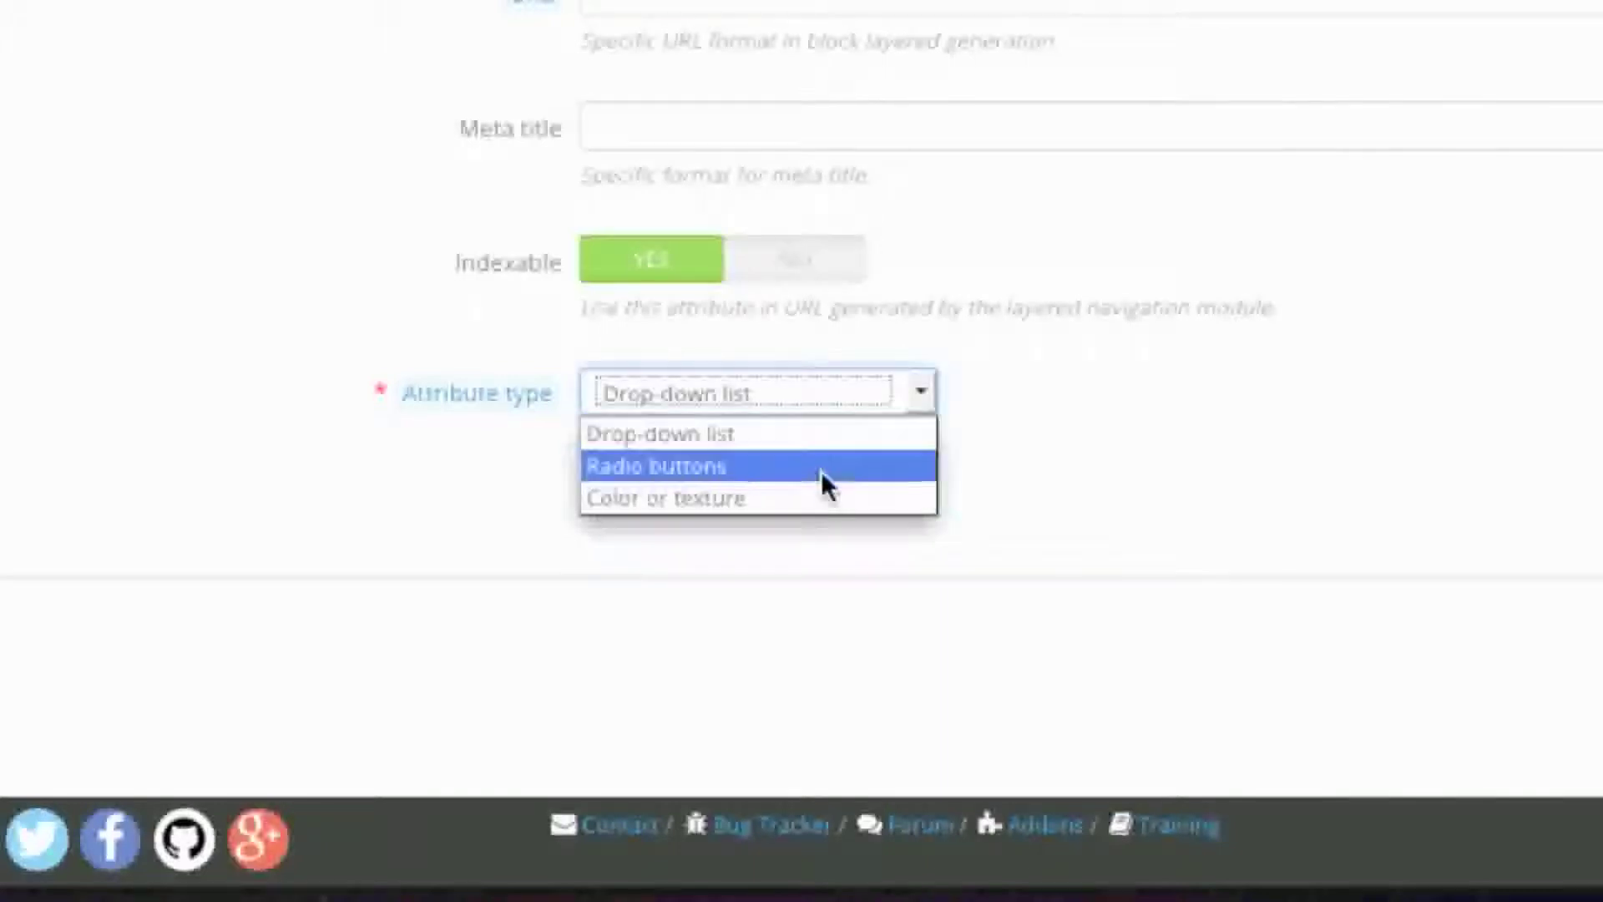
click(823, 497)
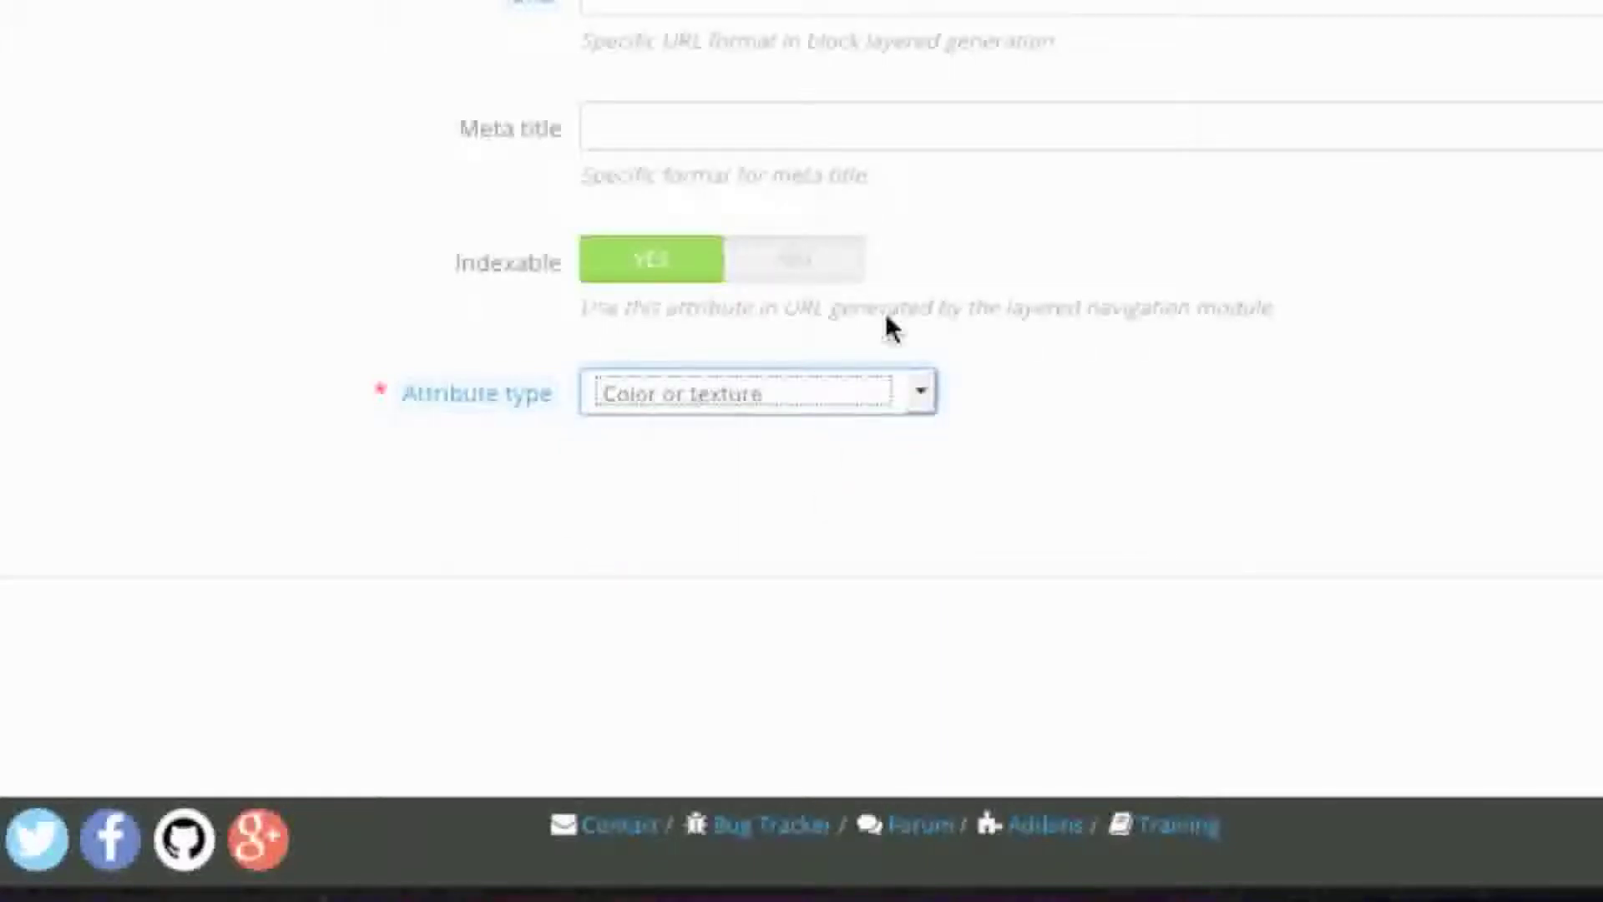
click(1552, 678)
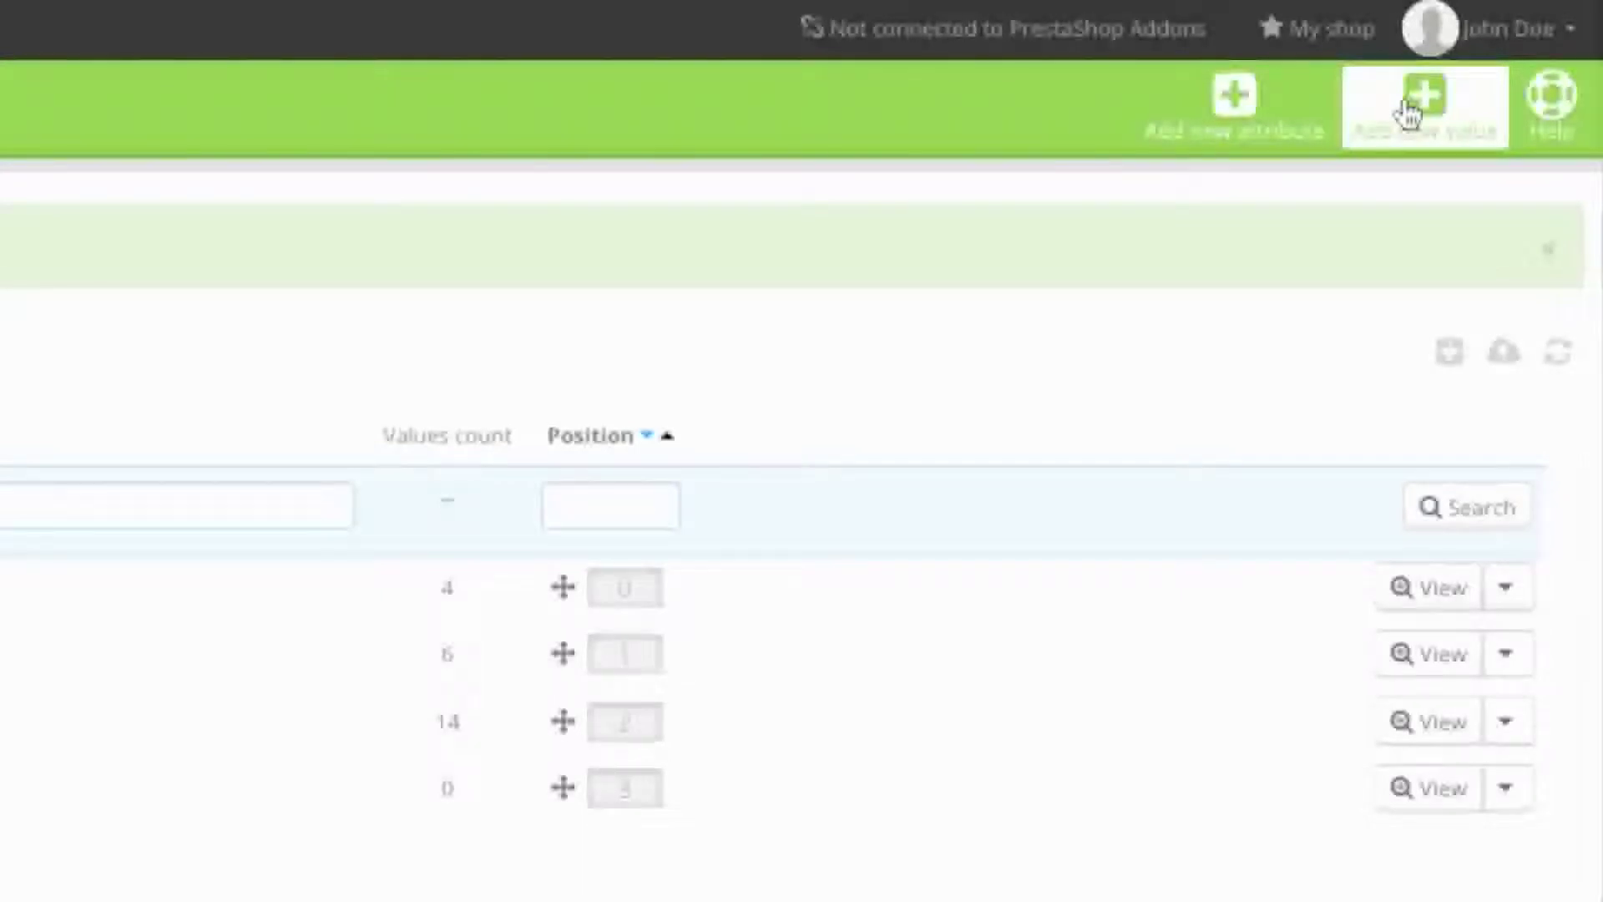
Start a new attribute value in the Color swatches group and name it "Pink".
click(1409, 113)
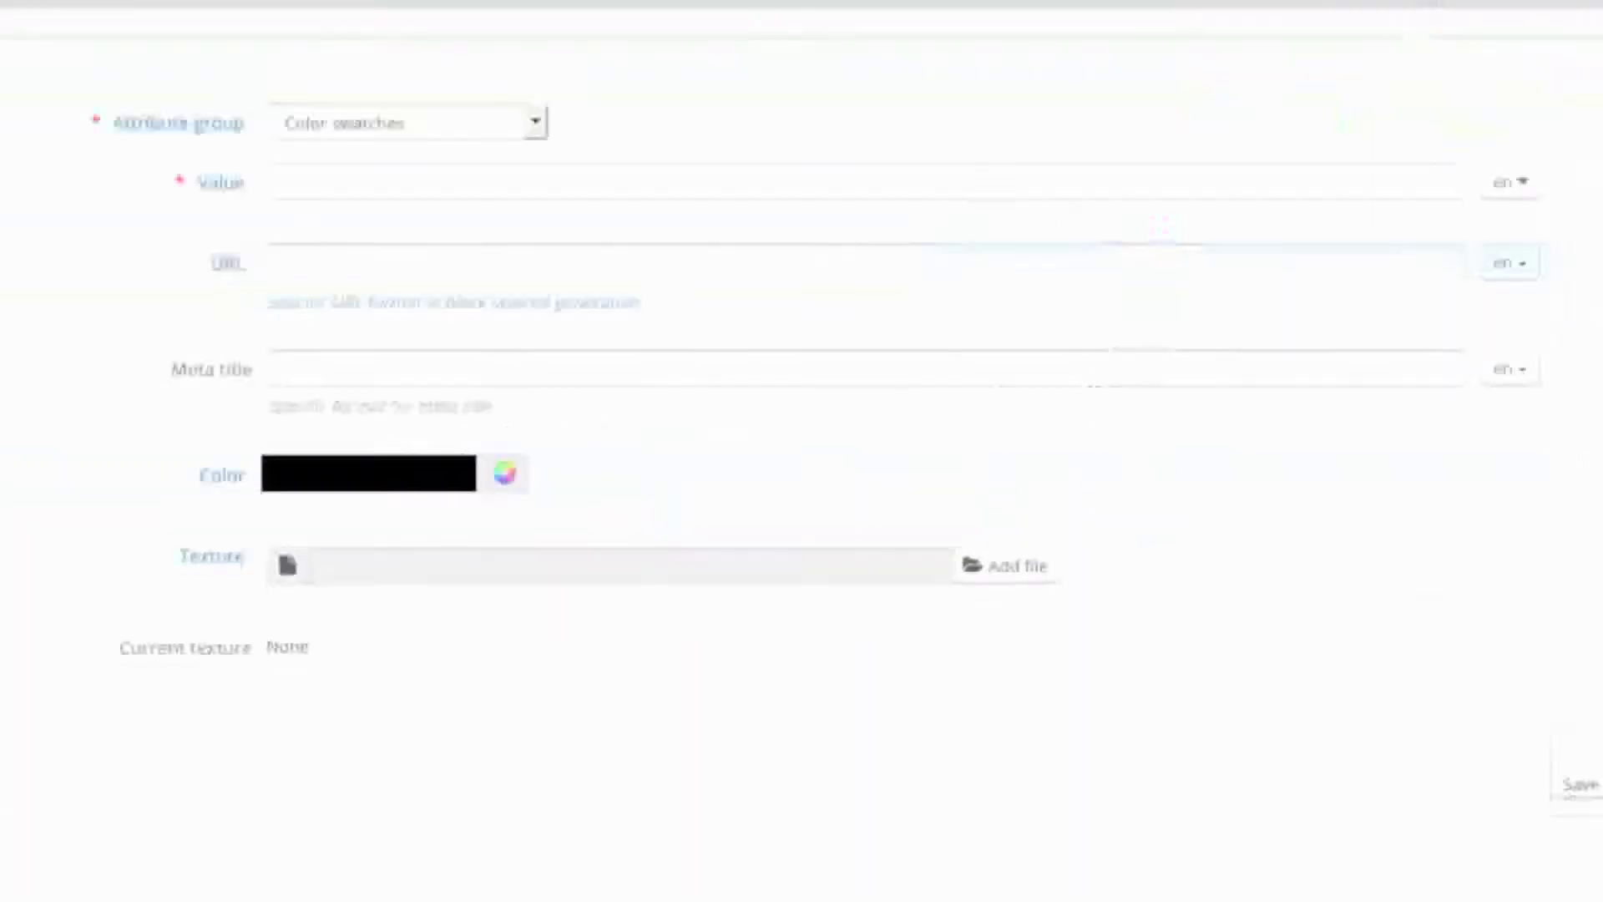
click(534, 124)
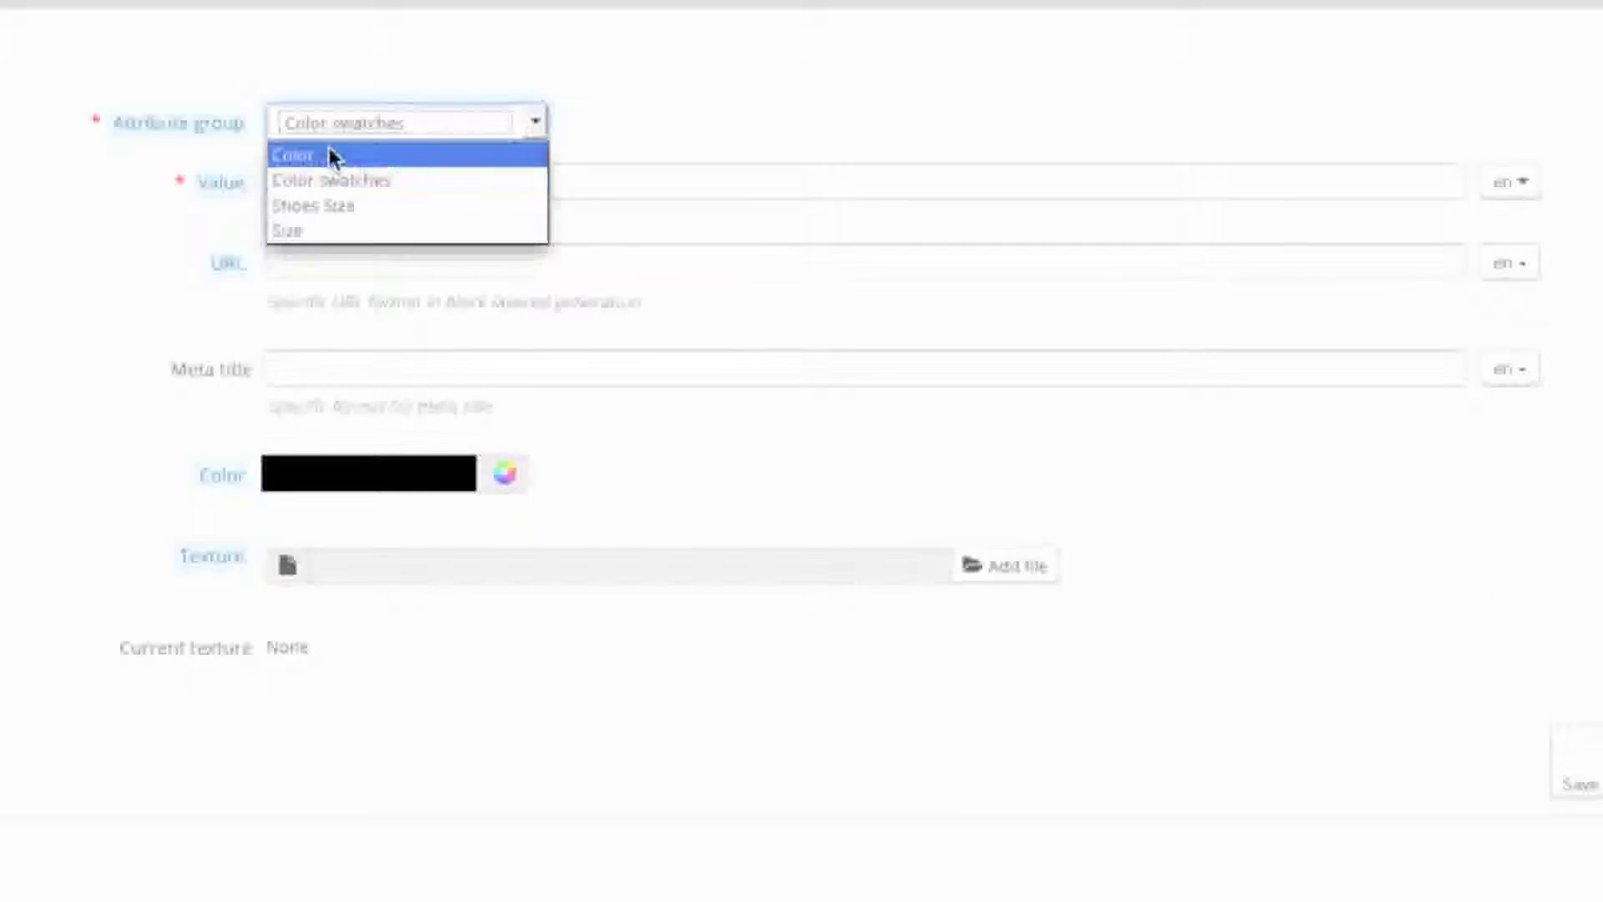
click(338, 181)
click(372, 194)
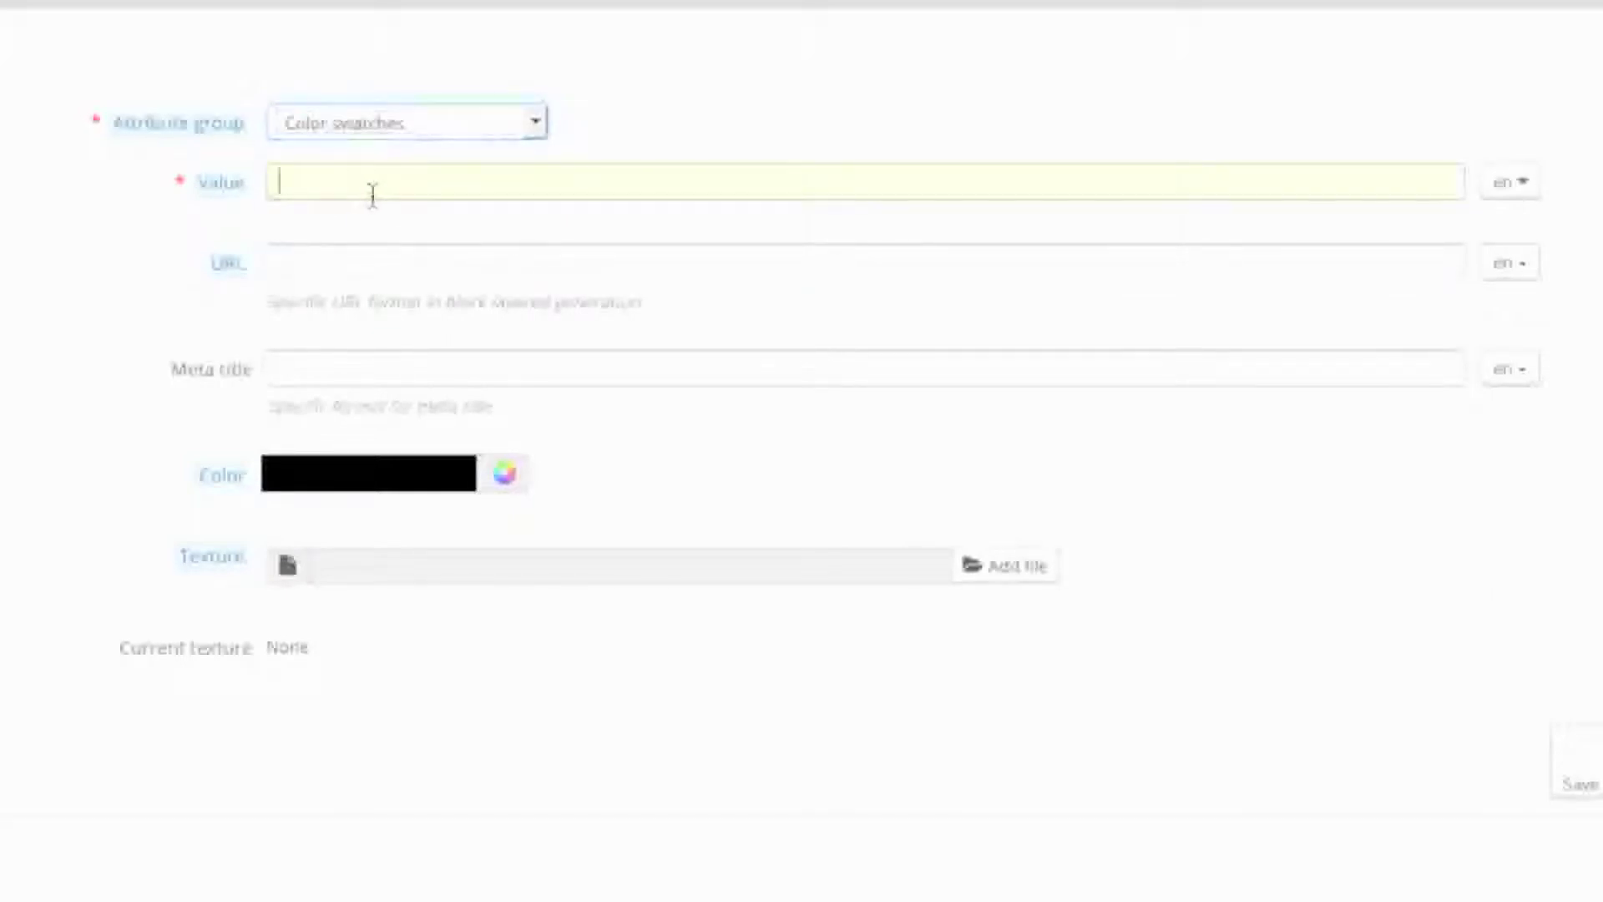
text(Pink)
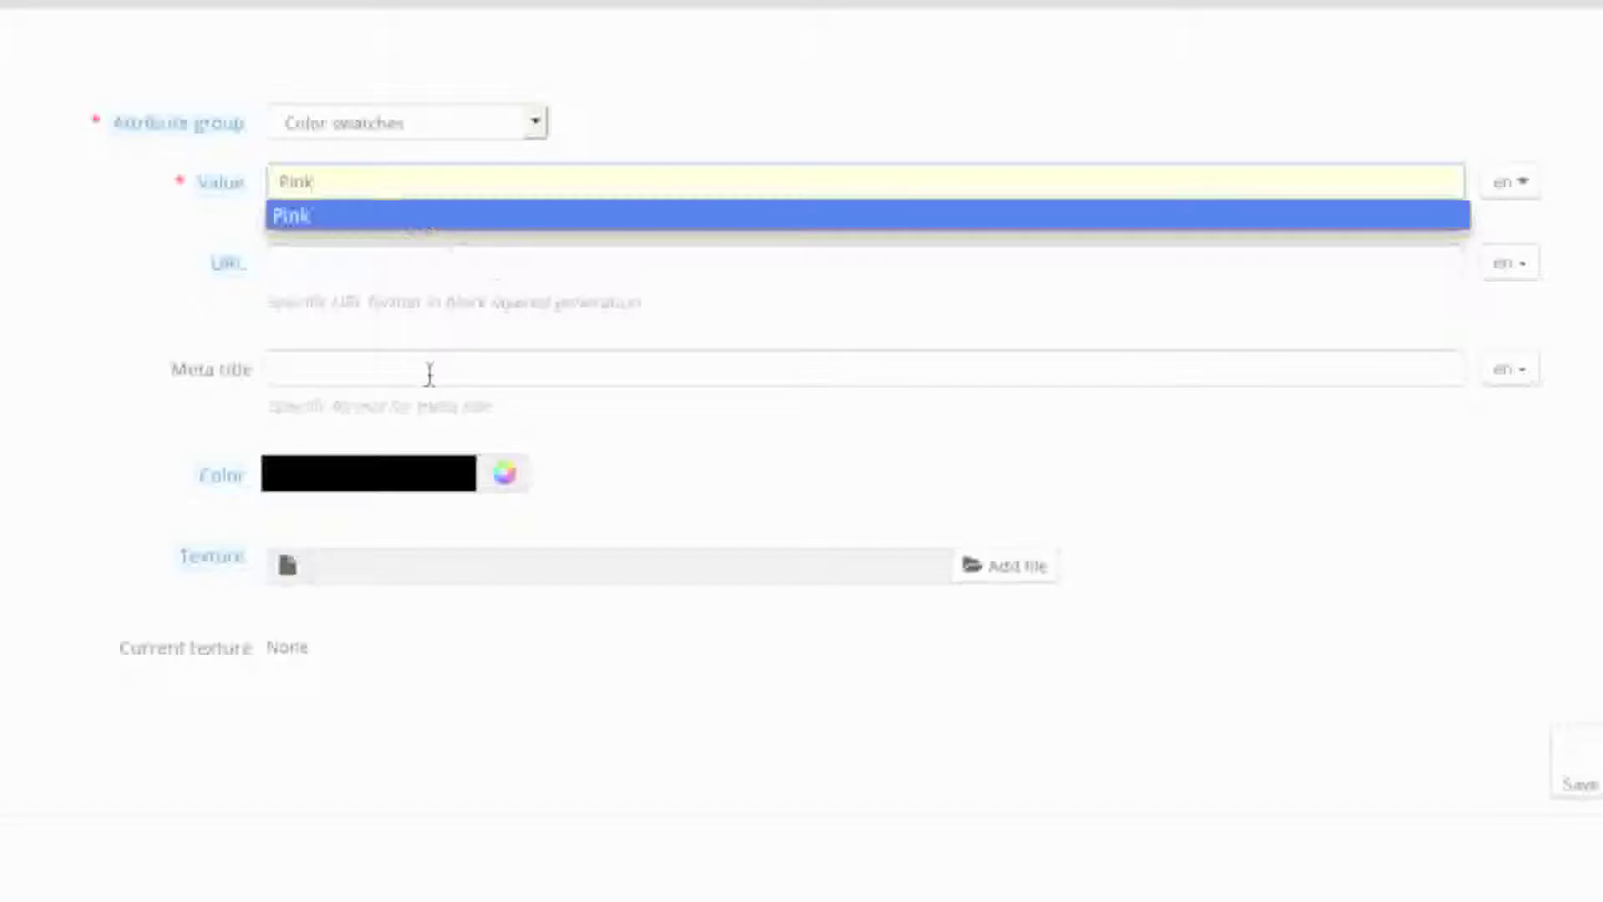
click(410, 301)
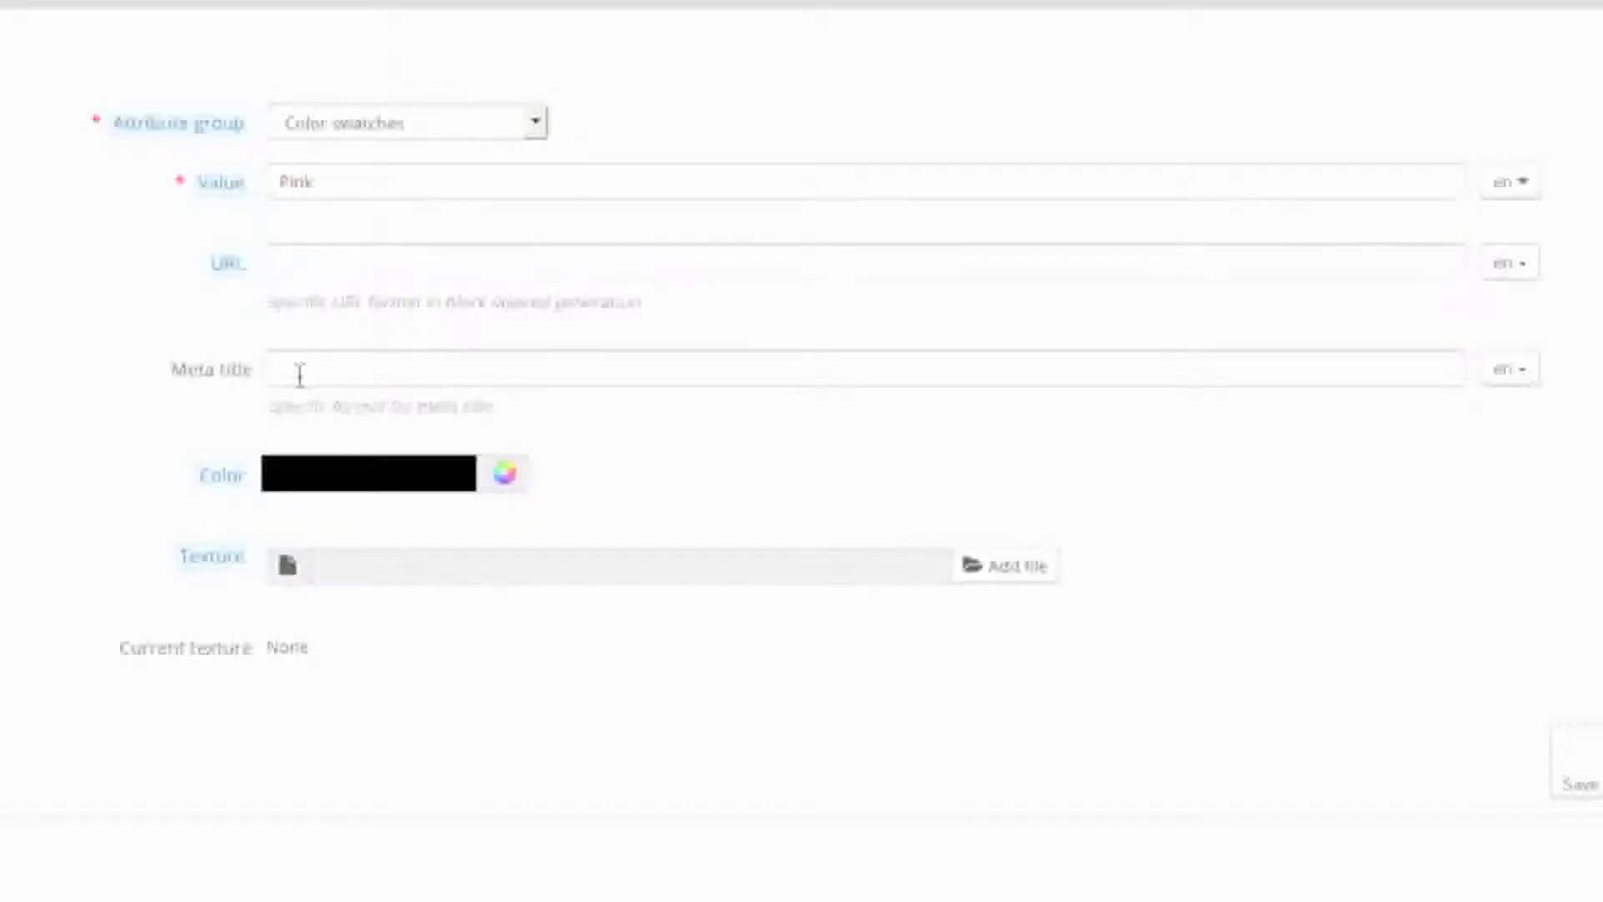
Pick a light pink color for the Pink value and save it, continuing with another value.
click(504, 470)
click(631, 702)
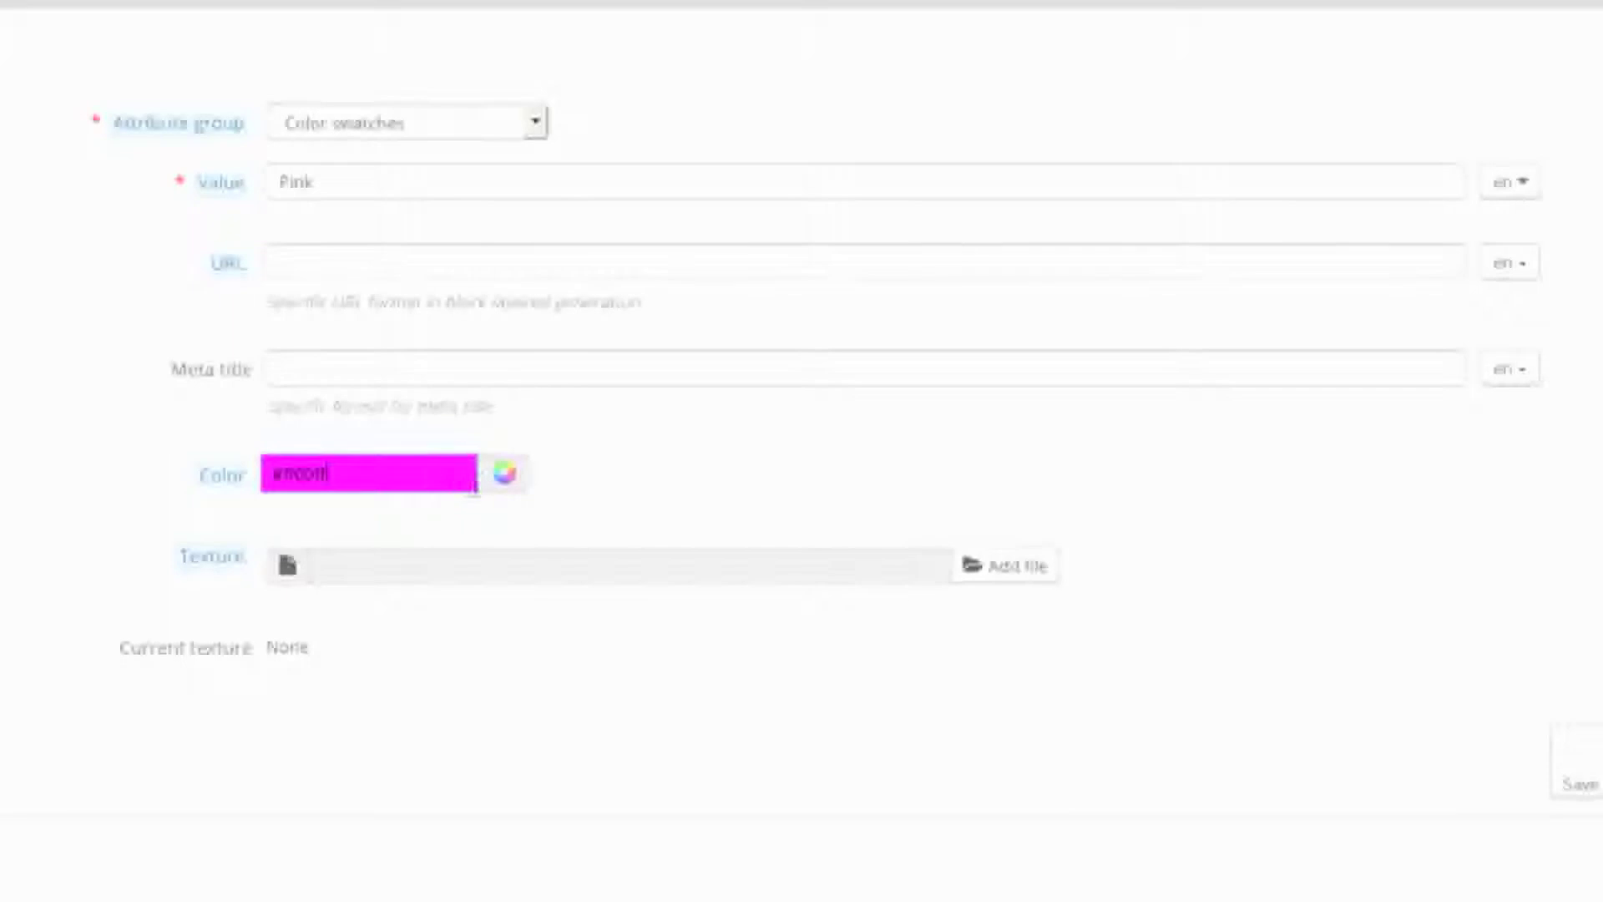
click(501, 478)
click(714, 536)
click(705, 518)
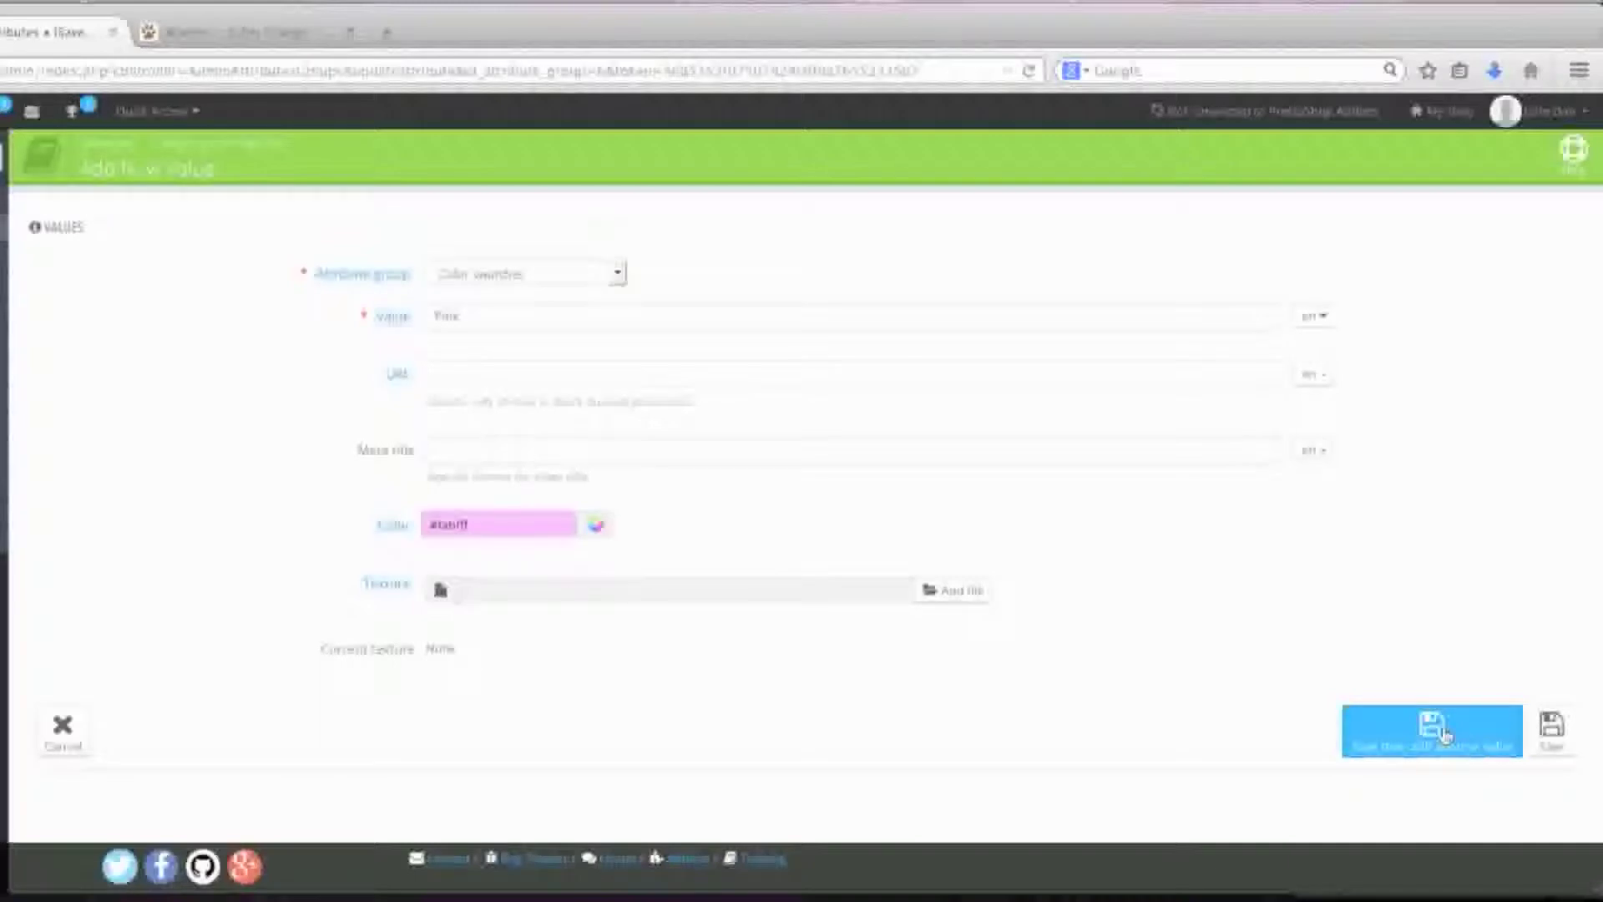
click(1445, 734)
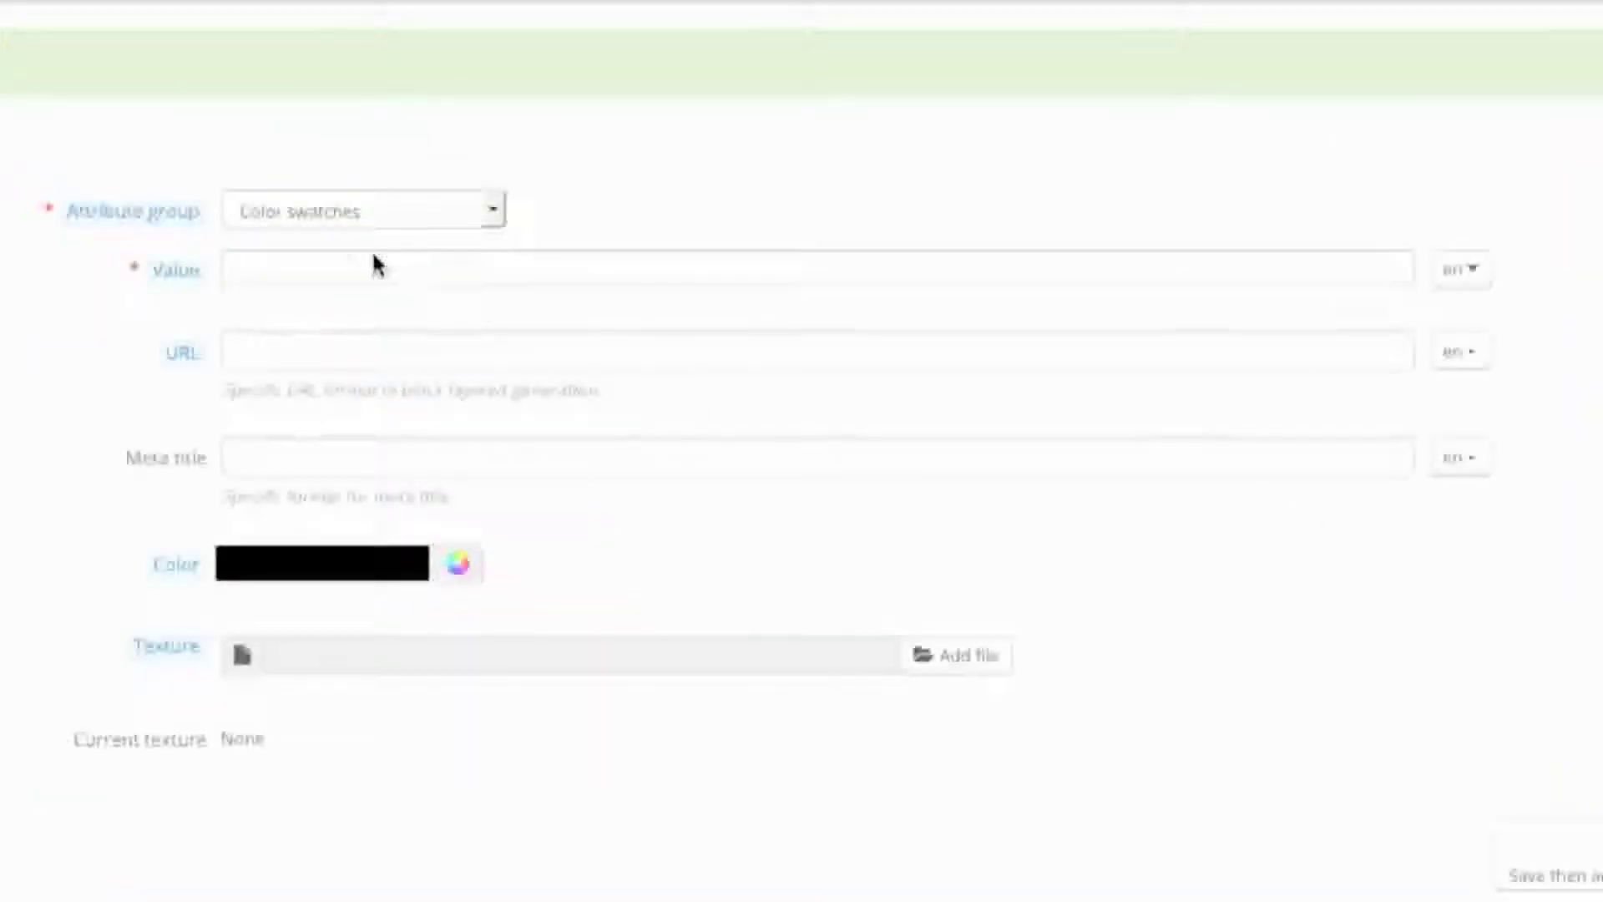
Name the next Color swatches value "Green", pick a medium green color for it, and save it.
click(352, 276)
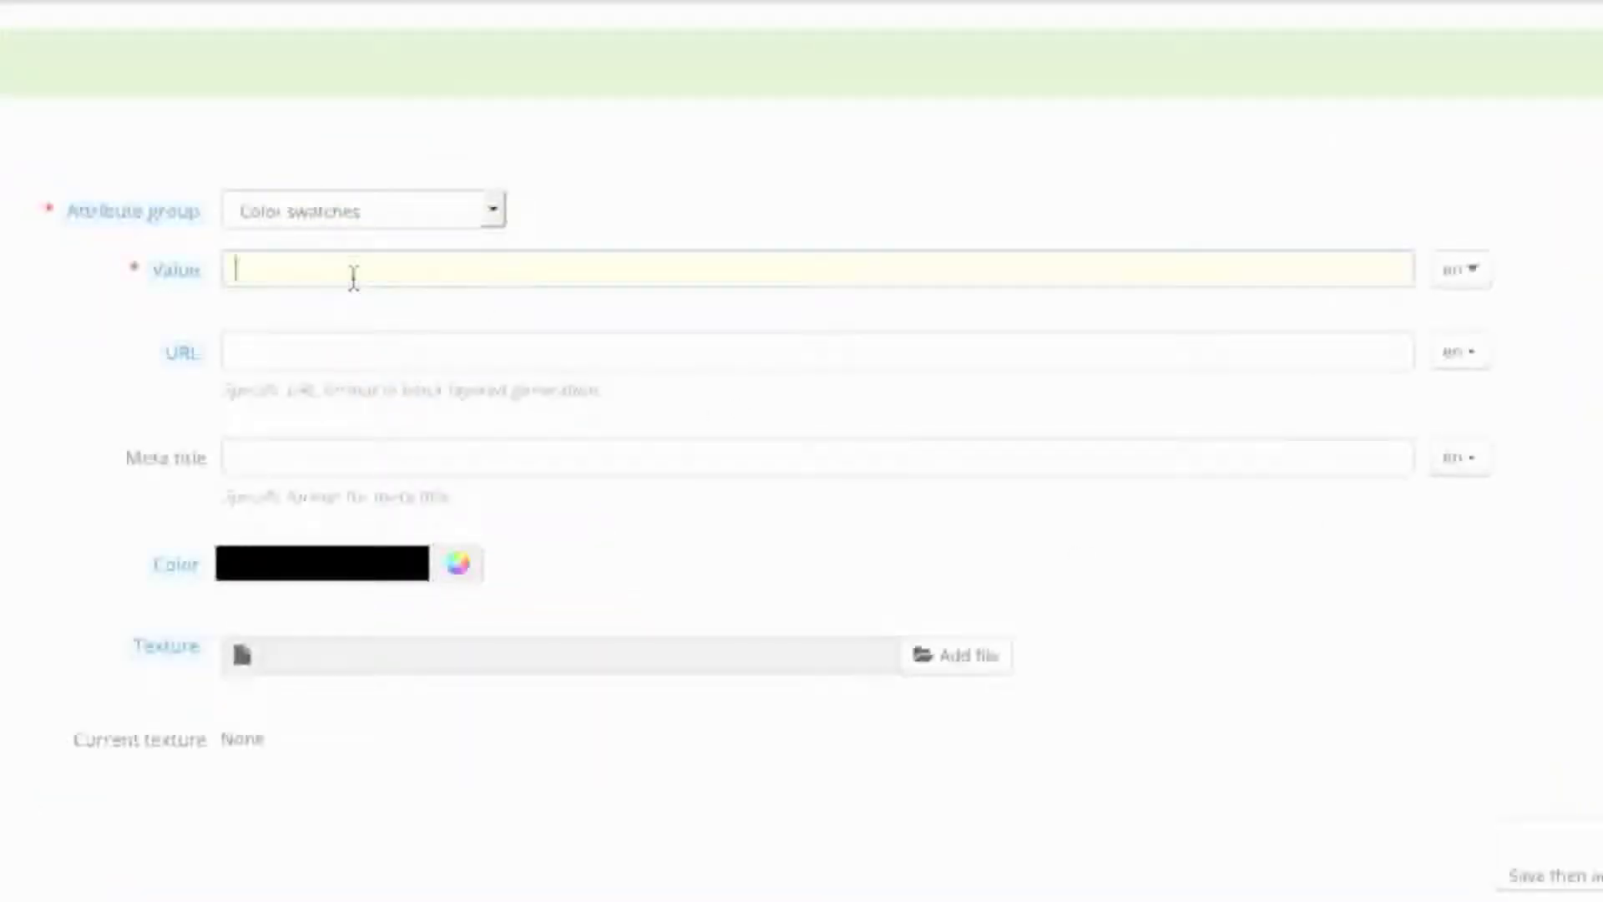
text(Green)
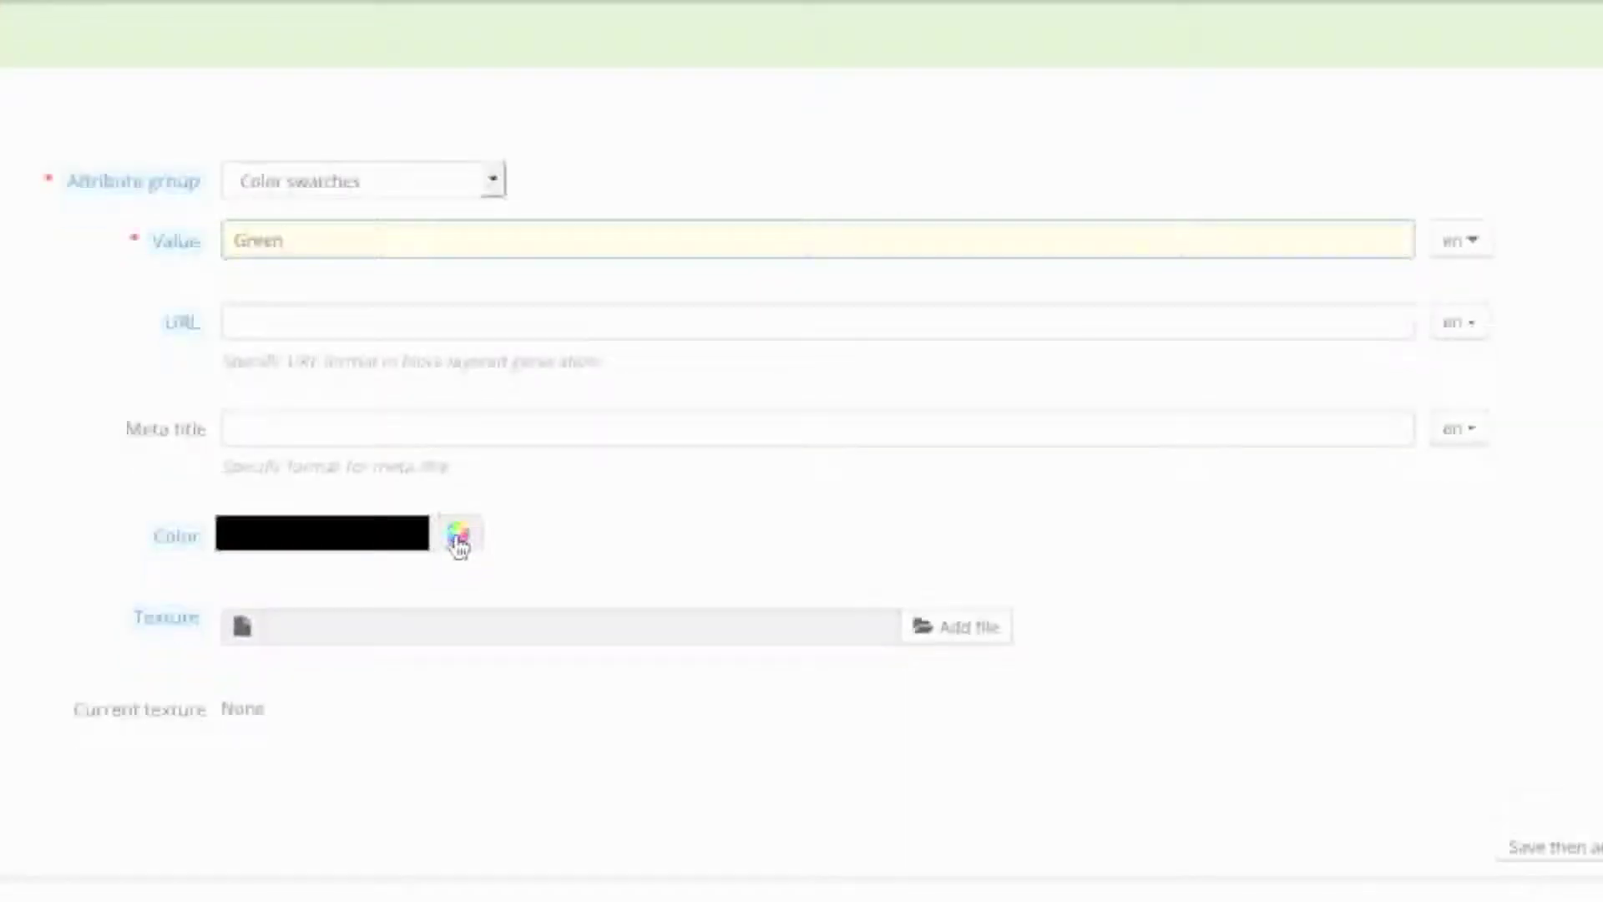
click(457, 563)
click(522, 673)
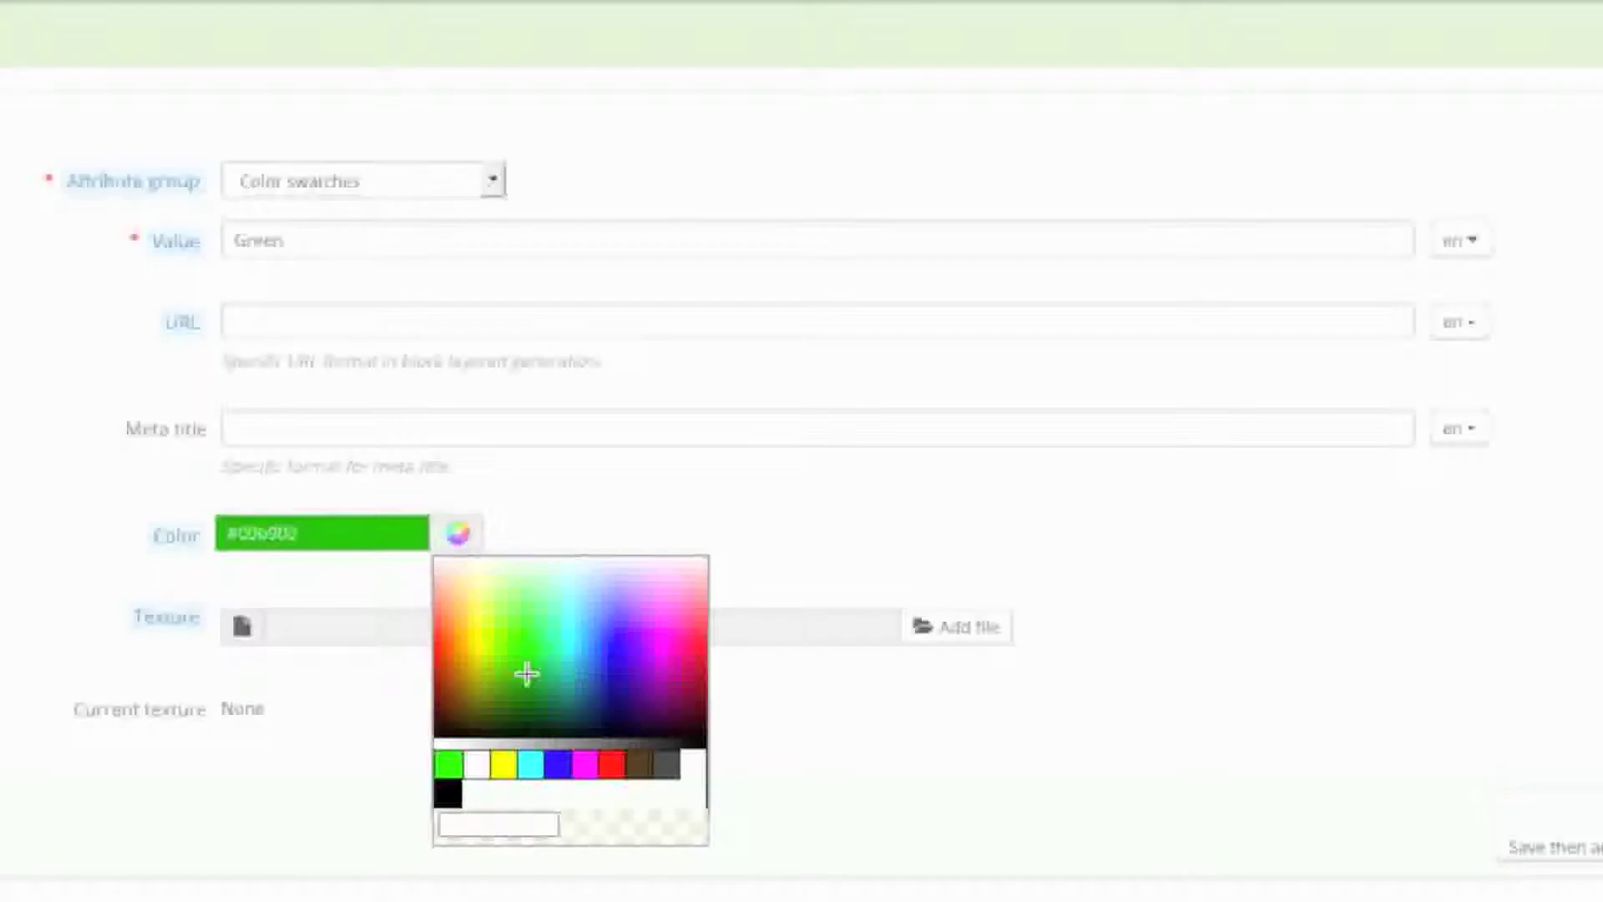
click(768, 732)
click(1527, 783)
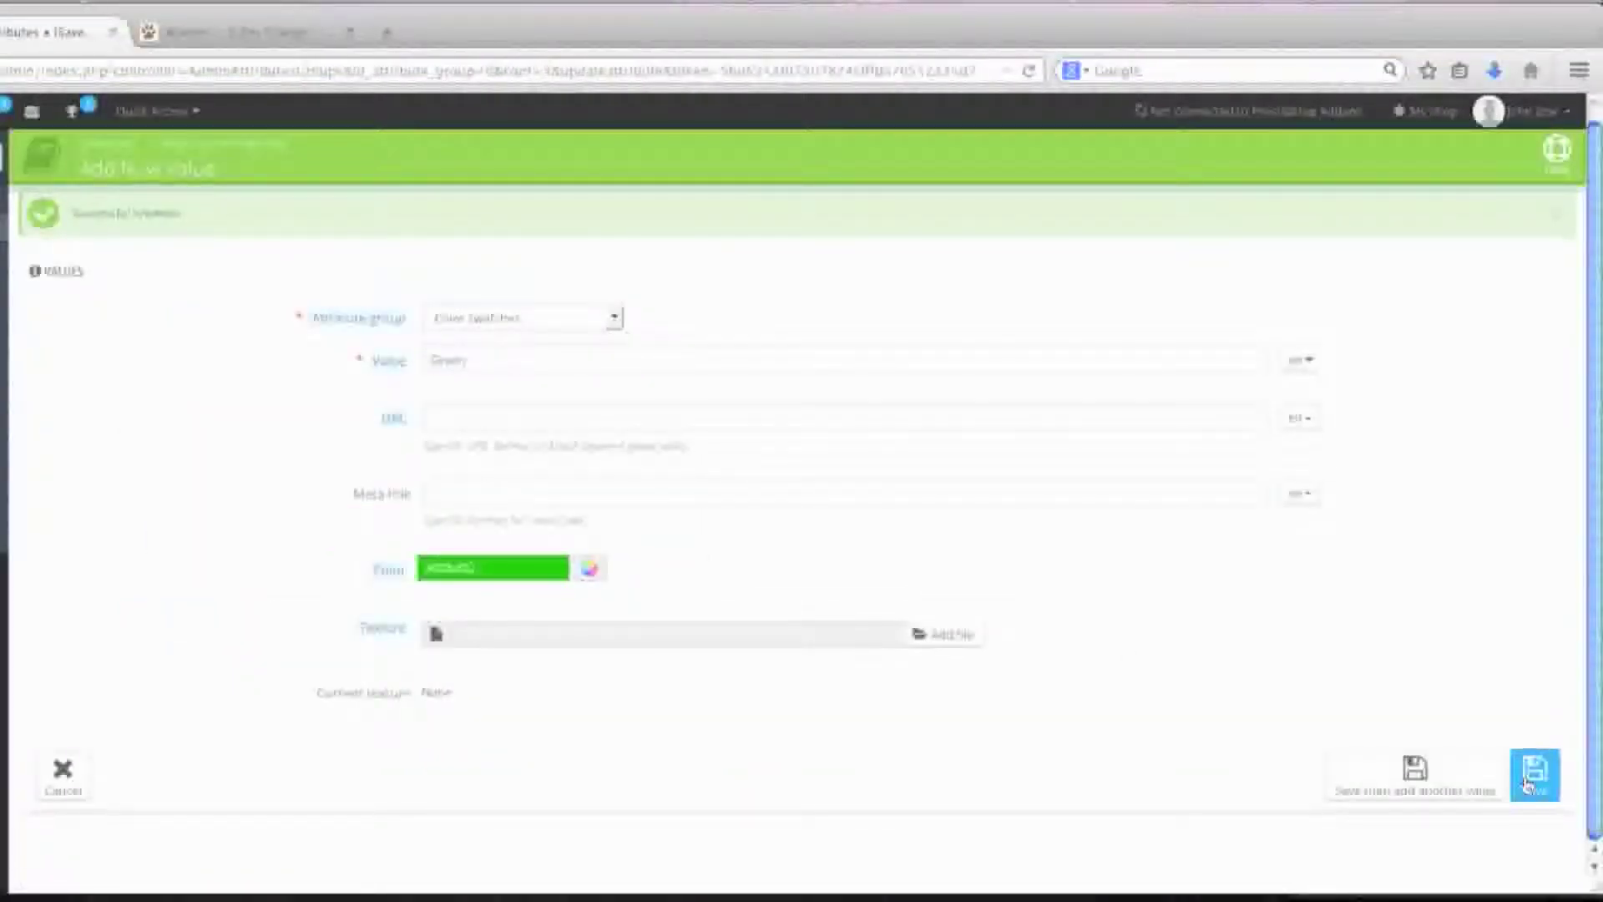
click(1527, 783)
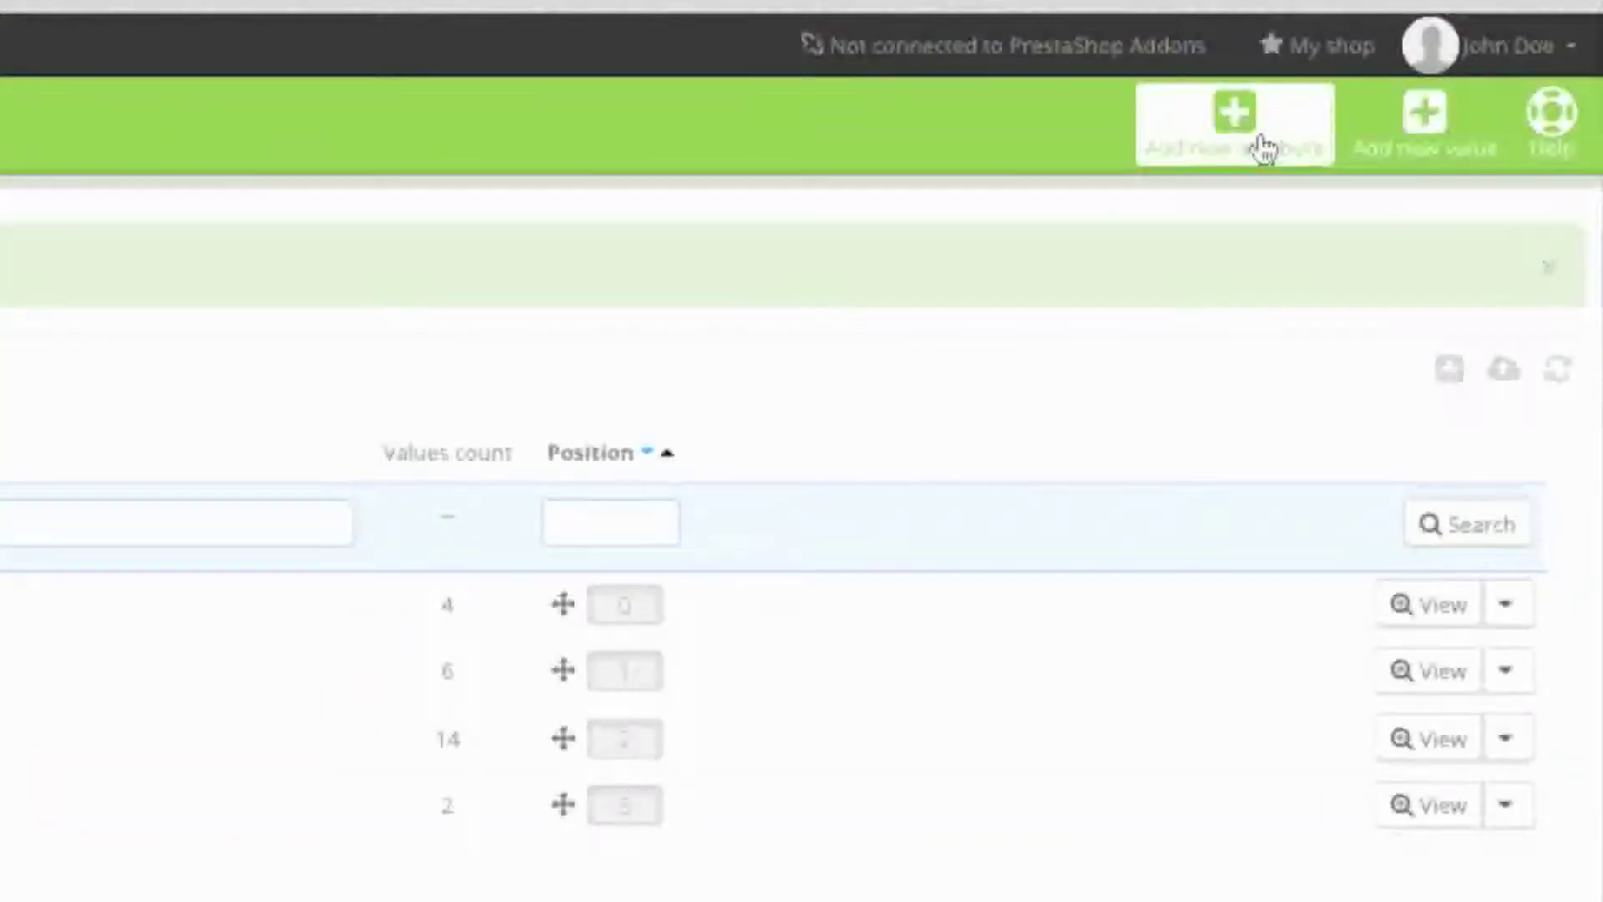
Create and save a new attribute with "Pattern" as name and public name, and Color or texture as its type.
click(1265, 147)
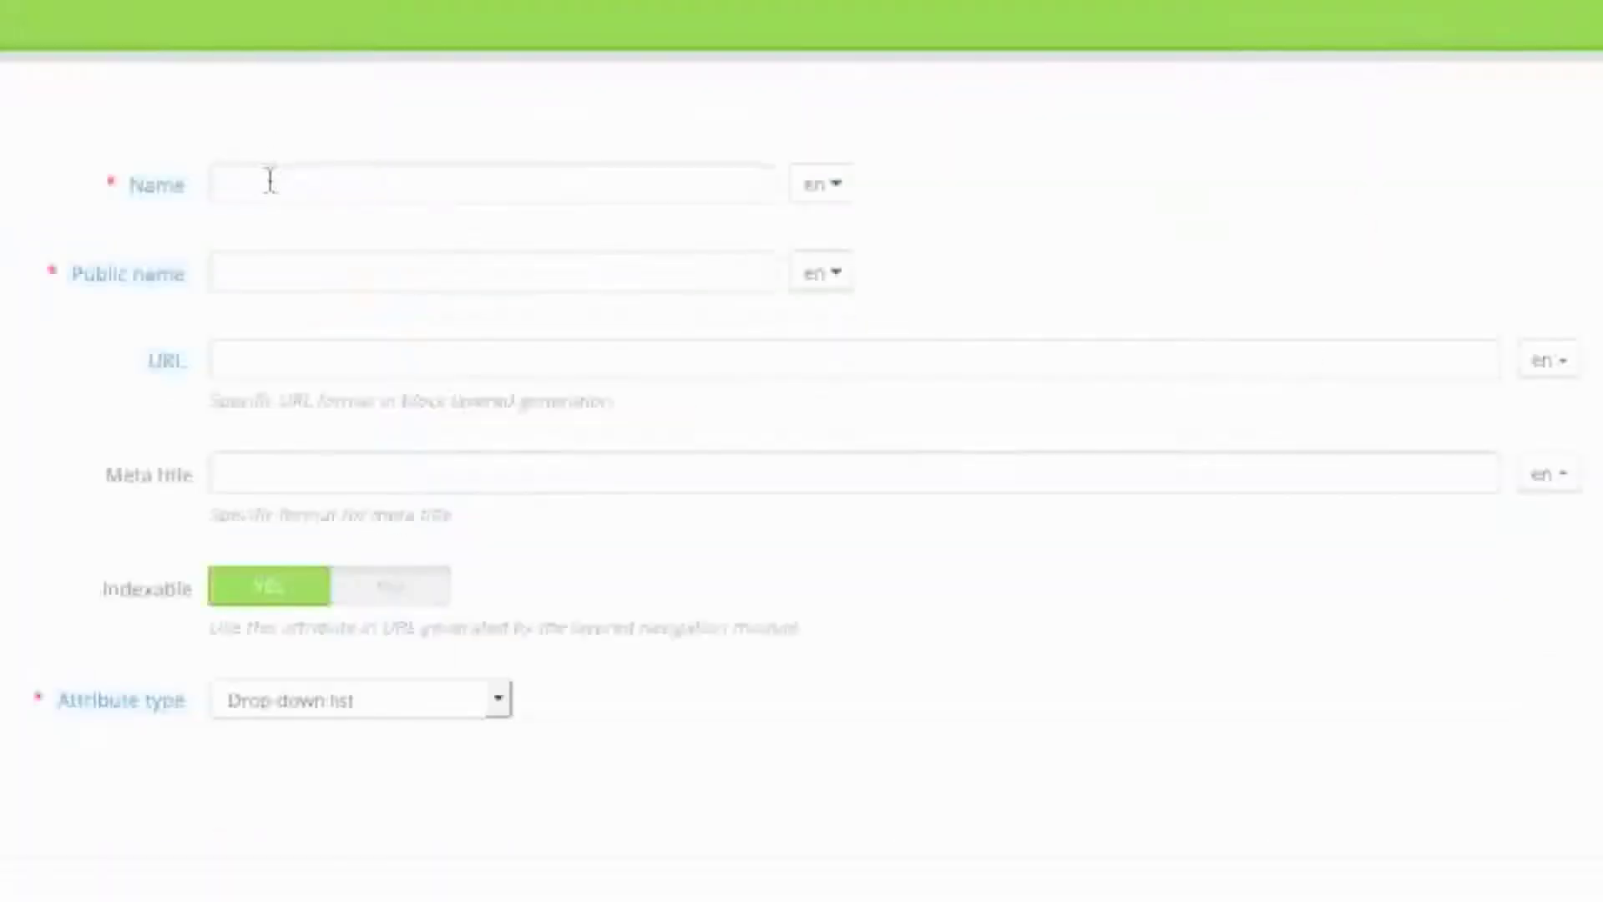
click(270, 180)
text(Pattern)
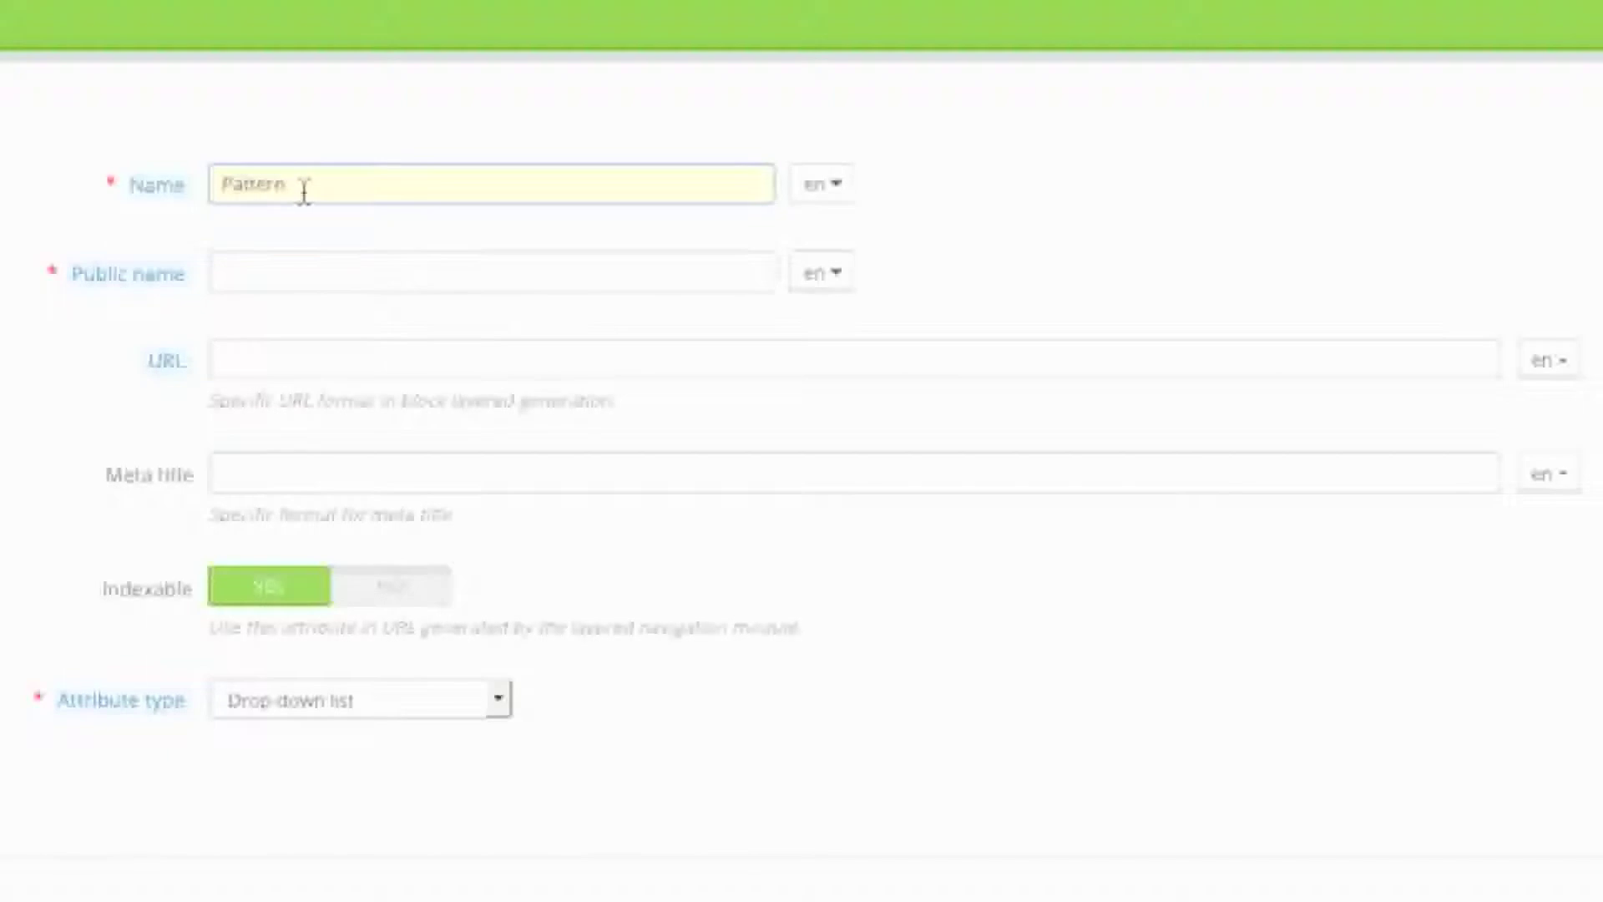
click(232, 273)
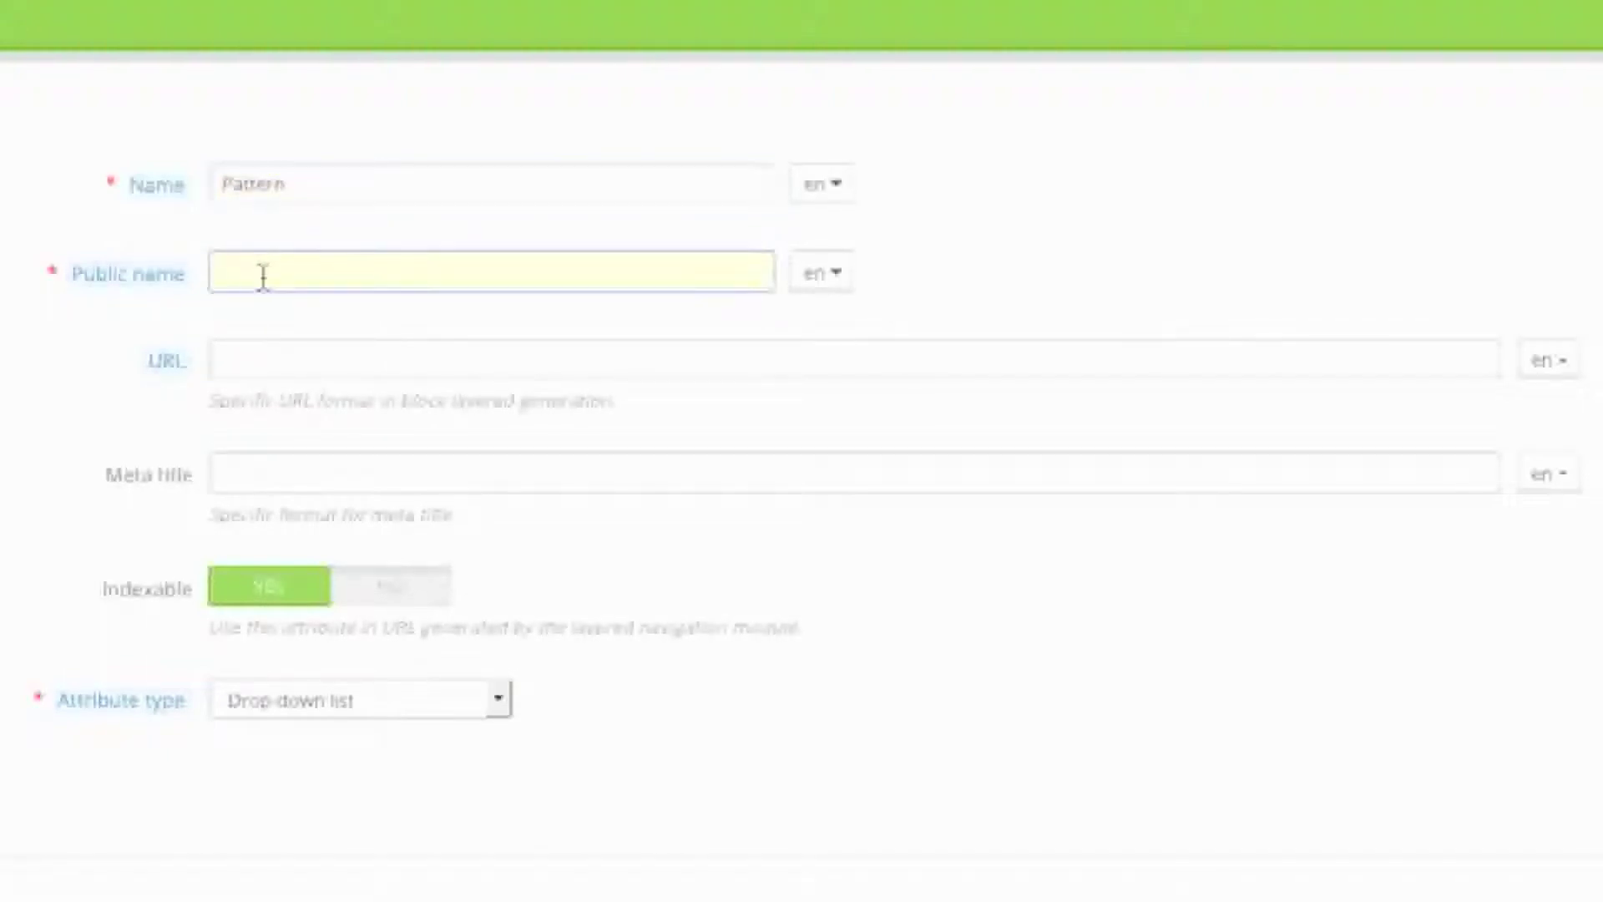
text(Pattern)
click(467, 703)
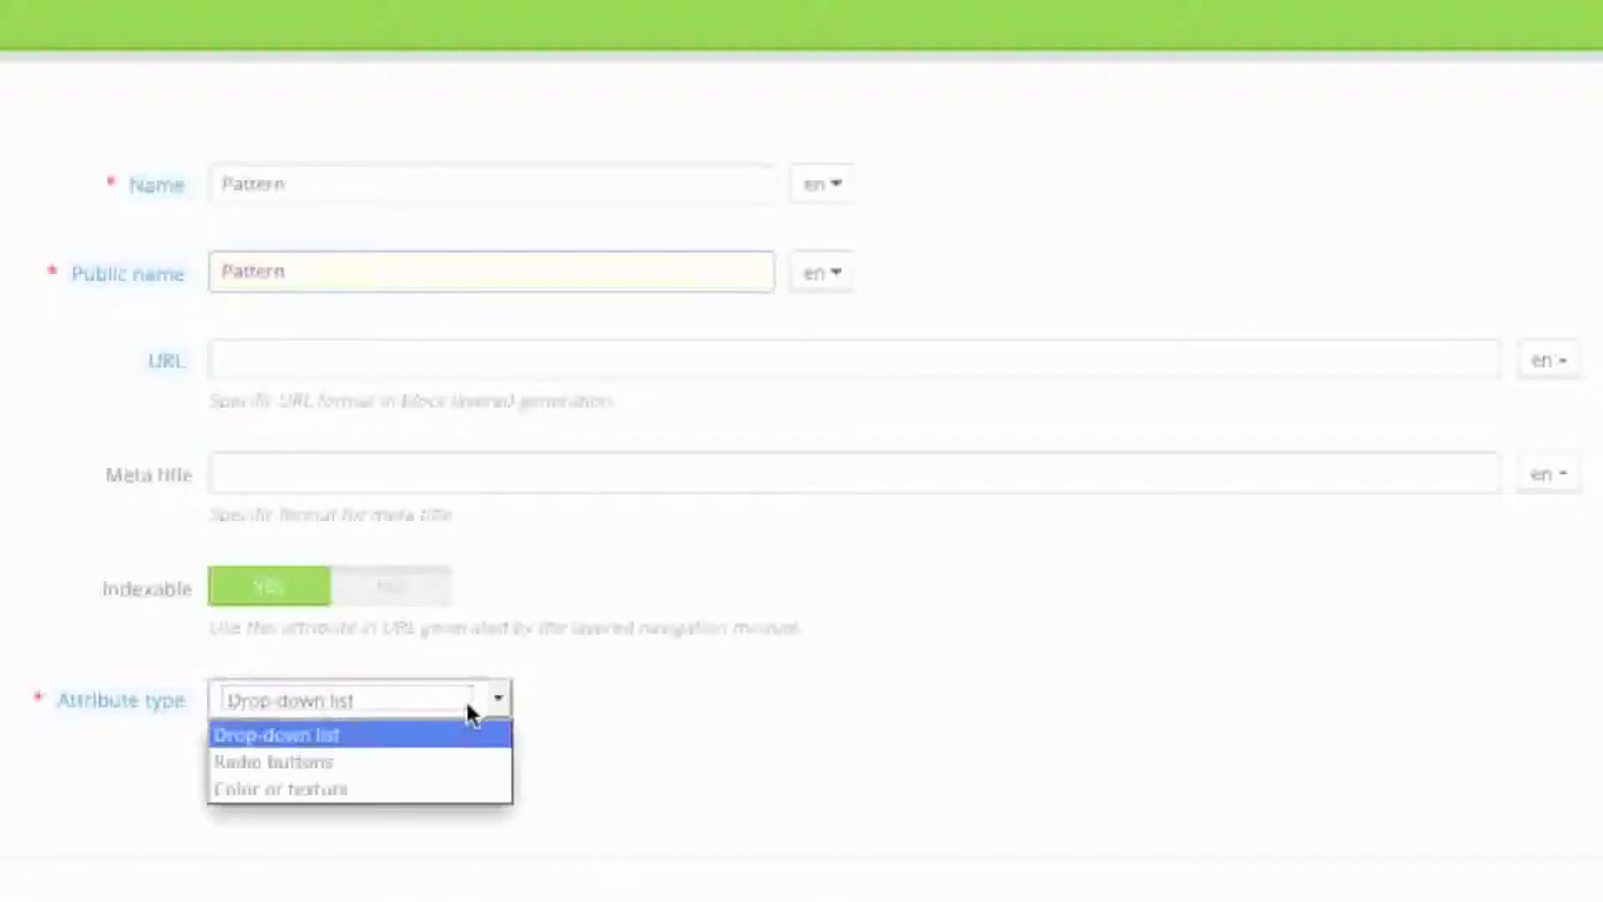
click(465, 788)
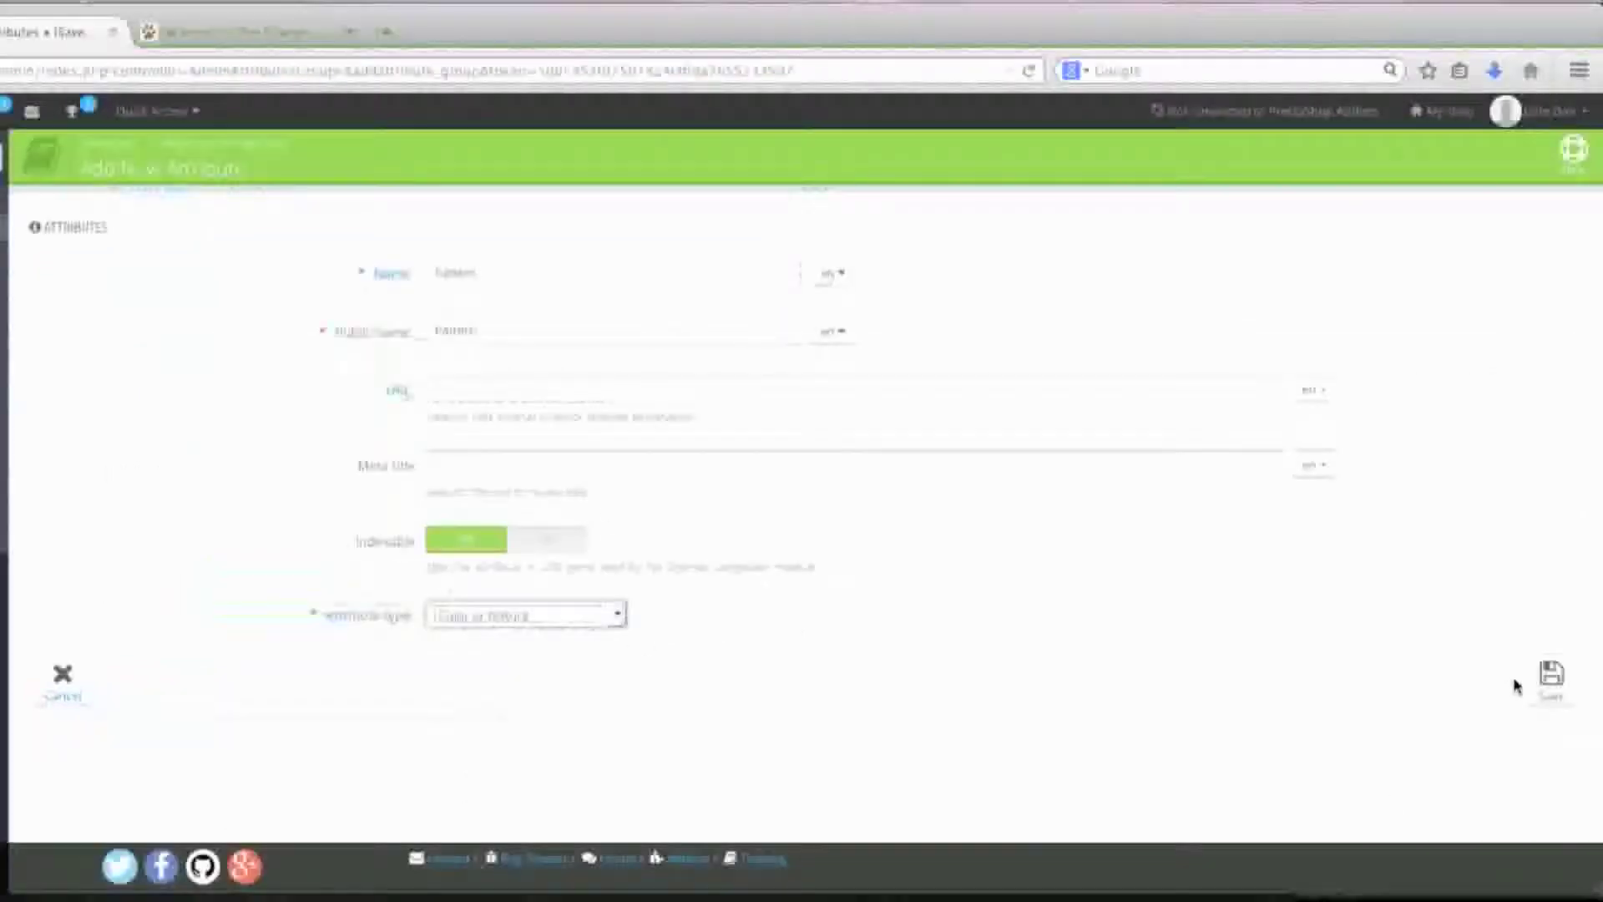
click(1541, 680)
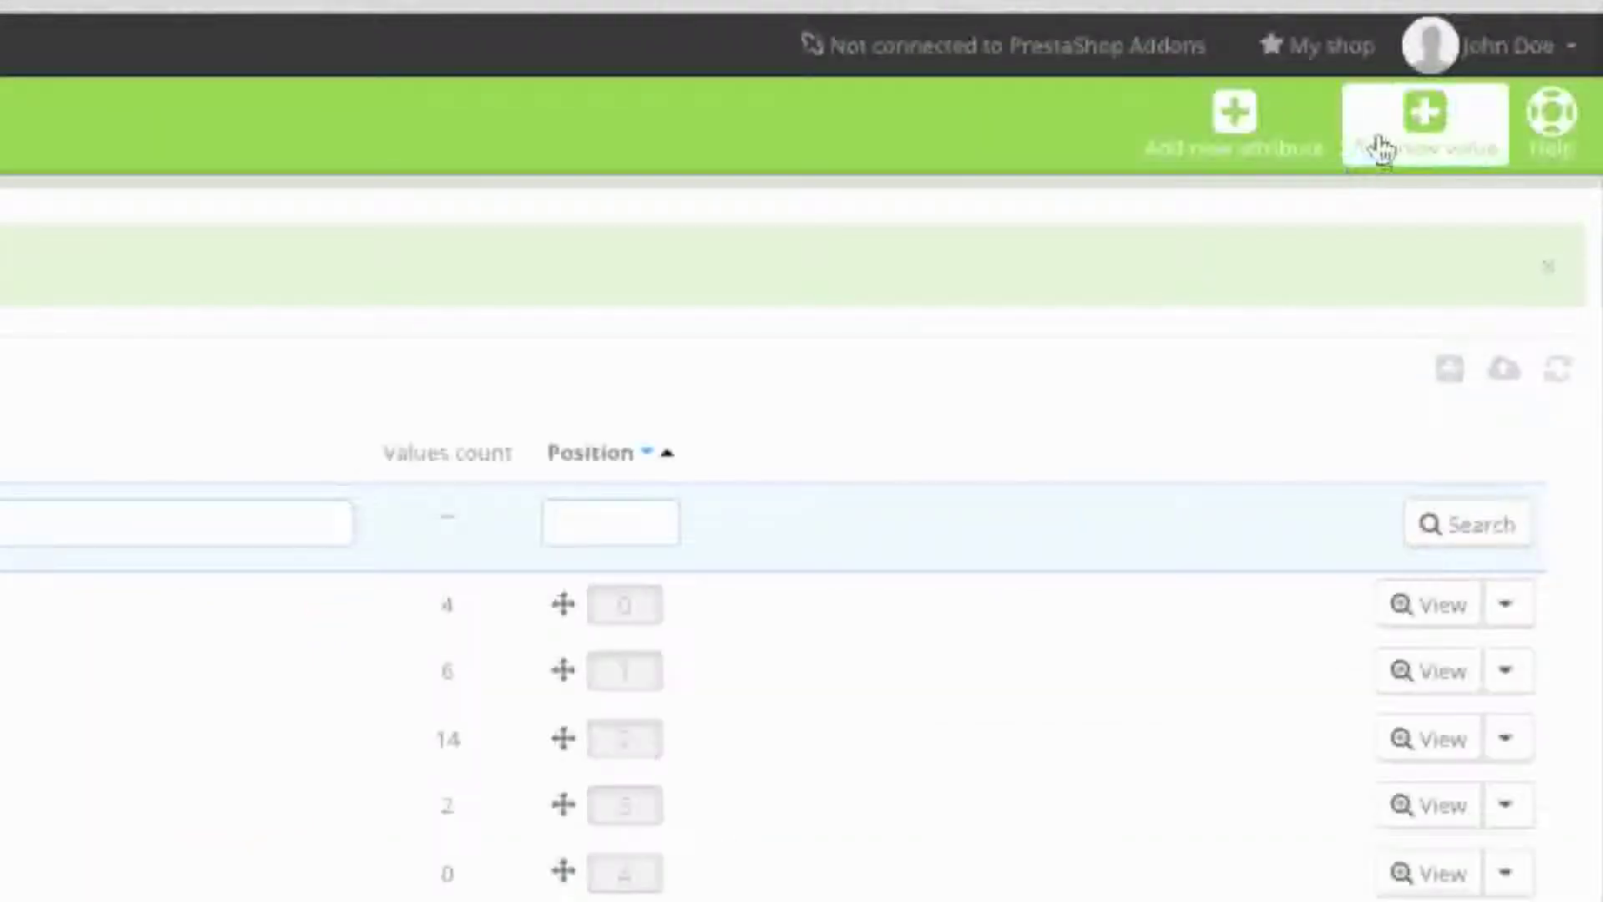
Start a new value in the Pattern attribute group and name it "Floral".
click(1390, 143)
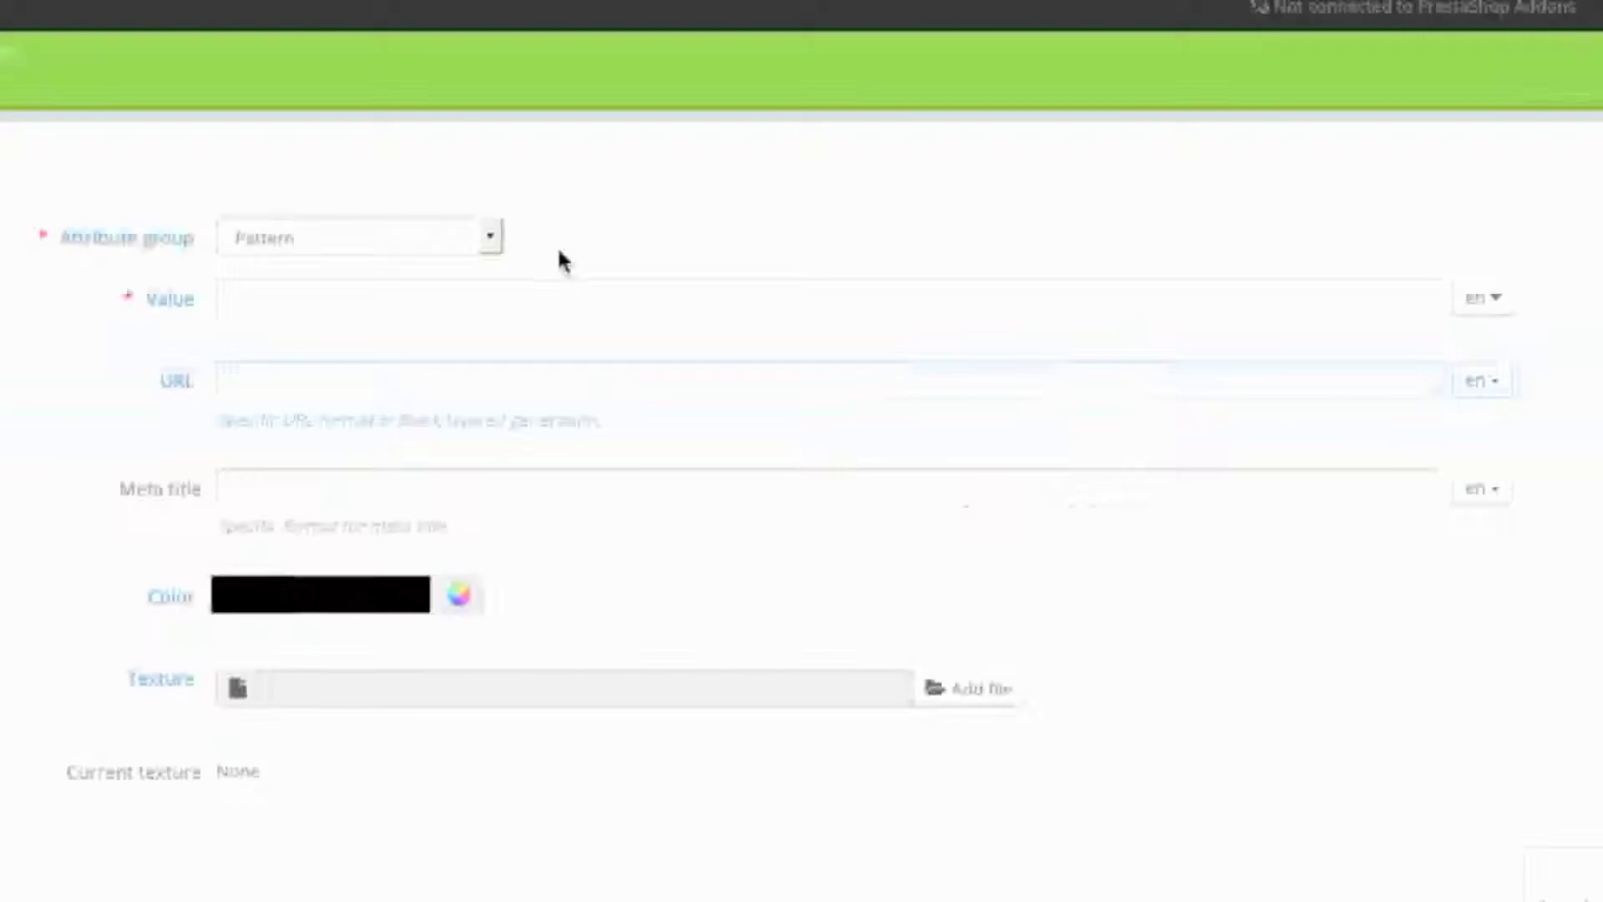
click(263, 301)
text(Floral)
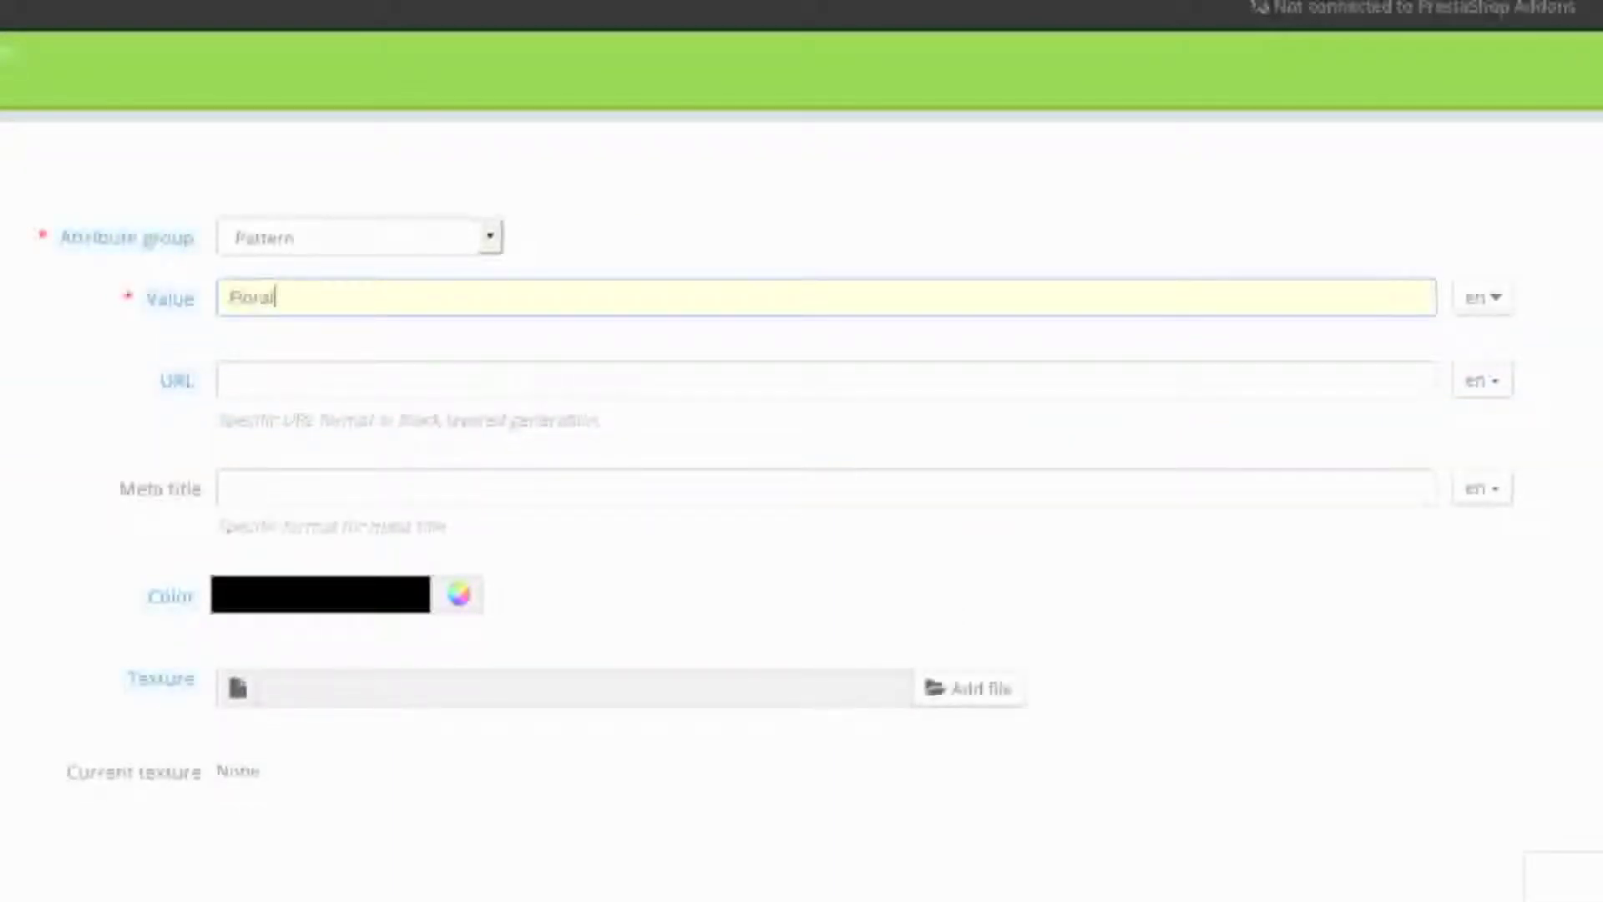
Attach pattern.jpg from the prestashop_1_6 products folder as the Floral texture and save, continuing with another value.
click(964, 696)
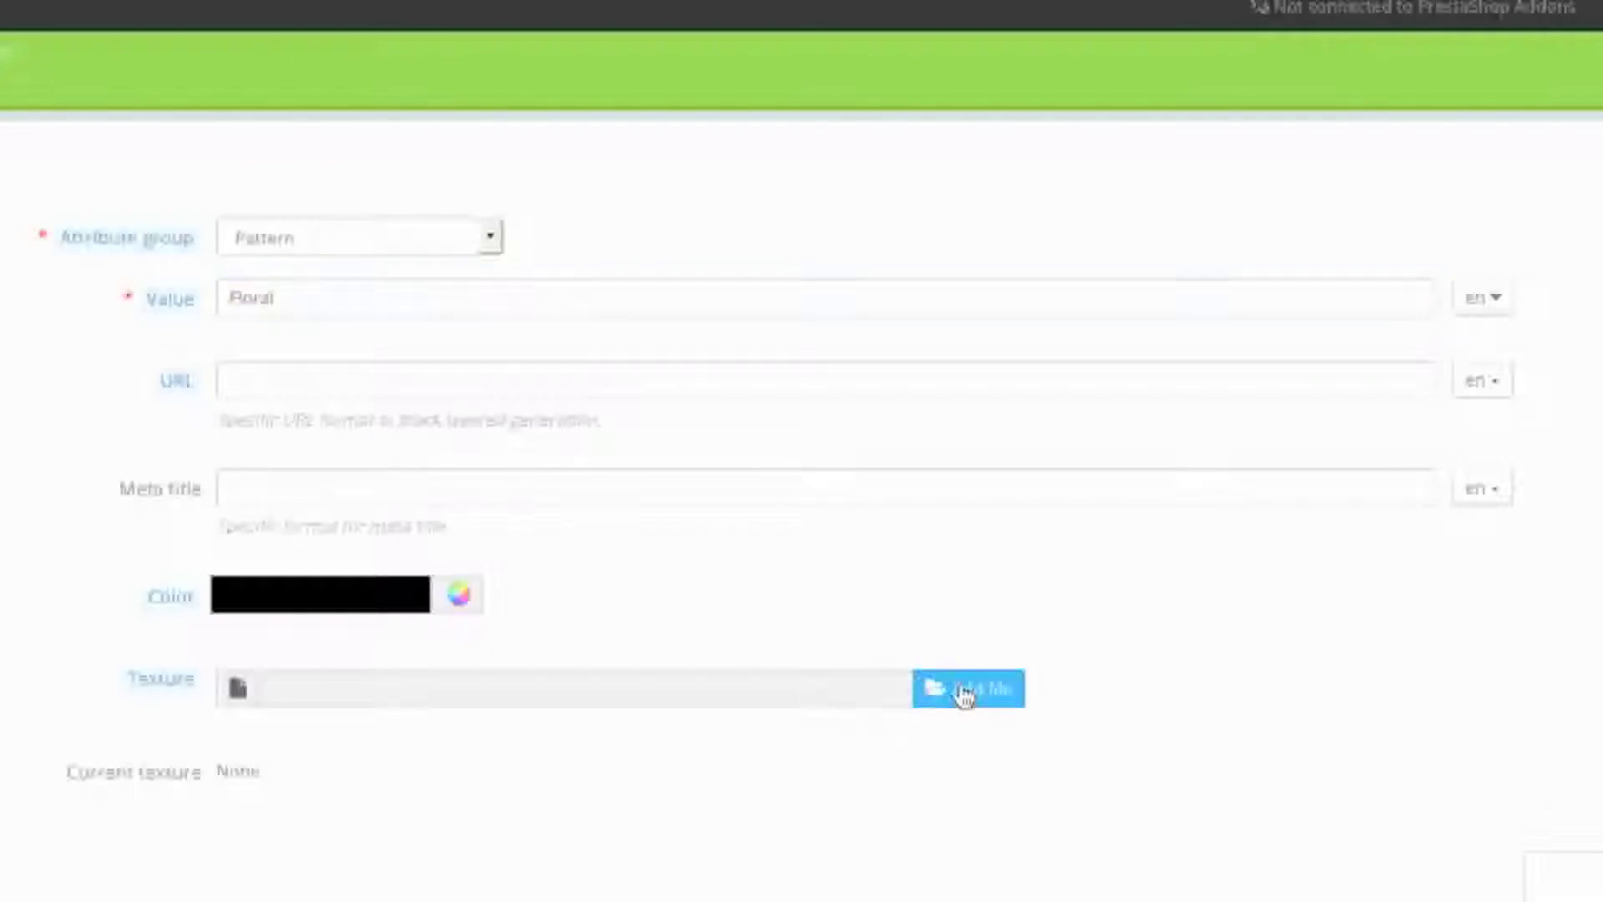
click(958, 682)
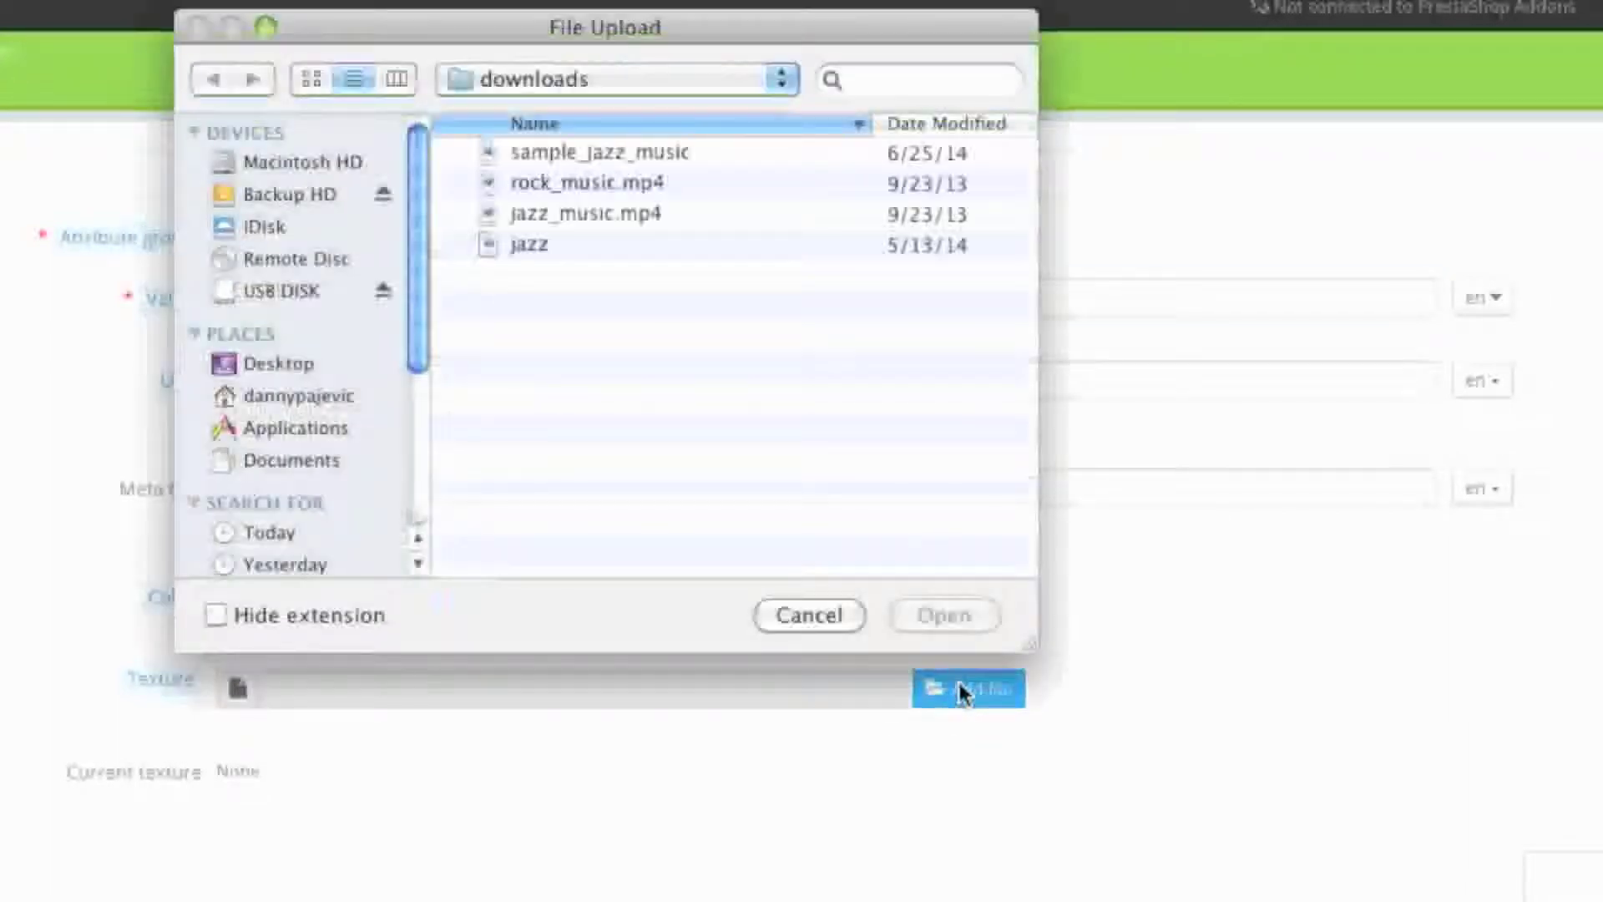
click(593, 85)
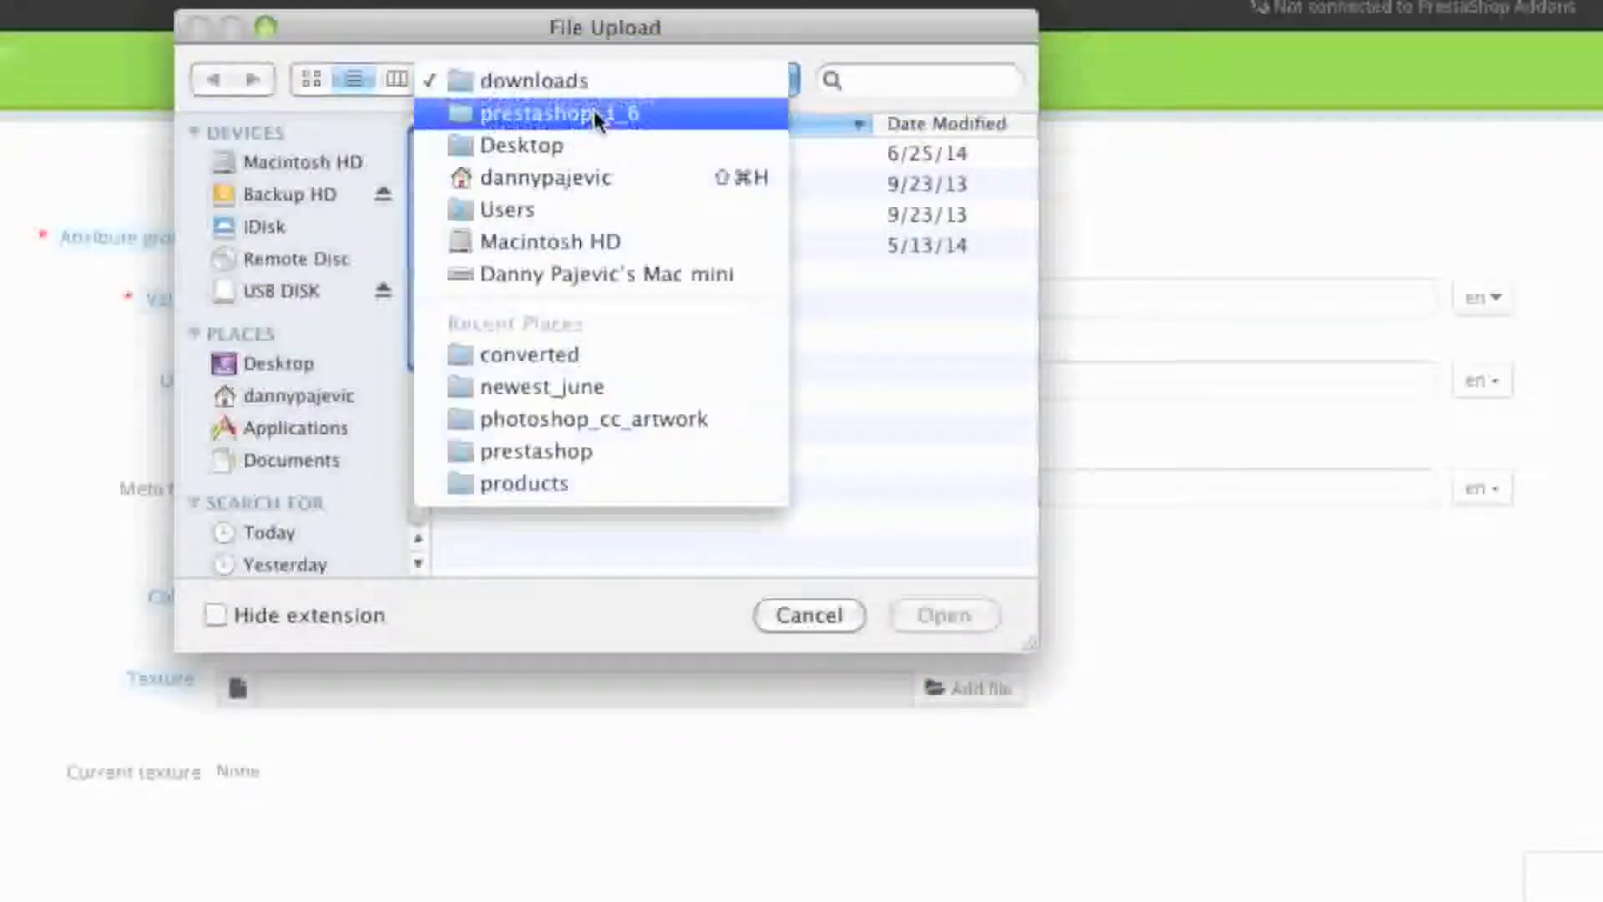
click(598, 111)
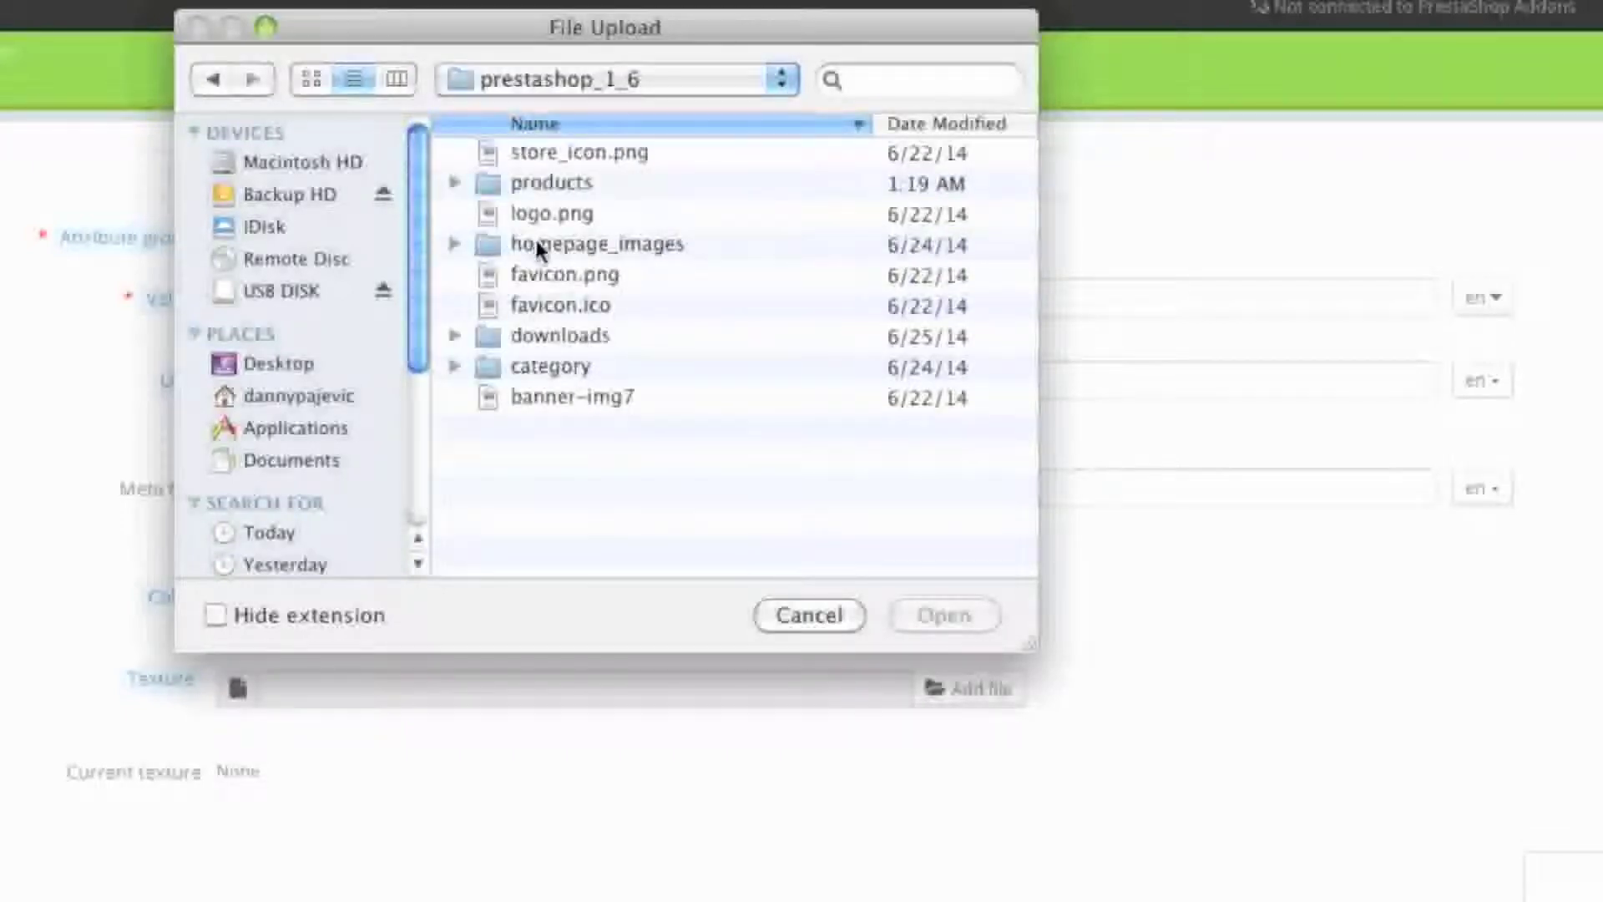
click(534, 241)
double_click(555, 182)
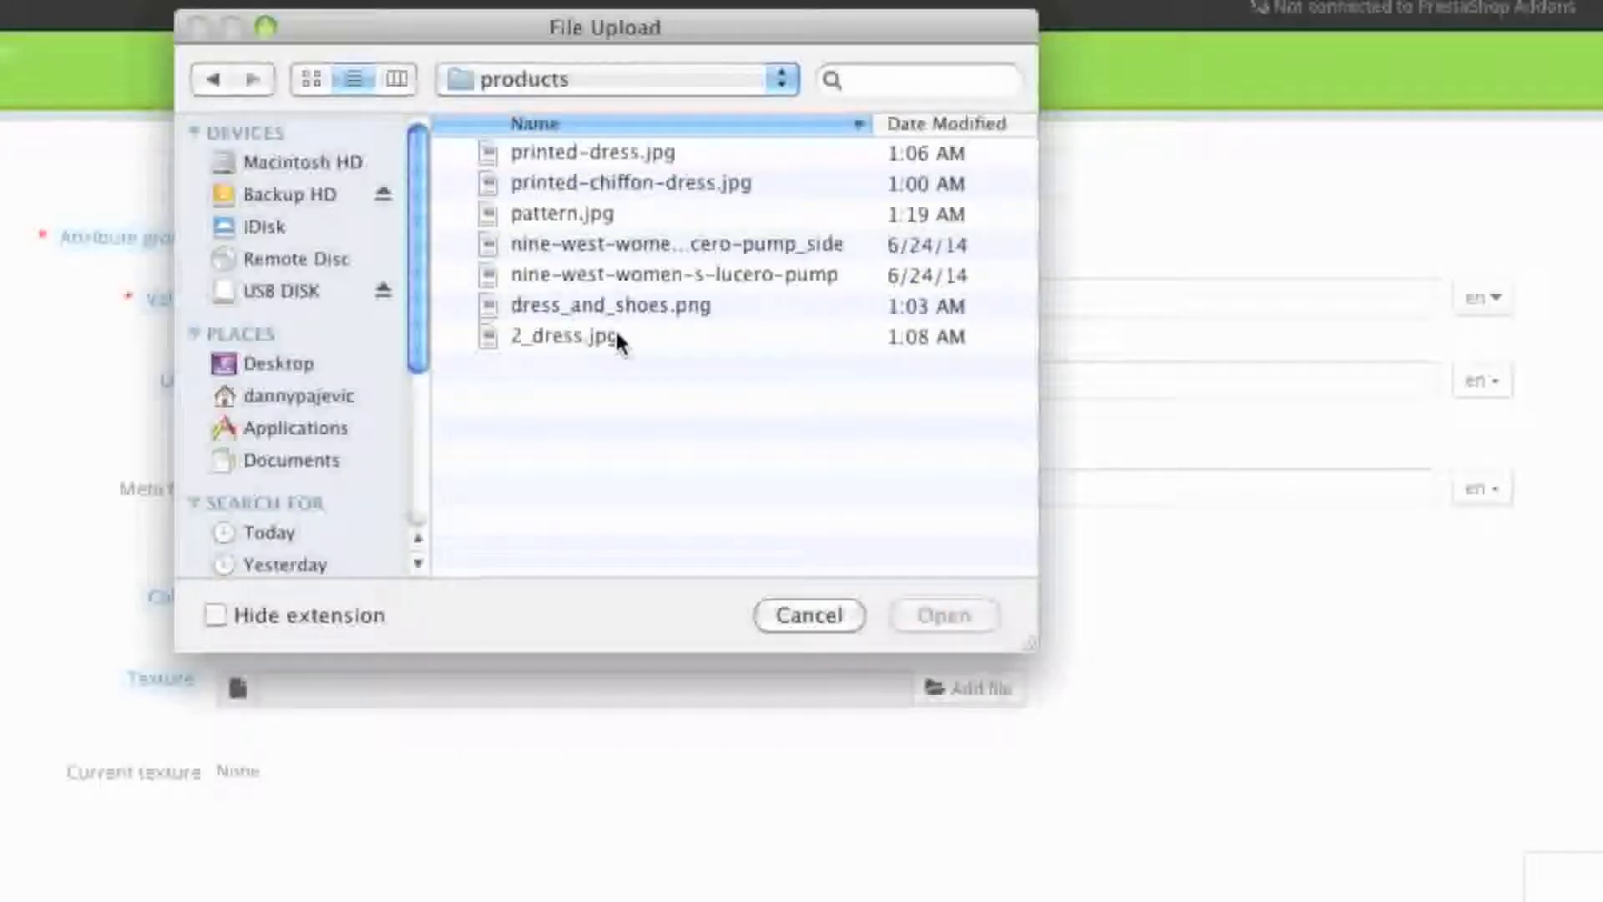
double_click(588, 207)
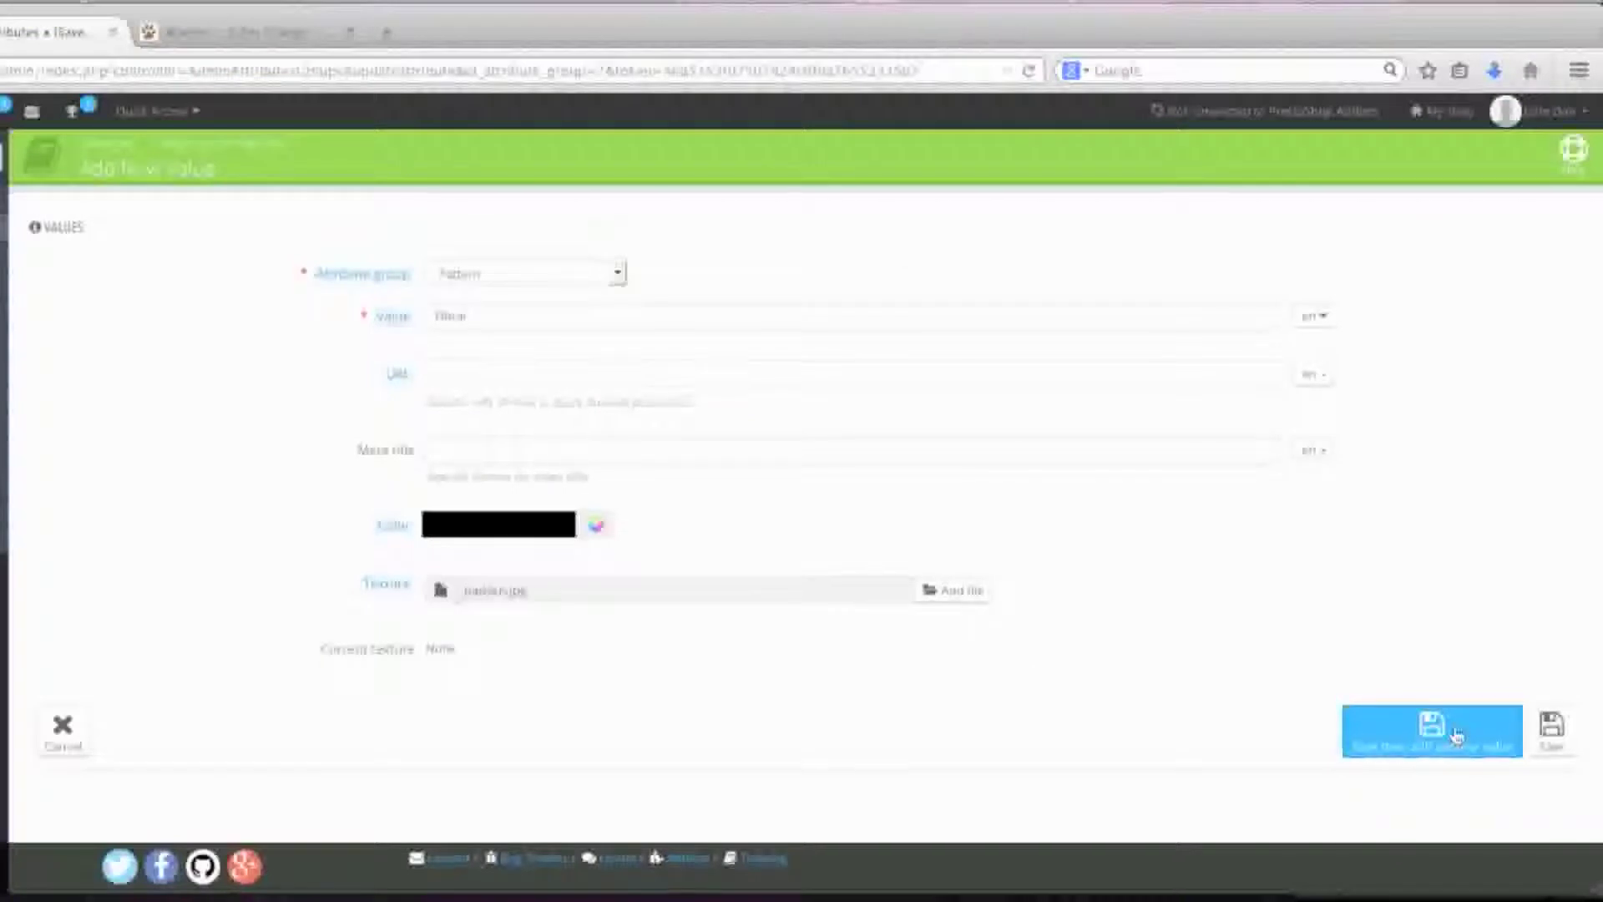
click(1455, 735)
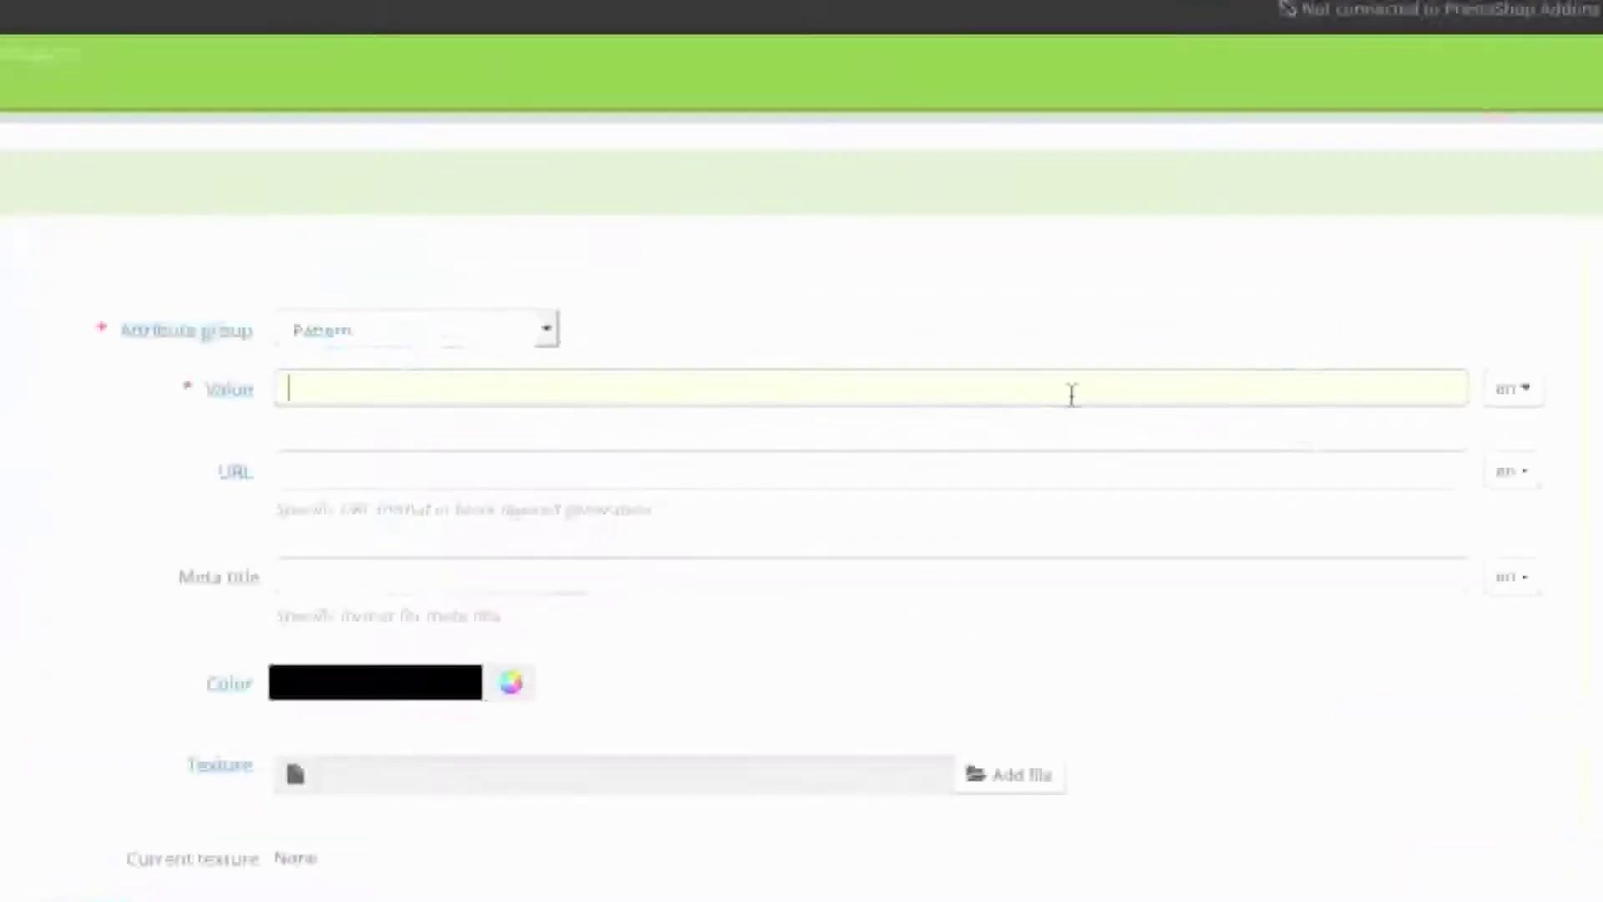
Name the next Pattern value "Faded Denim" and attach the faded_denim image from the products folder as its texture.
text(Faded)
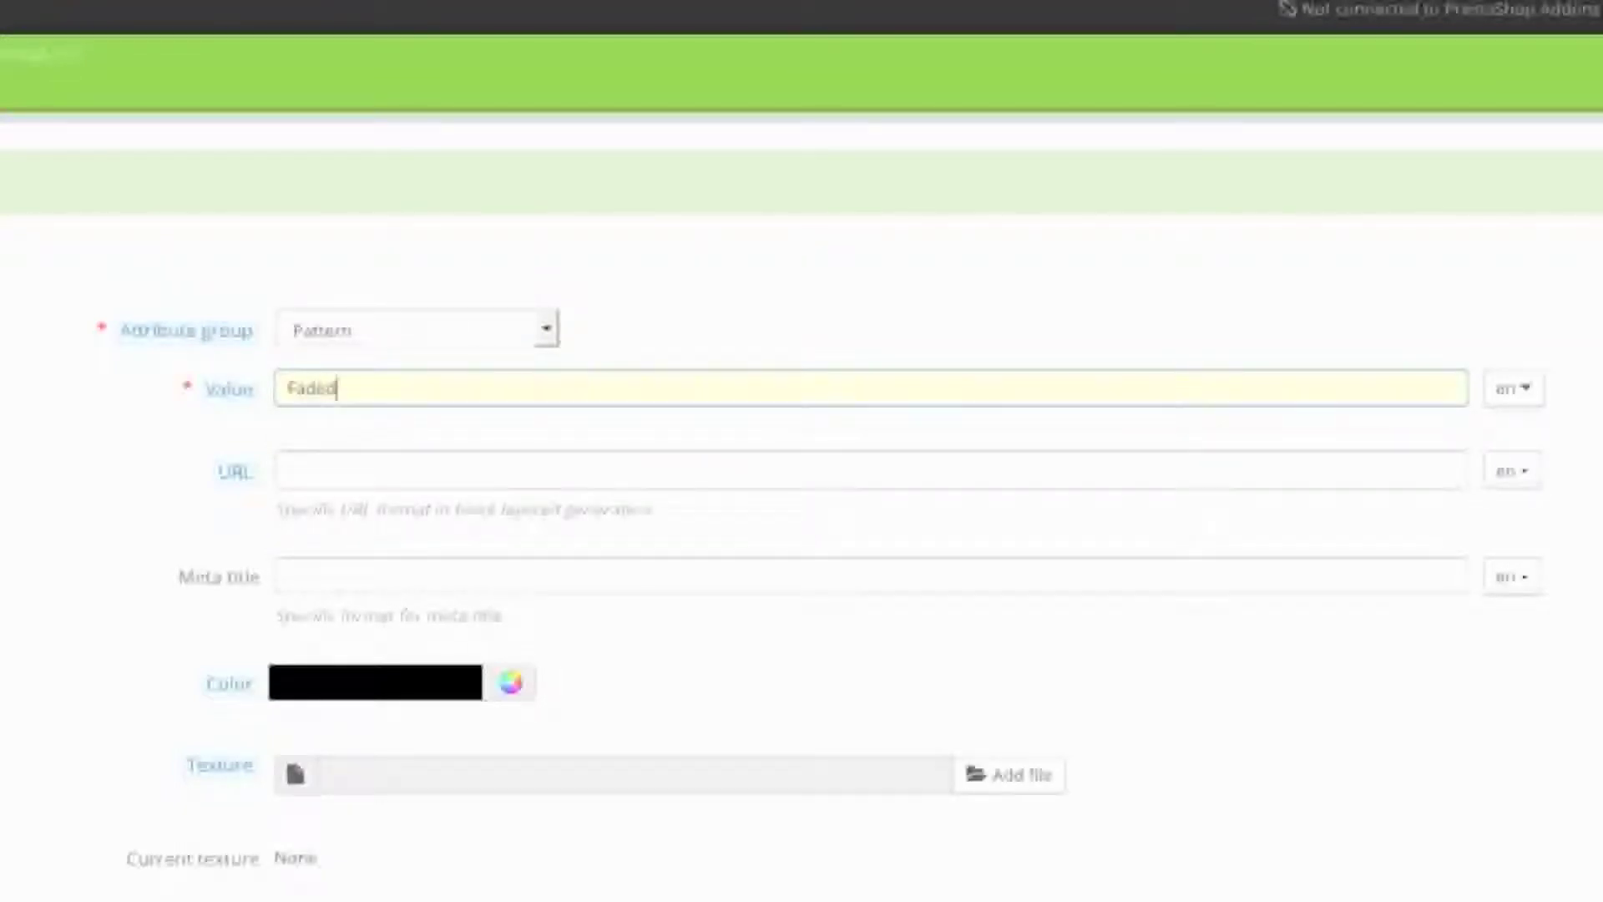
text( Denim)
click(1048, 763)
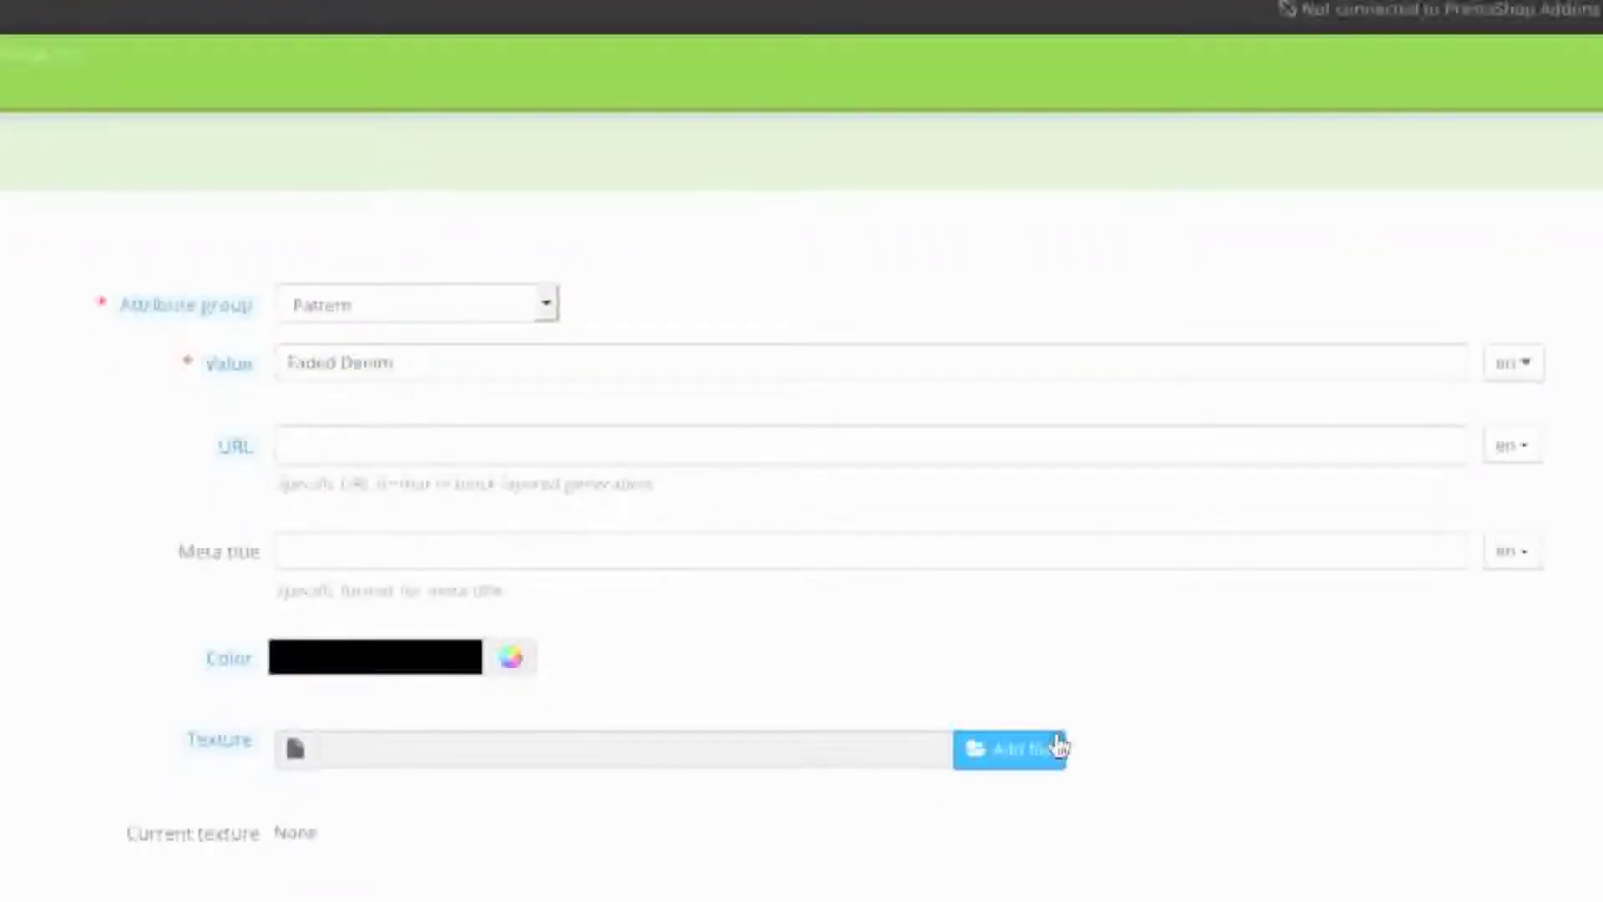
click(1058, 748)
click(663, 304)
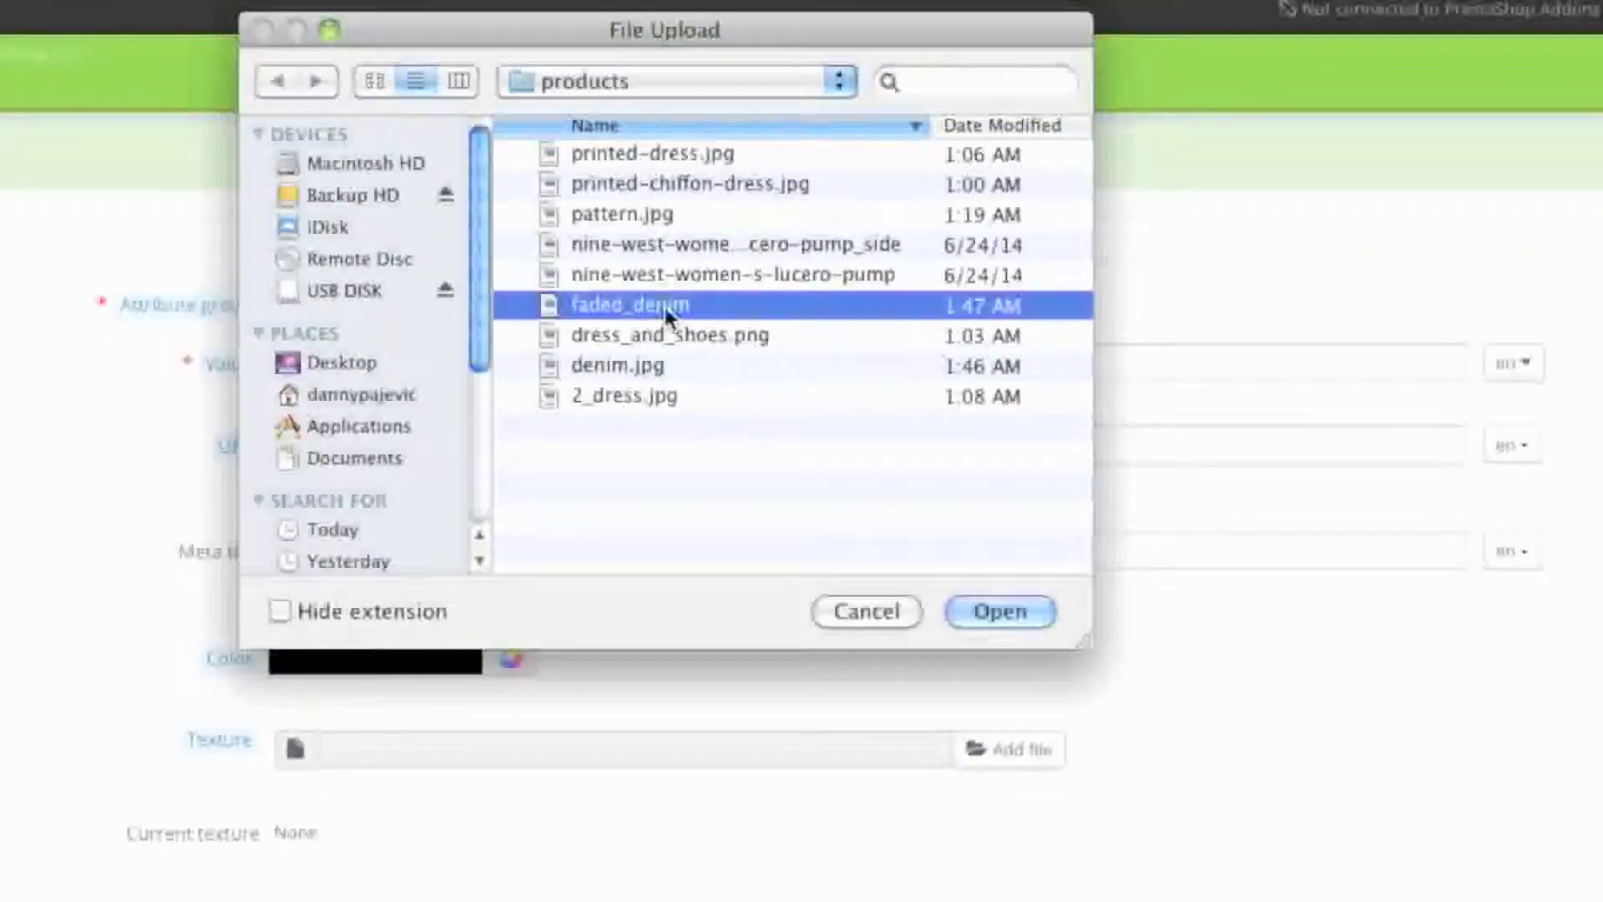
click(977, 606)
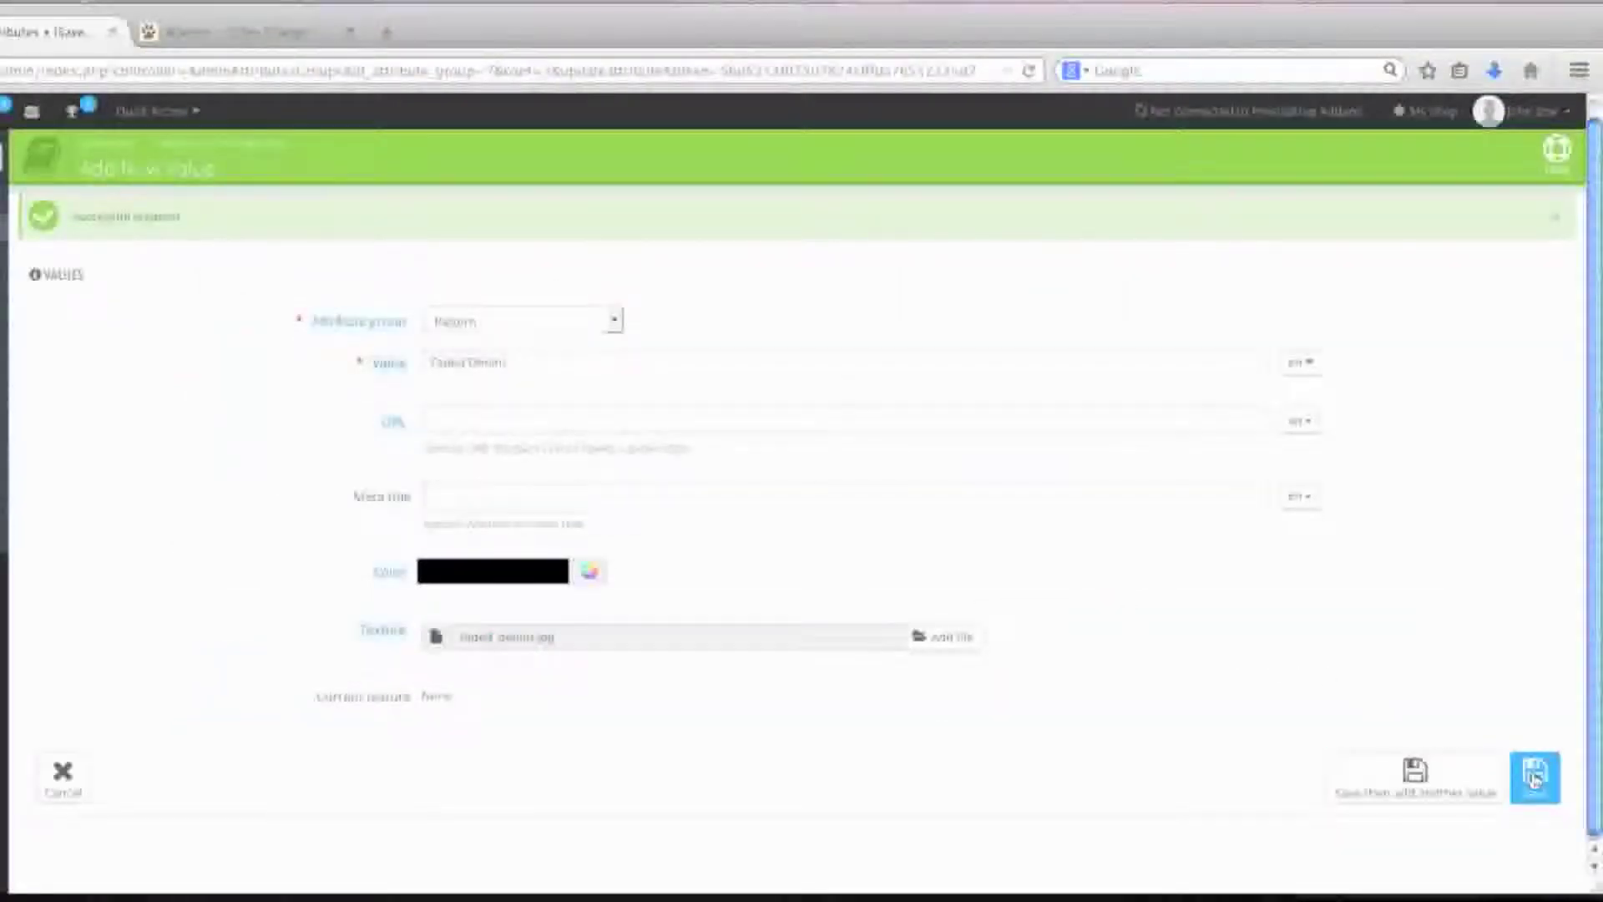
Save the Faded Denim value and start a new attribute with "Style" as both name and public name.
click(1535, 778)
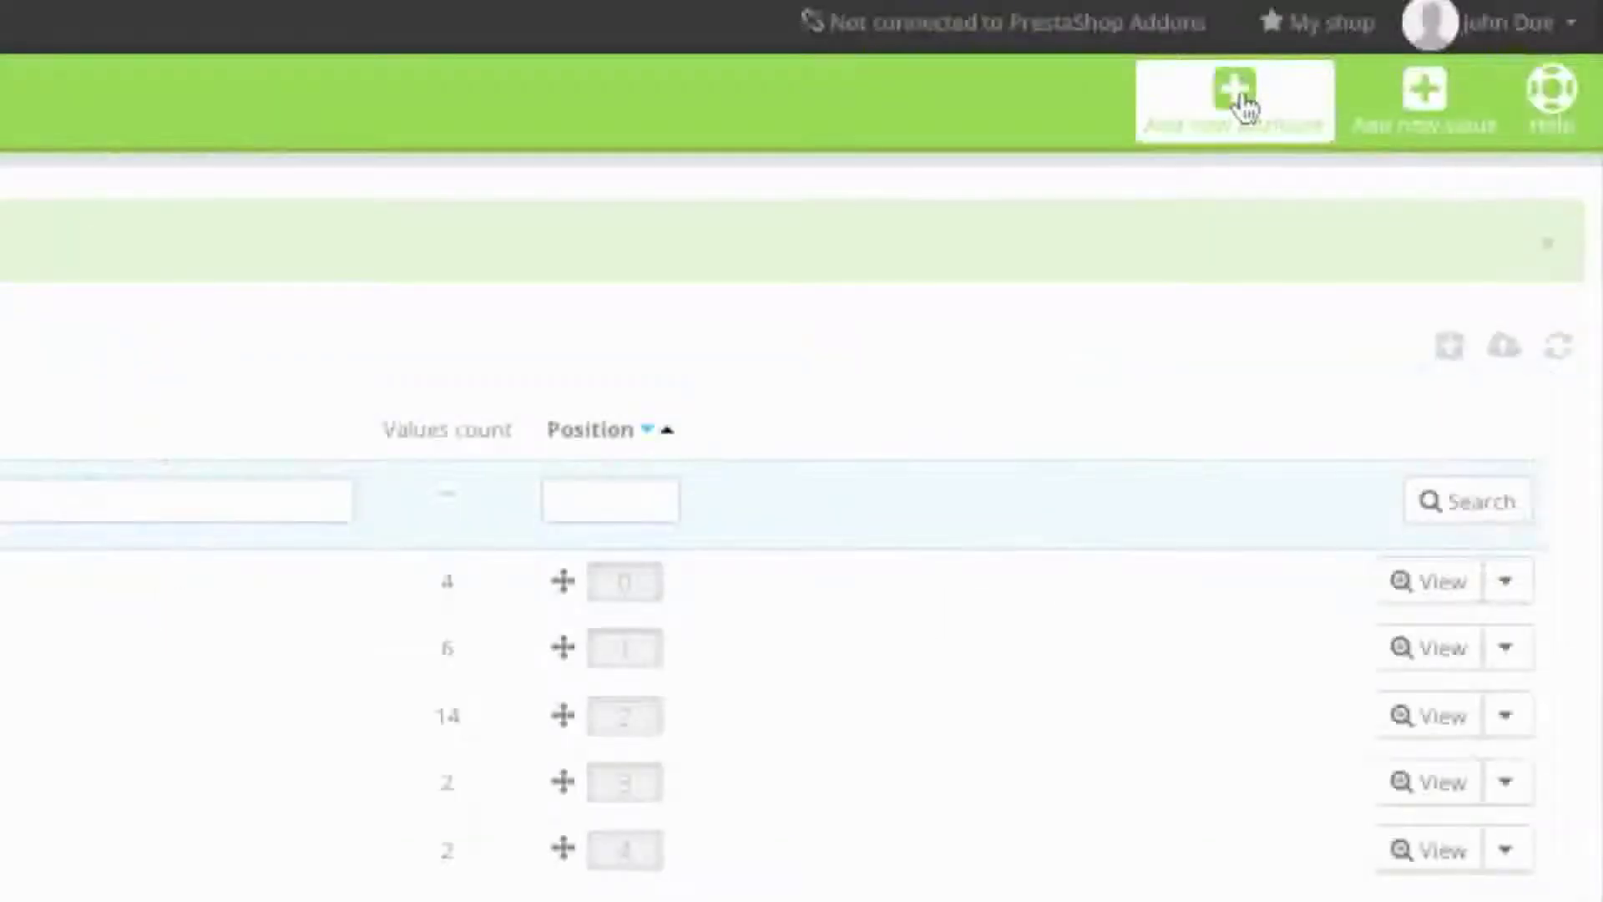
click(1242, 98)
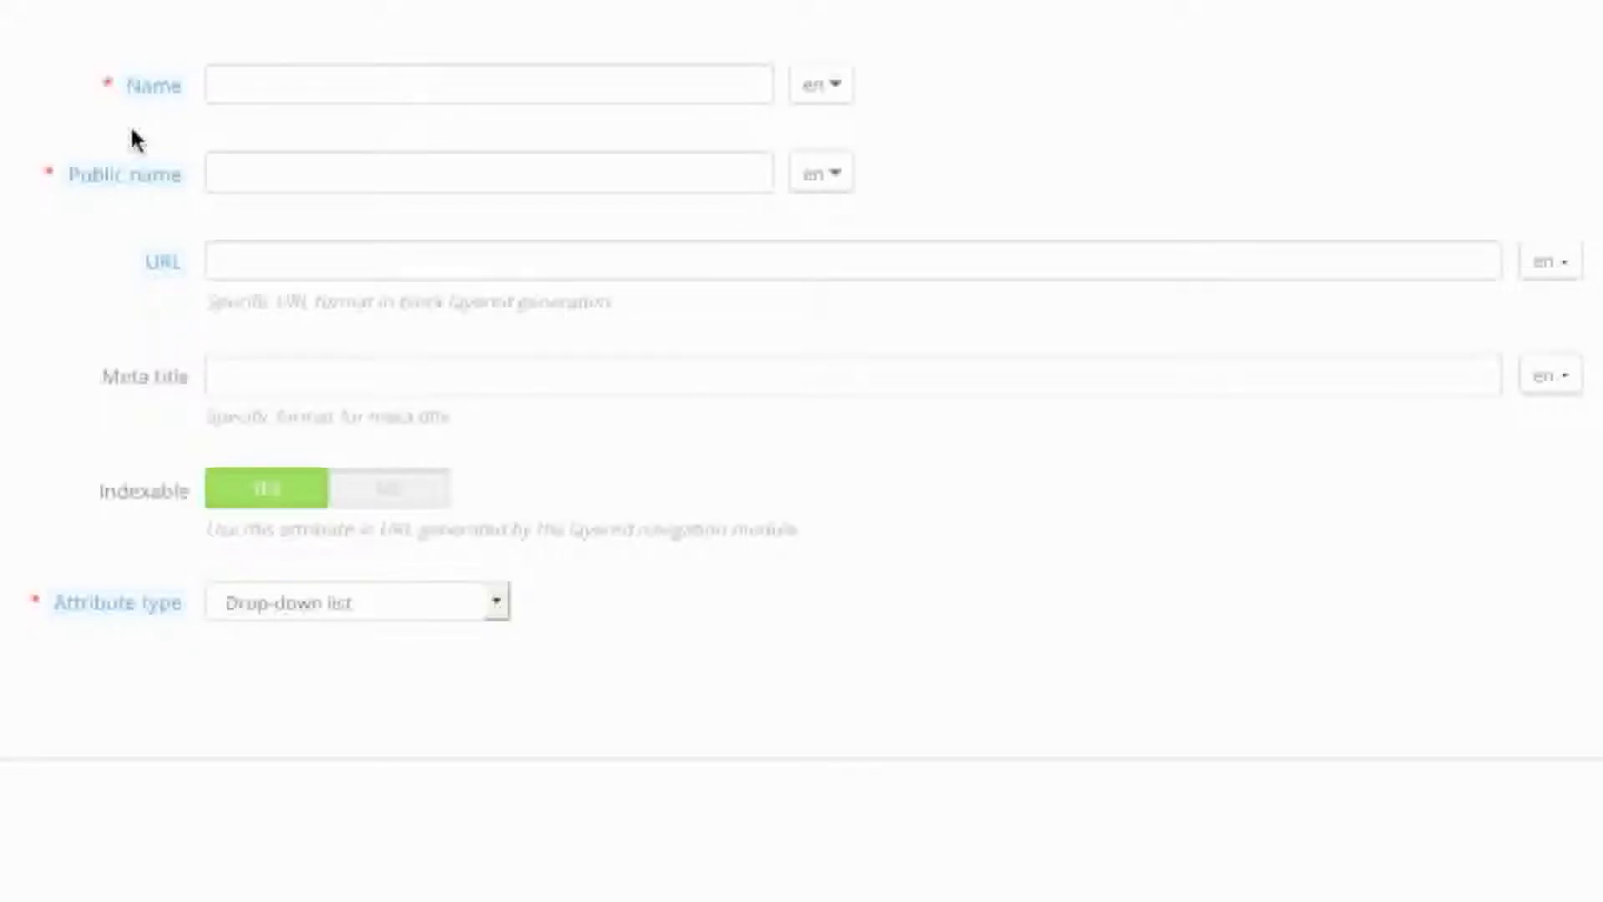
click(255, 80)
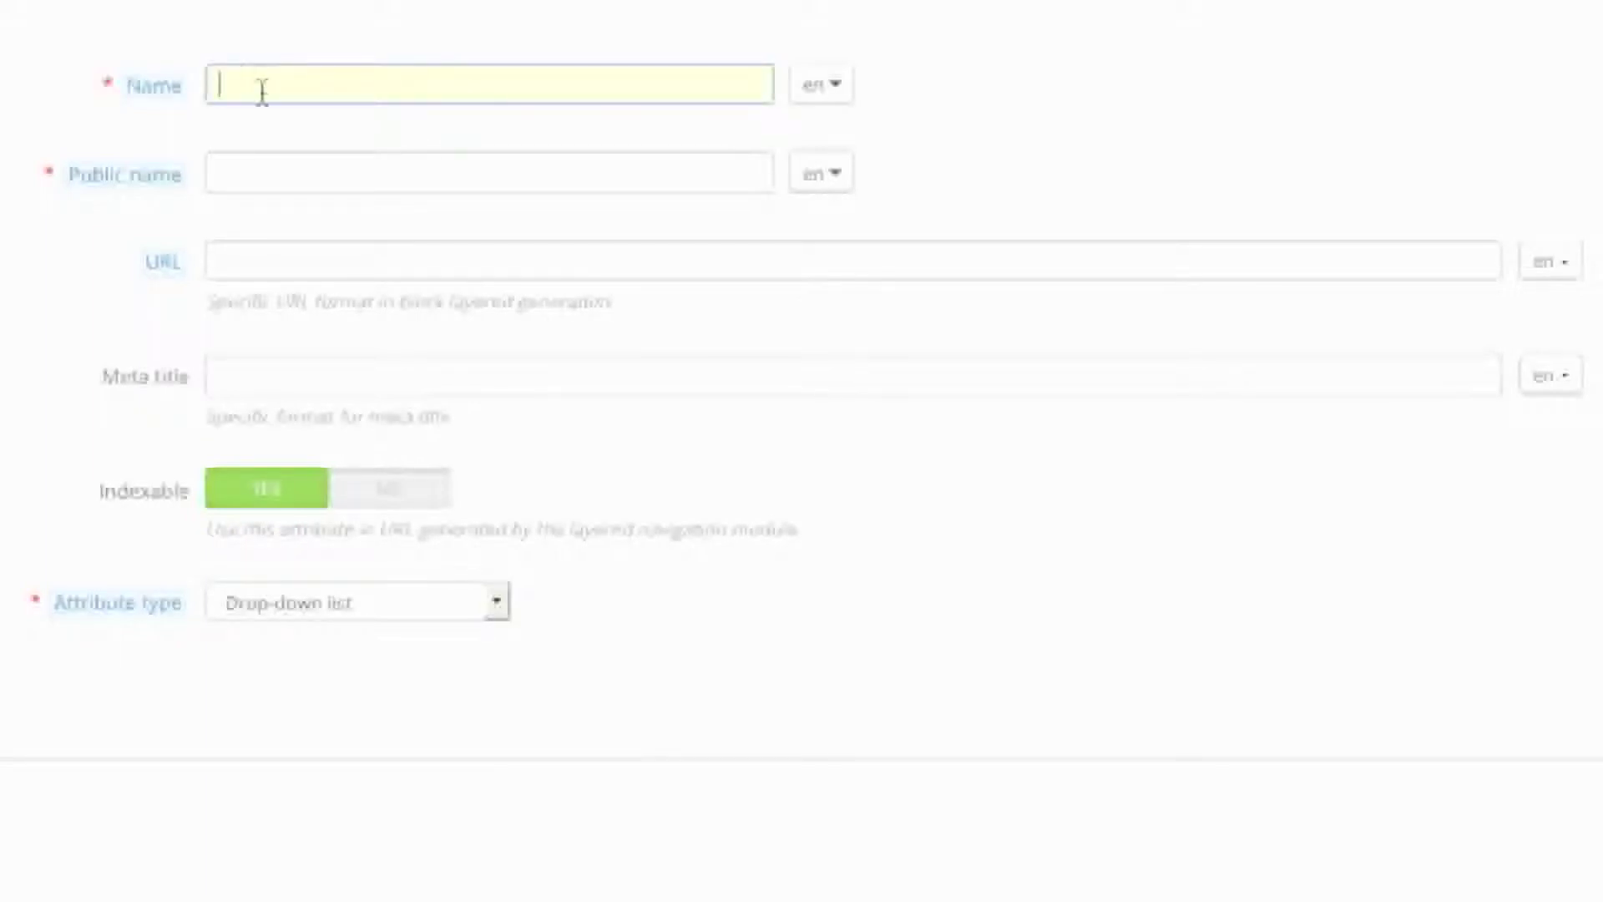
text(Style)
click(321, 177)
text(Style)
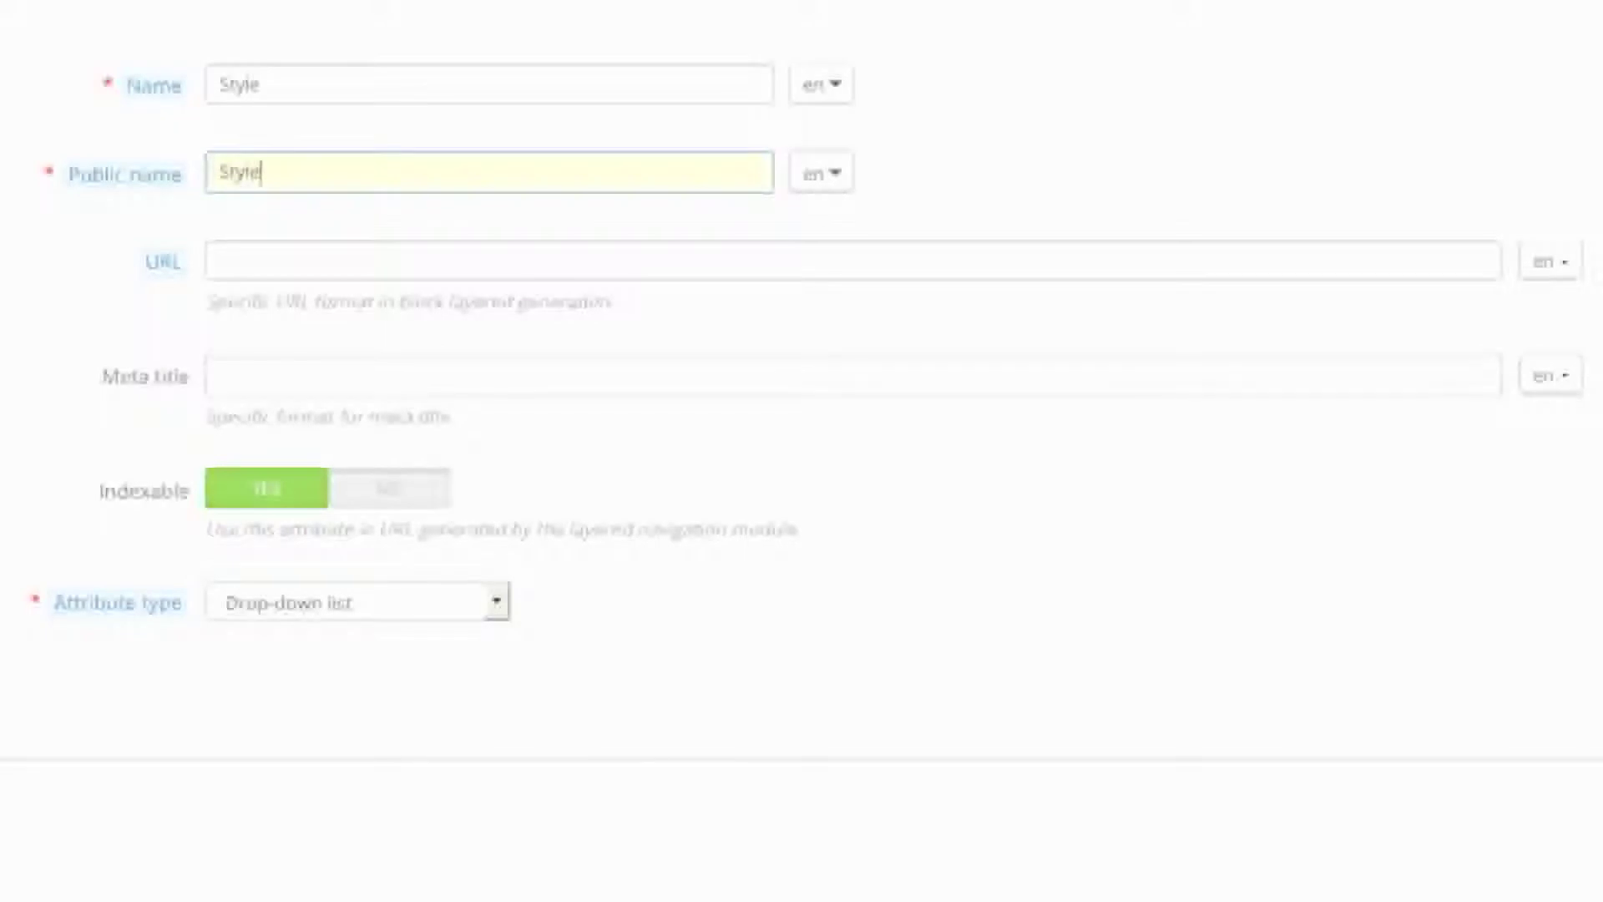
Set the Style attribute's type to Radio buttons and save the attribute.
click(494, 601)
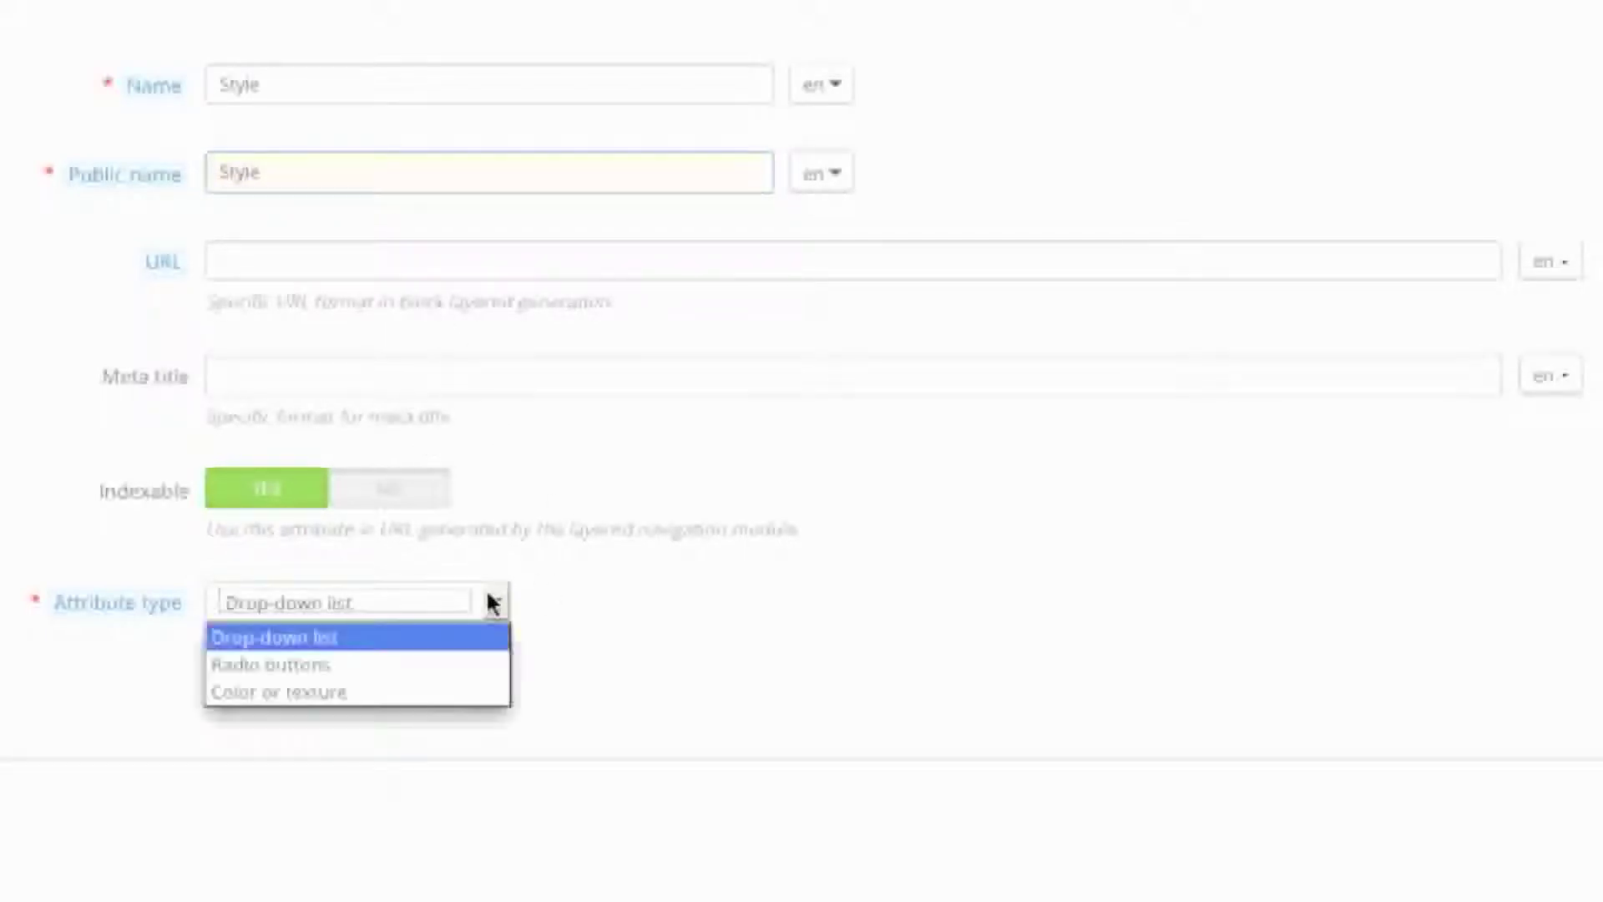
click(465, 664)
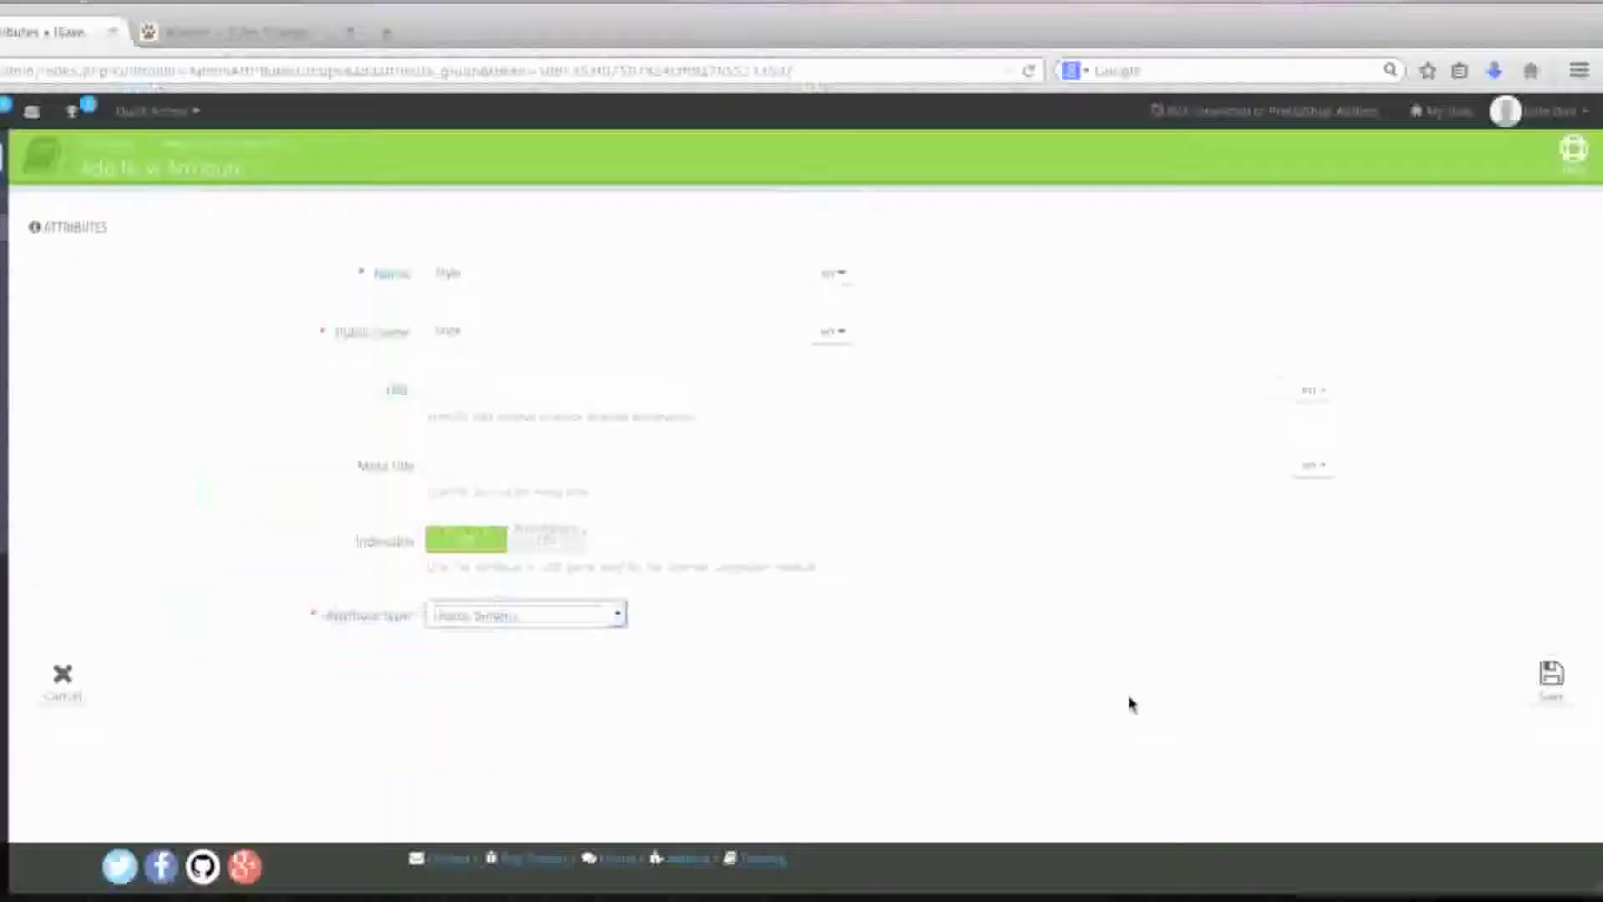
click(1566, 682)
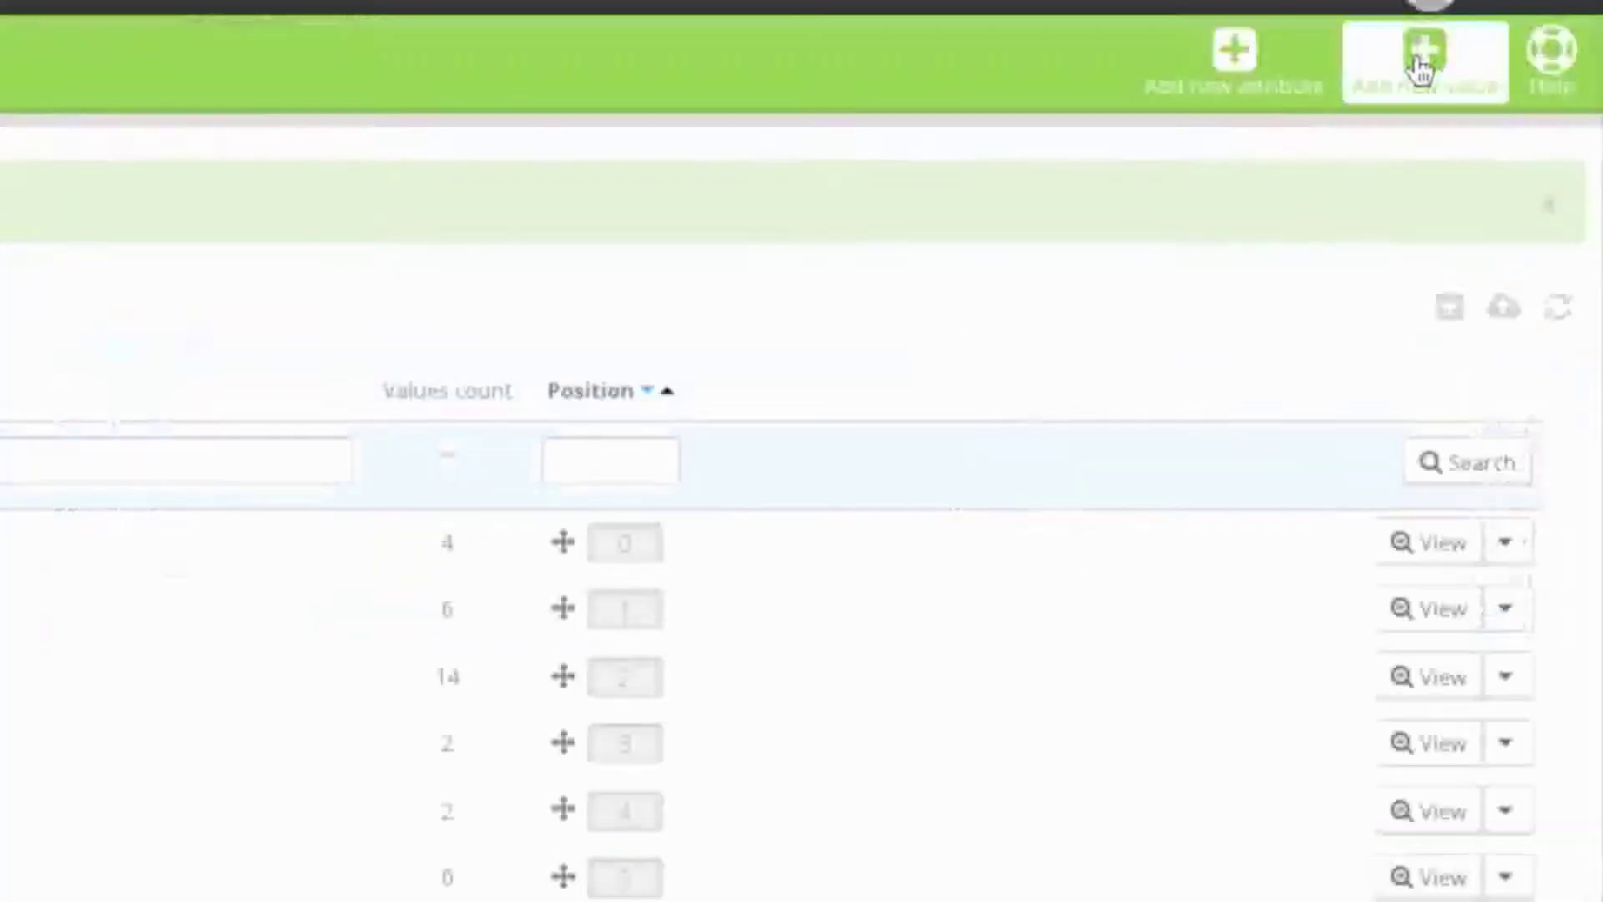
Add the value "Crew Neck" to the Style attribute group and save, continuing with another value.
click(1421, 66)
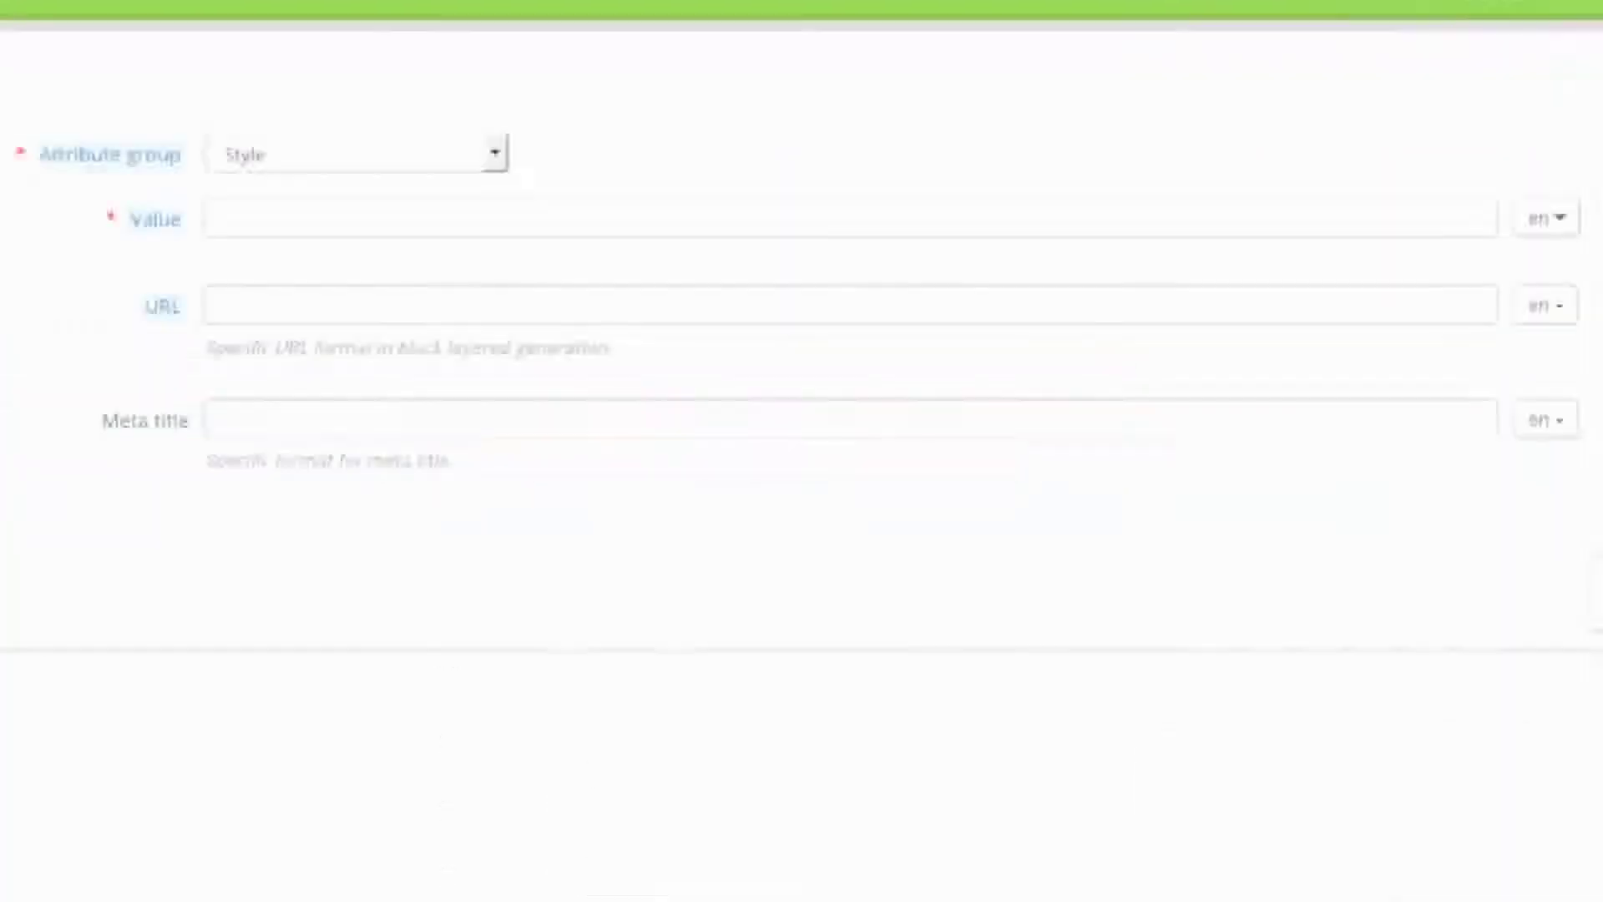
click(458, 224)
text(C)
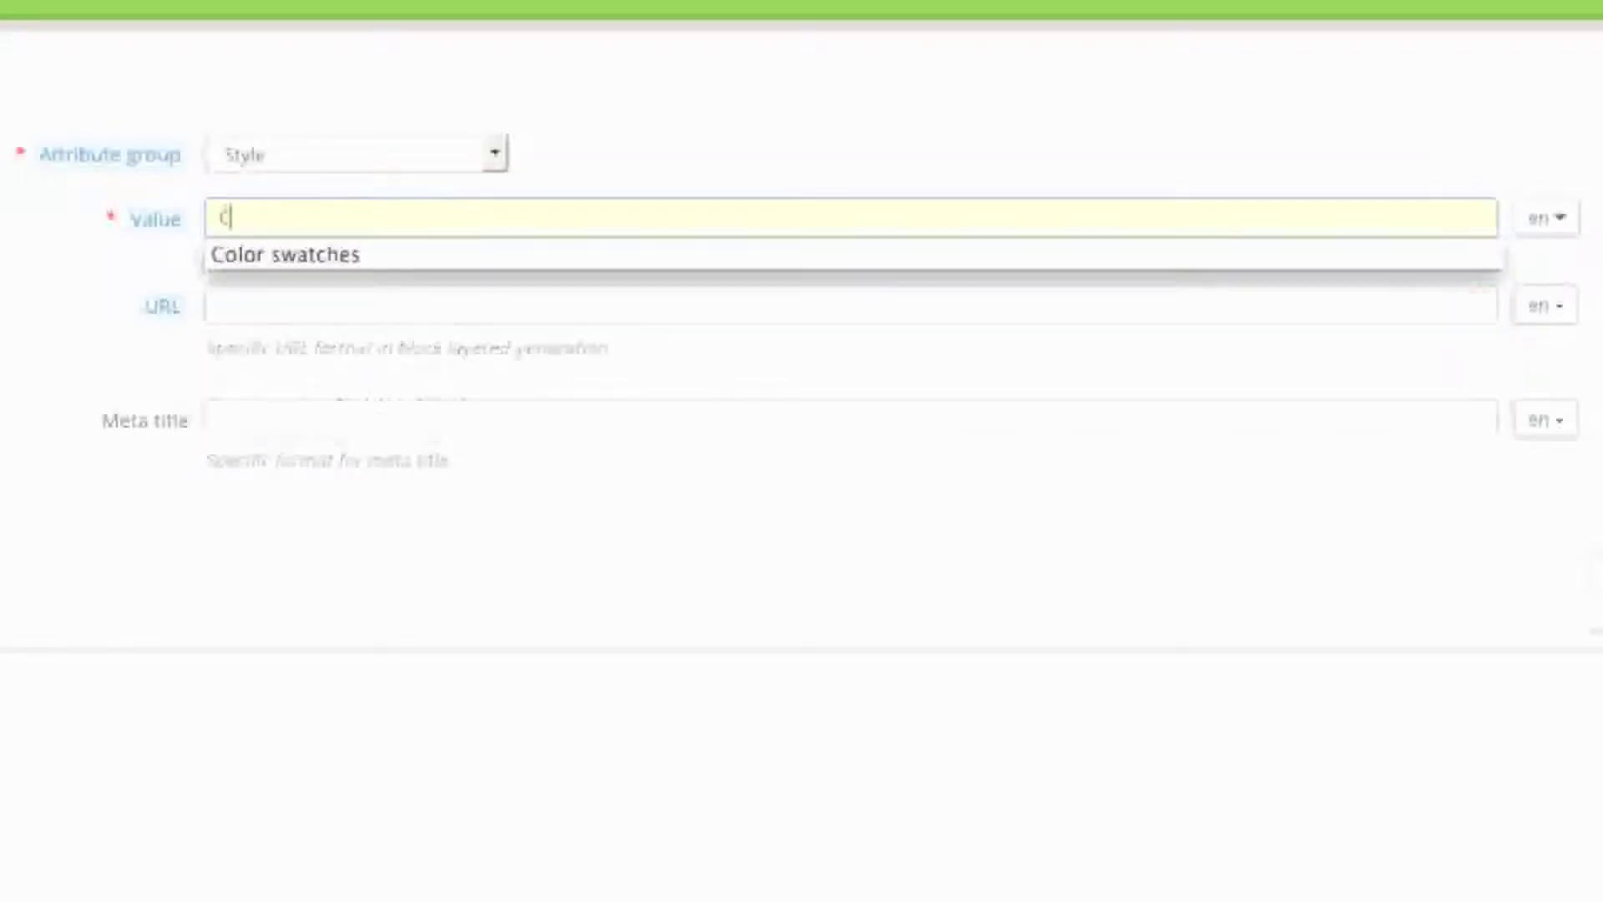
text(rew Neck)
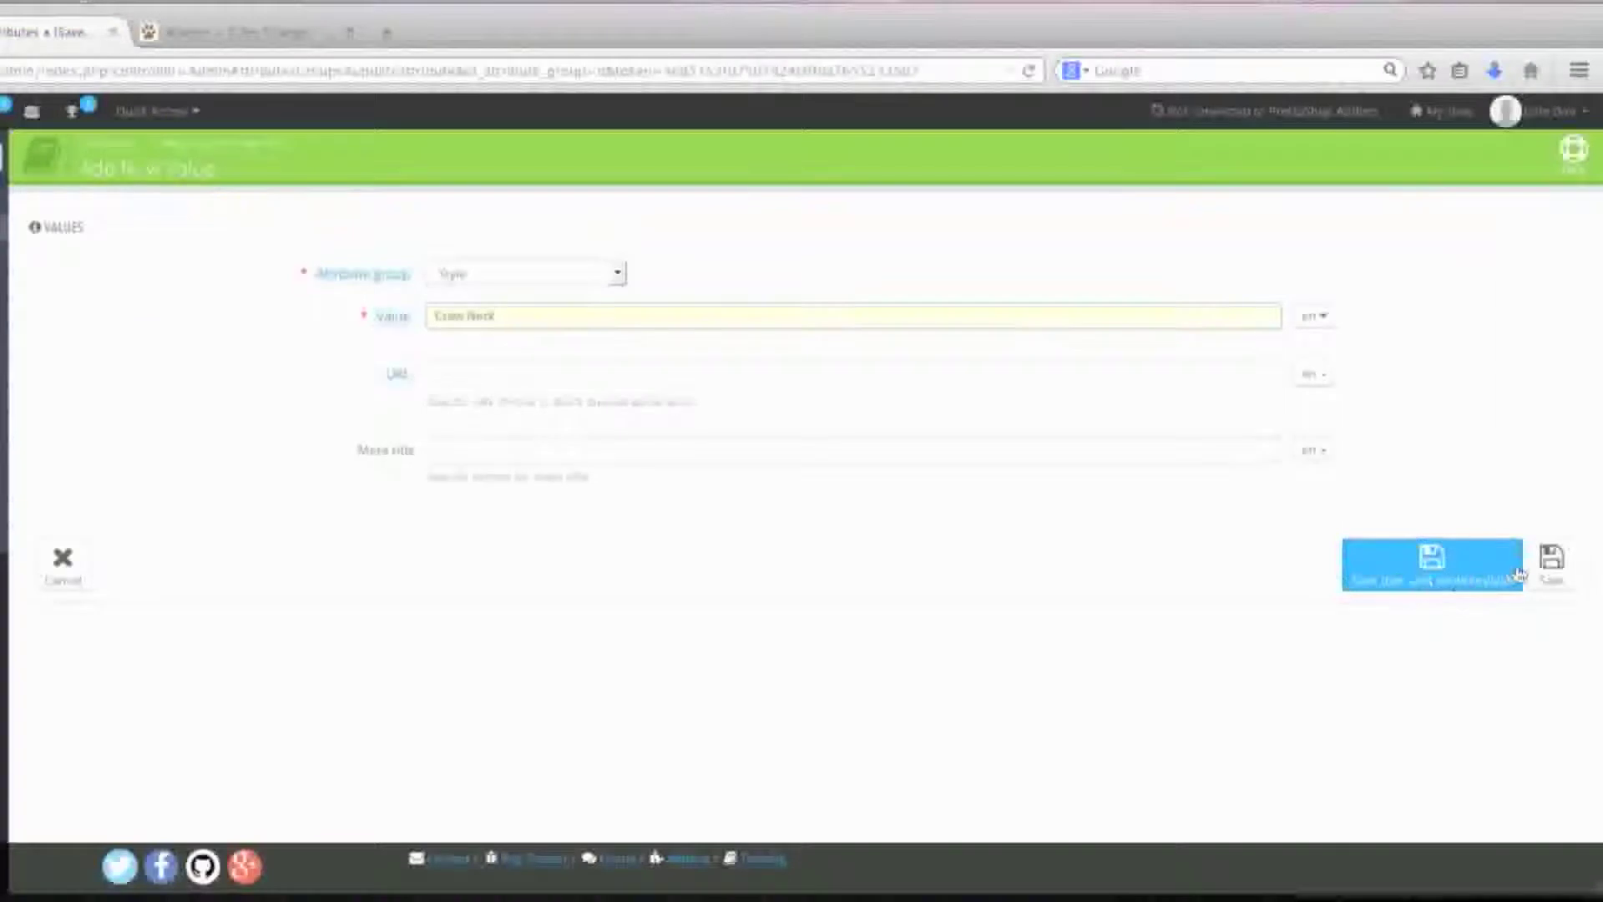
click(1518, 573)
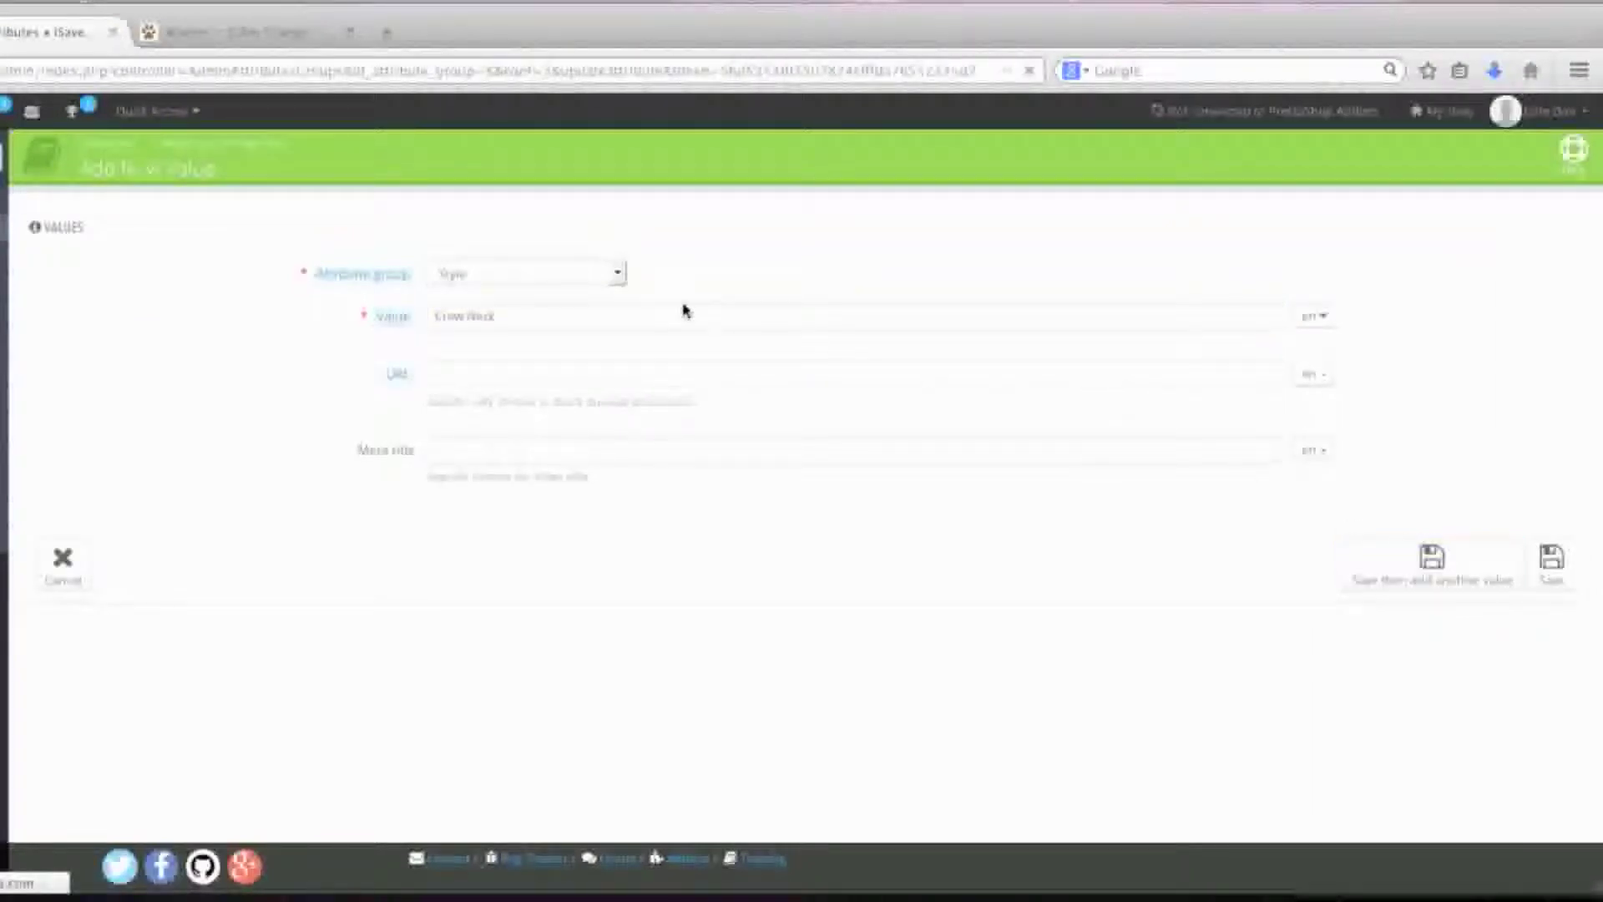
Name the next Style value "V Neck" and save it without adding another value.
click(659, 379)
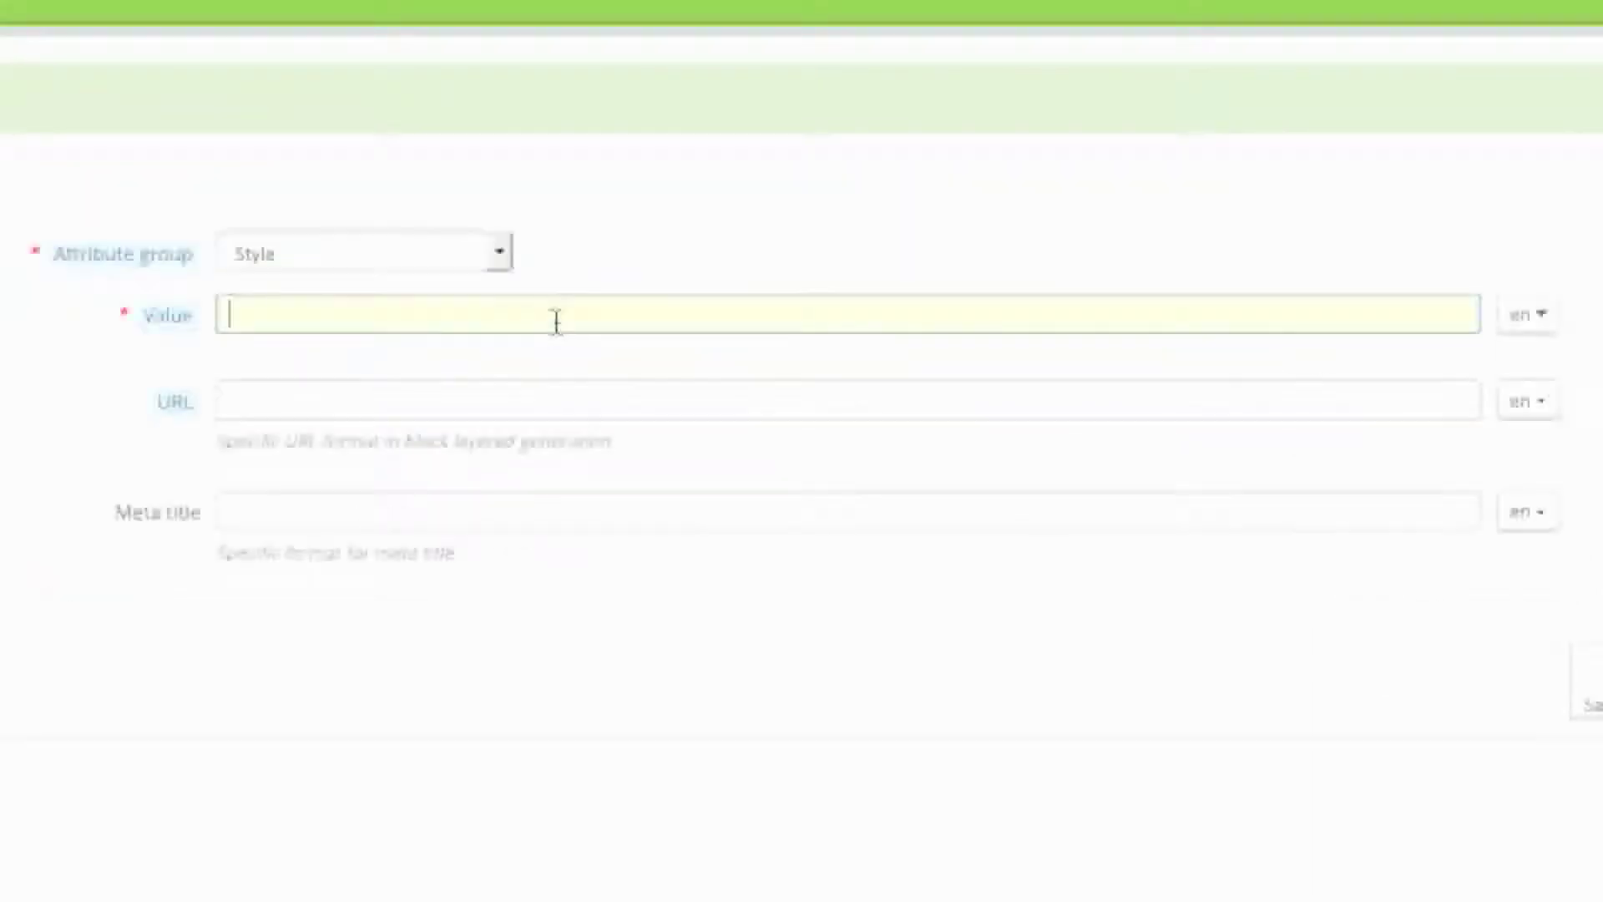
text(Ve)
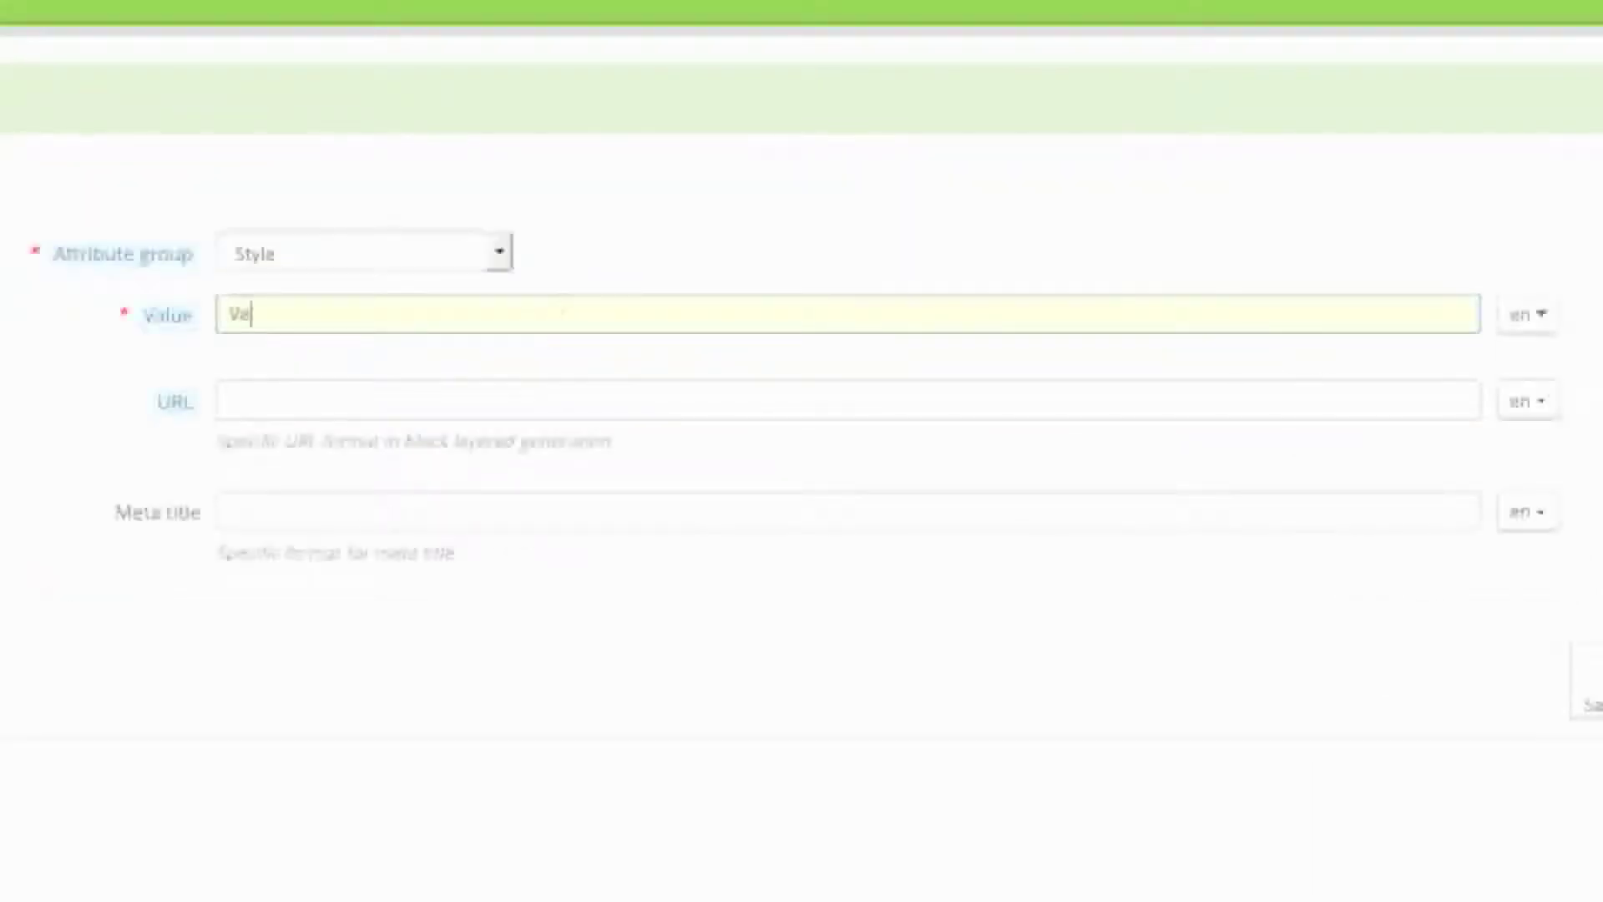
key(BackSpace)
text(Neck)
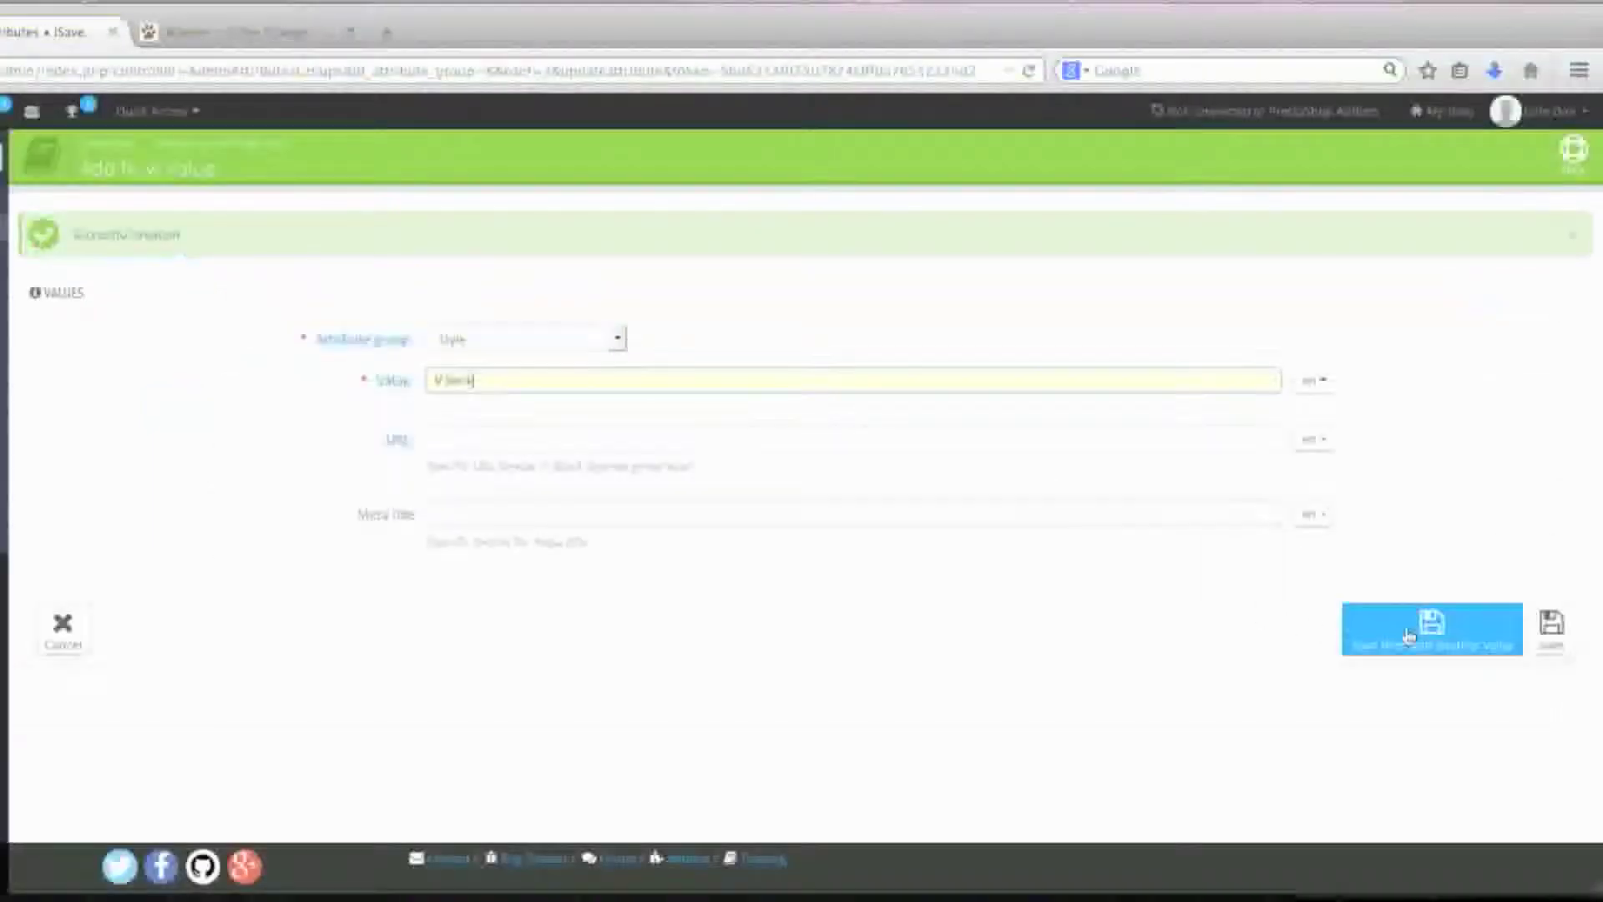
click(1562, 632)
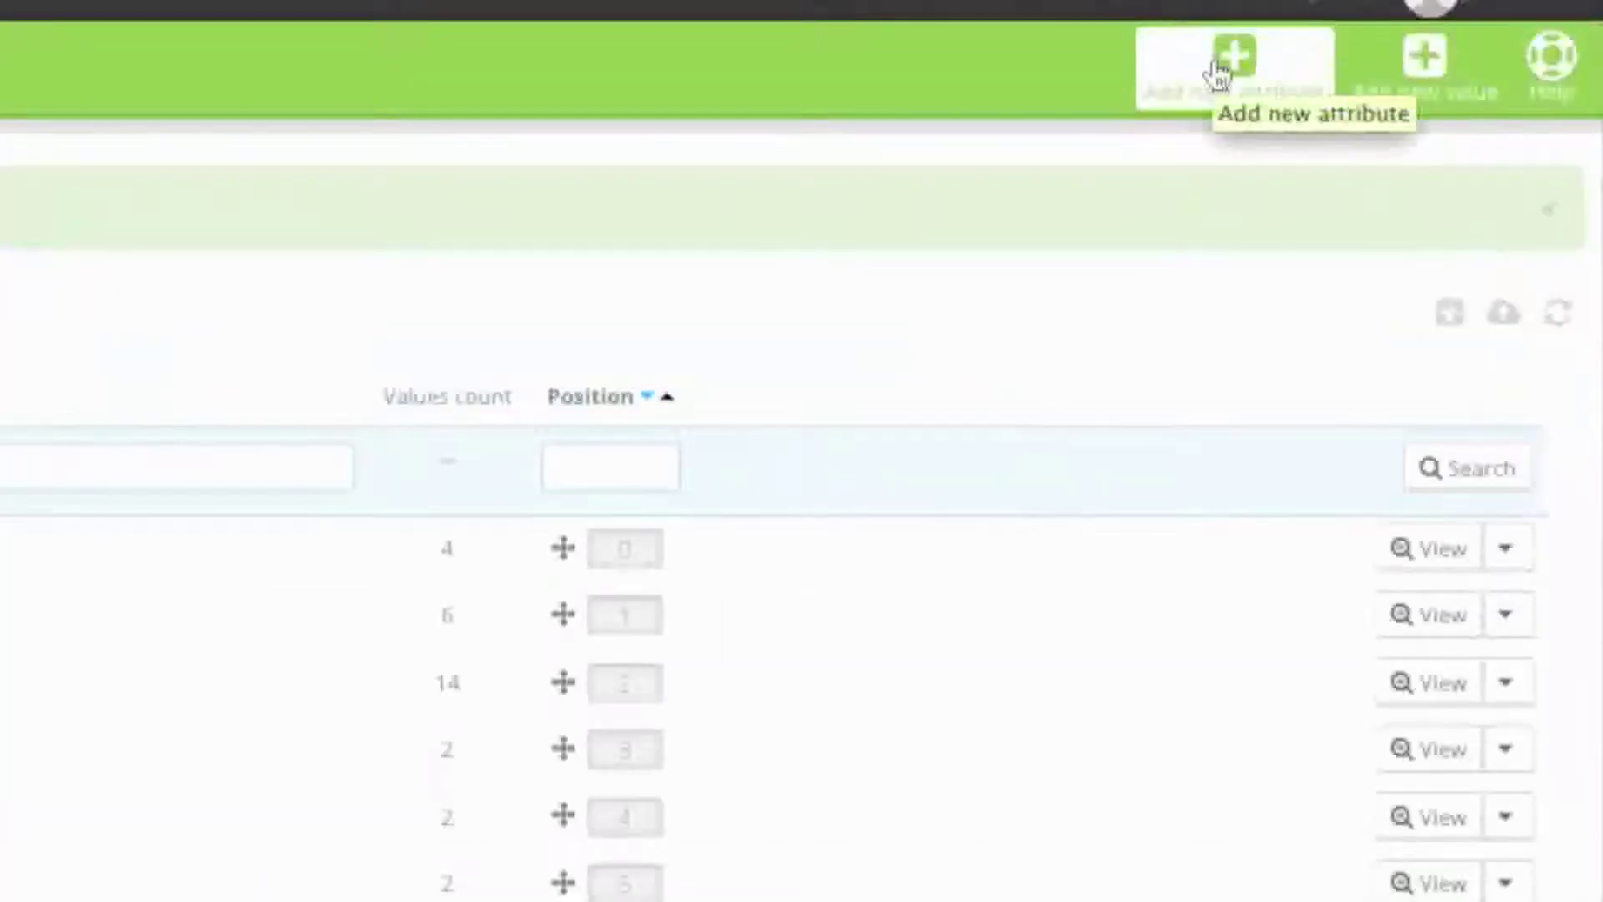
Create and save a new drop-down list attribute with "Pants Sizes" as both name and public name.
click(1218, 74)
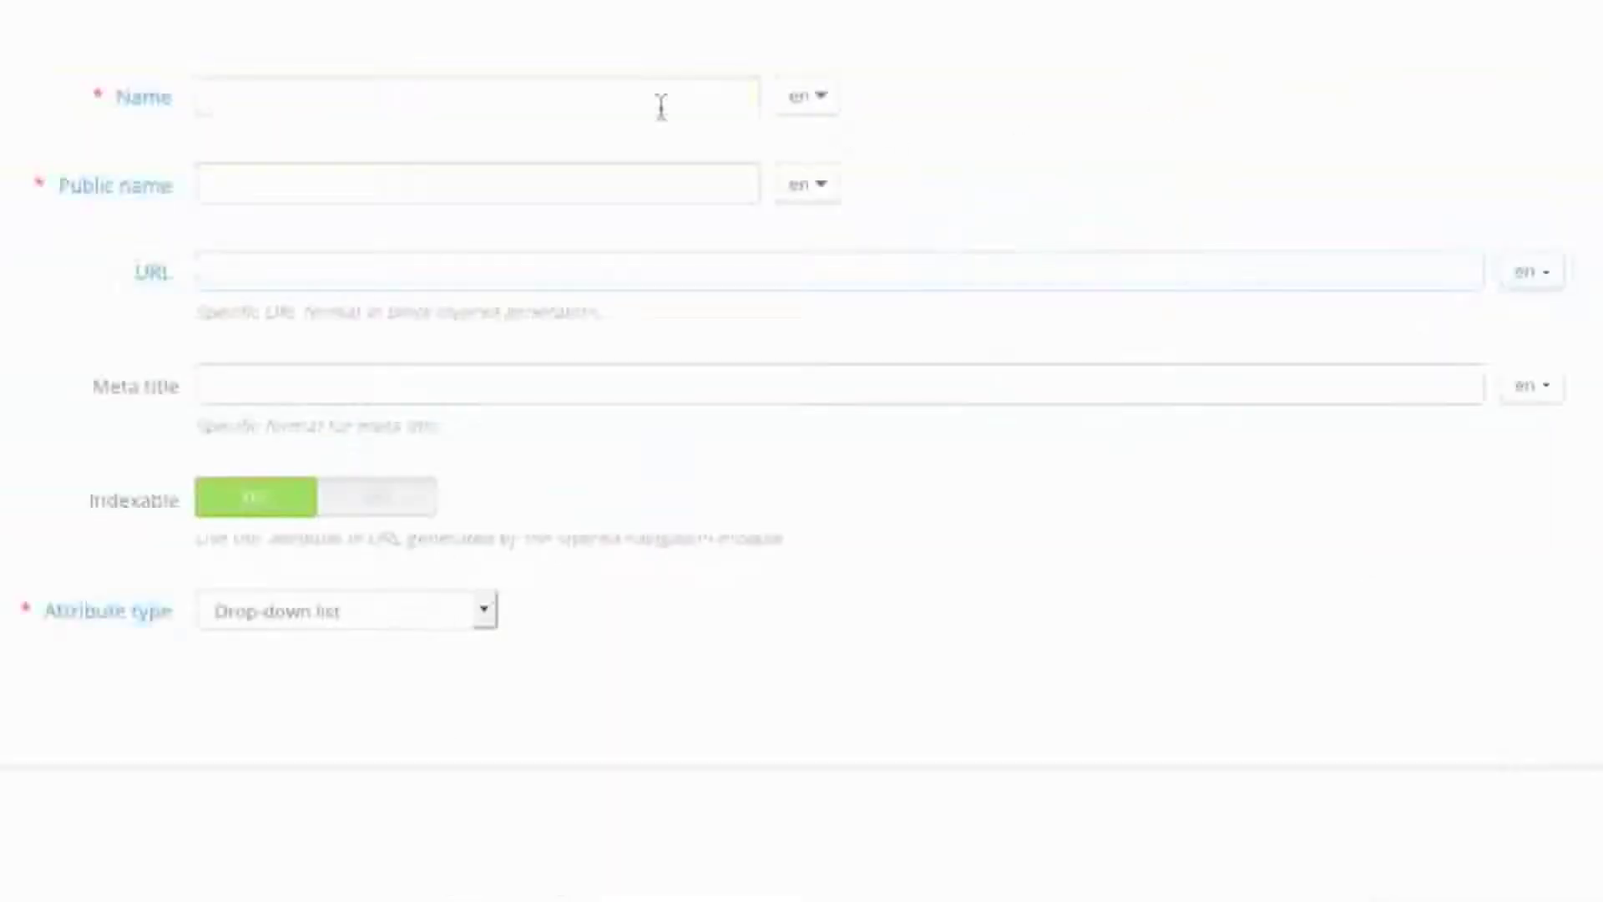
click(664, 104)
text(Pants)
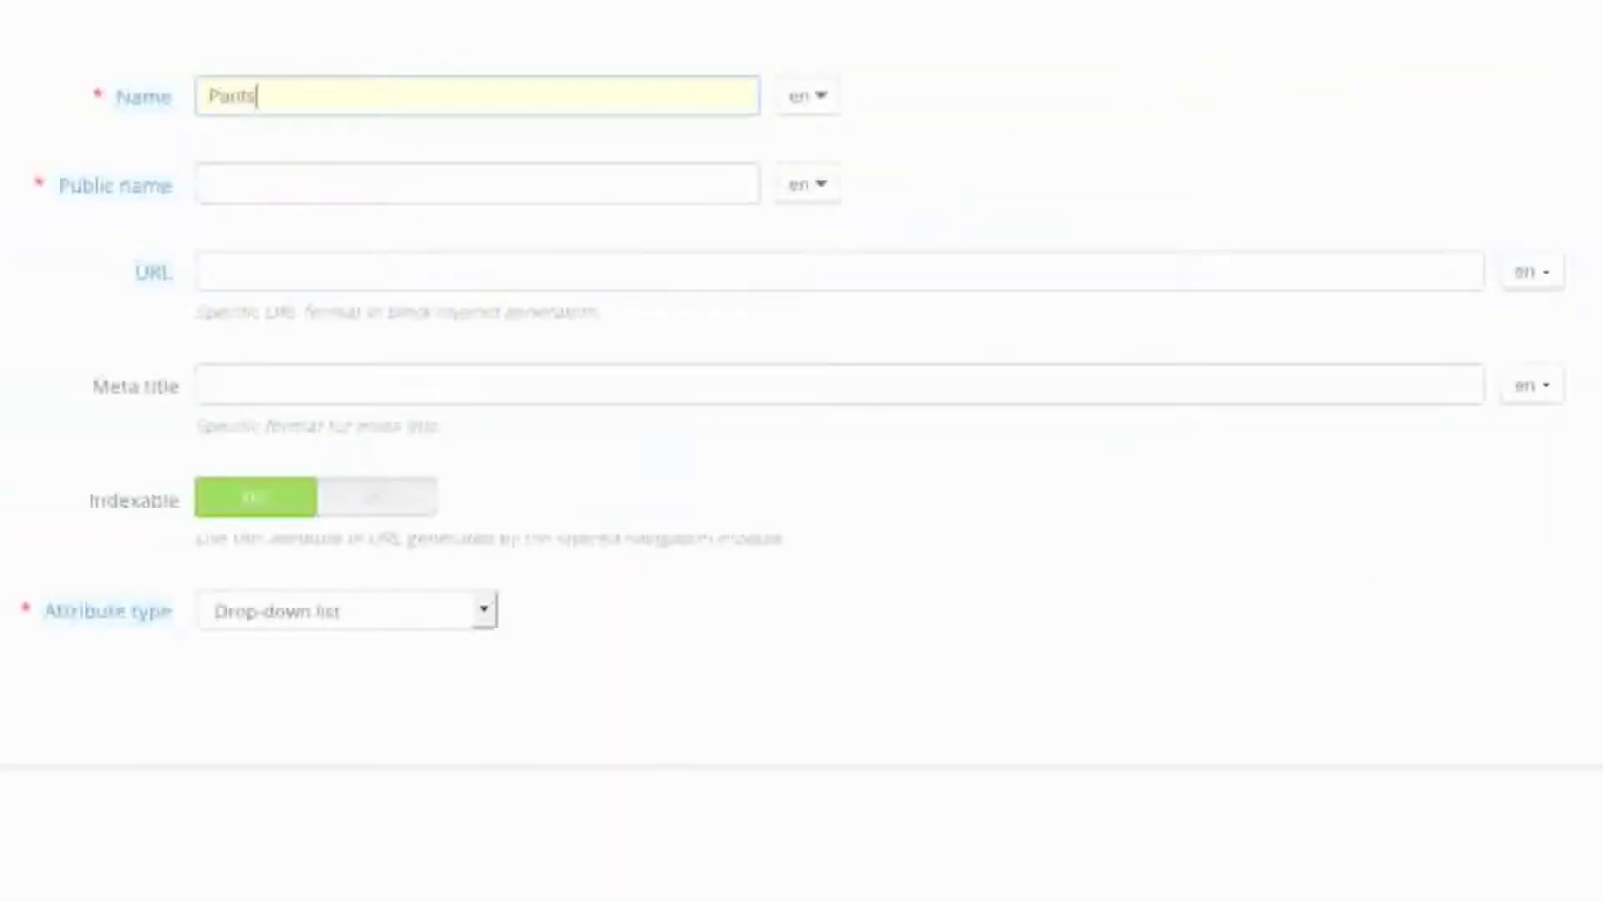
text( Sizes)
click(551, 176)
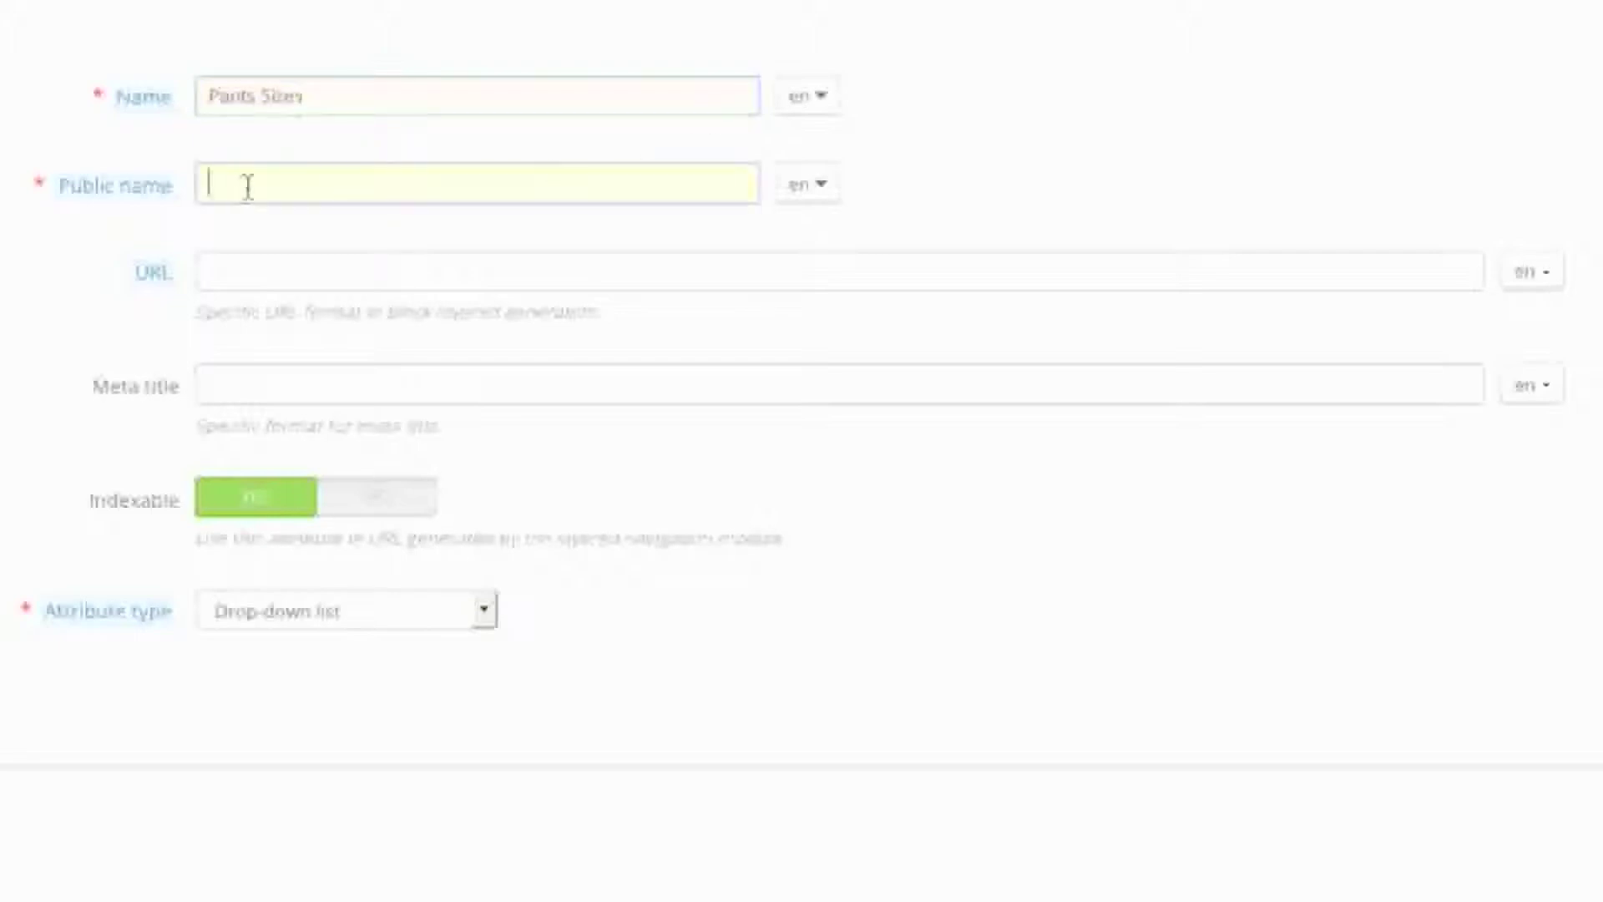
text(Pa)
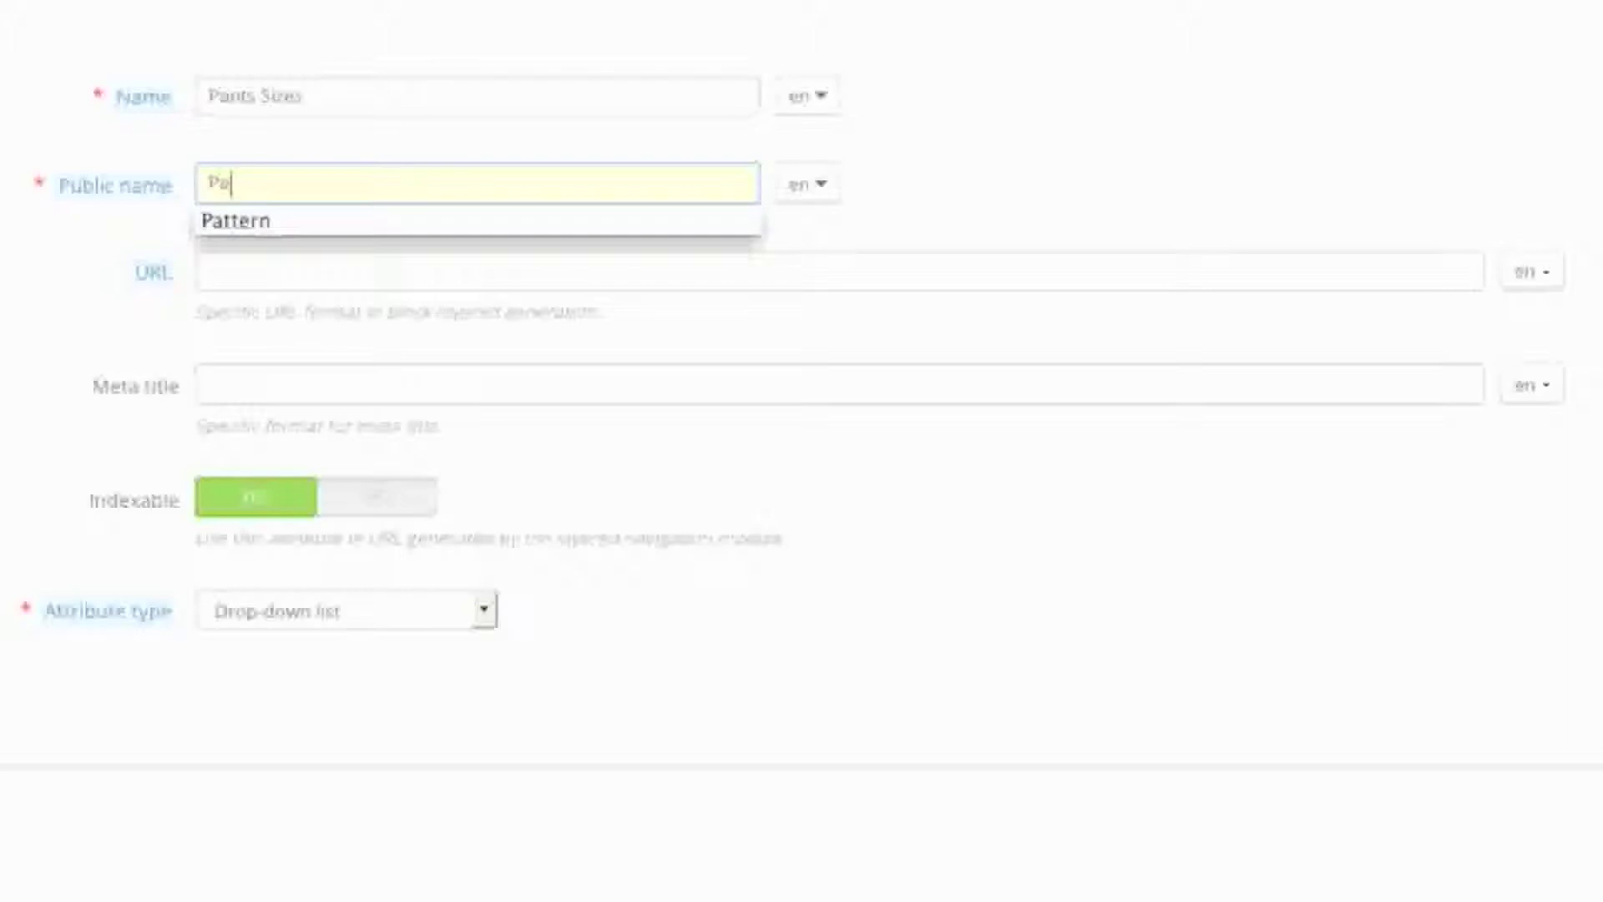
text(nts Sizes)
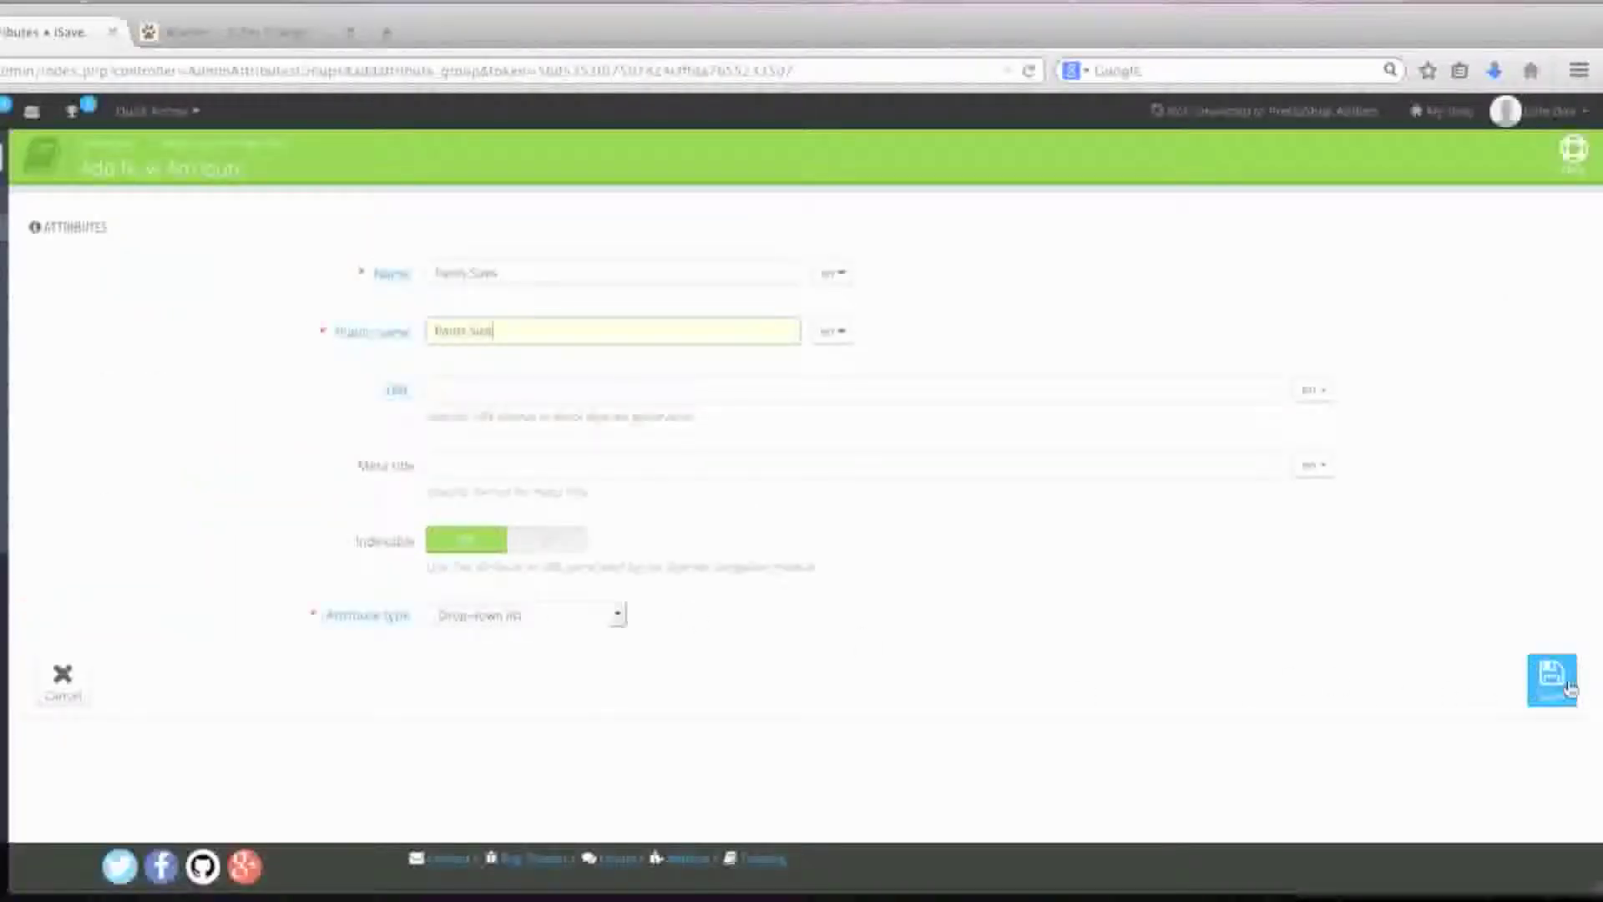
click(1569, 687)
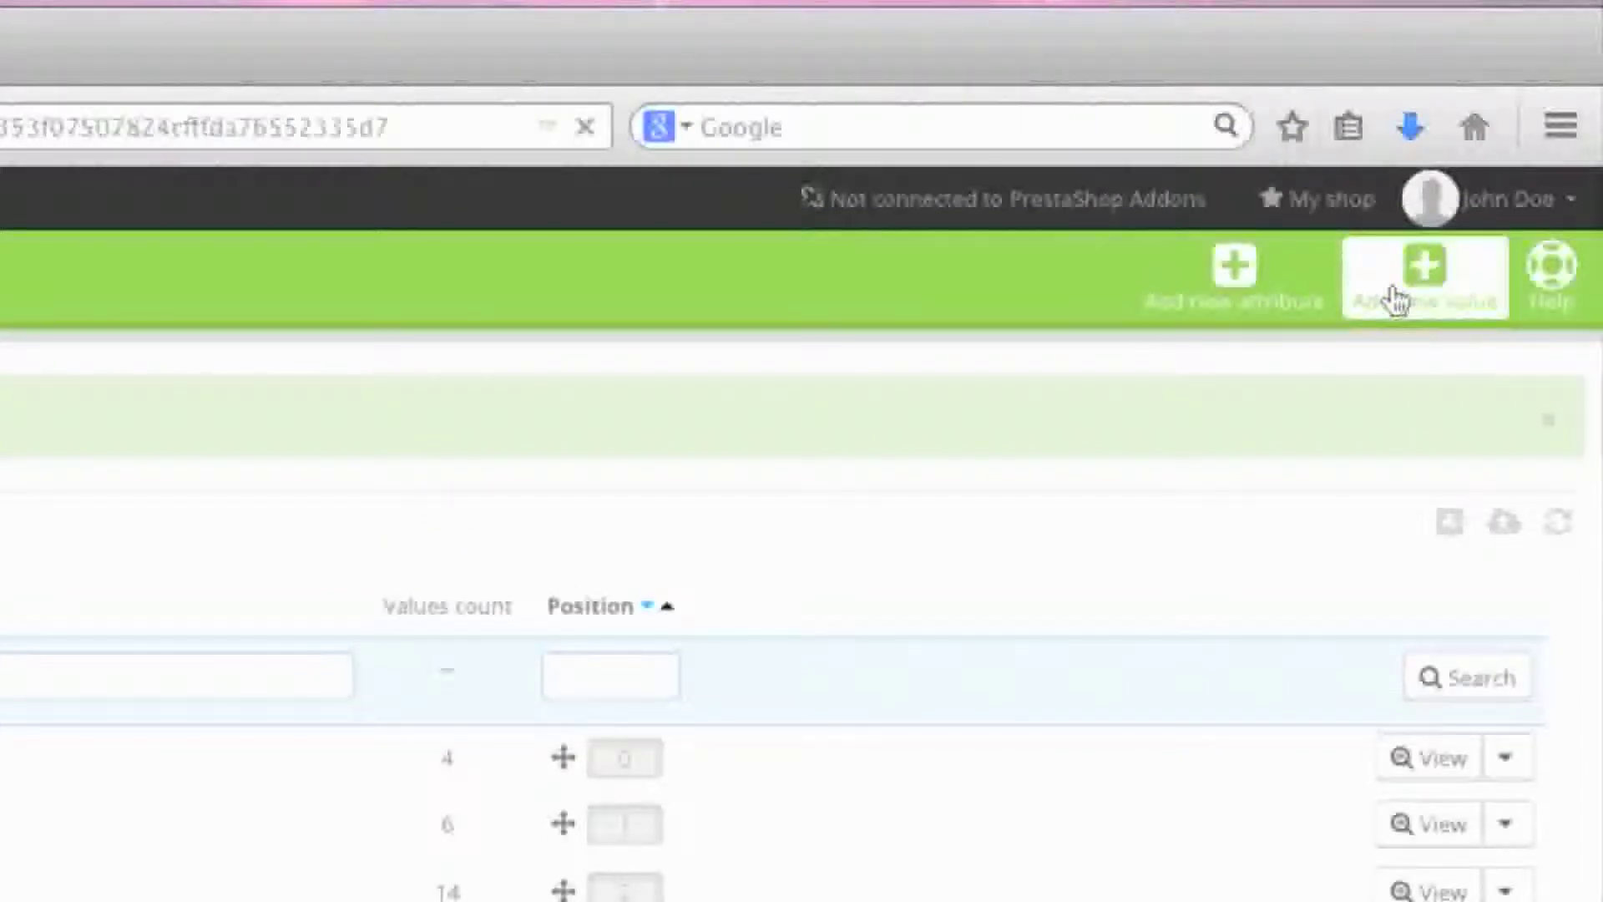
Add the value 6 to the Pants Sizes attribute group and save, continuing with another value.
click(1394, 299)
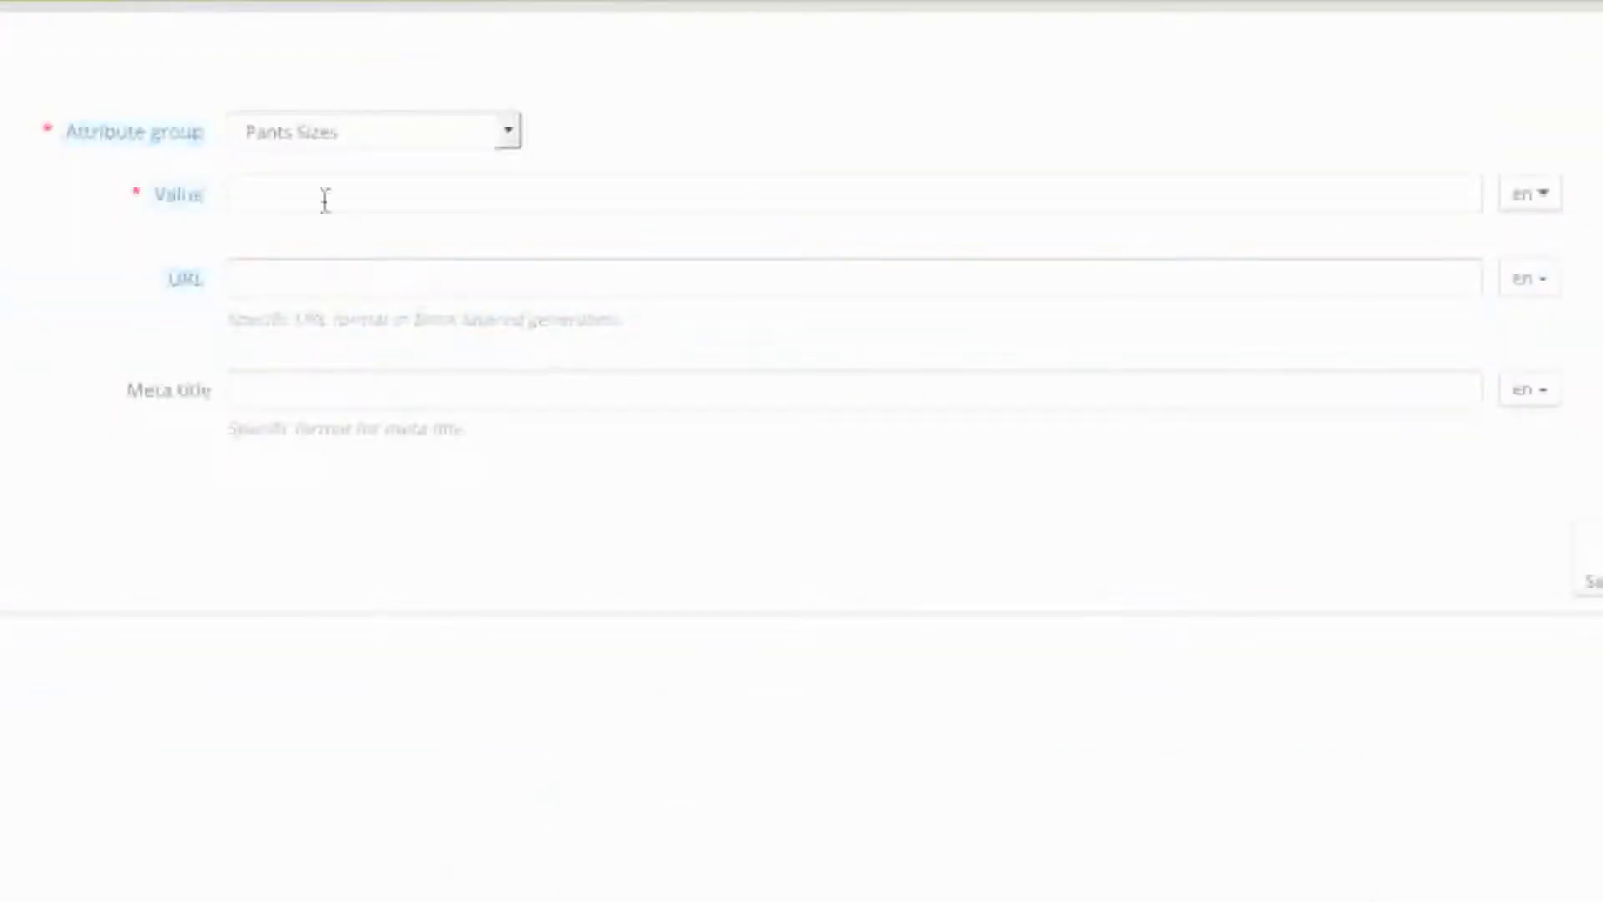
click(330, 199)
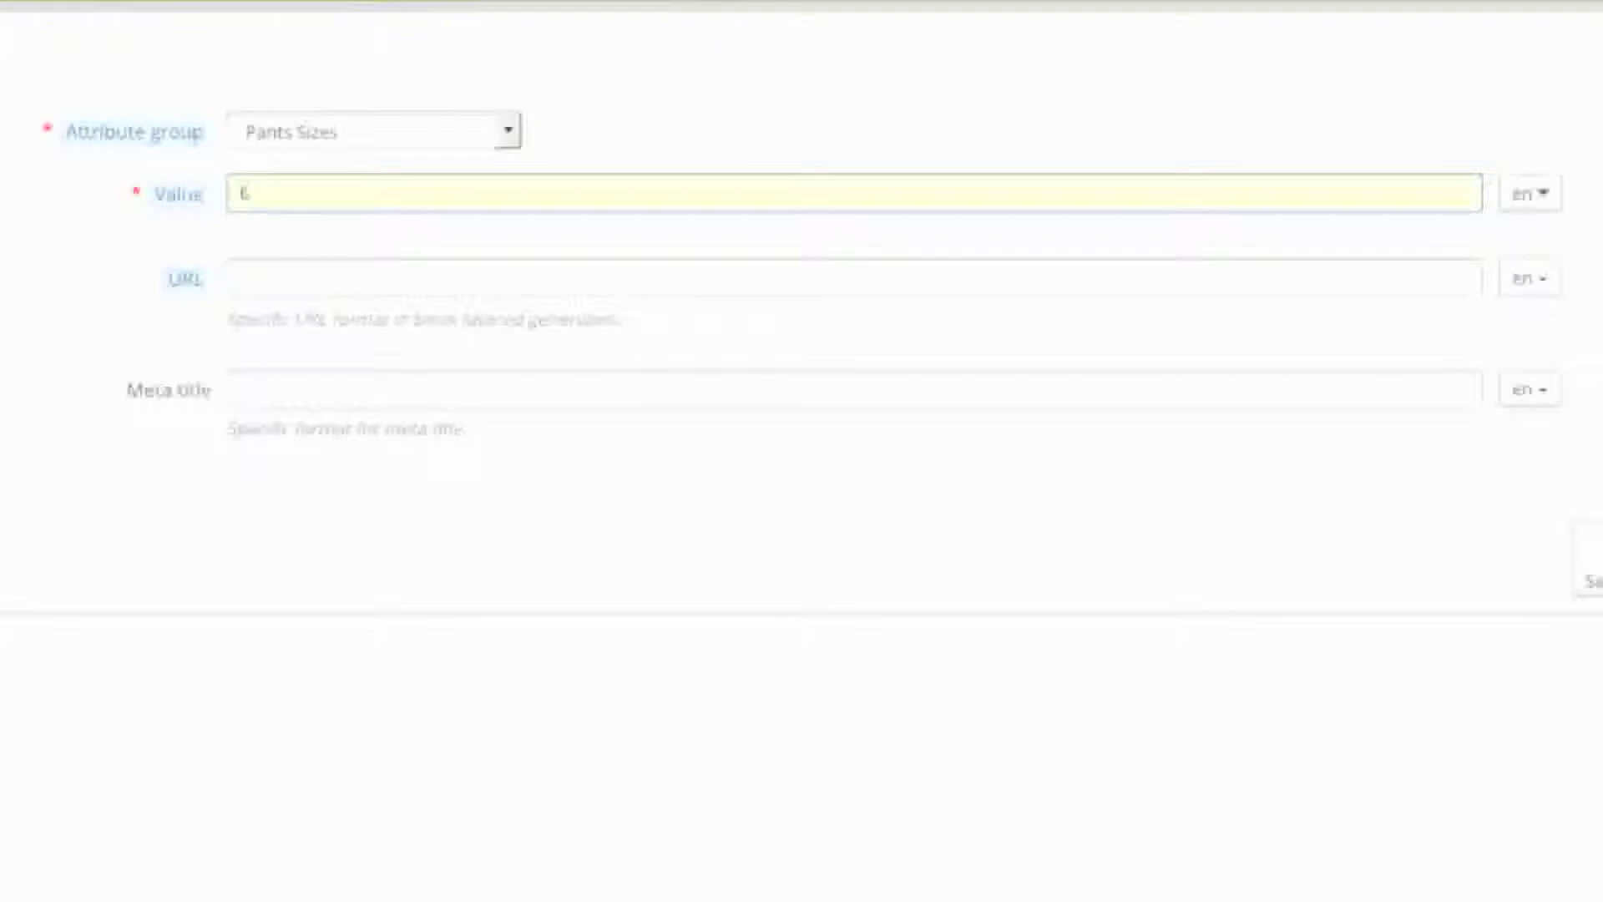
click(1424, 568)
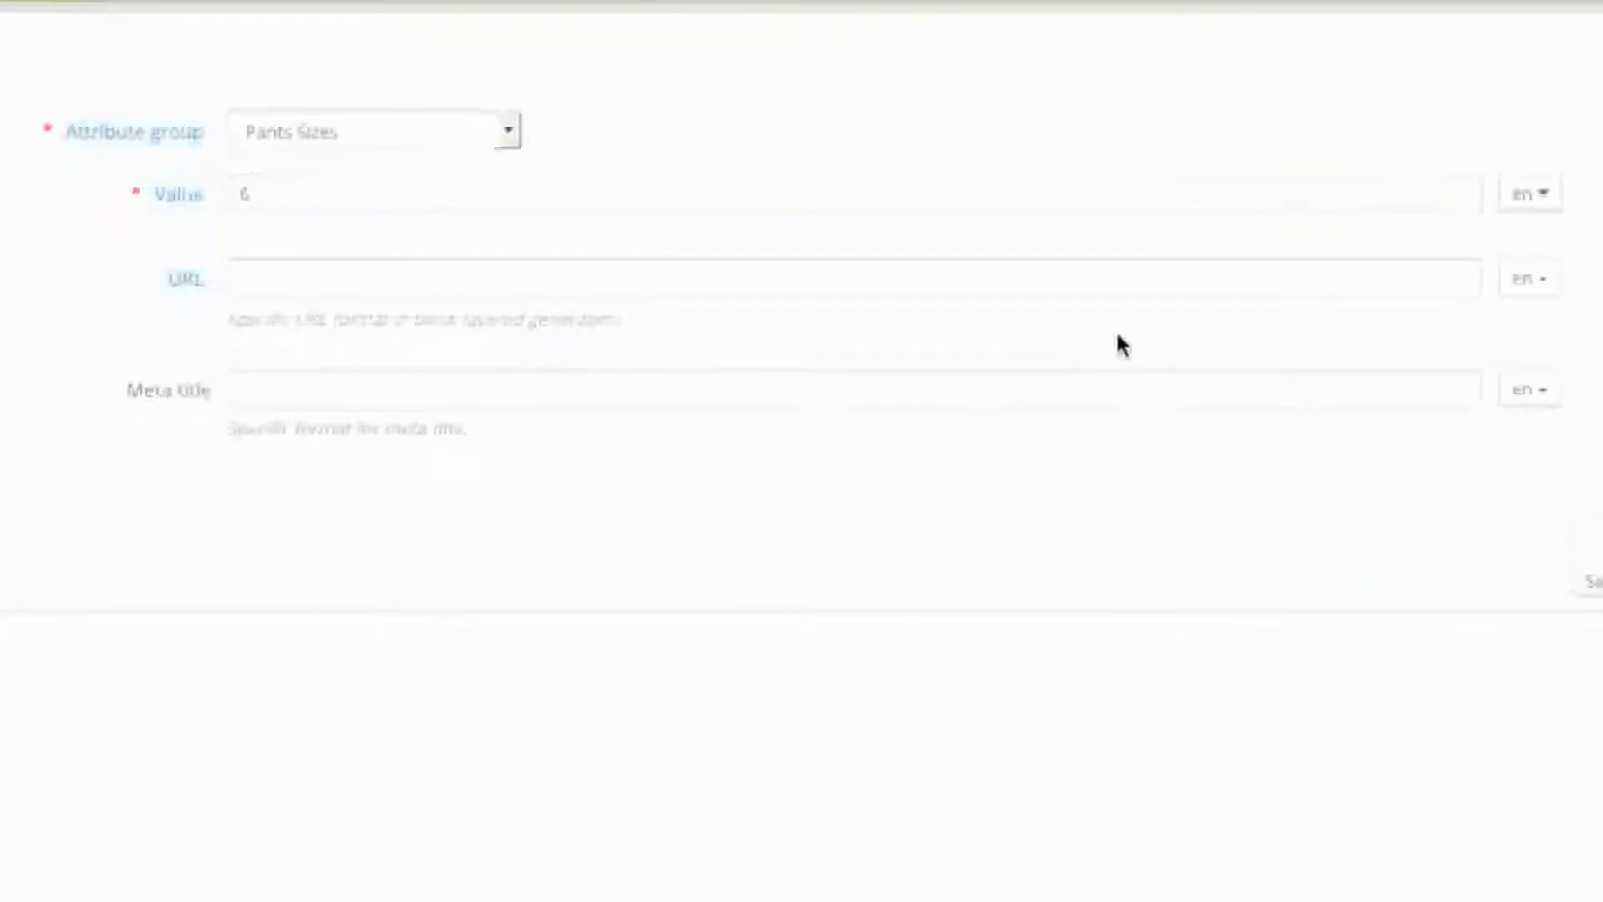
Enter 7 as the next Pants Sizes value and save it without adding another value.
click(704, 282)
text(7)
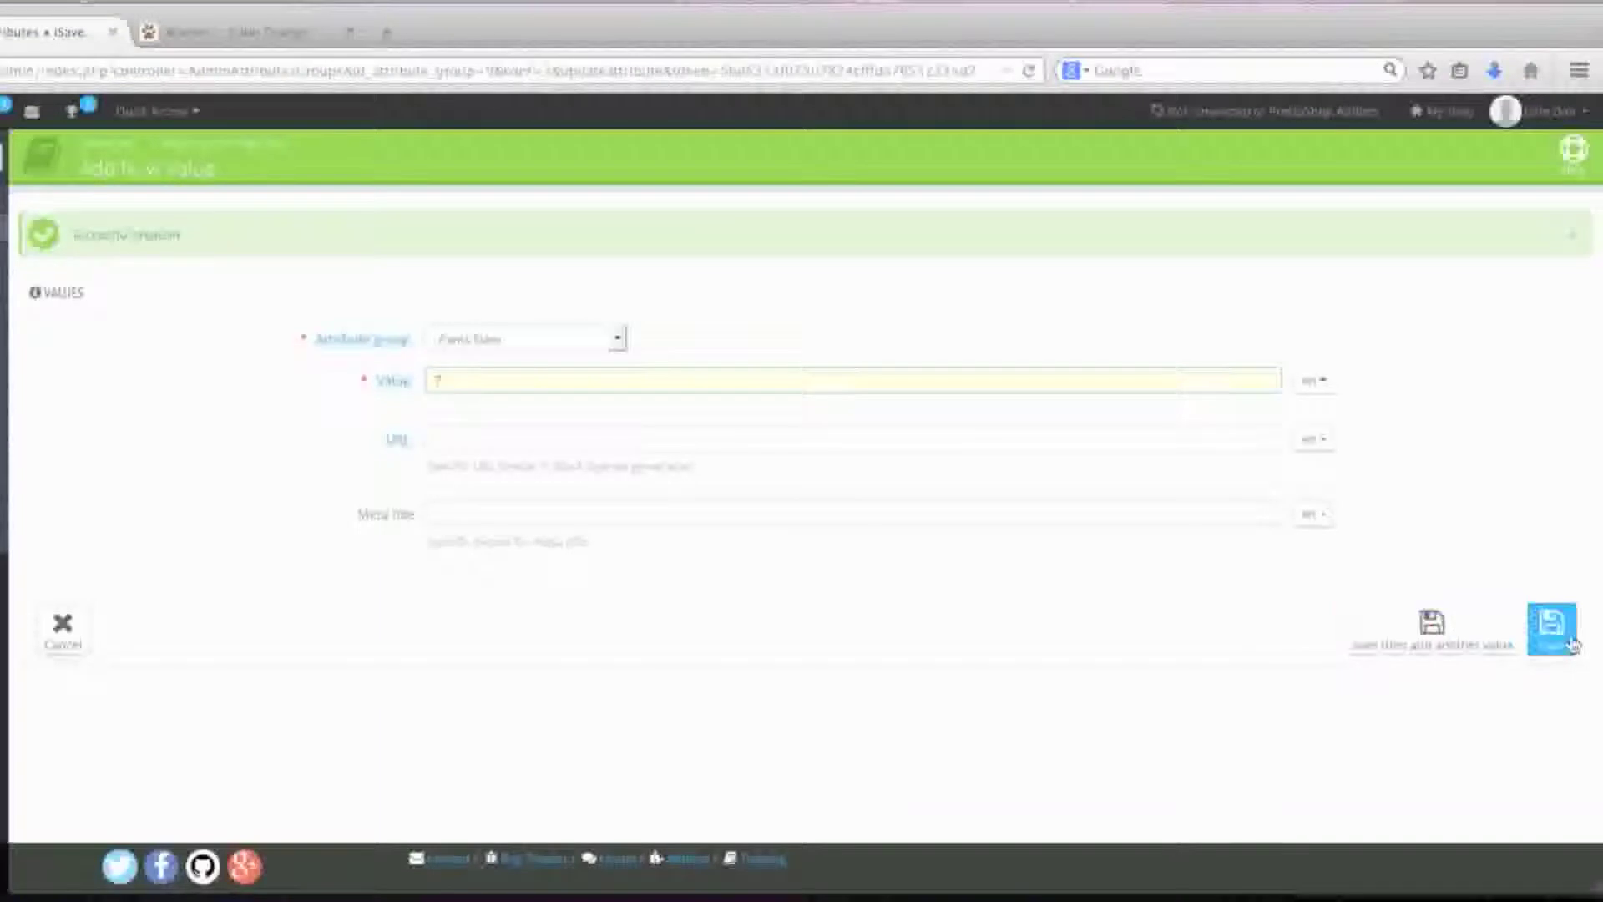
click(1553, 628)
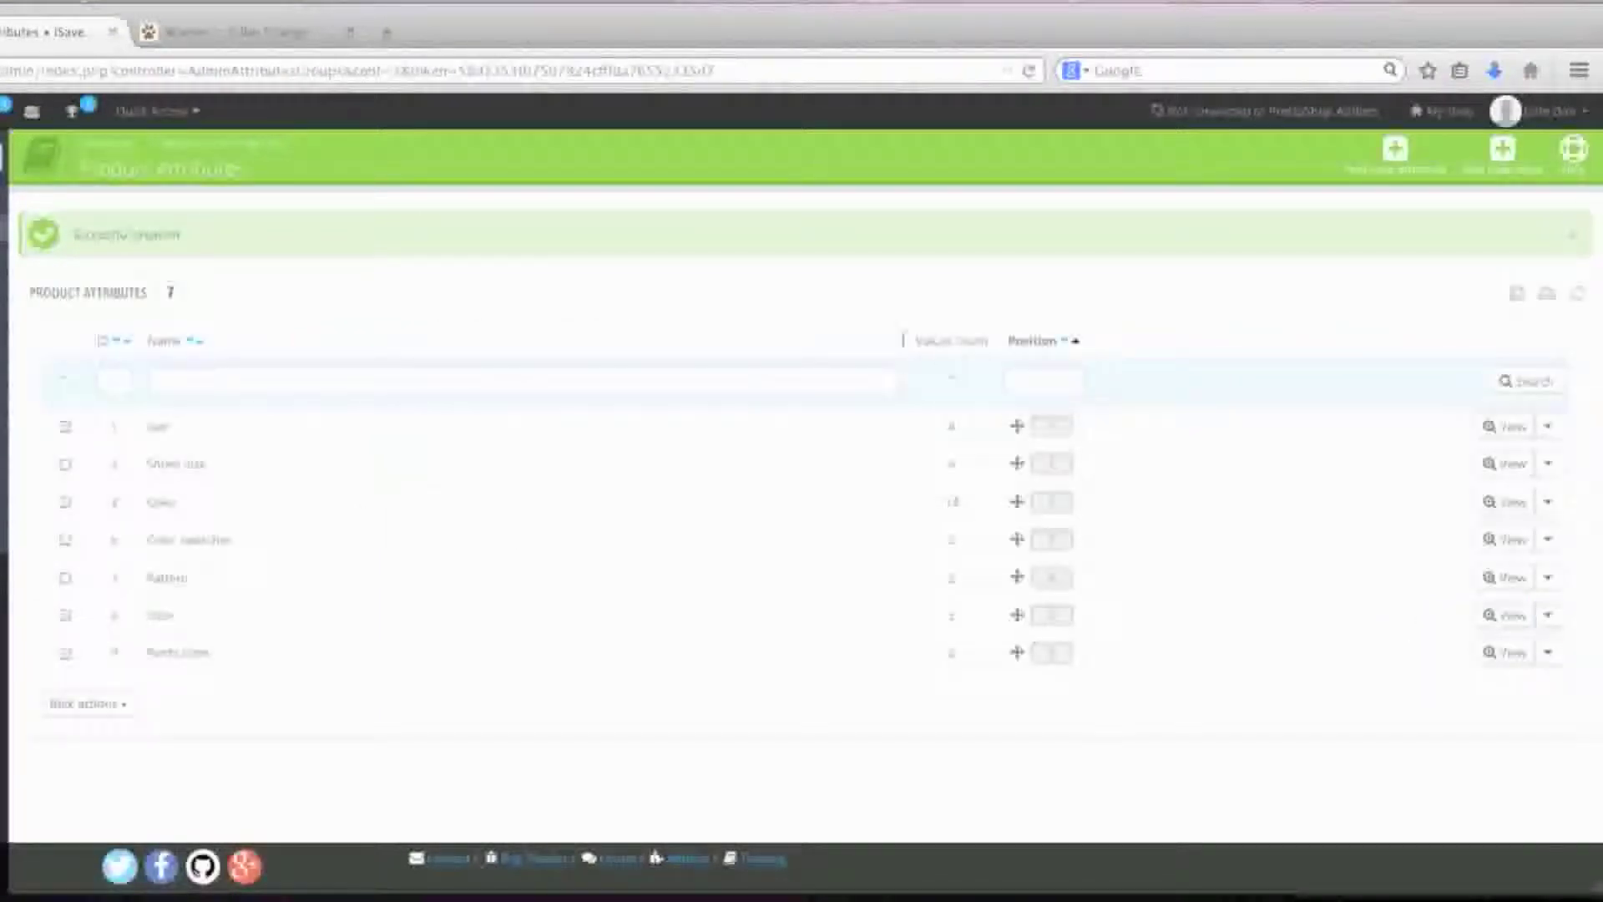
Switch to the storefront's Women category page and examine the attribute filters in the Catalog block.
click(284, 33)
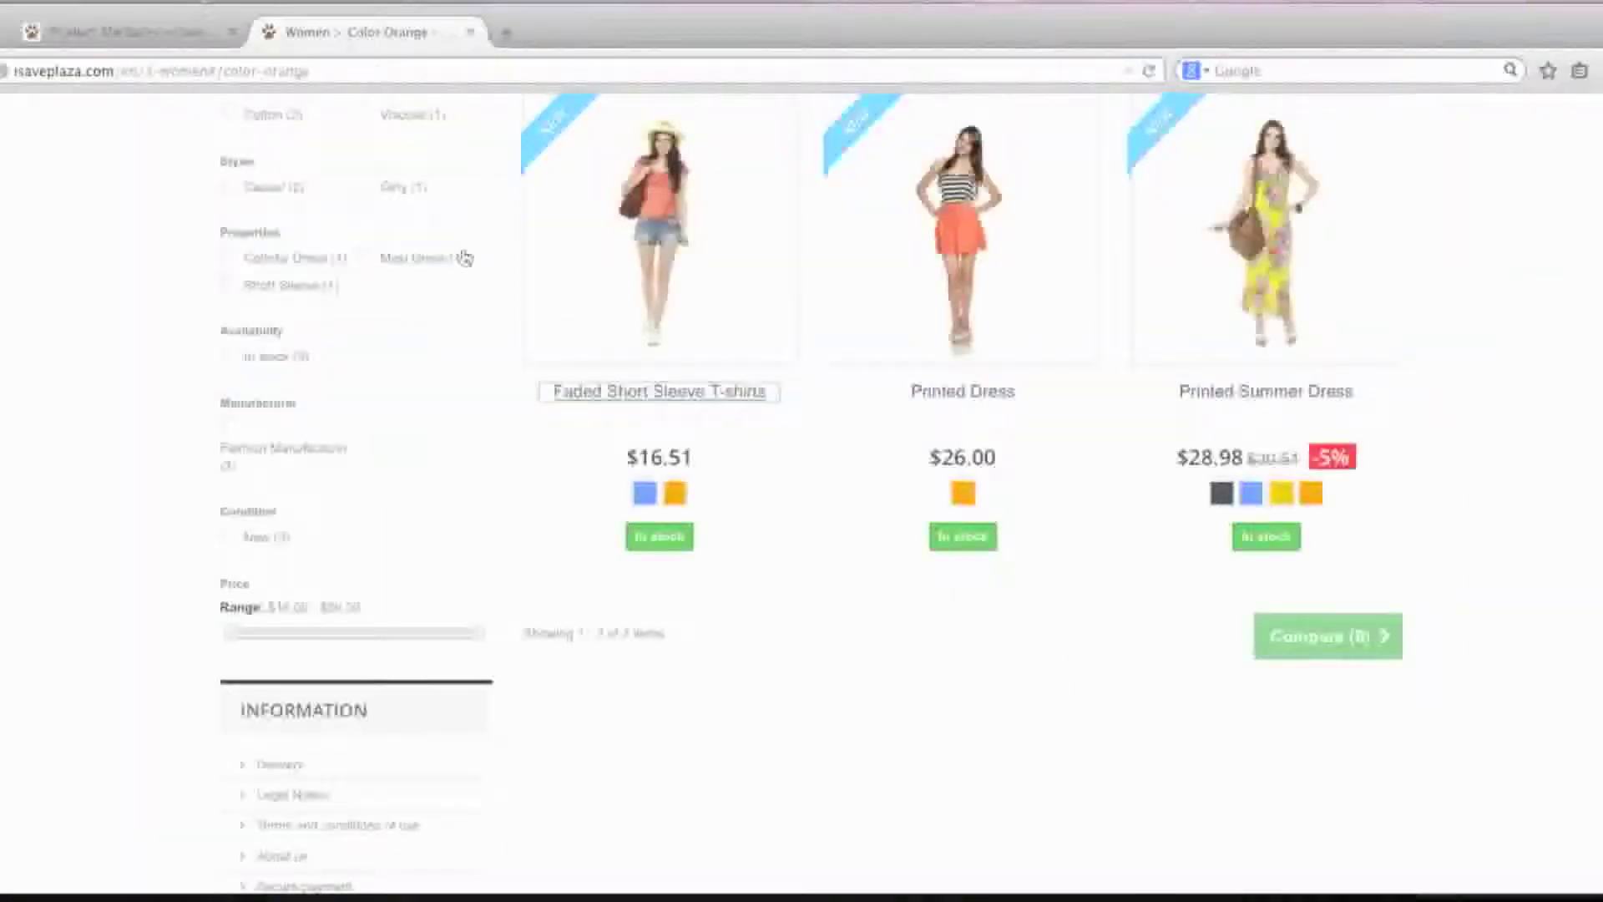
scroll(500, 250, up, 3)
scroll(499, 253, up, 3)
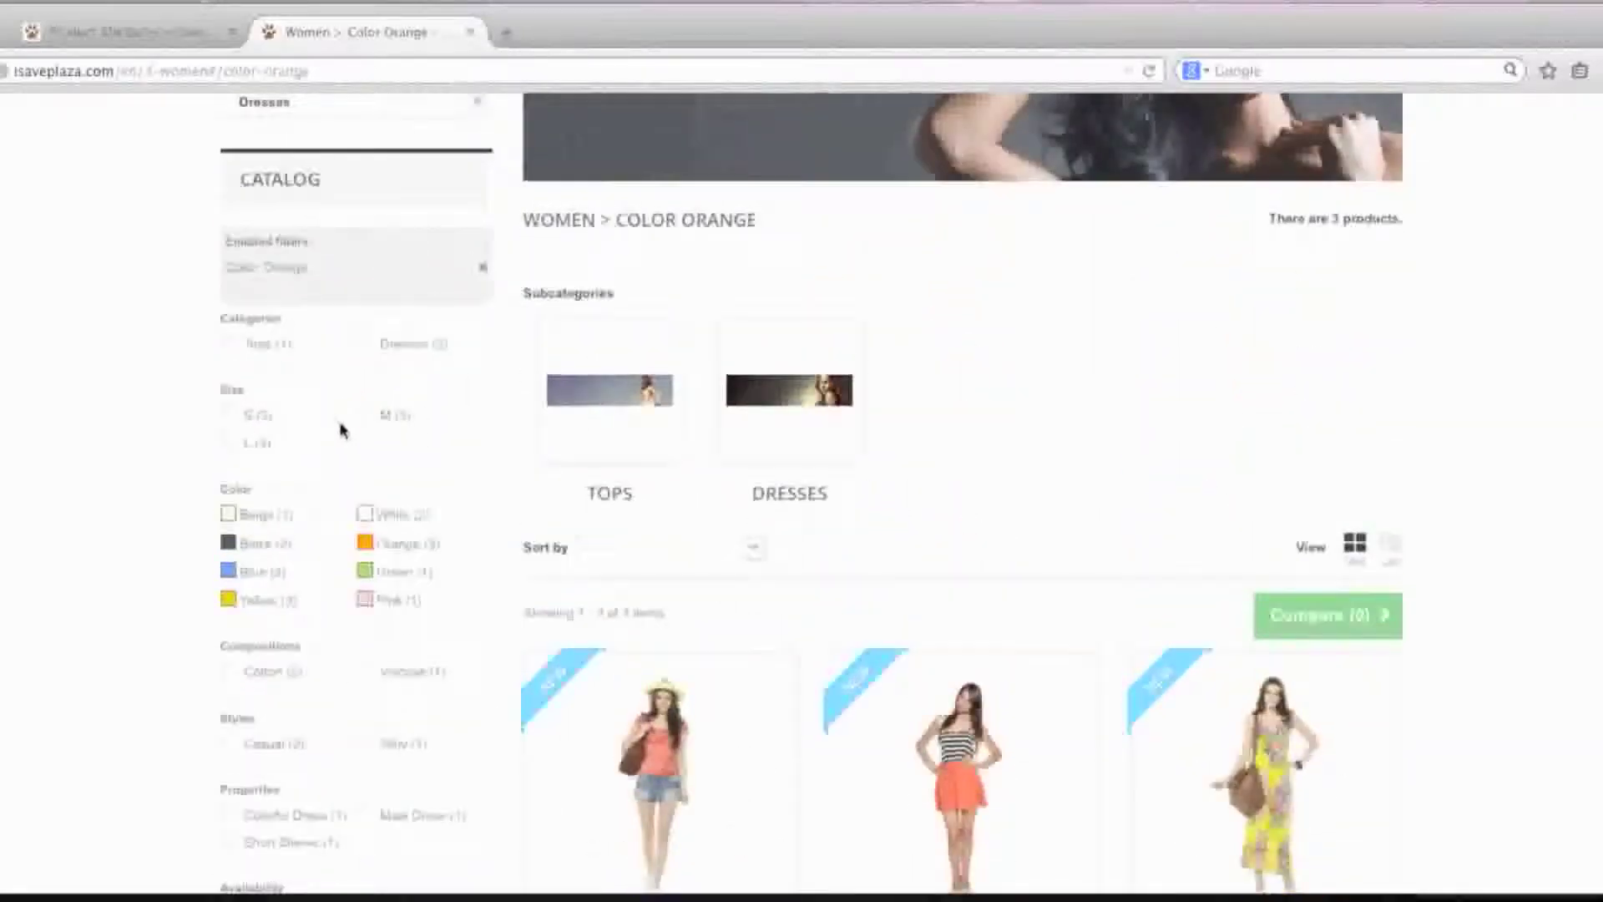
Return to the back office and open the Layered navigation block's configuration from the list of installed modules.
click(138, 21)
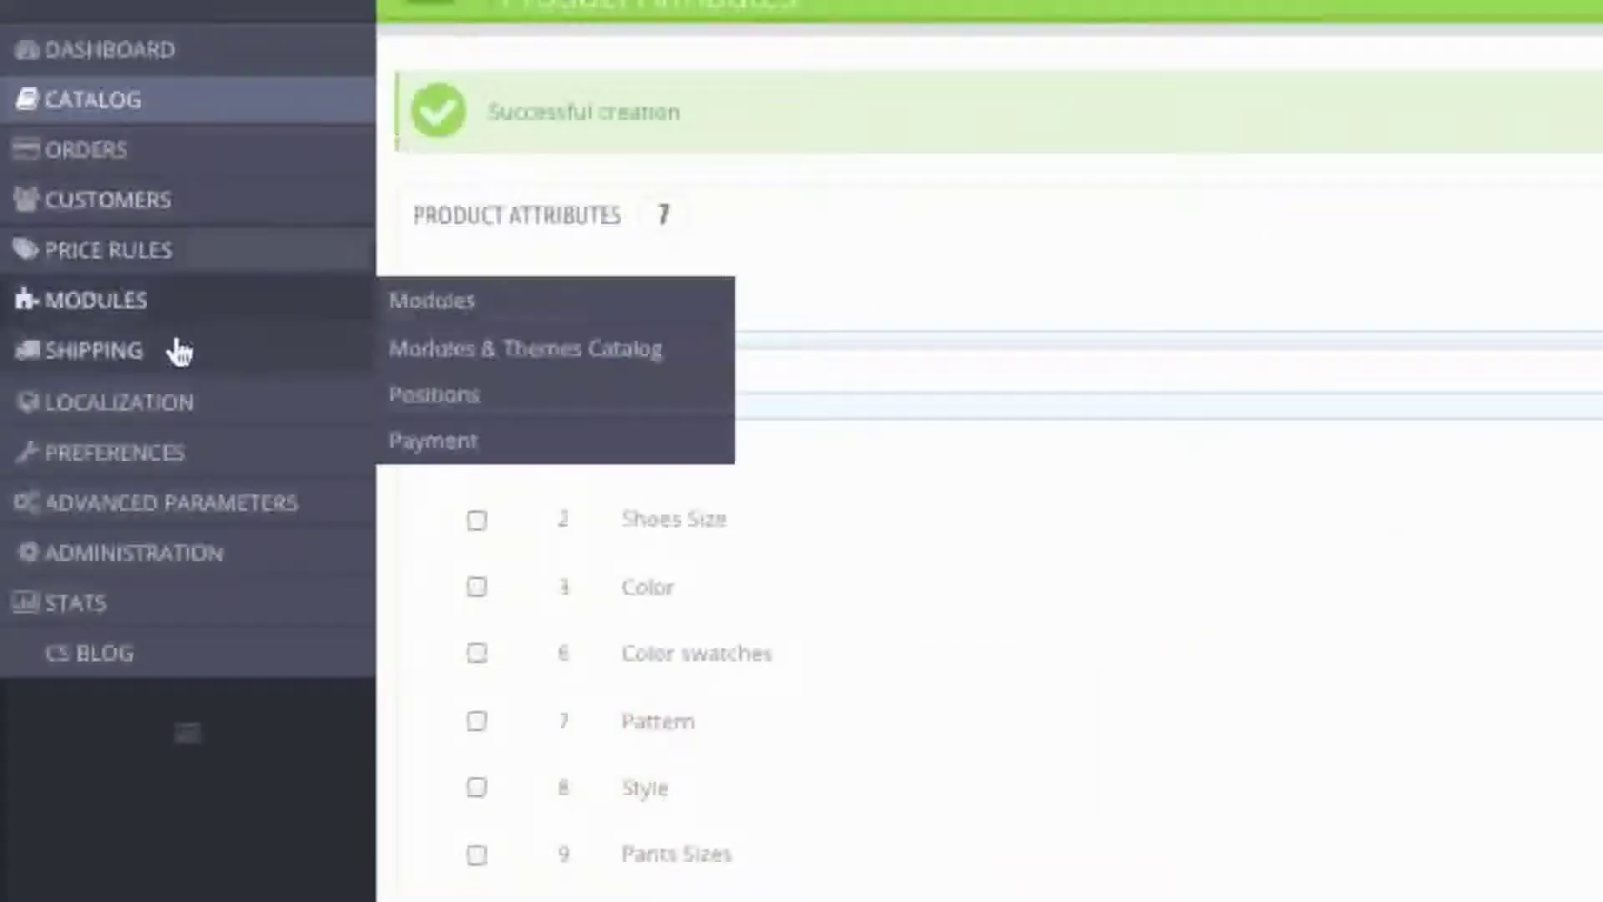
click(494, 304)
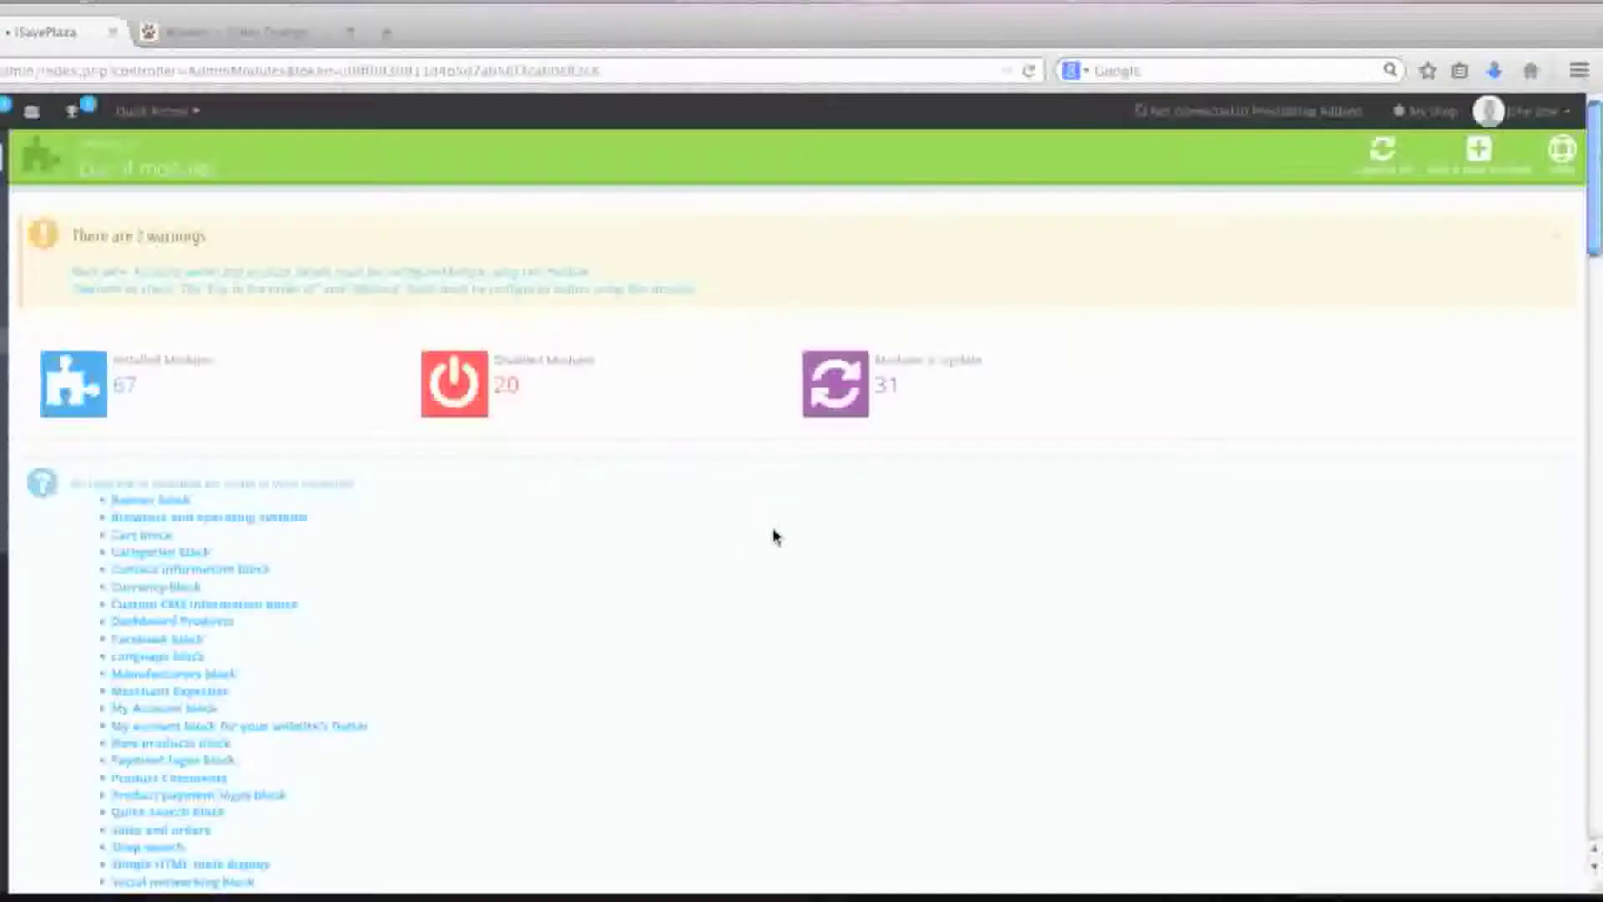
scroll(769, 530, down, 15)
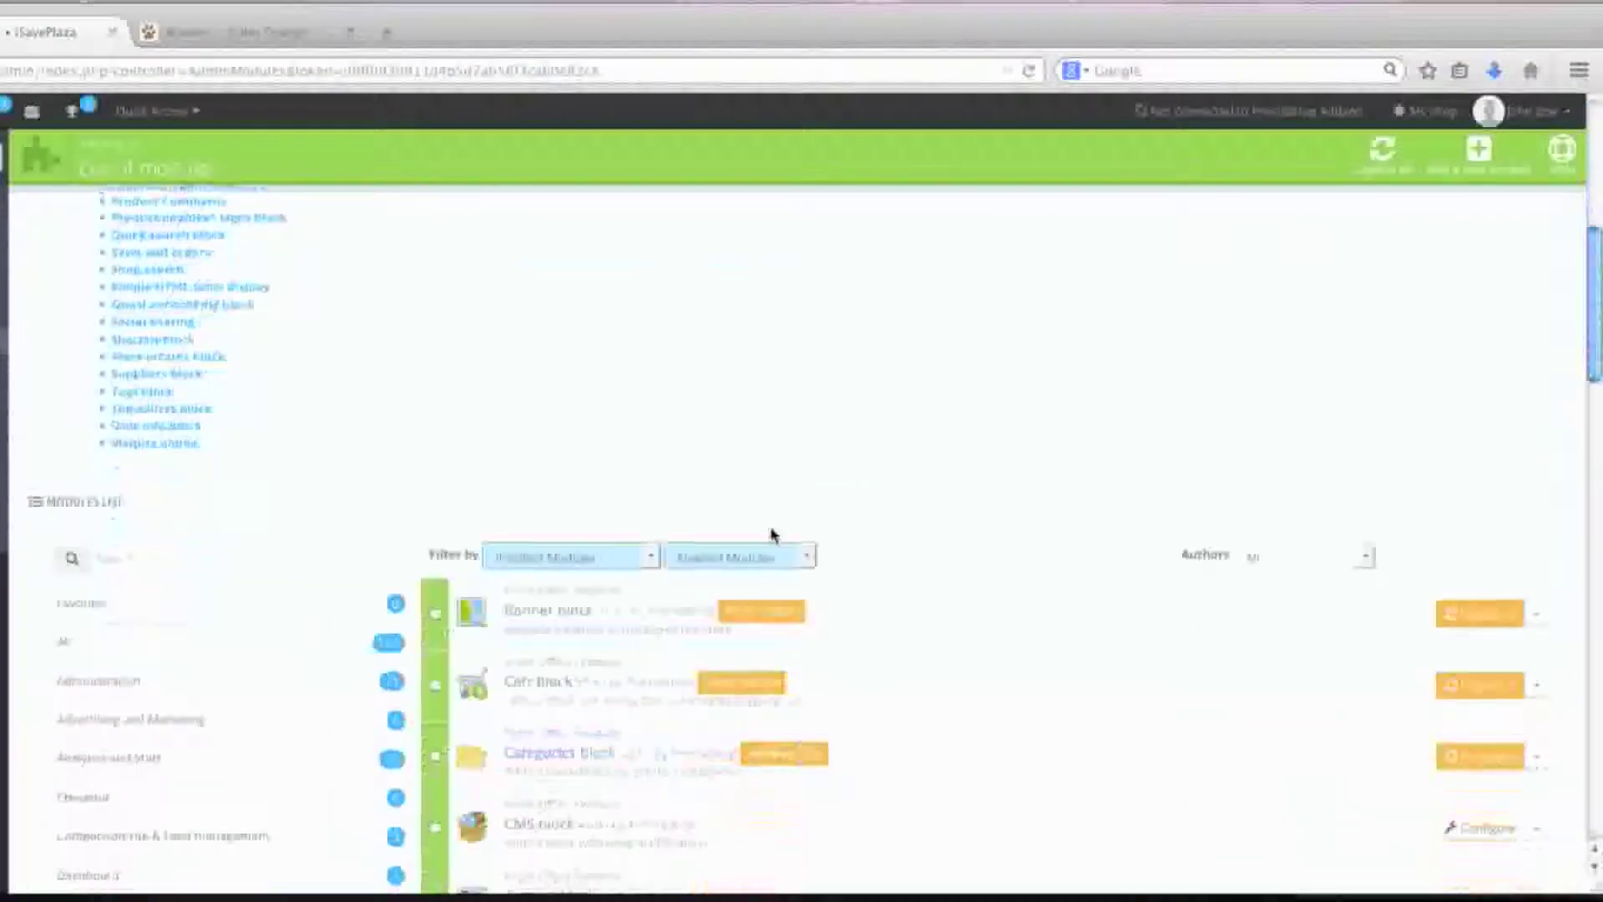
scroll(773, 535, down, 5)
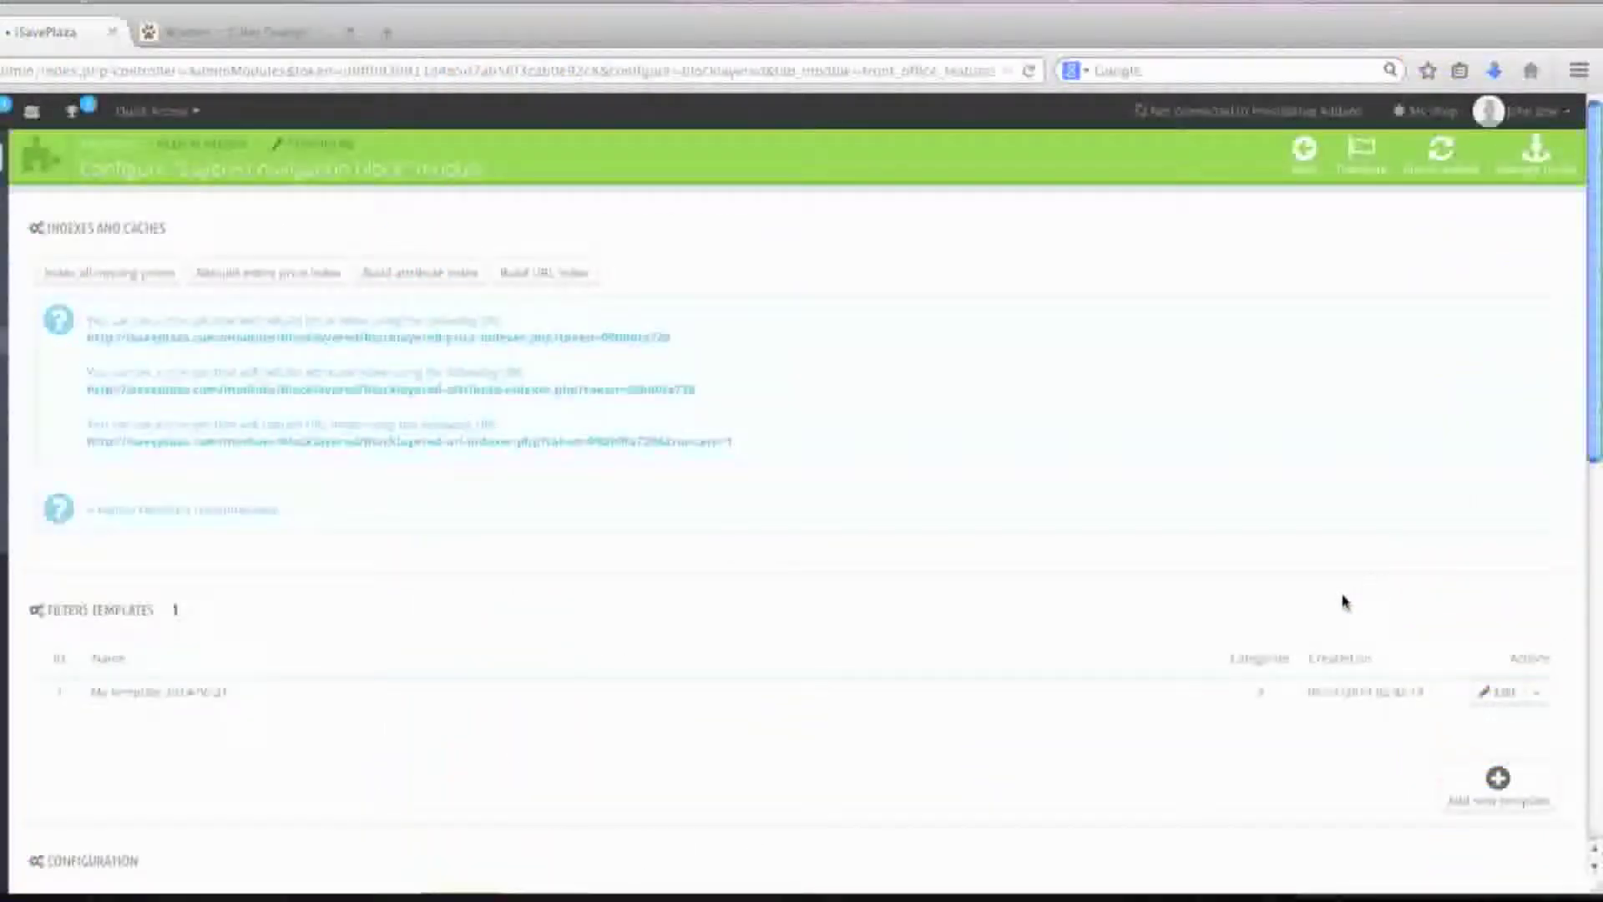
Open the filters template "My template 2014-06-21" for editing and go to its attribute group filters.
scroll(1227, 690, down, 1)
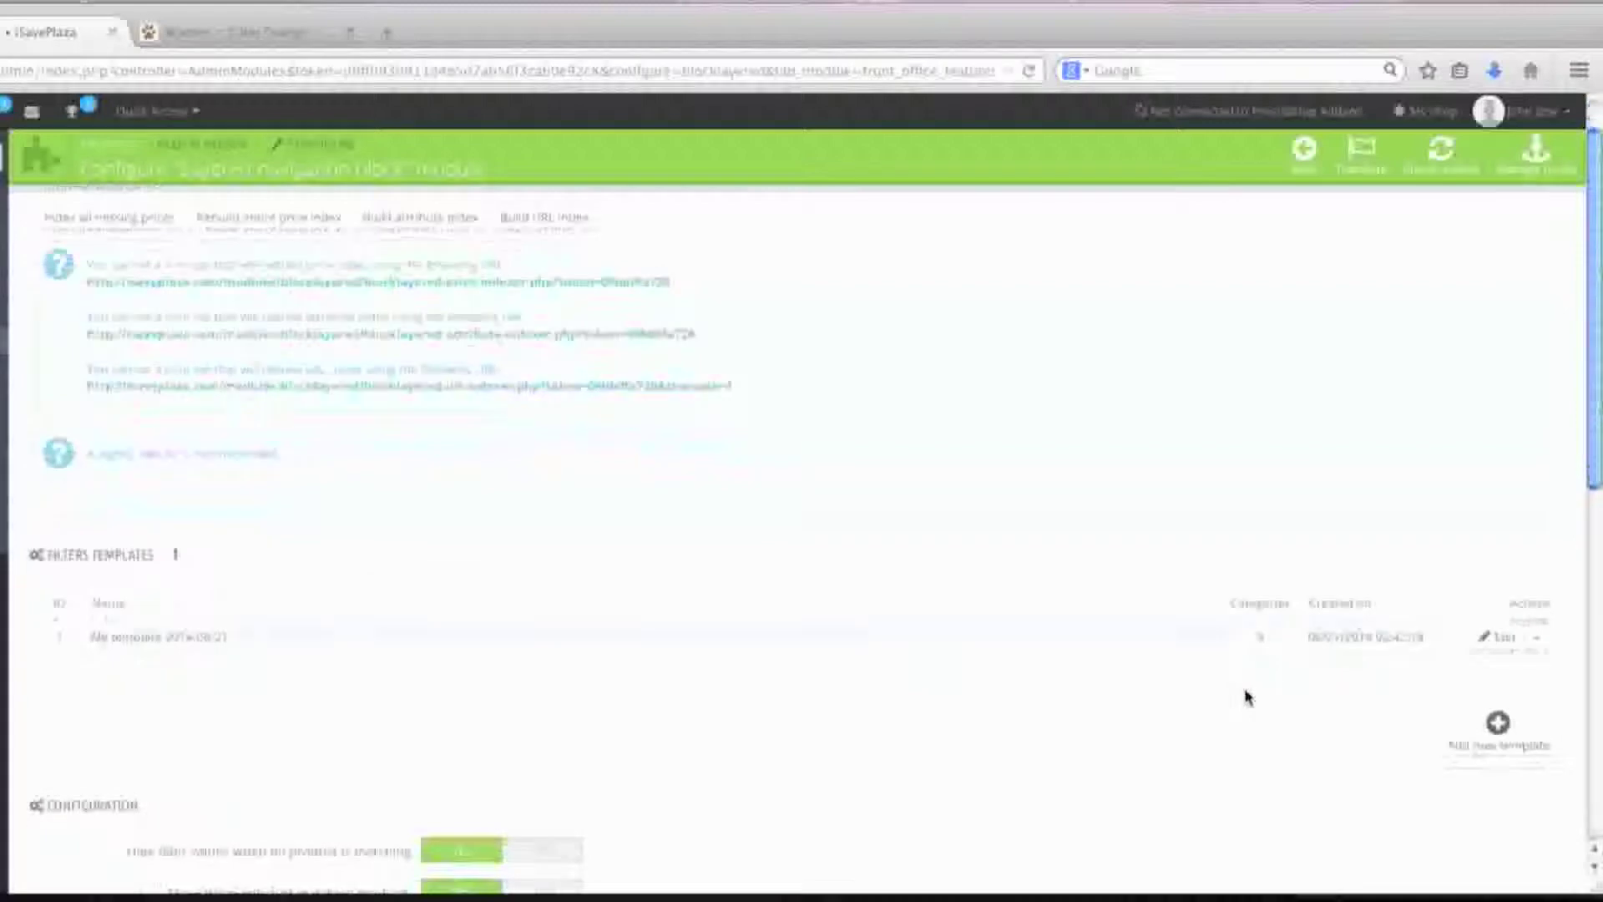
click(1501, 640)
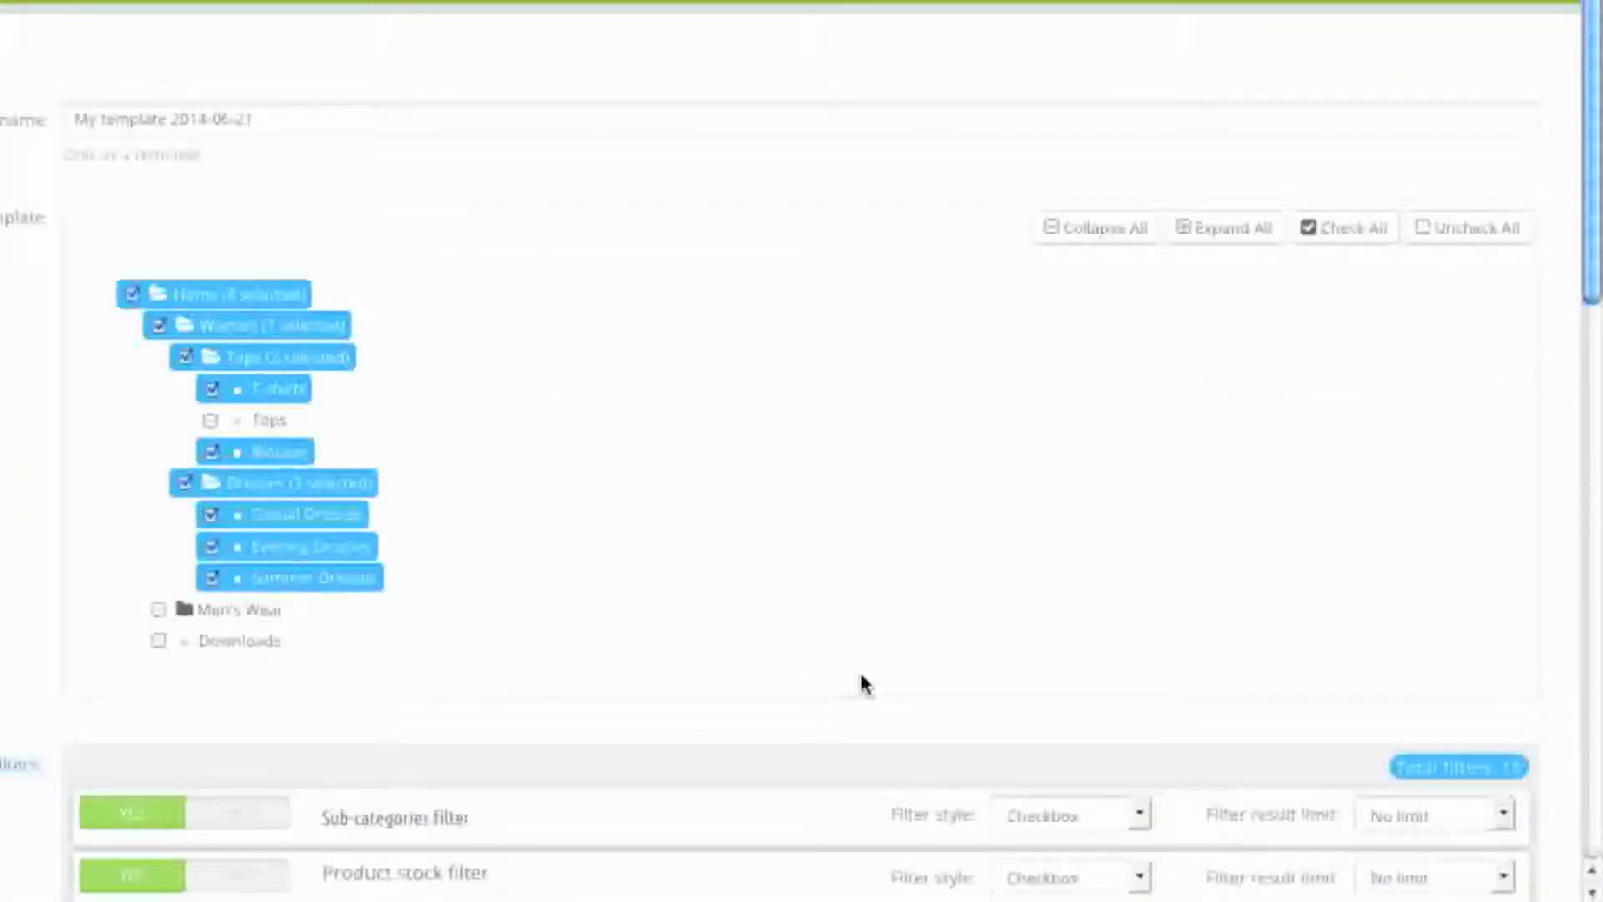
scroll(874, 681, down, 3)
scroll(873, 681, down, 5)
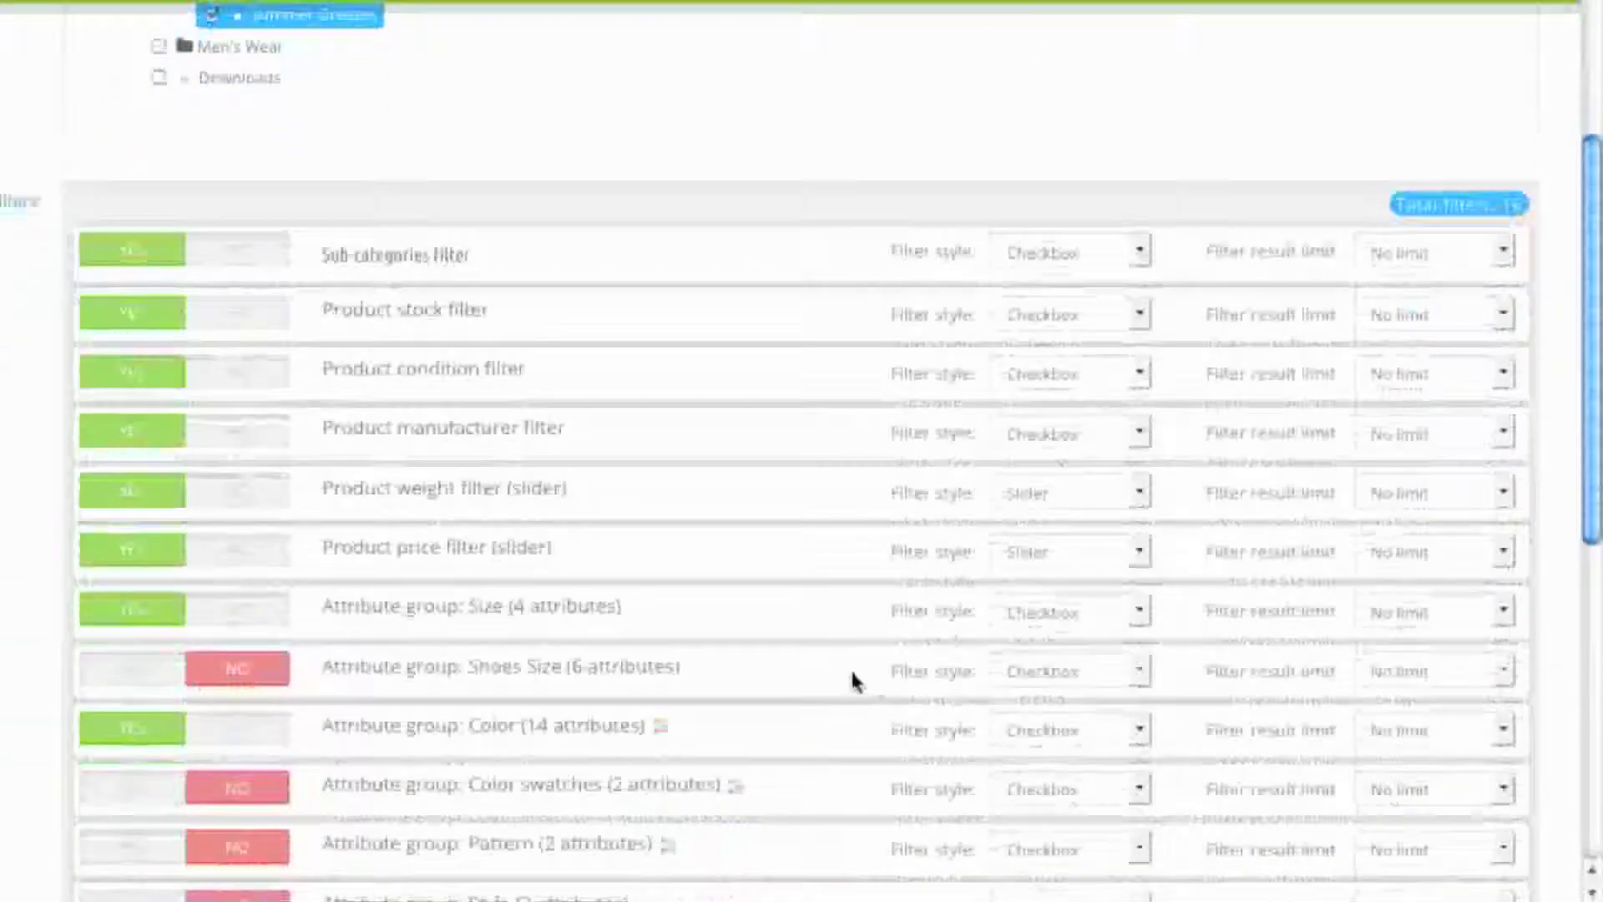
Enable the Pattern attribute group filter and review its filter style choices, keeping Checkbox.
scroll(457, 675, down, 4)
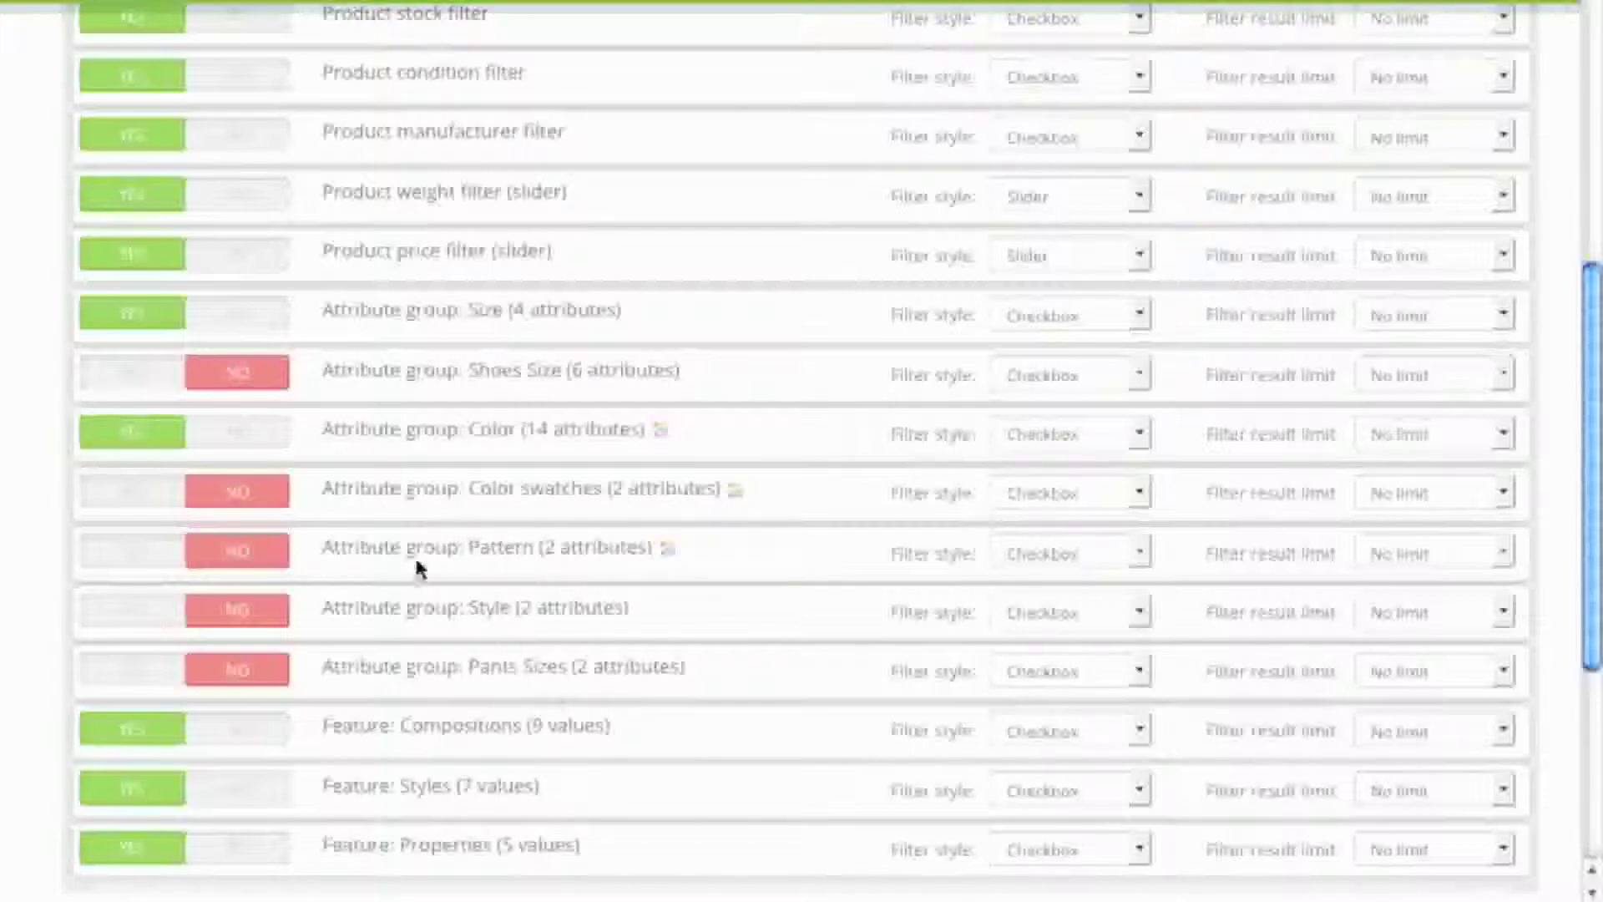
click(164, 557)
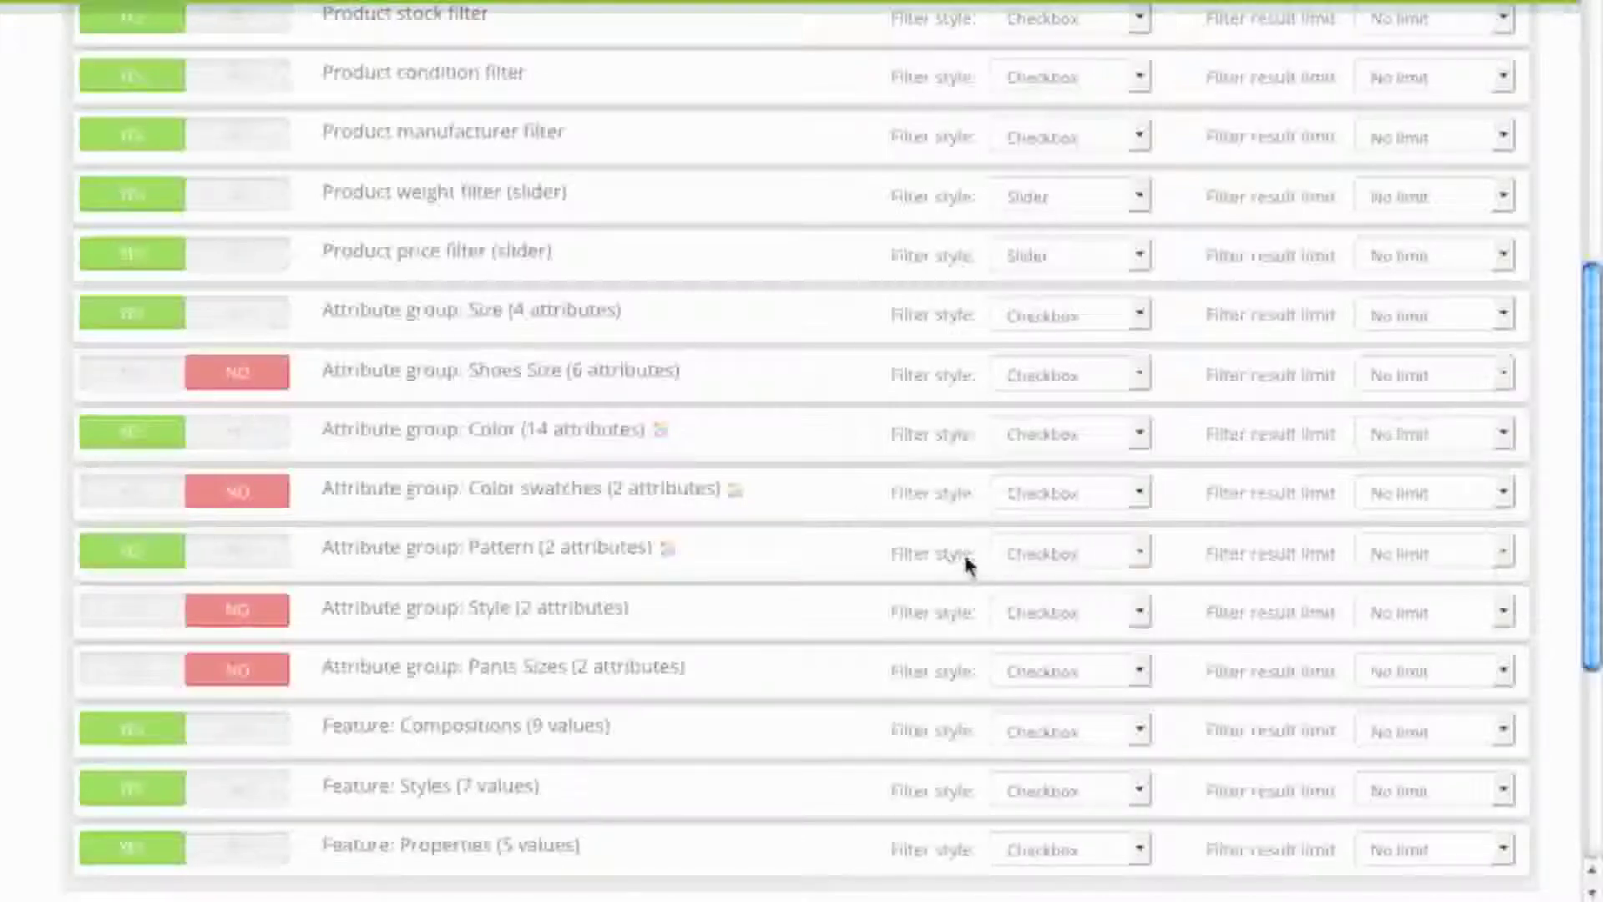
click(1139, 554)
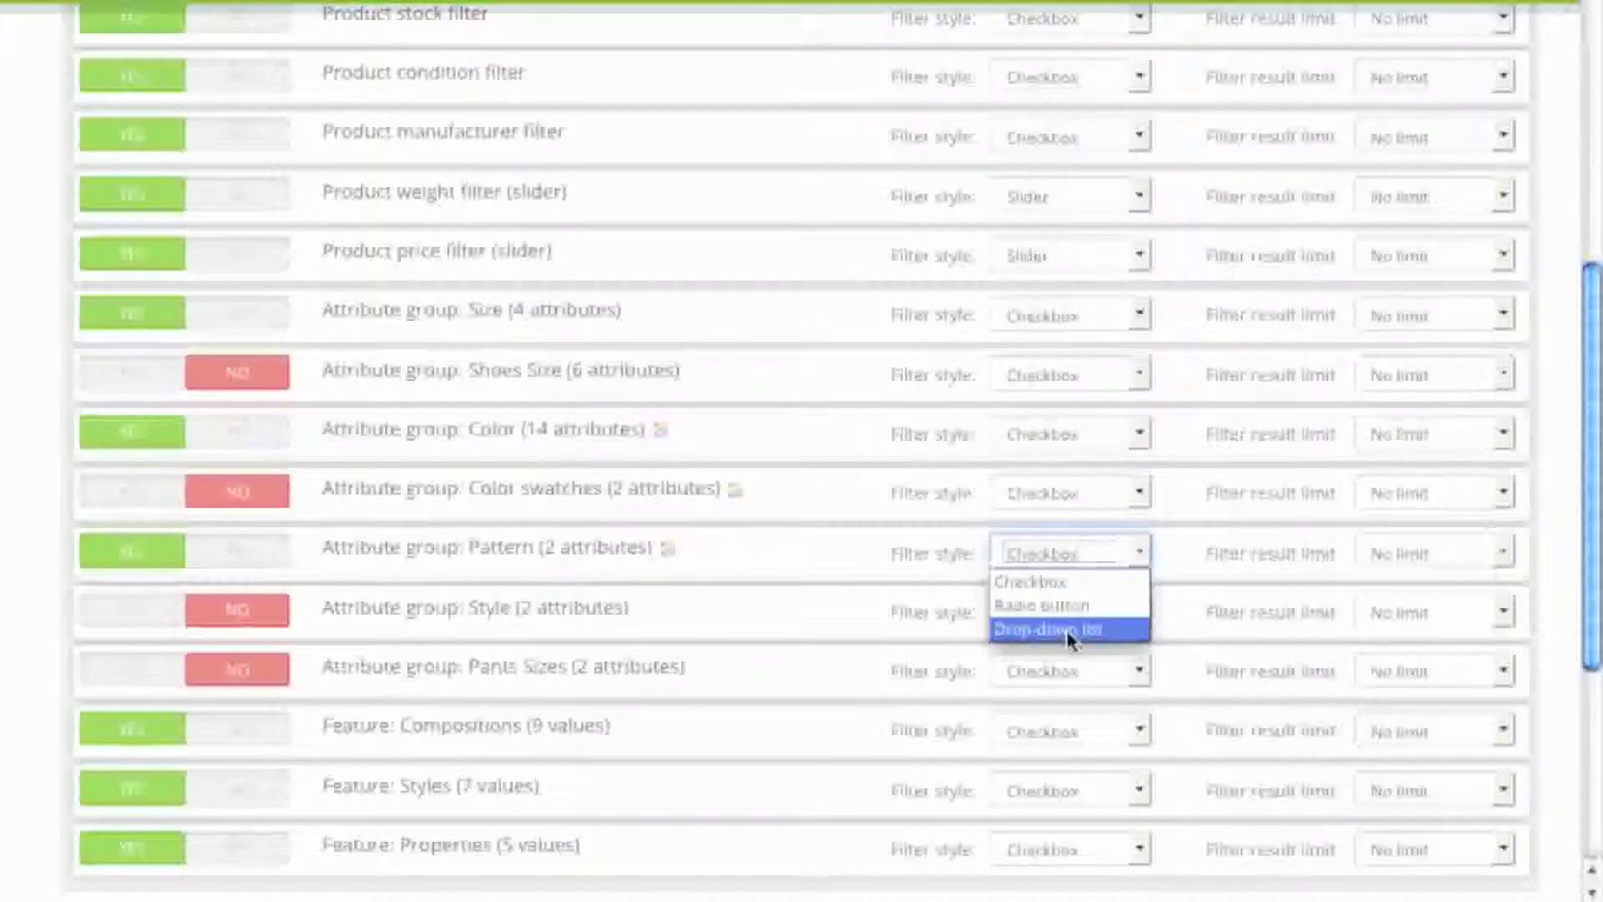
click(825, 528)
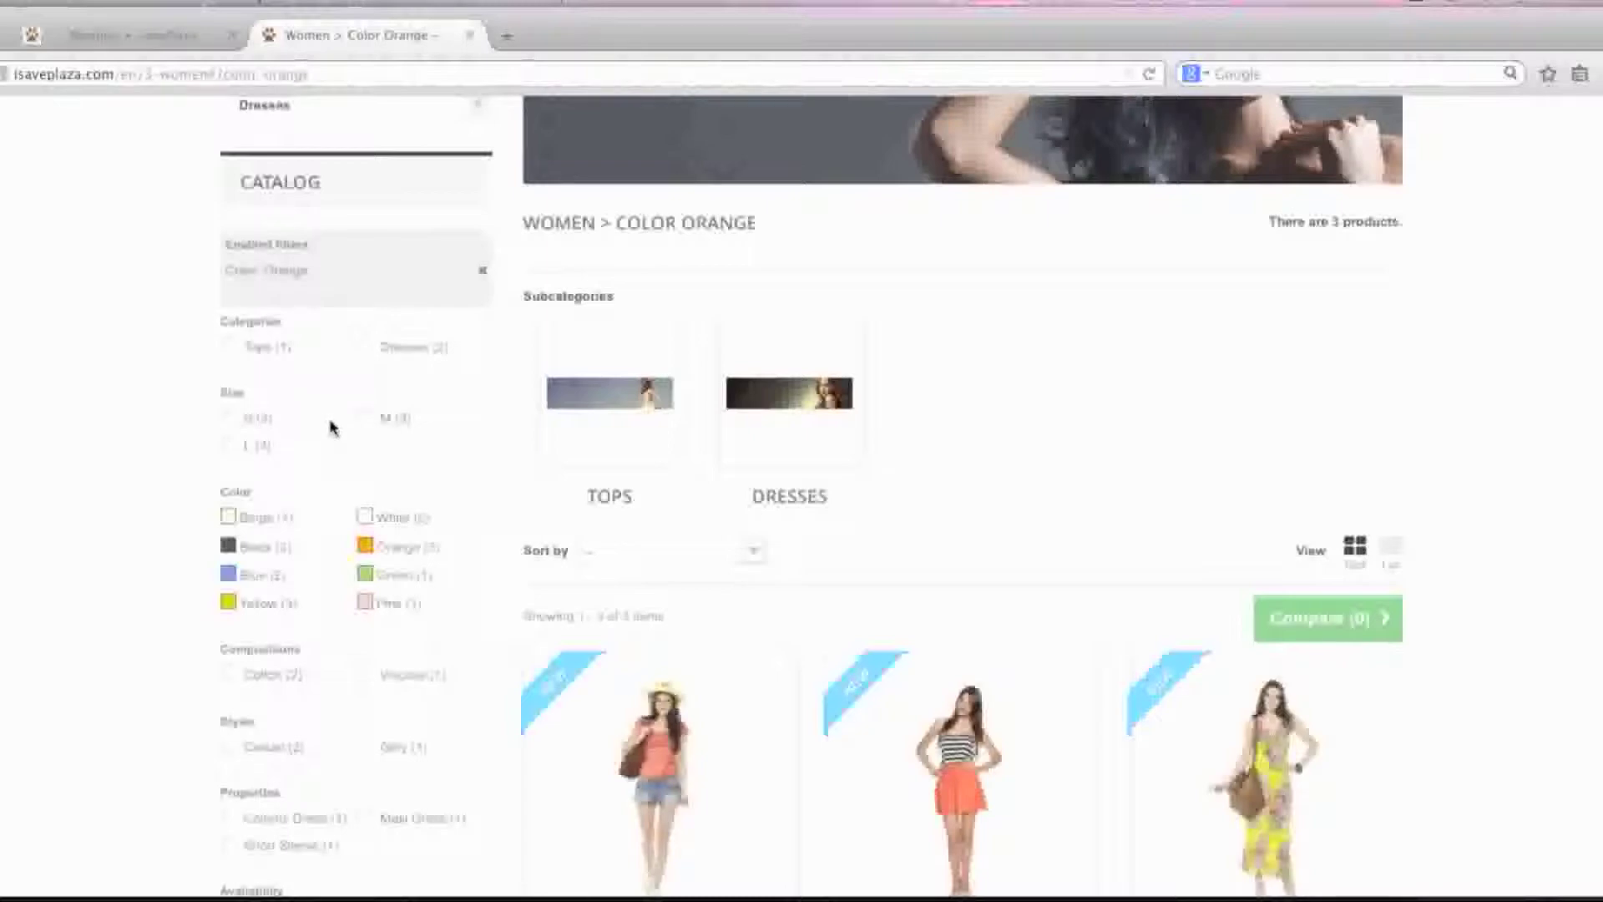
Switch to the storefront's Women category page, view the Sort by options as a drop-down example, and return to the back office.
click(751, 551)
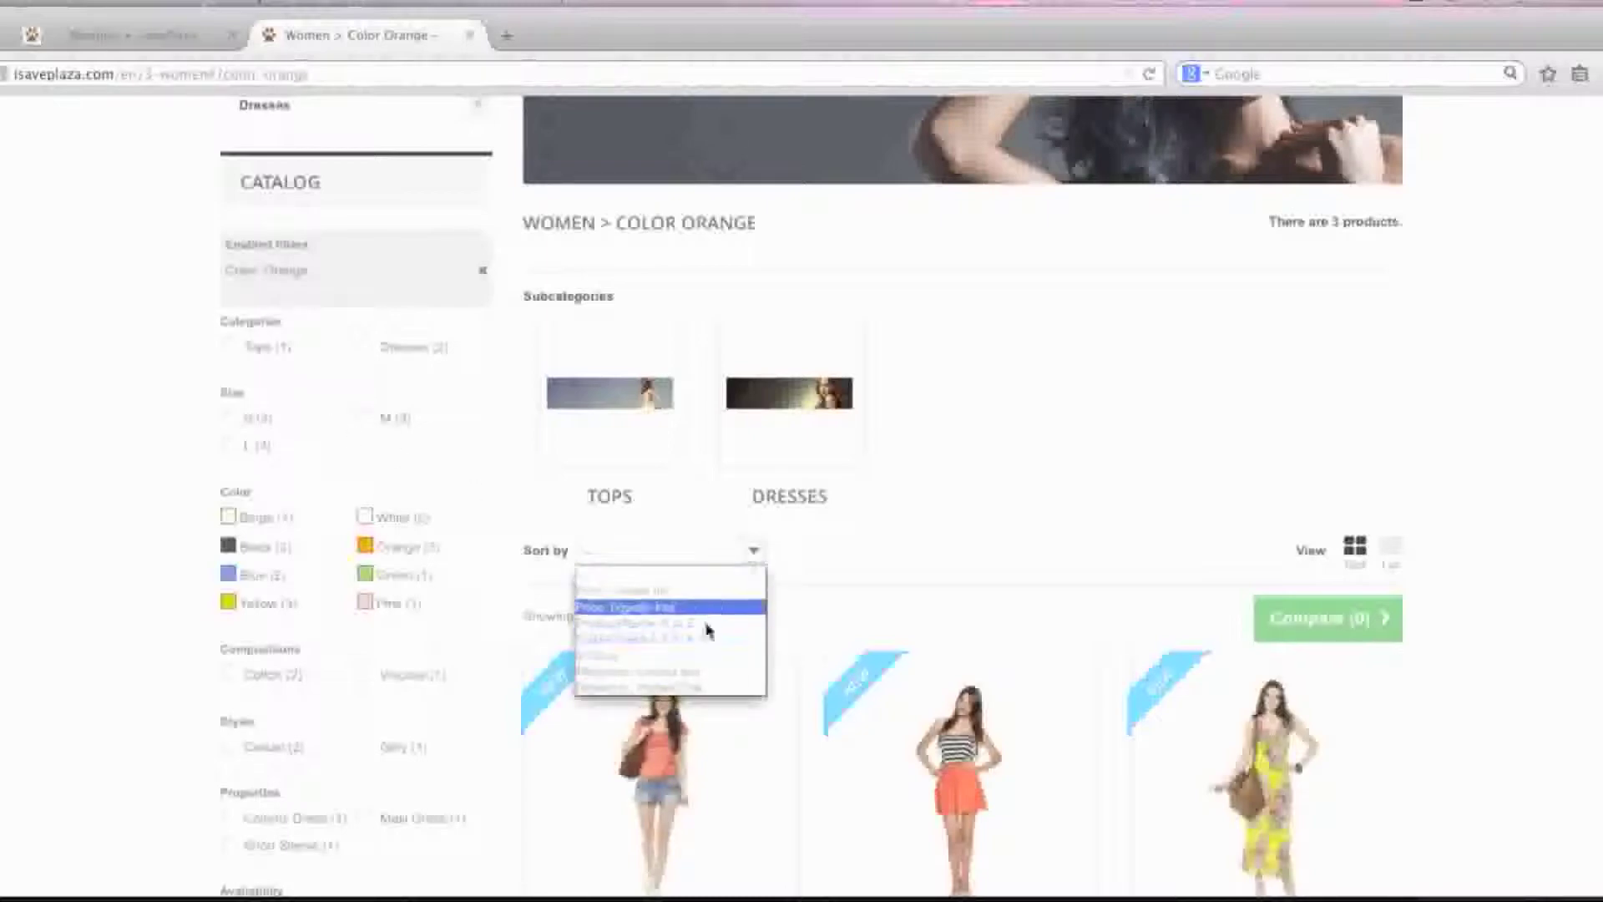
click(666, 502)
click(129, 43)
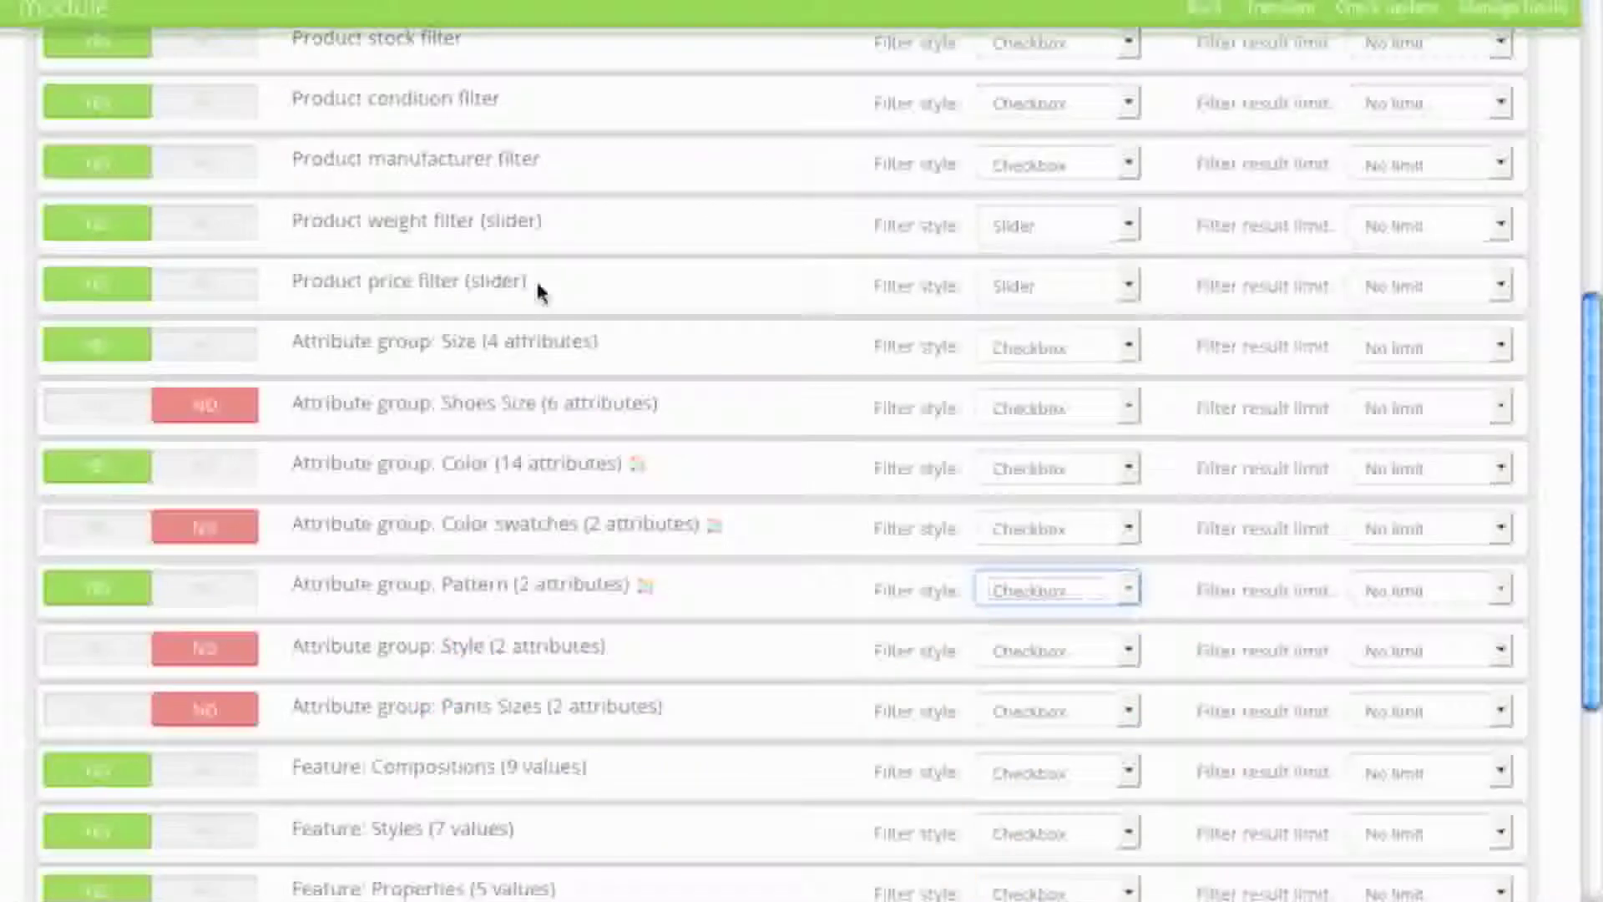
Keep the Pattern filter's result limit at No limit and save the filters template.
click(1451, 594)
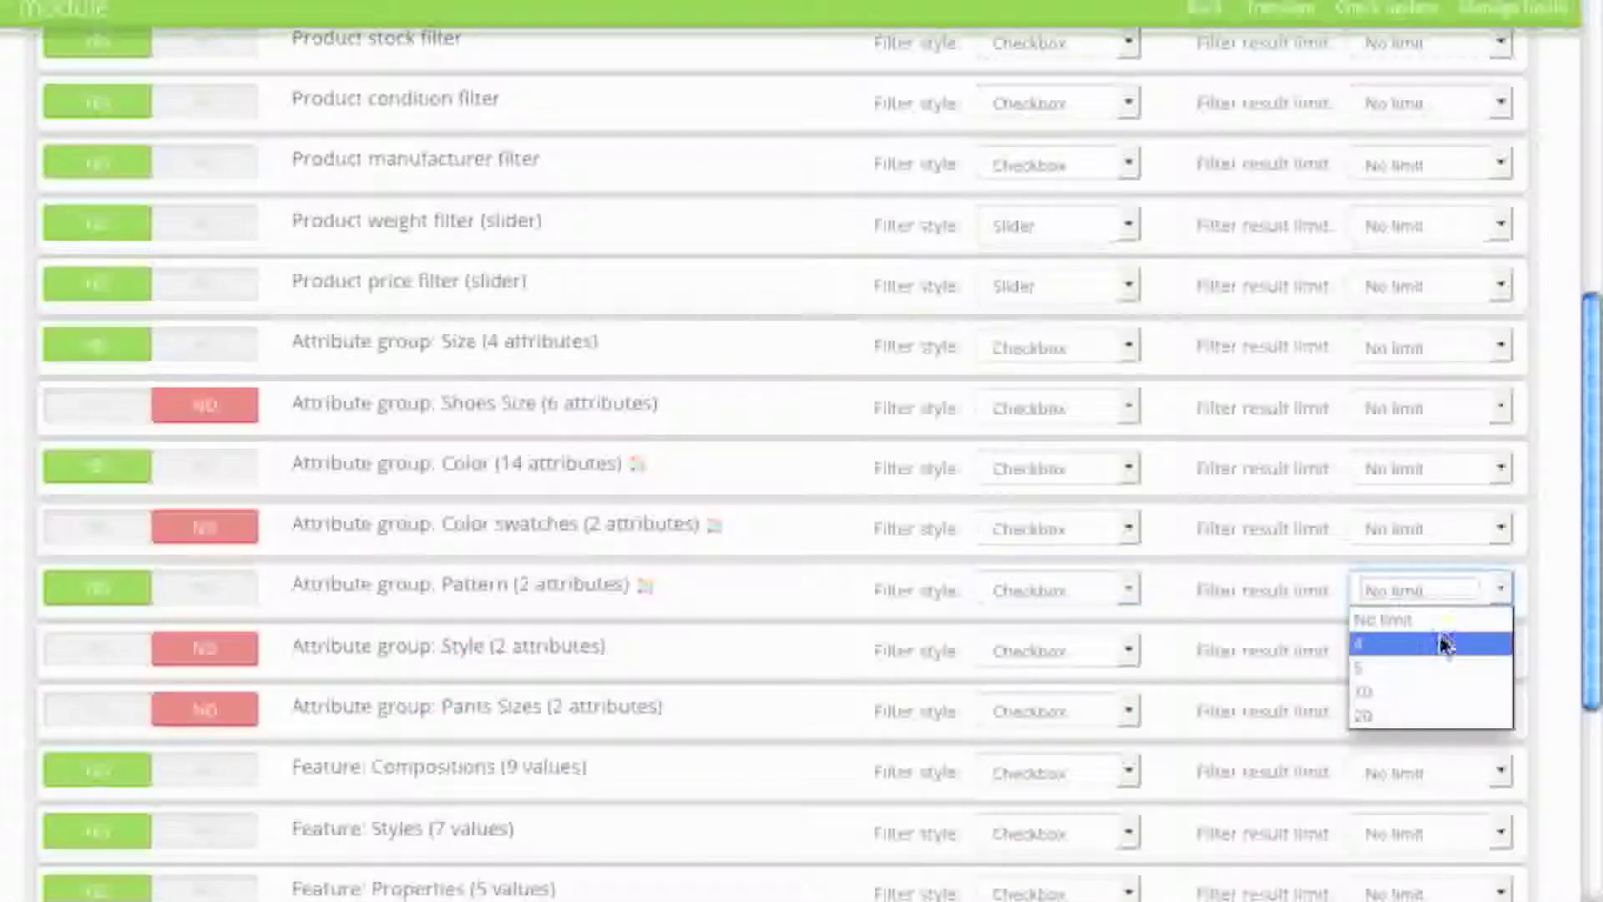
click(1447, 625)
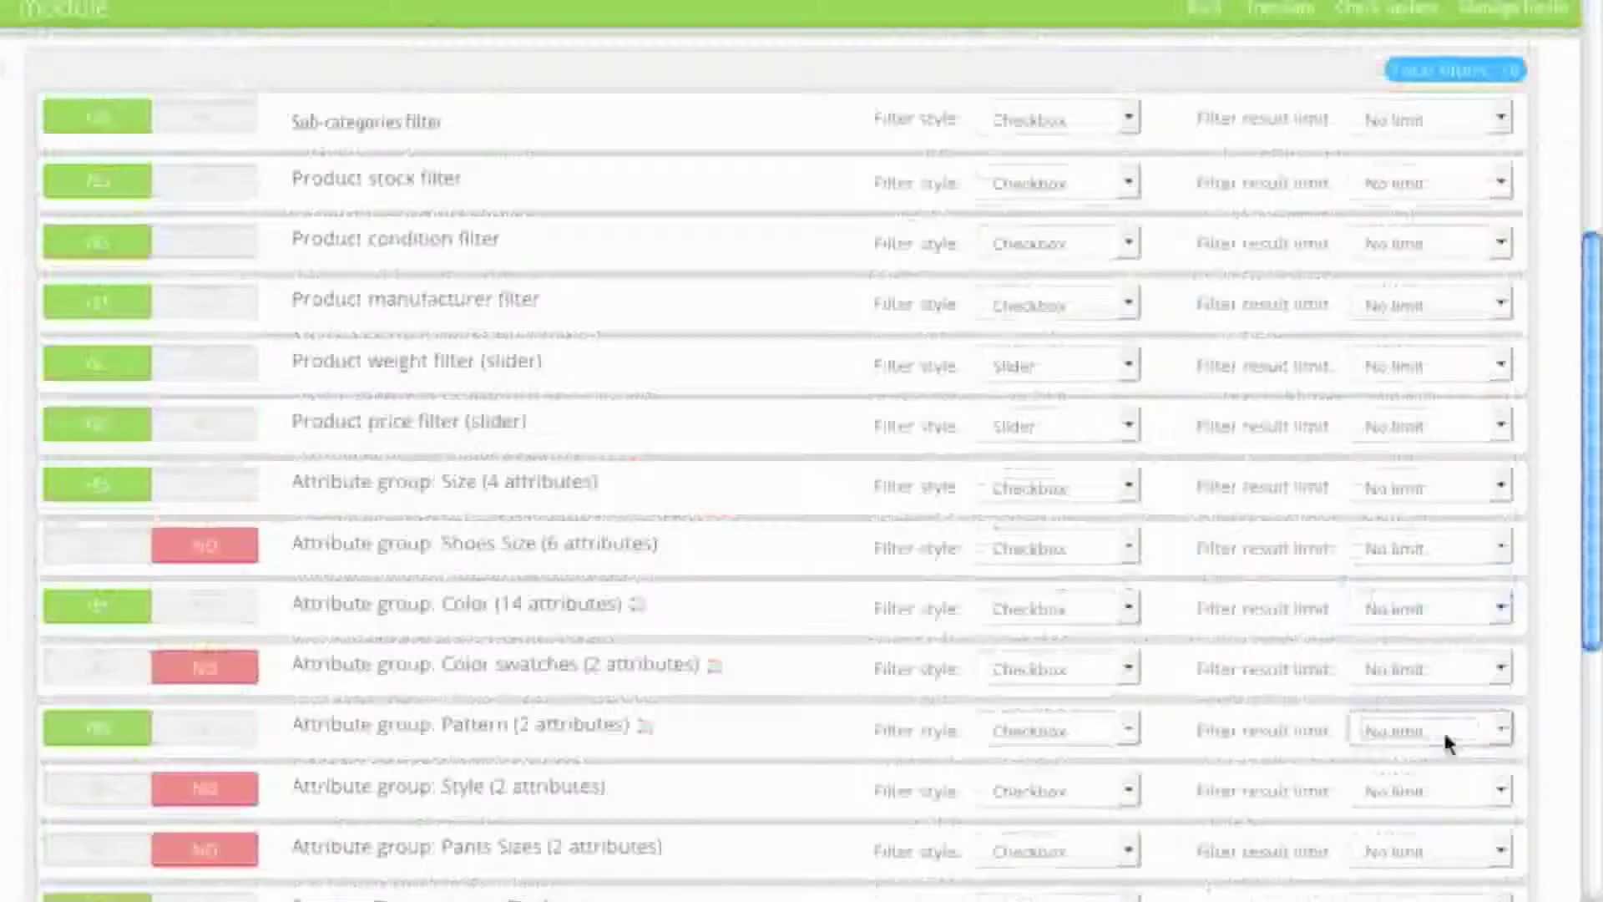
scroll(1447, 730, down, 2)
scroll(1448, 730, down, 4)
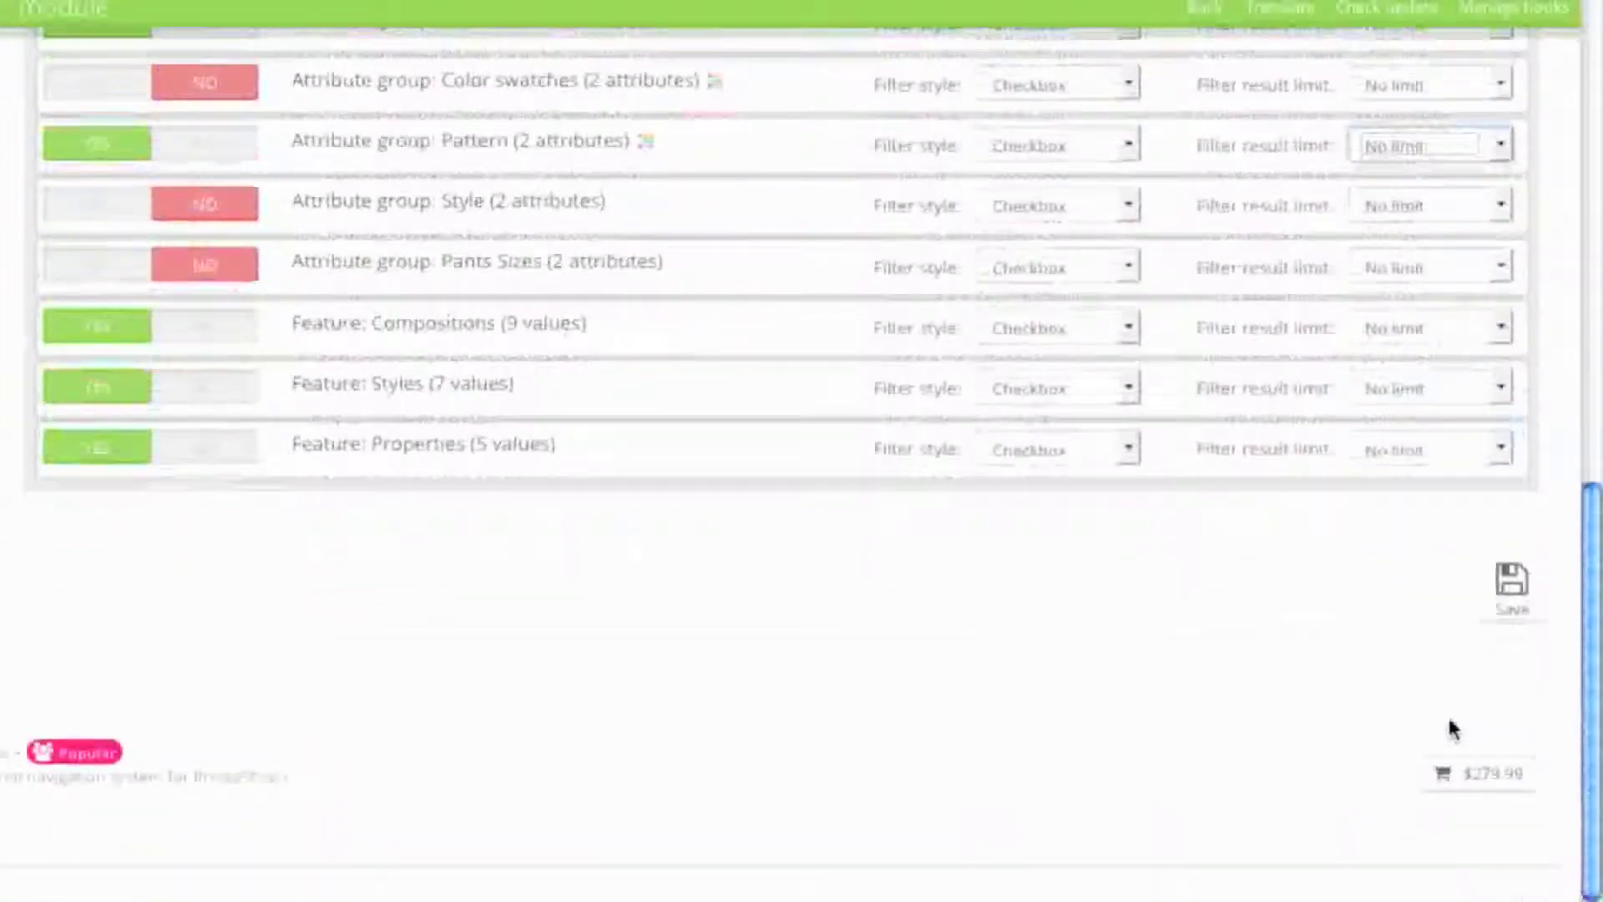
click(1527, 612)
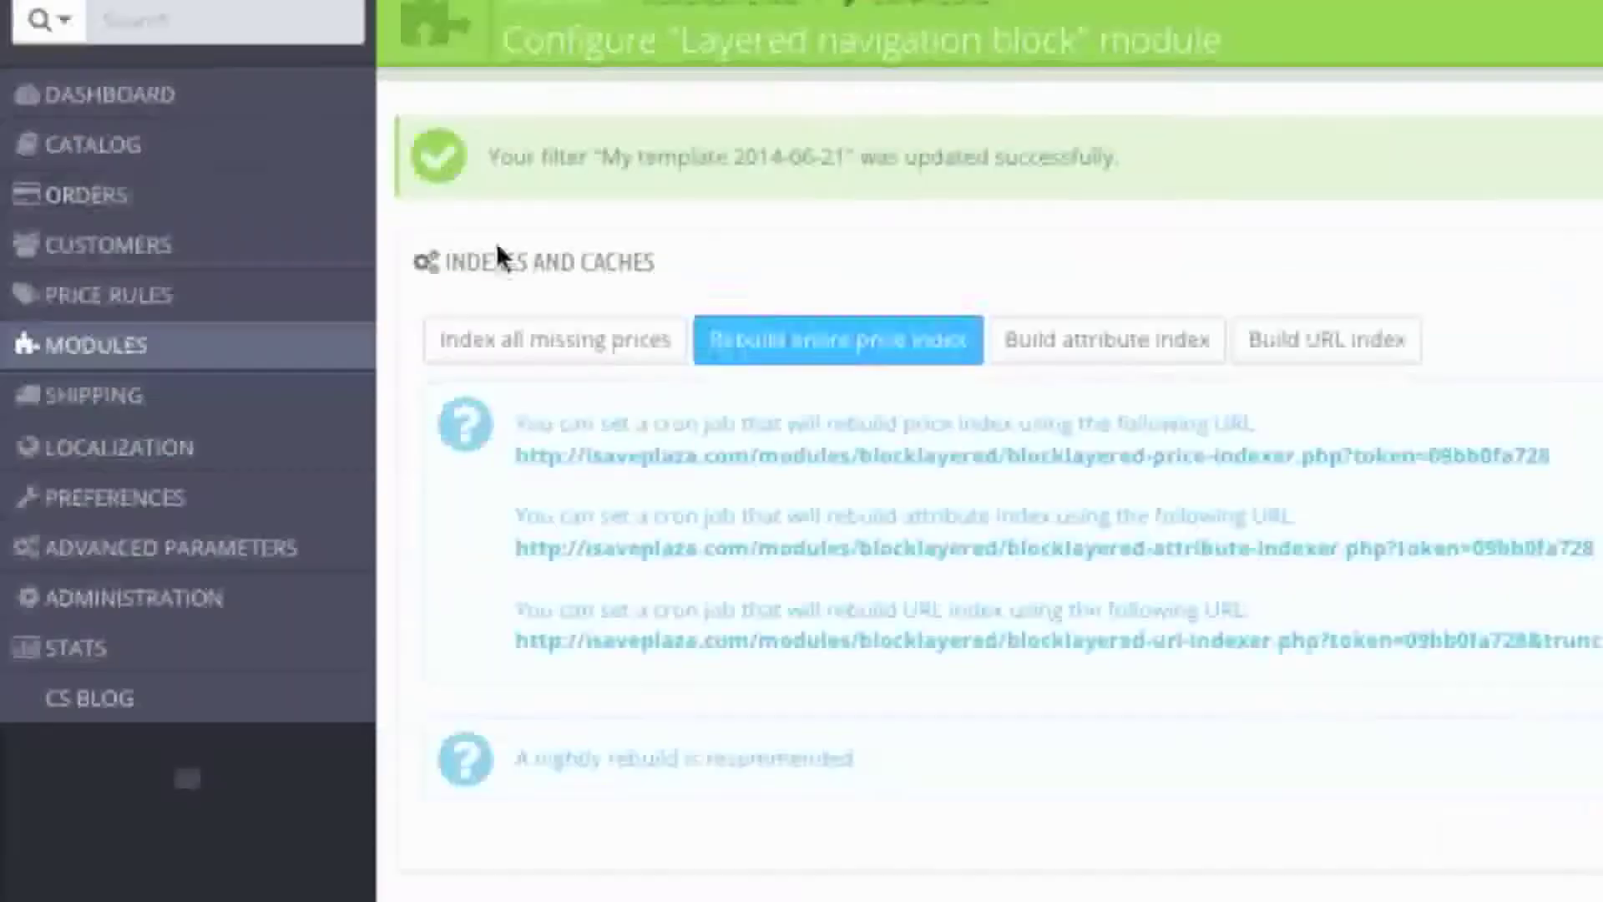
Go to the catalog's product list and start adding a new product.
mouse_move(279, 150)
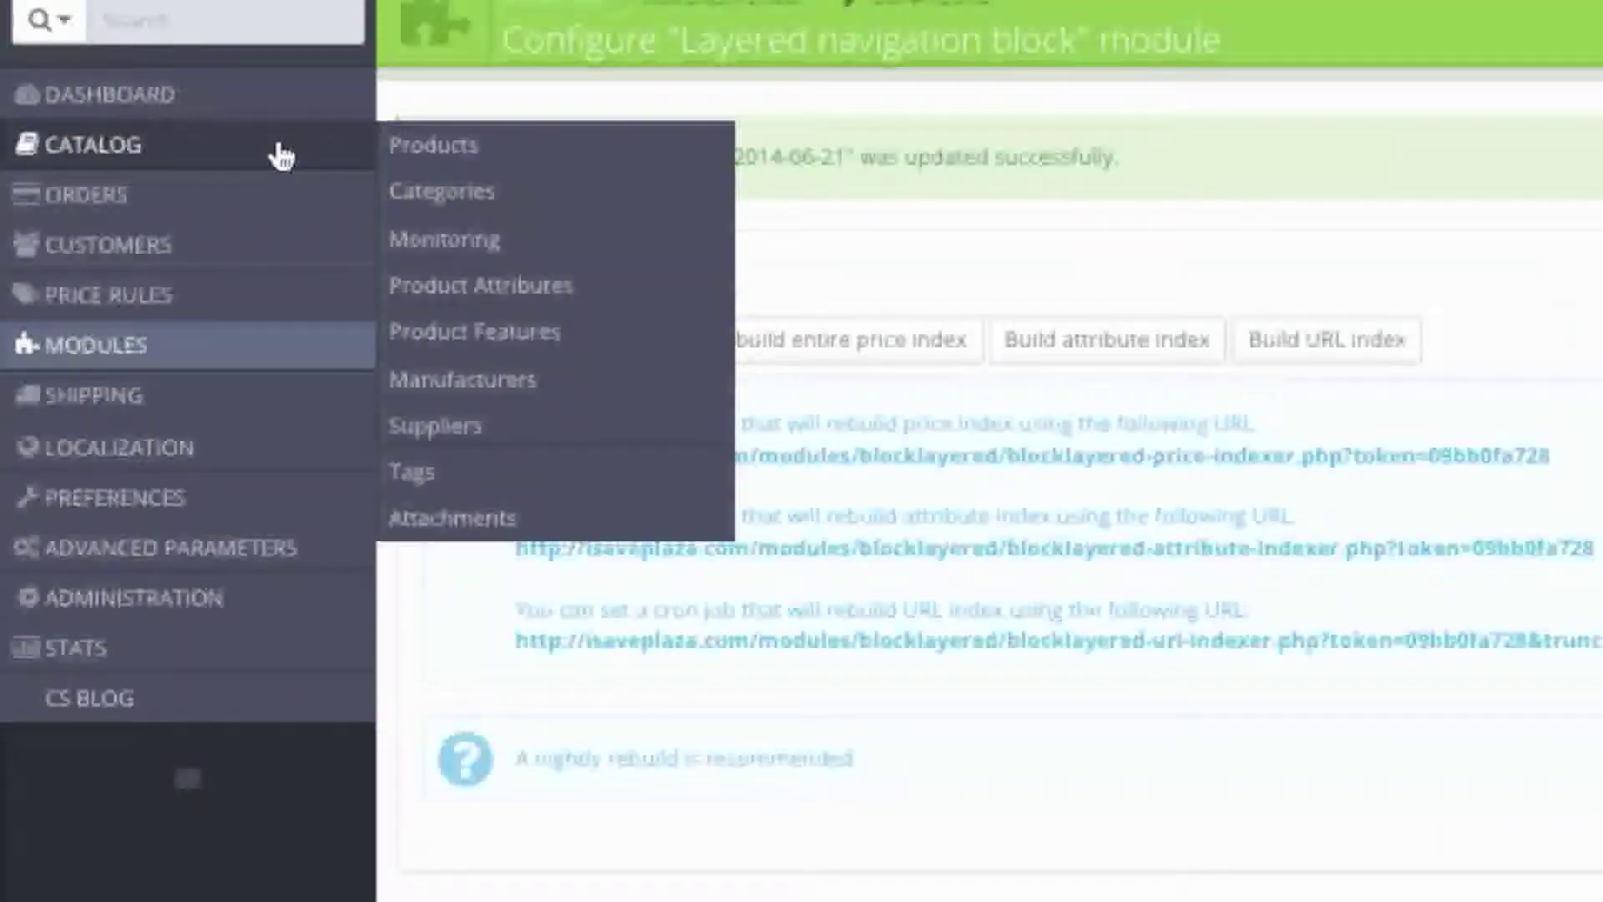
click(468, 150)
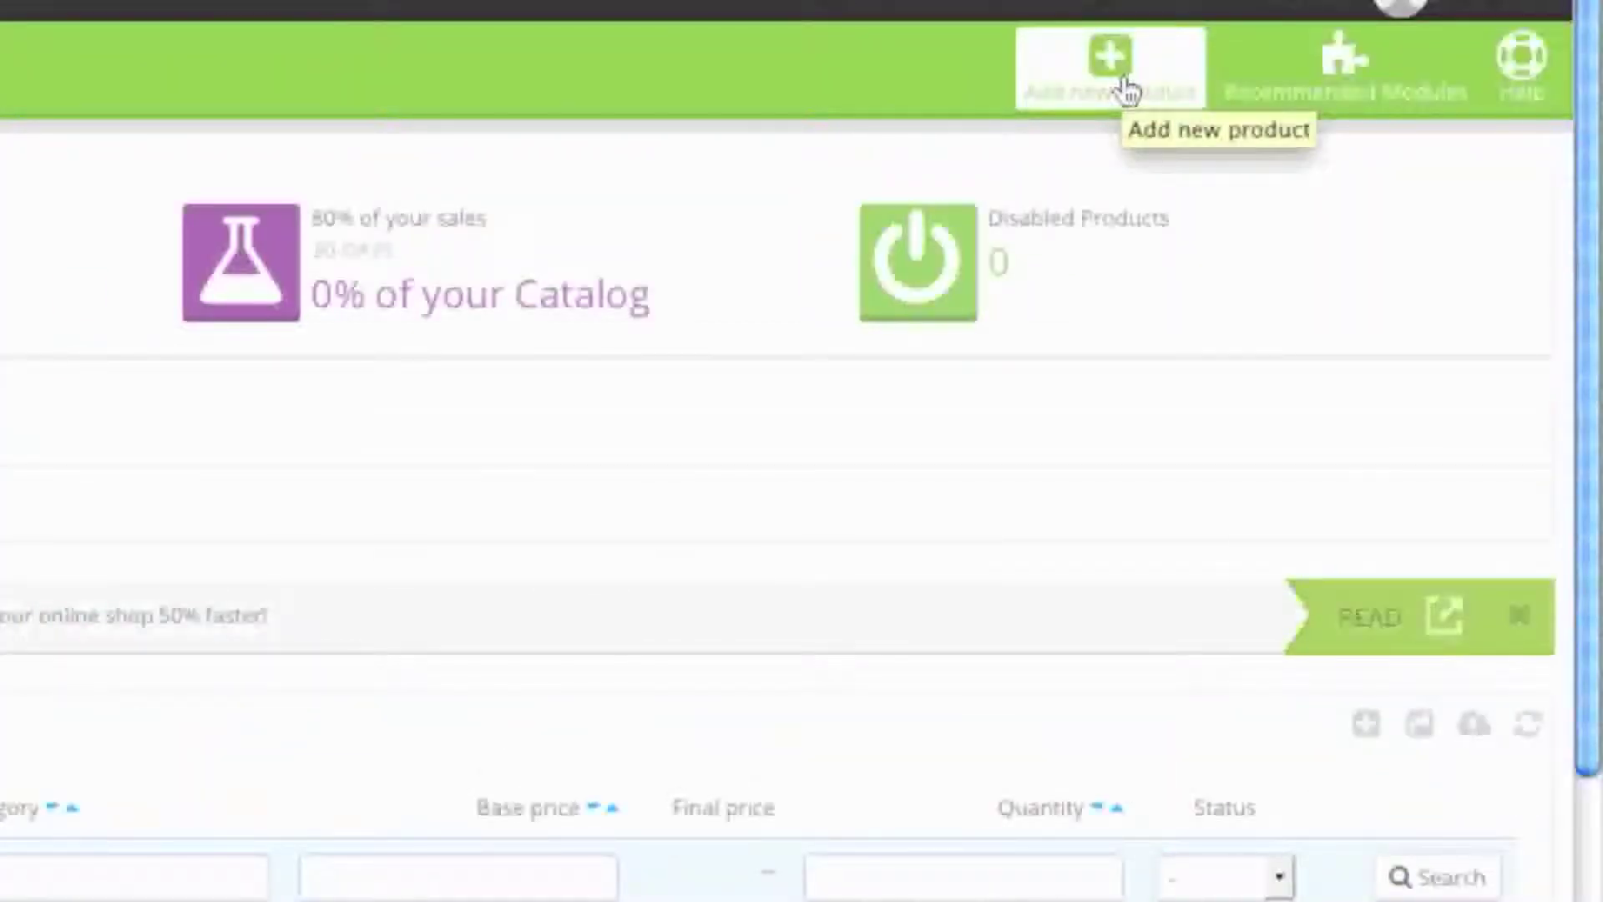
click(1126, 87)
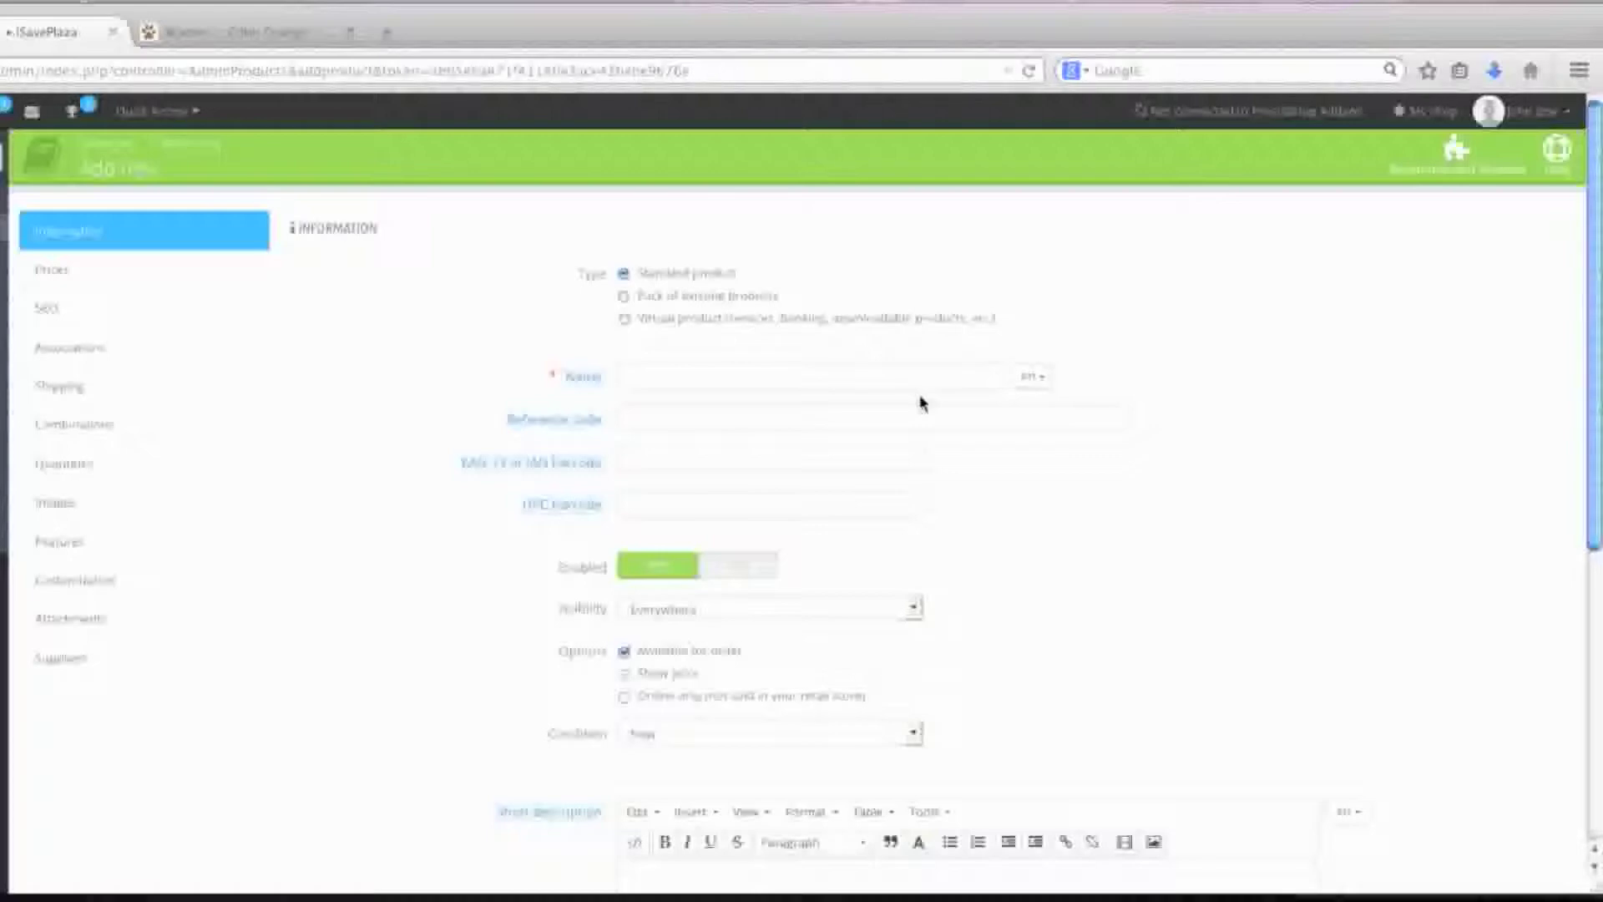
Name the product "Summer Shorts" in English, check the Portuguese name field, and switch back to English.
click(883, 373)
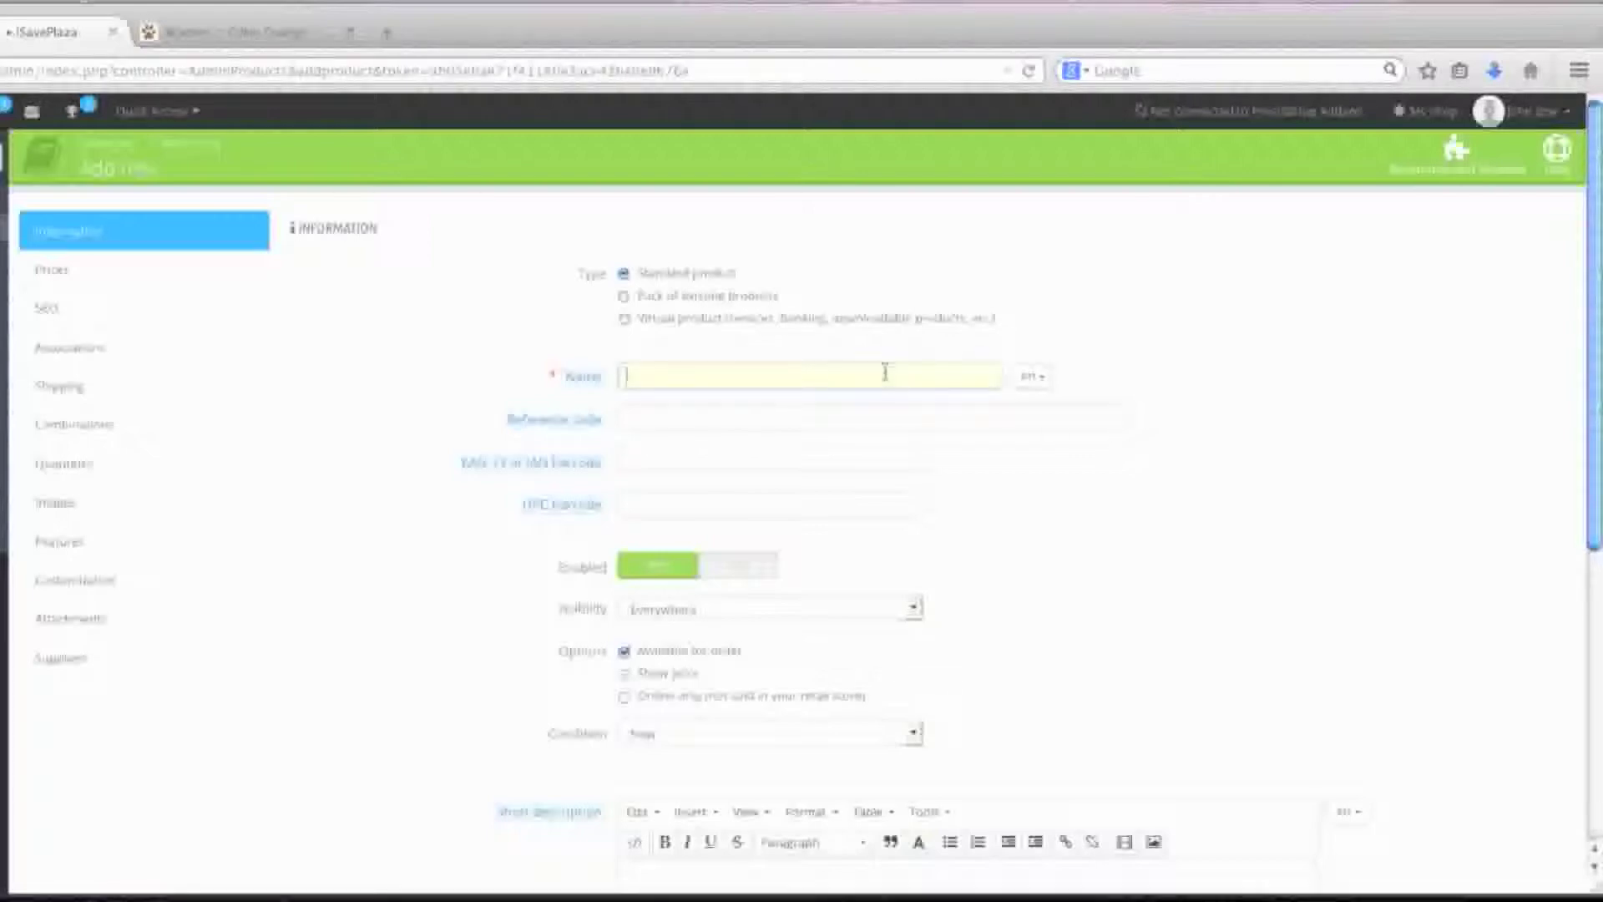
text(Summer Shorts)
click(1033, 376)
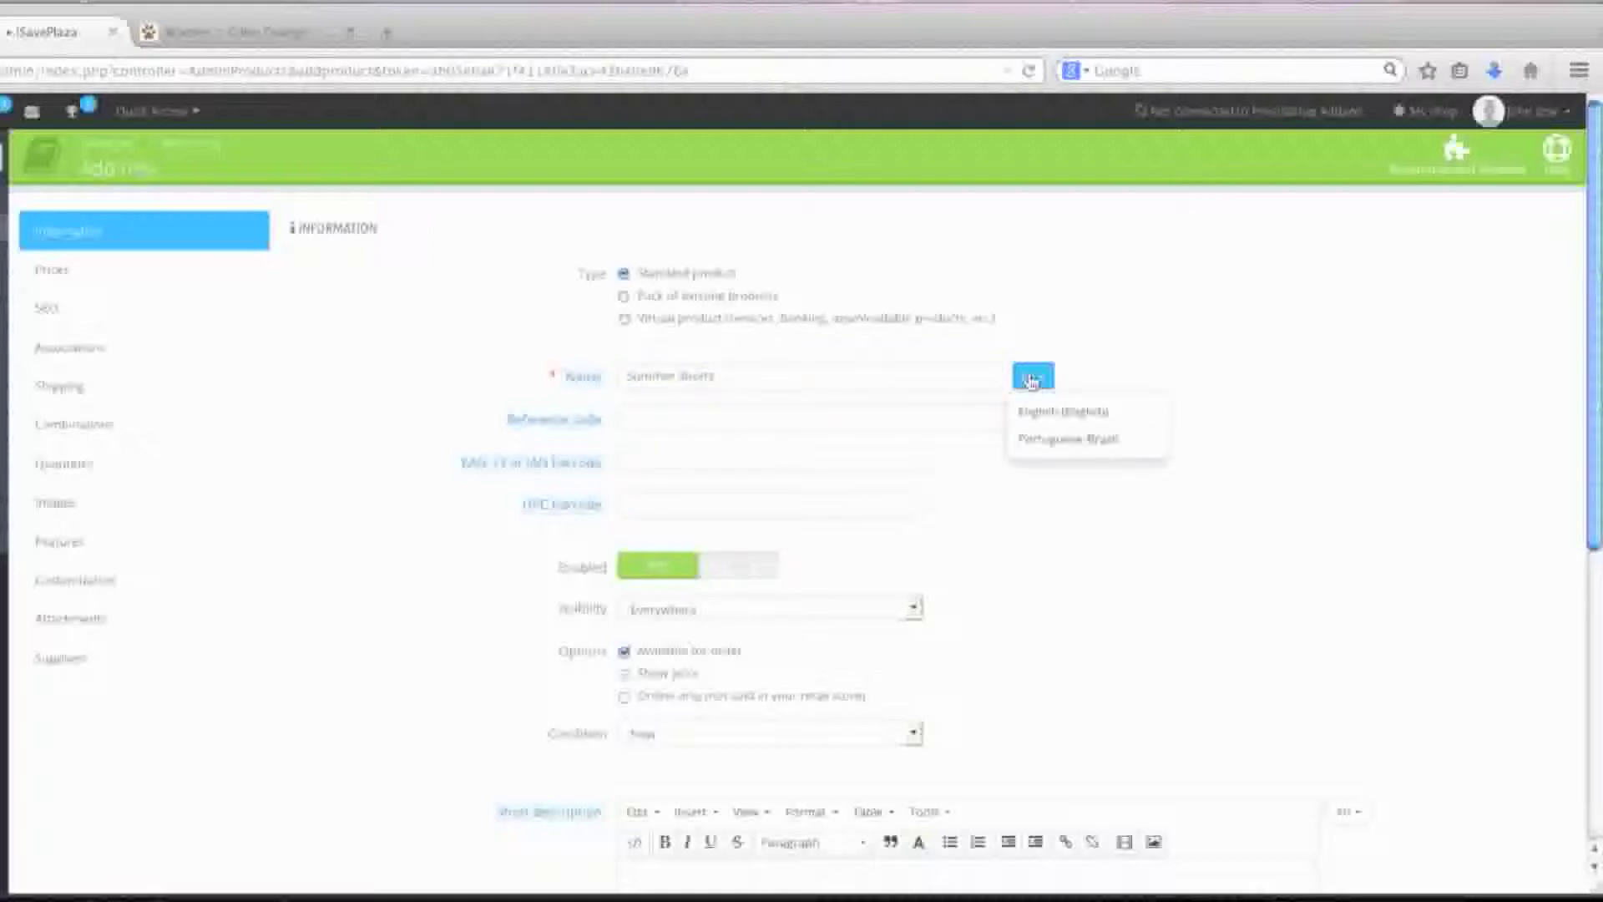
click(1040, 445)
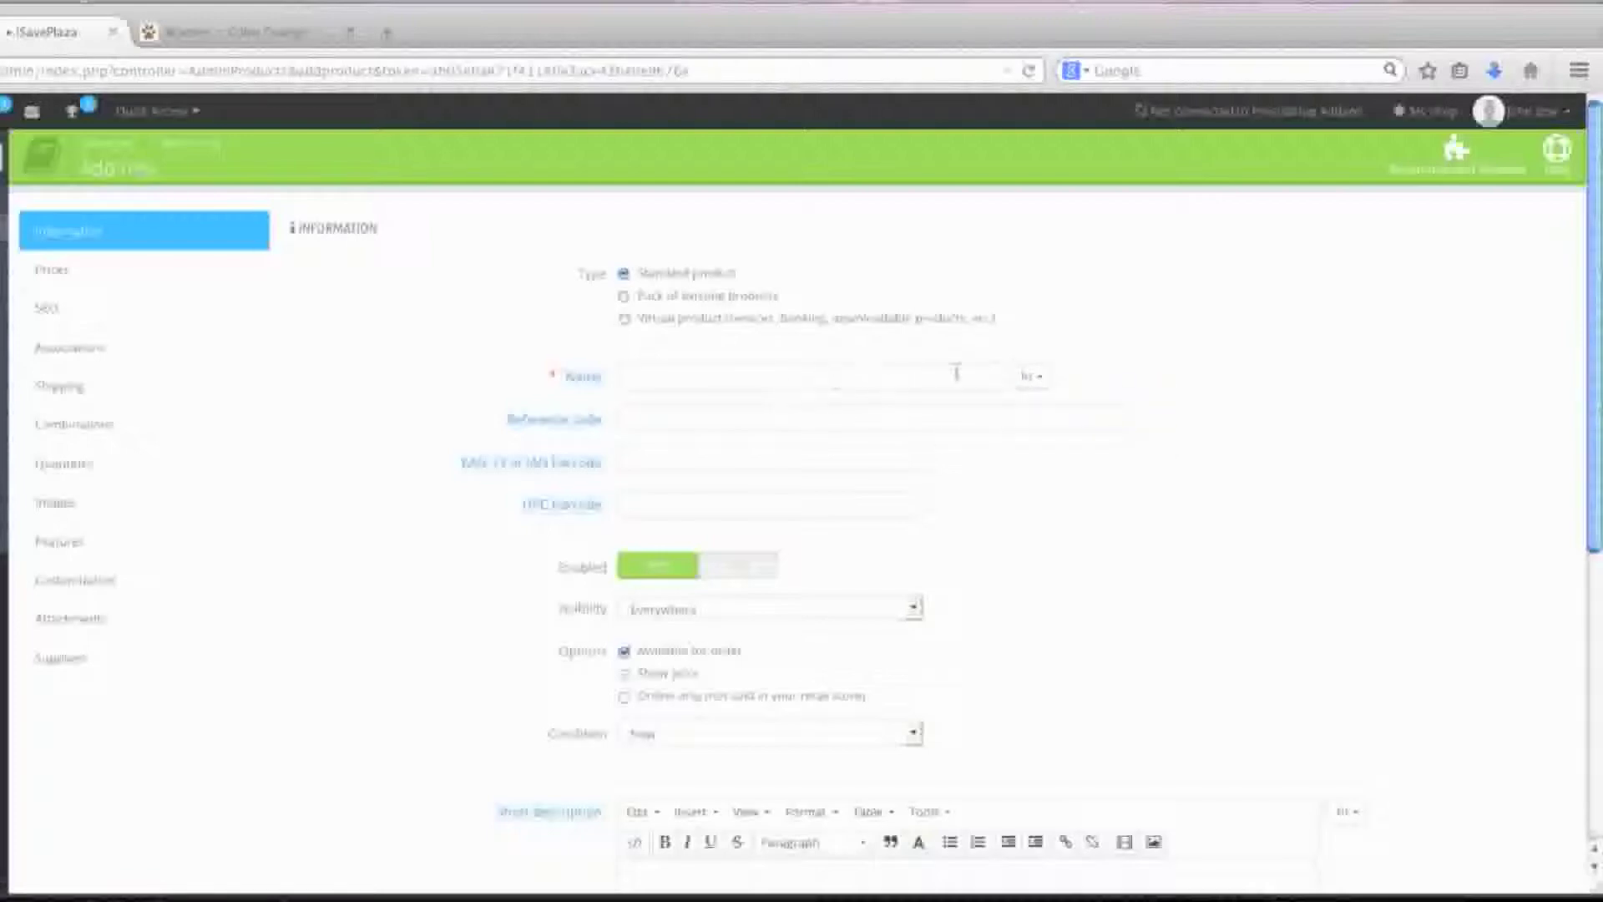
click(1049, 382)
click(1048, 409)
Enter short description "Summer shorts in denim or floral print." and description "Summer shorts in denim or floral print. This is the hottest look for the summer.".
scroll(973, 451, down, 3)
scroll(834, 401, up, 2)
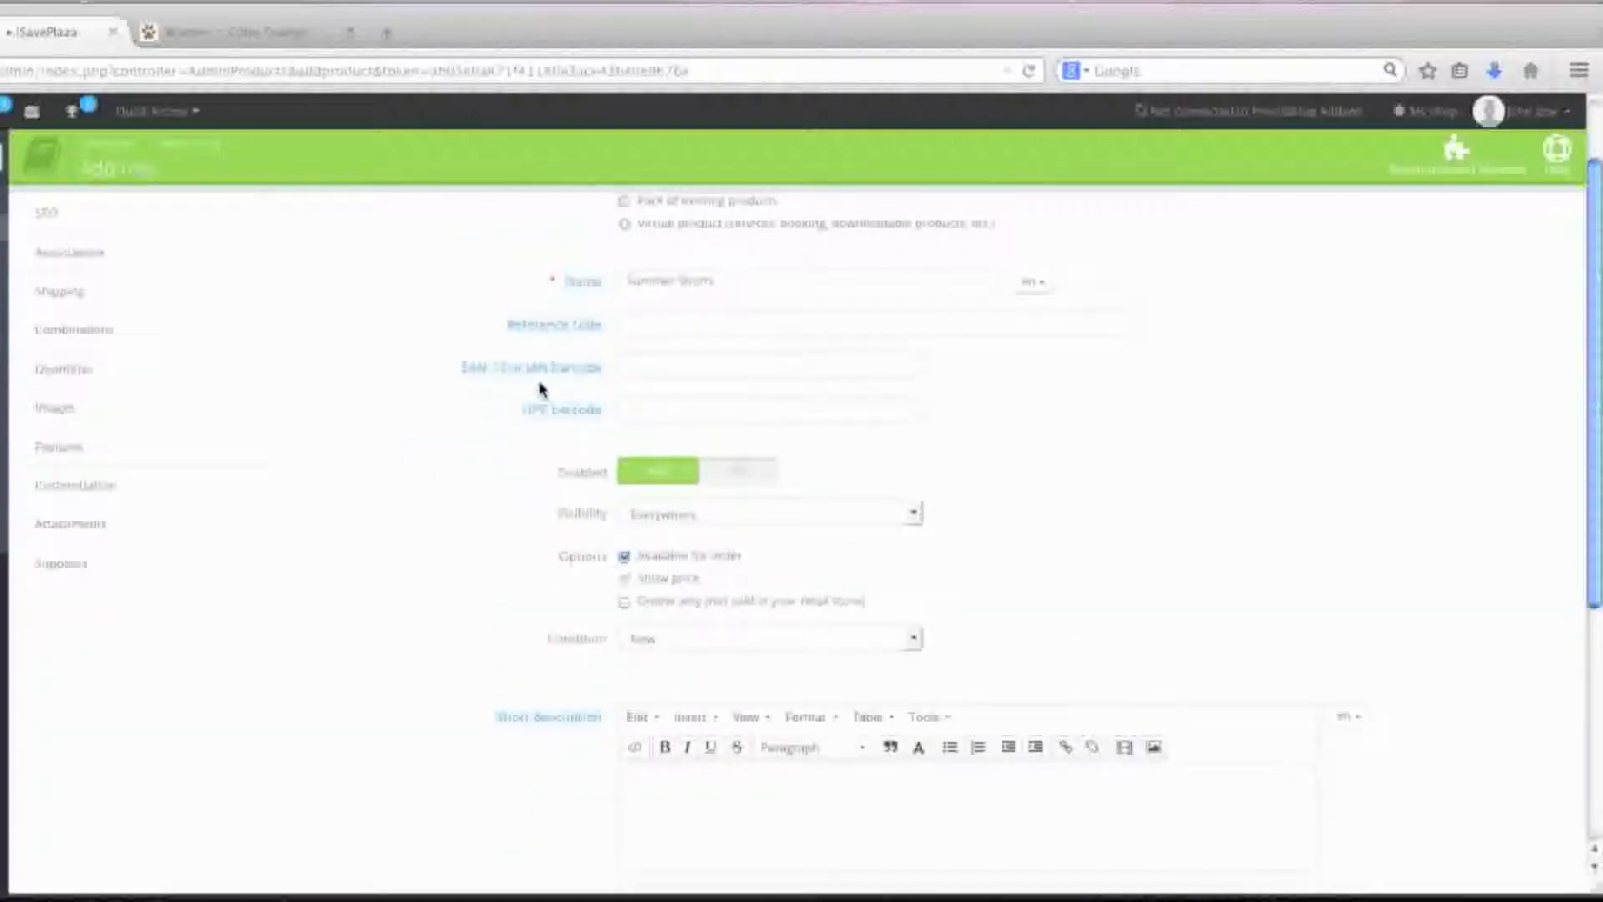
mouse_move(598, 422)
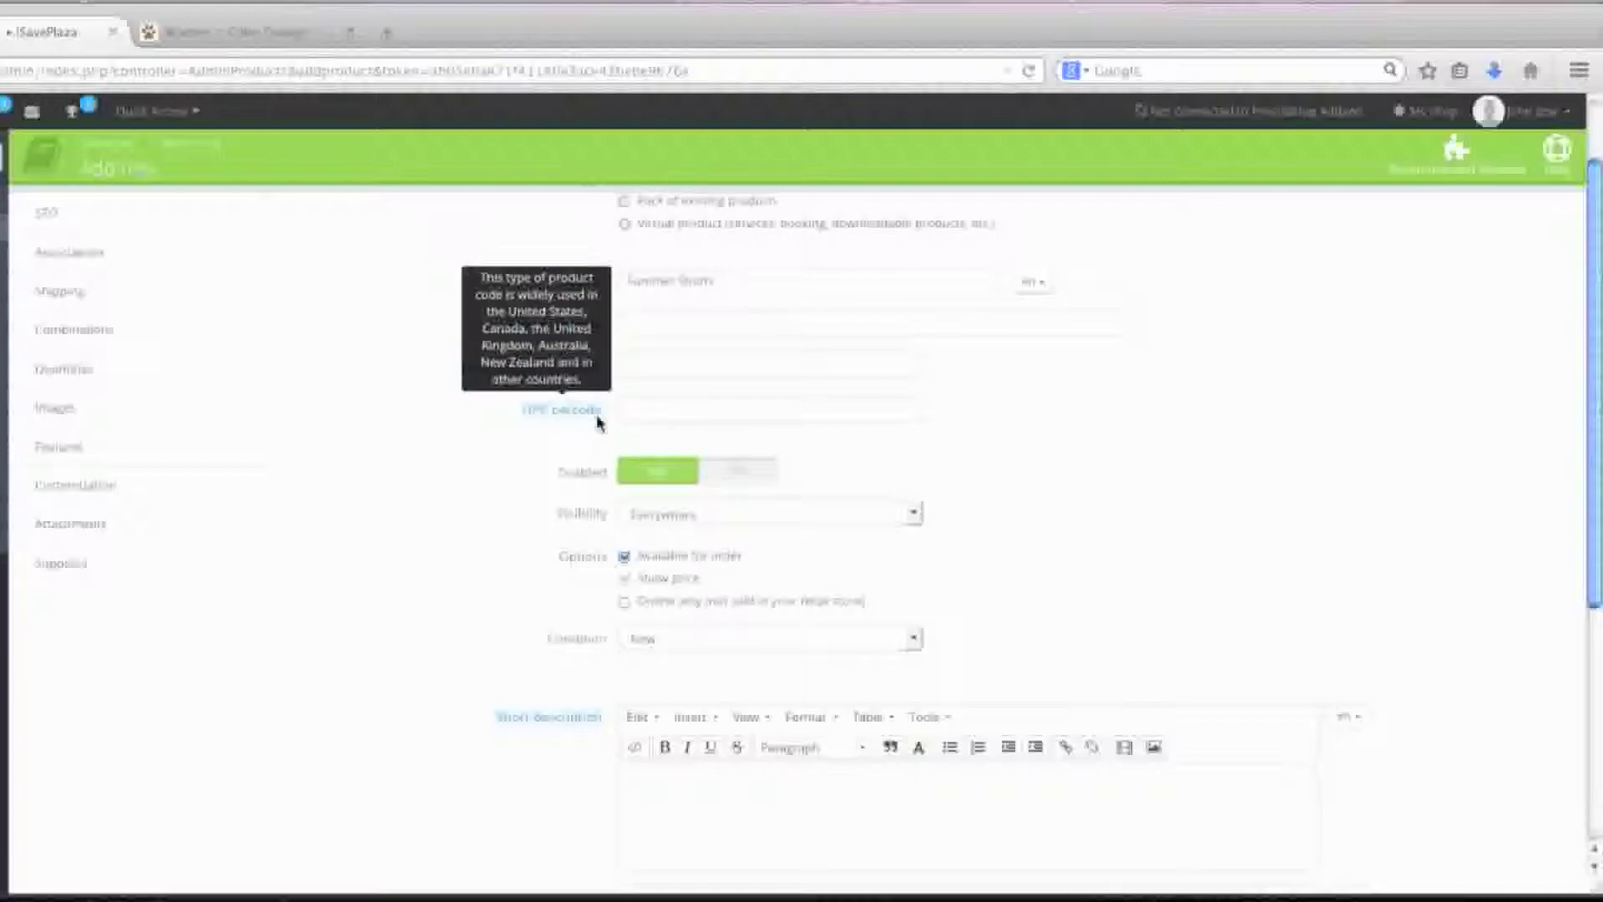
scroll(895, 437, down, 1)
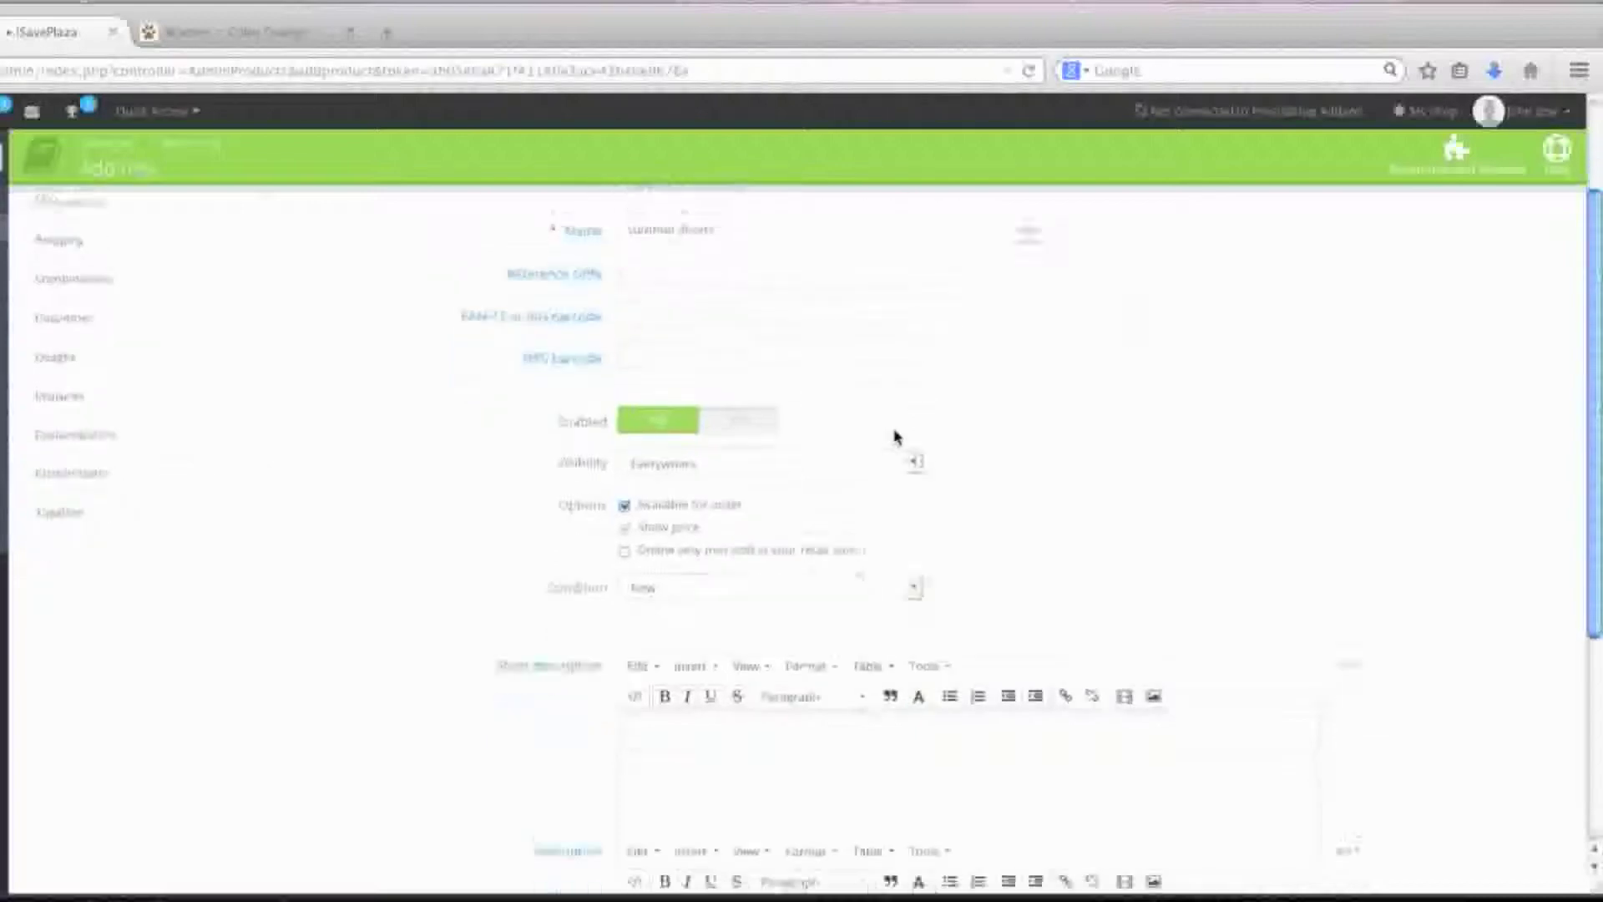
scroll(895, 437, down, 1)
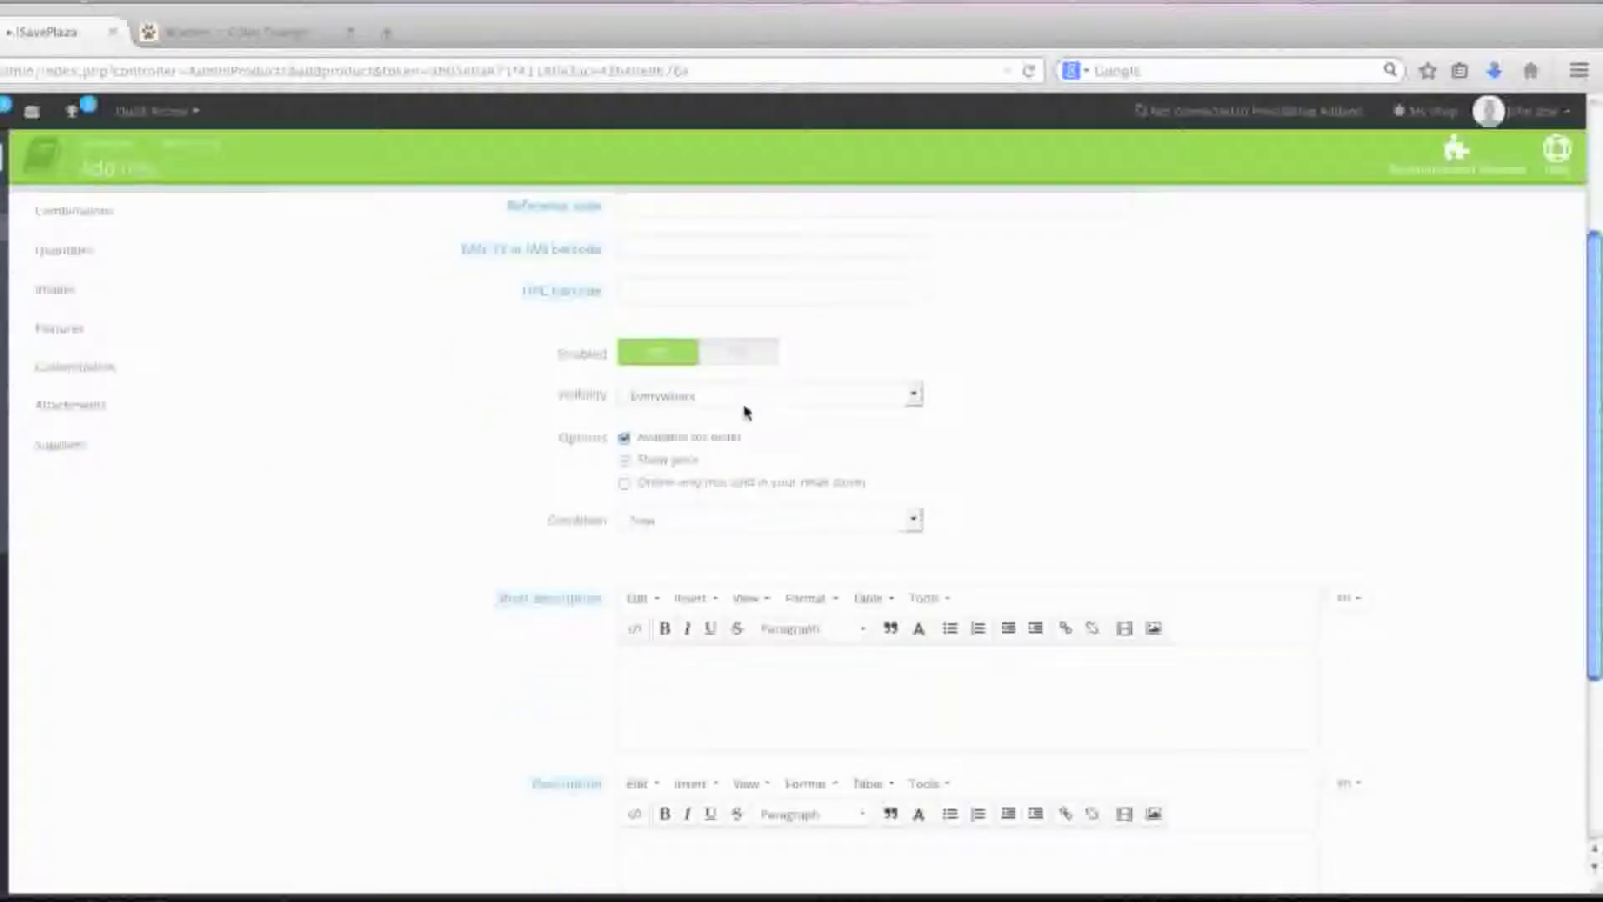
scroll(900, 458, down, 4)
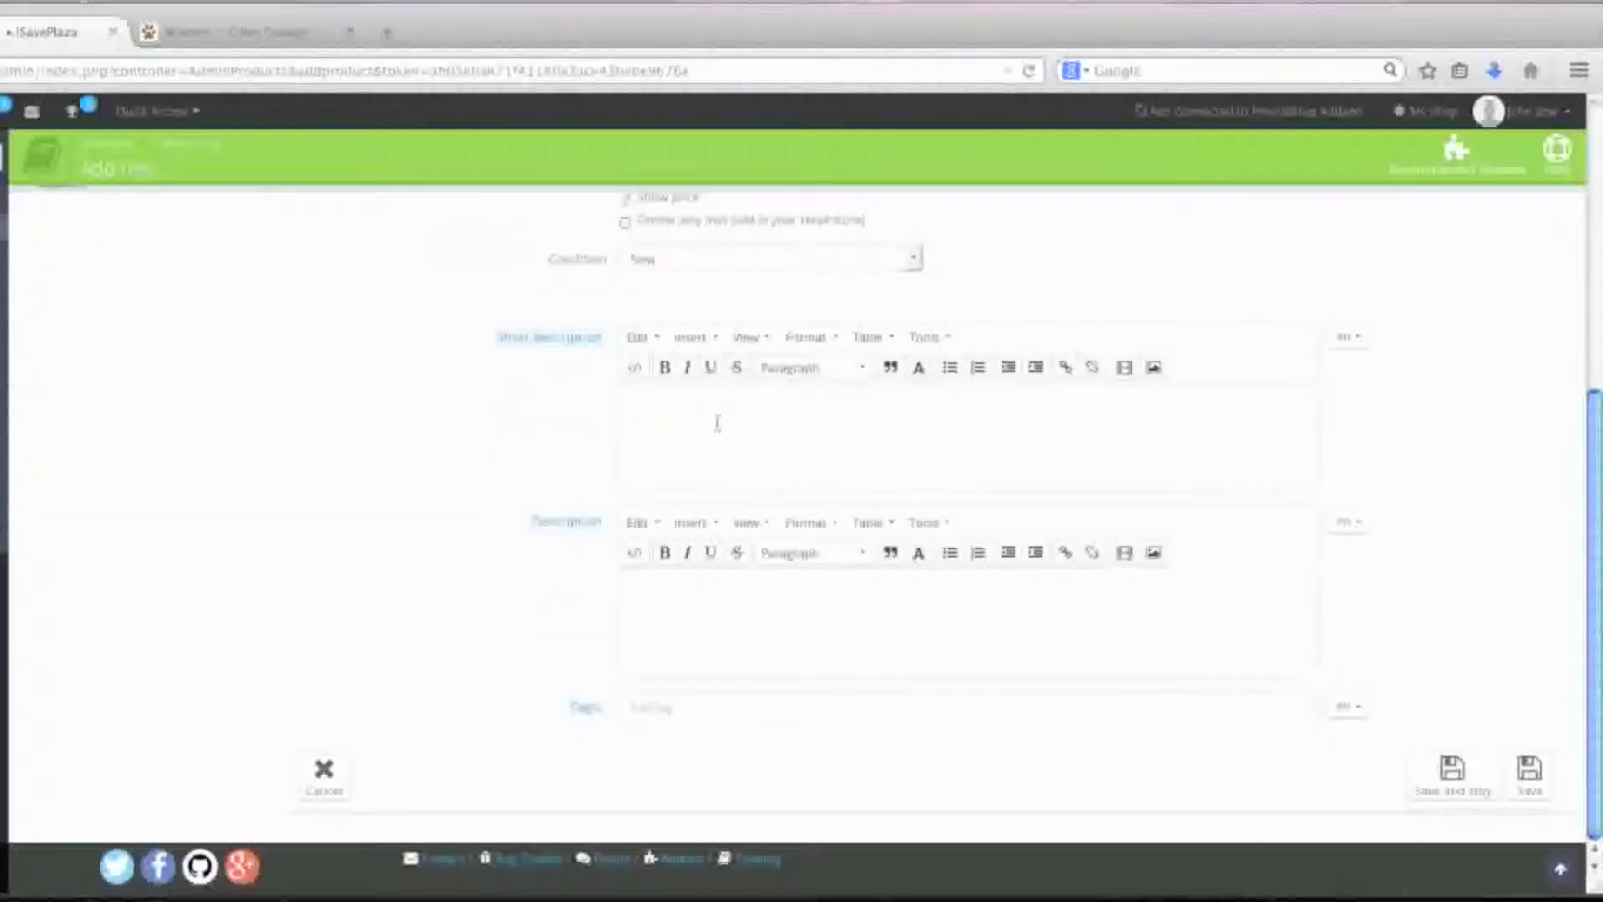
text(Summer shi)
text(rts in denim ro)
text( flo)
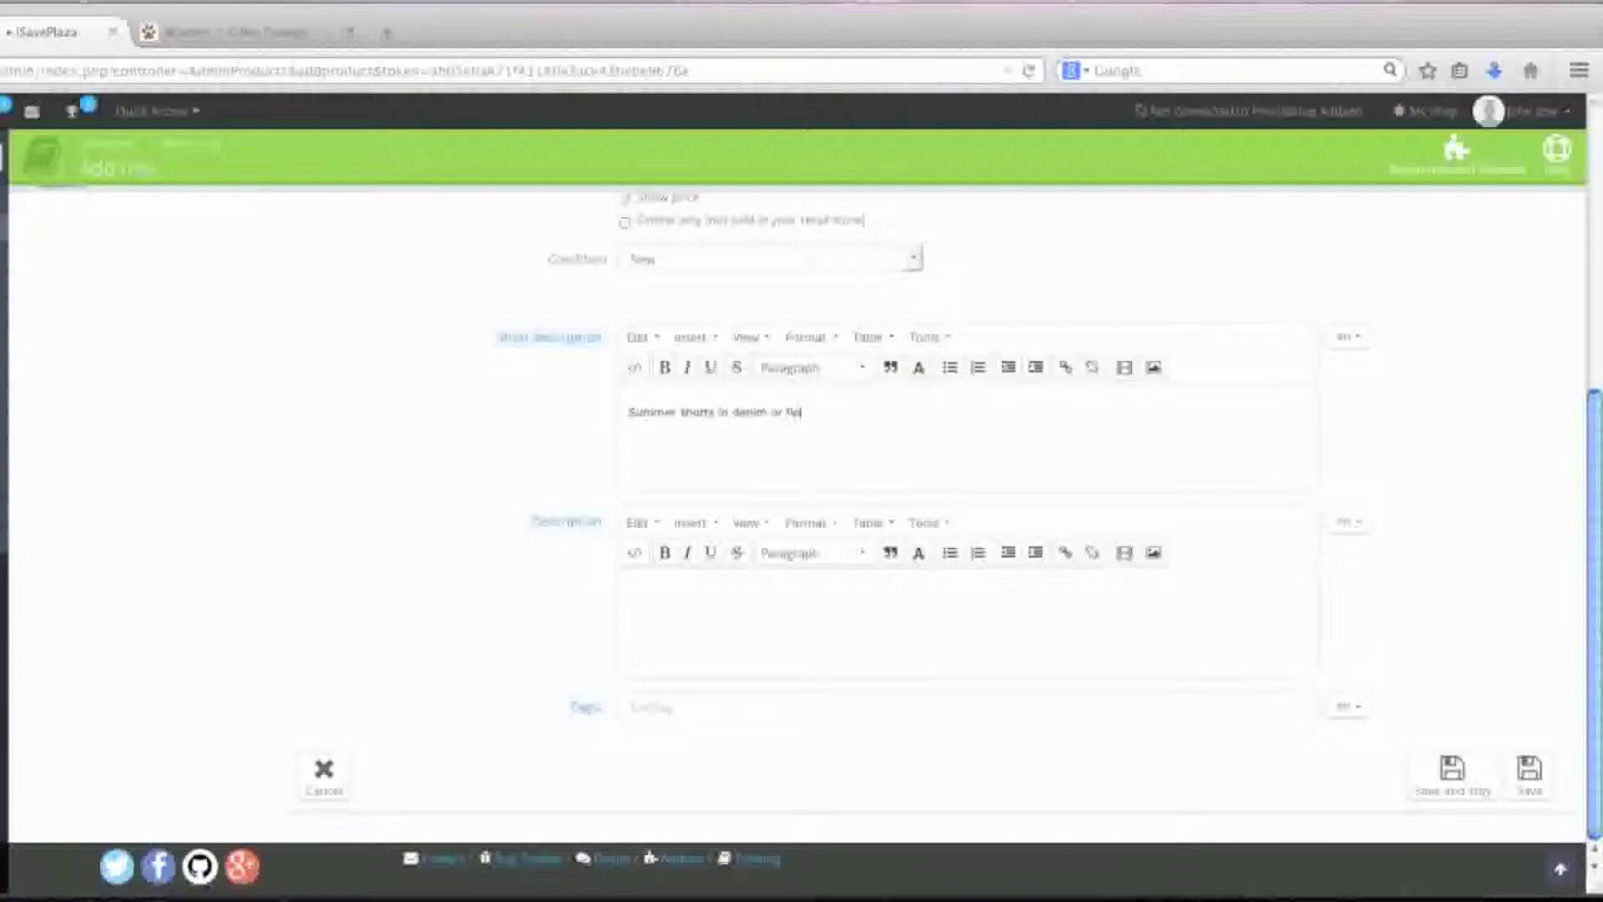
text(ral print.)
text(Summer shorts in denim or floral print. This is the hottest look for the summer.)
Add the tags "summer shorts", "floral shorts" and "denim shorts", and save the product while staying in its editor.
click(681, 705)
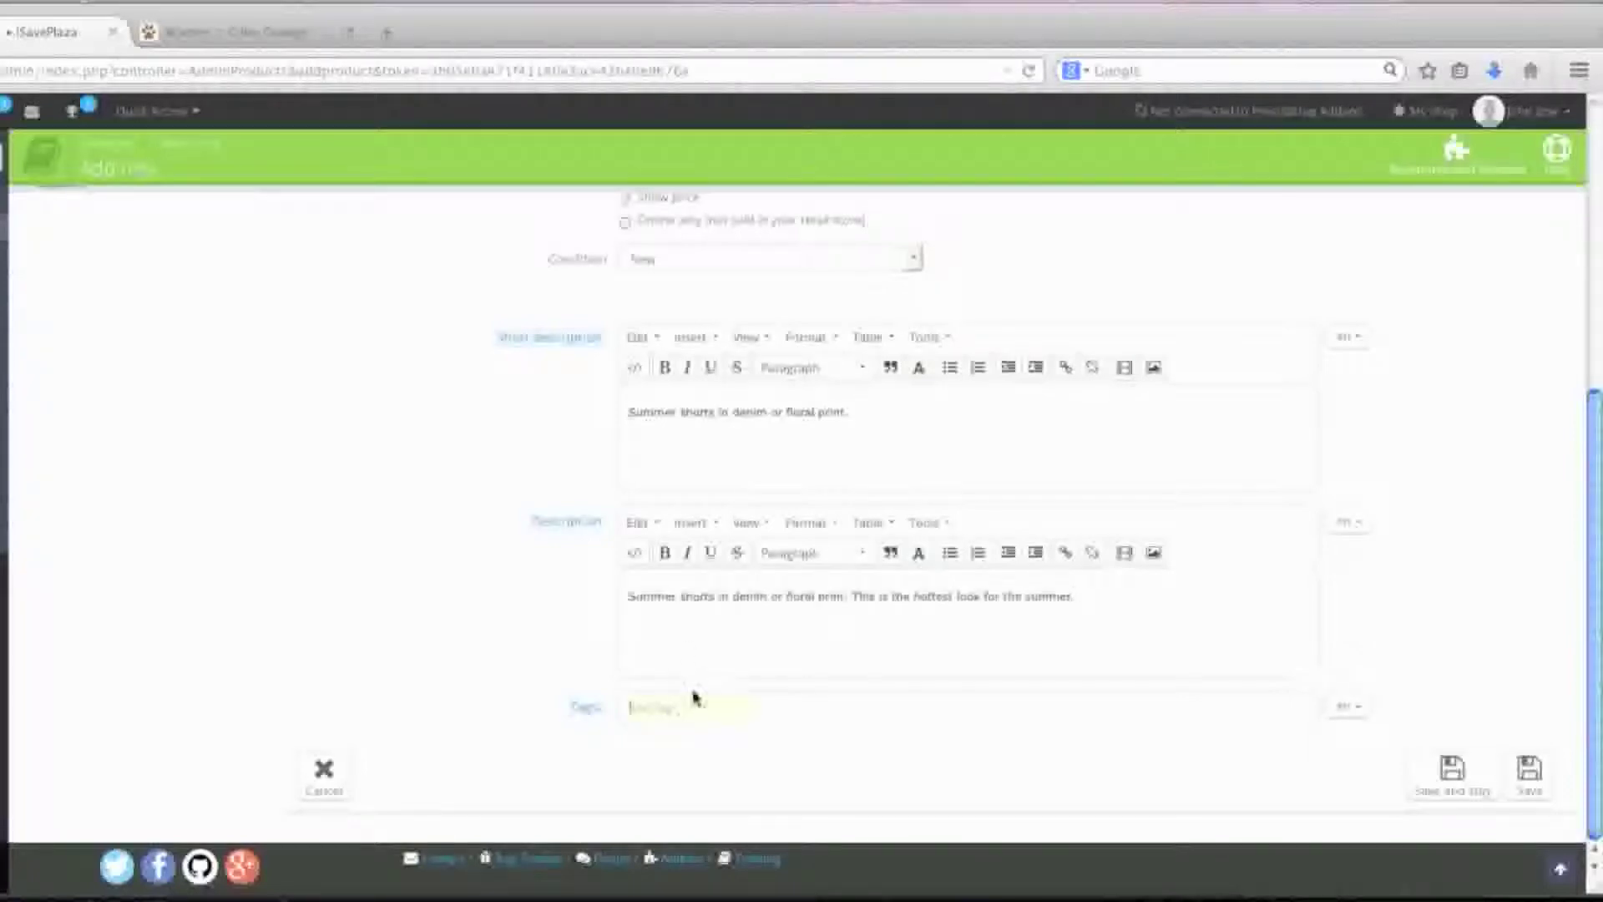
text(summer shorts)
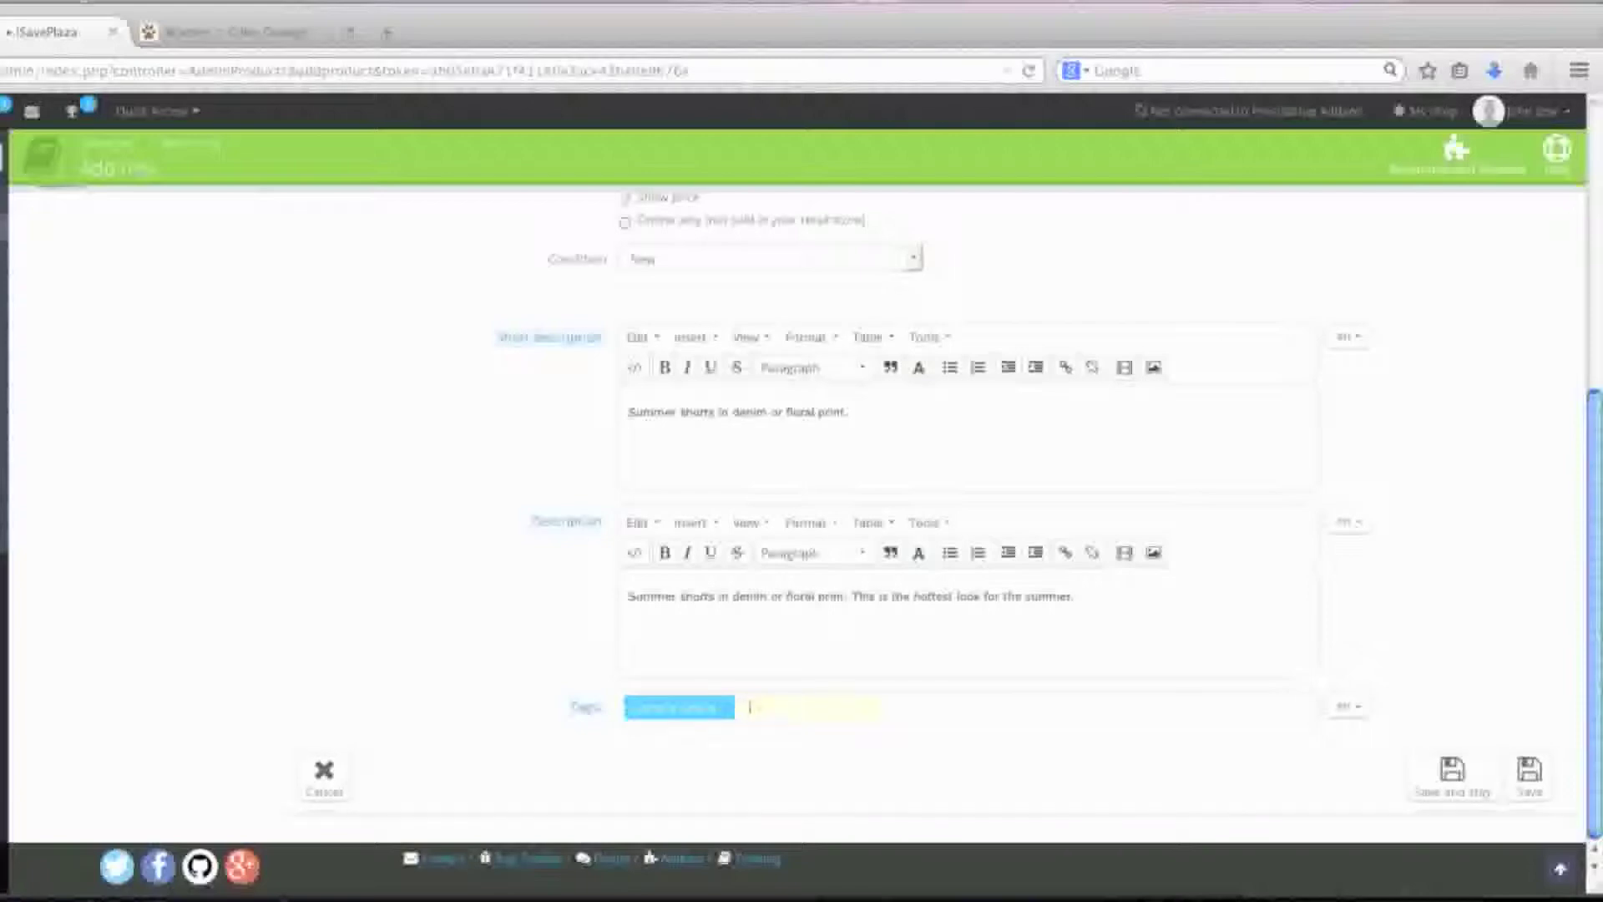
text(,floral shorts,denim sh)
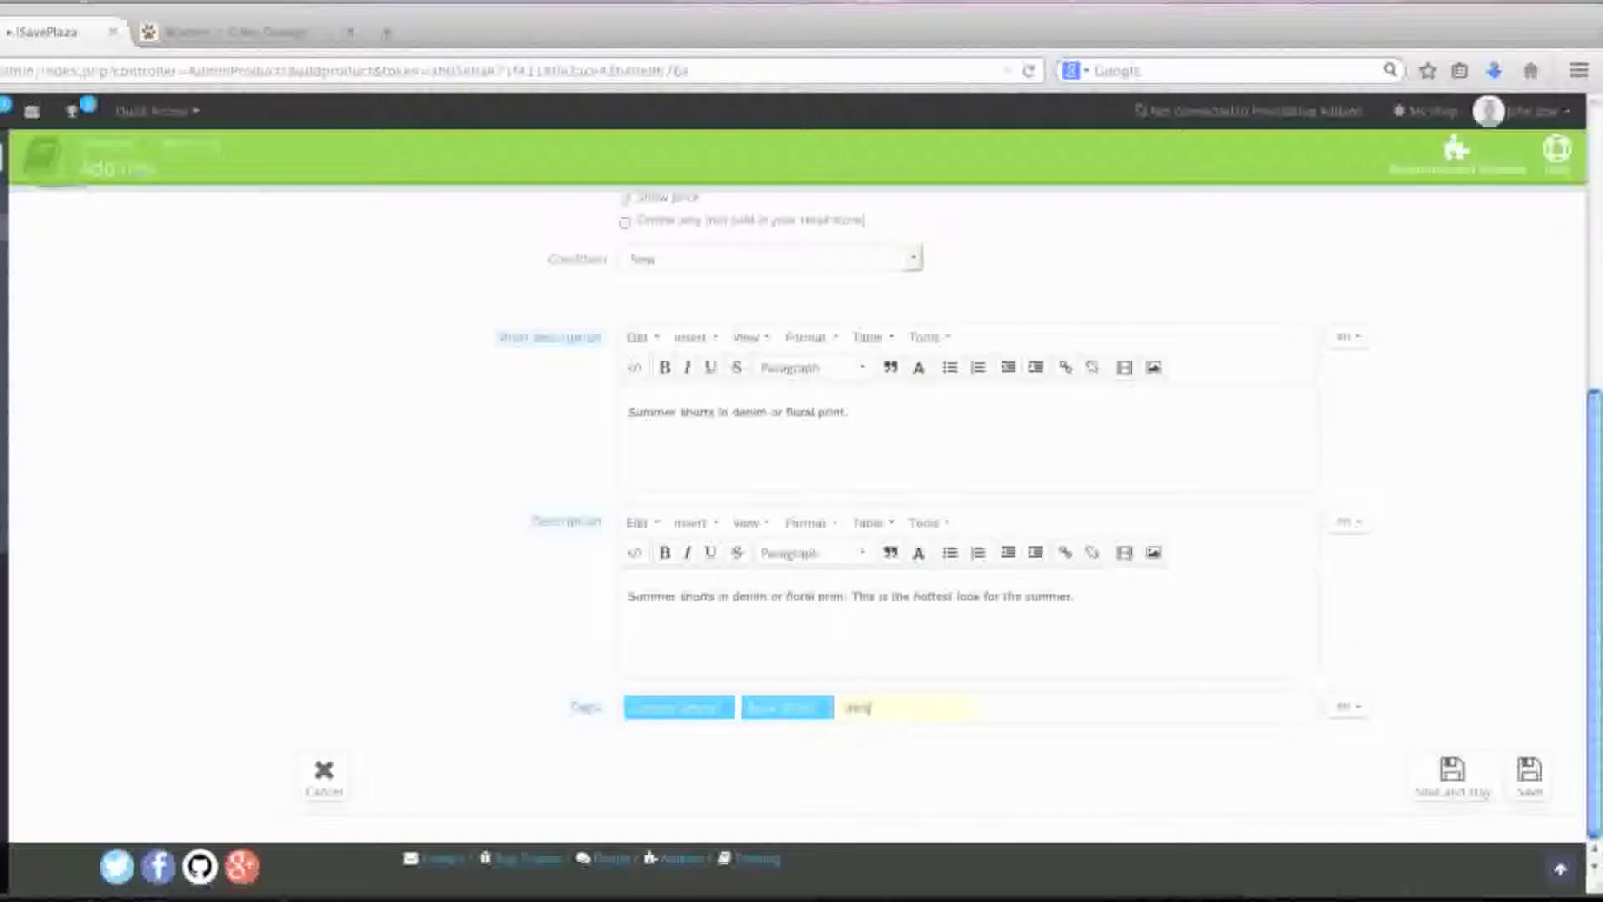
text(io)
key(BackSpace)
key(BackSpace)
text(orts,)
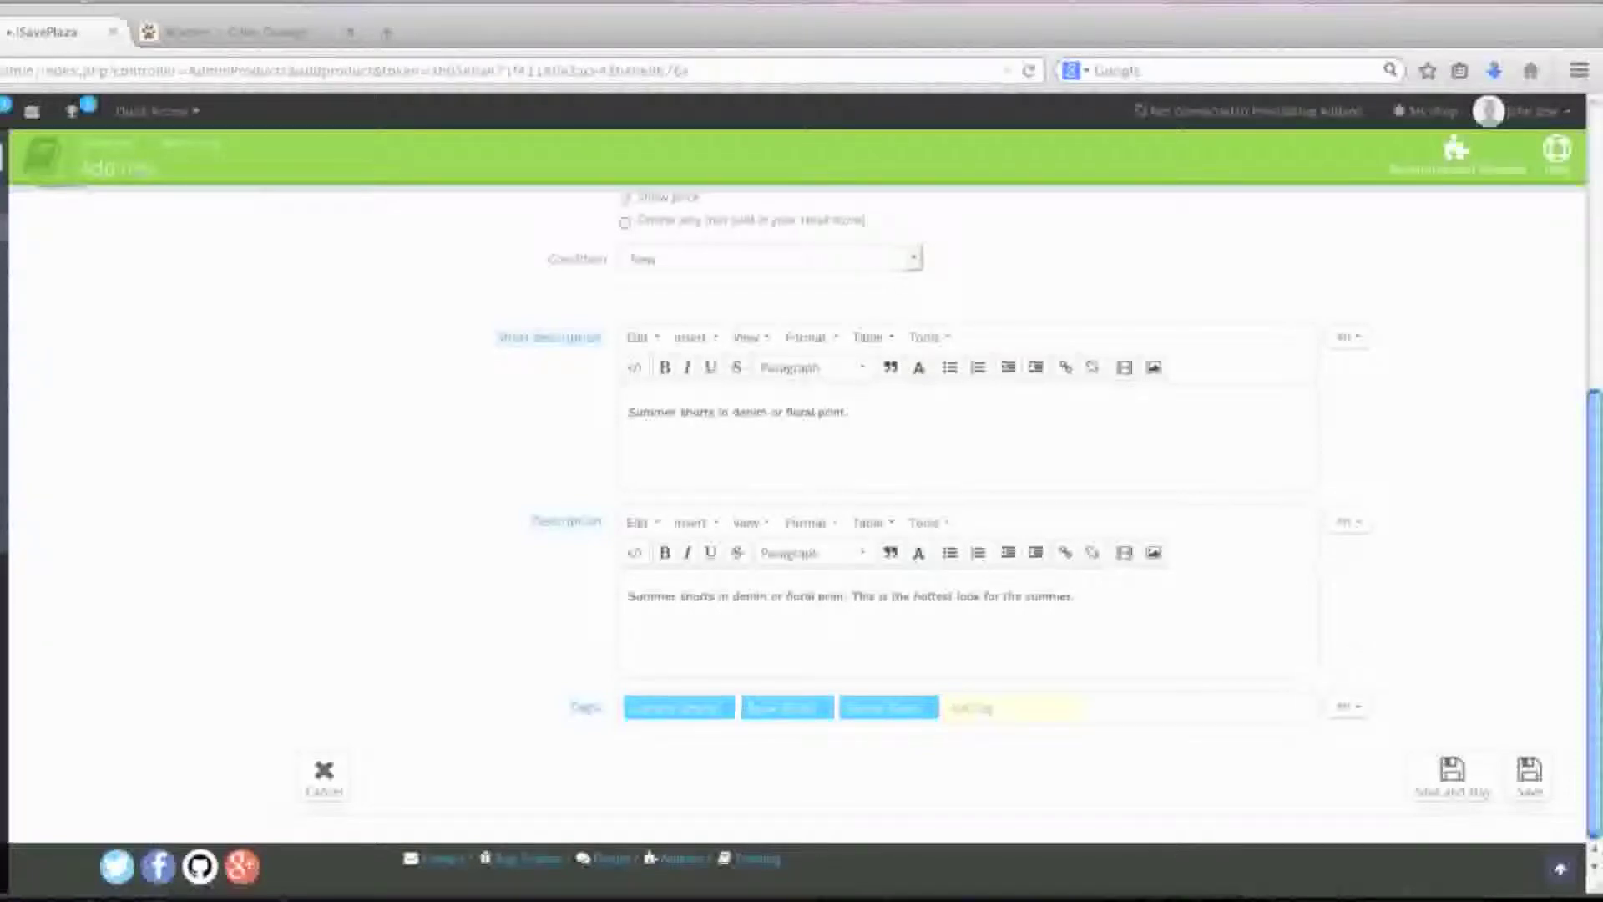
click(1452, 772)
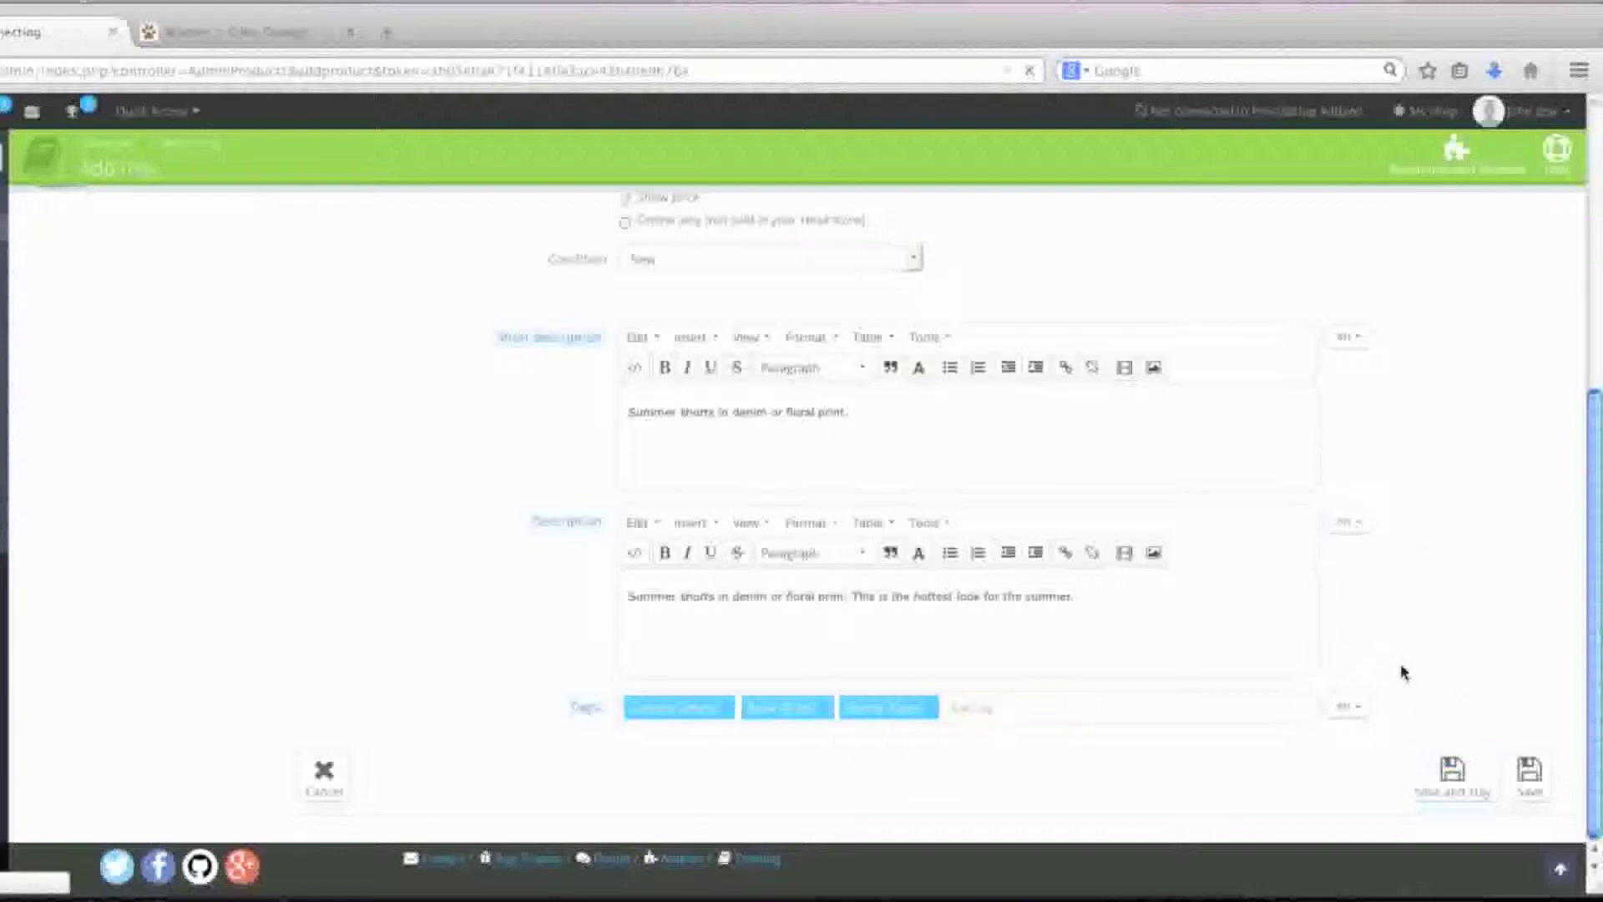
Set the product's retail price to 19.000000 with the No Tax rule and save while staying in the editor.
click(169, 339)
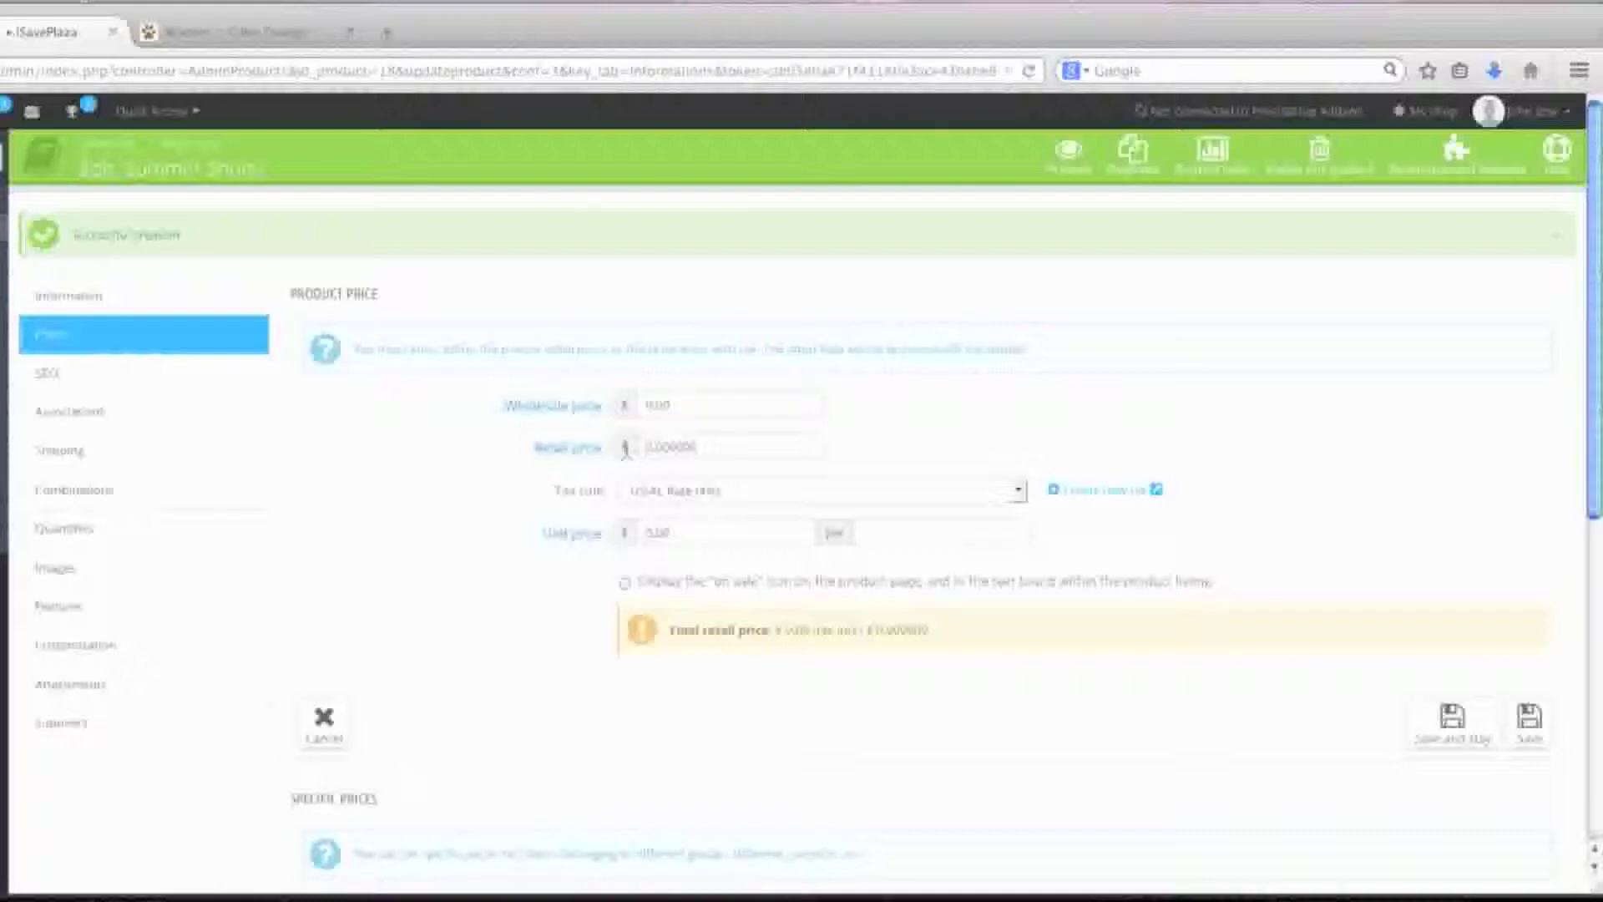
click(647, 448)
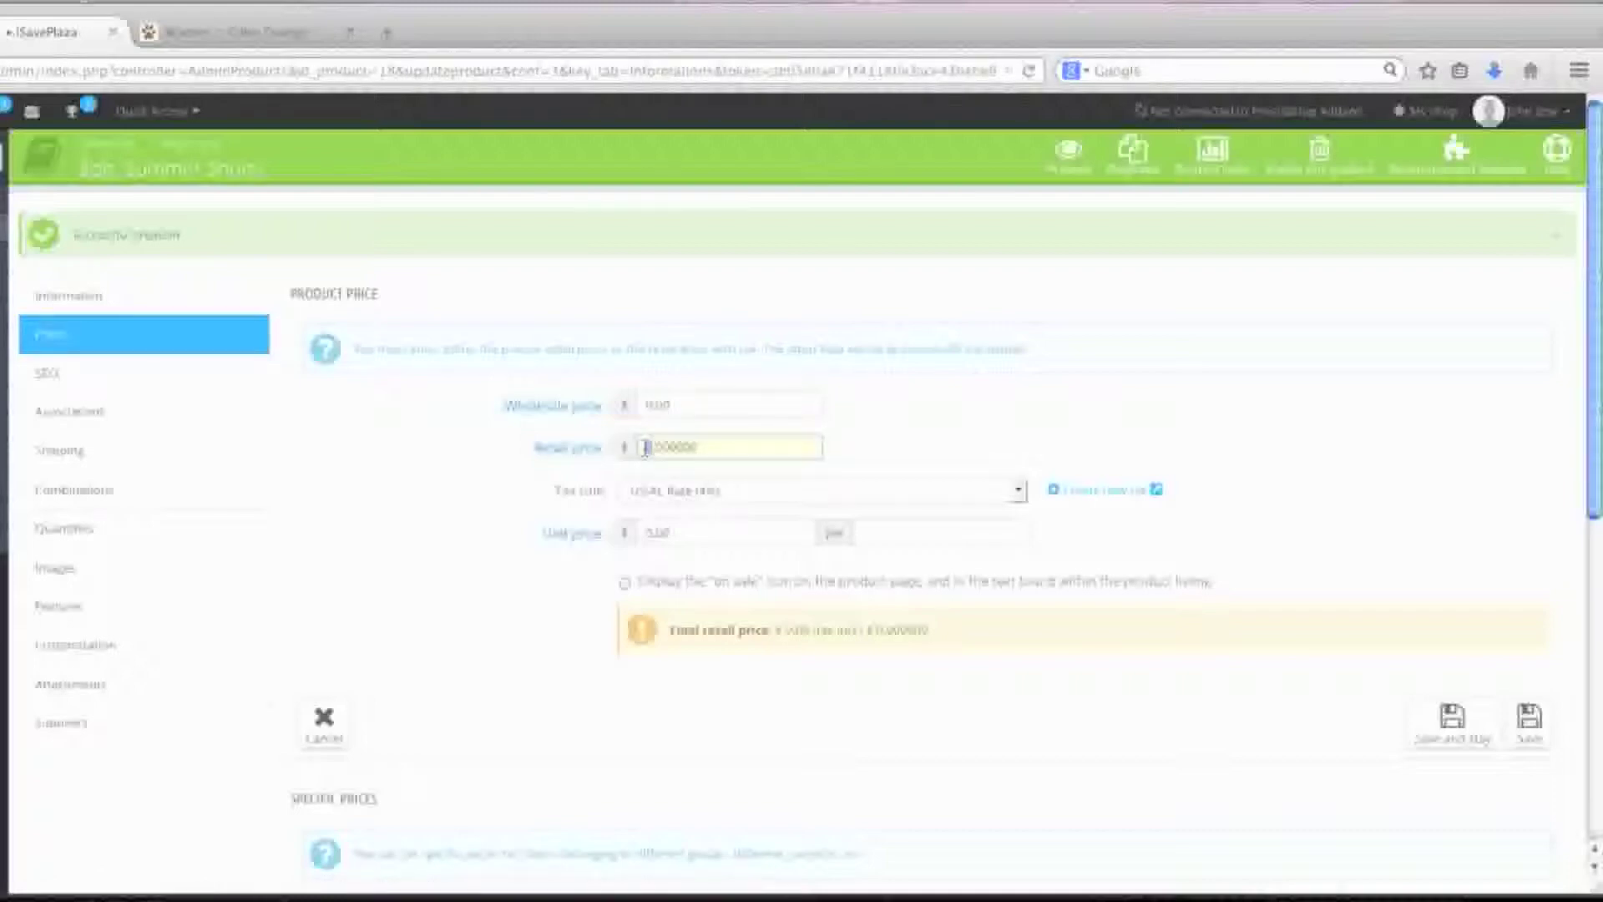
text(19)
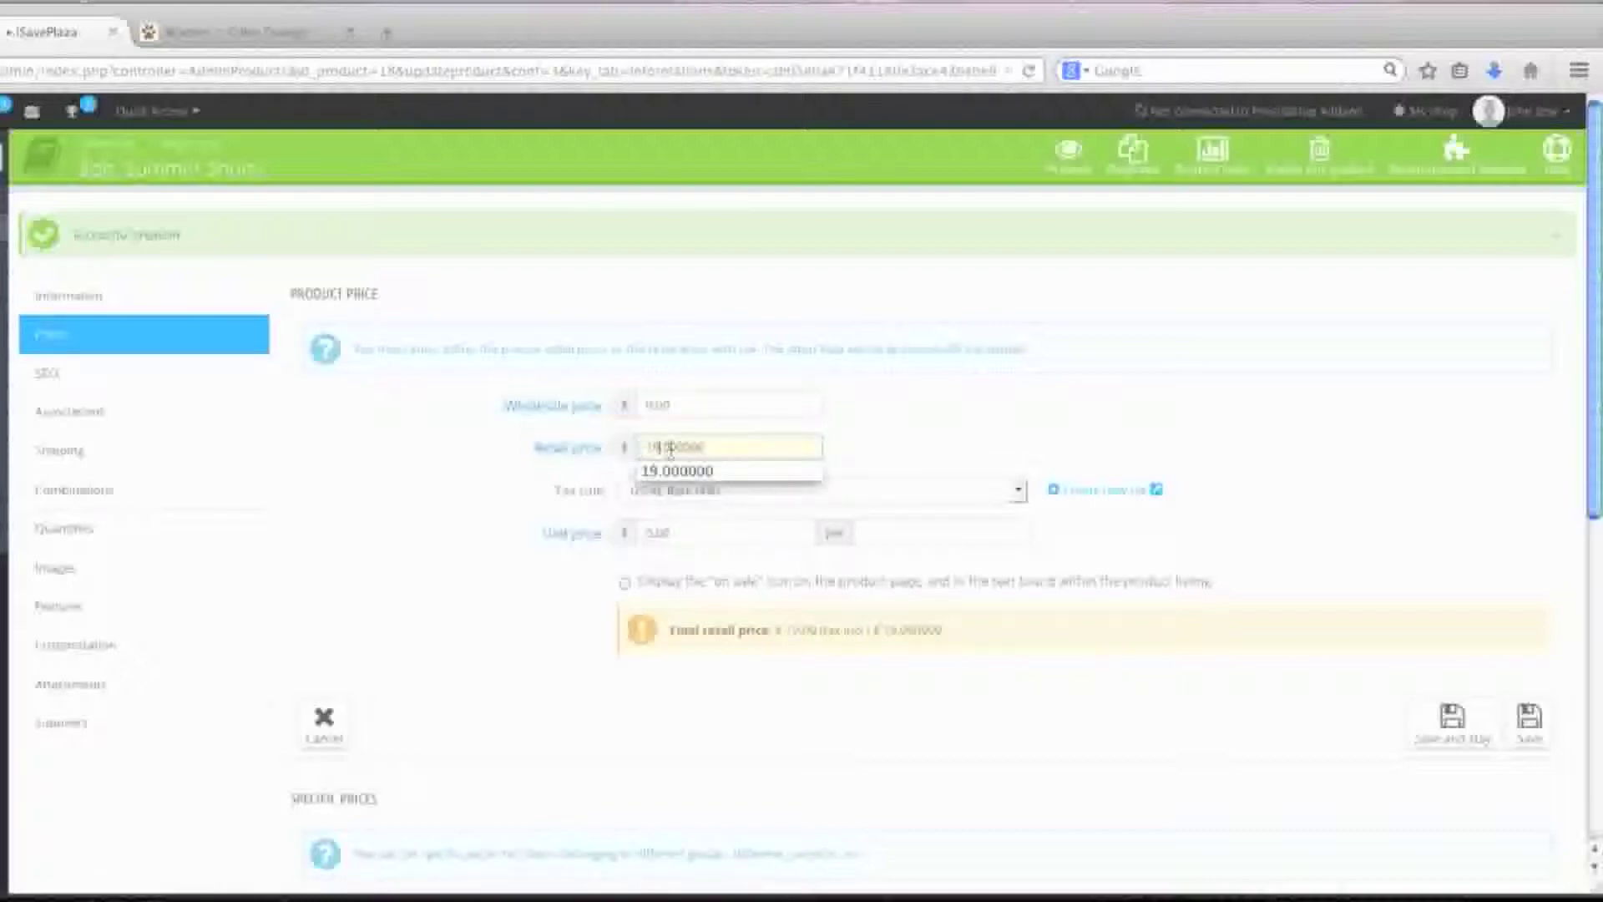
click(785, 473)
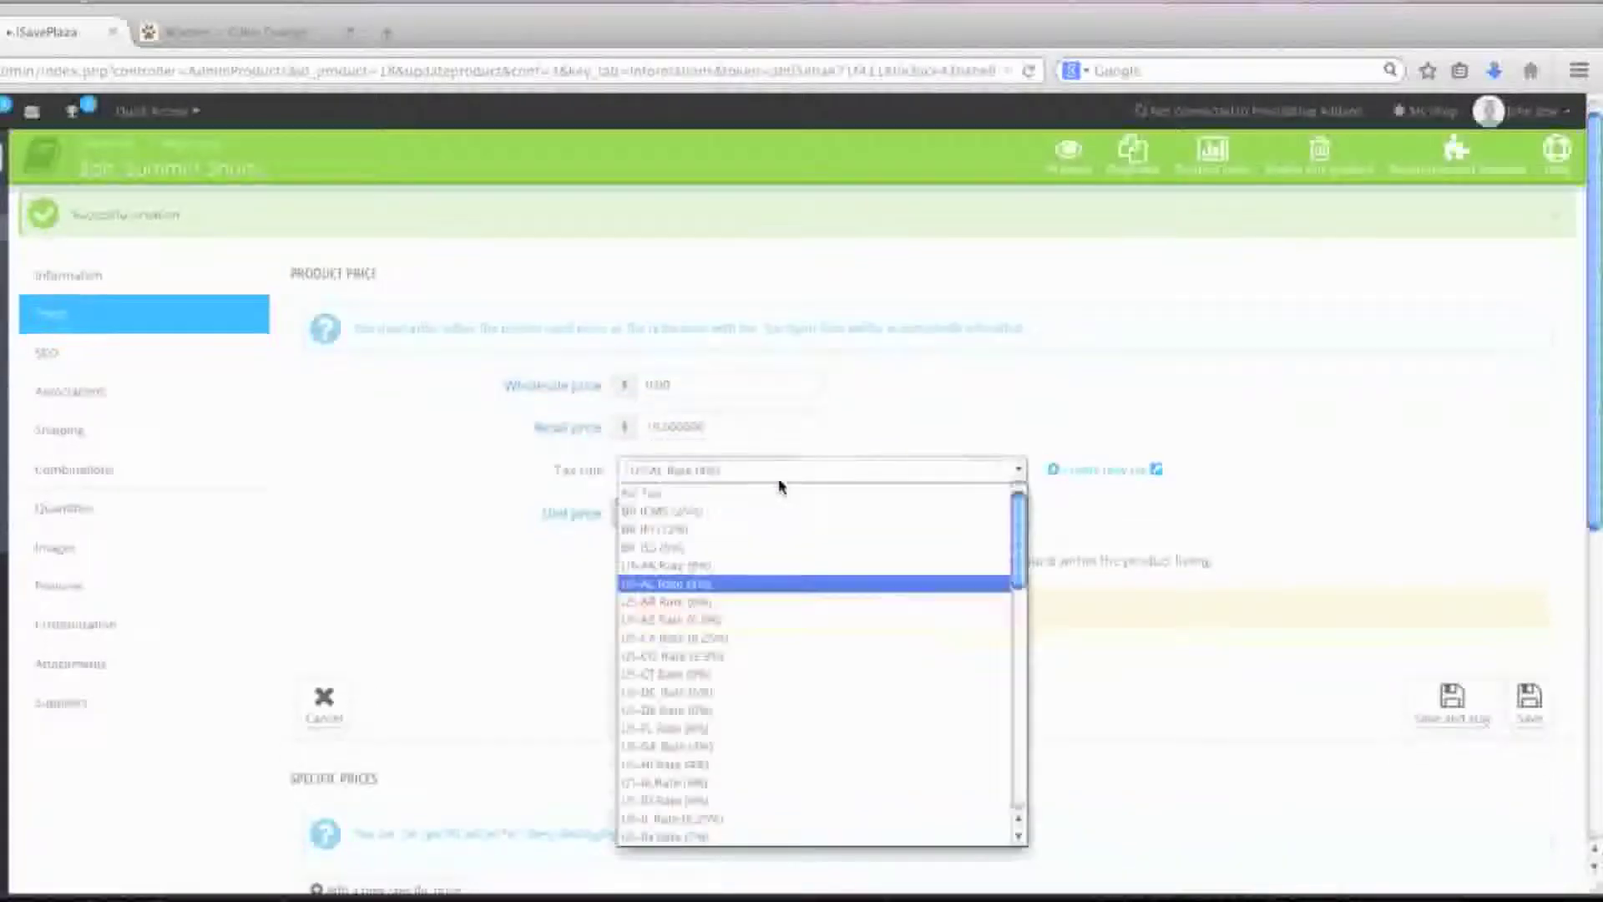
click(731, 494)
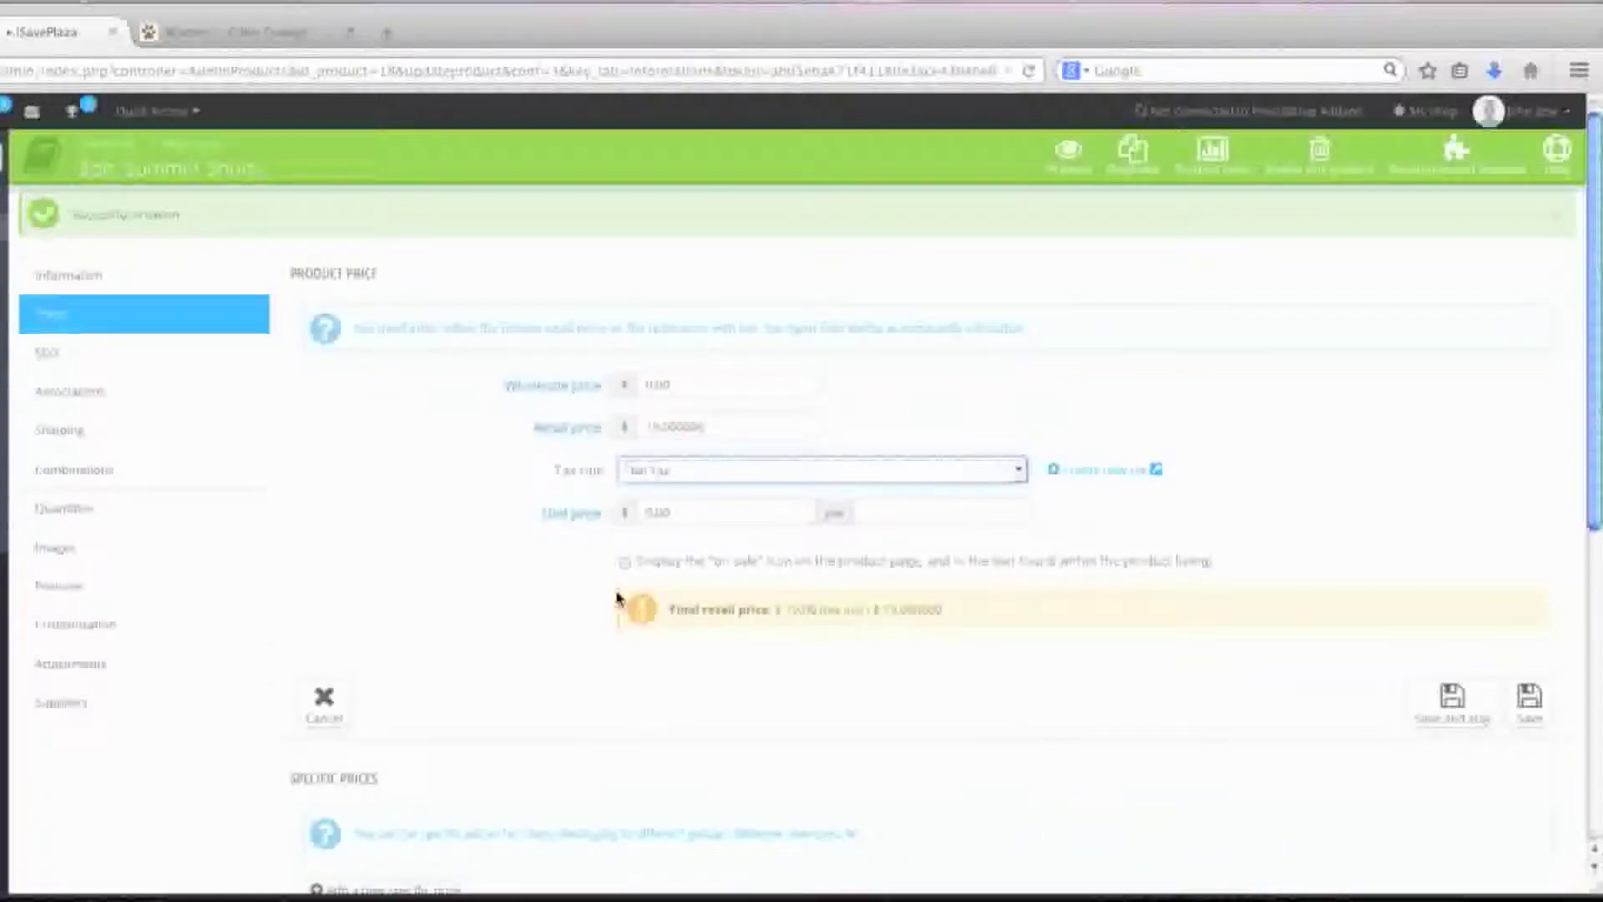
click(1460, 712)
Enter the SEO meta description "Floral or denim shorts for sale" and save while staying in the editor.
click(219, 381)
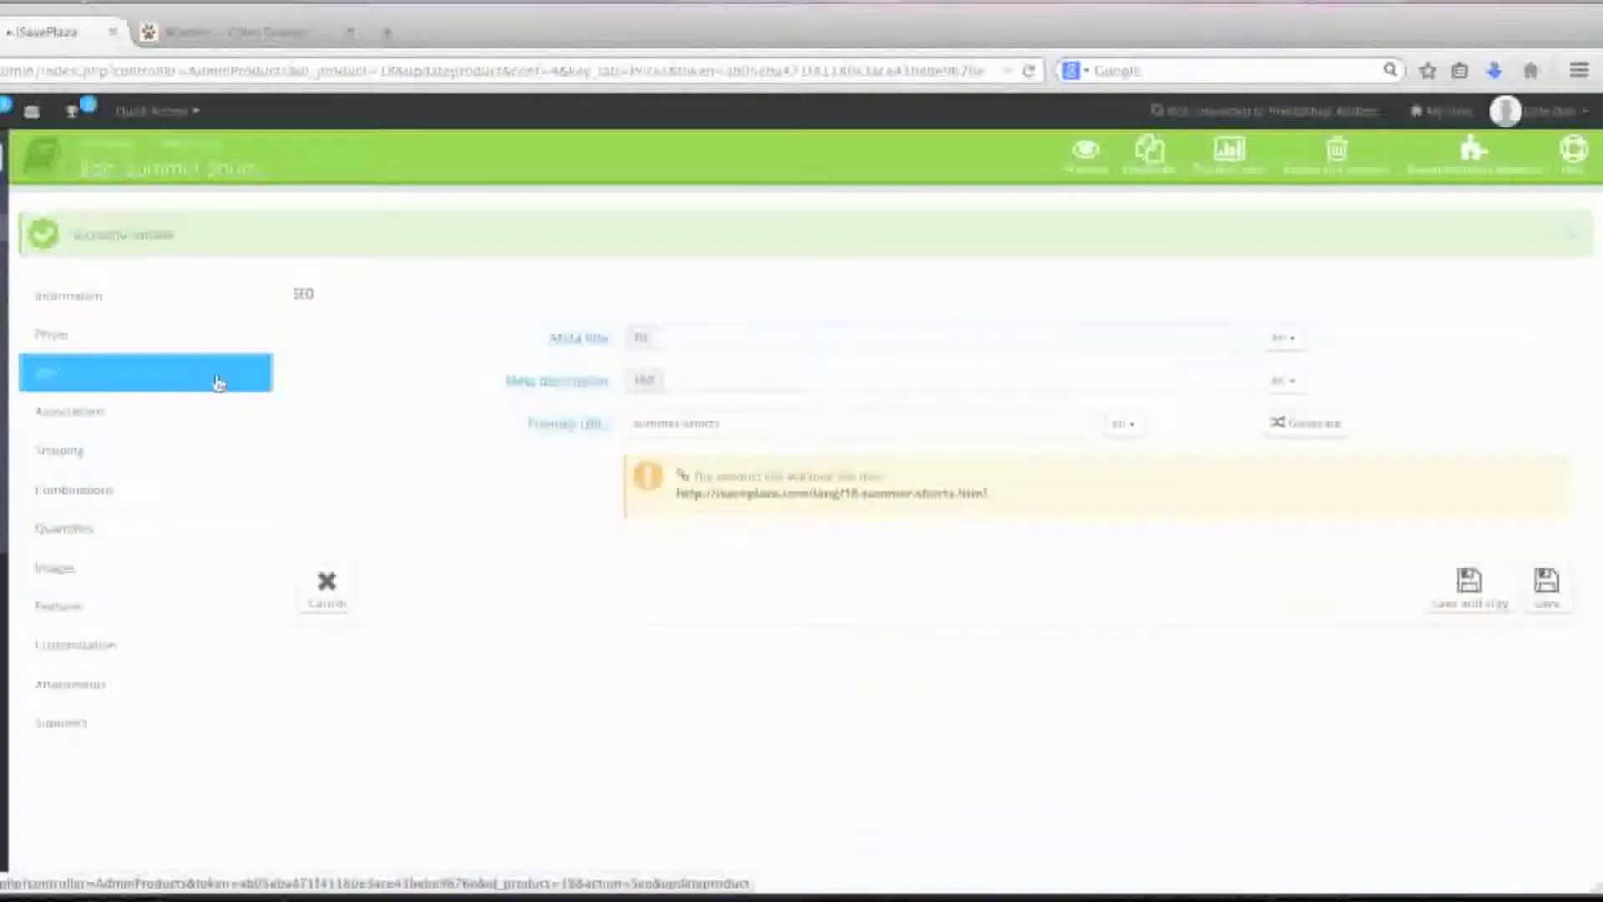
click(709, 378)
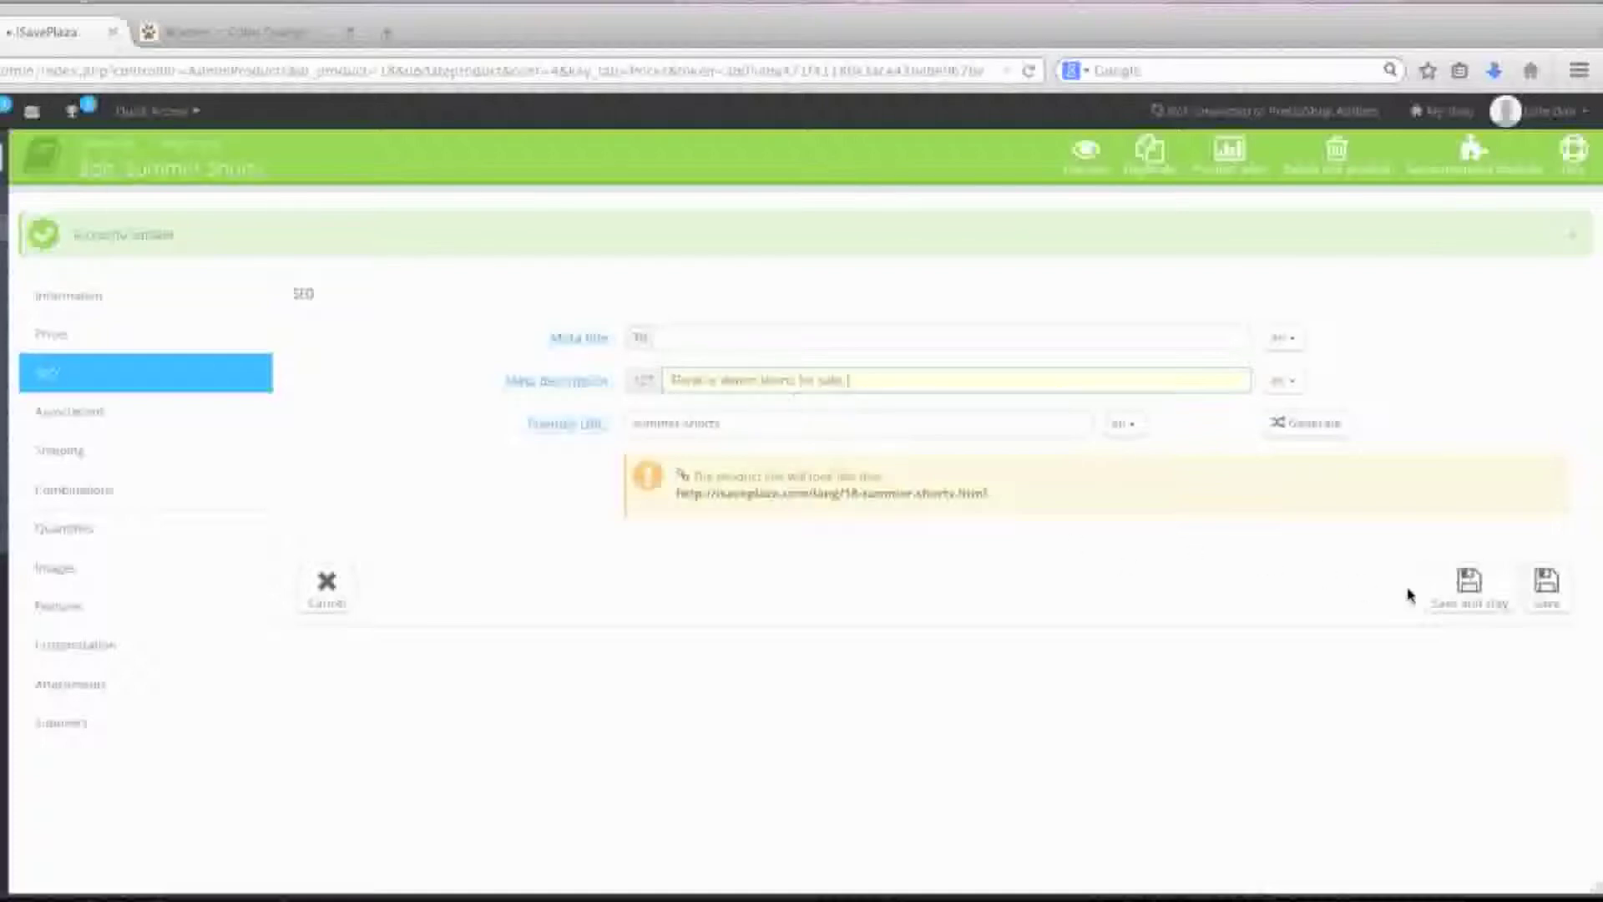
click(1468, 588)
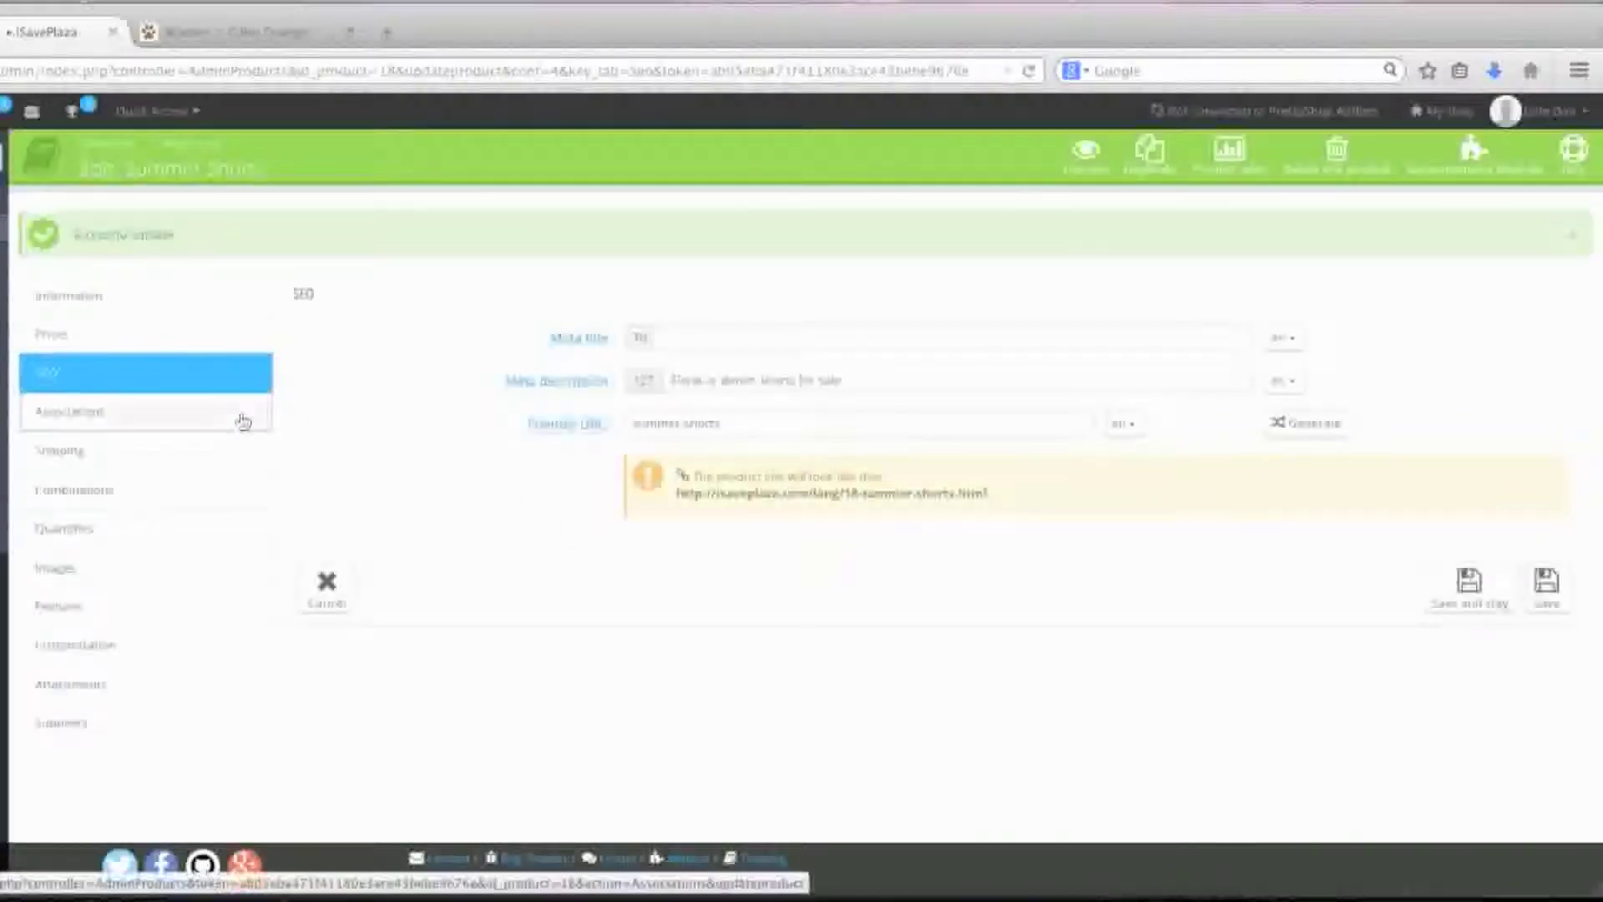
Associate the product with the Women category, set Women as its default category, and save while staying in the editor.
click(242, 419)
click(1150, 347)
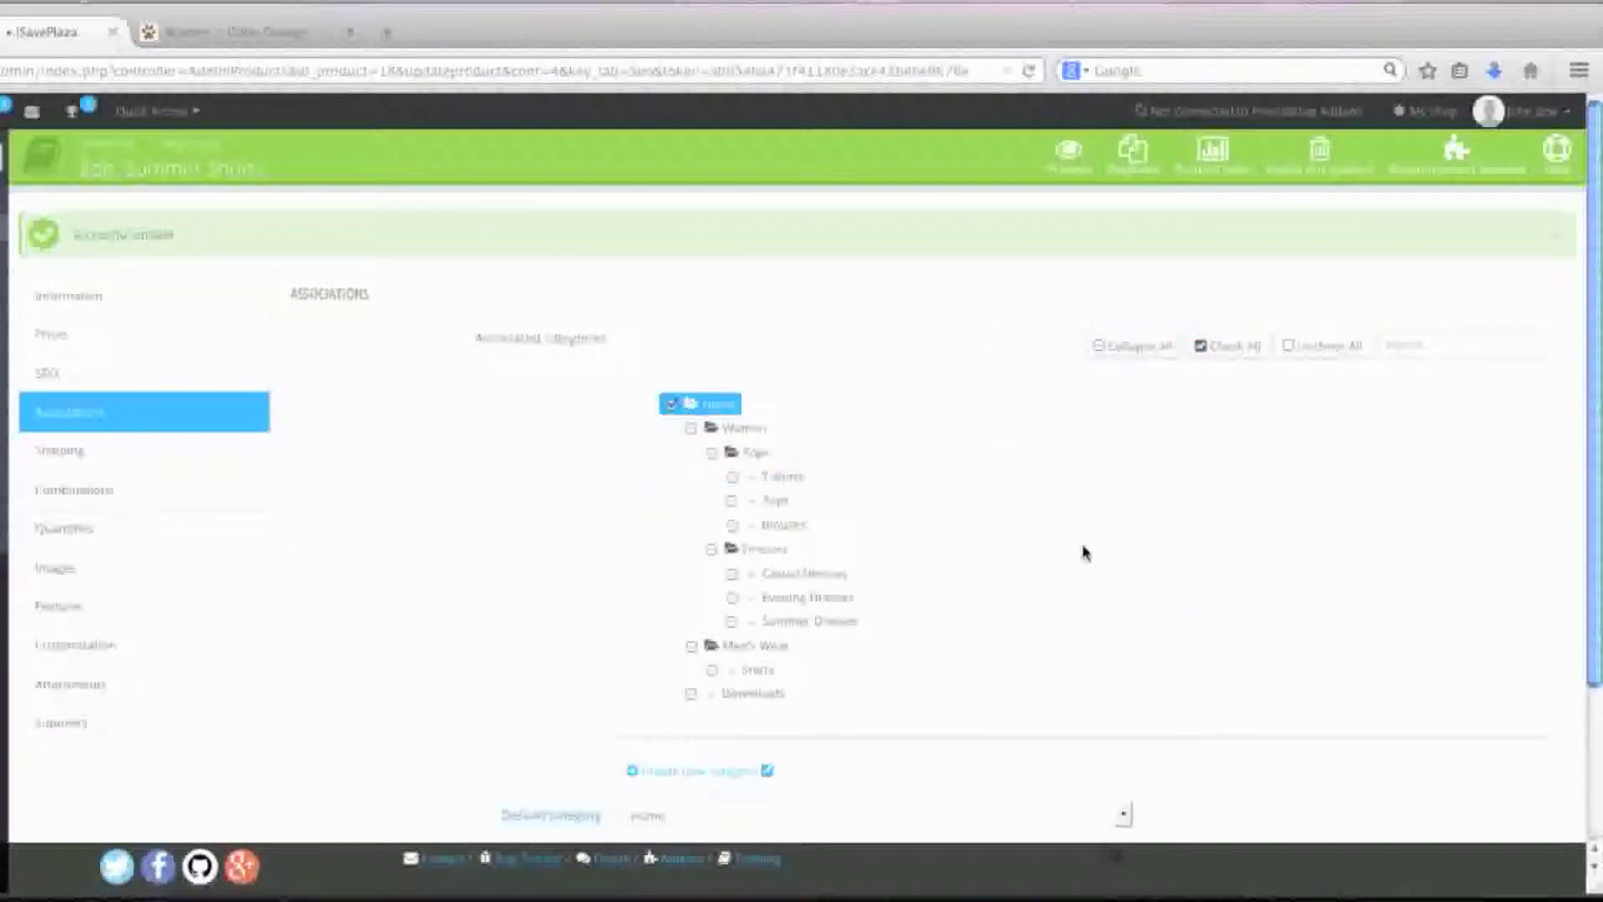
click(691, 429)
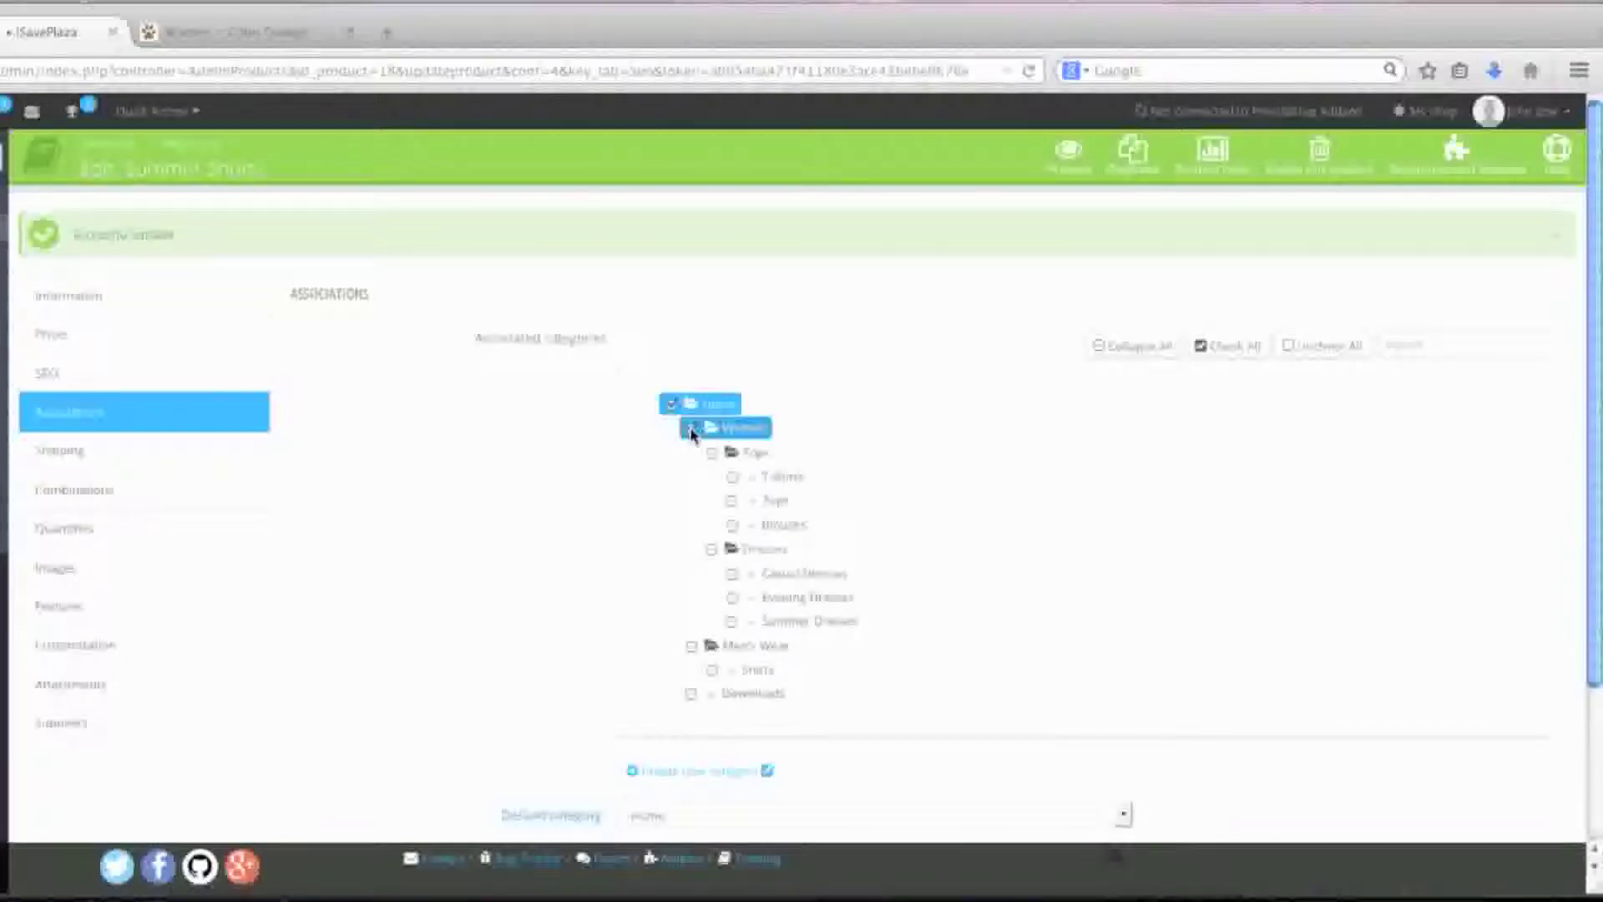
scroll(994, 637, down, 4)
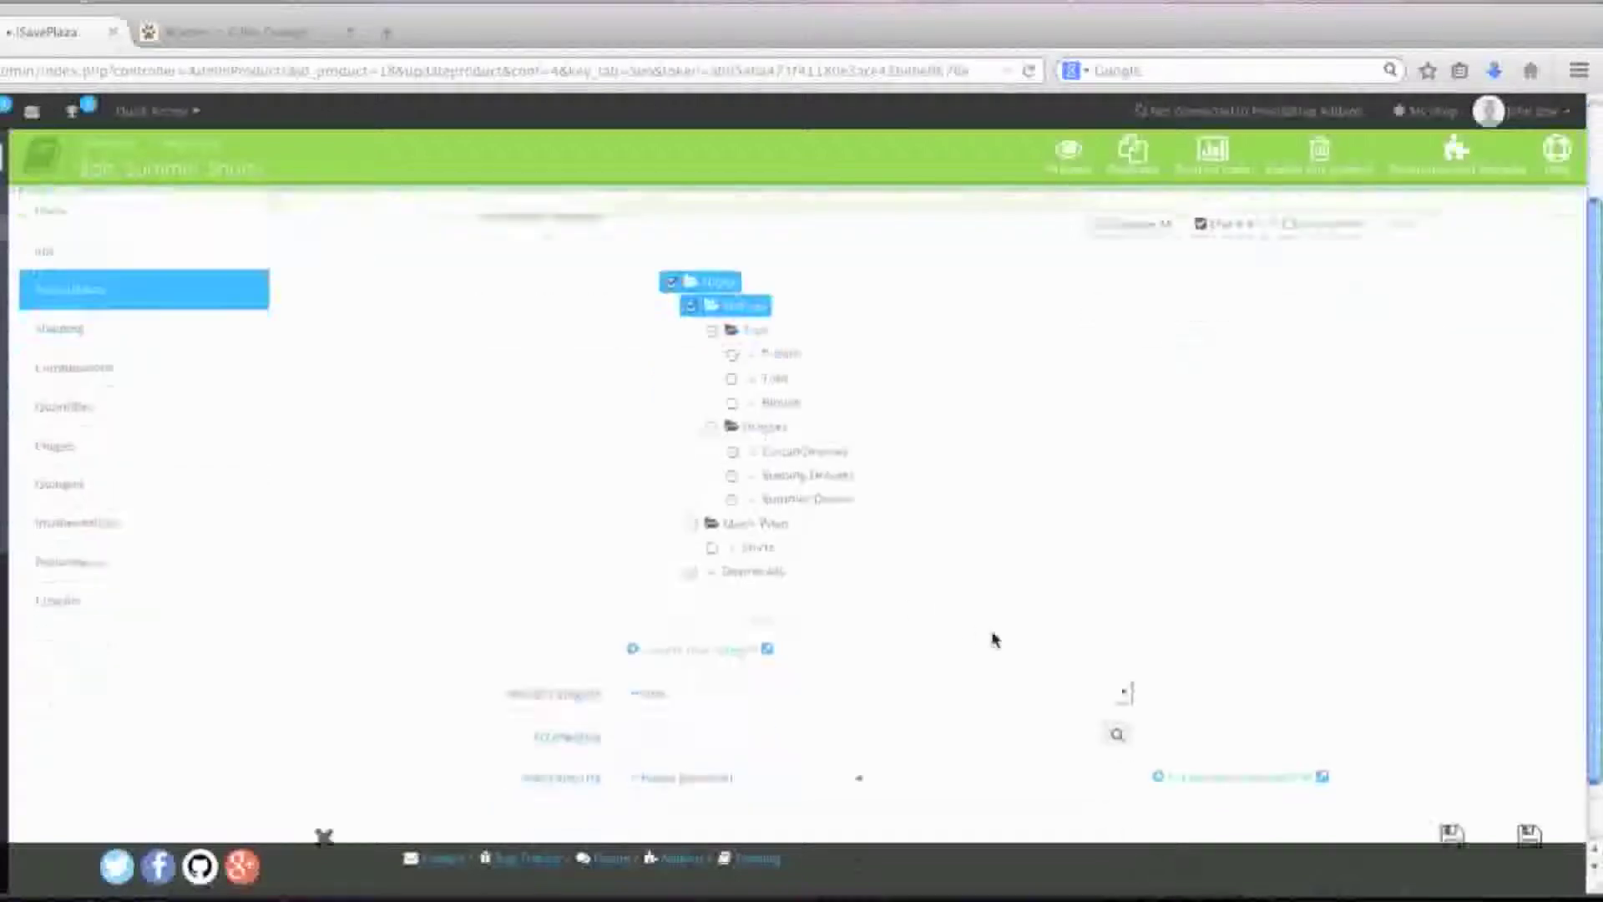
click(898, 624)
click(855, 664)
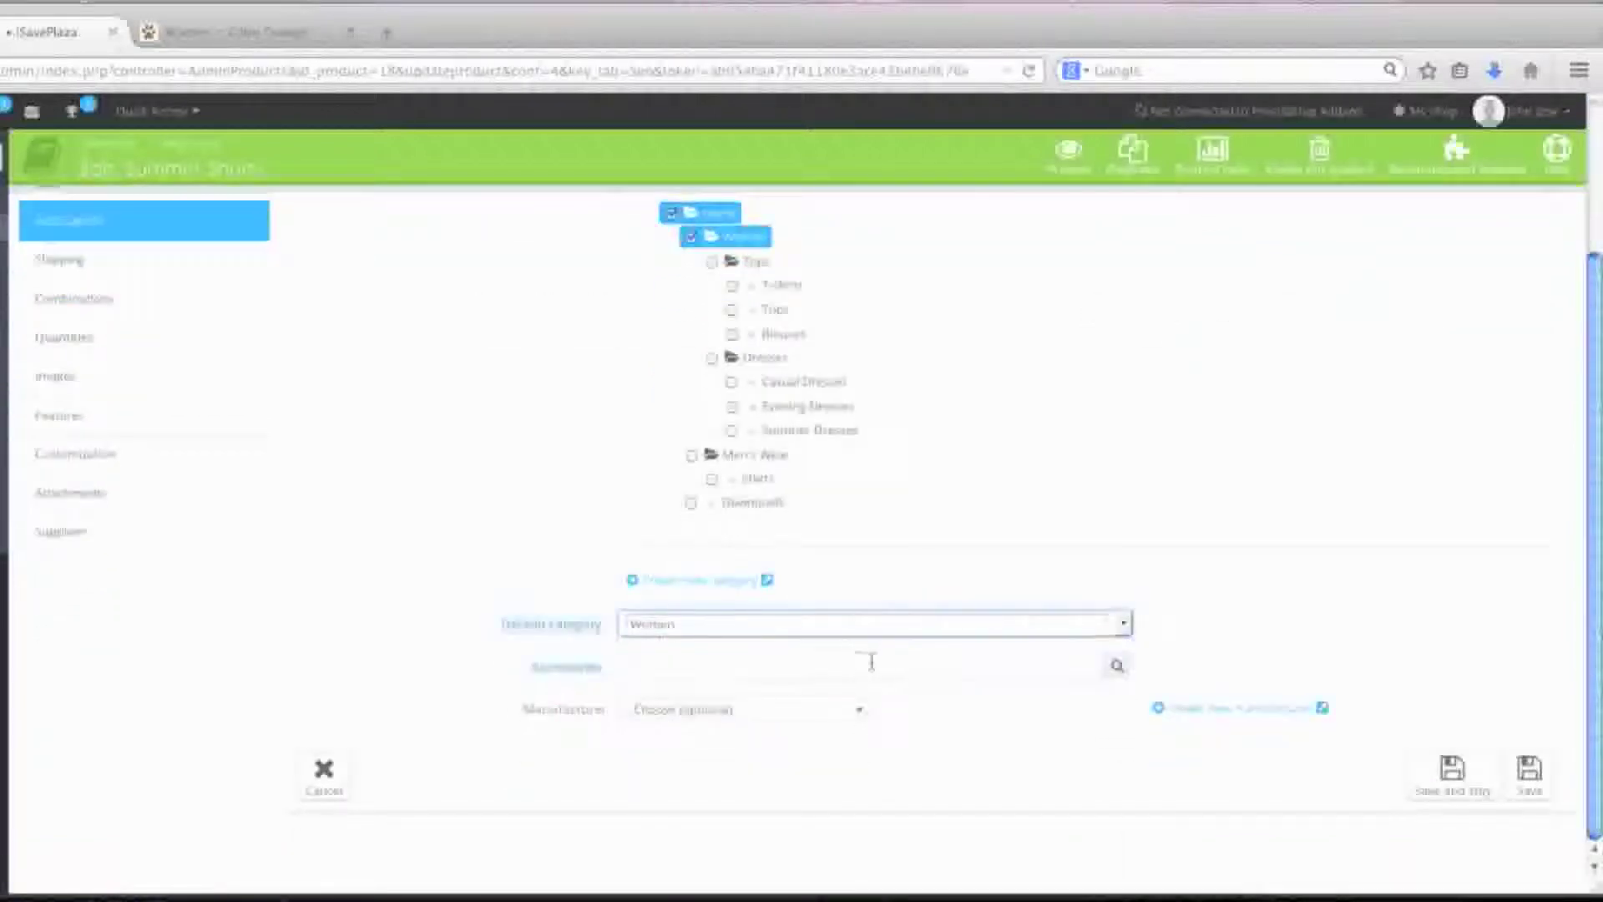
click(1480, 793)
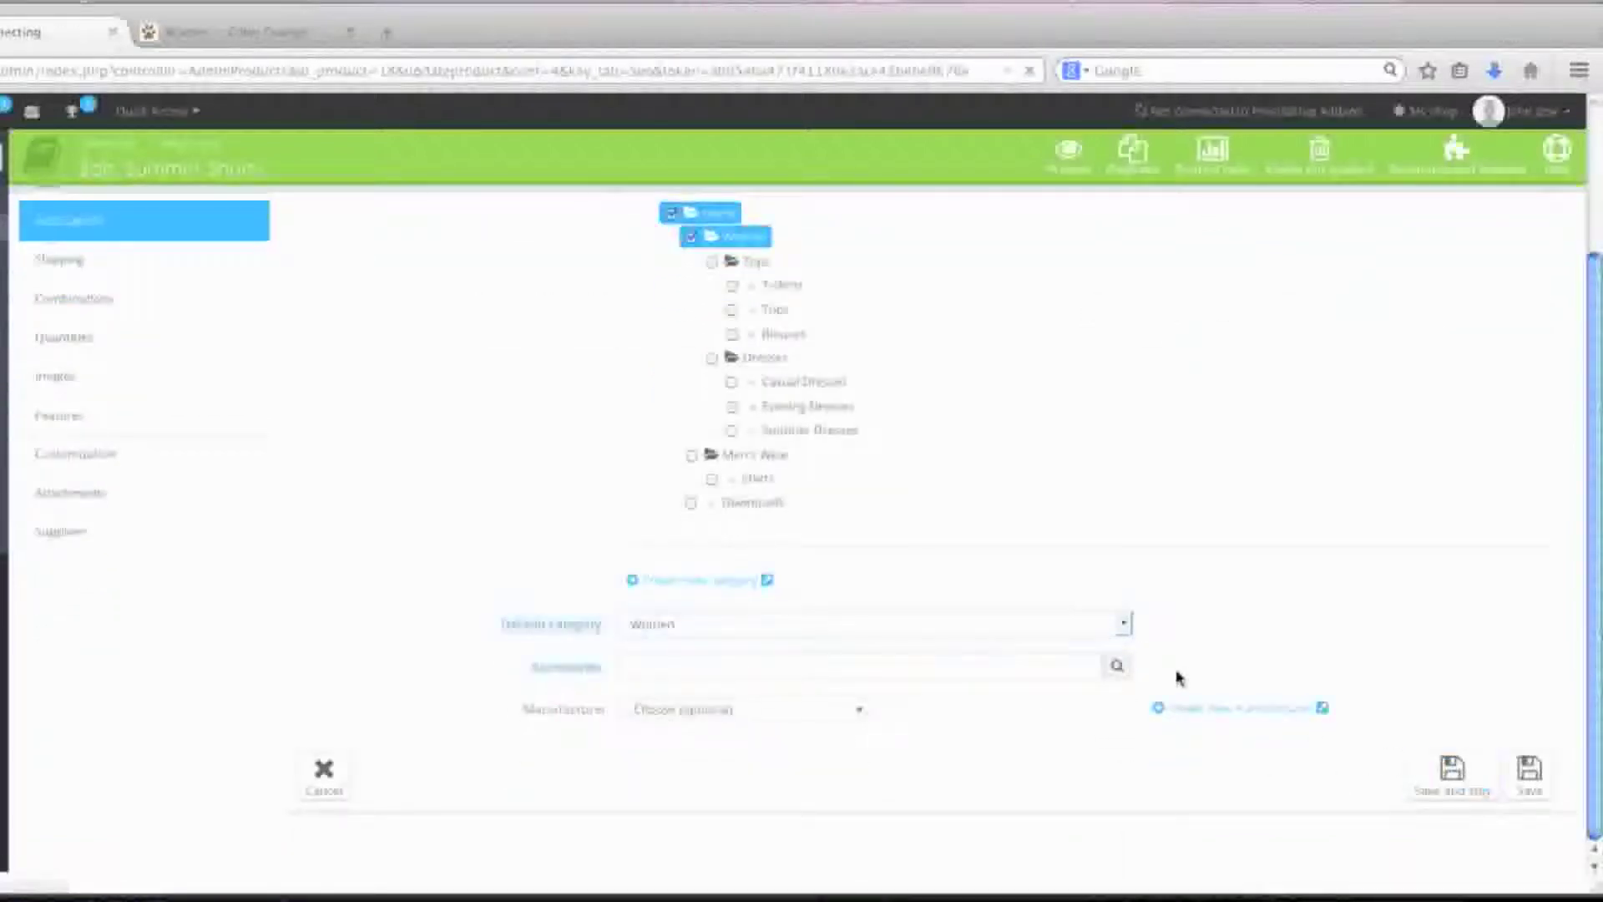
Add My carrier to the product's selected carriers and save while staying in the editor.
click(212, 451)
click(693, 599)
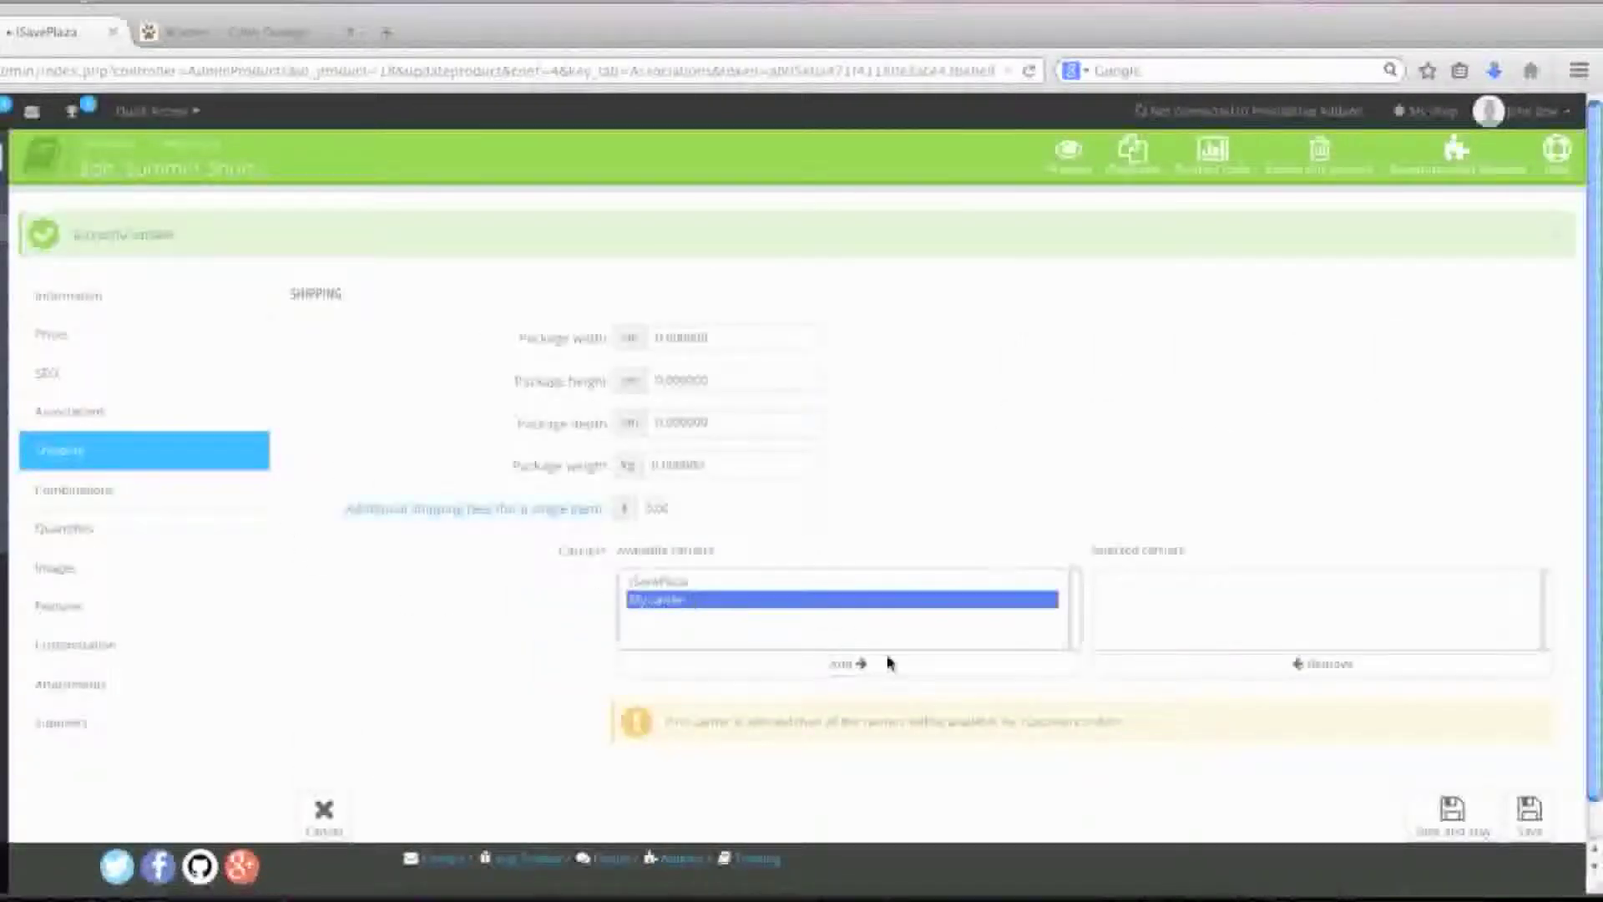
click(858, 665)
click(1483, 764)
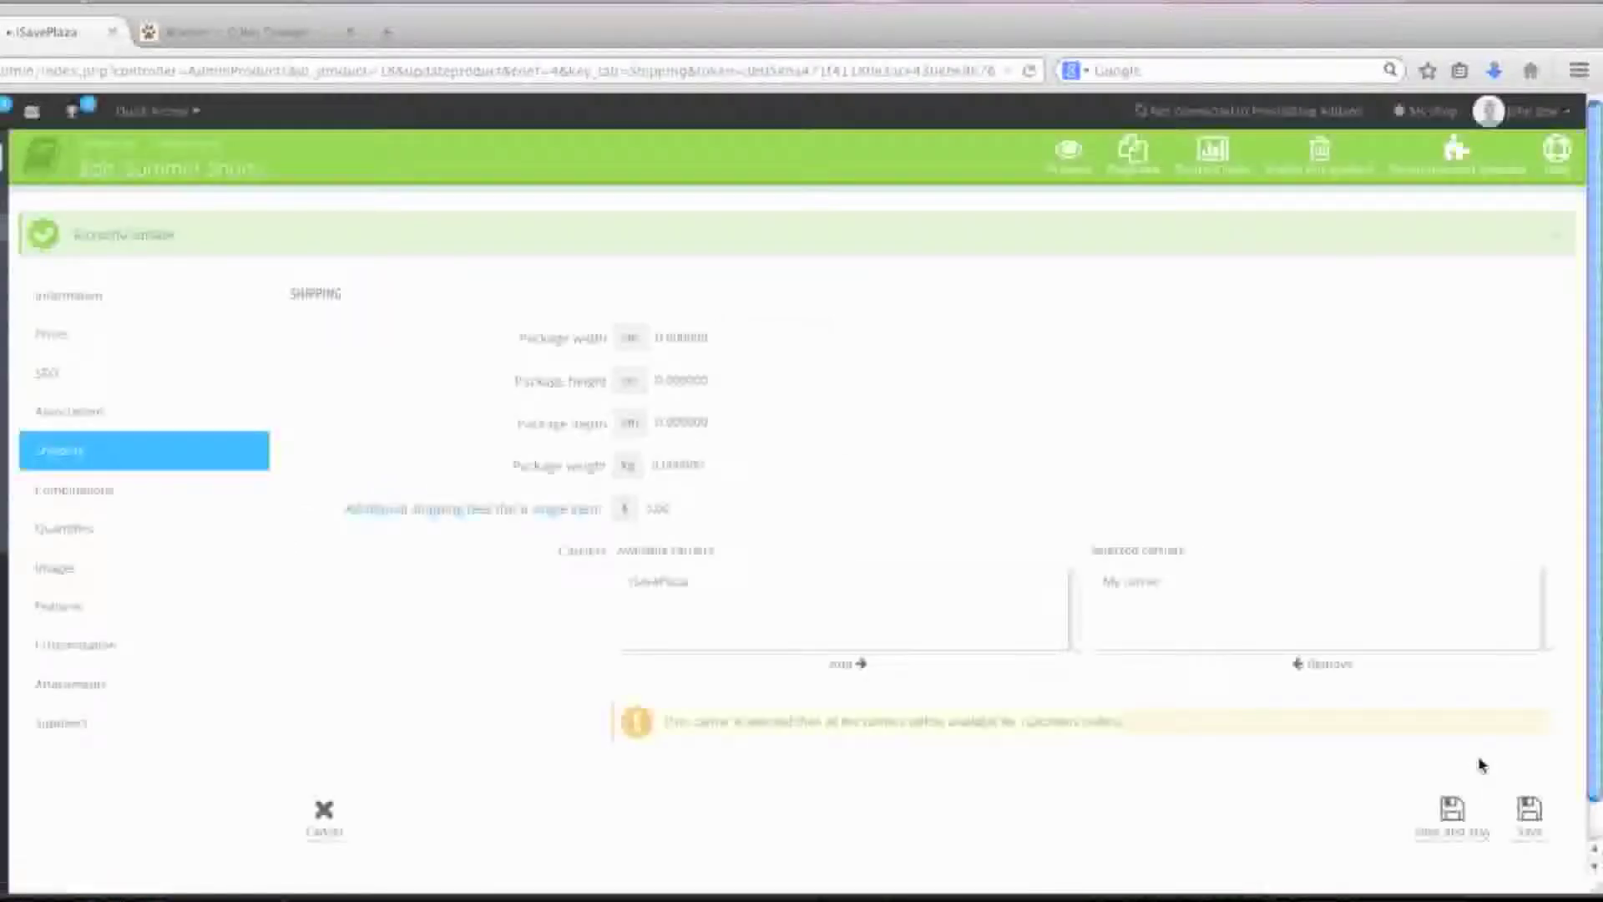
Start a new product combination and add the attribute pair Pattern: Floral to it.
click(230, 505)
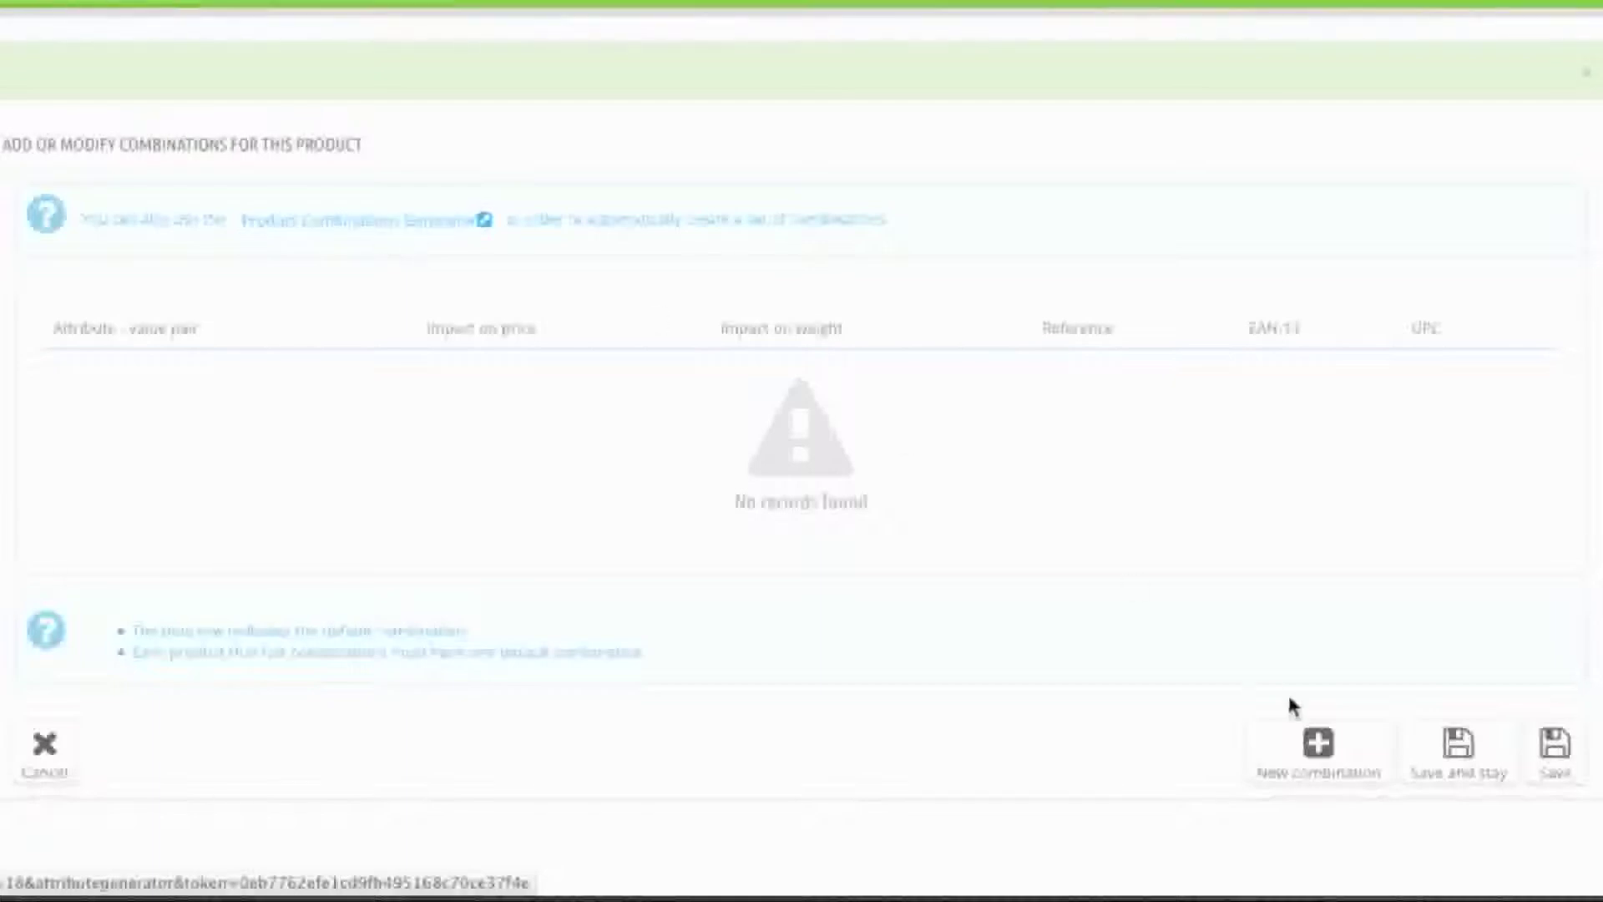
click(1328, 777)
click(717, 363)
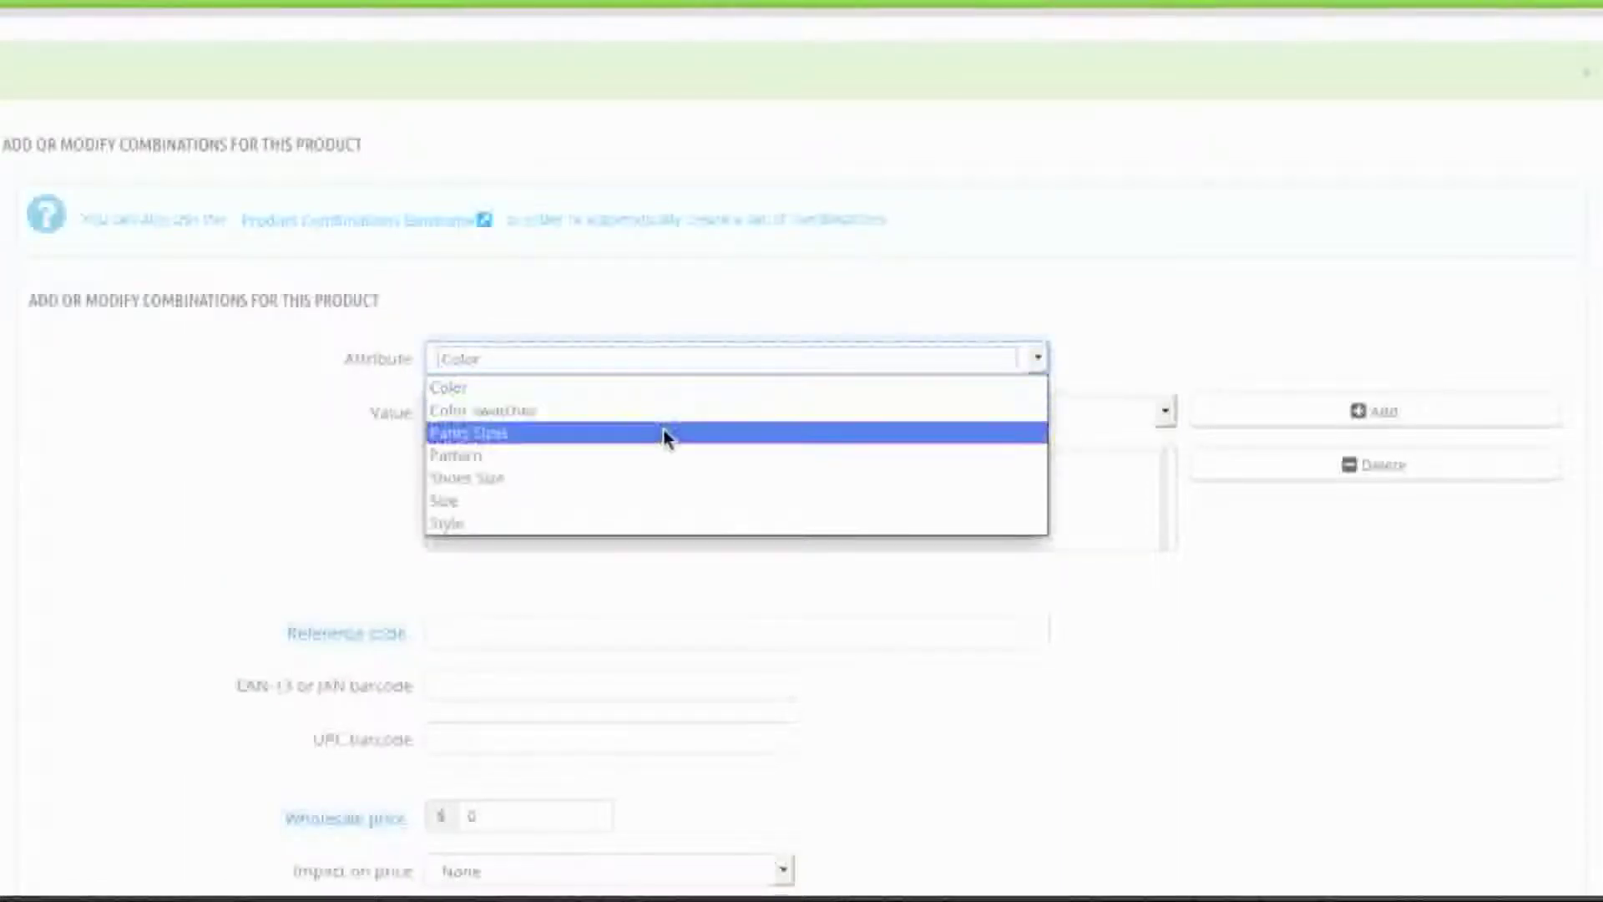
click(649, 458)
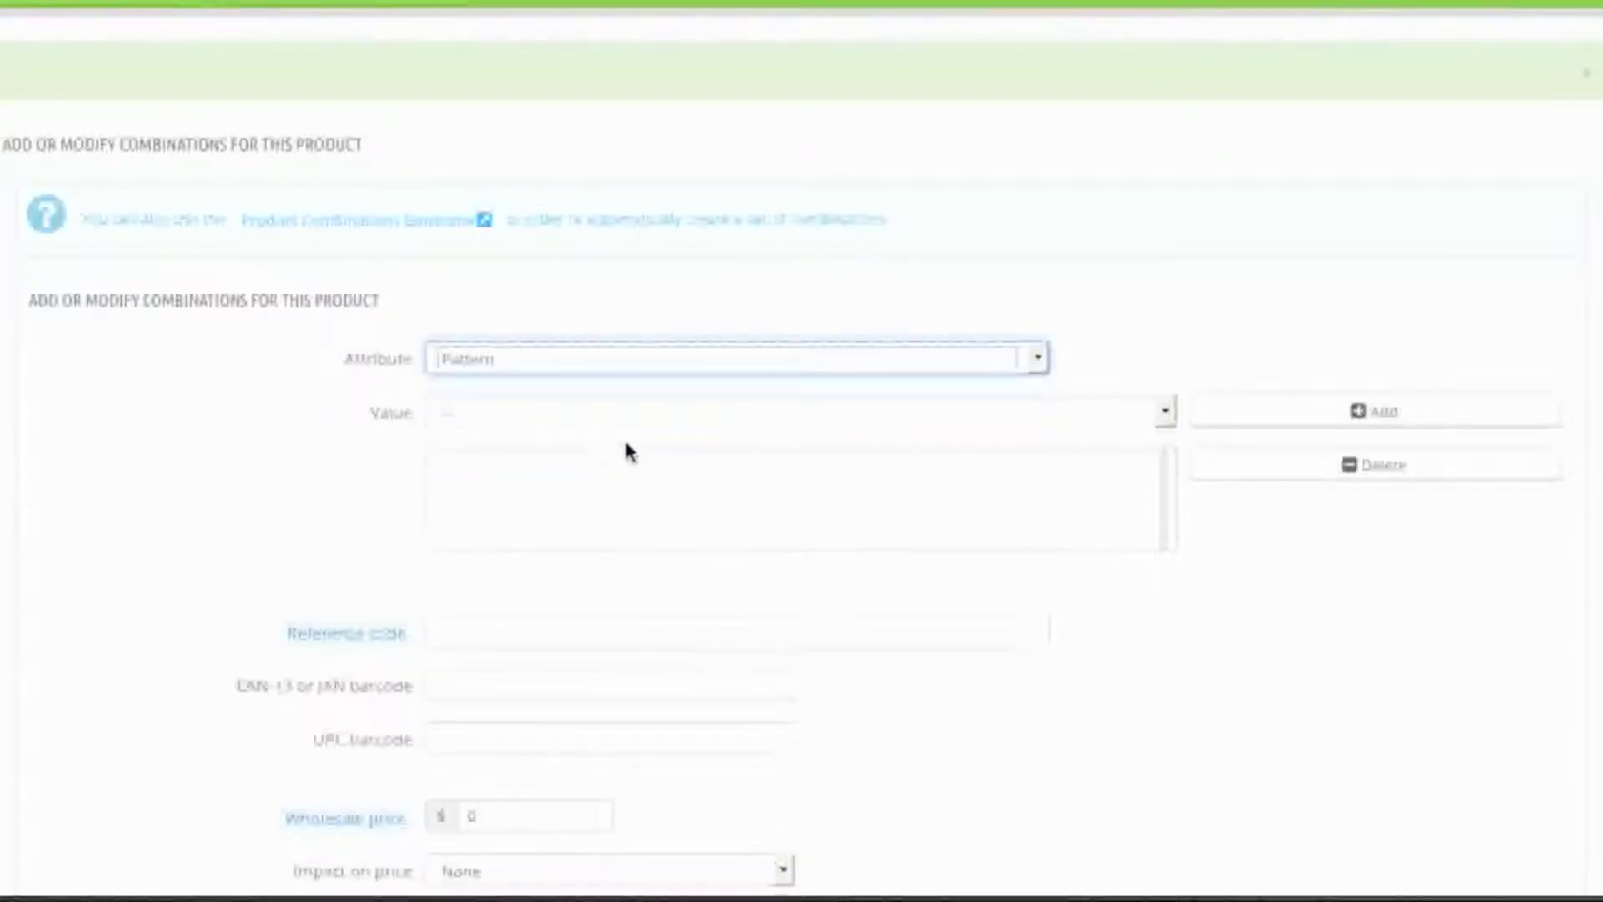
click(629, 415)
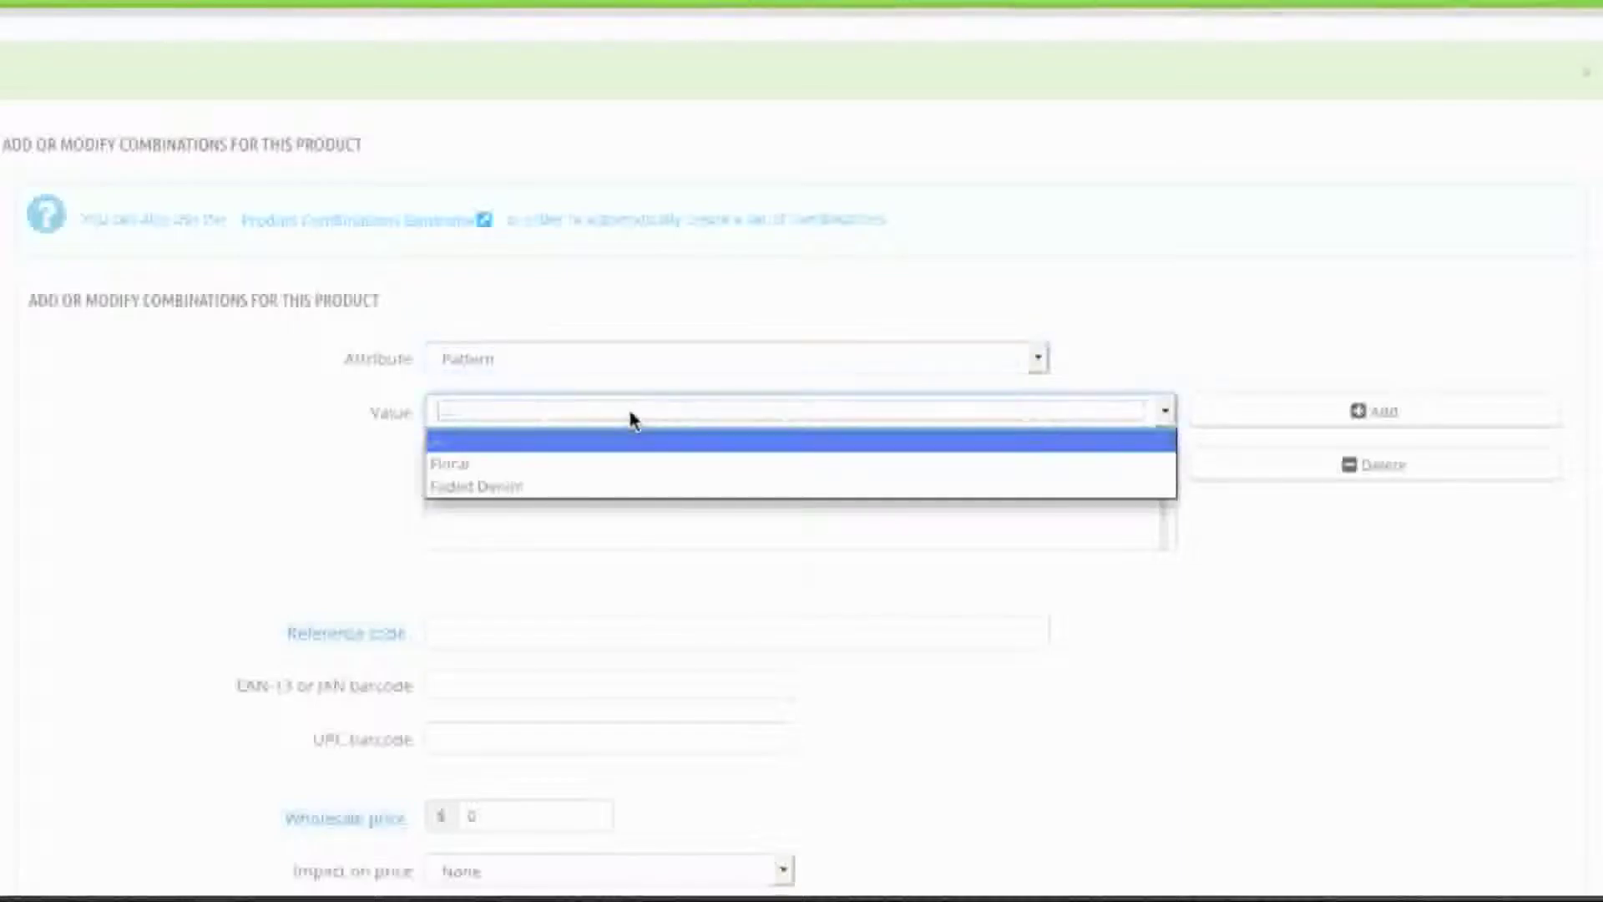
click(621, 469)
click(1301, 418)
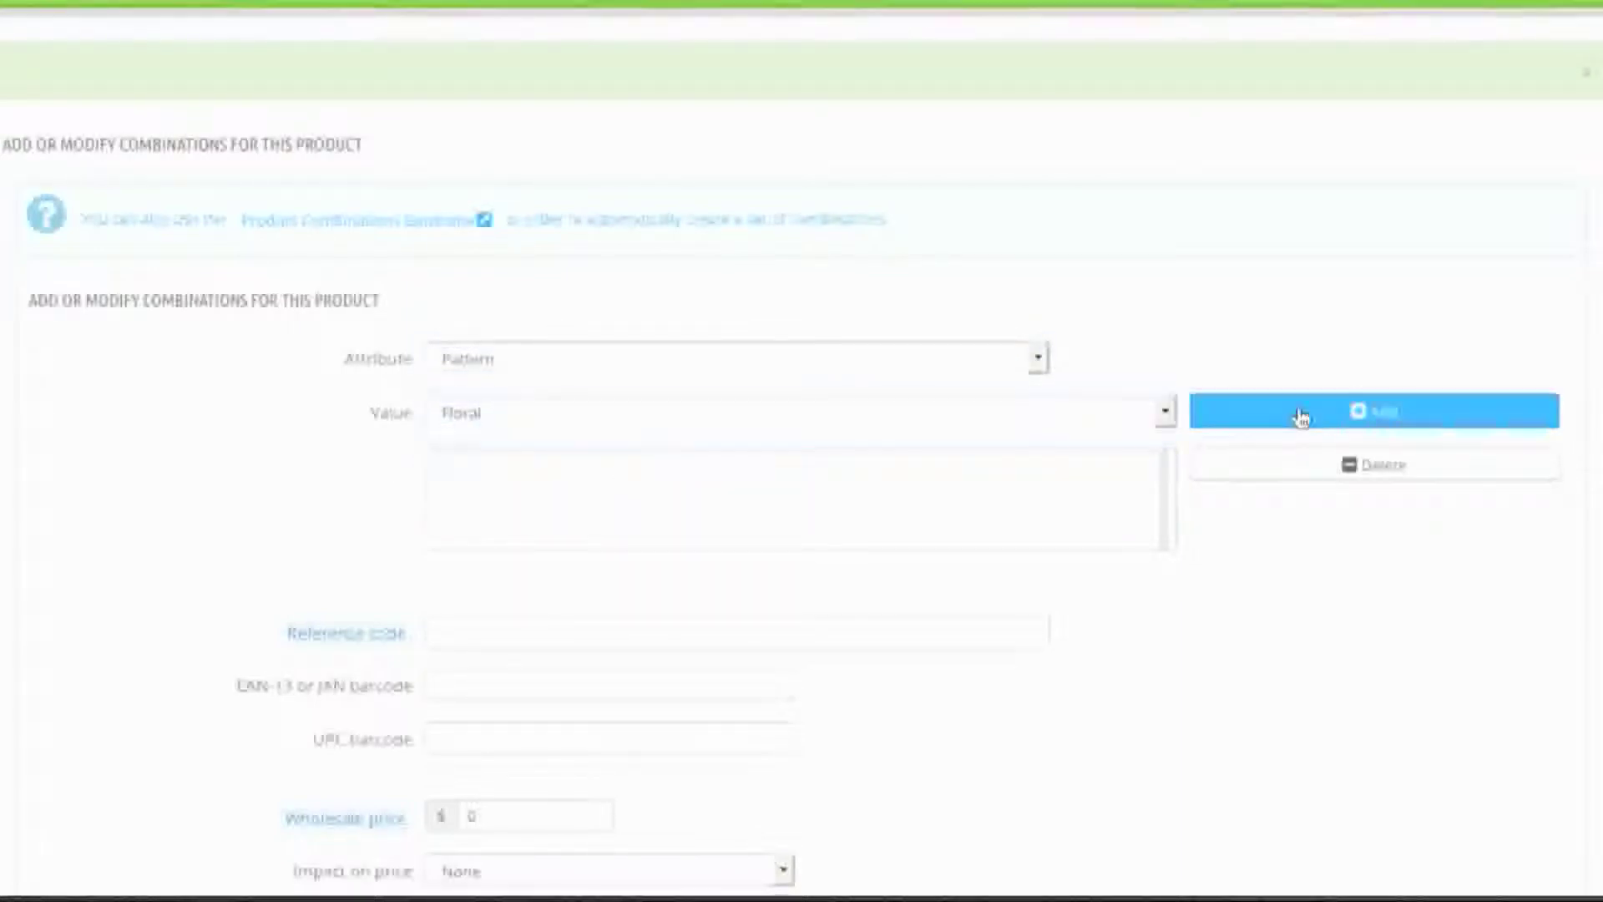
Set the Floral combination's impact on price to Increase.
scroll(942, 611, down, 4)
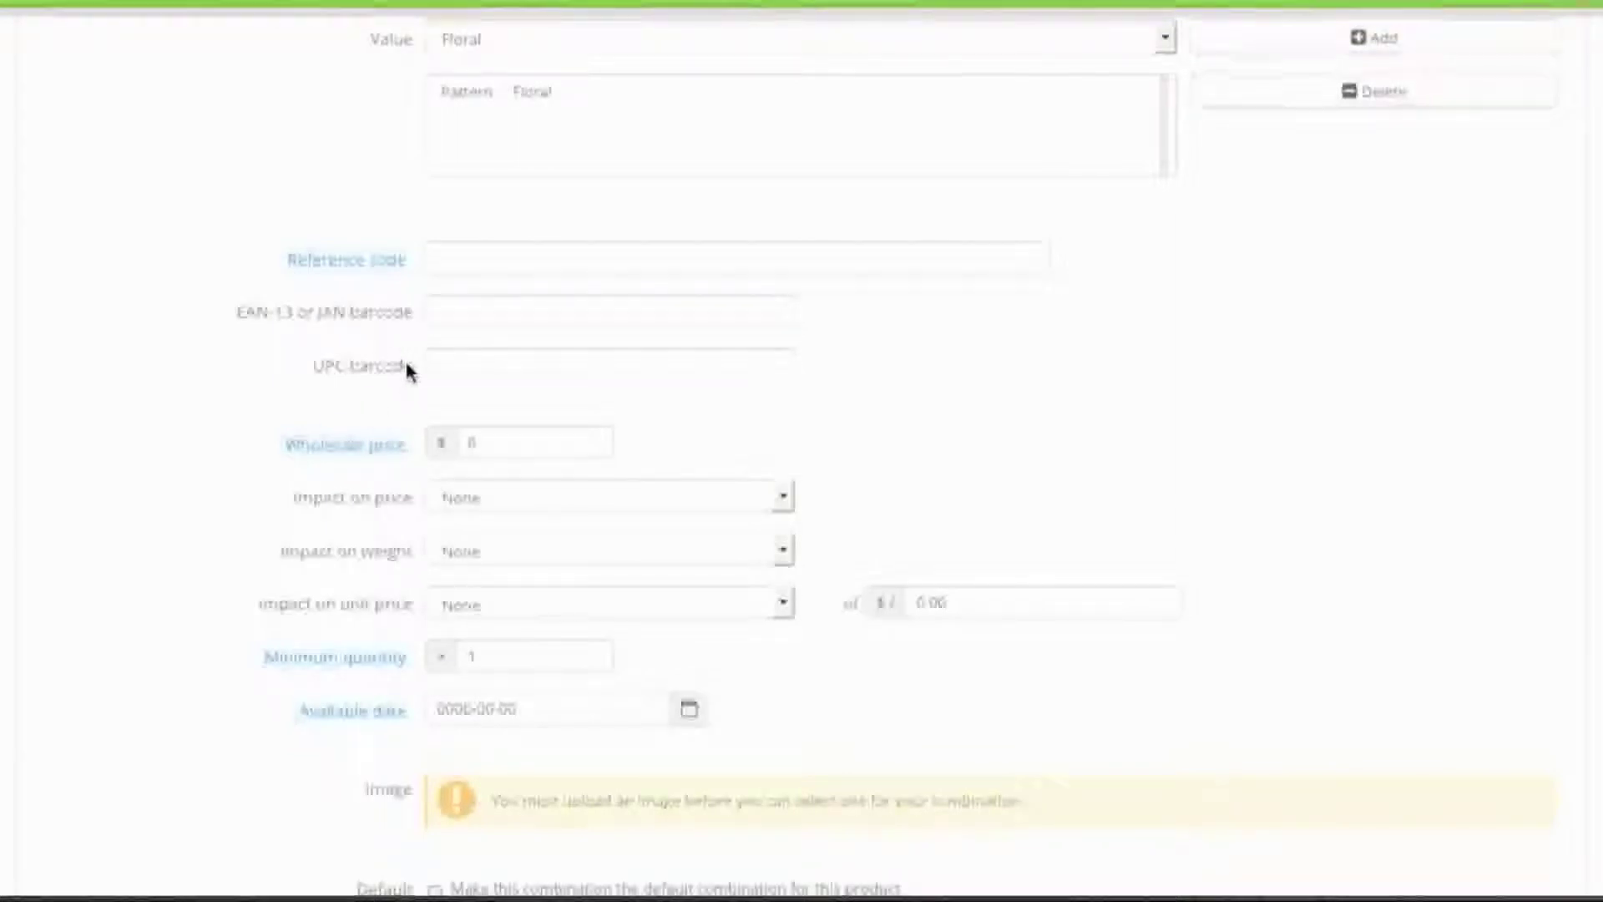
scroll(425, 436, down, 2)
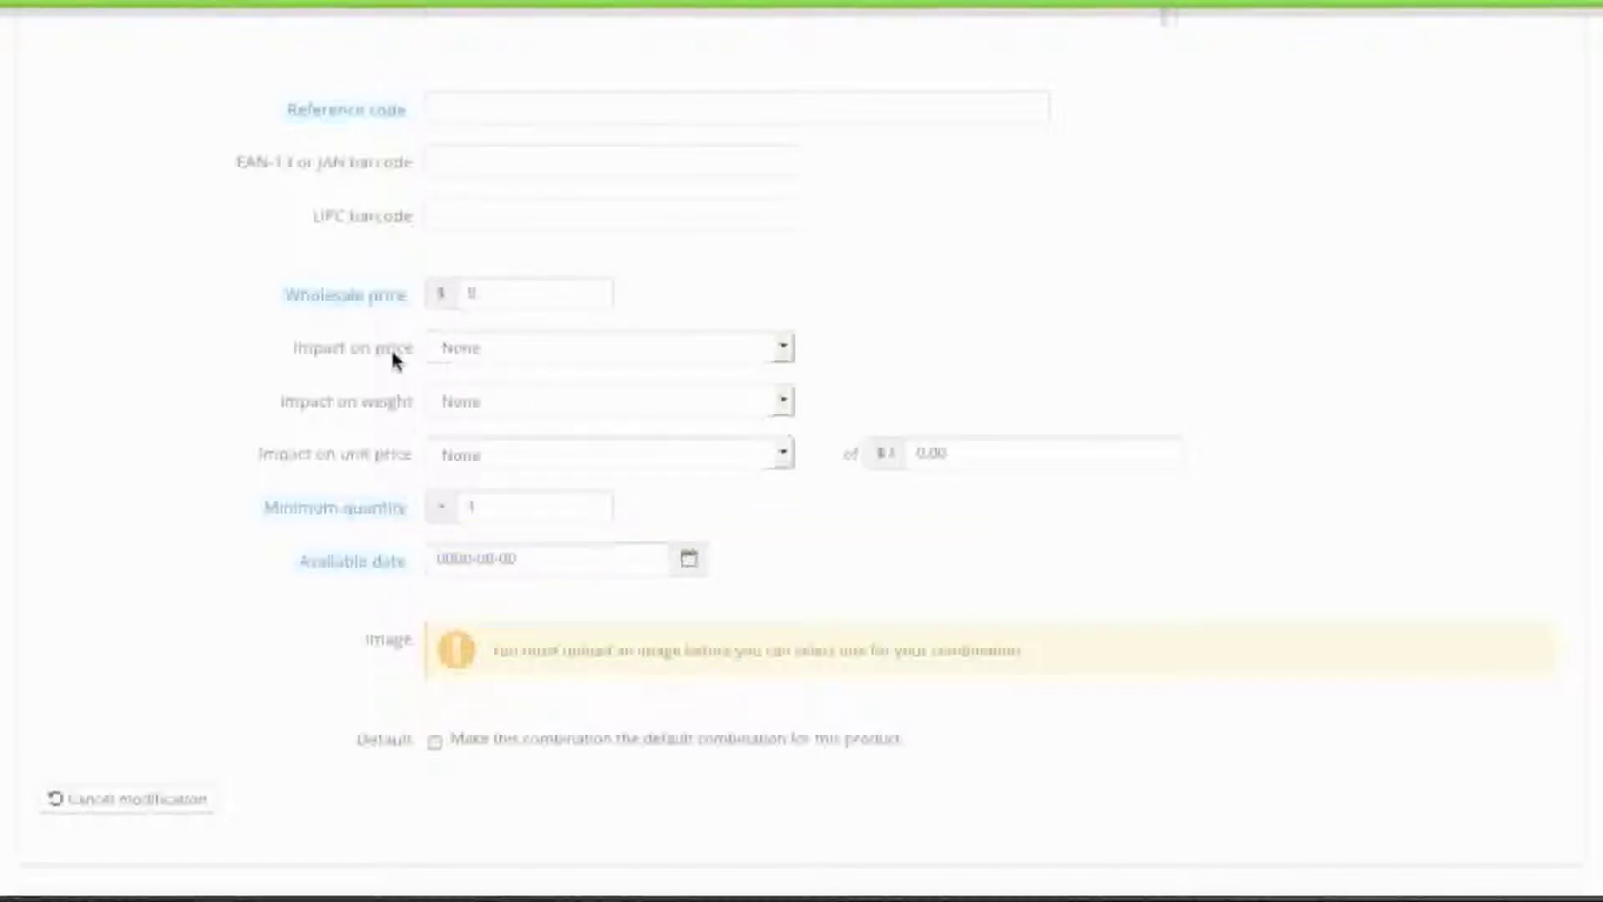
click(484, 351)
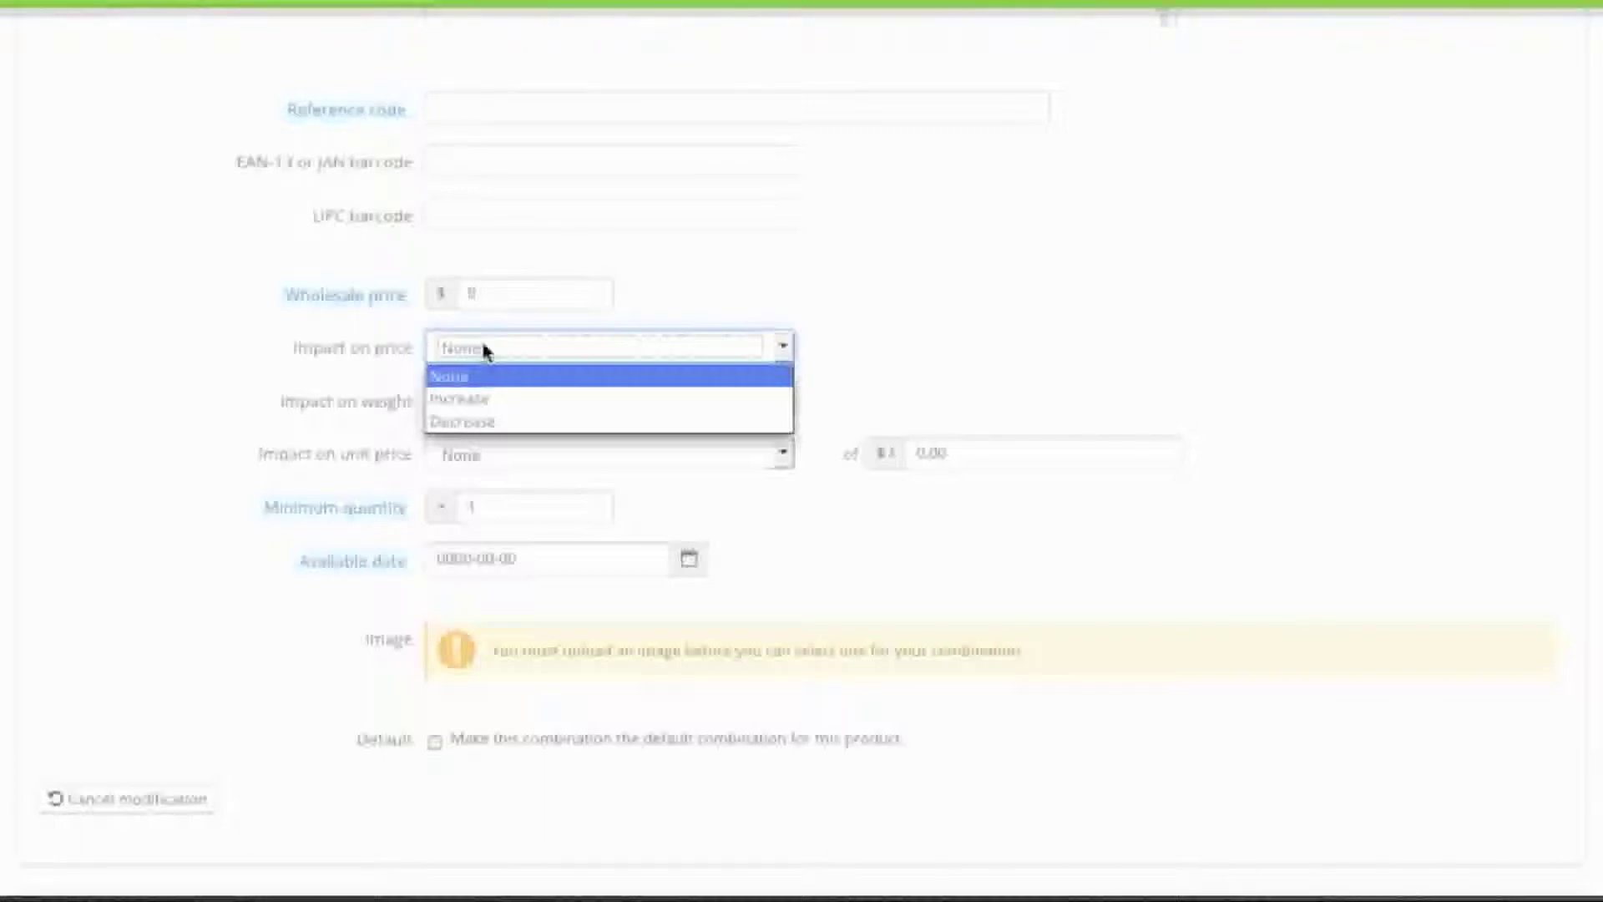
click(505, 398)
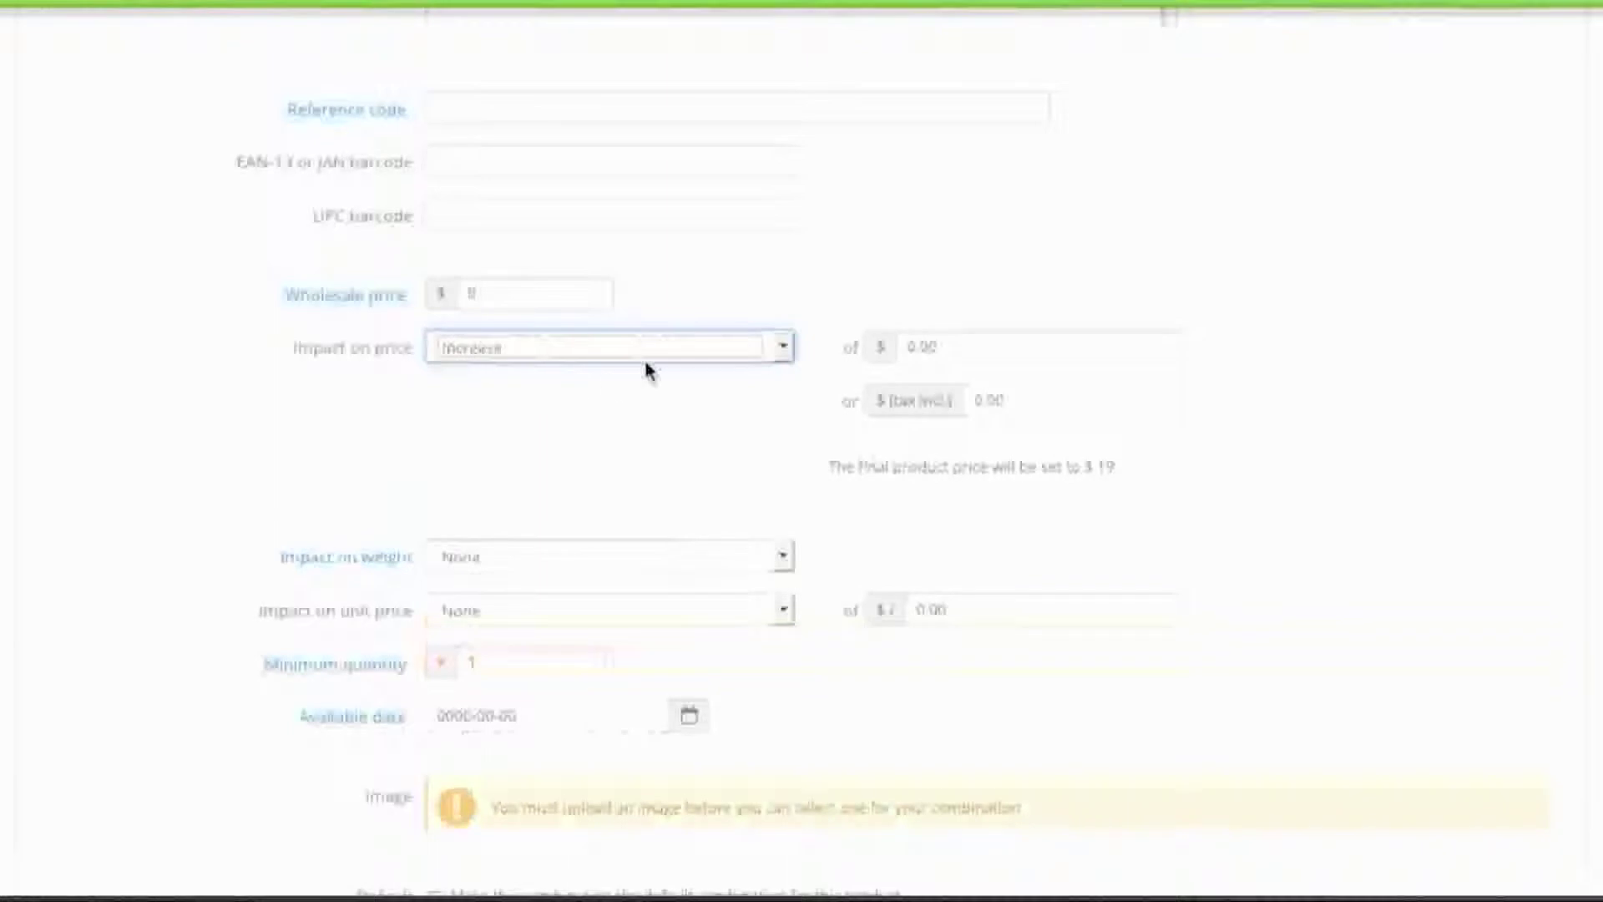
click(919, 347)
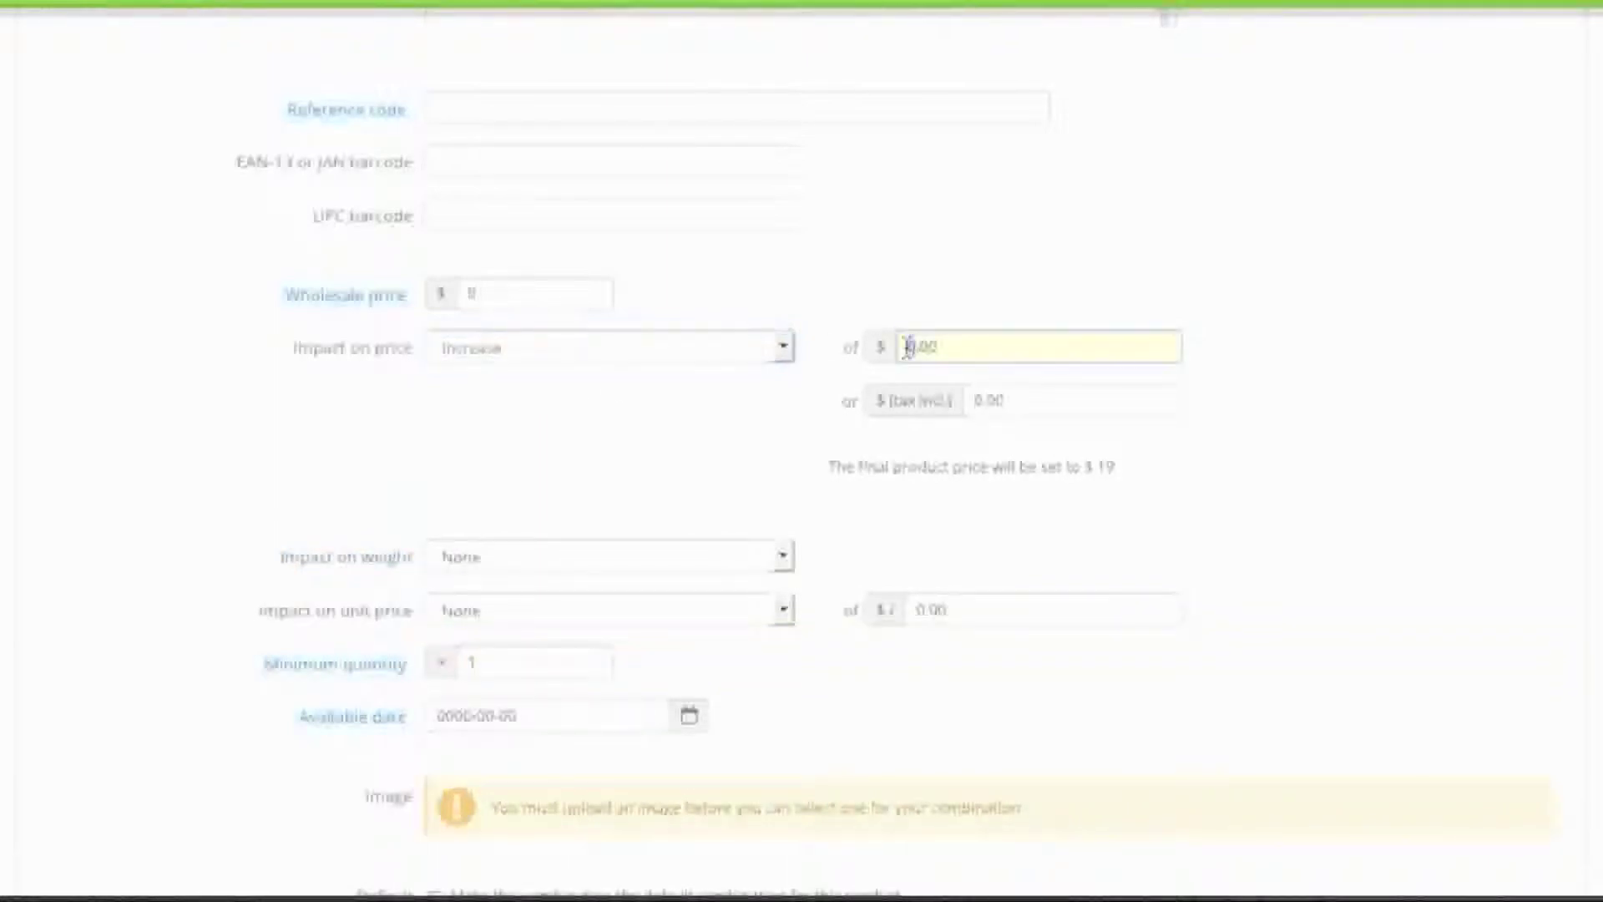
click(705, 357)
click(689, 421)
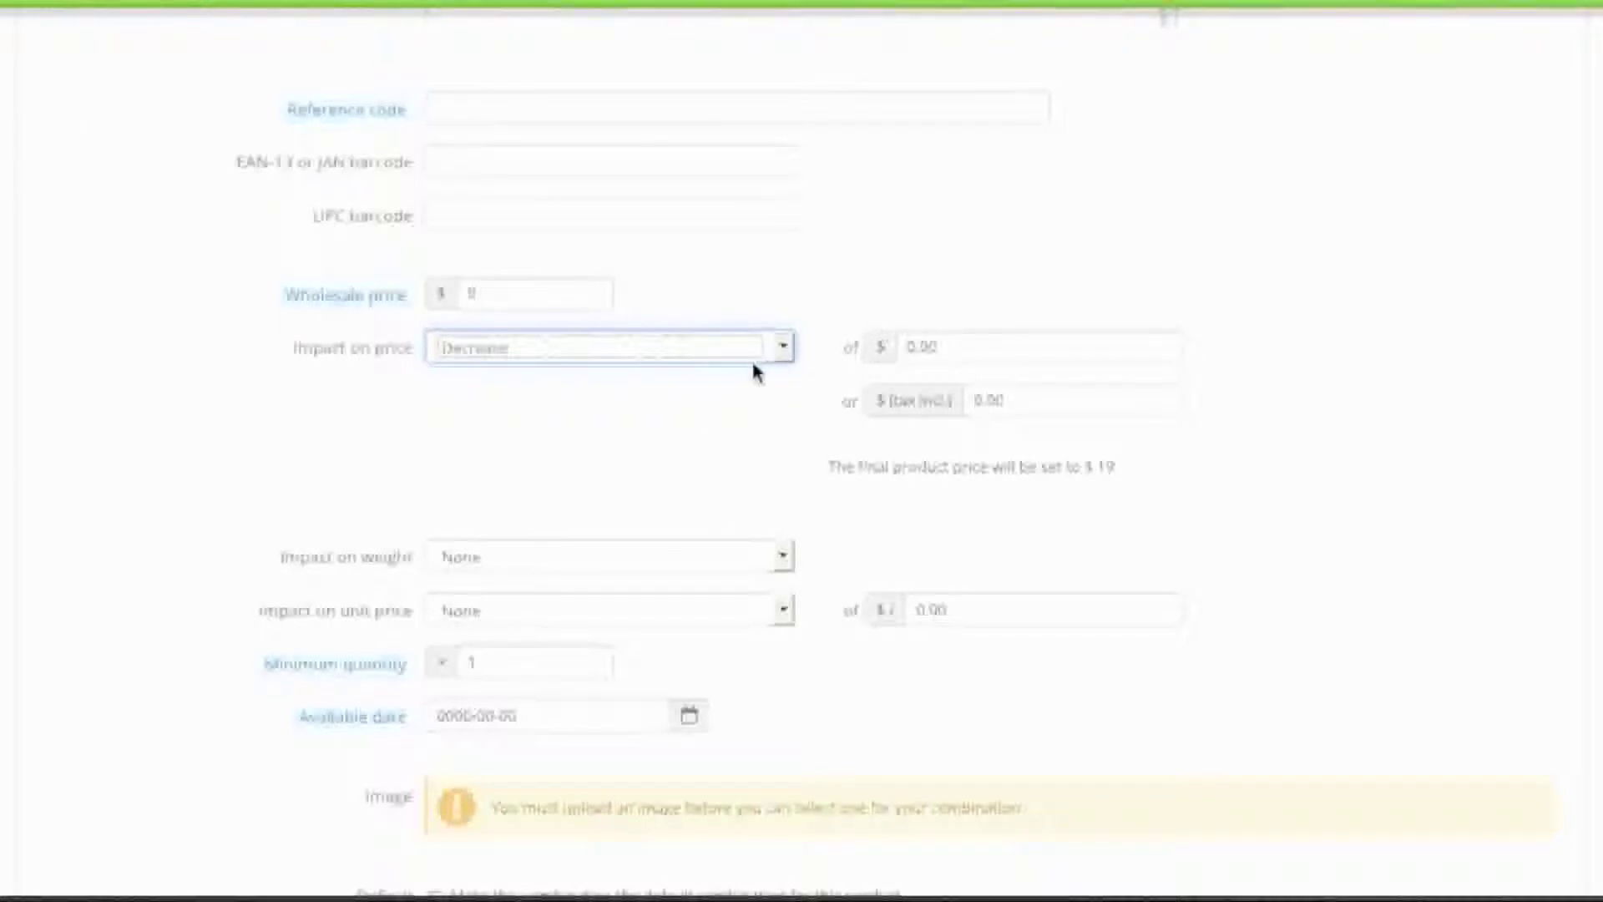
click(745, 357)
click(705, 400)
Set the Floral combination's price increase to $5.00 and its impact on weight to an increase of 0.20 kg.
click(918, 345)
text(5)
scroll(815, 413, down, 1)
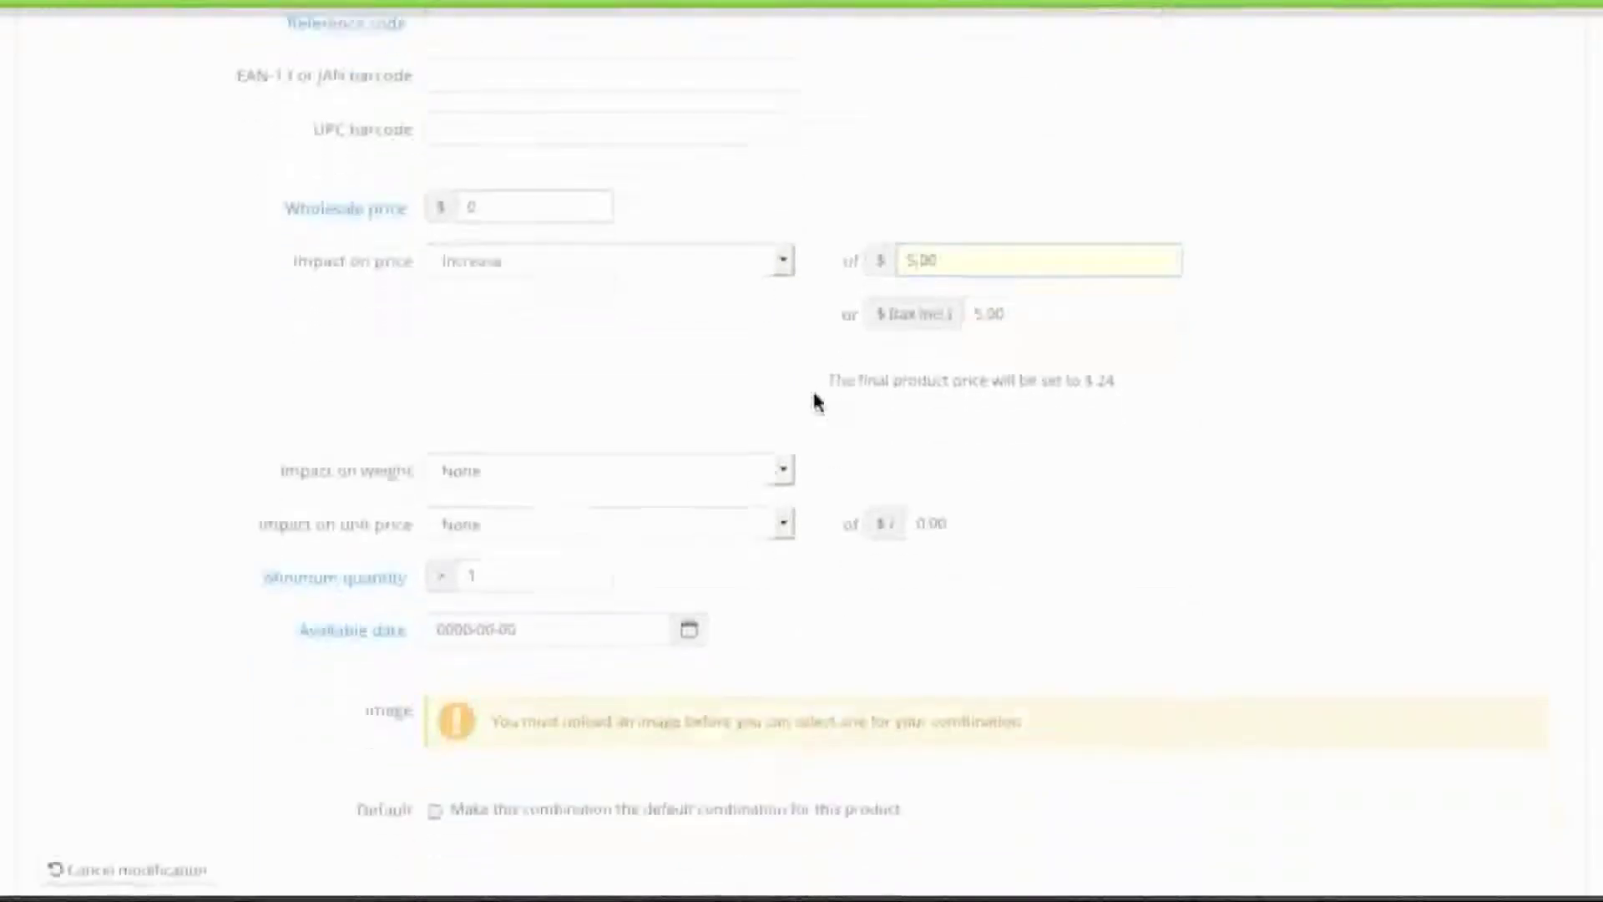
click(714, 471)
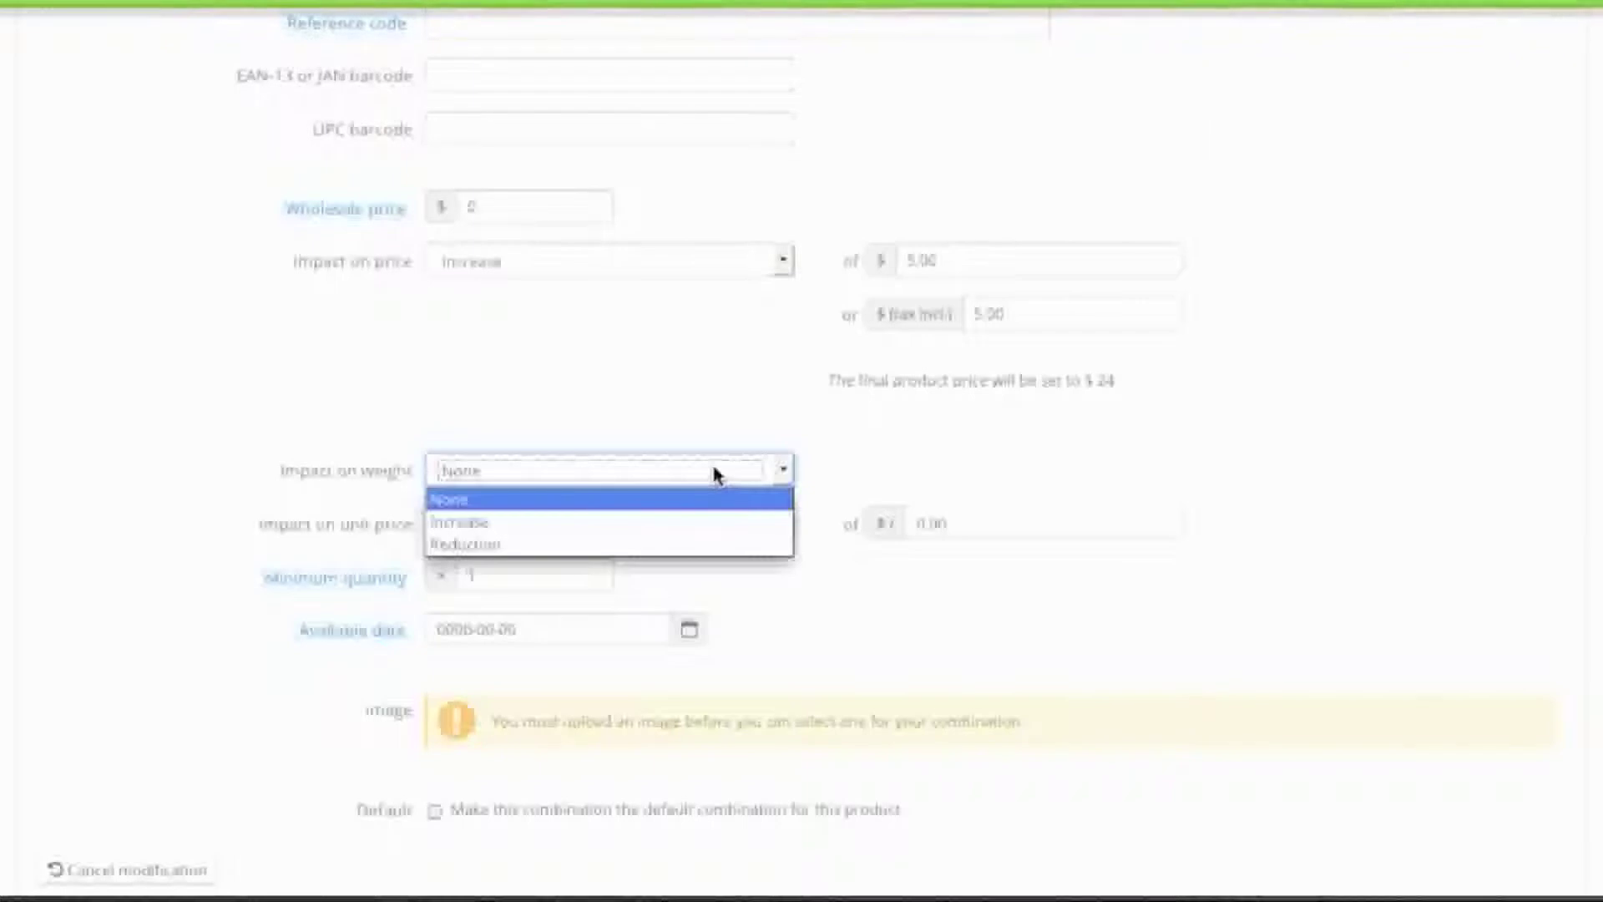
click(654, 516)
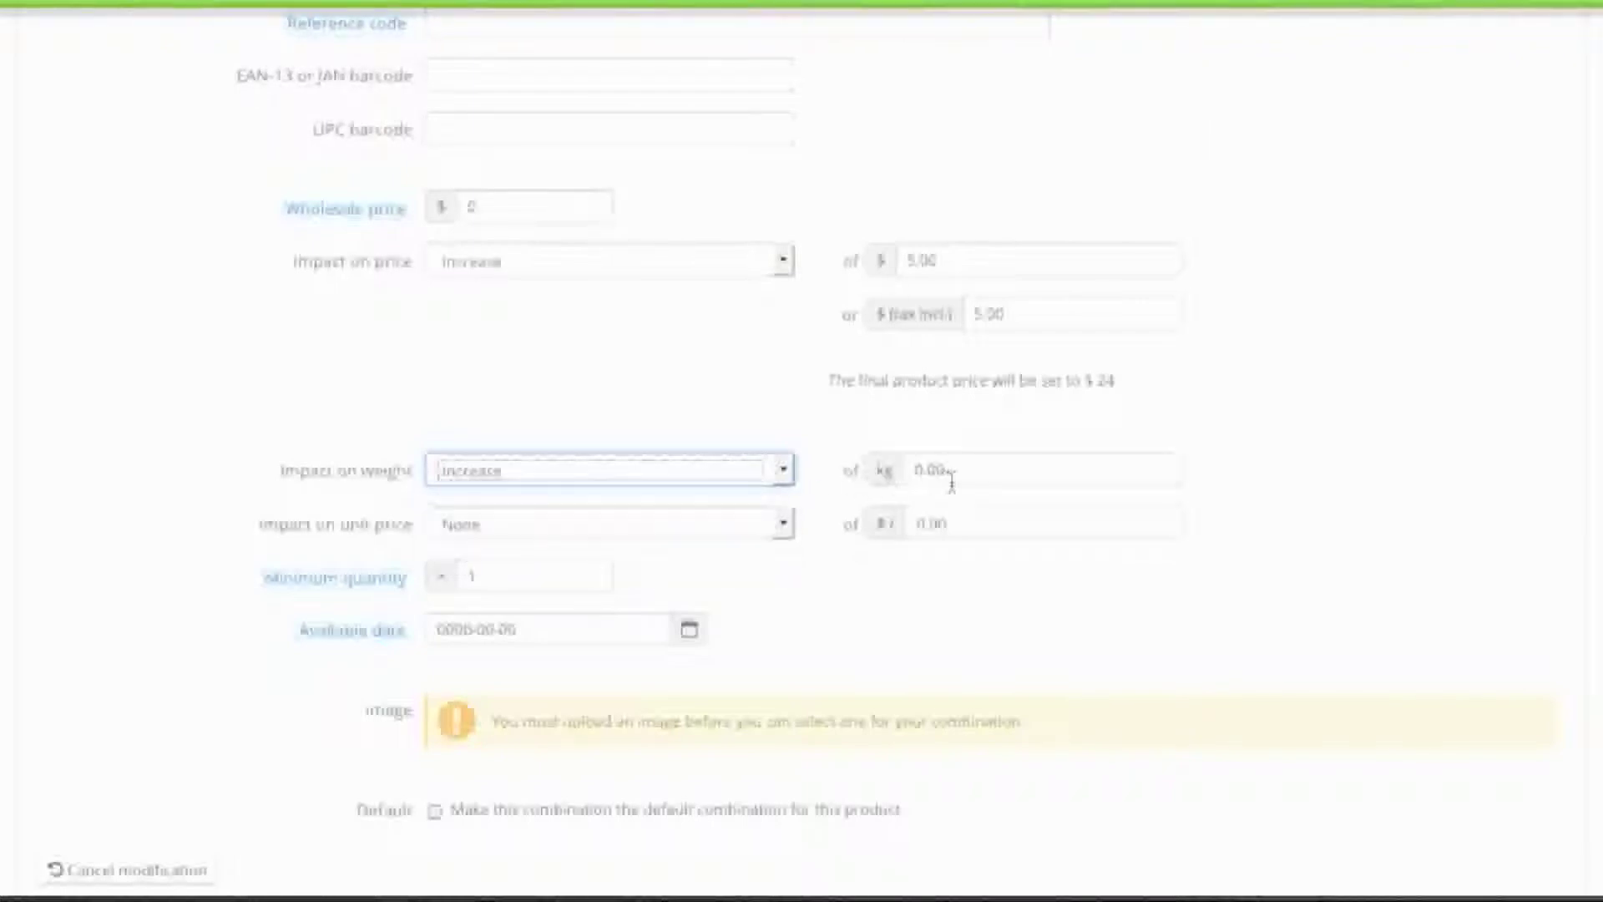
click(933, 473)
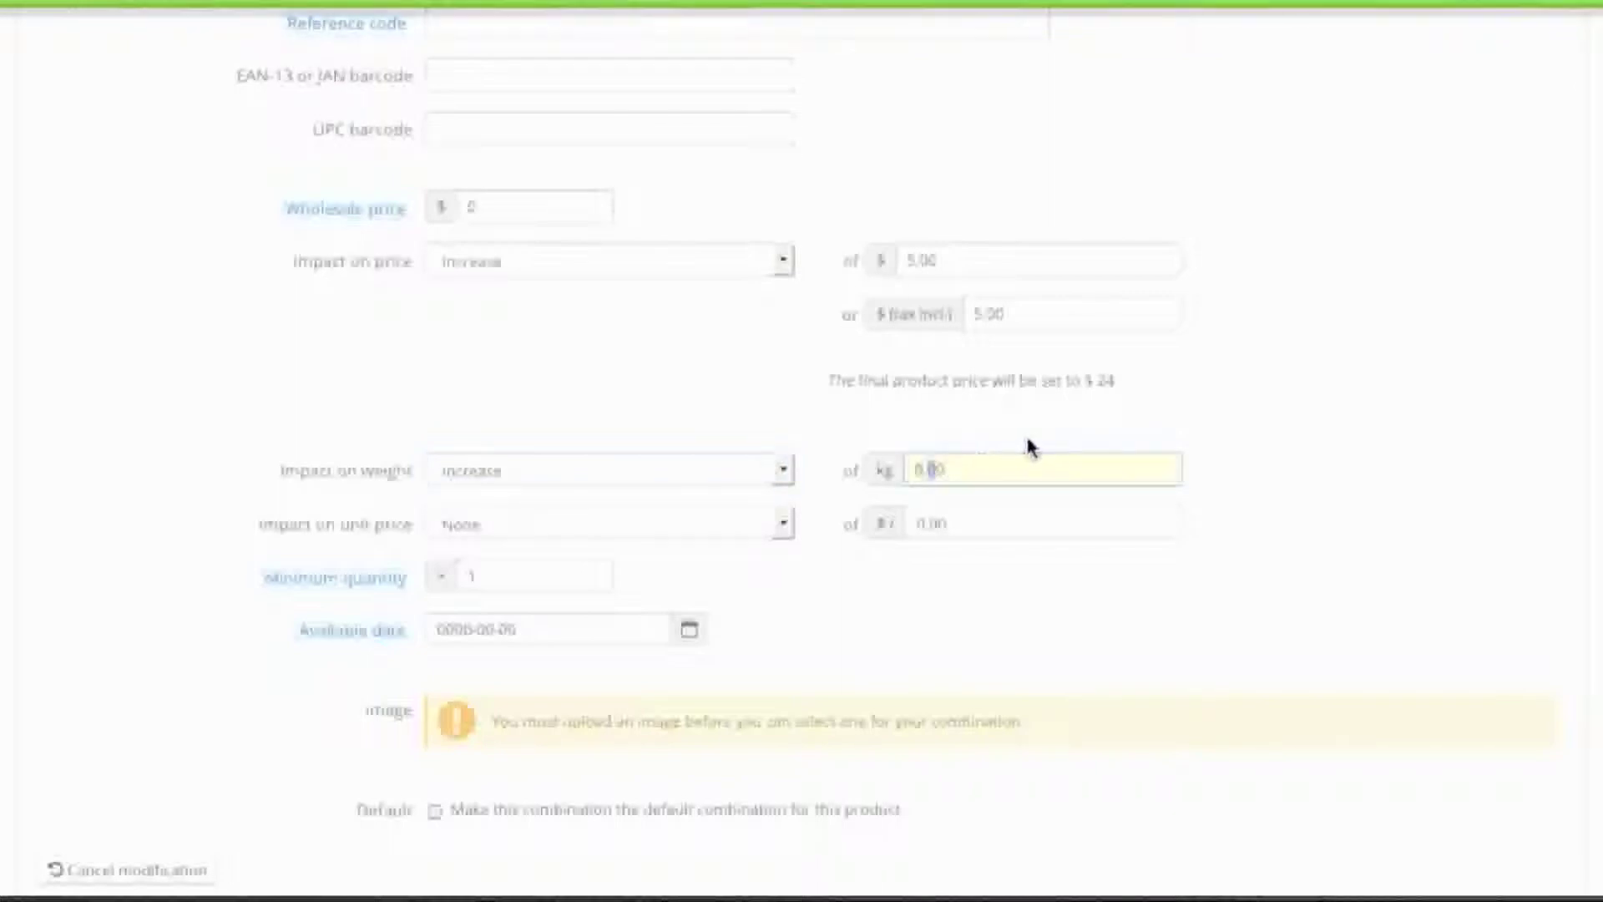
text(2)
Make the Floral combination the product's default and save it while staying in the editor.
scroll(917, 437, down, 1)
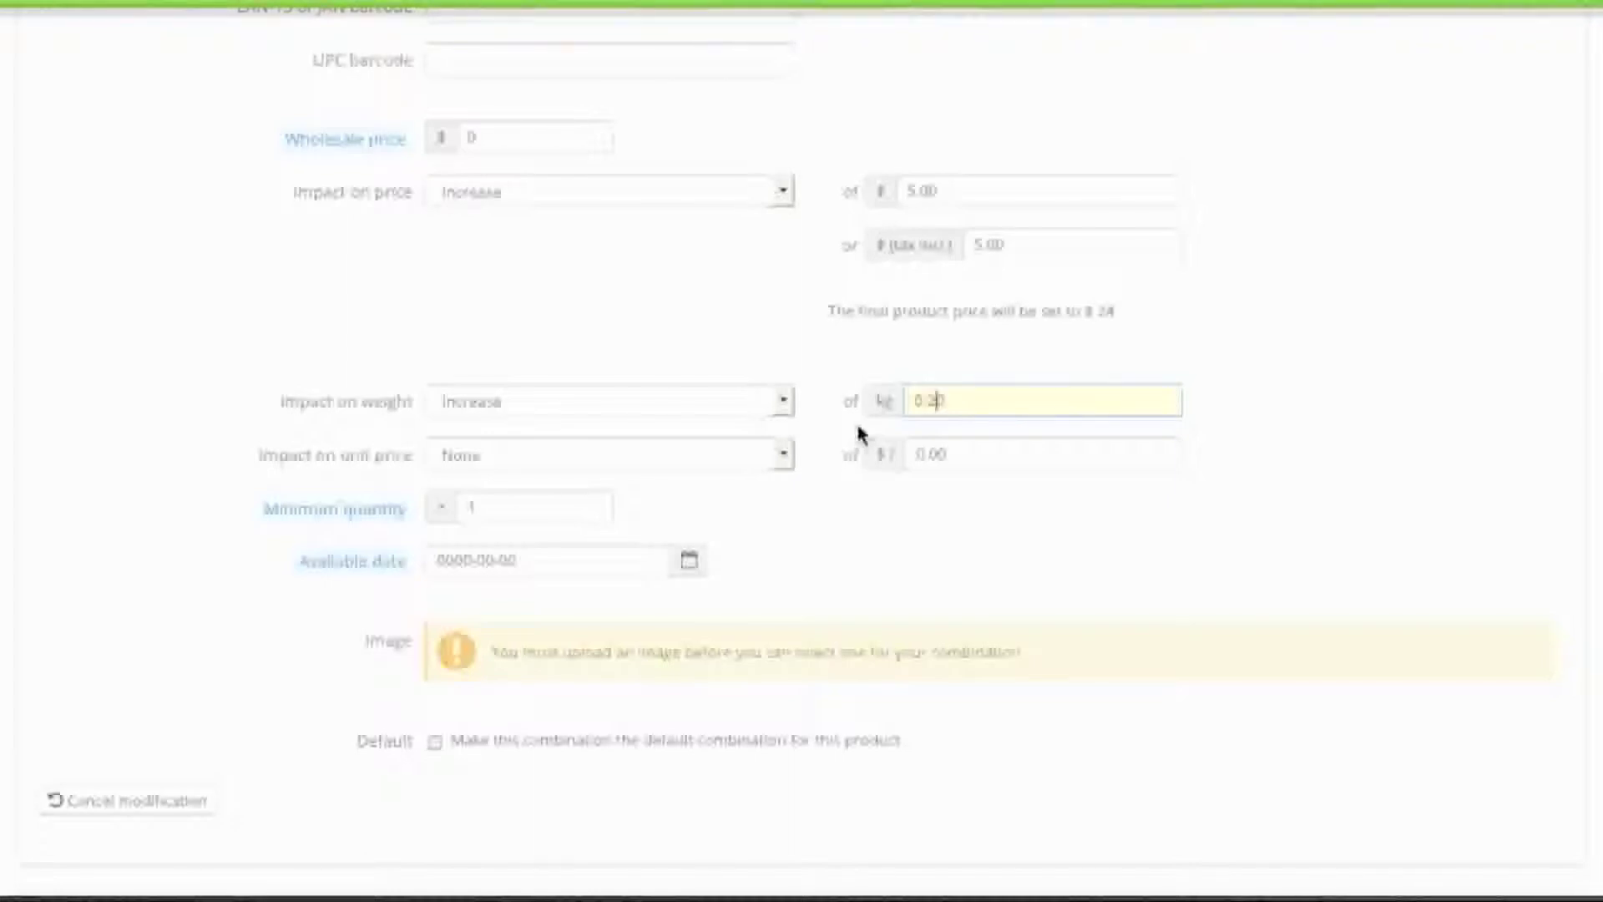
click(683, 463)
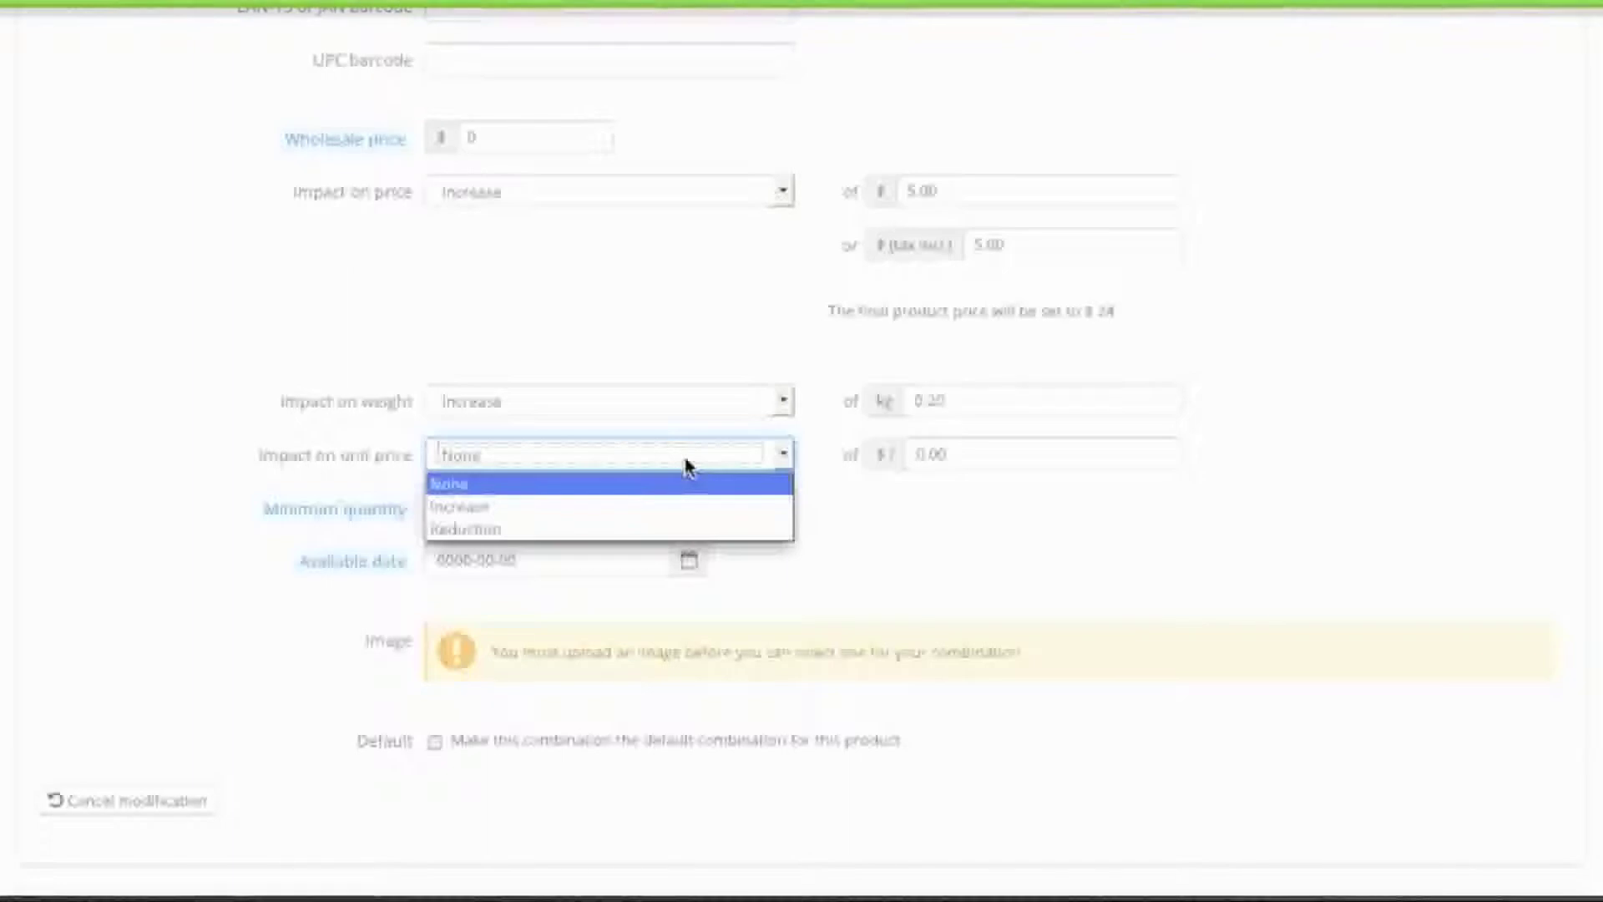
click(823, 447)
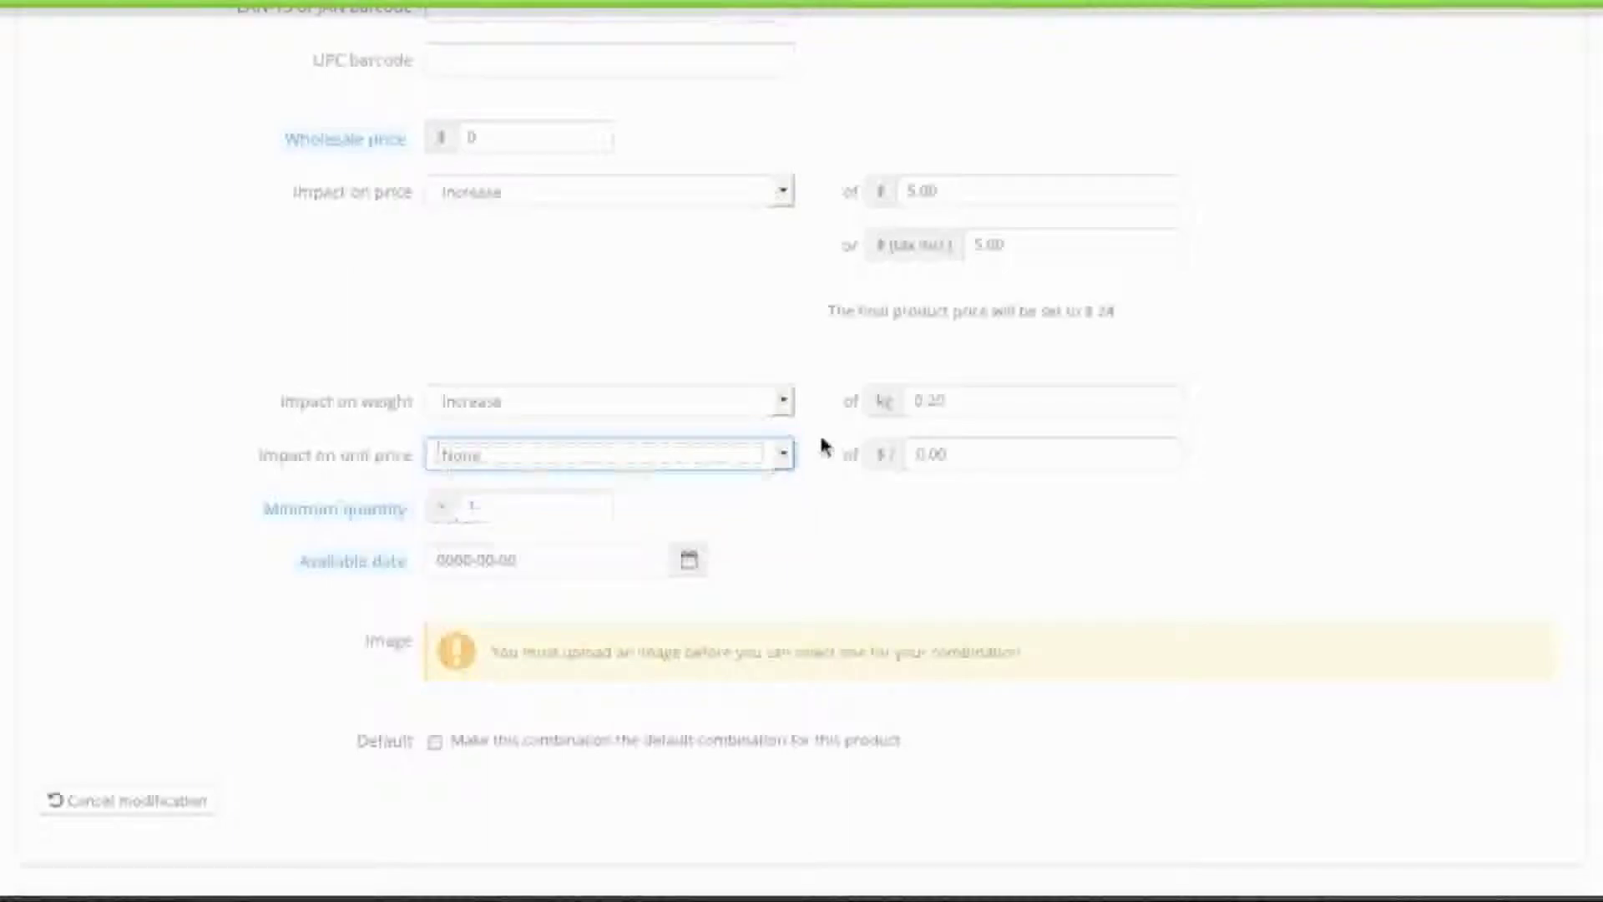
scroll(824, 448, down, 1)
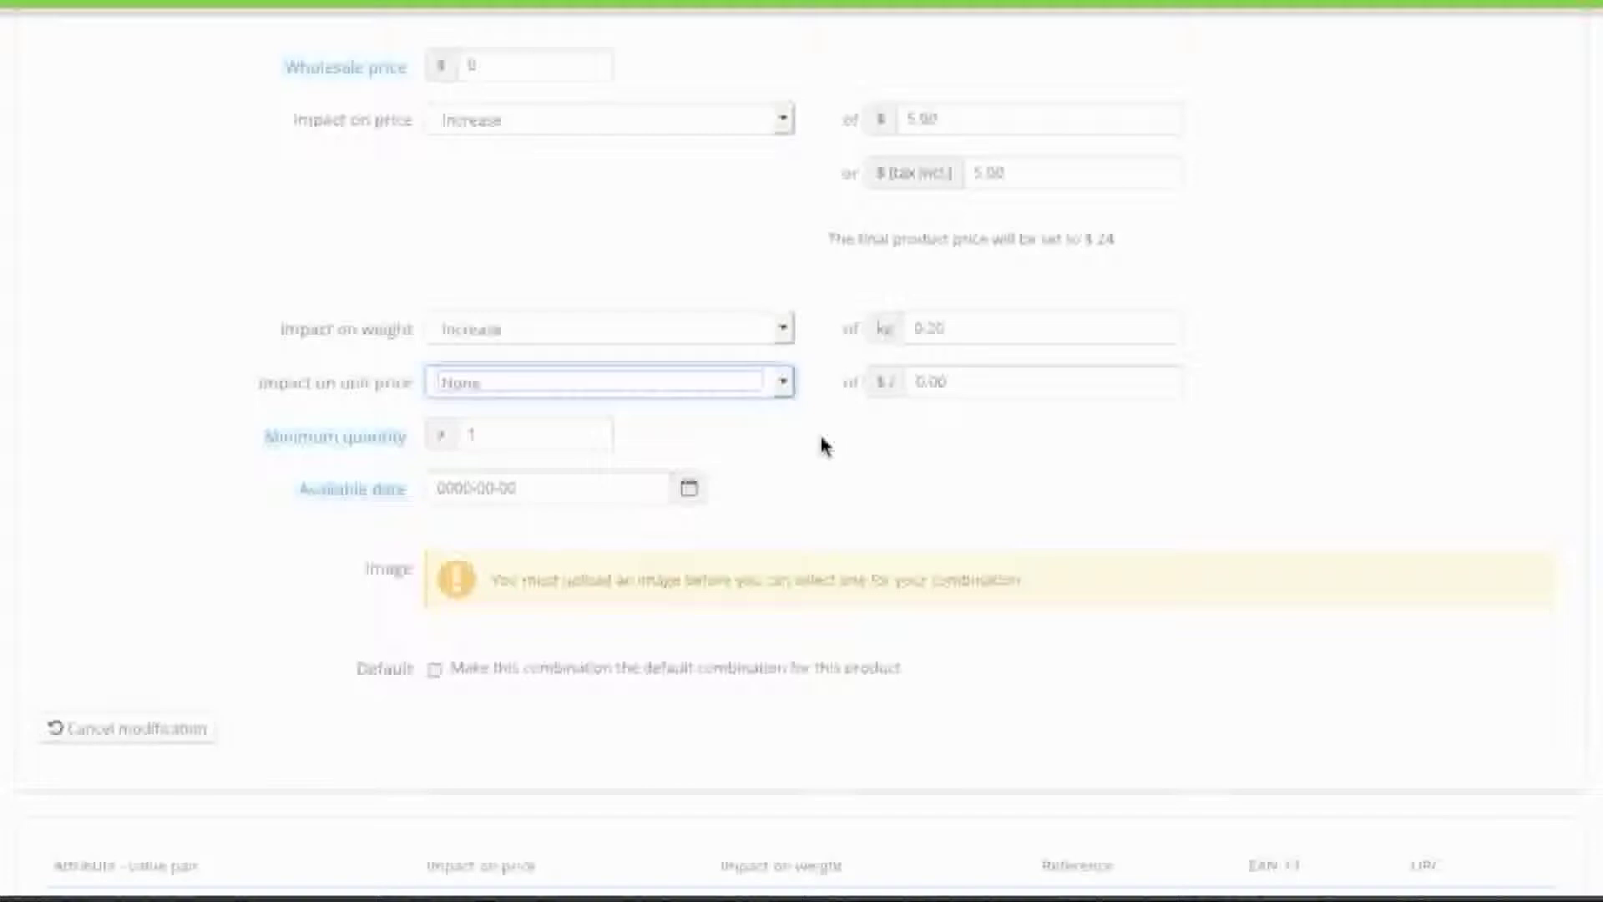
scroll(822, 445, down, 3)
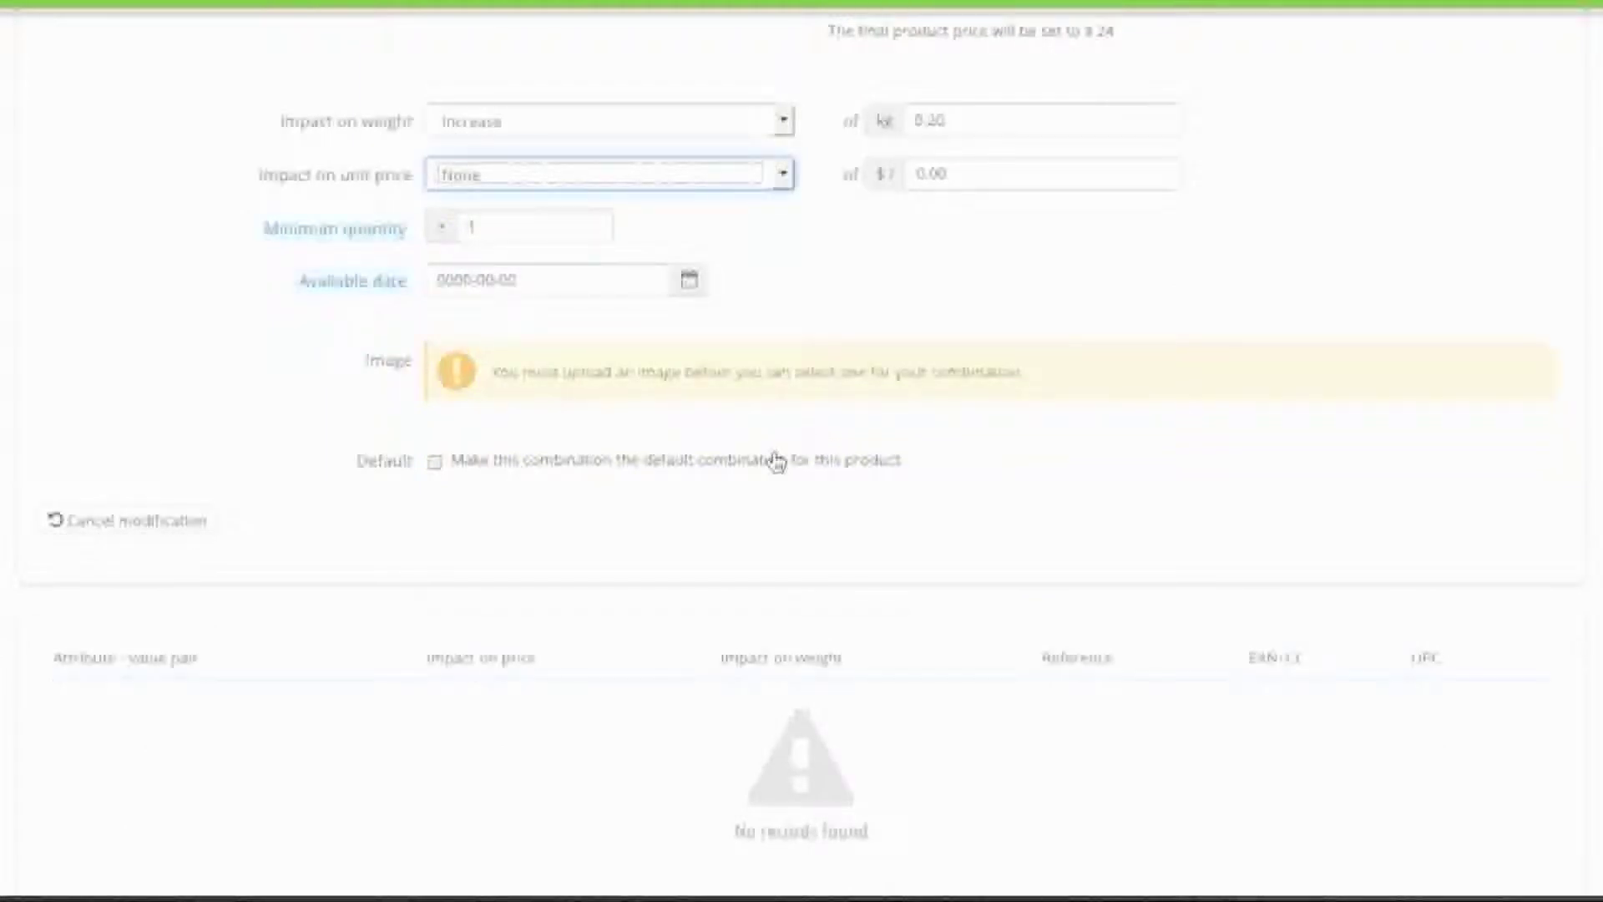
click(436, 462)
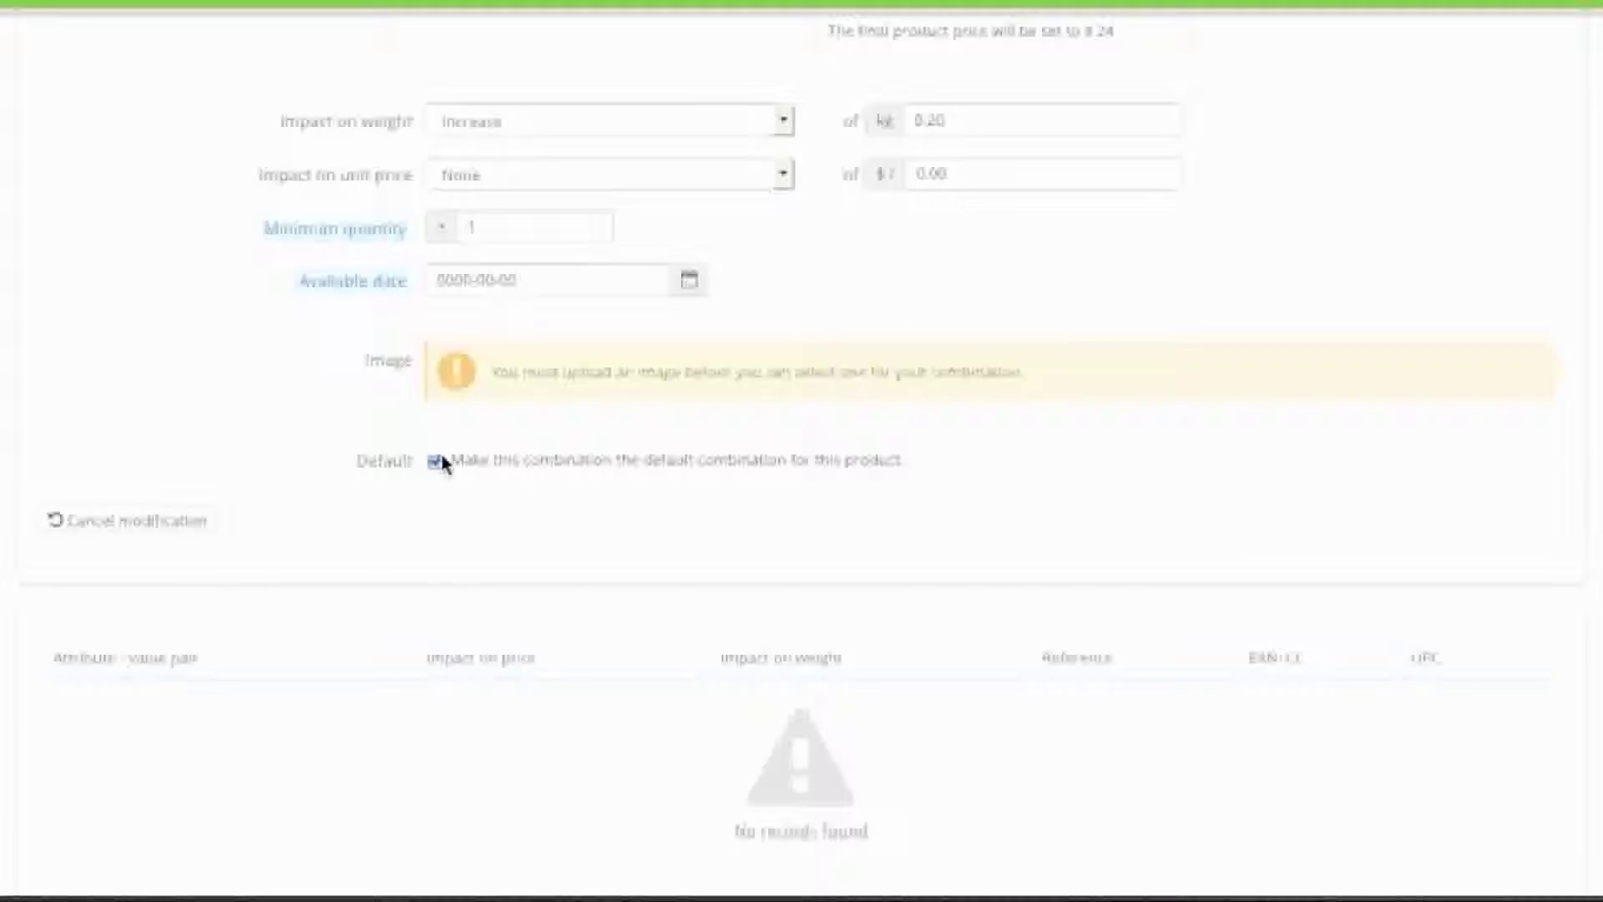
scroll(448, 463, down, 5)
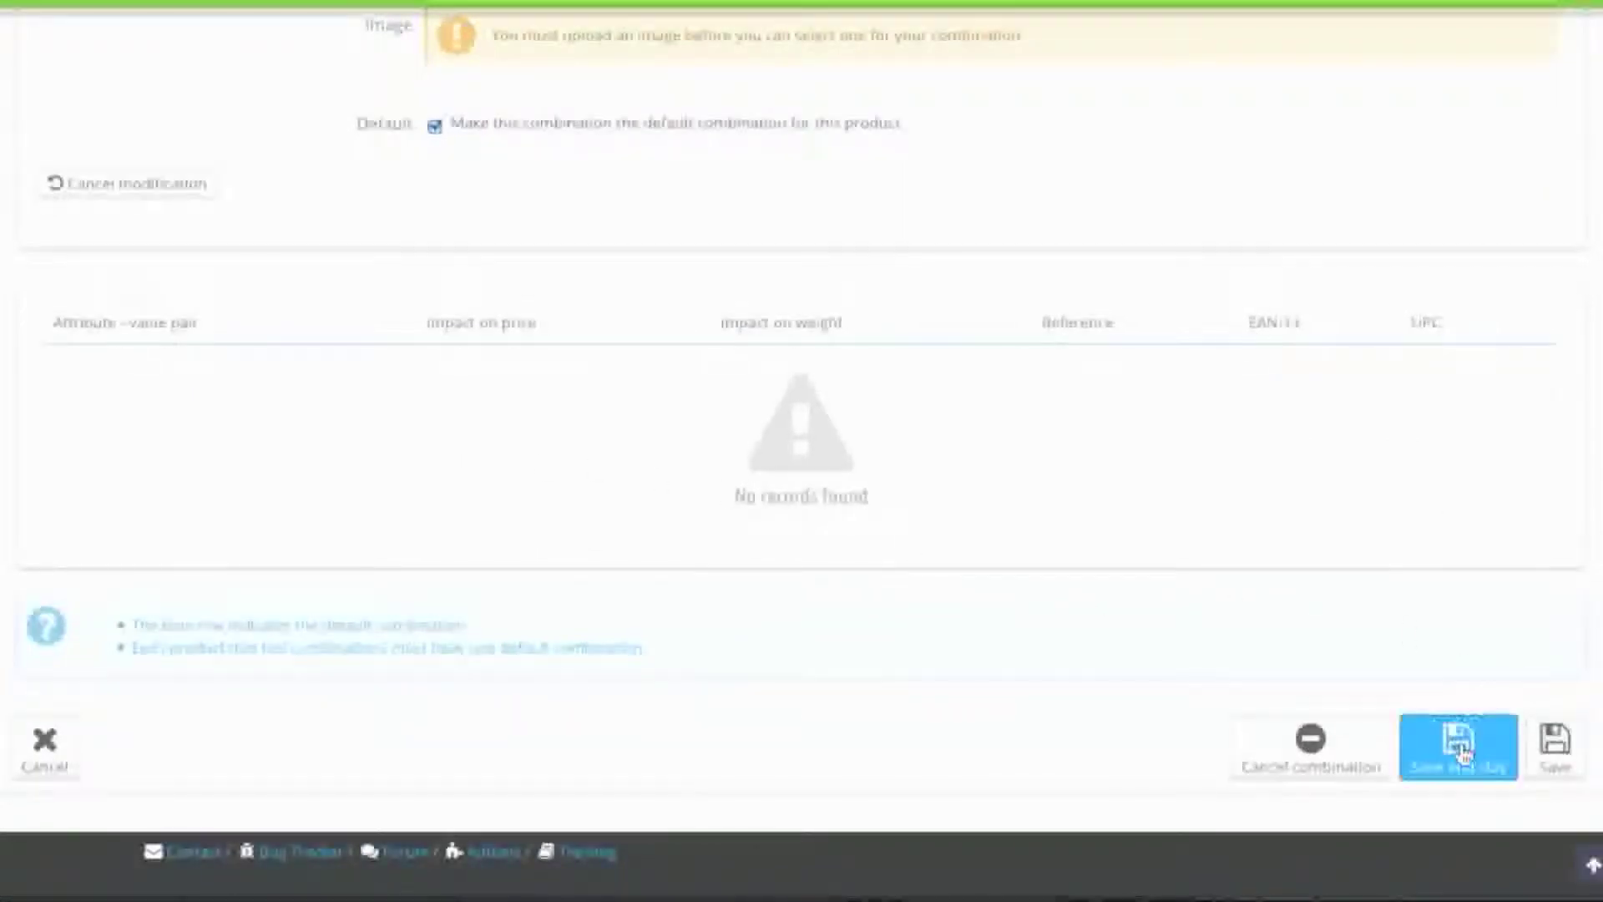
click(1461, 752)
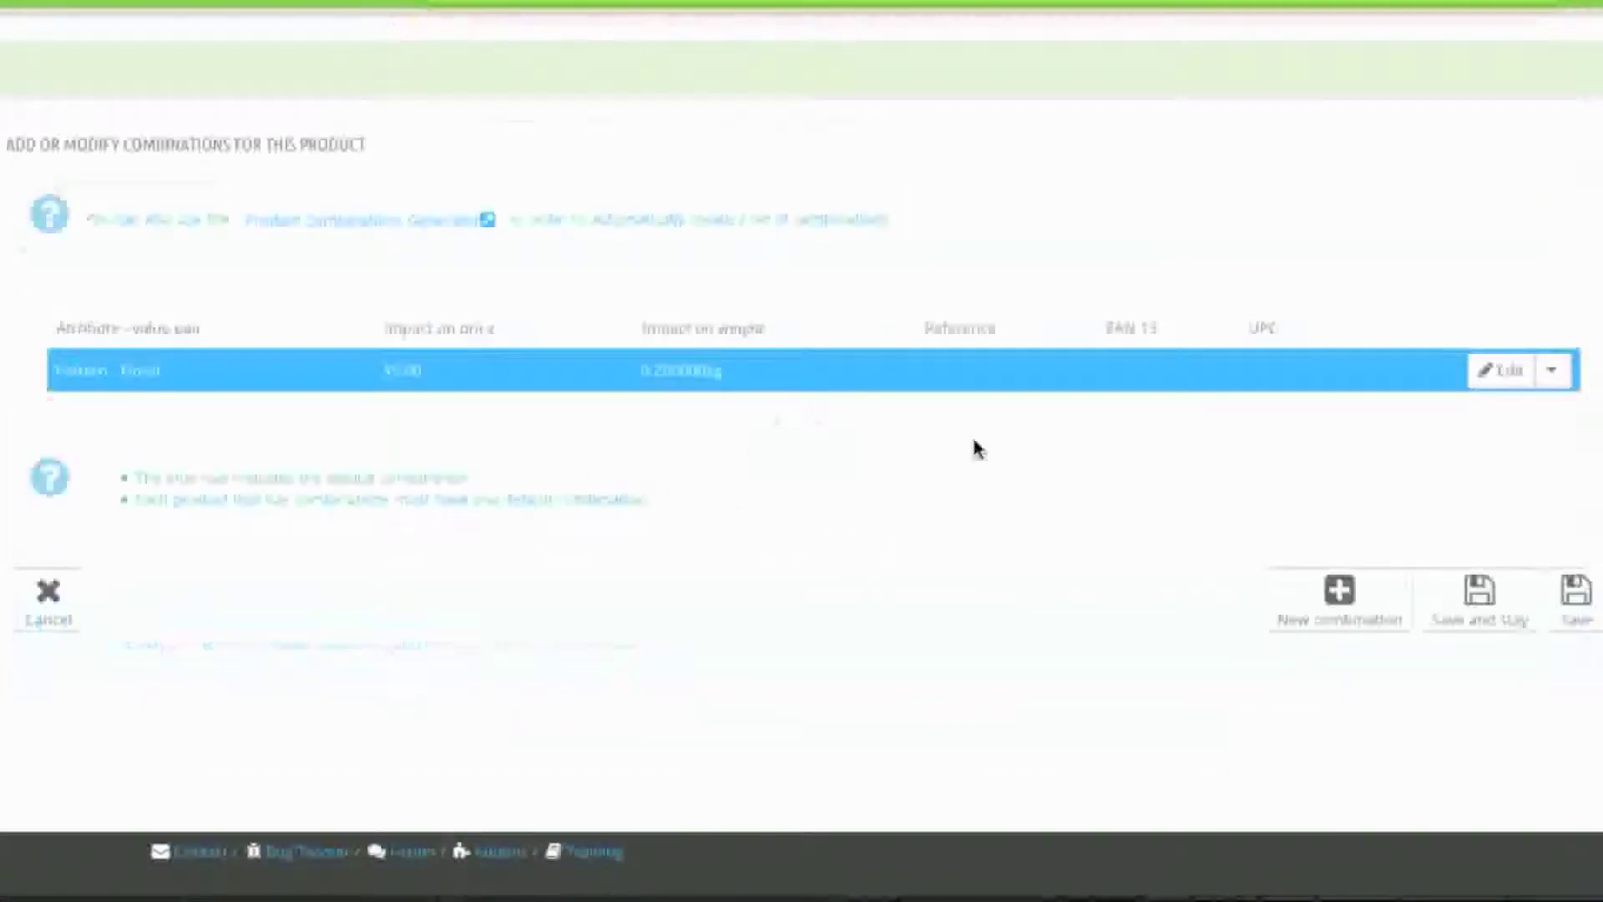
Start another product combination and add the attribute pair Pattern: Faded Denim to it.
click(1334, 599)
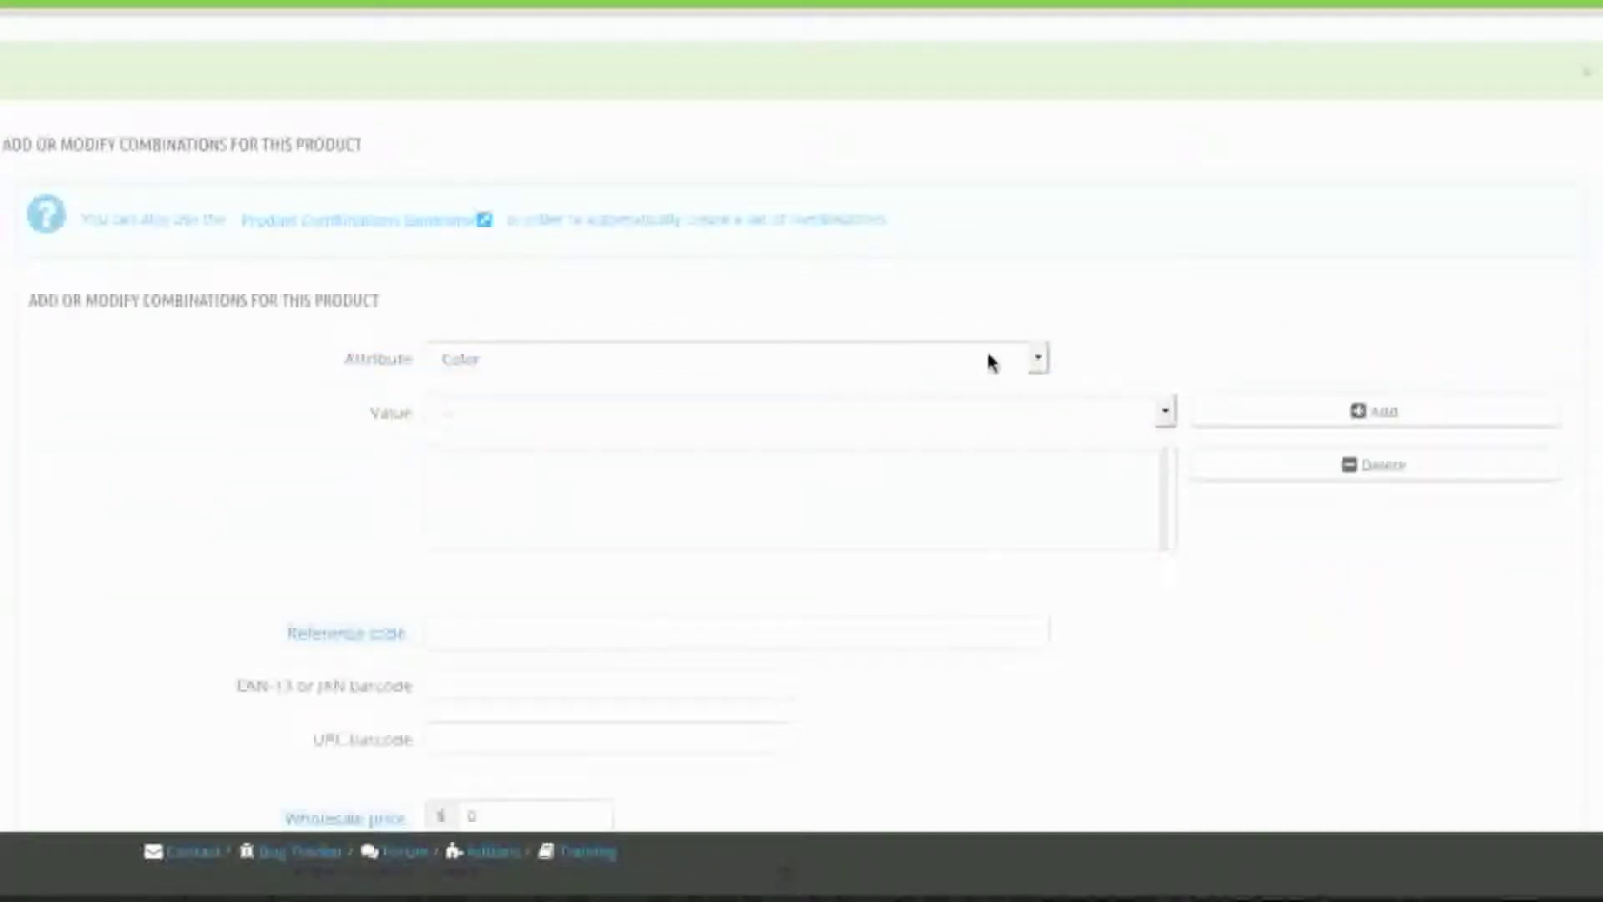
click(941, 368)
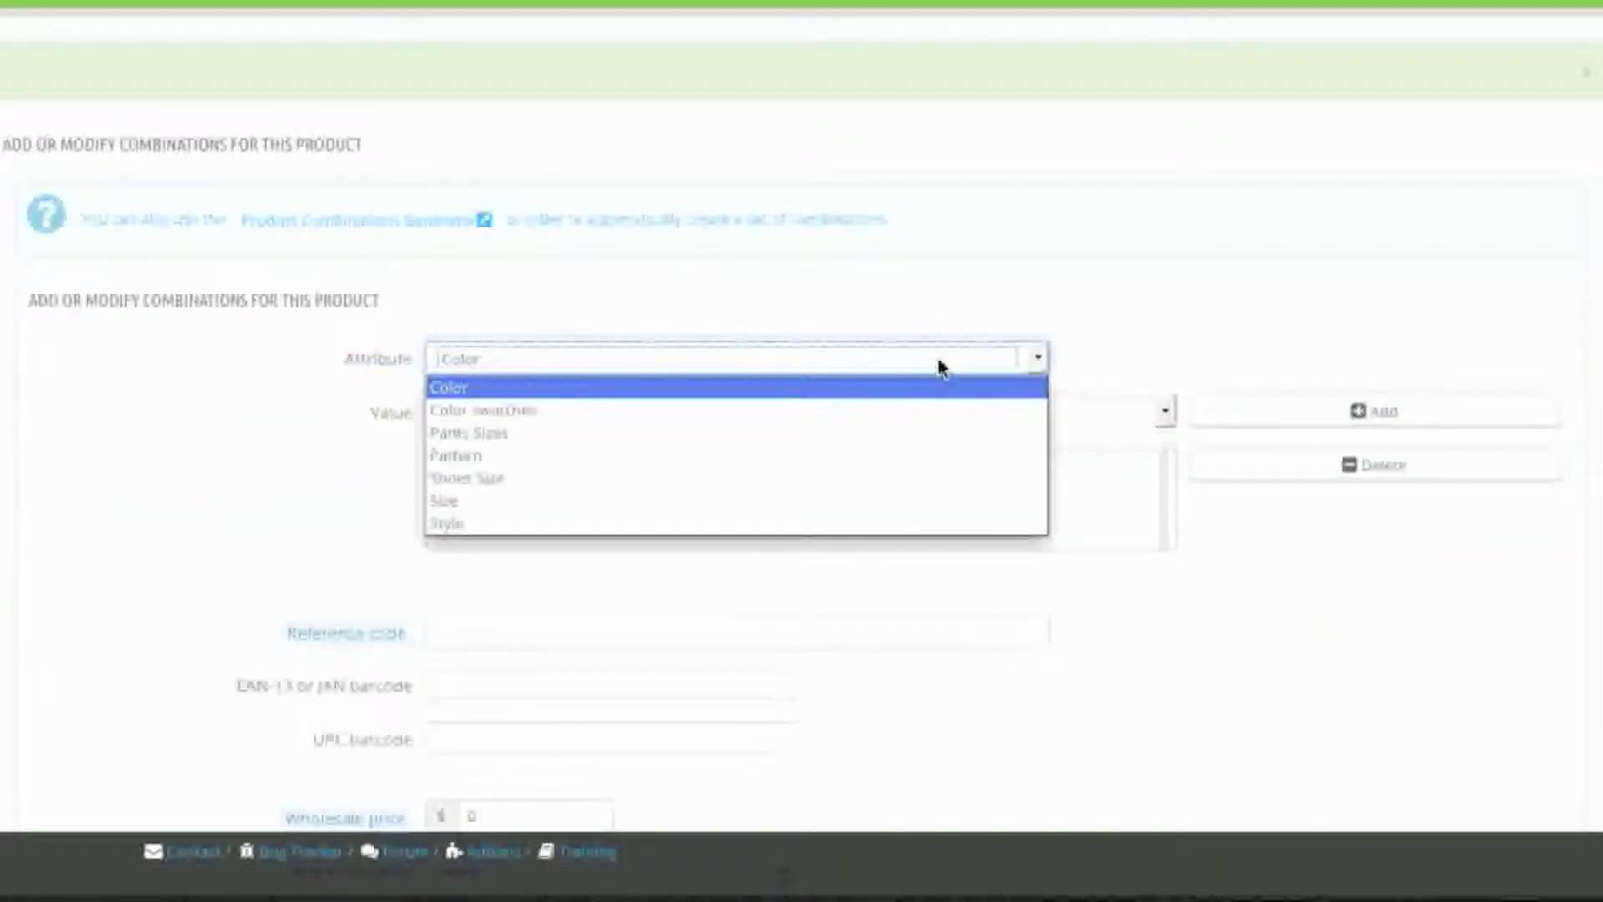
click(858, 456)
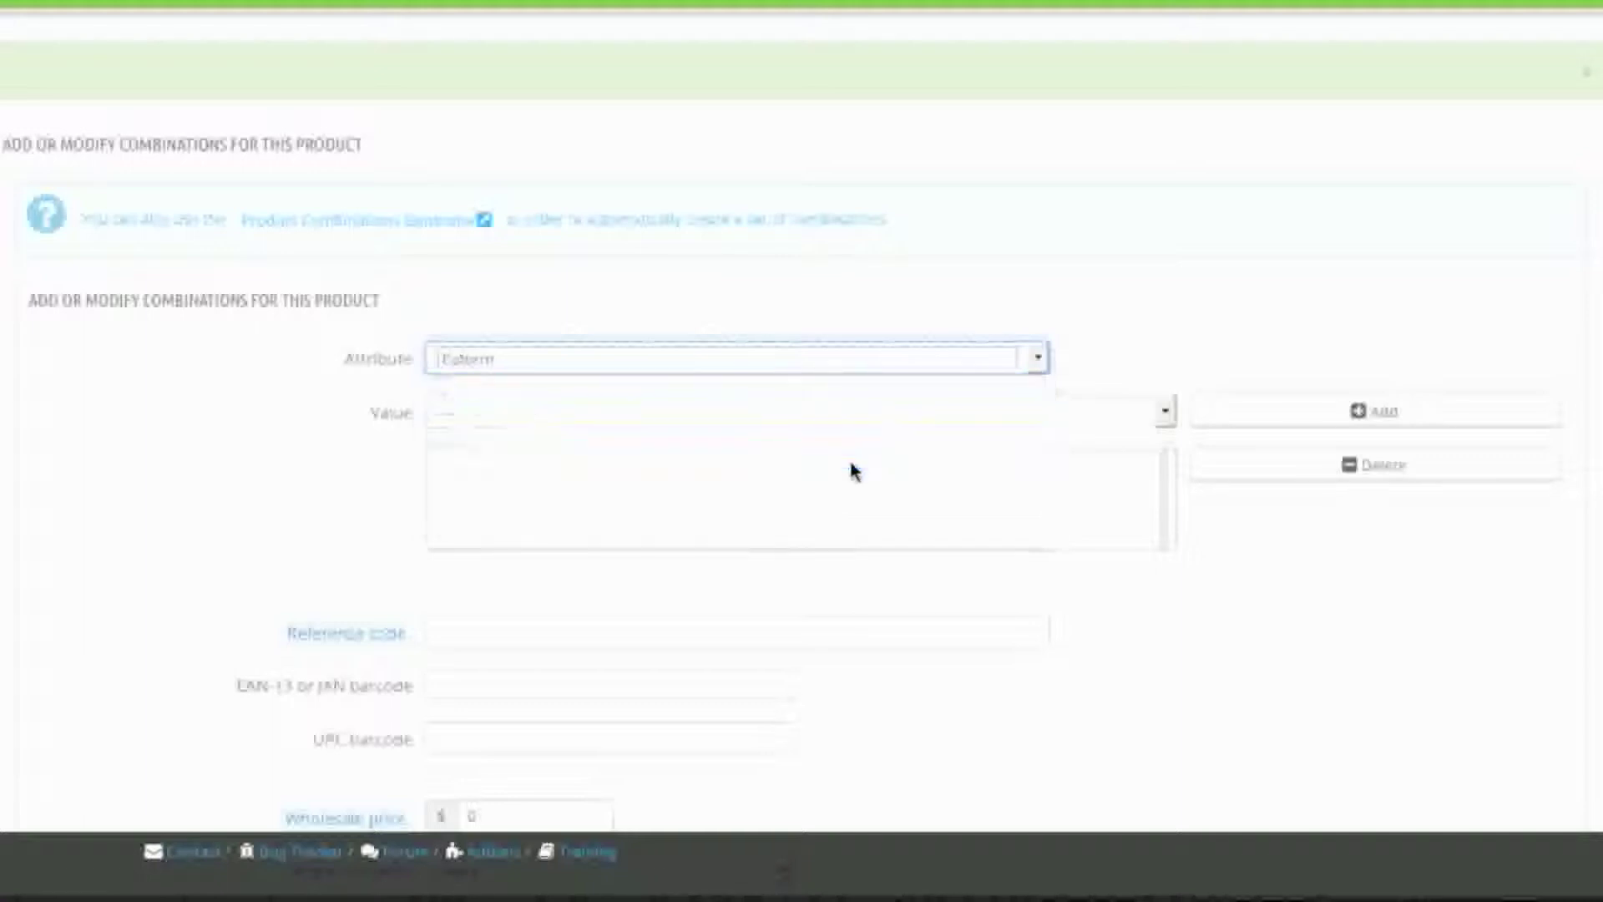
click(990, 421)
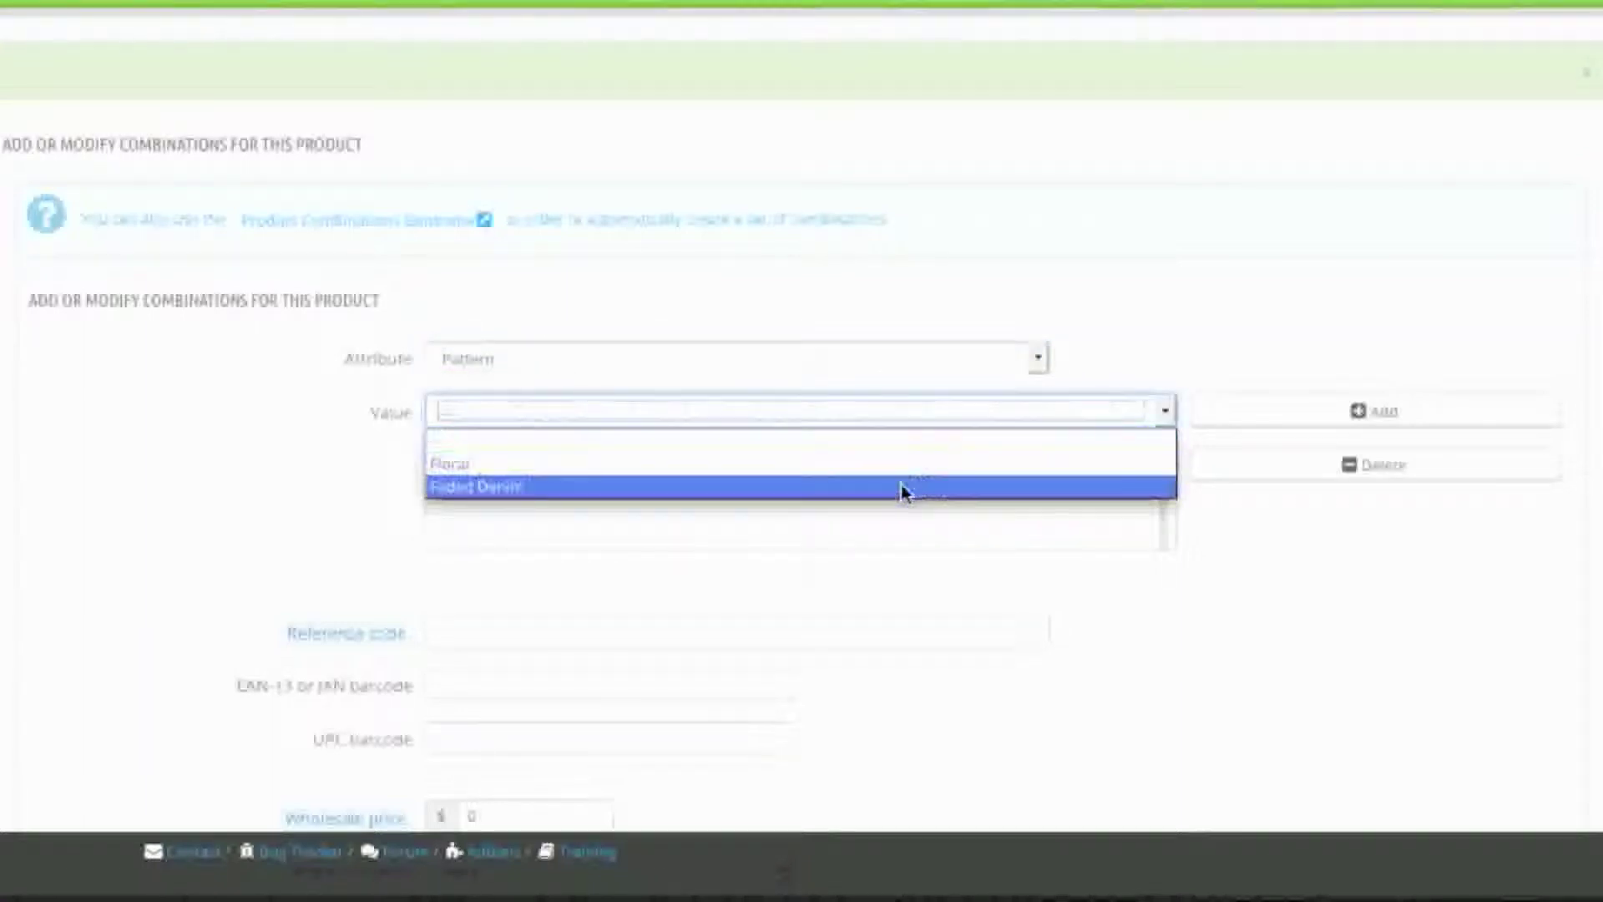
click(902, 489)
click(1368, 424)
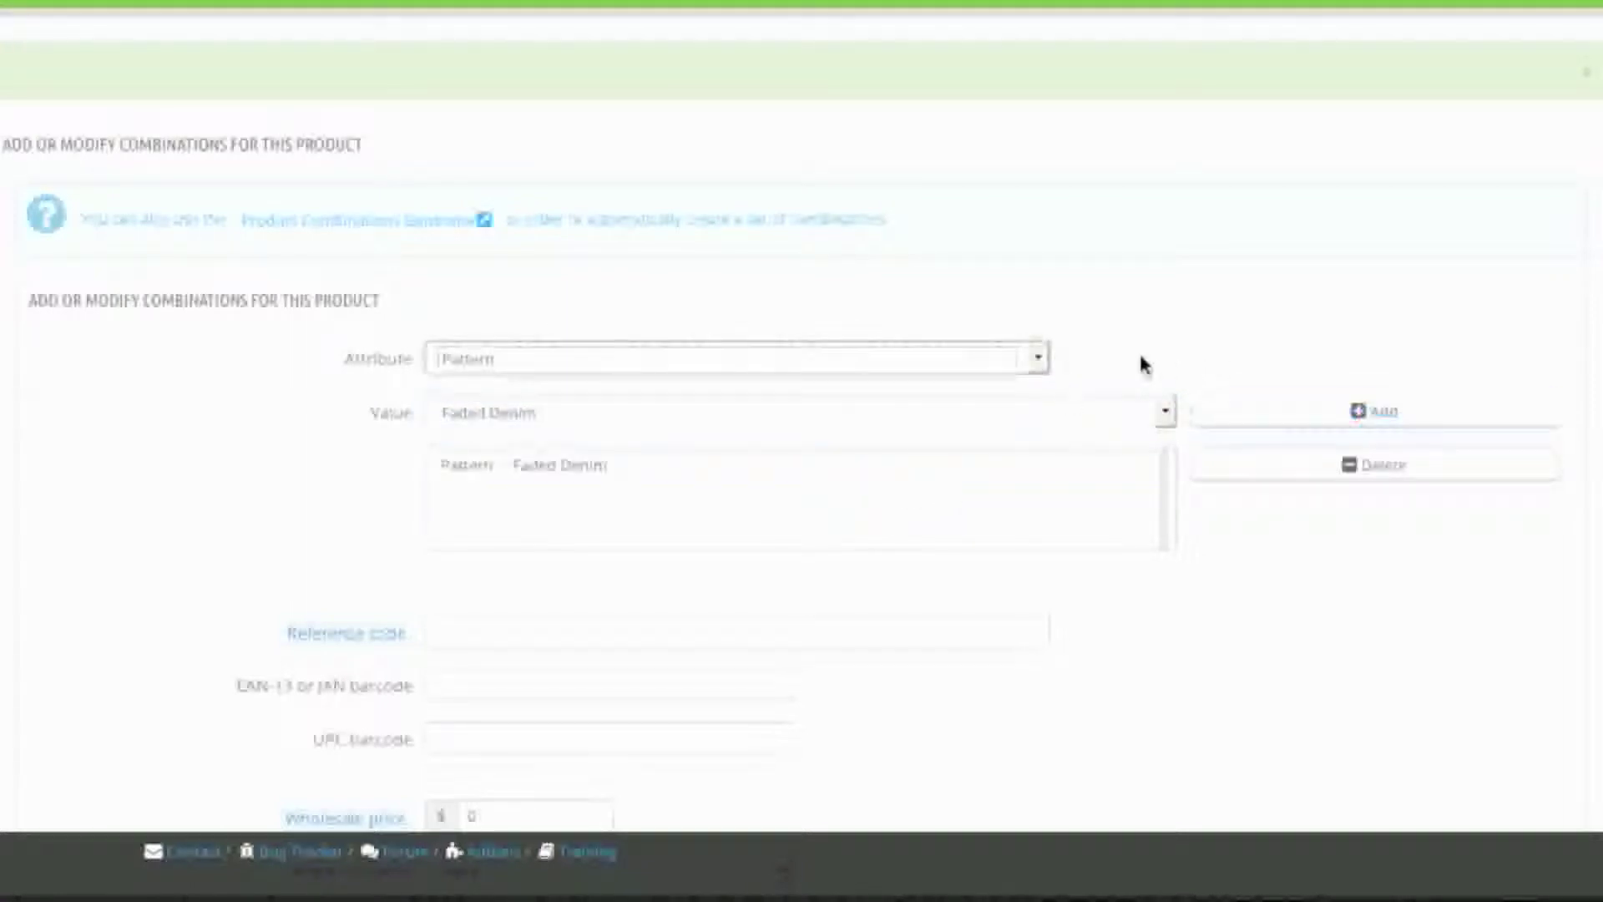
Add the attribute pair Pants Sizes: 6 to the Faded Denim combination and save it while staying in the editor.
click(1033, 360)
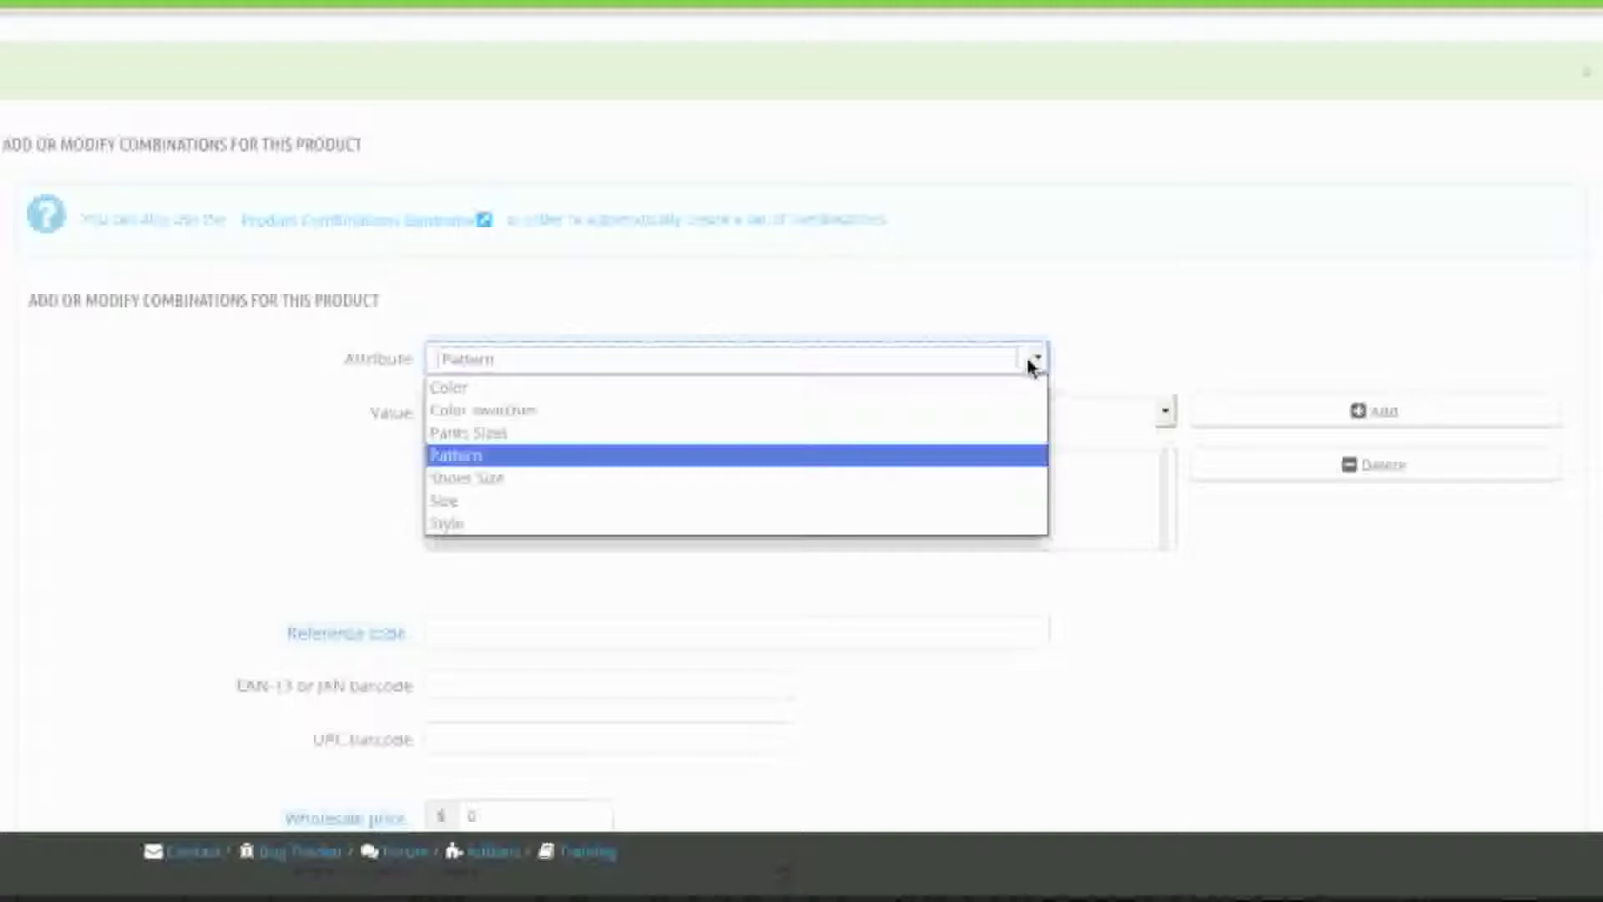
click(663, 434)
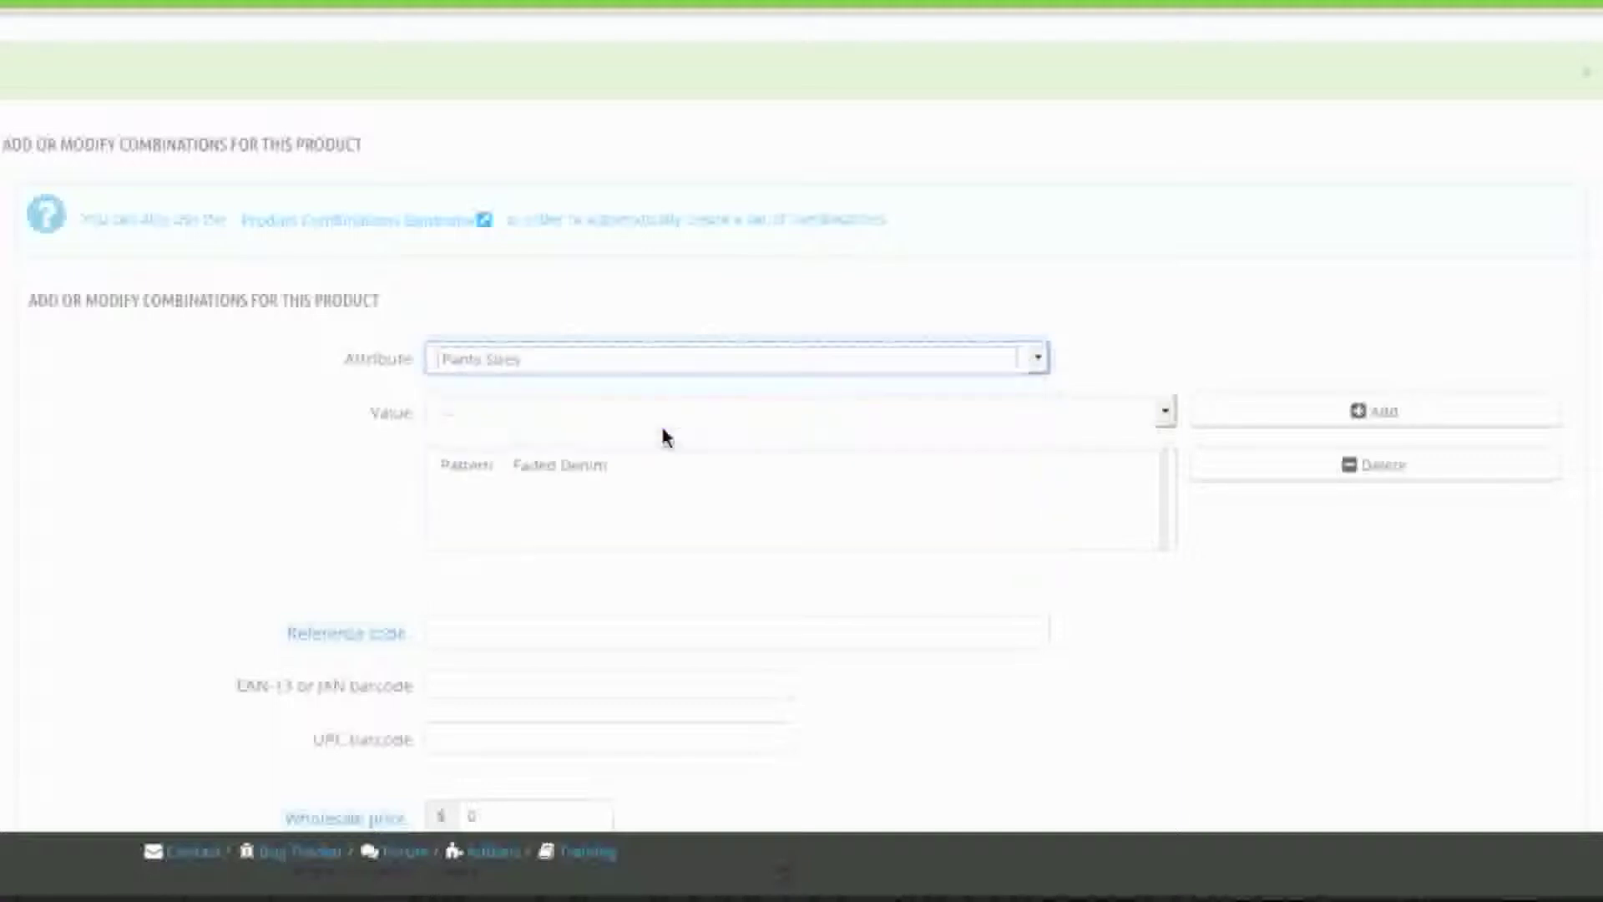
click(804, 412)
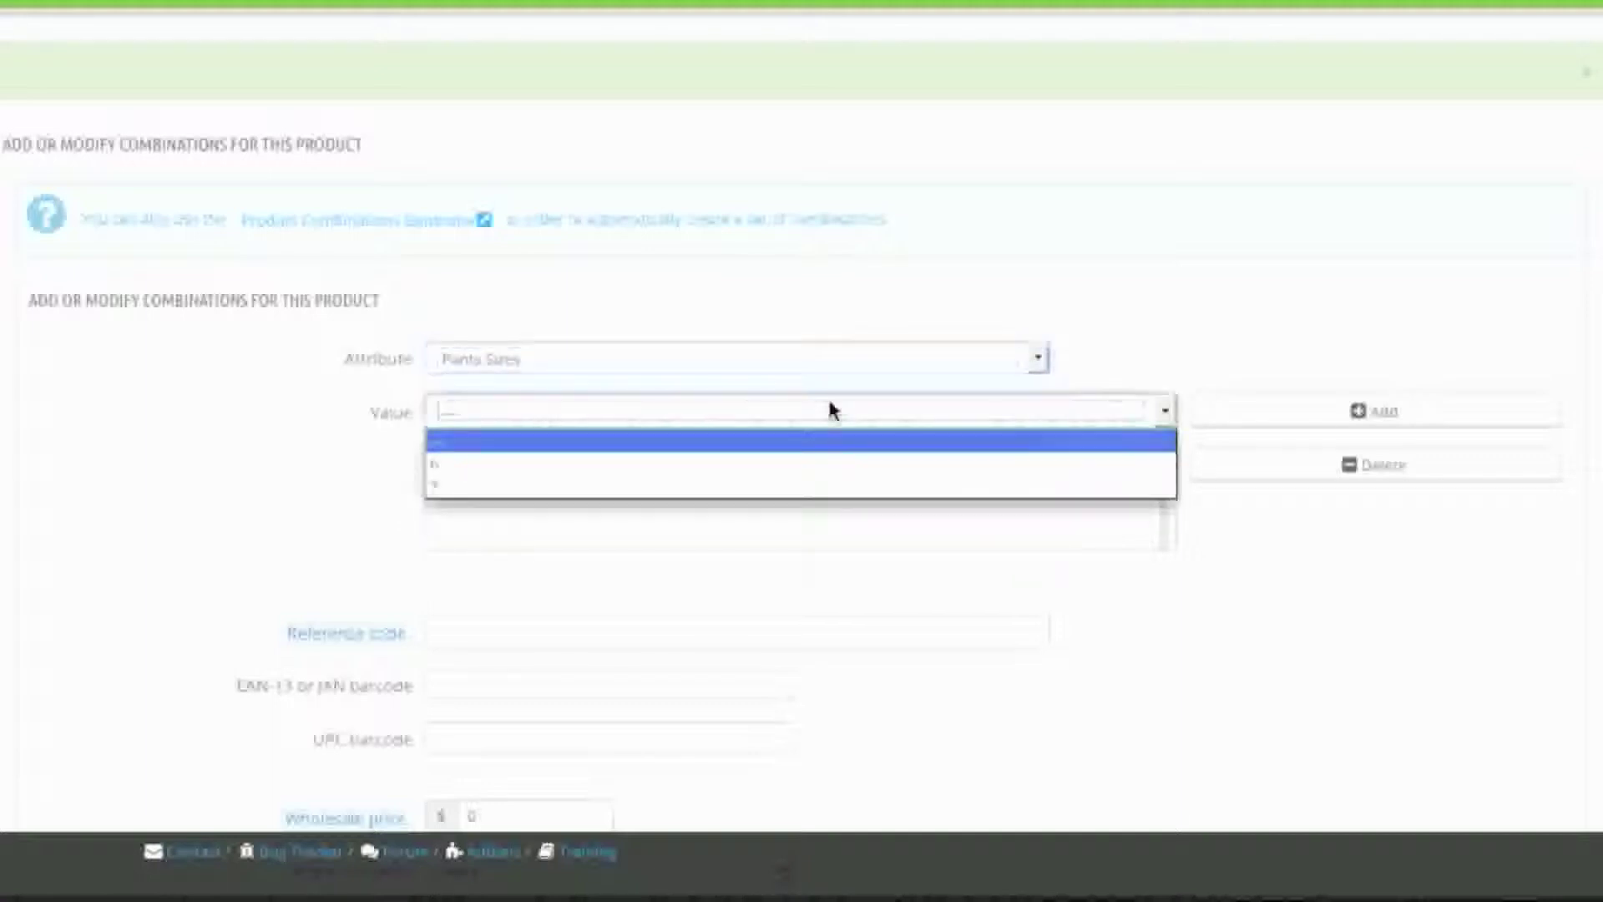
click(792, 455)
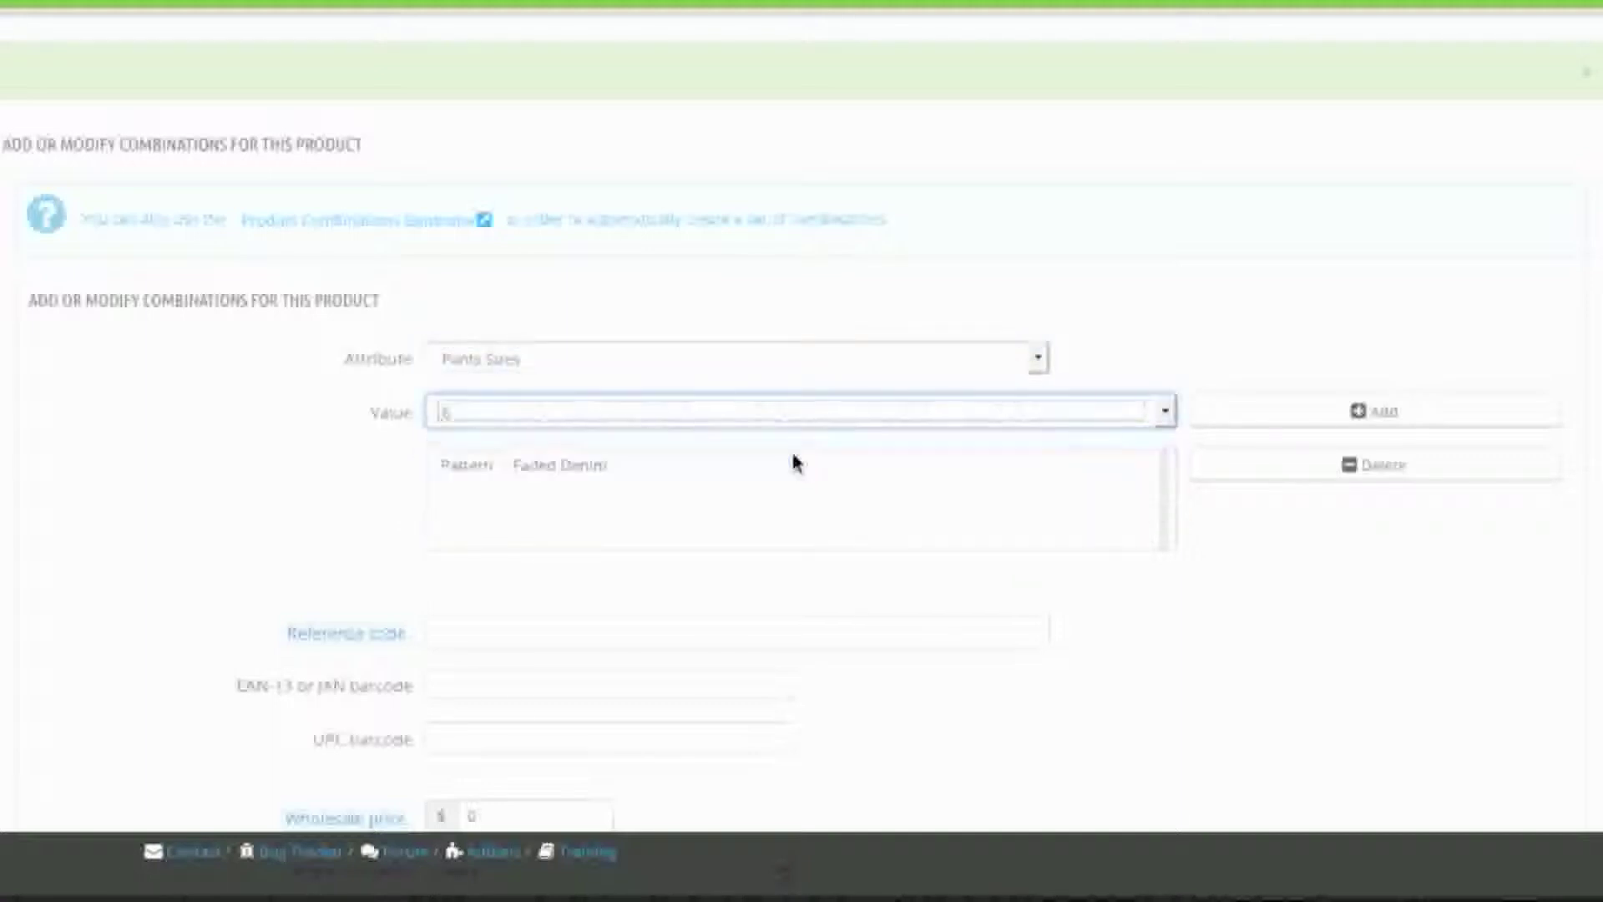
click(1315, 424)
scroll(1112, 450, down, 5)
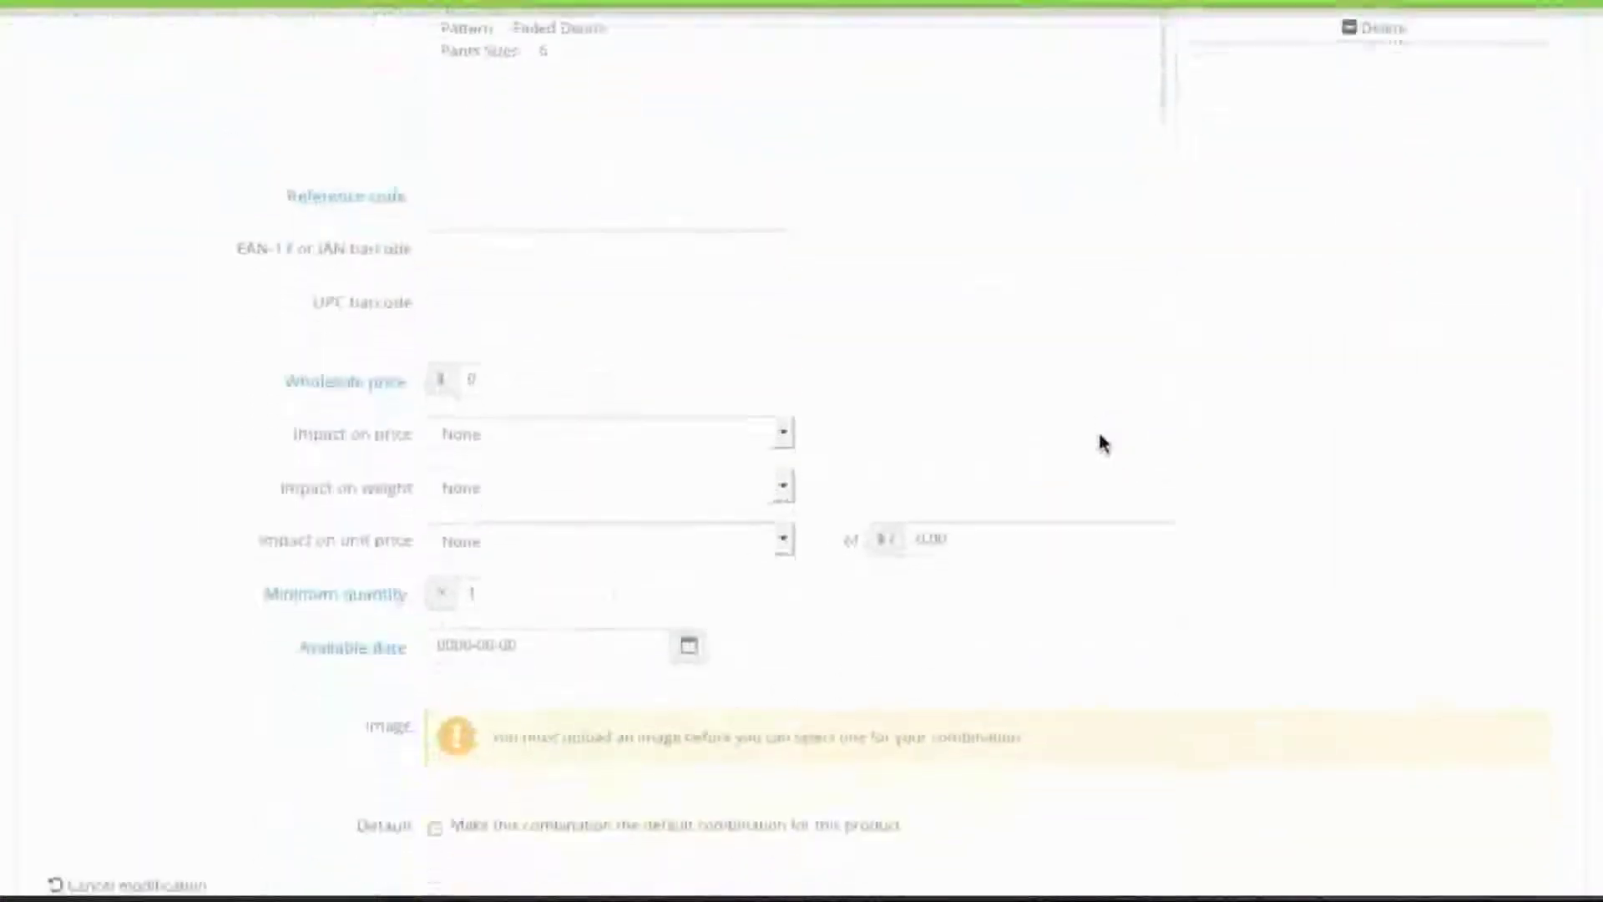
scroll(1099, 443, down, 1)
scroll(646, 415, down, 1)
scroll(647, 416, down, 5)
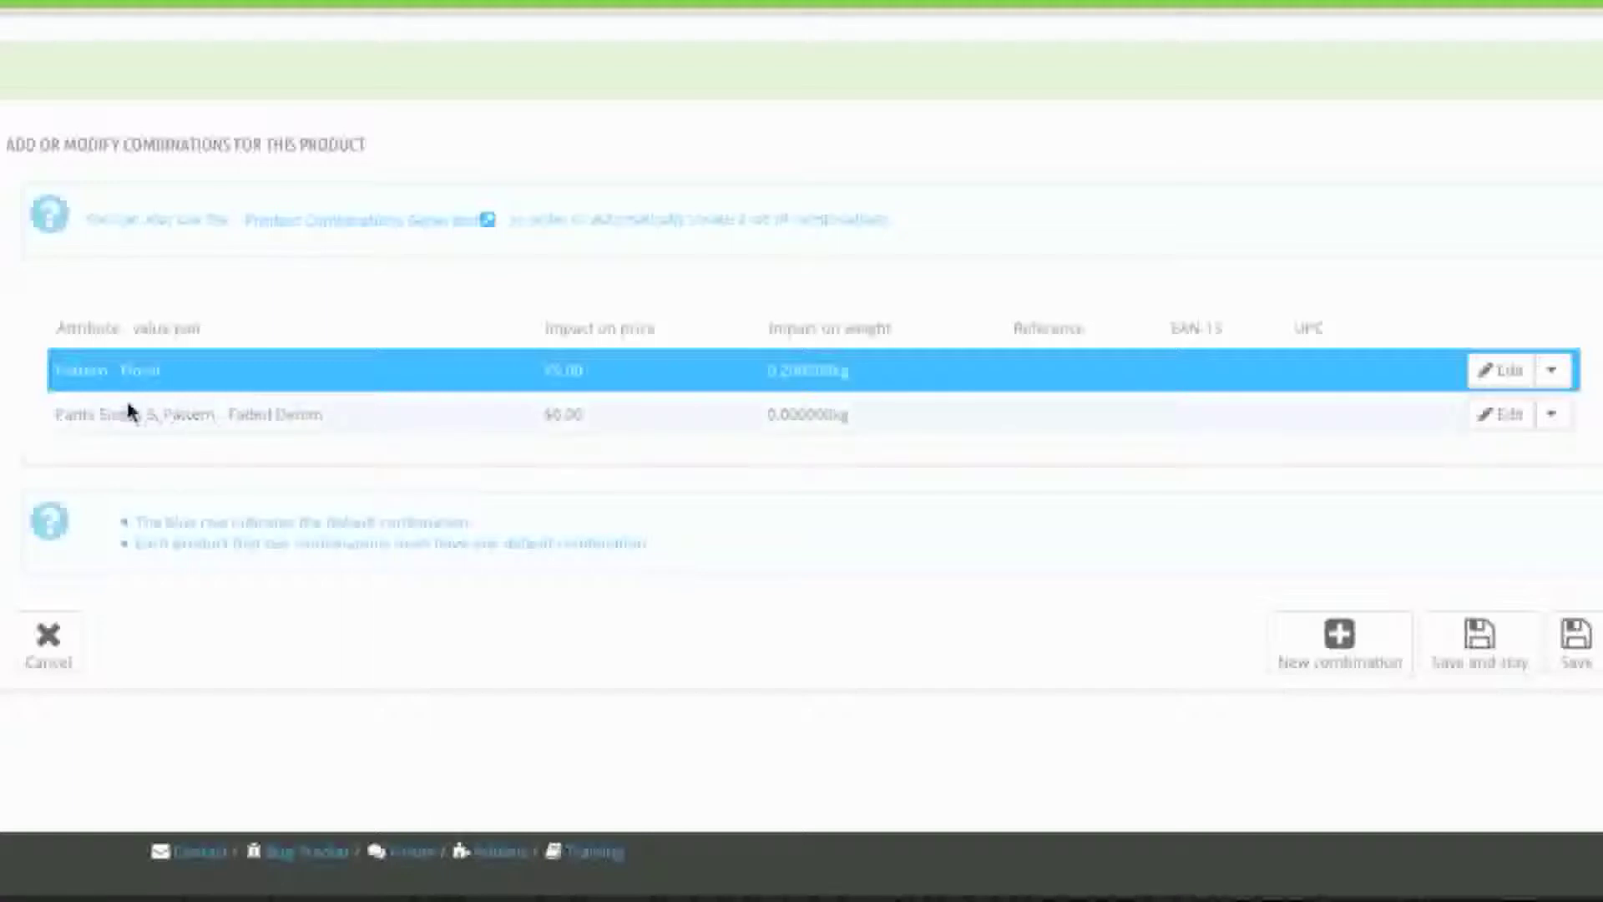
Start a new product combination and add the attribute pair Pattern: Faded Denim to it.
click(1366, 666)
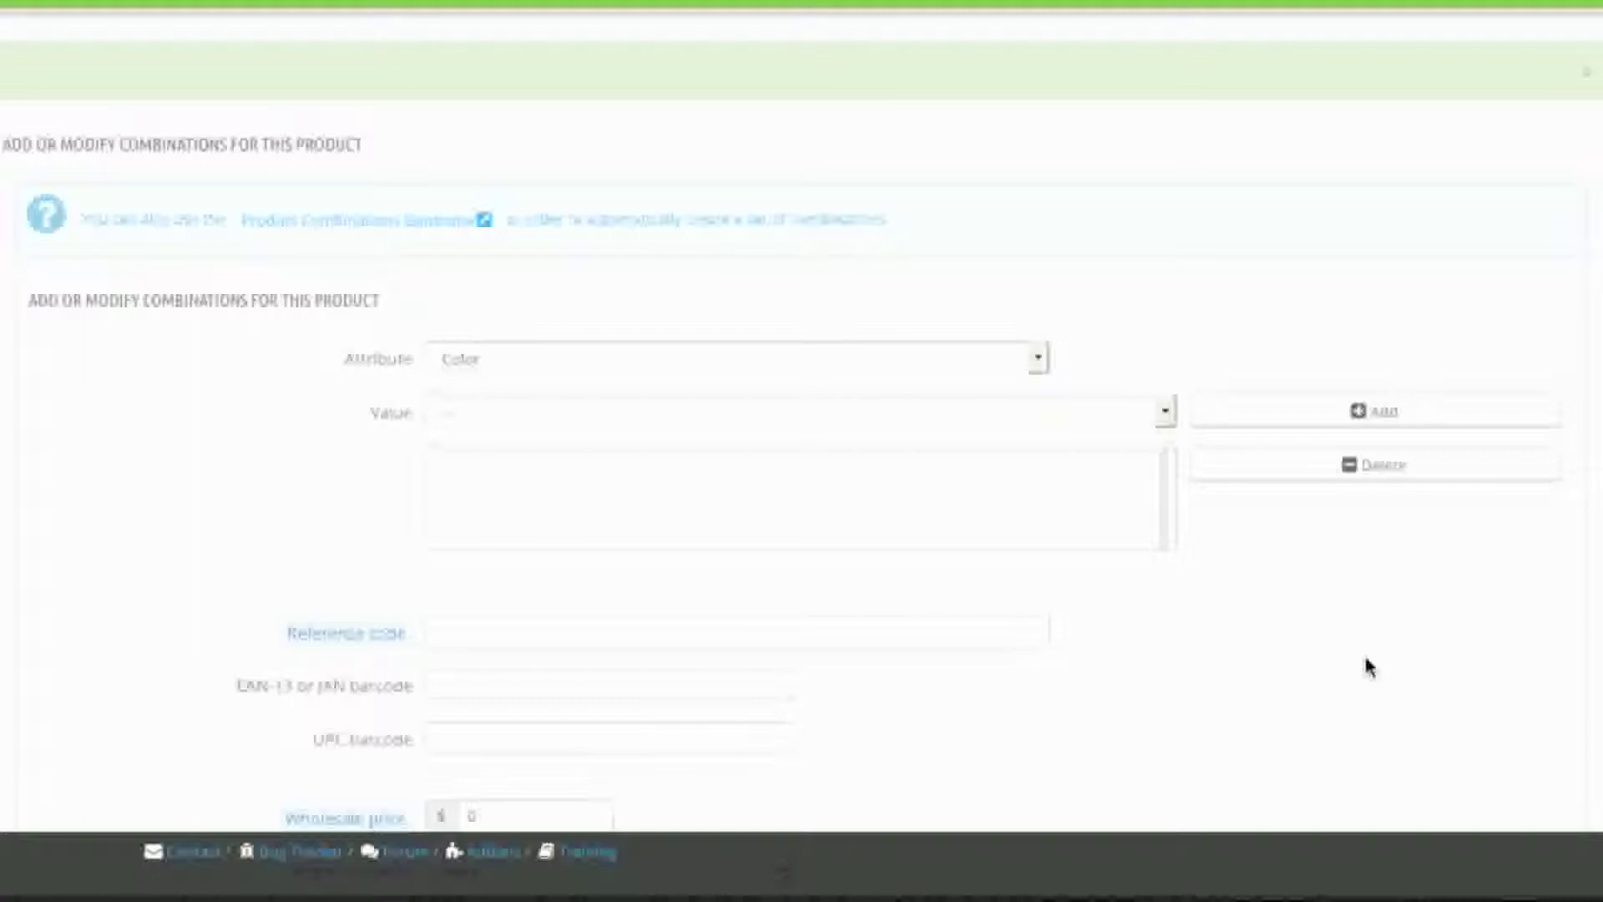
click(958, 366)
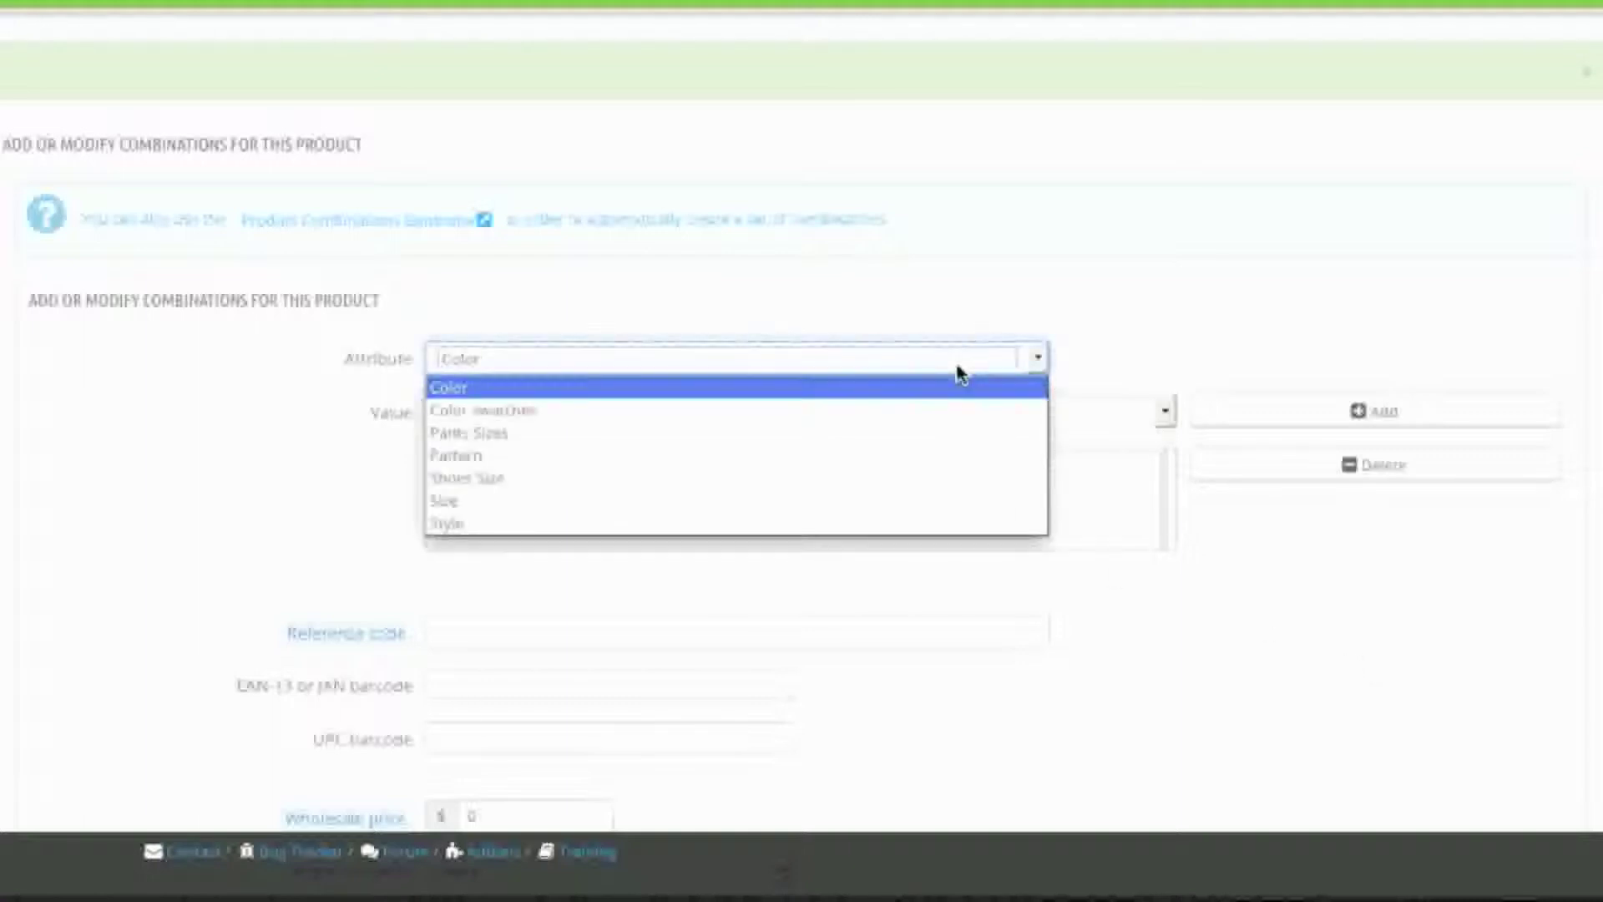
click(860, 457)
click(910, 422)
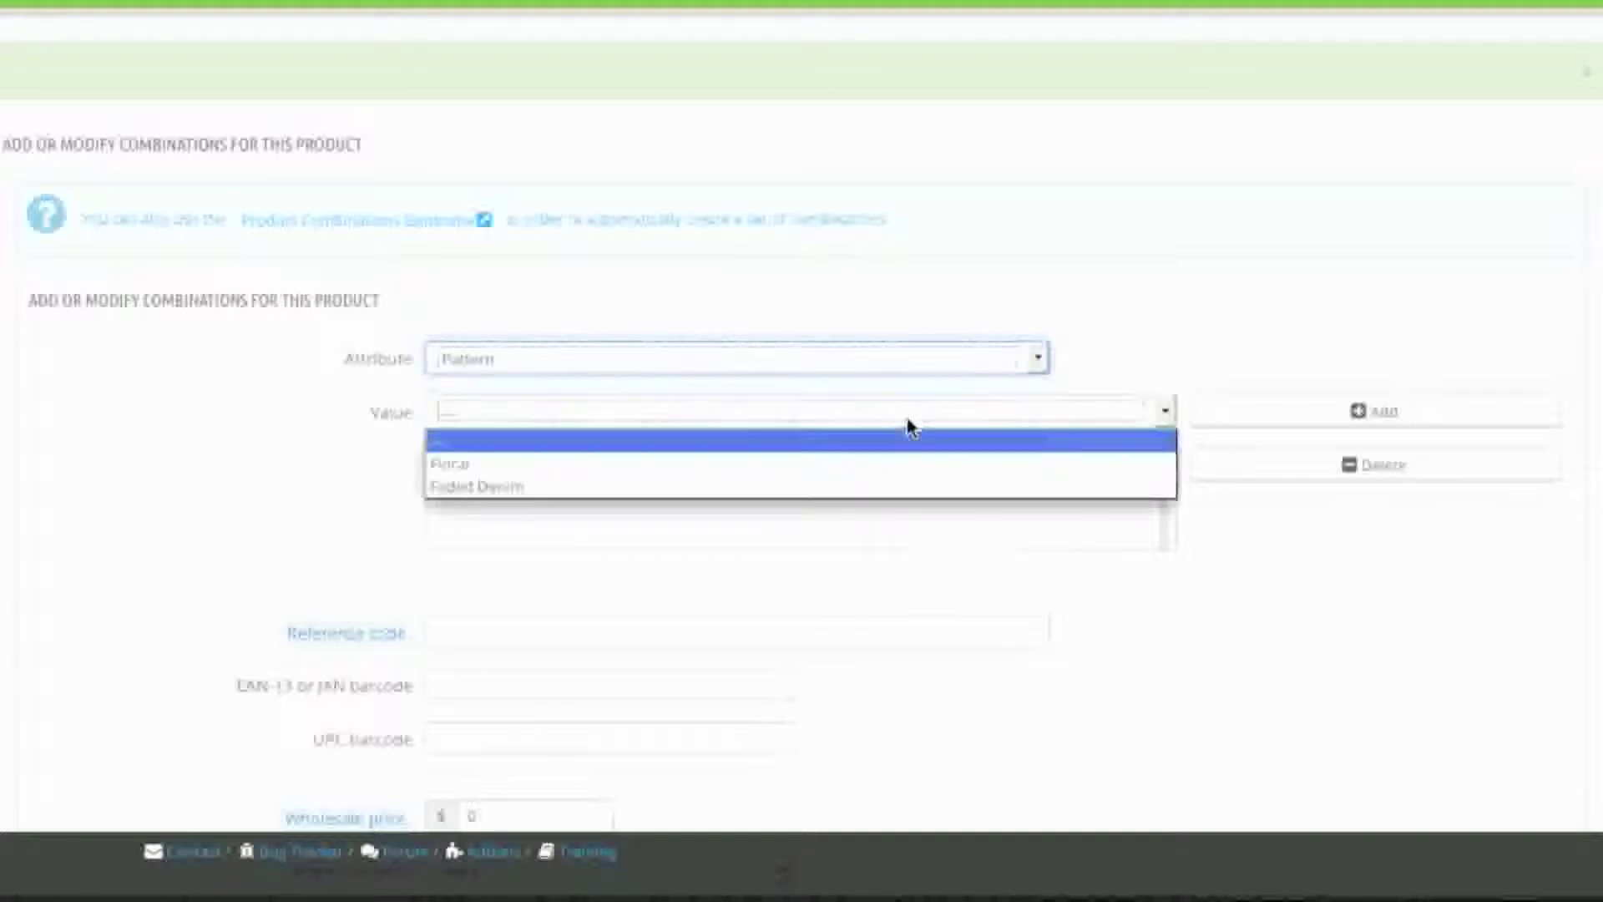
click(875, 485)
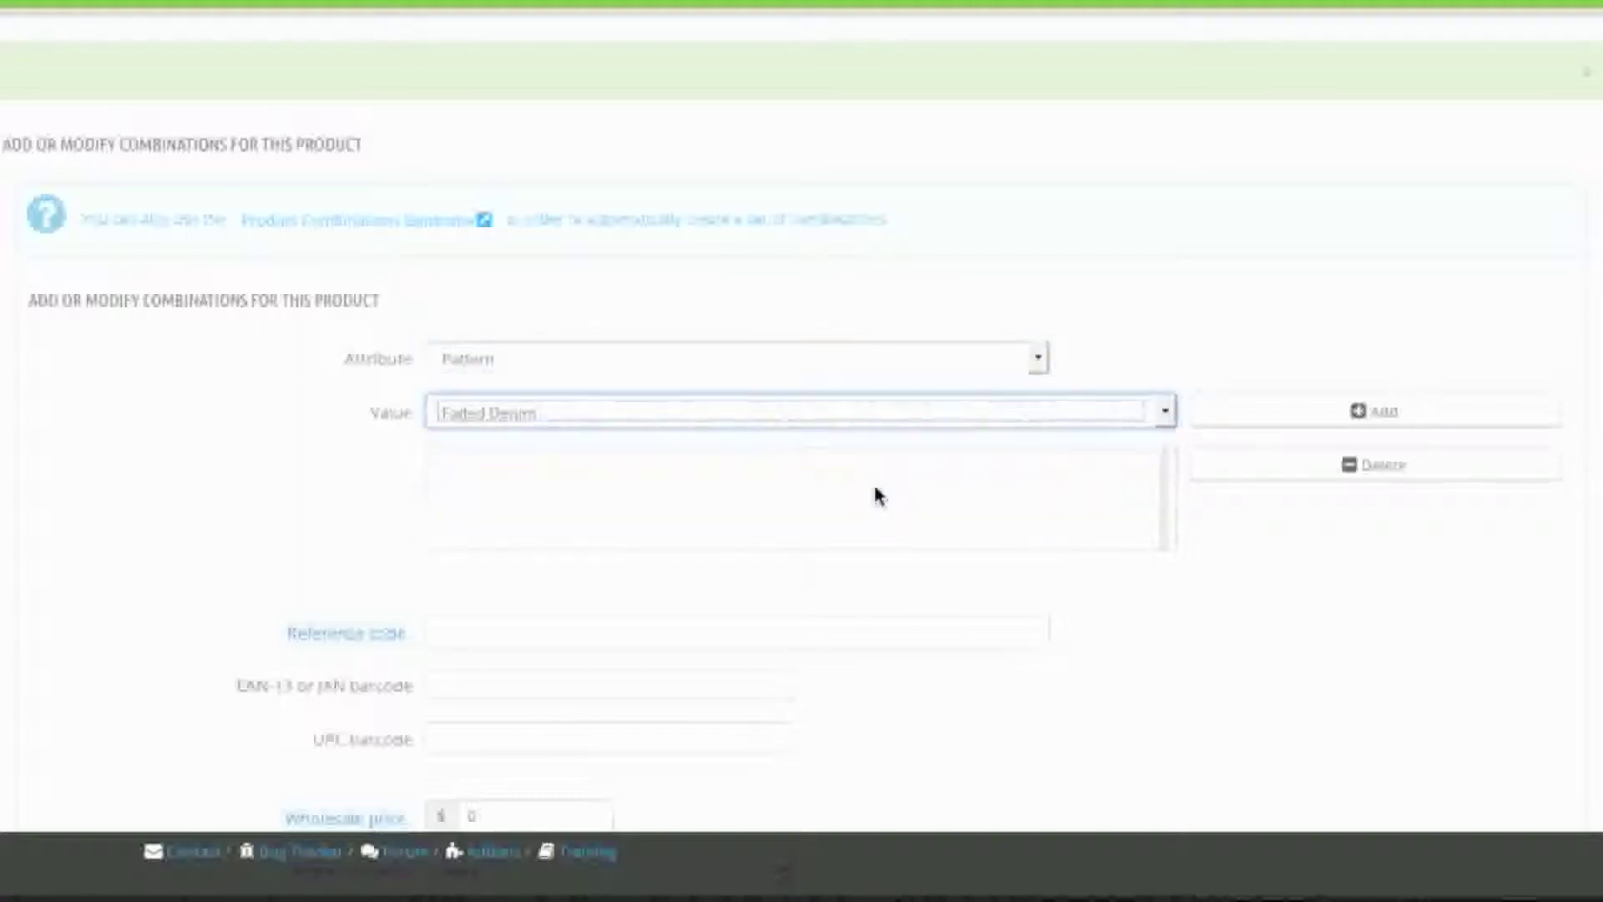
click(1293, 415)
Add the attribute pair Pants Sizes: 7 to the new Faded Denim combination and save it while staying in the editor.
click(744, 359)
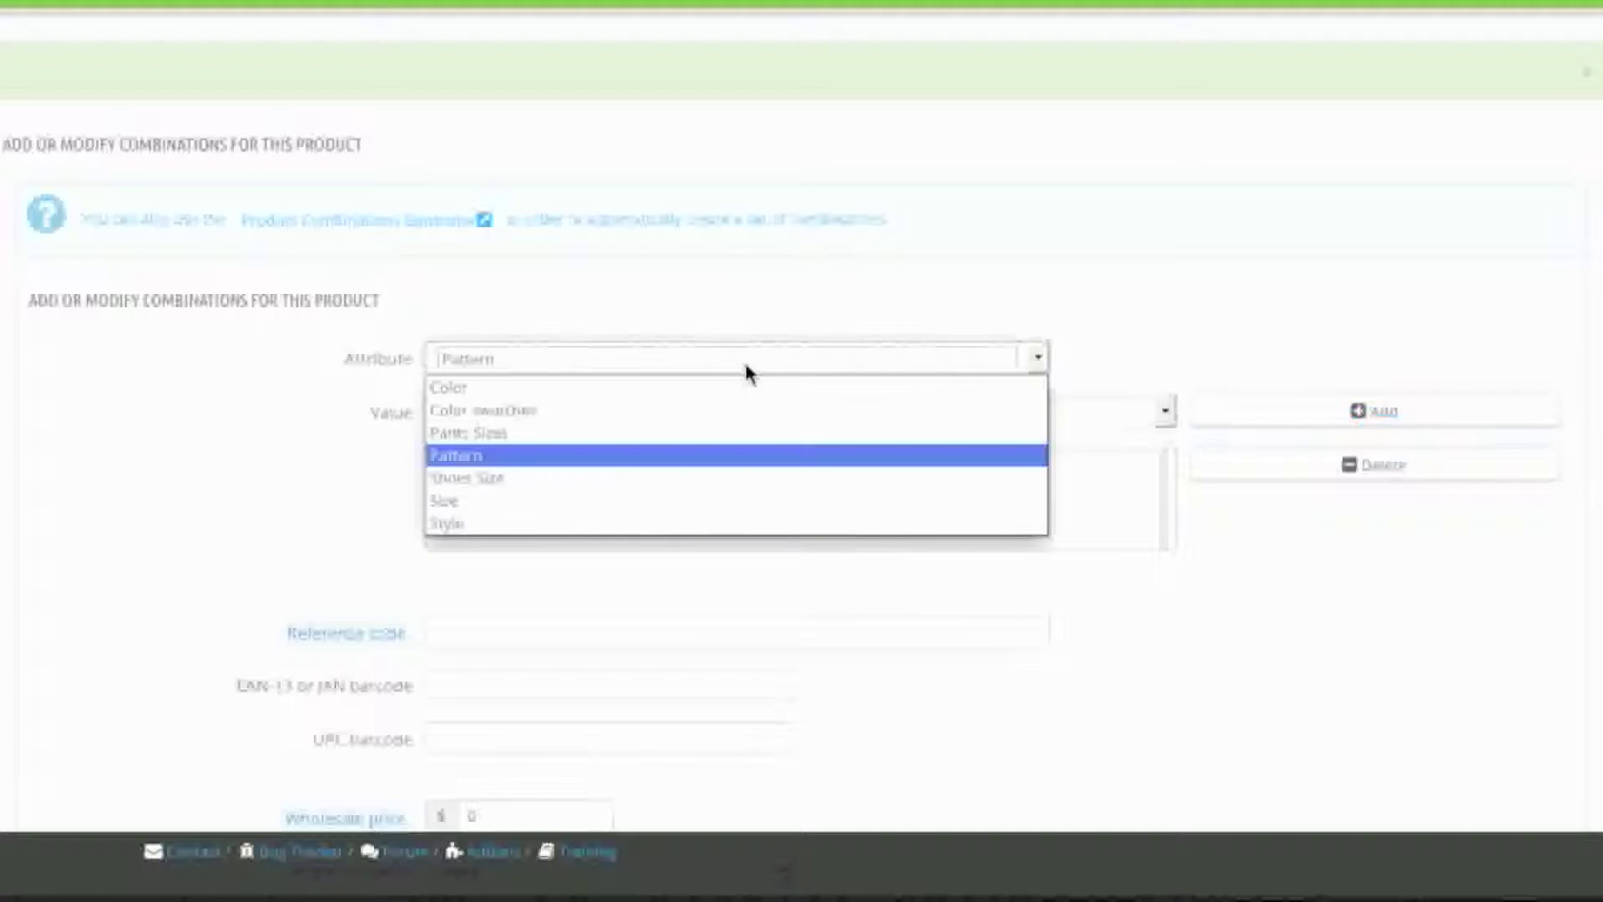
click(672, 434)
click(735, 417)
click(725, 490)
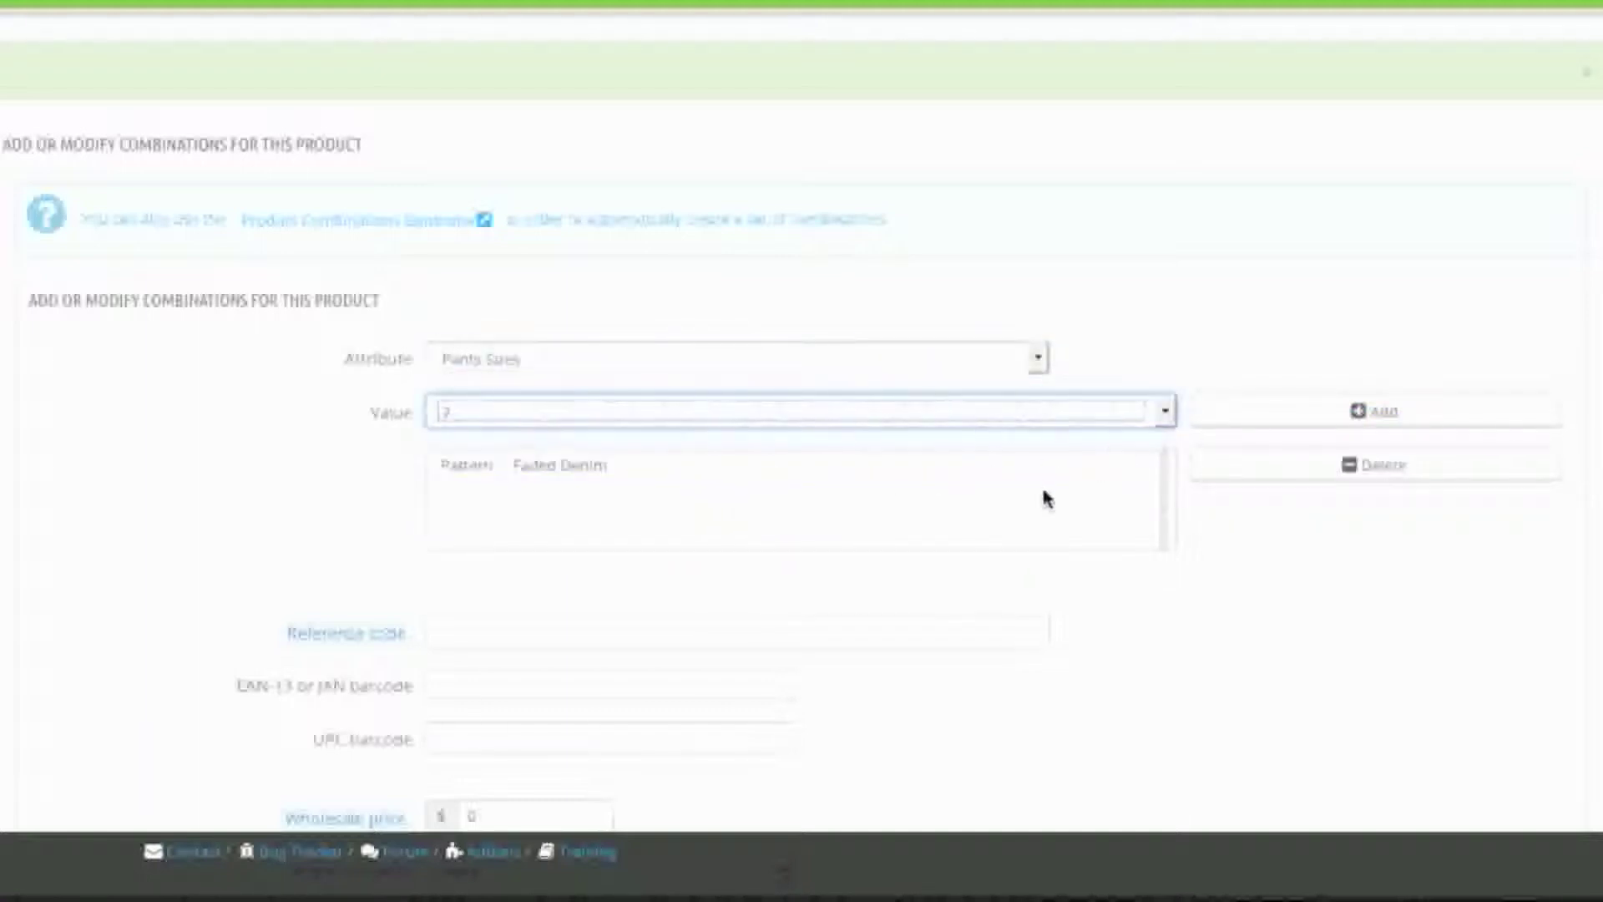
scroll(1046, 498, down, 4)
scroll(1059, 486, up, 2)
click(1296, 284)
scroll(1109, 475, down, 8)
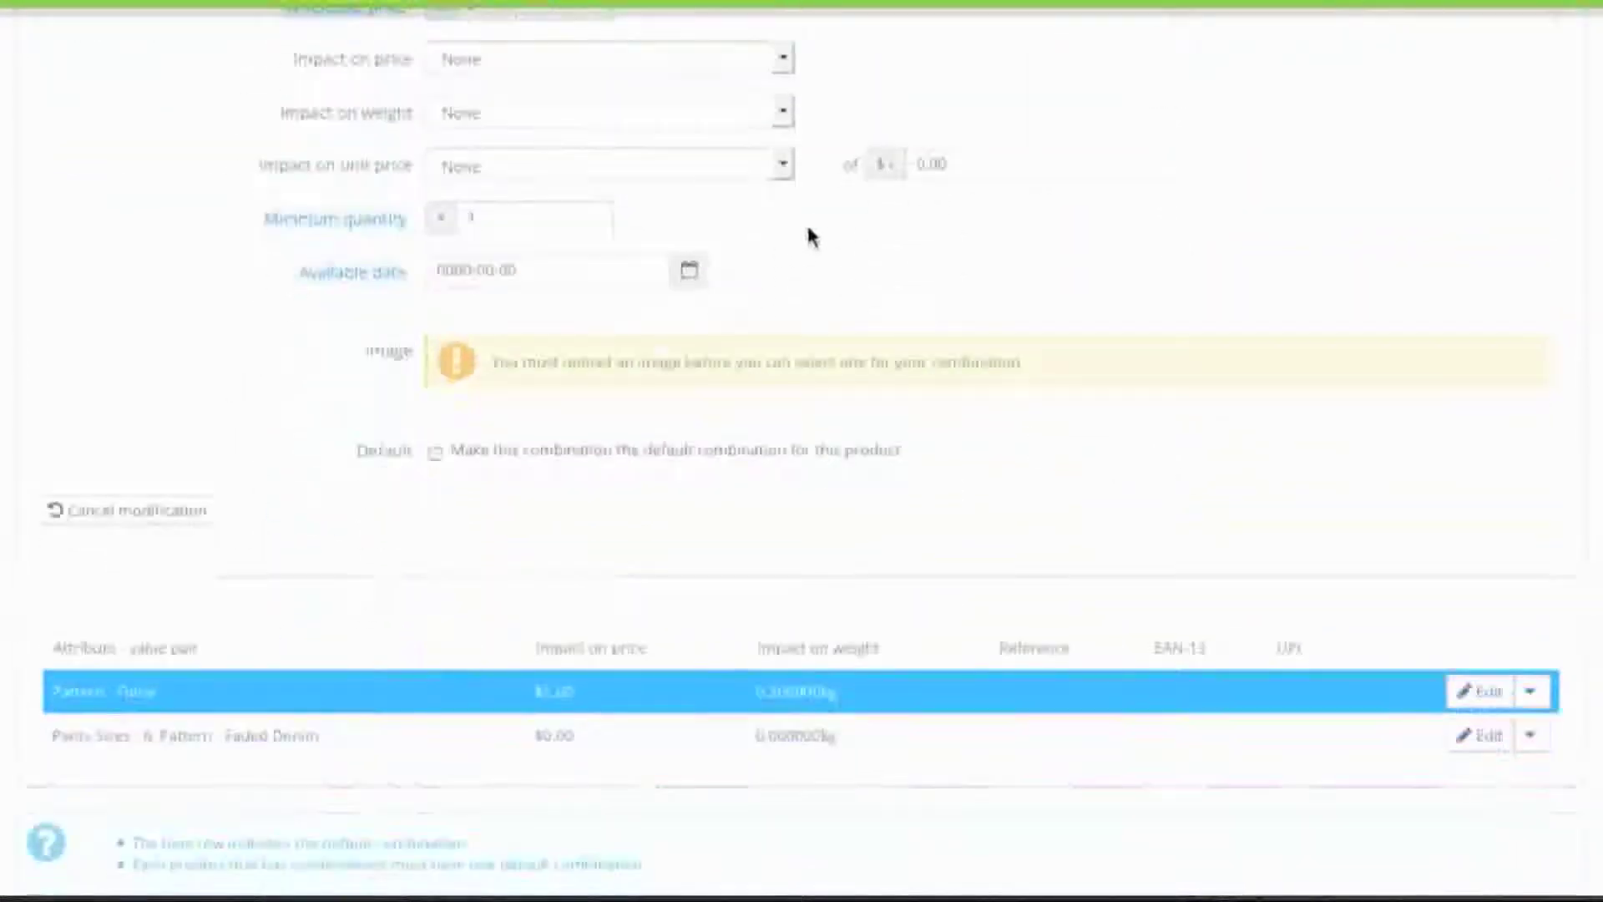
scroll(1021, 371, down, 3)
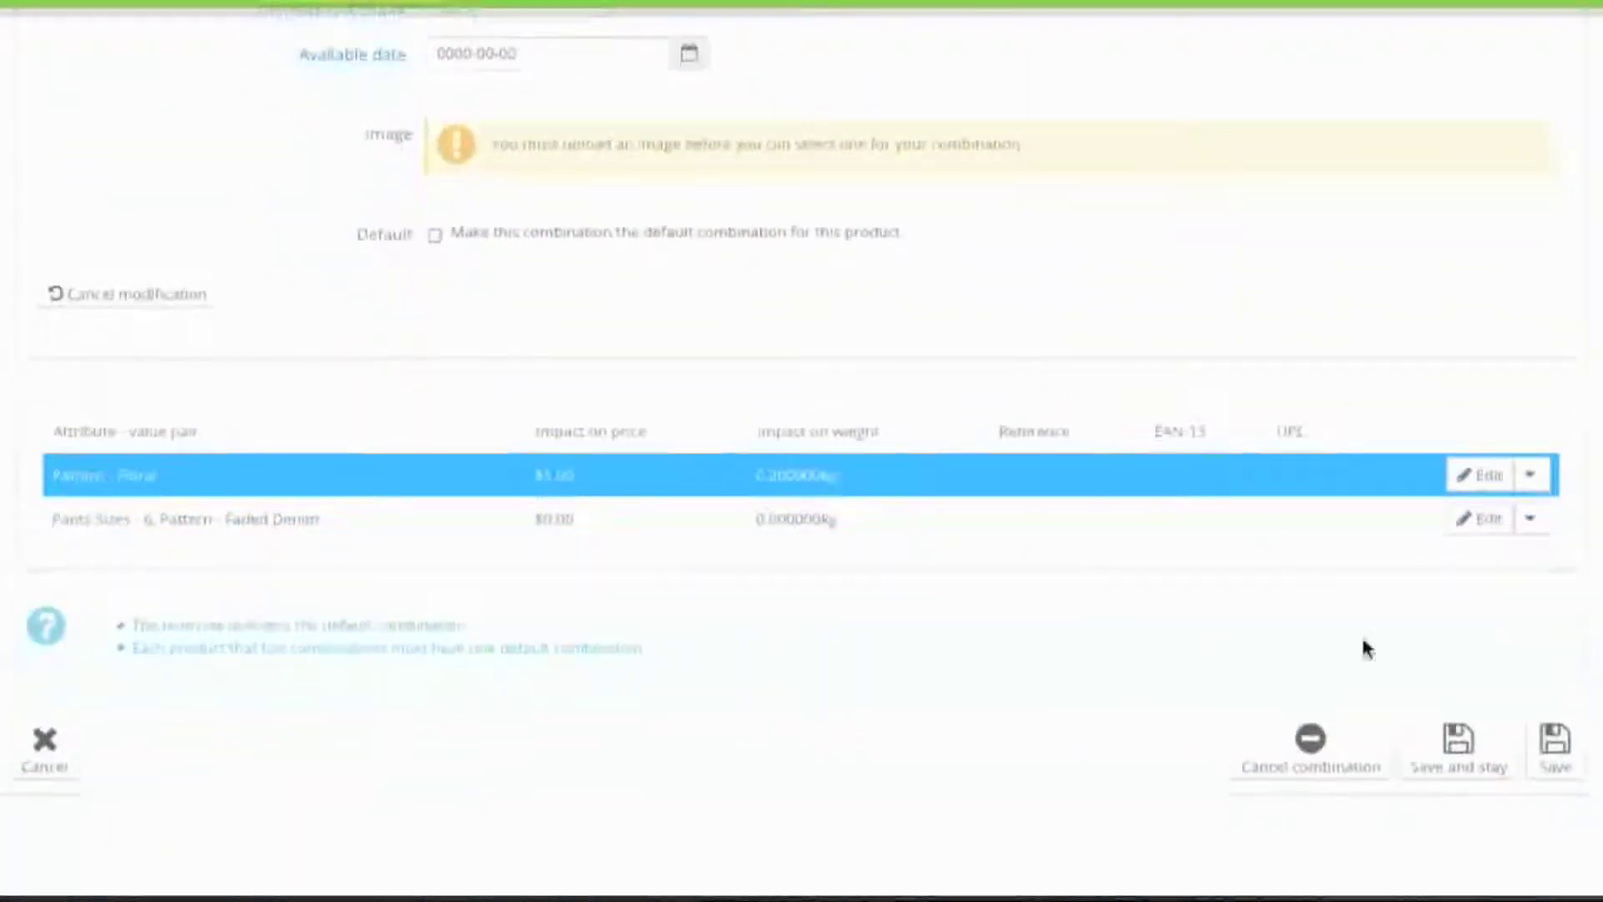
click(1423, 772)
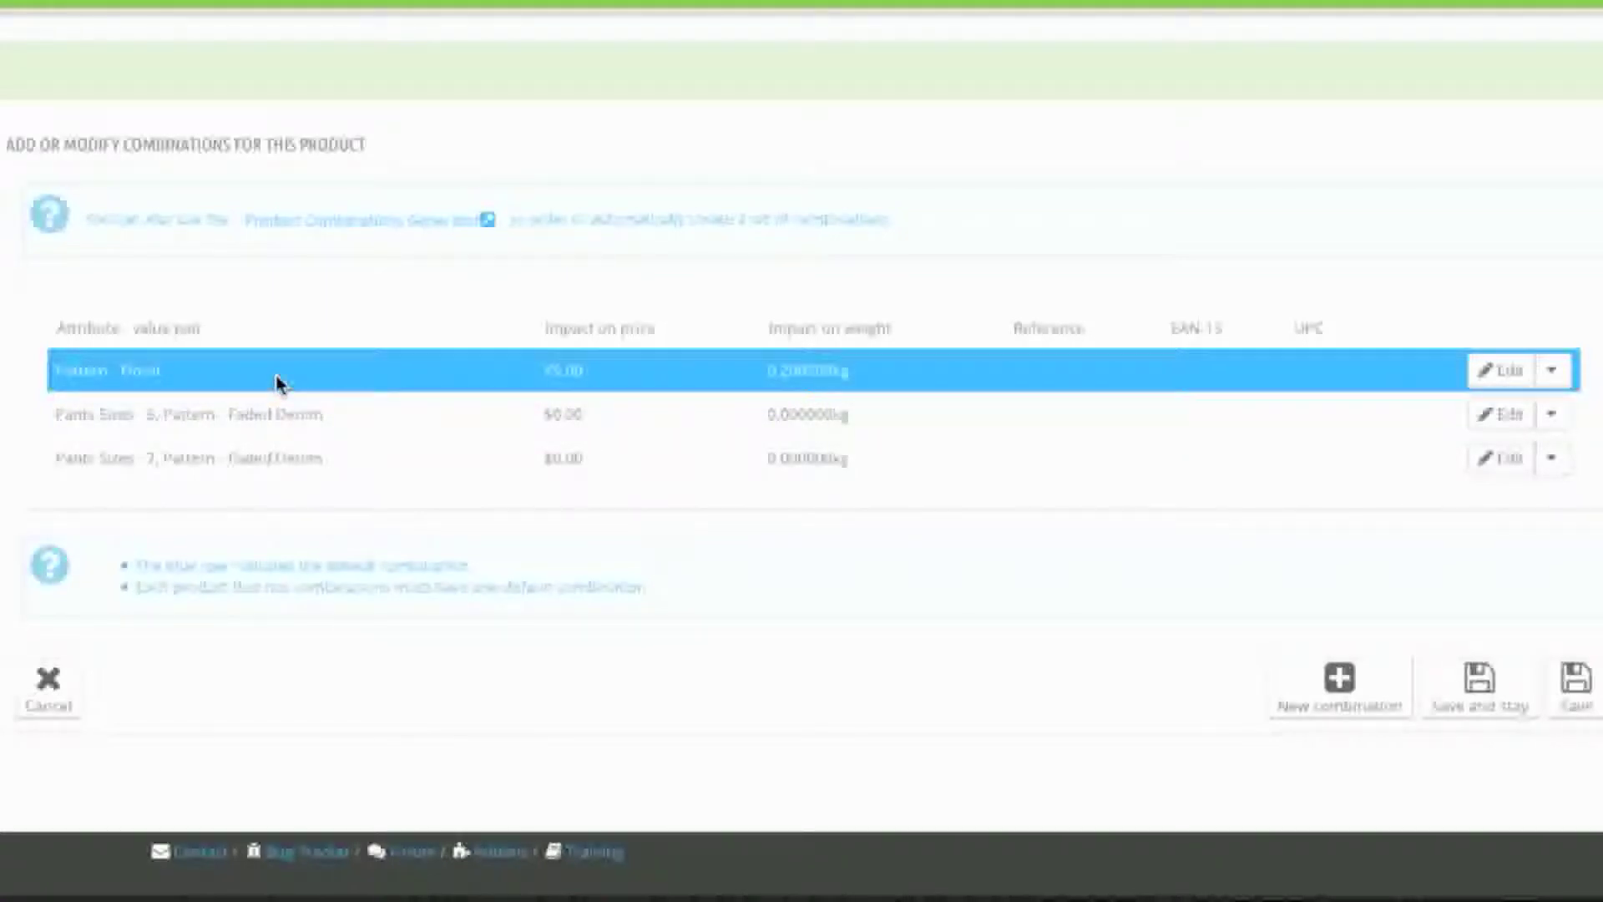
Edit the default Floral combination to include the attribute pair Pants Sizes: 6 and save it while staying in the editor.
click(1493, 370)
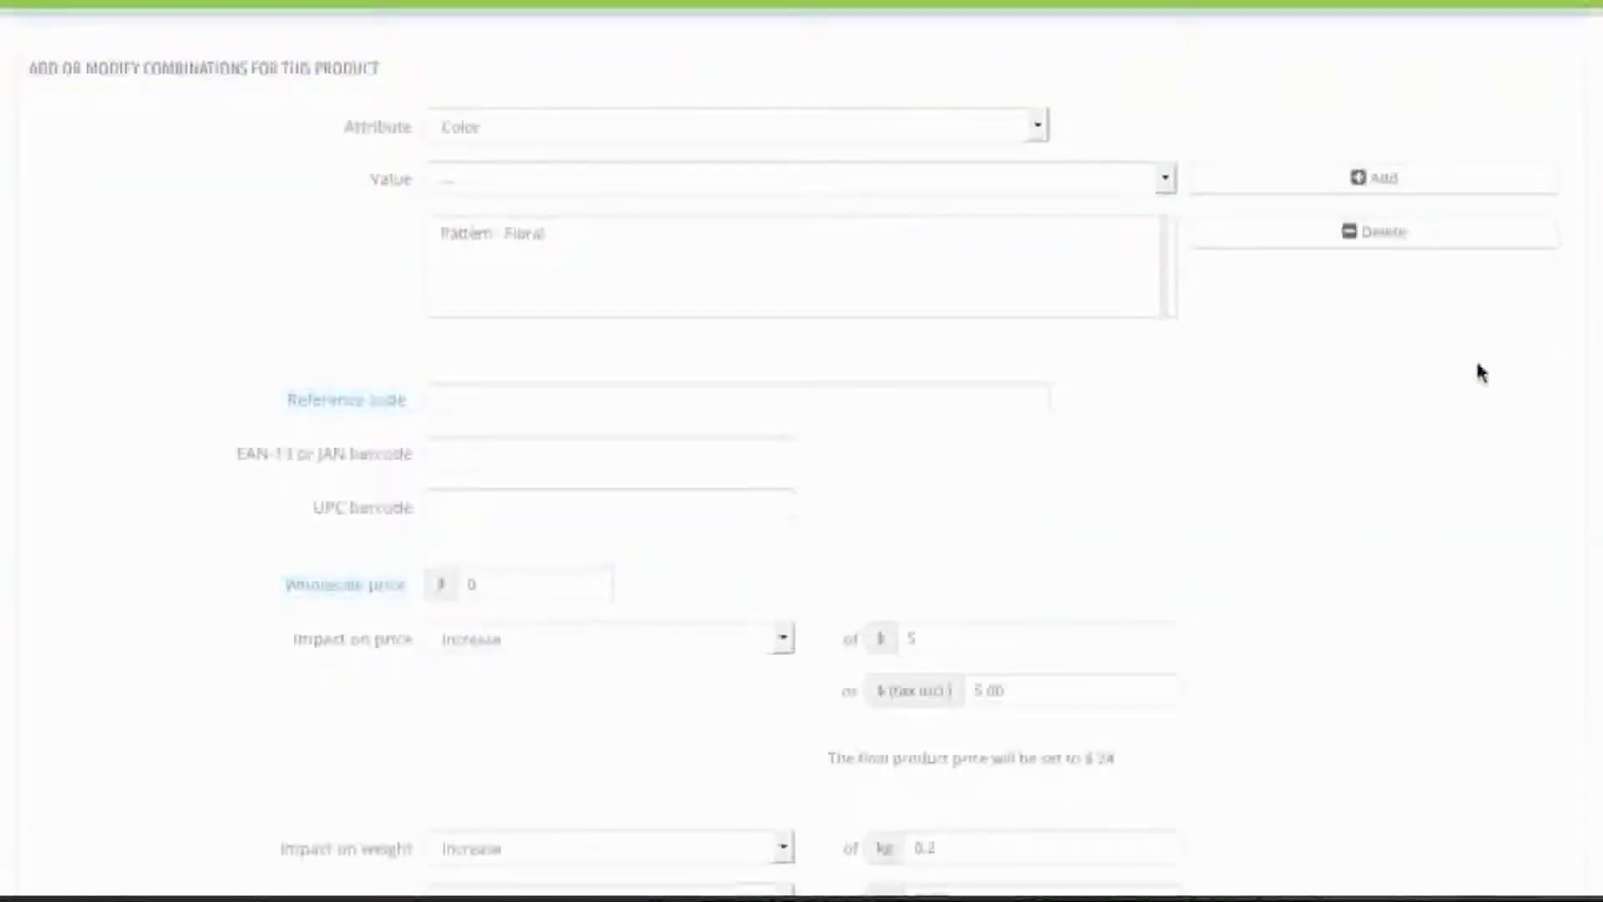
click(750, 140)
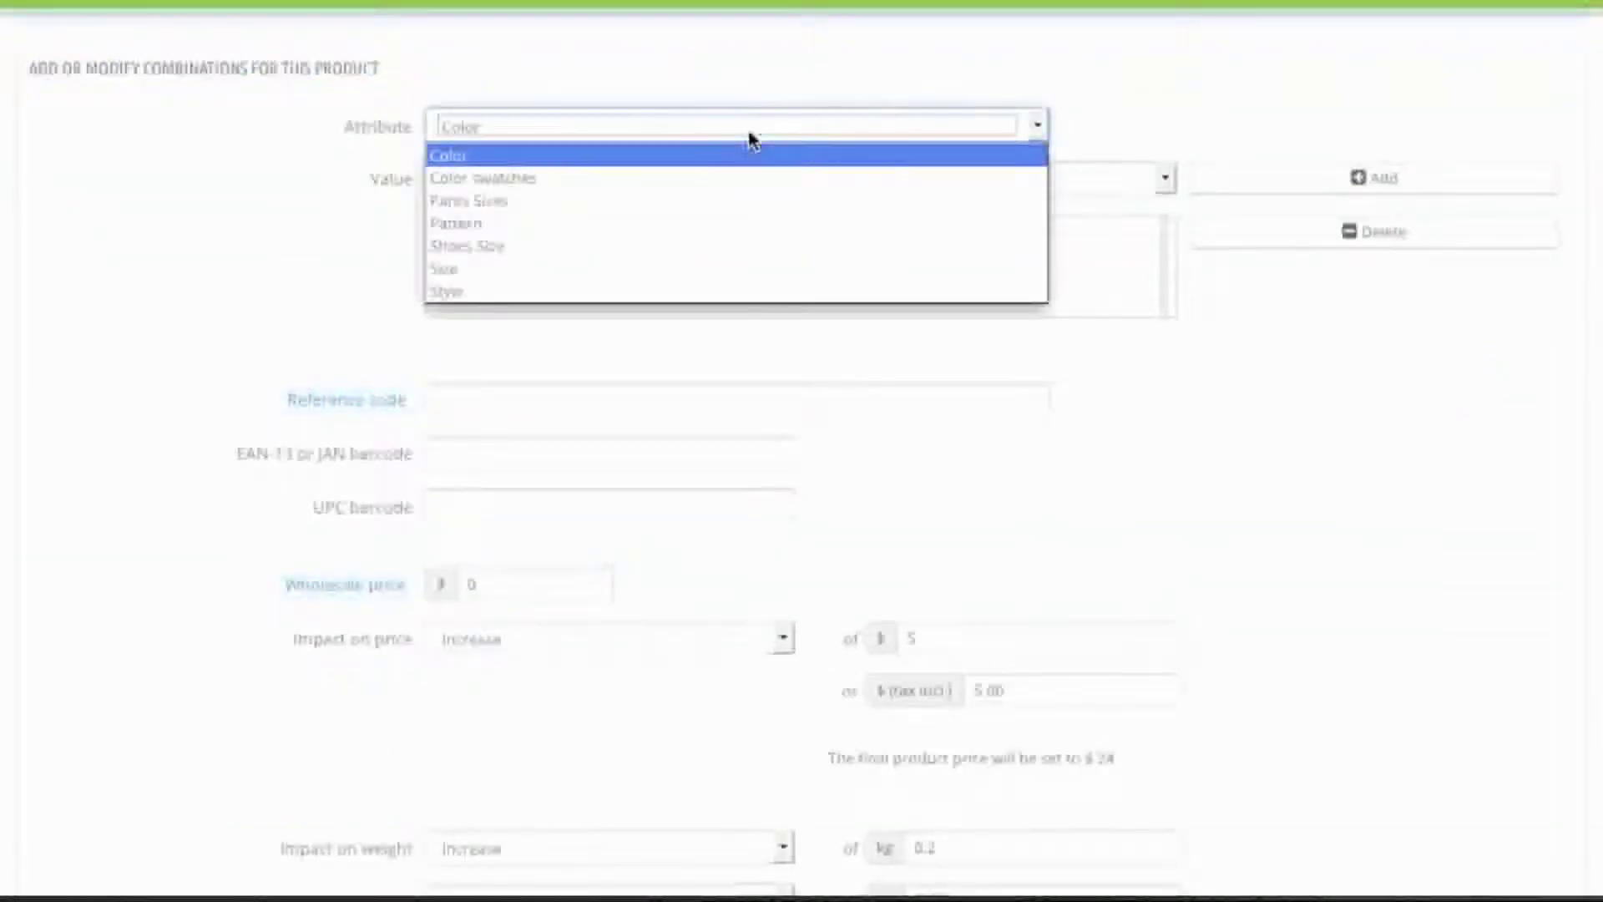
click(716, 200)
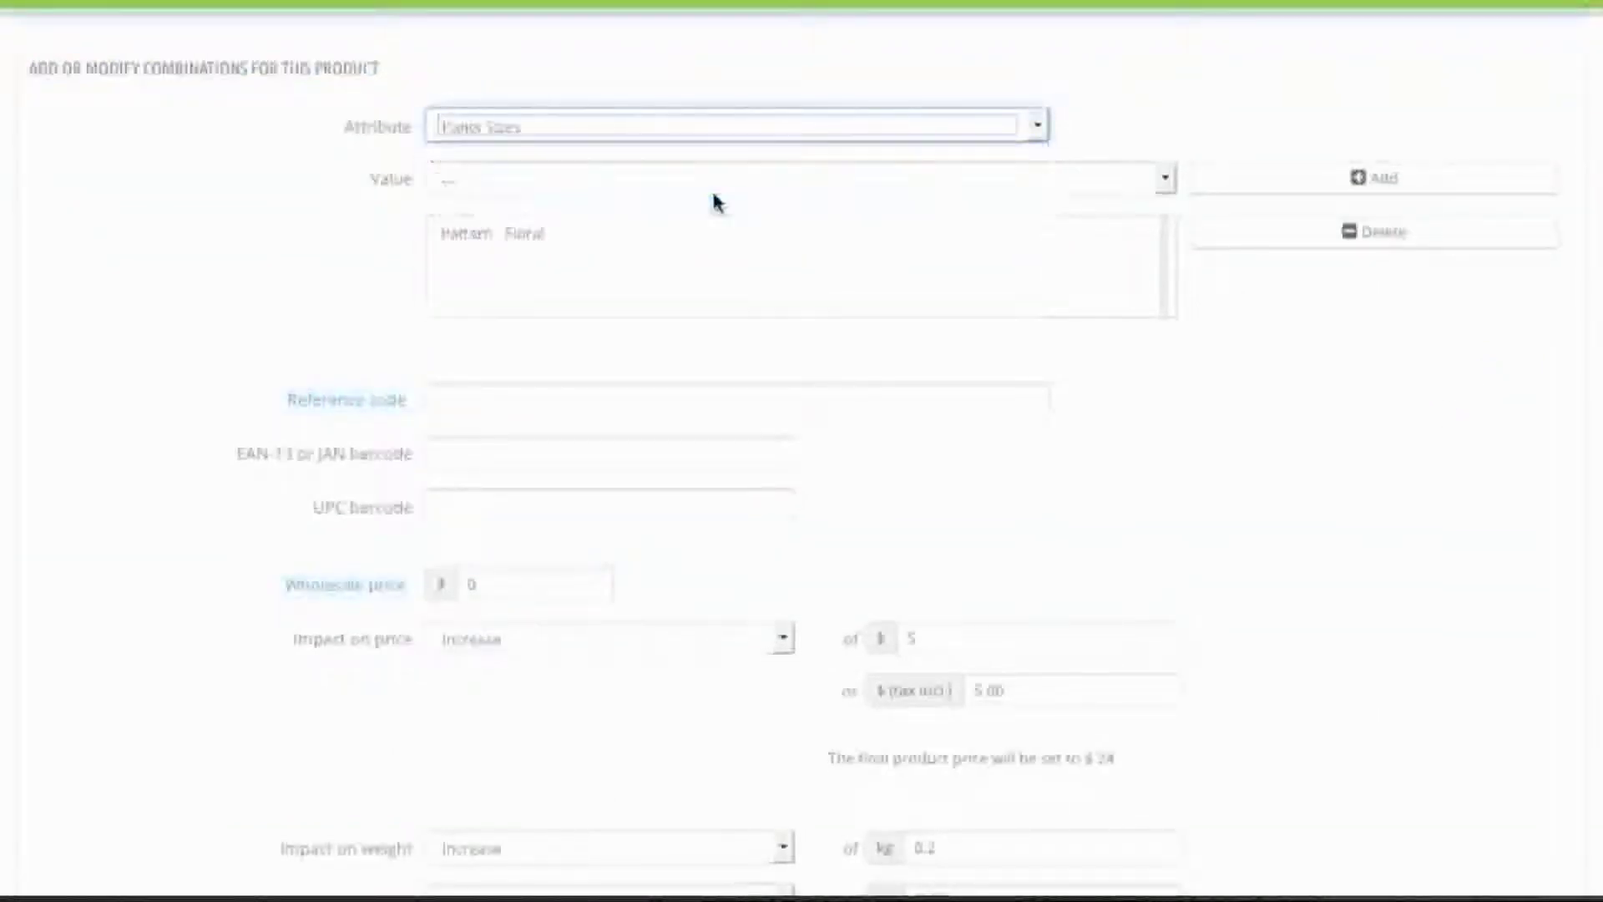
click(780, 177)
click(761, 232)
click(1275, 191)
scroll(1202, 359, down, 10)
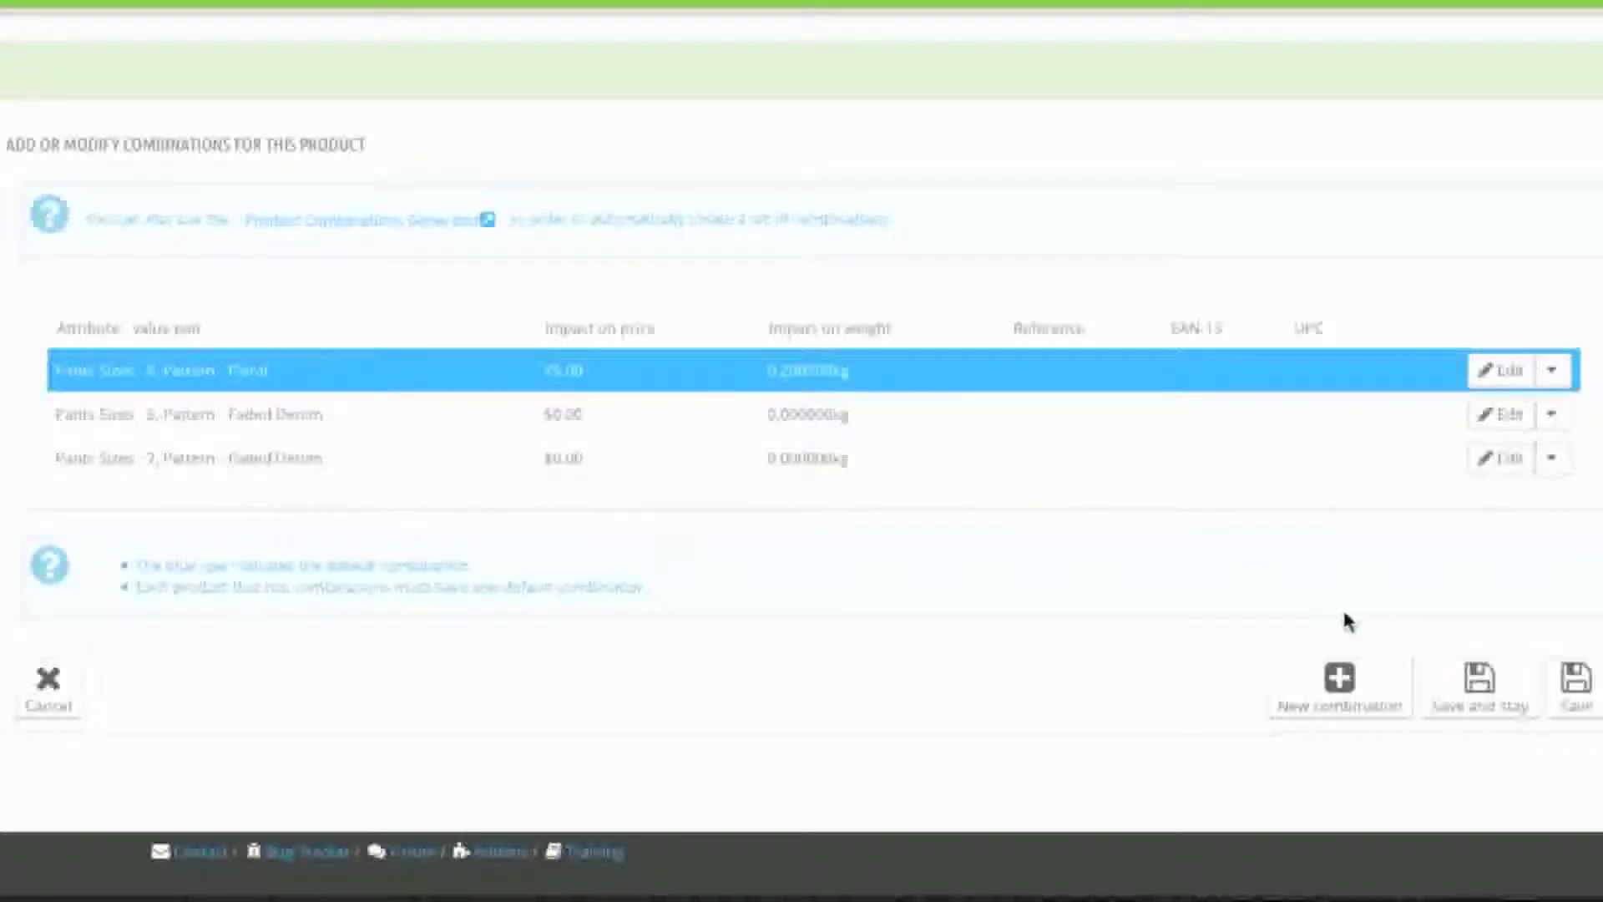
Start another product combination and add the attribute pair Pattern: Floral to it.
click(1331, 696)
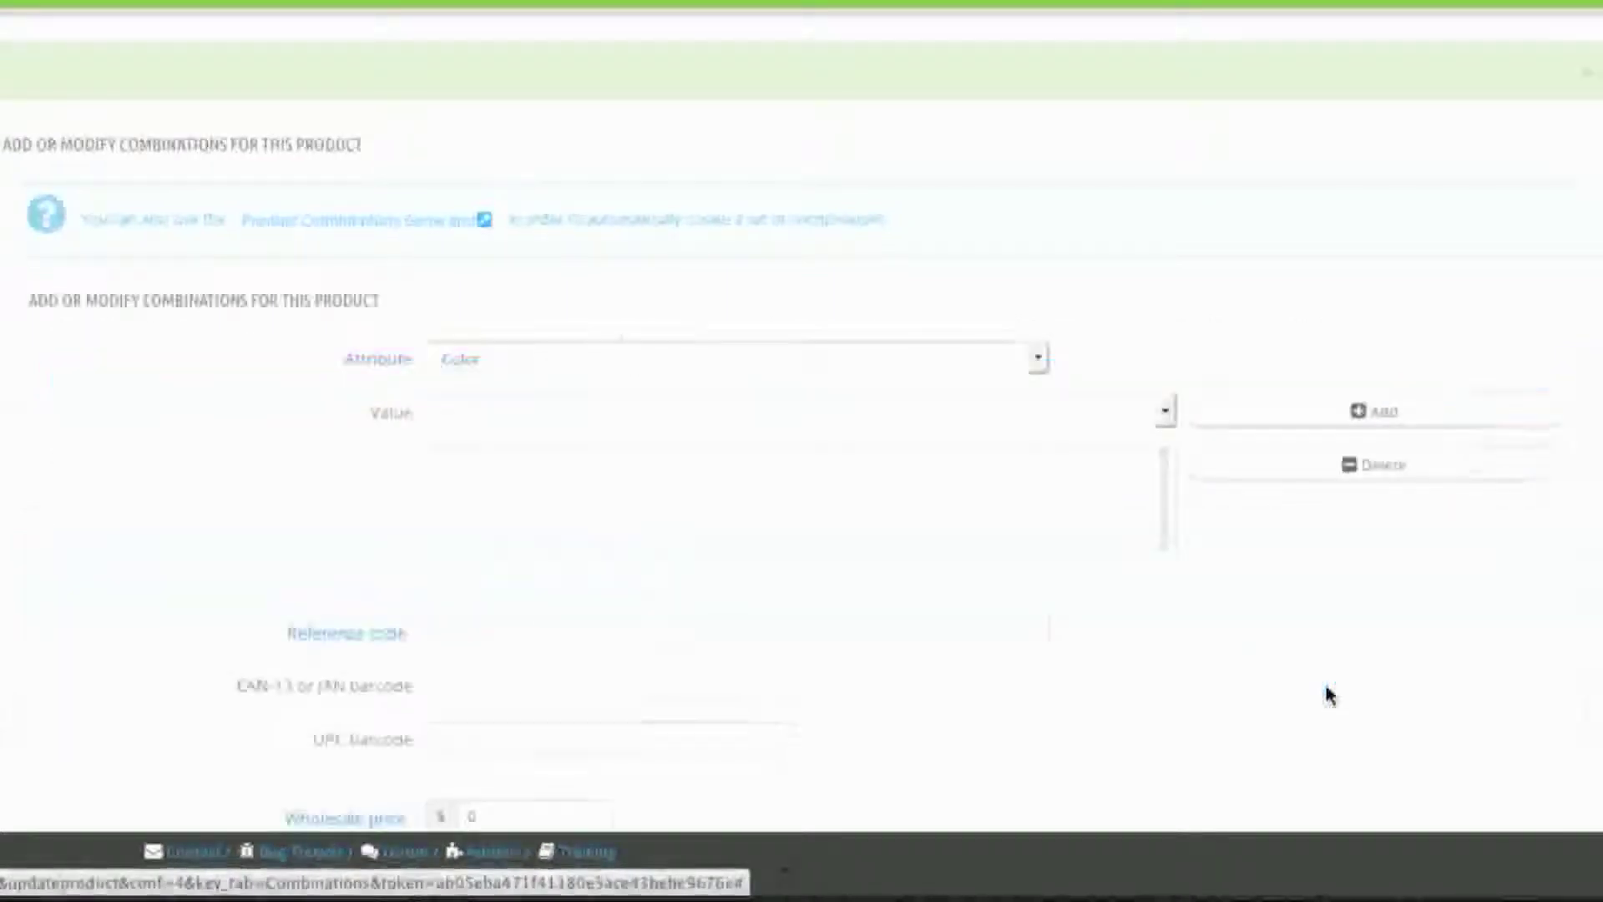
click(712, 359)
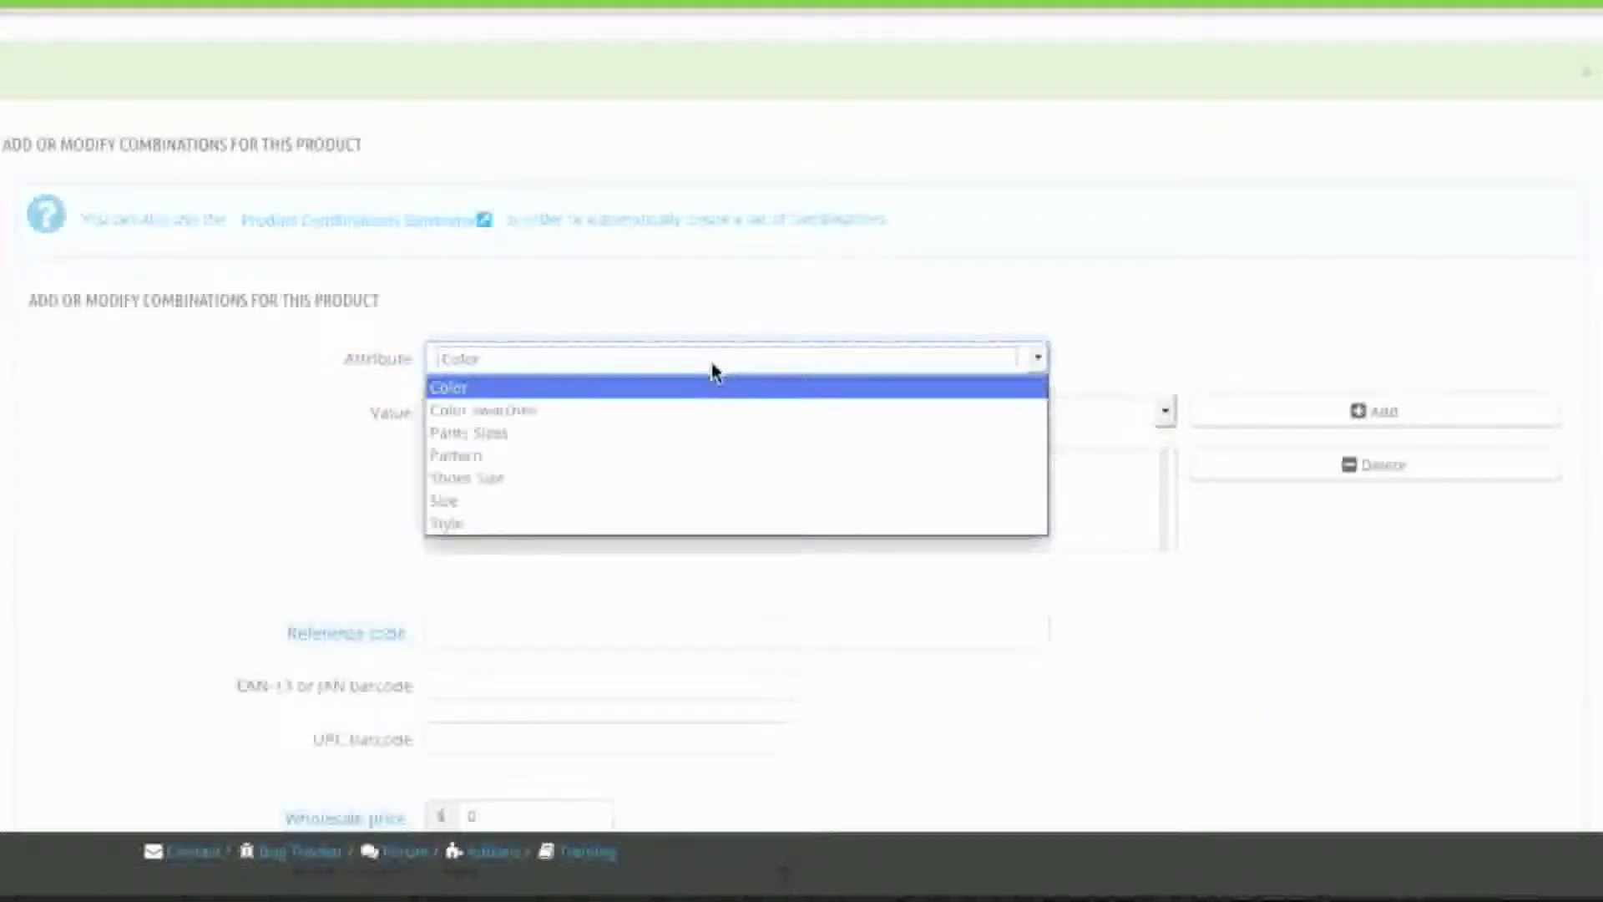
click(658, 455)
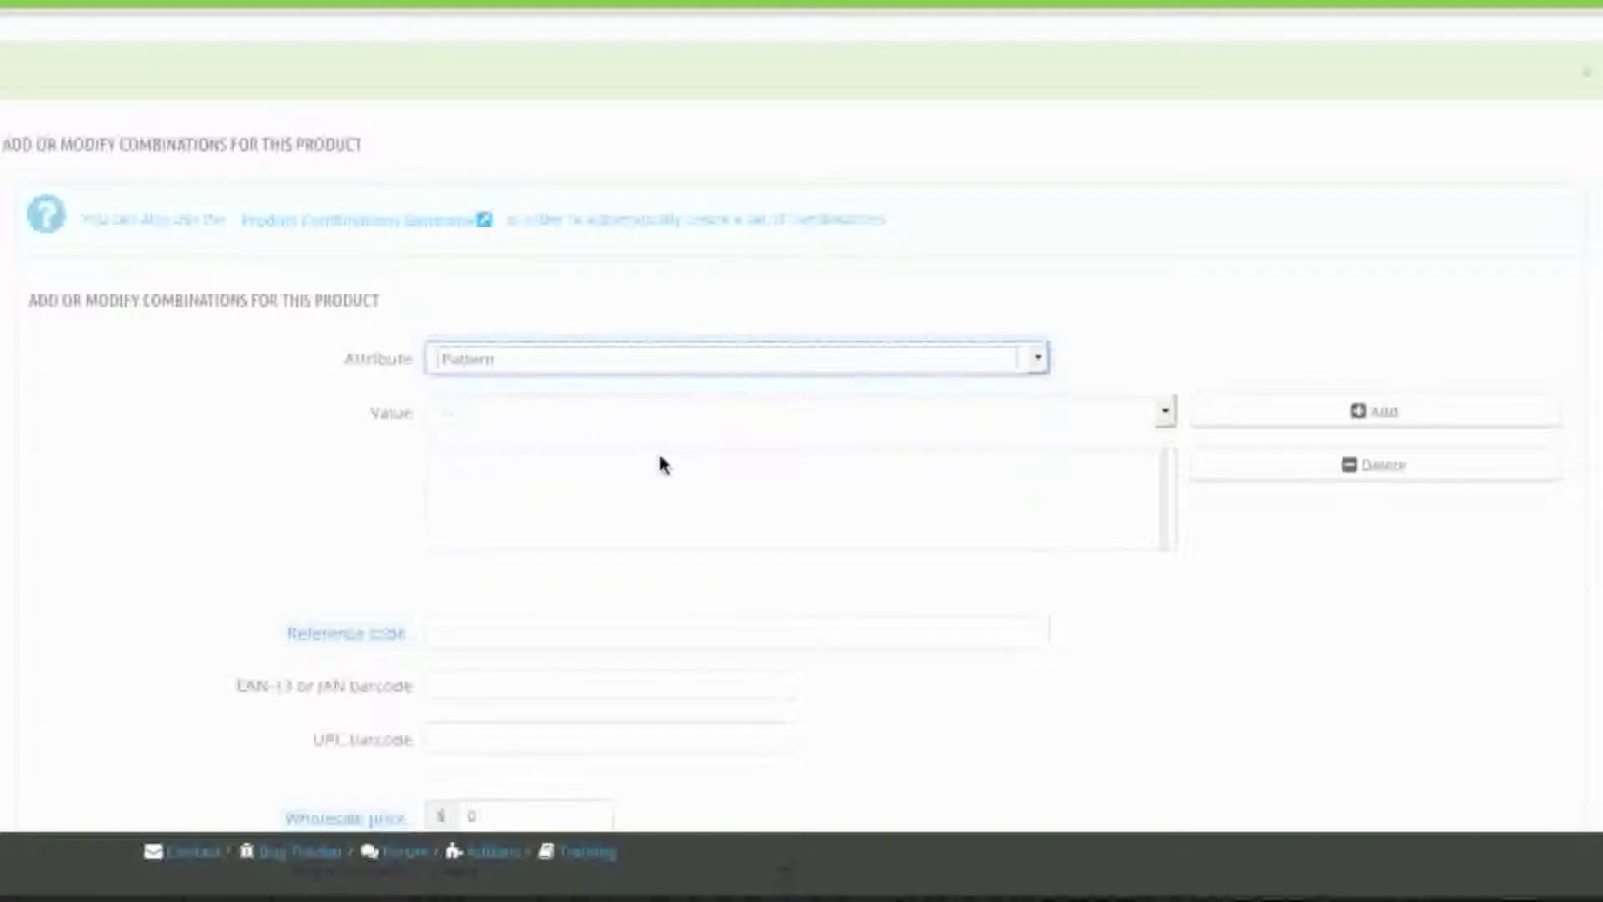
click(683, 415)
click(668, 464)
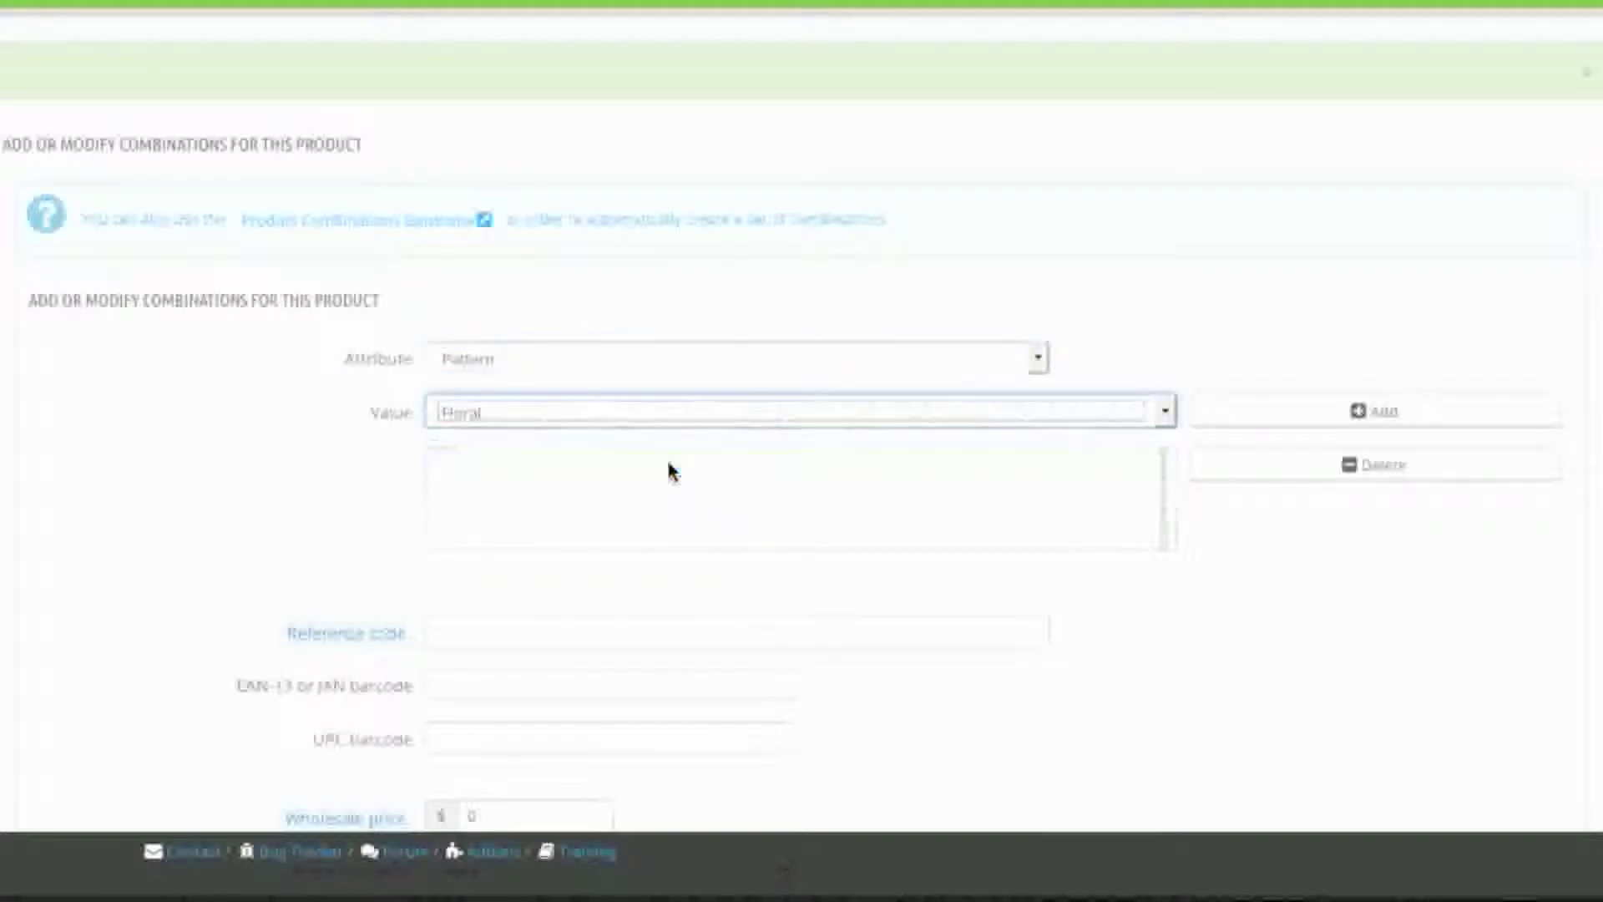
click(1285, 422)
Add the attribute pair Pants Sizes: 7 to the new Floral combination.
click(810, 356)
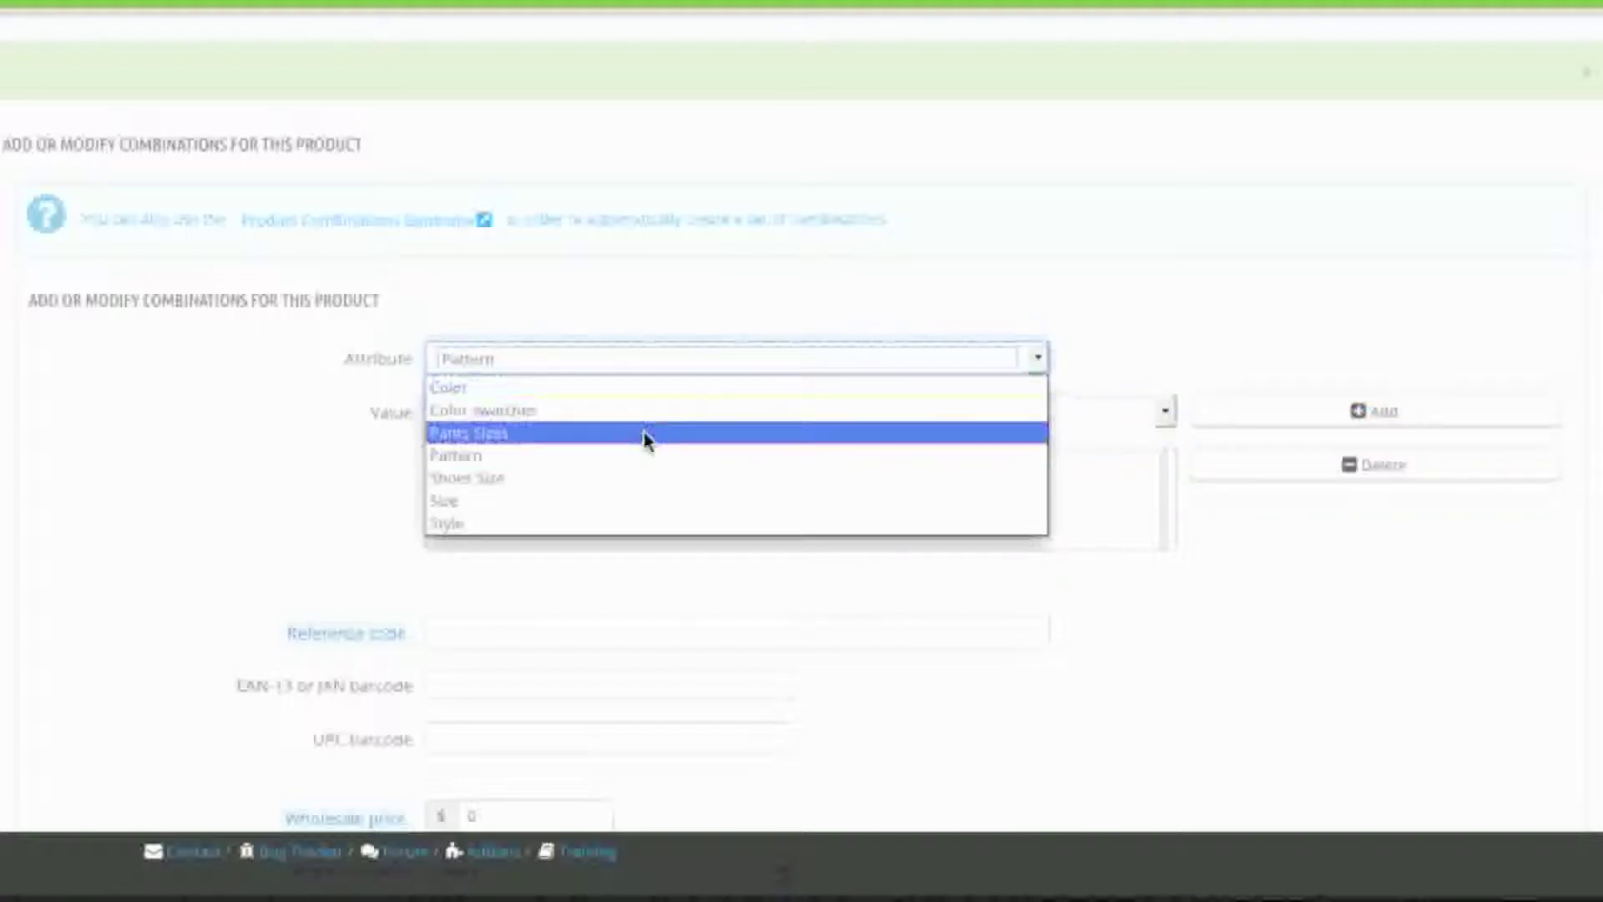
click(644, 432)
click(683, 412)
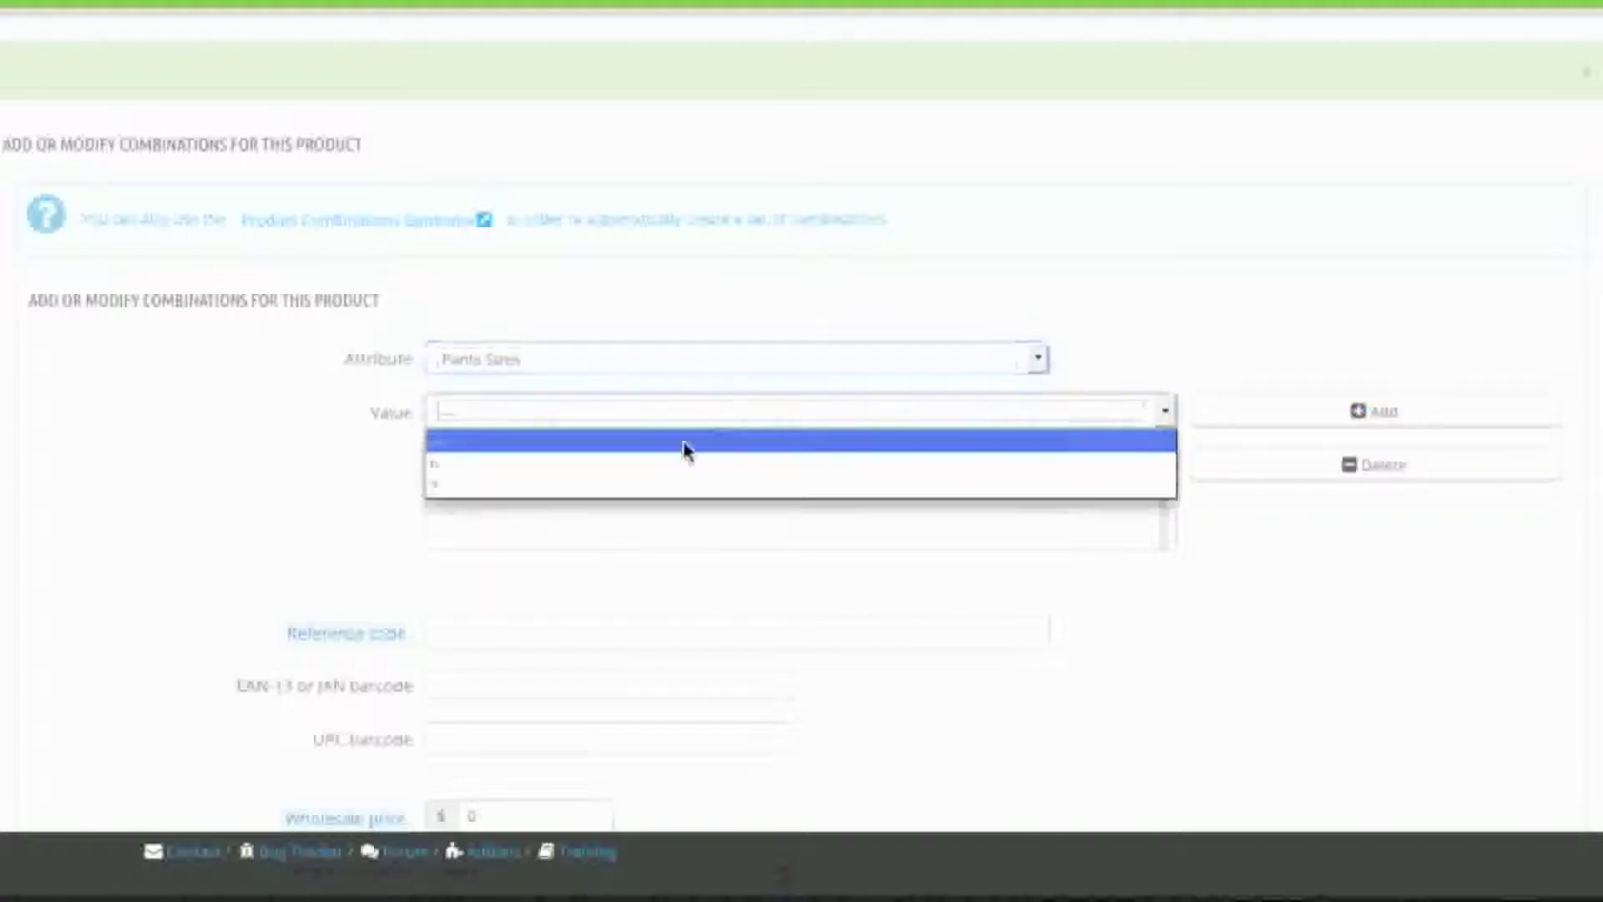
click(655, 482)
click(1254, 429)
Set the new Floral combination's impact on price to an increase of $5.00 and save it while staying in the editor.
scroll(916, 573, down, 5)
scroll(918, 578, down, 1)
click(609, 296)
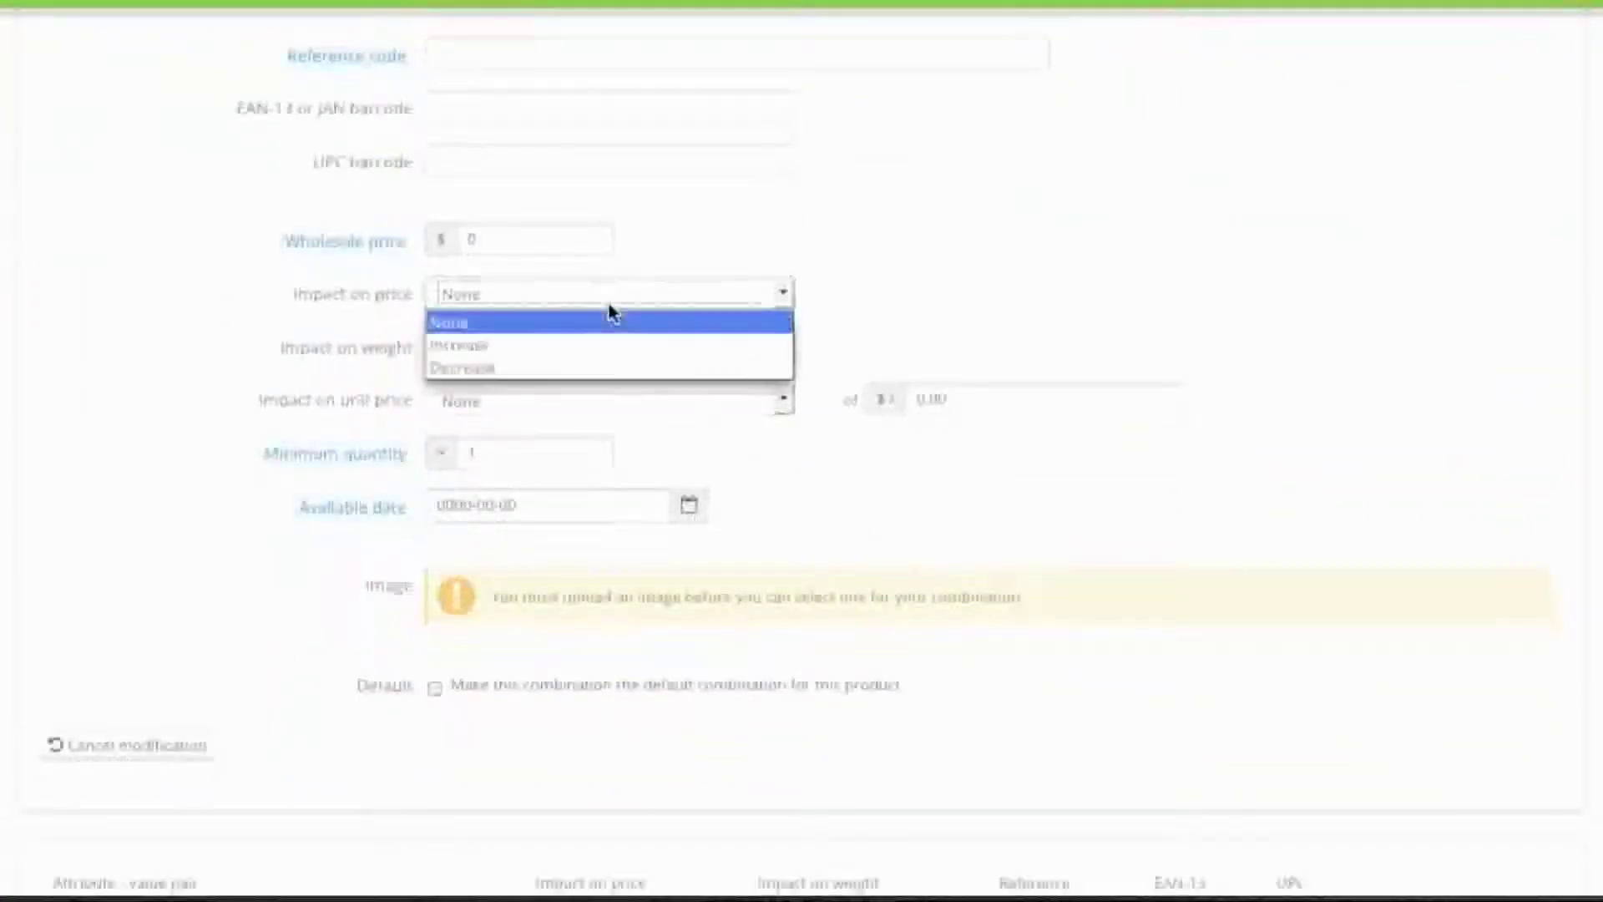
click(609, 343)
click(908, 295)
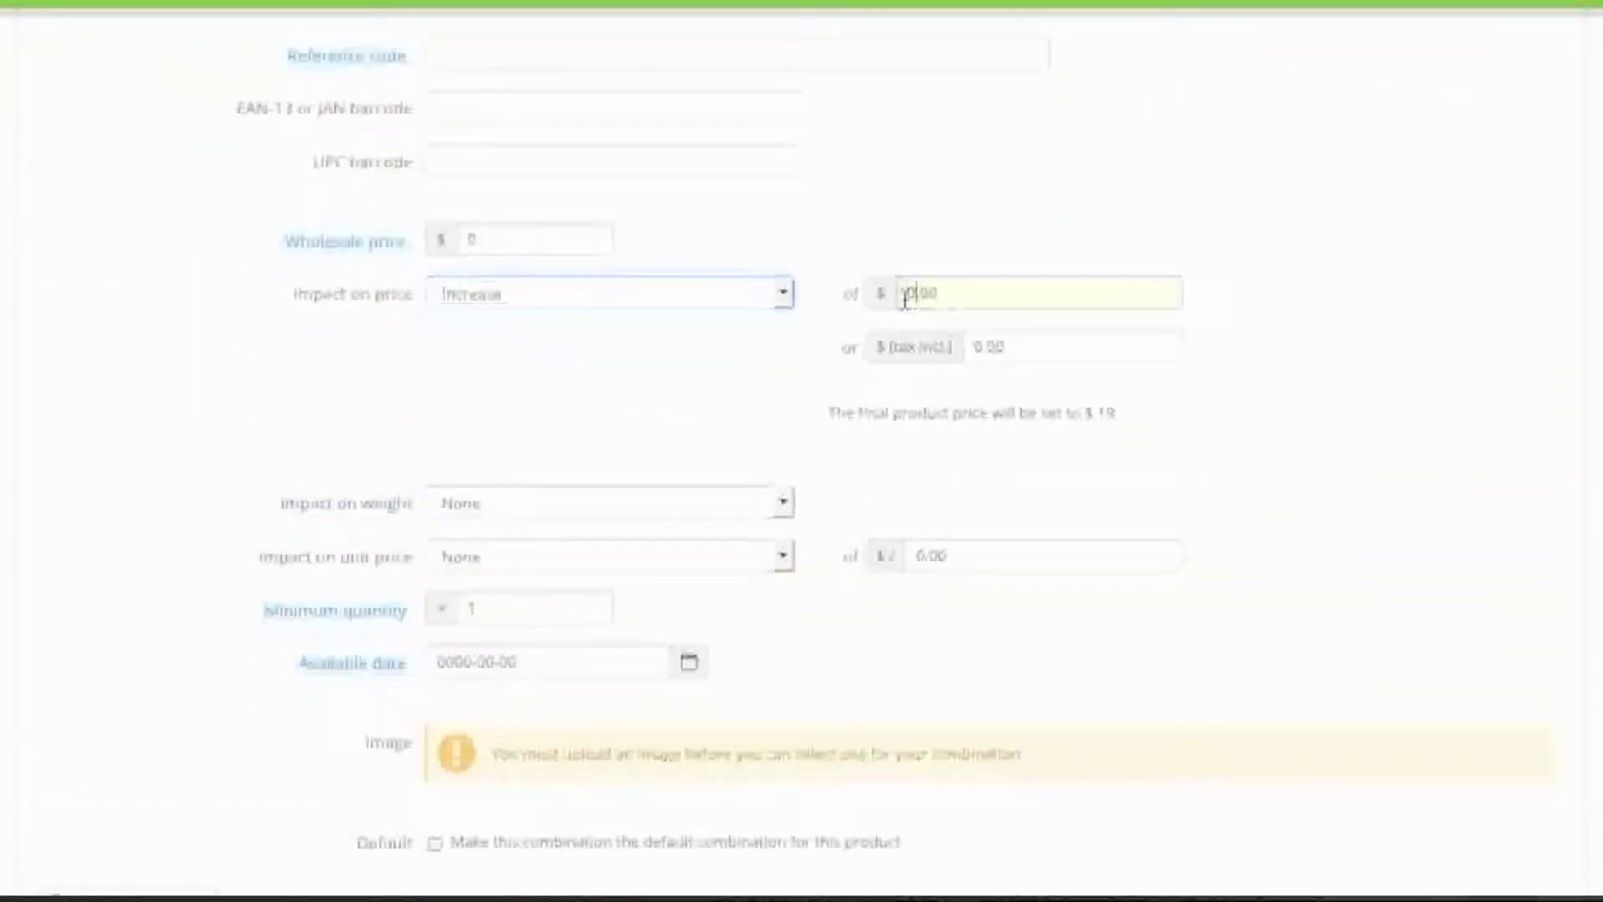
text(5)
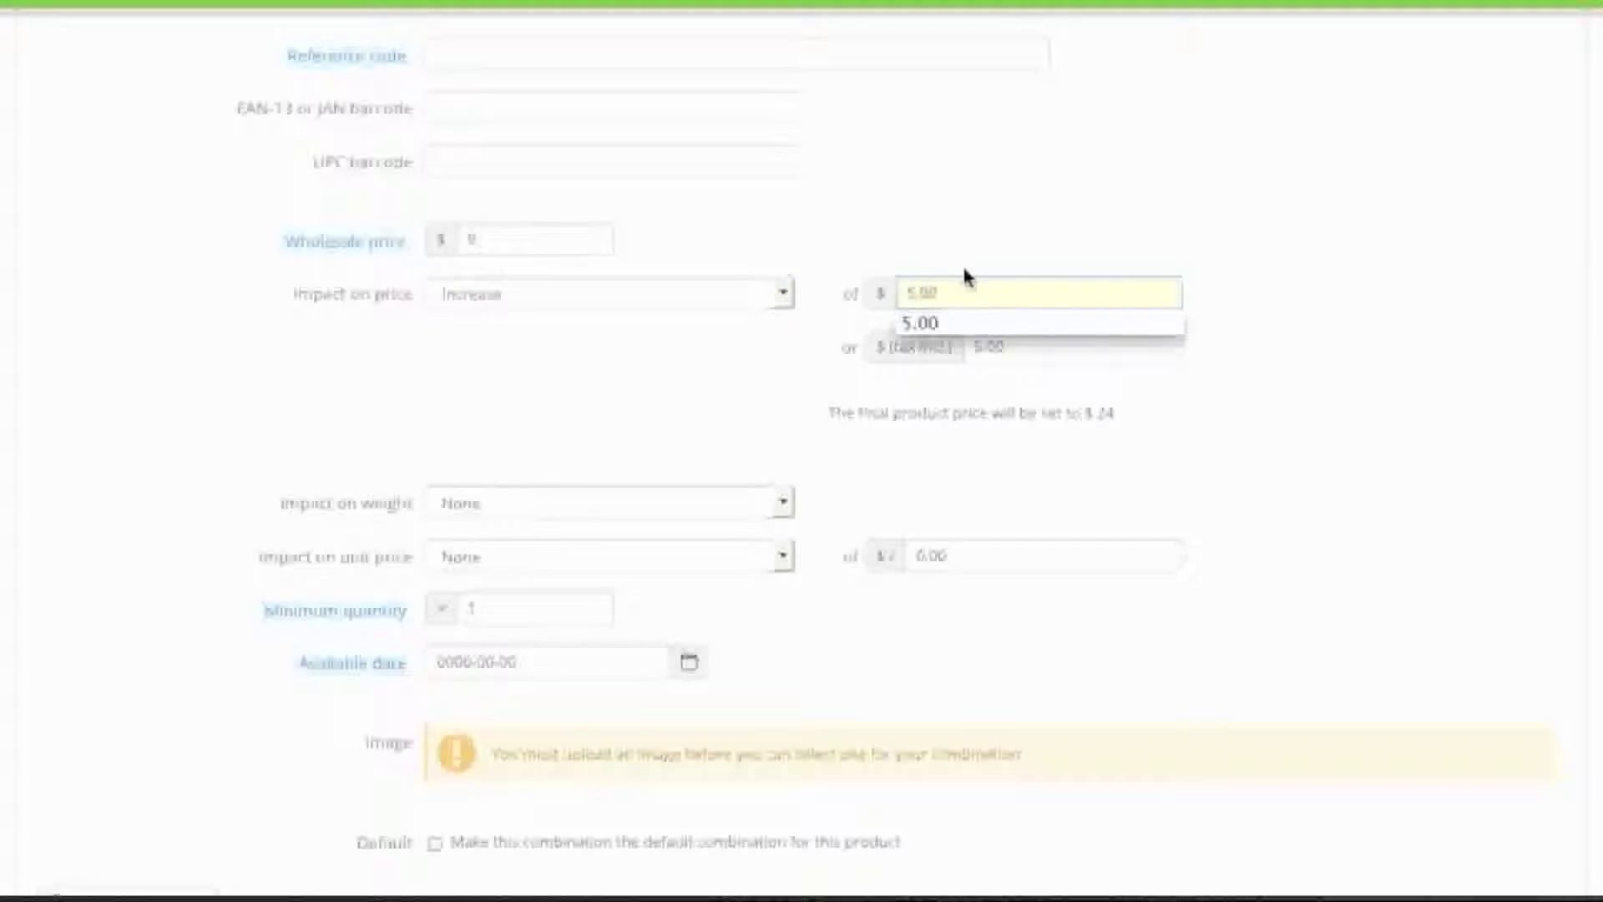
click(968, 269)
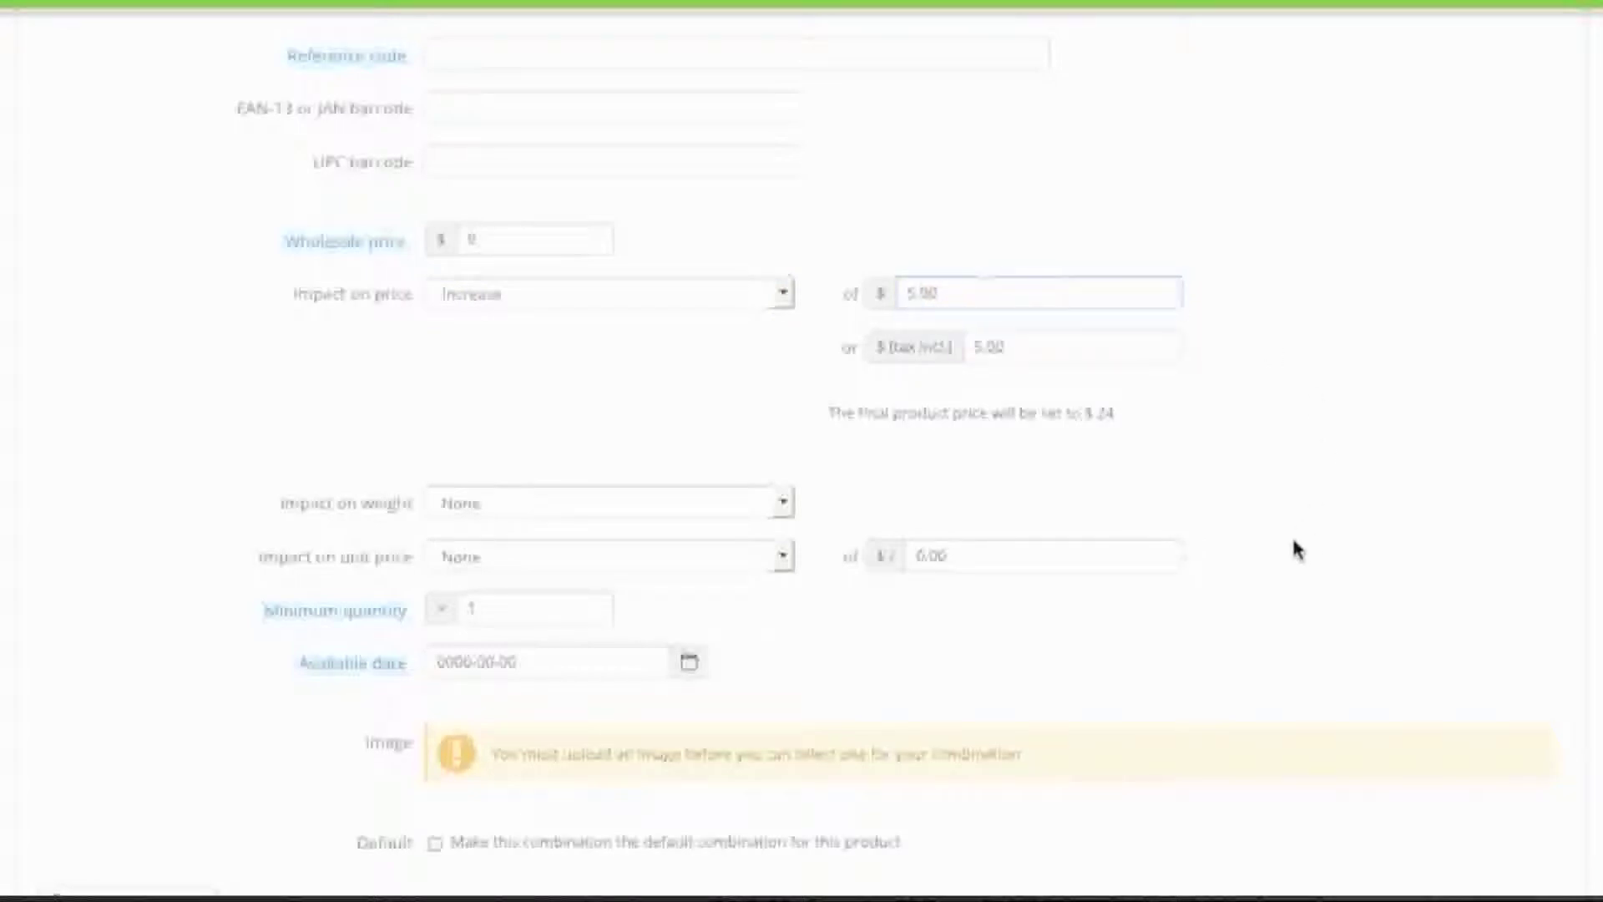
scroll(1290, 547, down, 3)
scroll(1281, 547, down, 5)
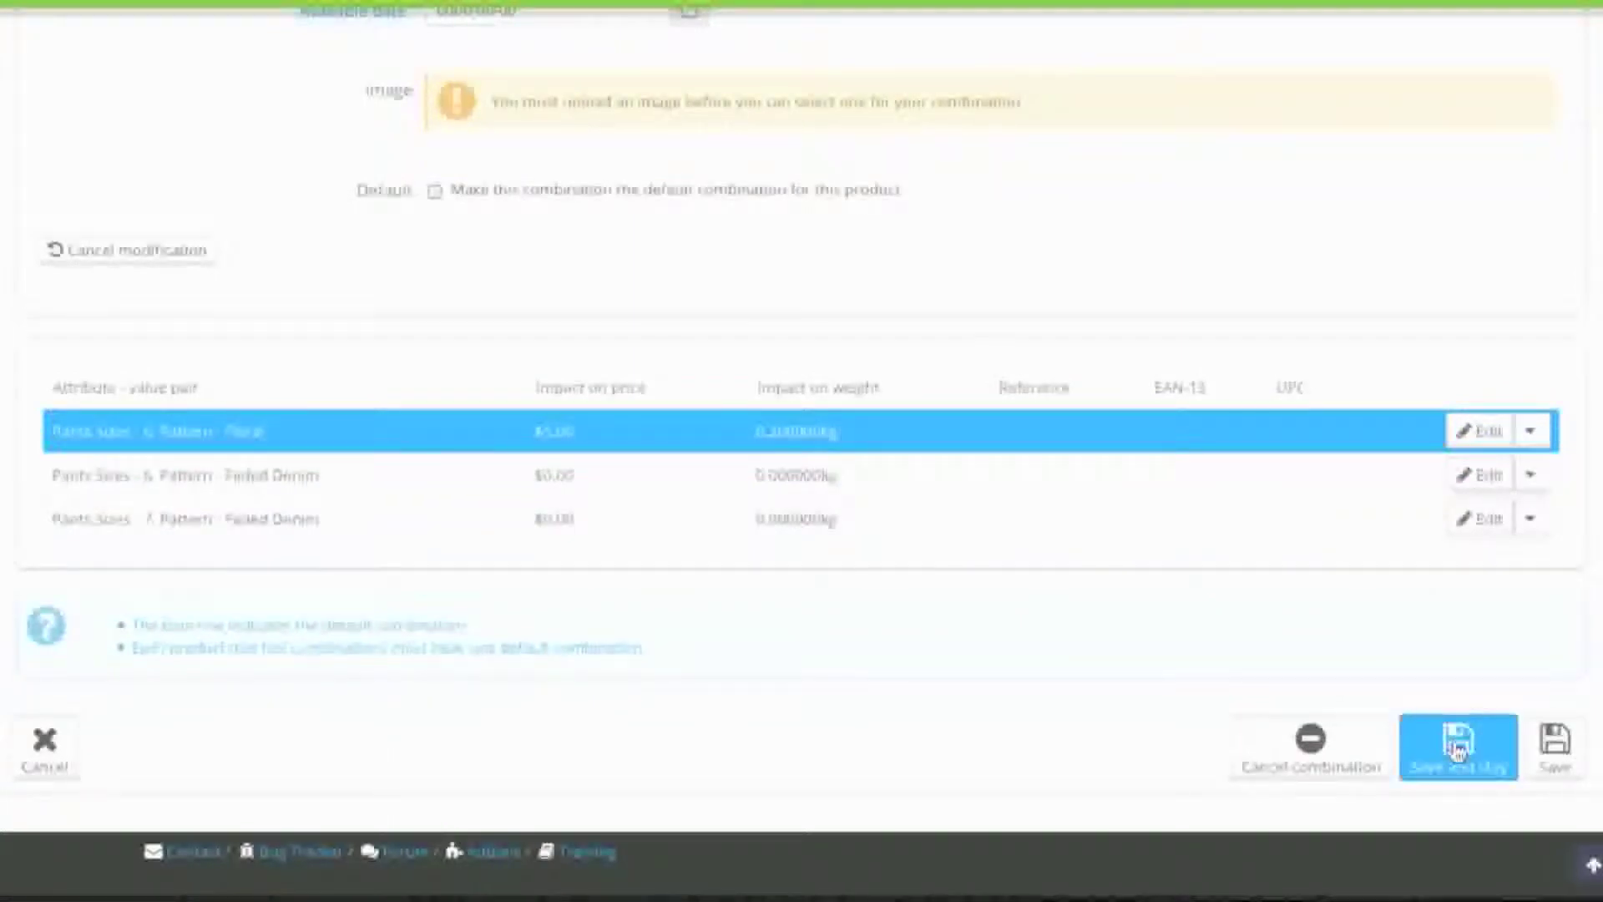
click(1457, 750)
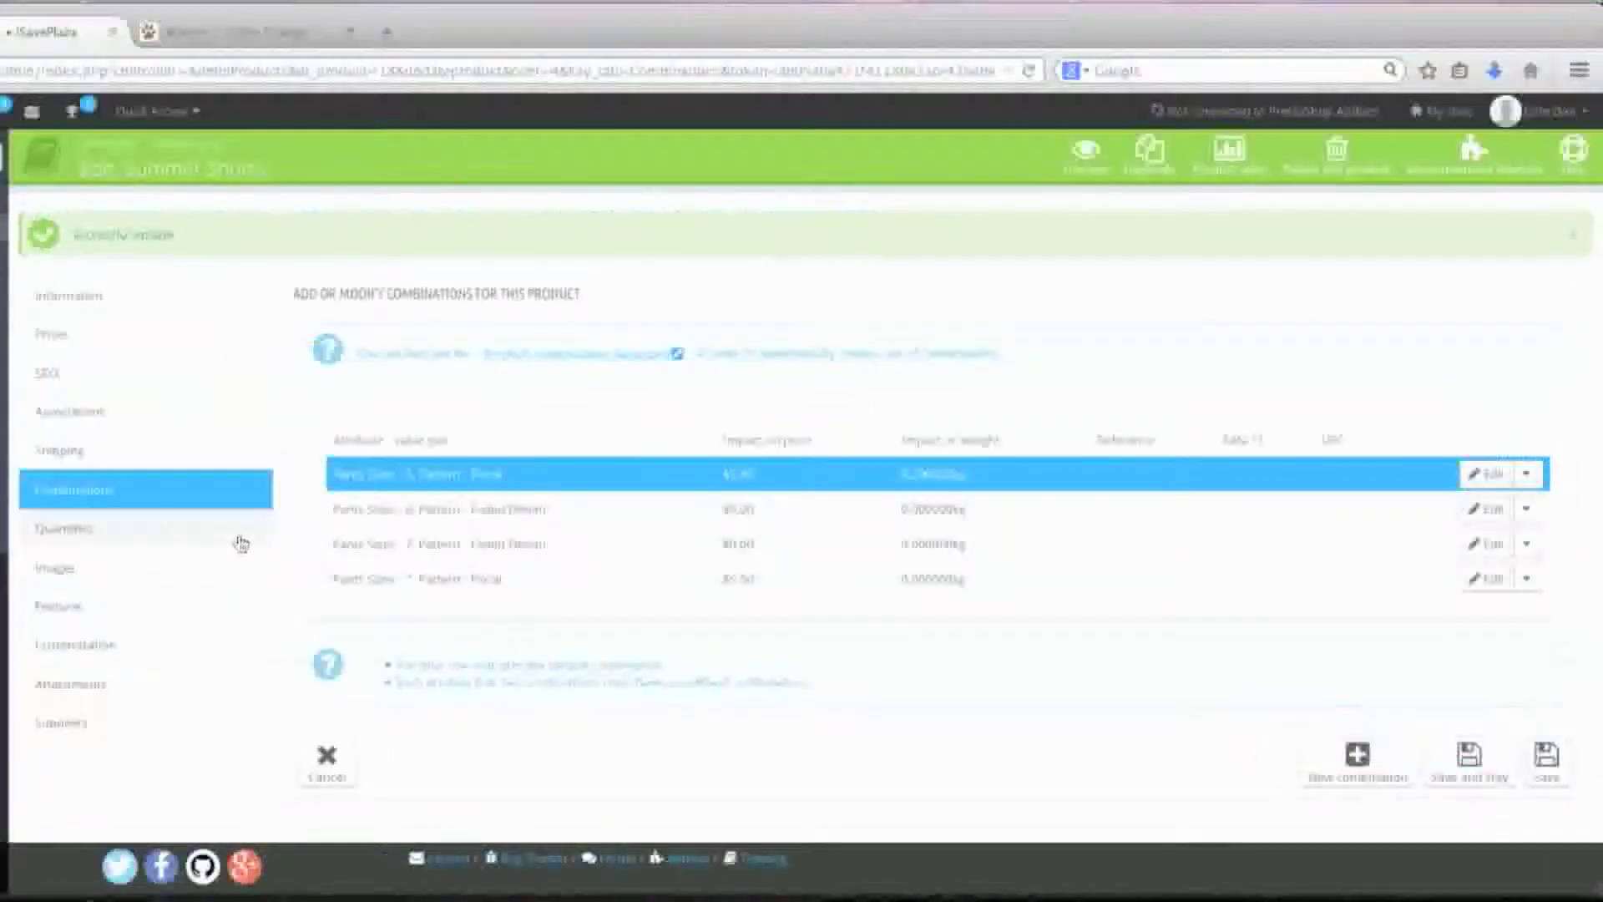
In the product's quantities, set the size 6 stock to 6 for Floral and 7 for Faded Denim.
click(238, 543)
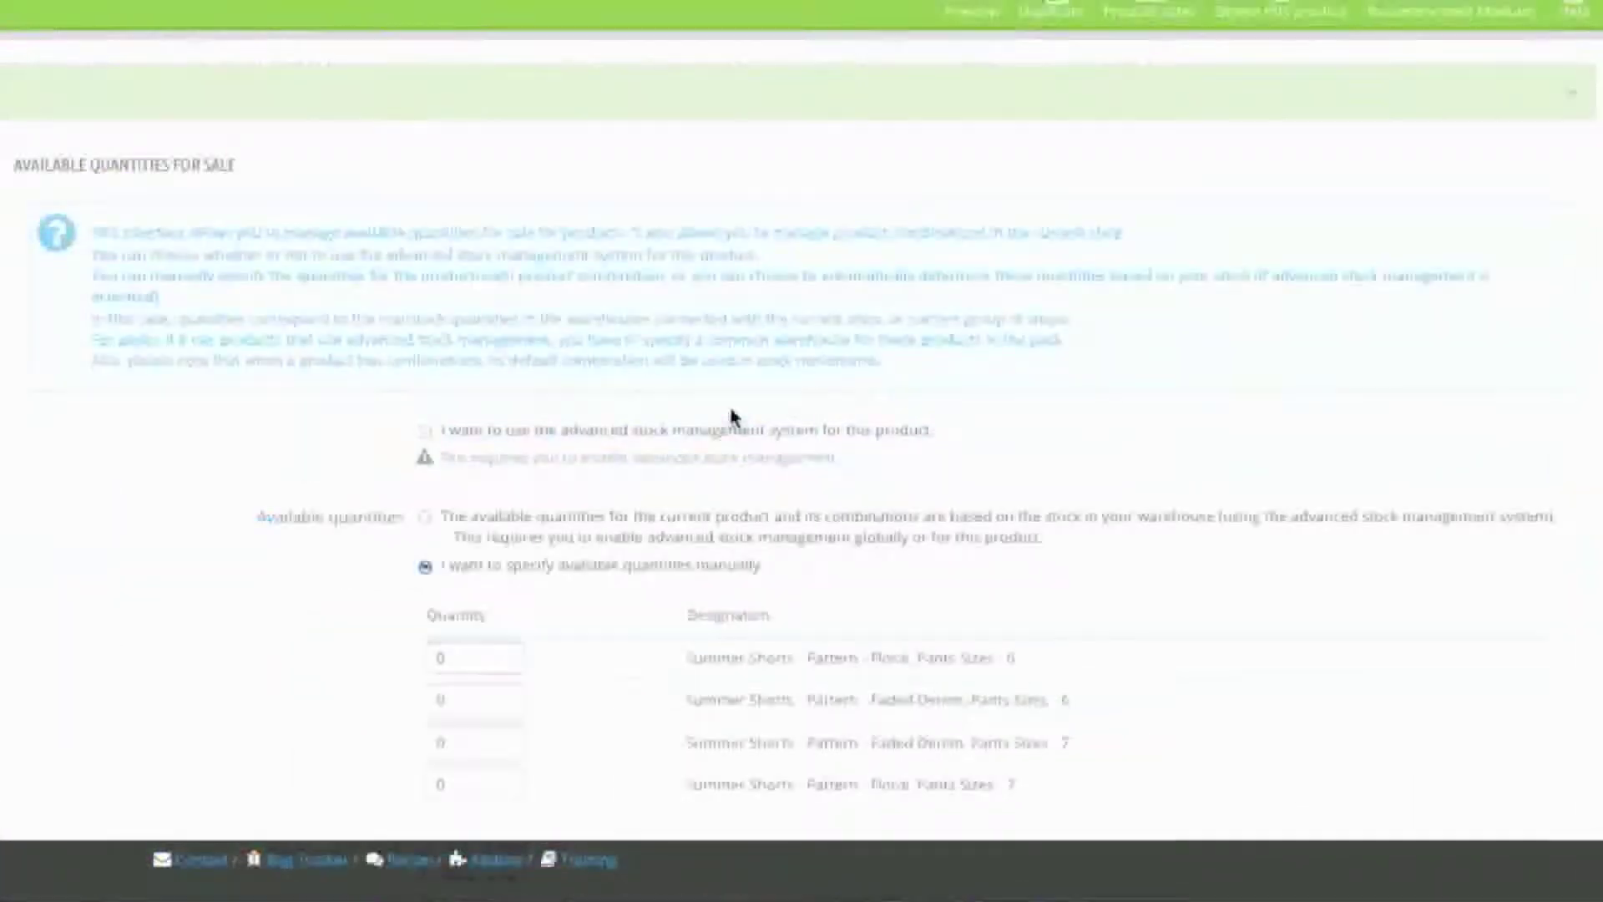
scroll(873, 498, down, 3)
scroll(733, 417, down, 1)
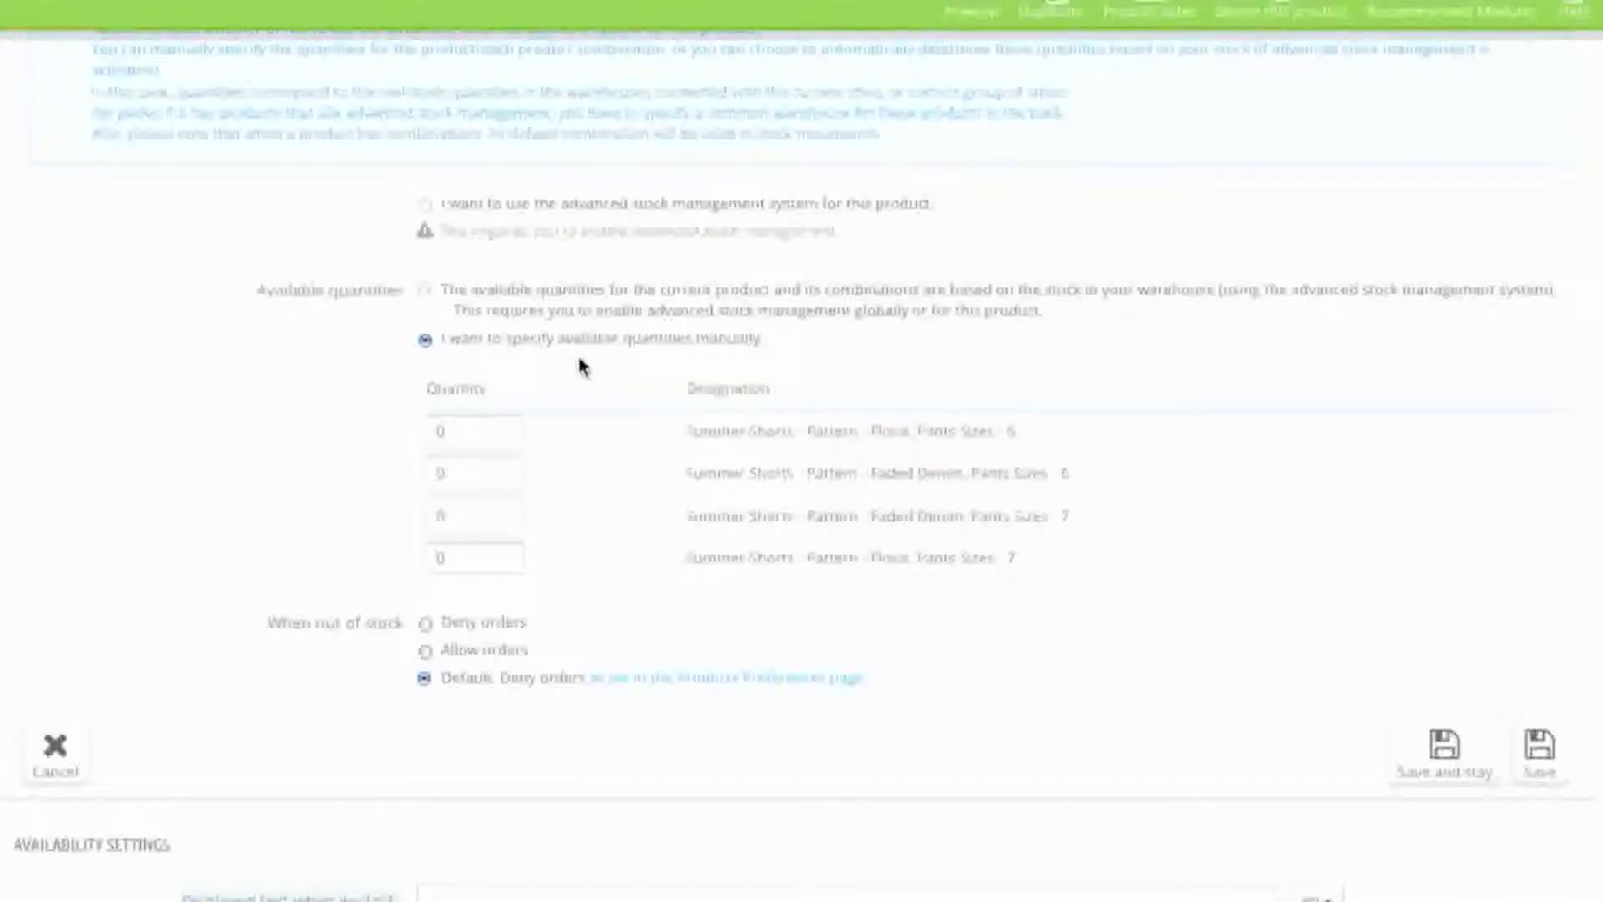
click(457, 441)
text(6)
double_click(445, 476)
text(7)
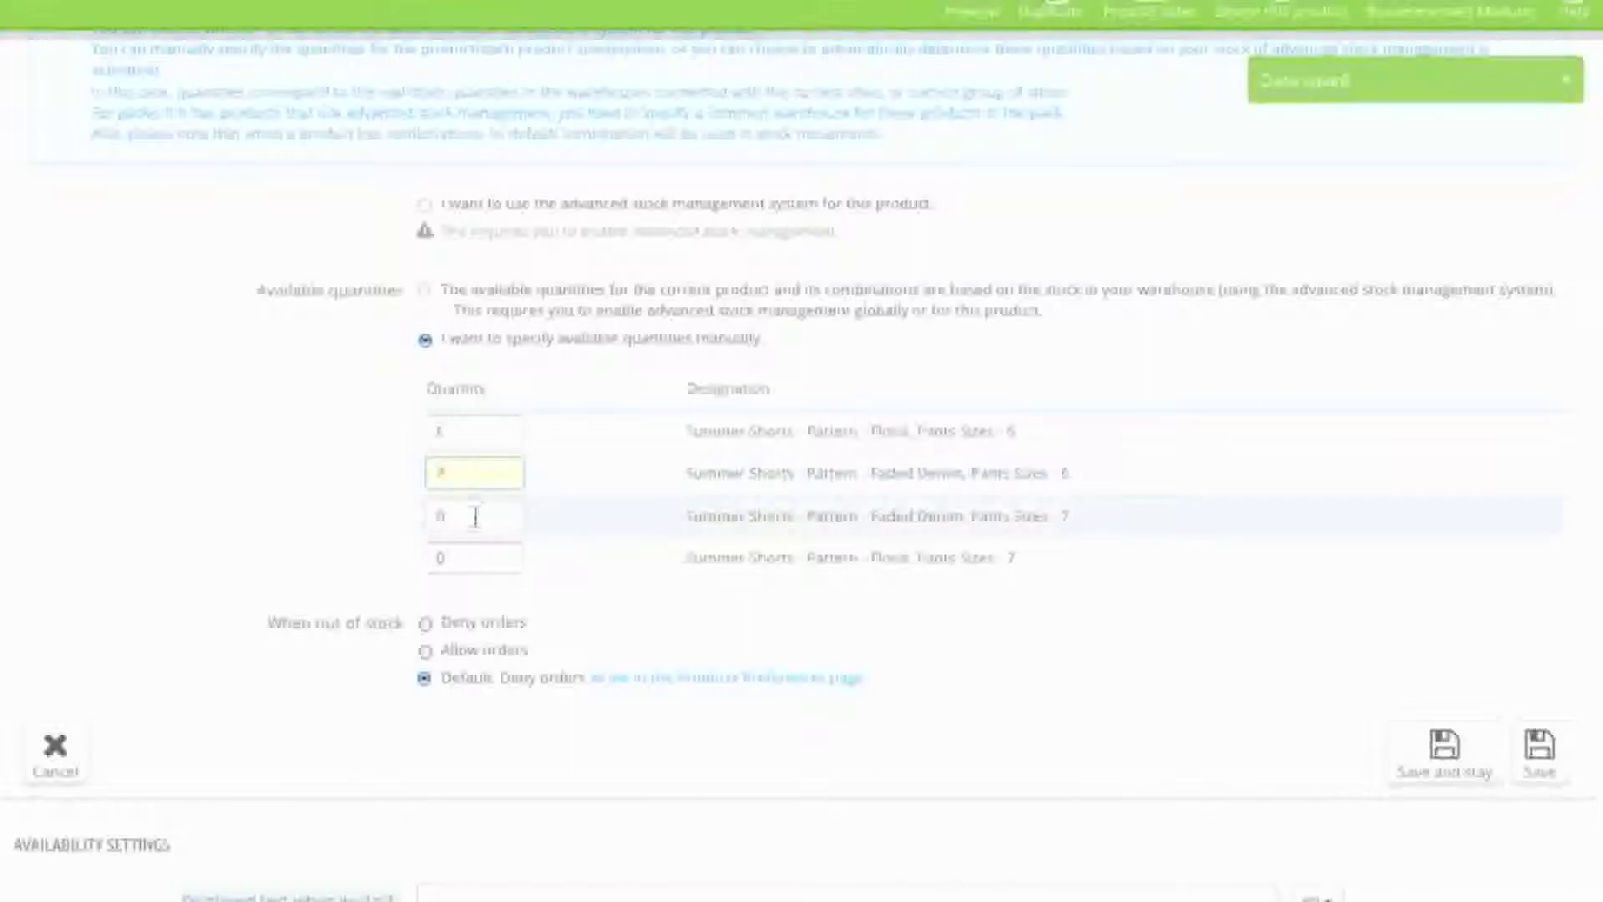
Enter the available quantity for Faded Denim size 7 and set the quantity for Floral size 7 to 12.
double_click(473, 521)
double_click(466, 556)
text(12)
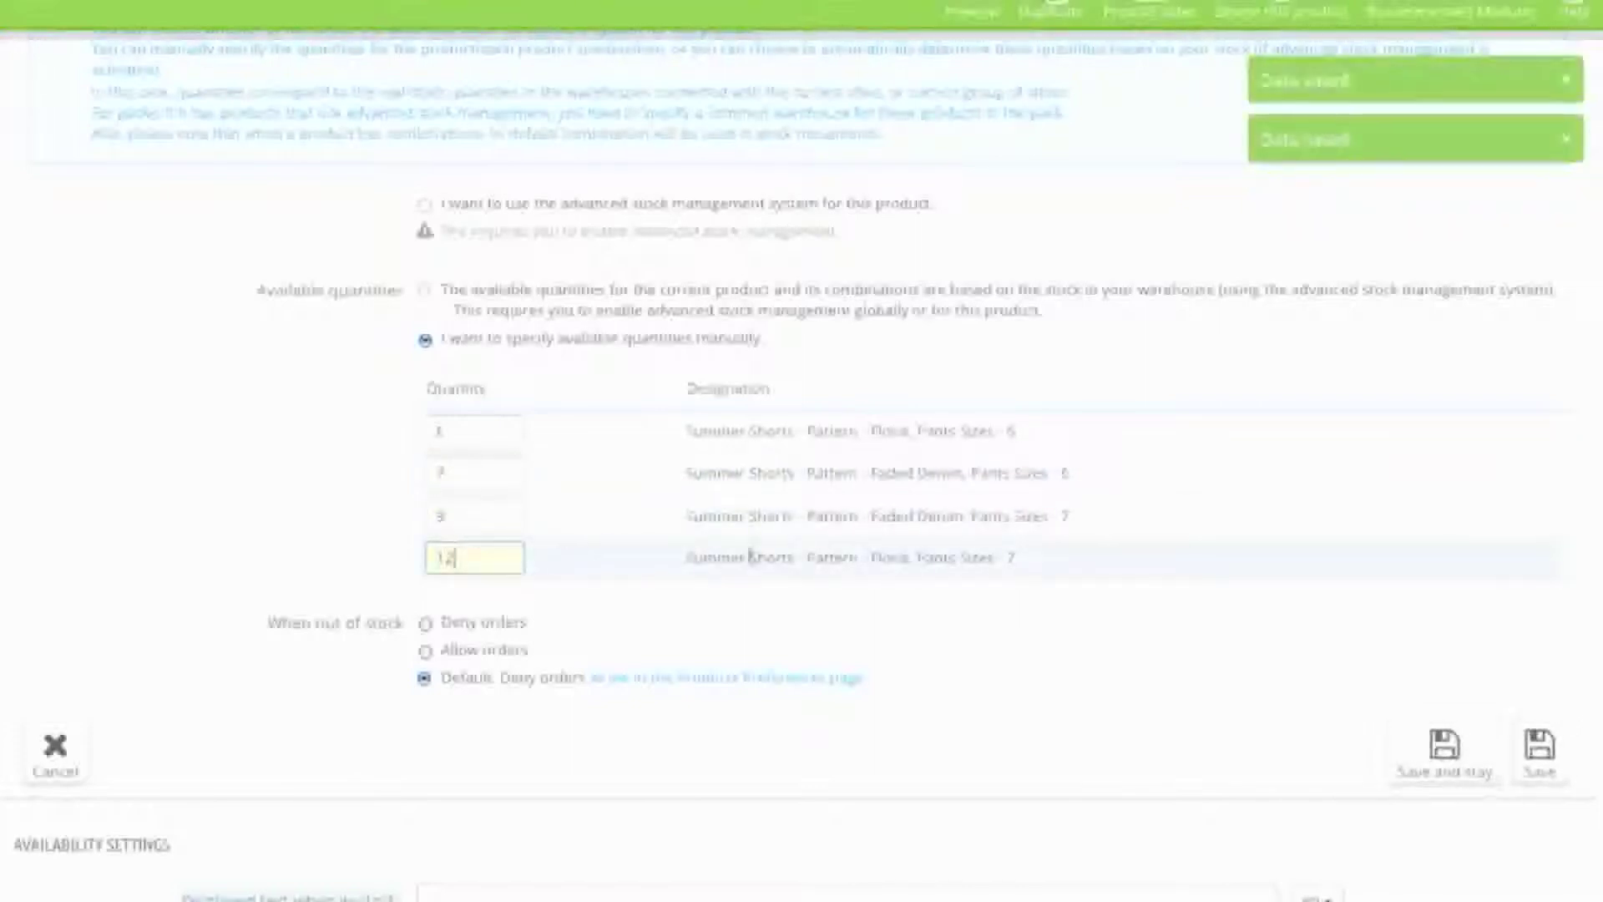
Save the stock quantities while staying in the editor, and choose floral.jpg as a new product image.
click(1426, 760)
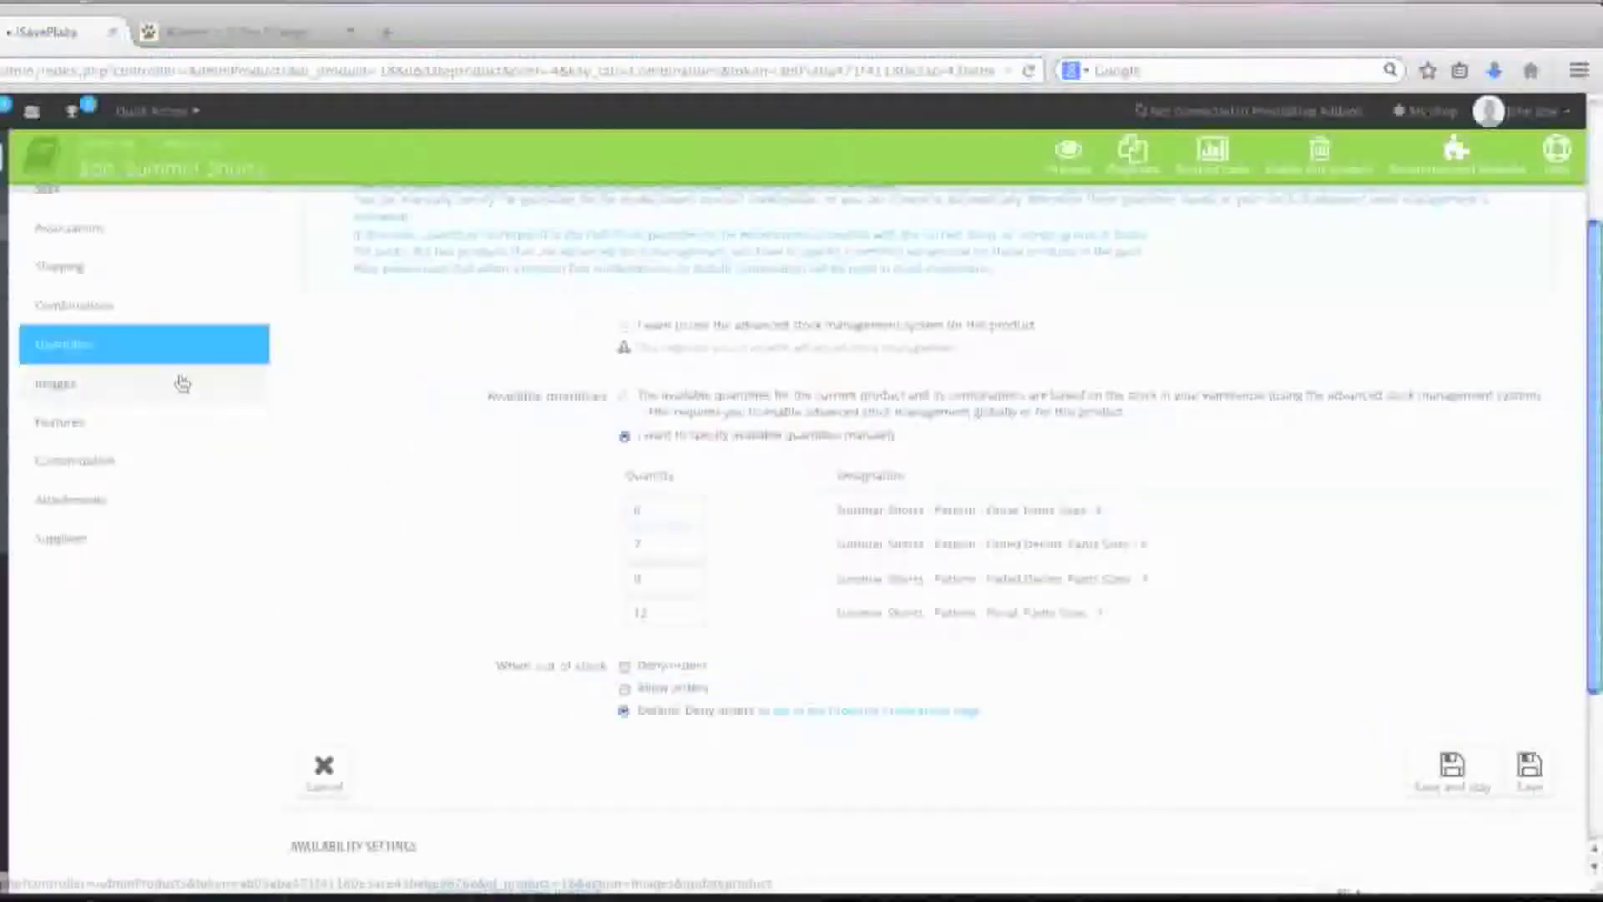
click(182, 383)
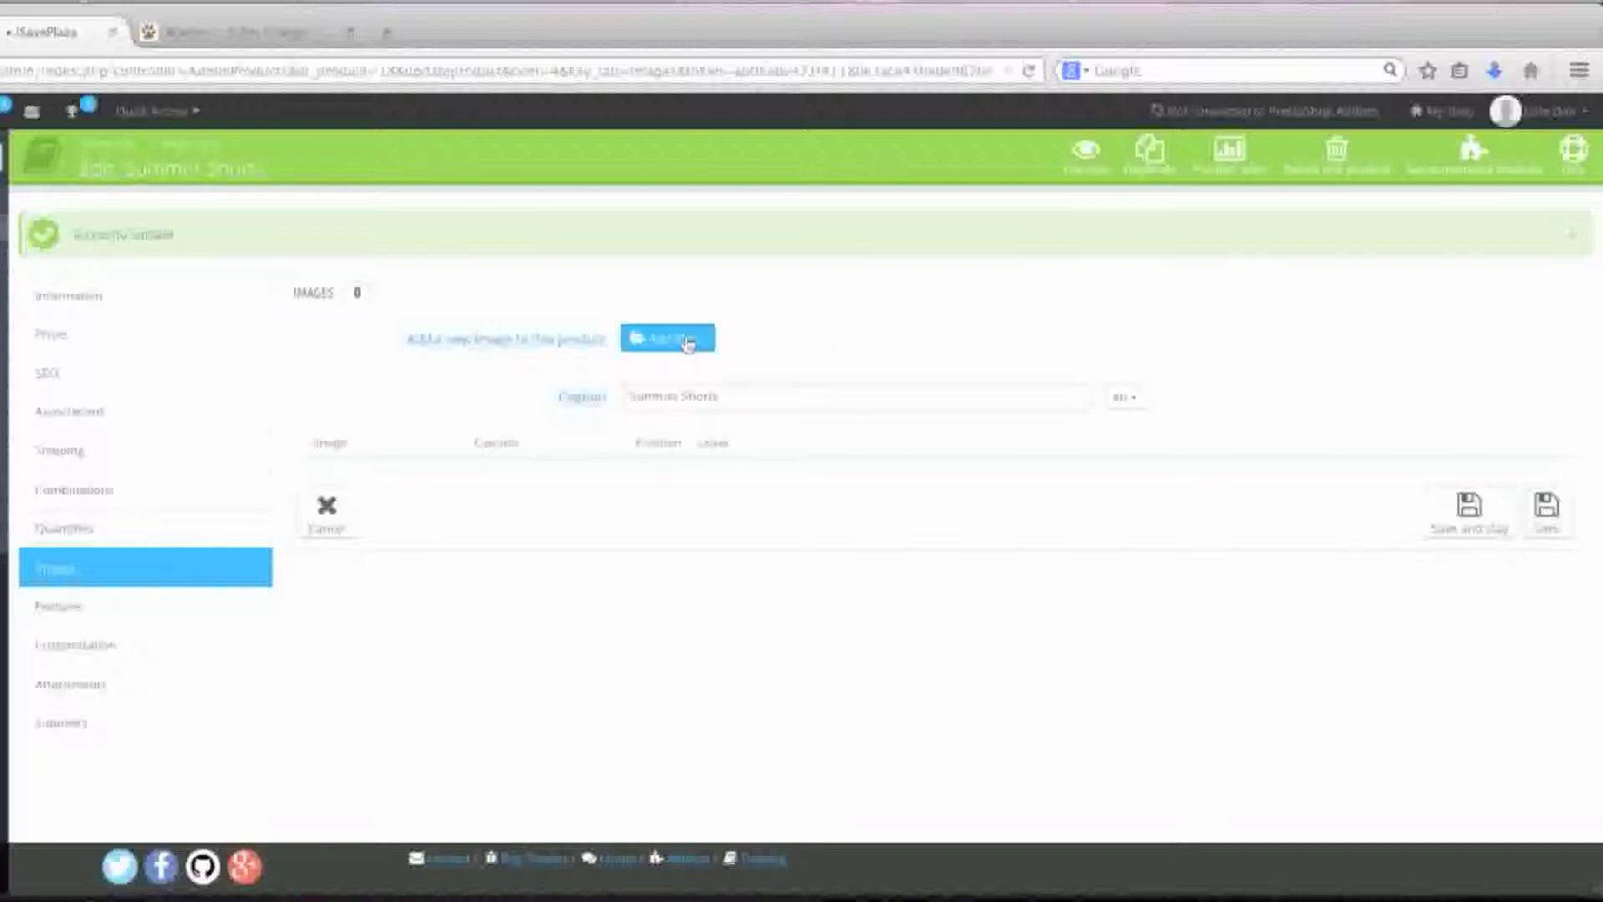
click(668, 338)
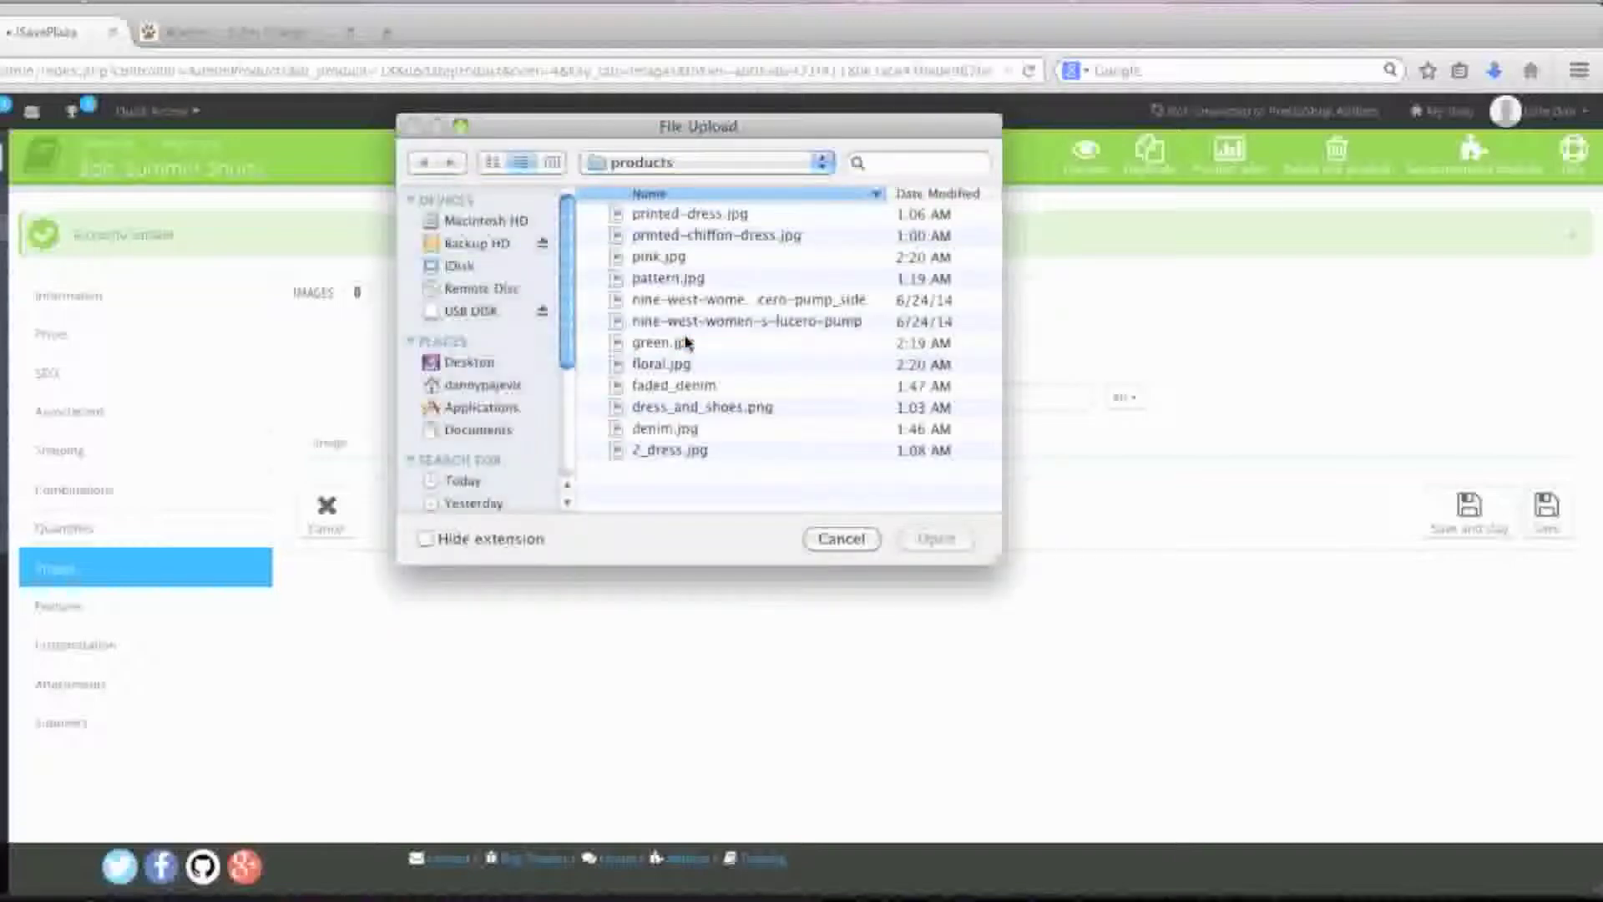
click(668, 366)
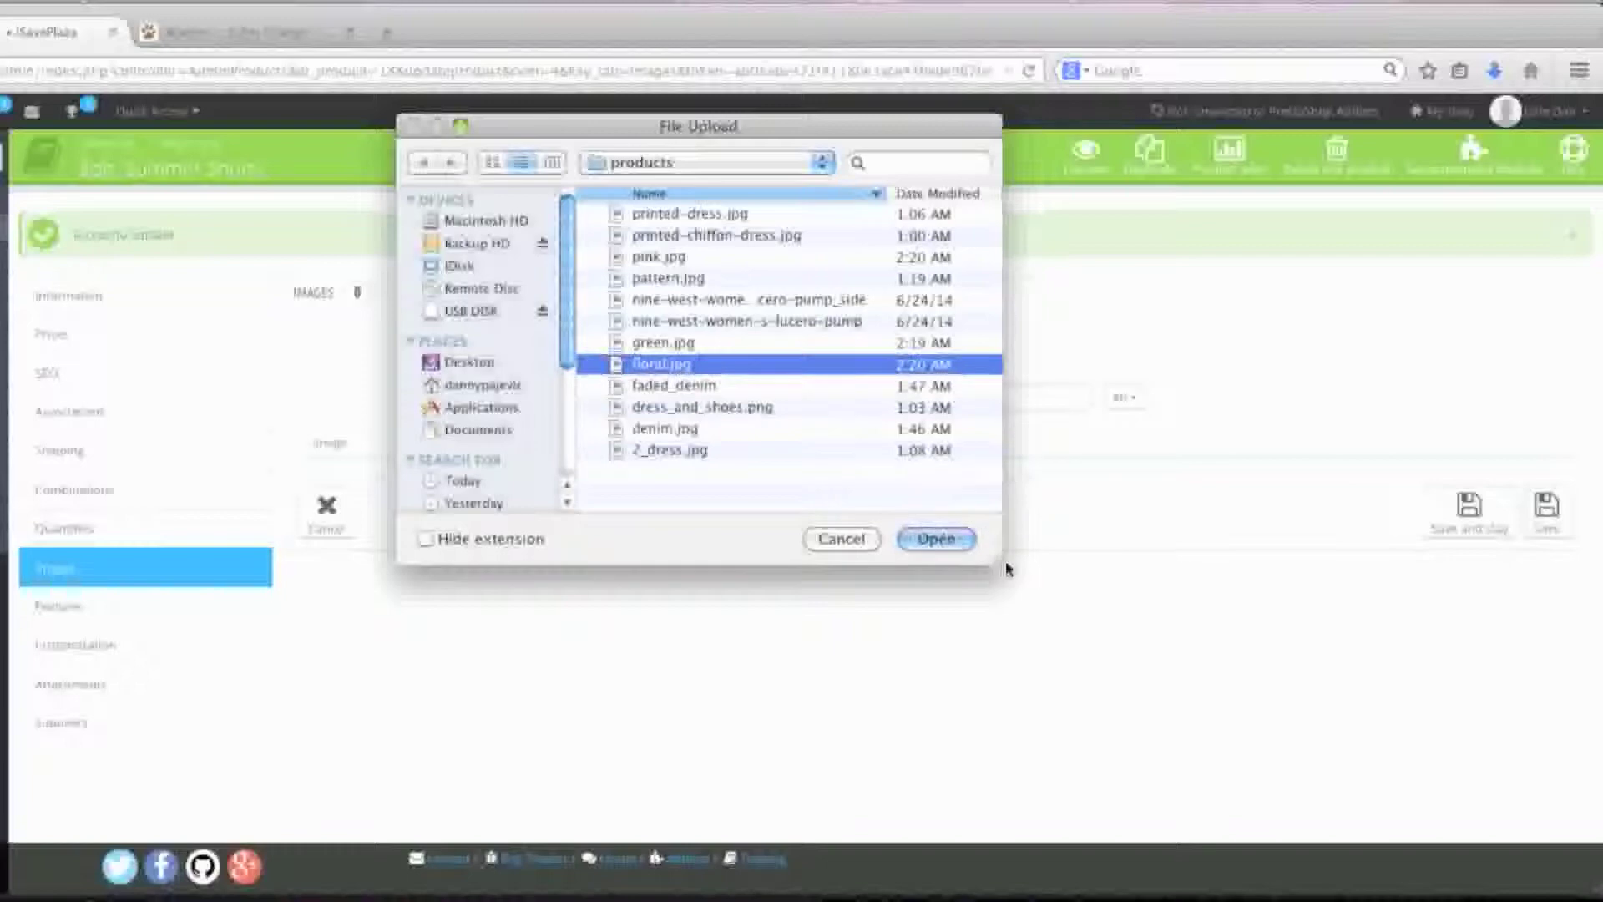
click(936, 538)
Set the image caption to Floral Shorts and upload the chosen file.
triple_click(645, 531)
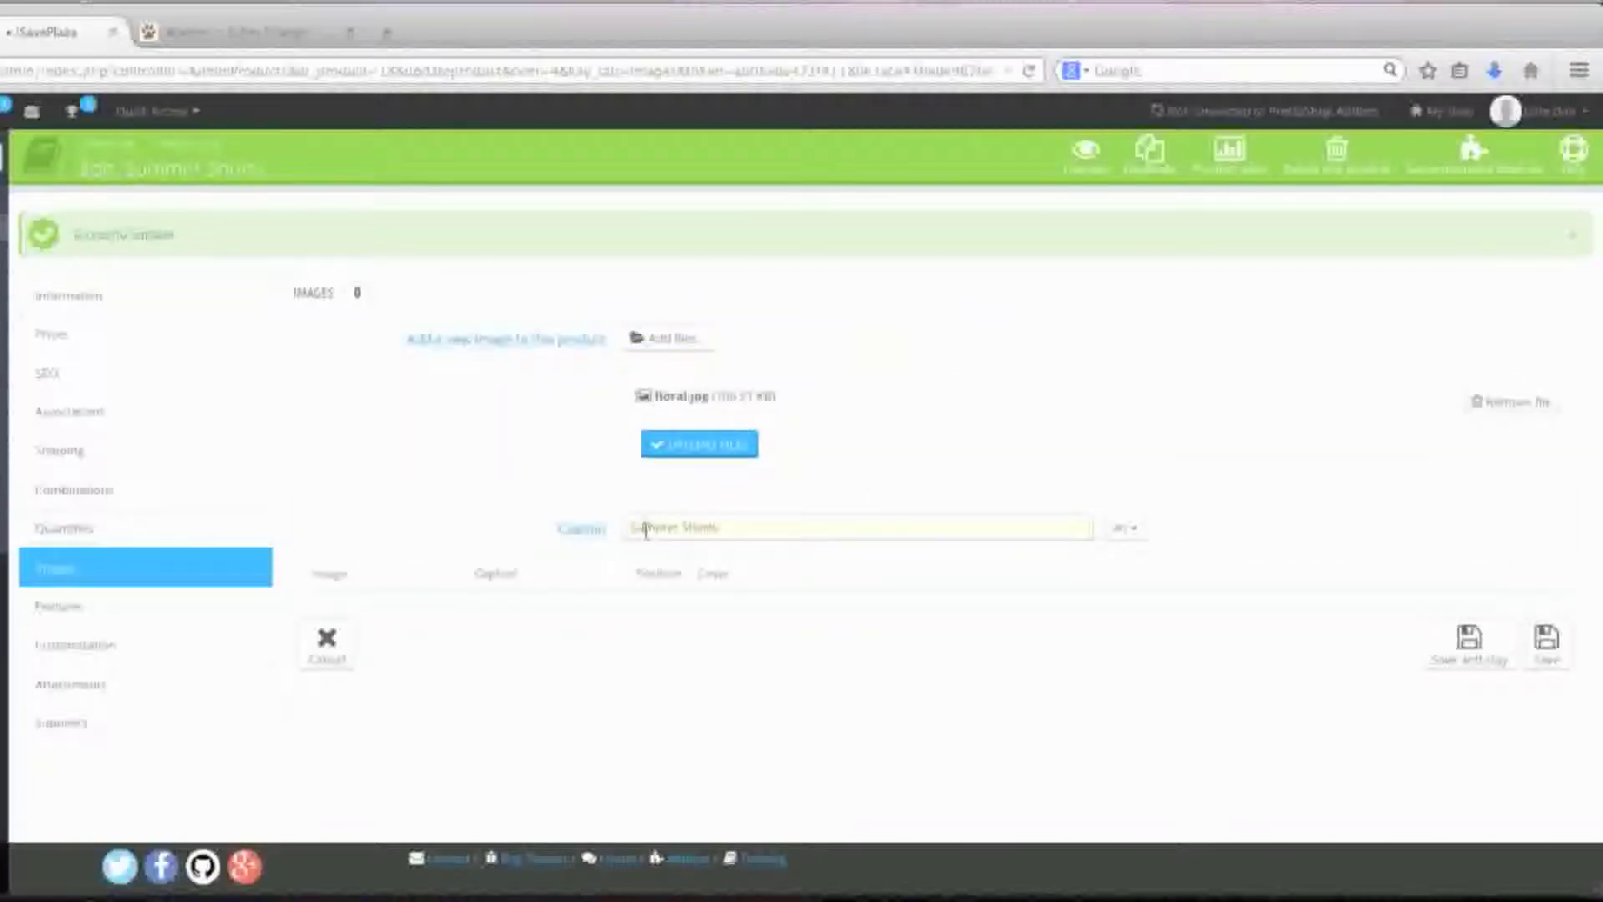
double_click(642, 531)
text(Flip)
click(704, 445)
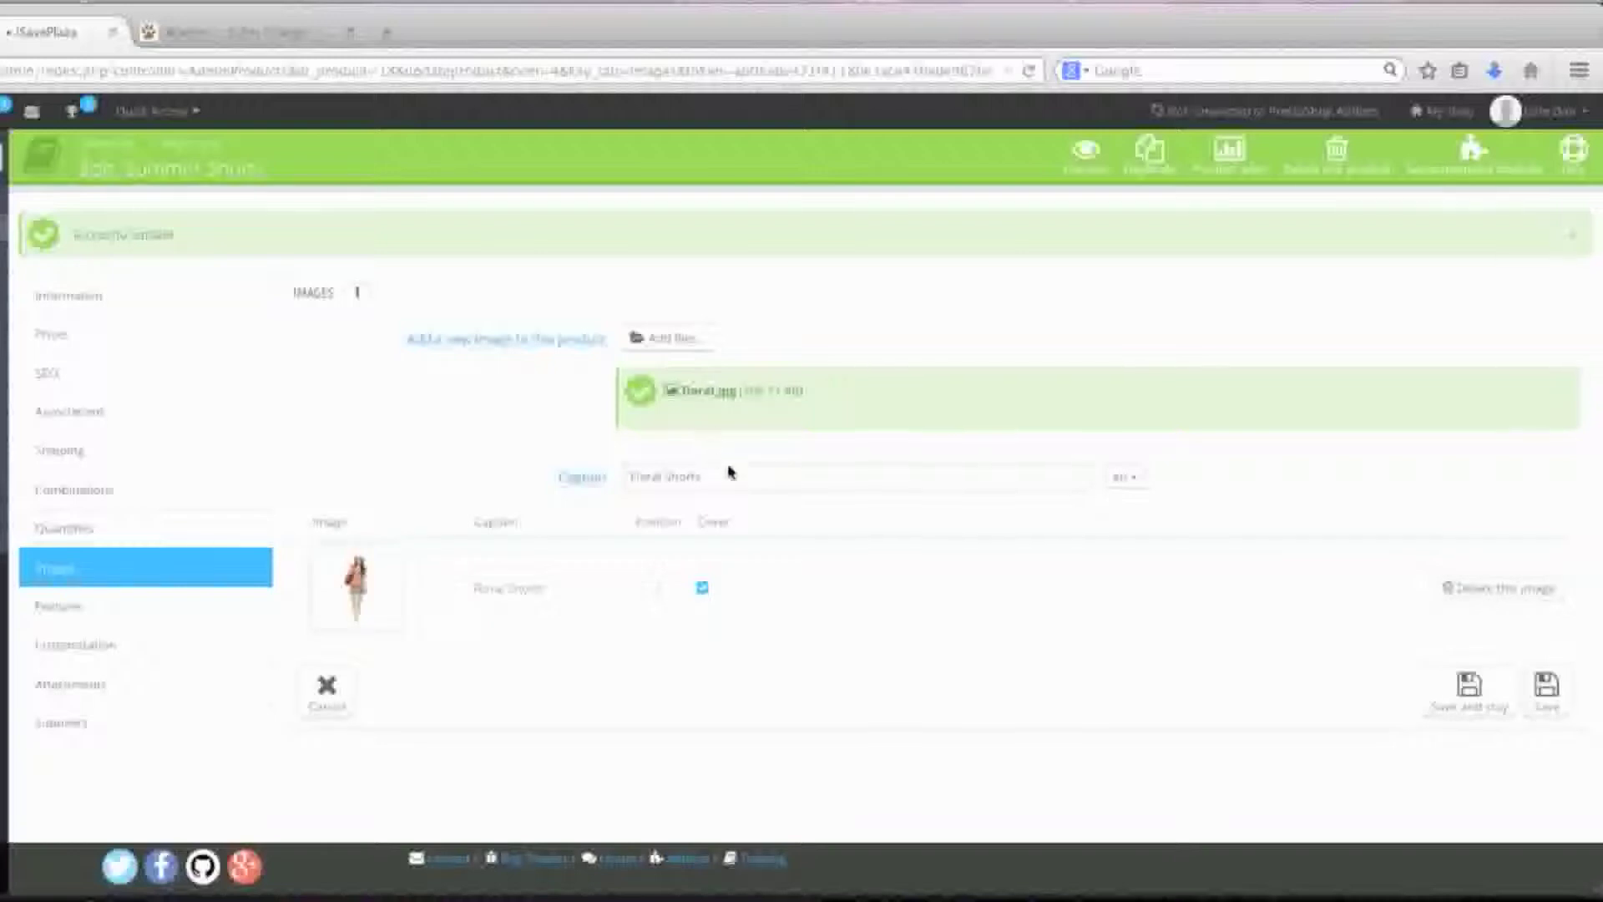
Upload denim.jpg with the caption Denim Shorts and save the product images while staying in the editor.
click(673, 340)
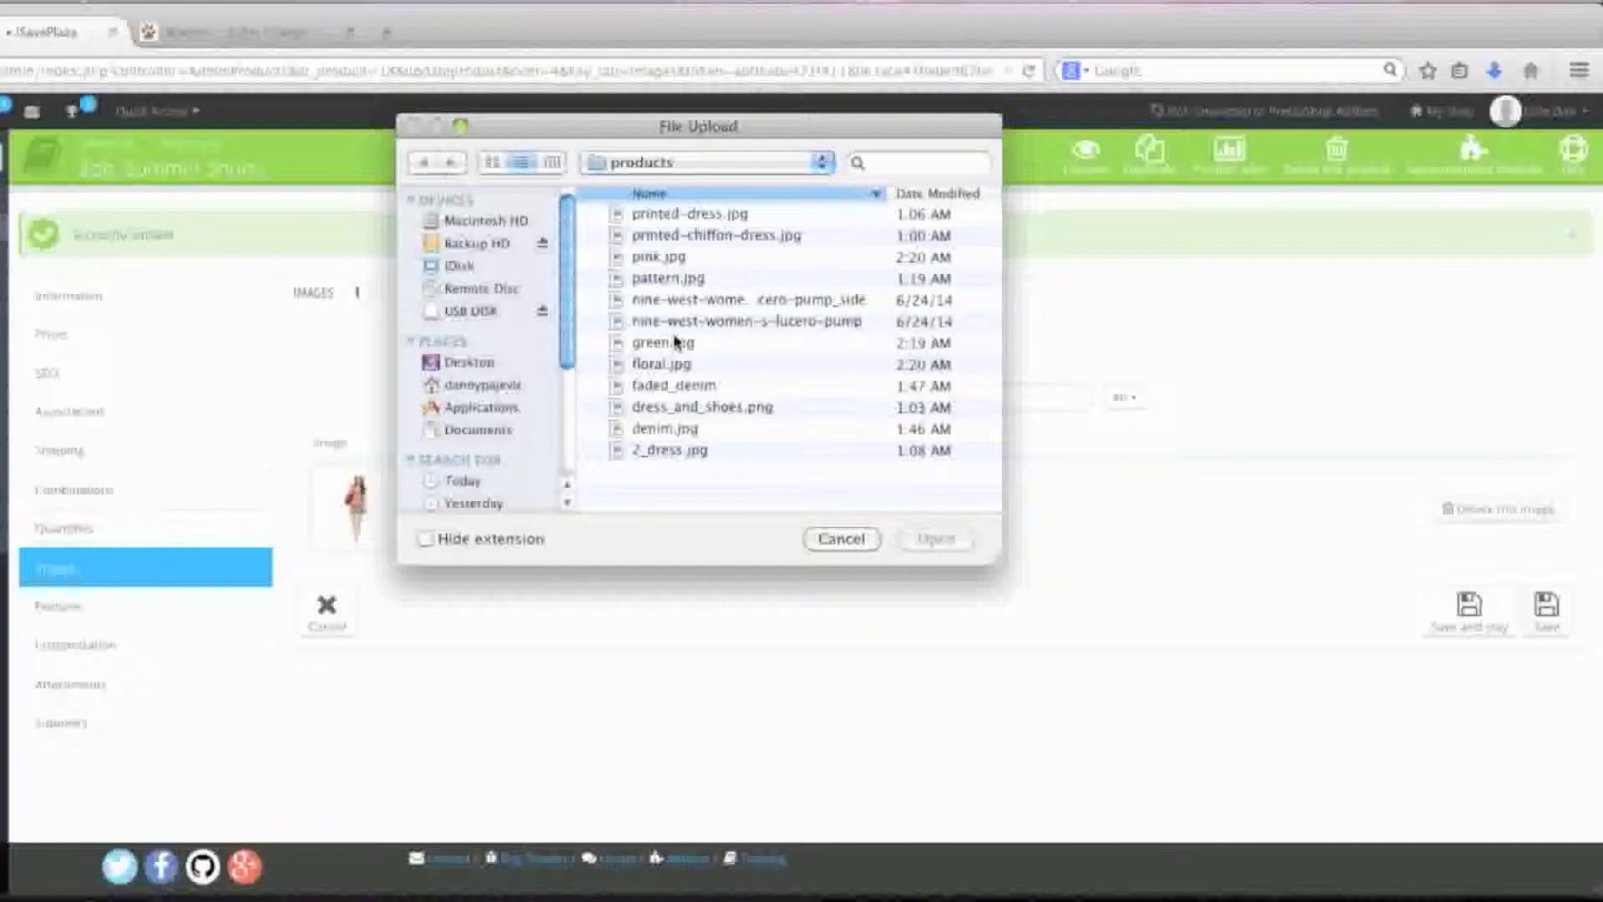
click(686, 429)
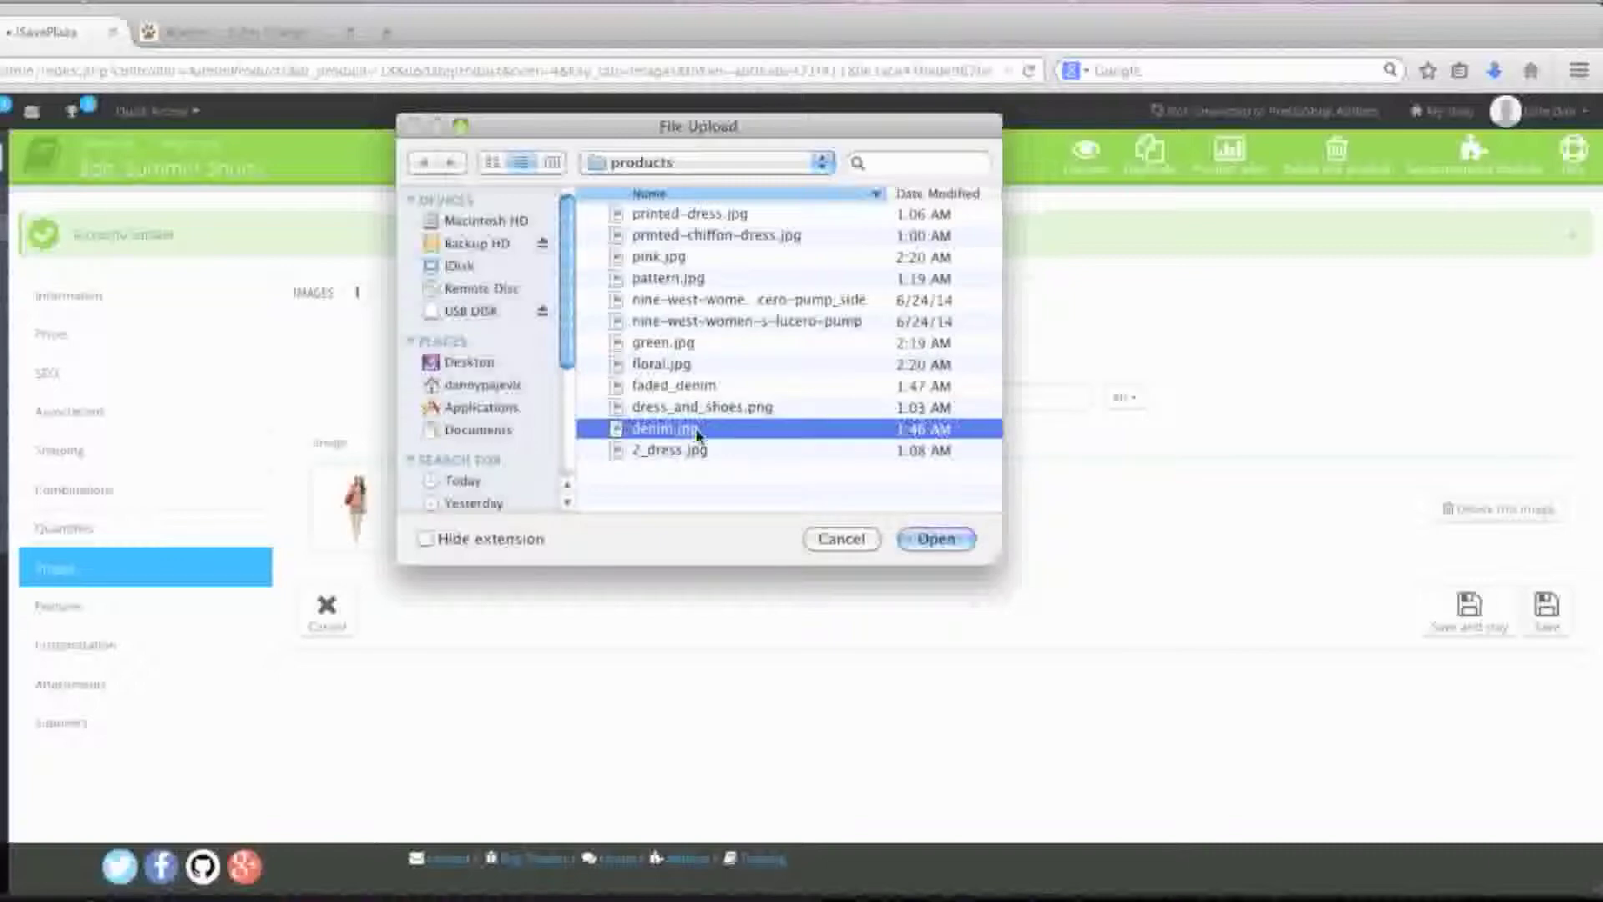
click(933, 539)
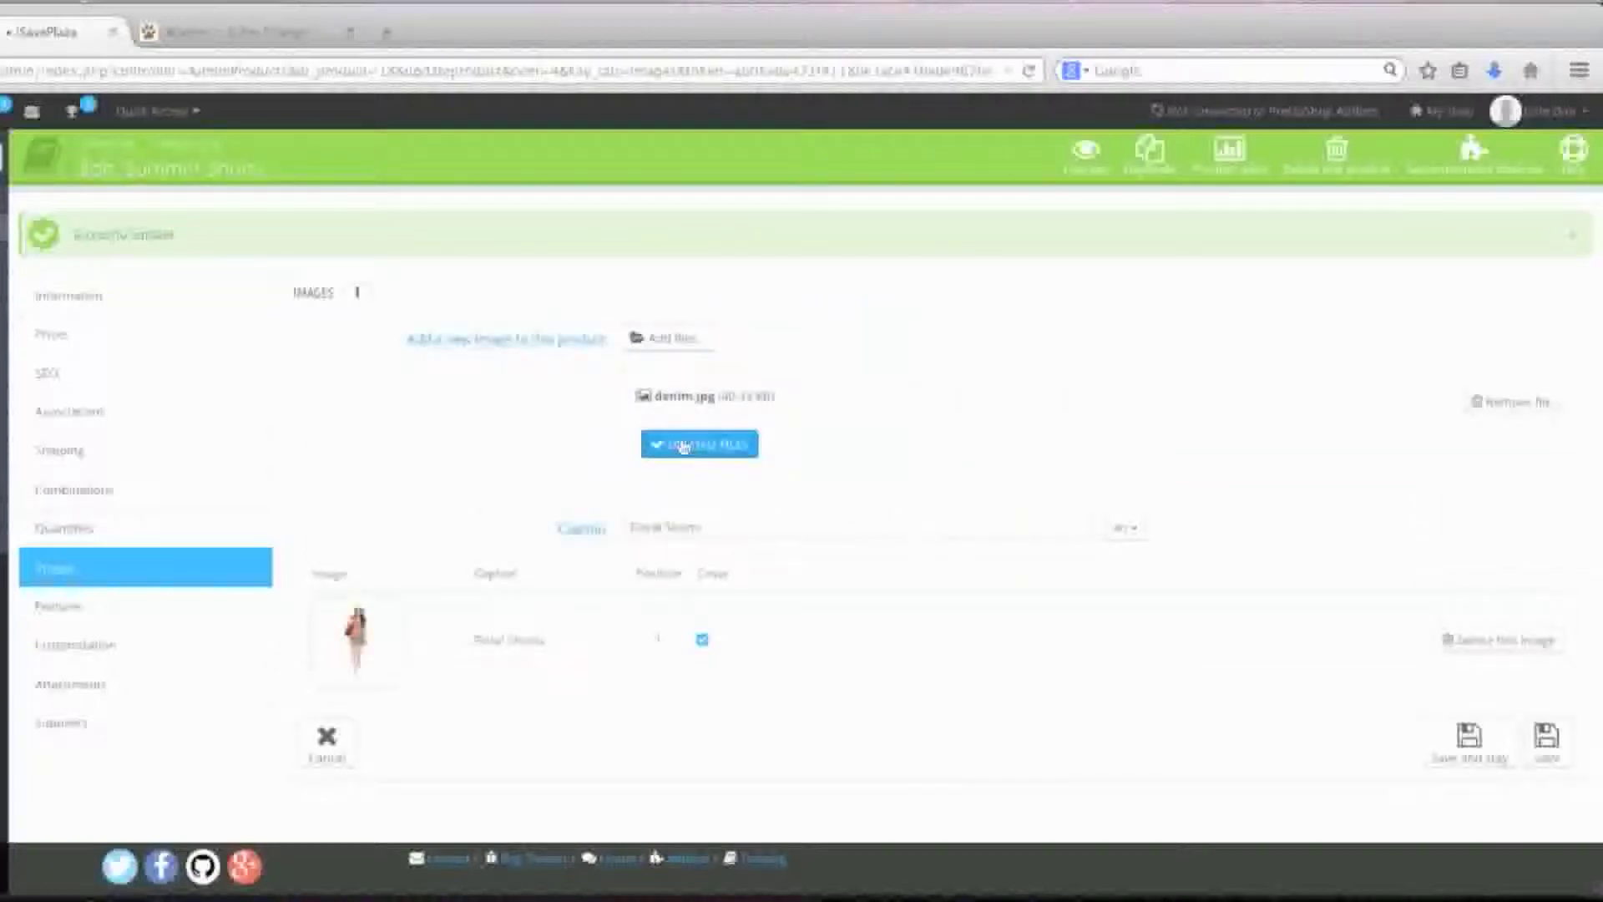
double_click(643, 525)
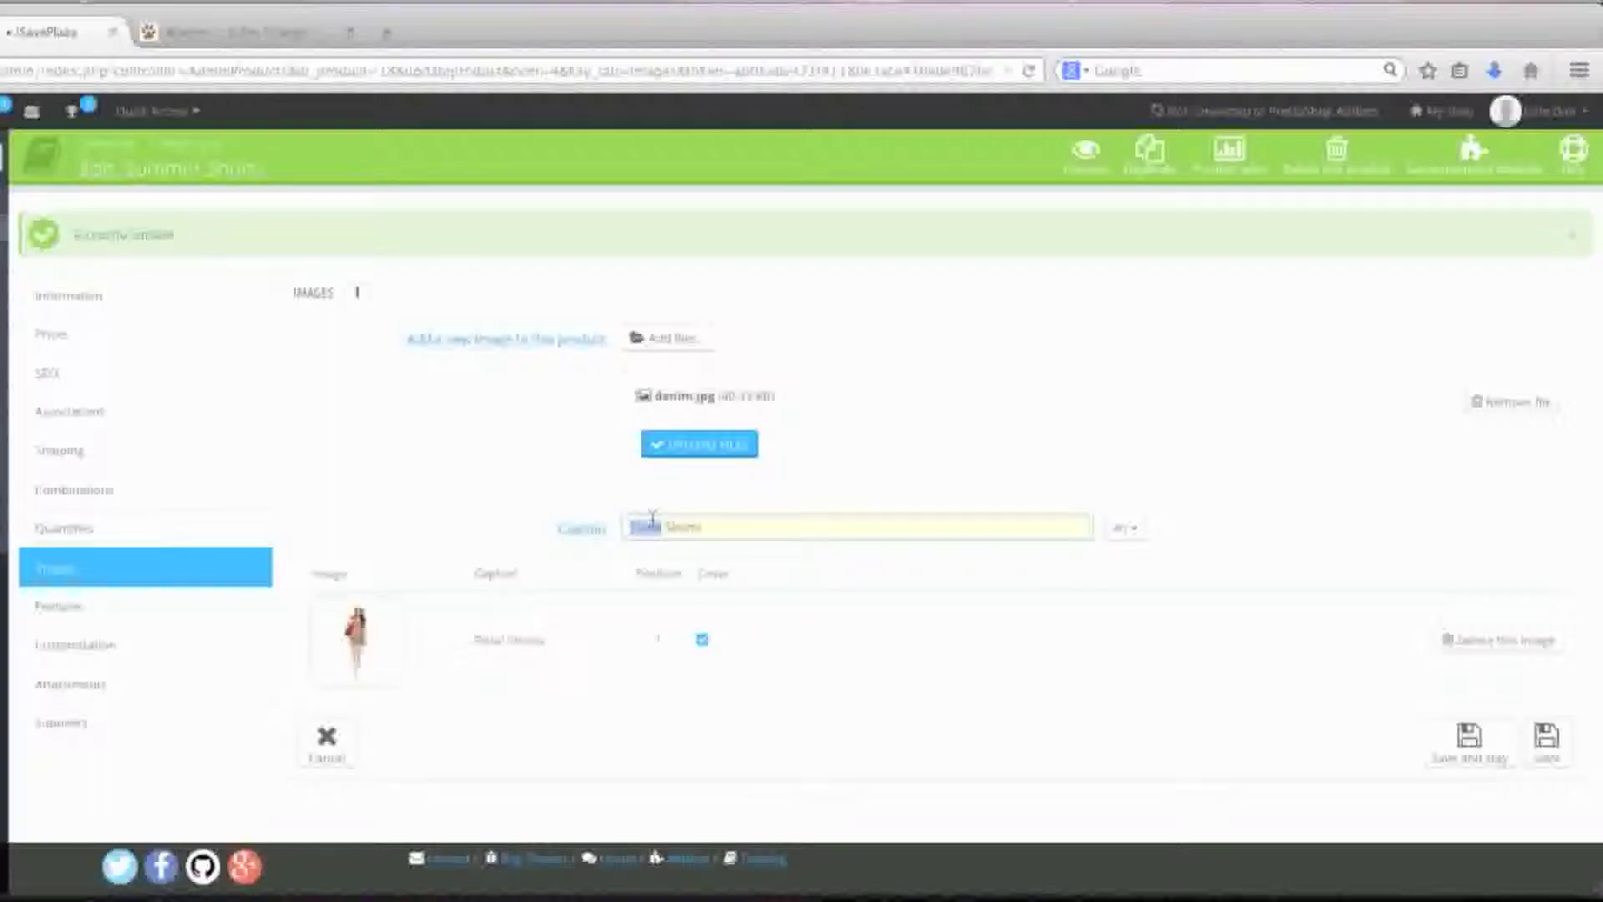
text(Den)
click(710, 442)
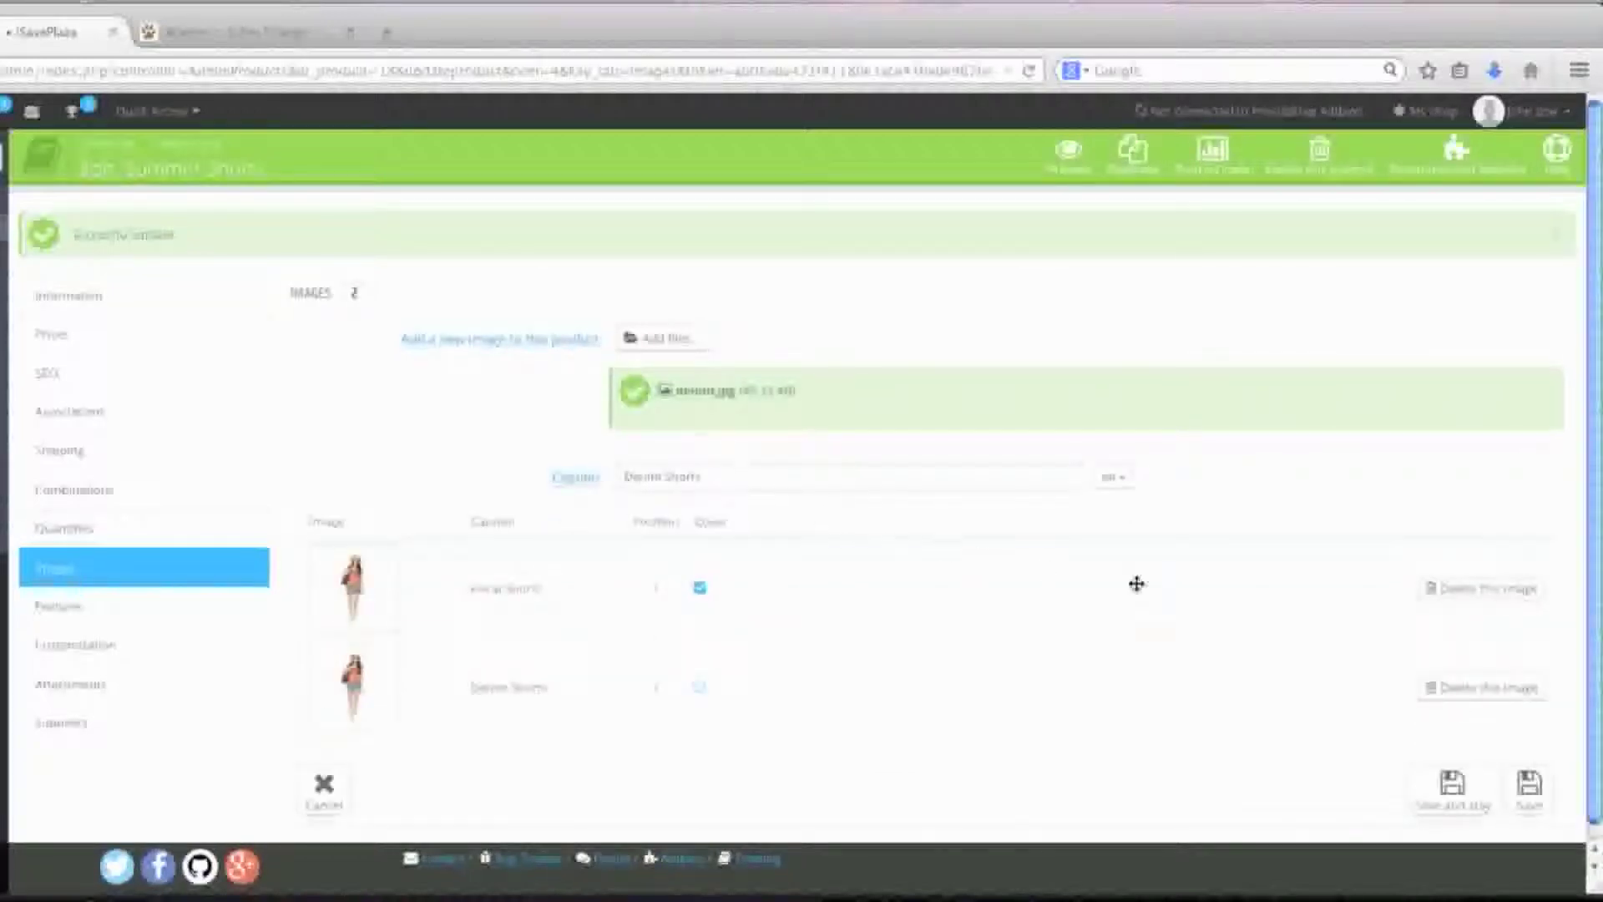
scroll(1137, 584, down, 1)
click(1453, 793)
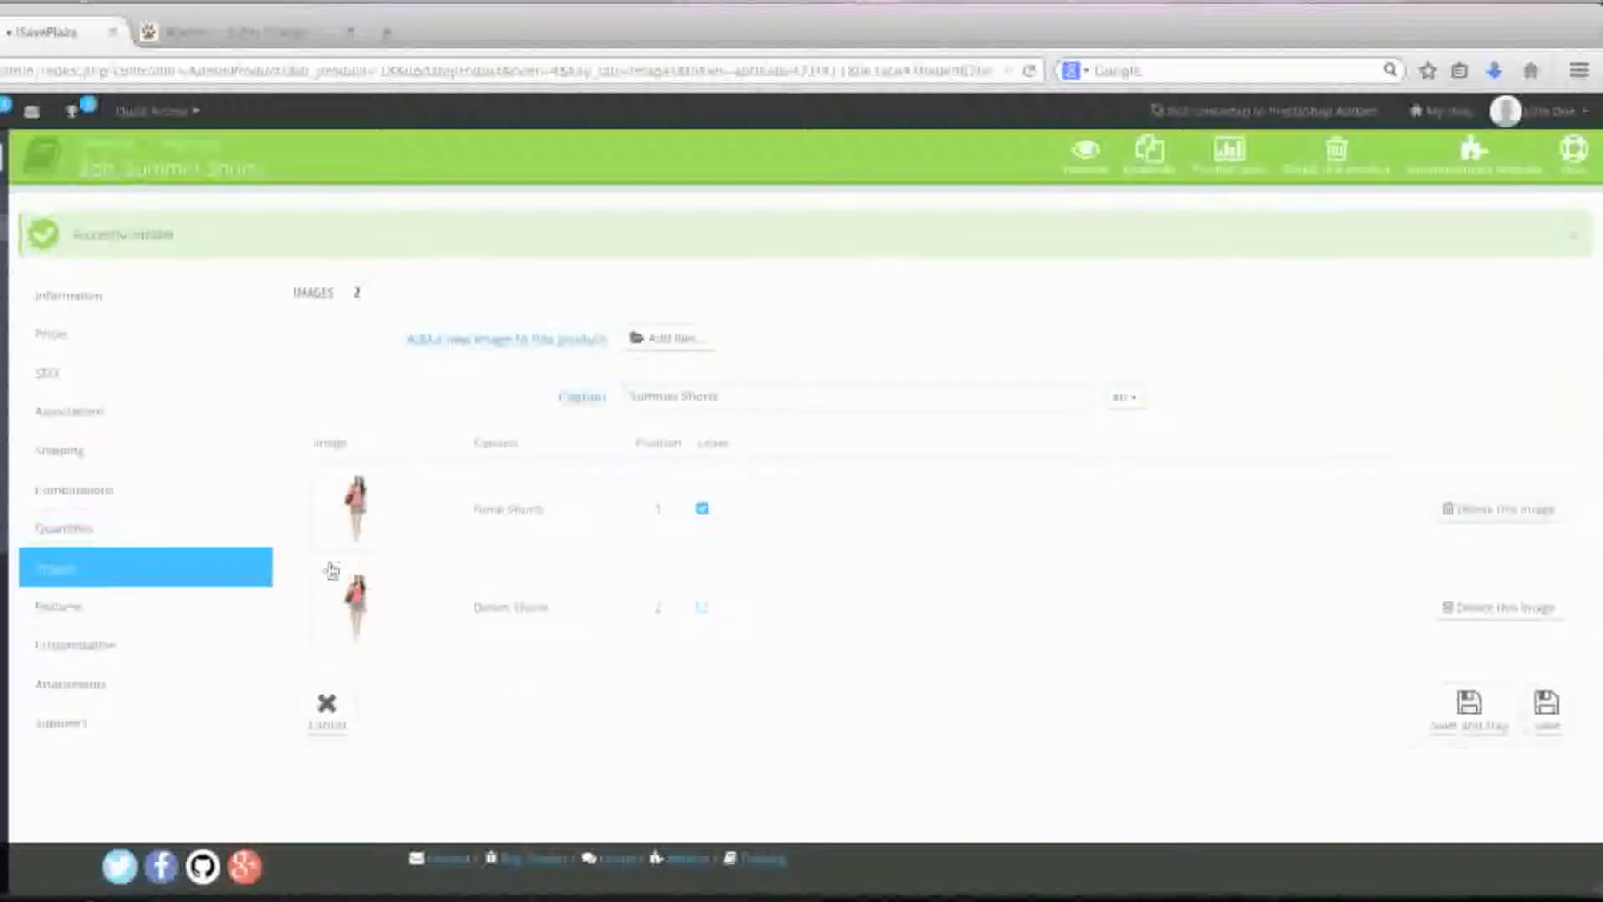
Assign the floral shorts image to the Floral size 6 combination and save it while staying in the editor.
click(209, 501)
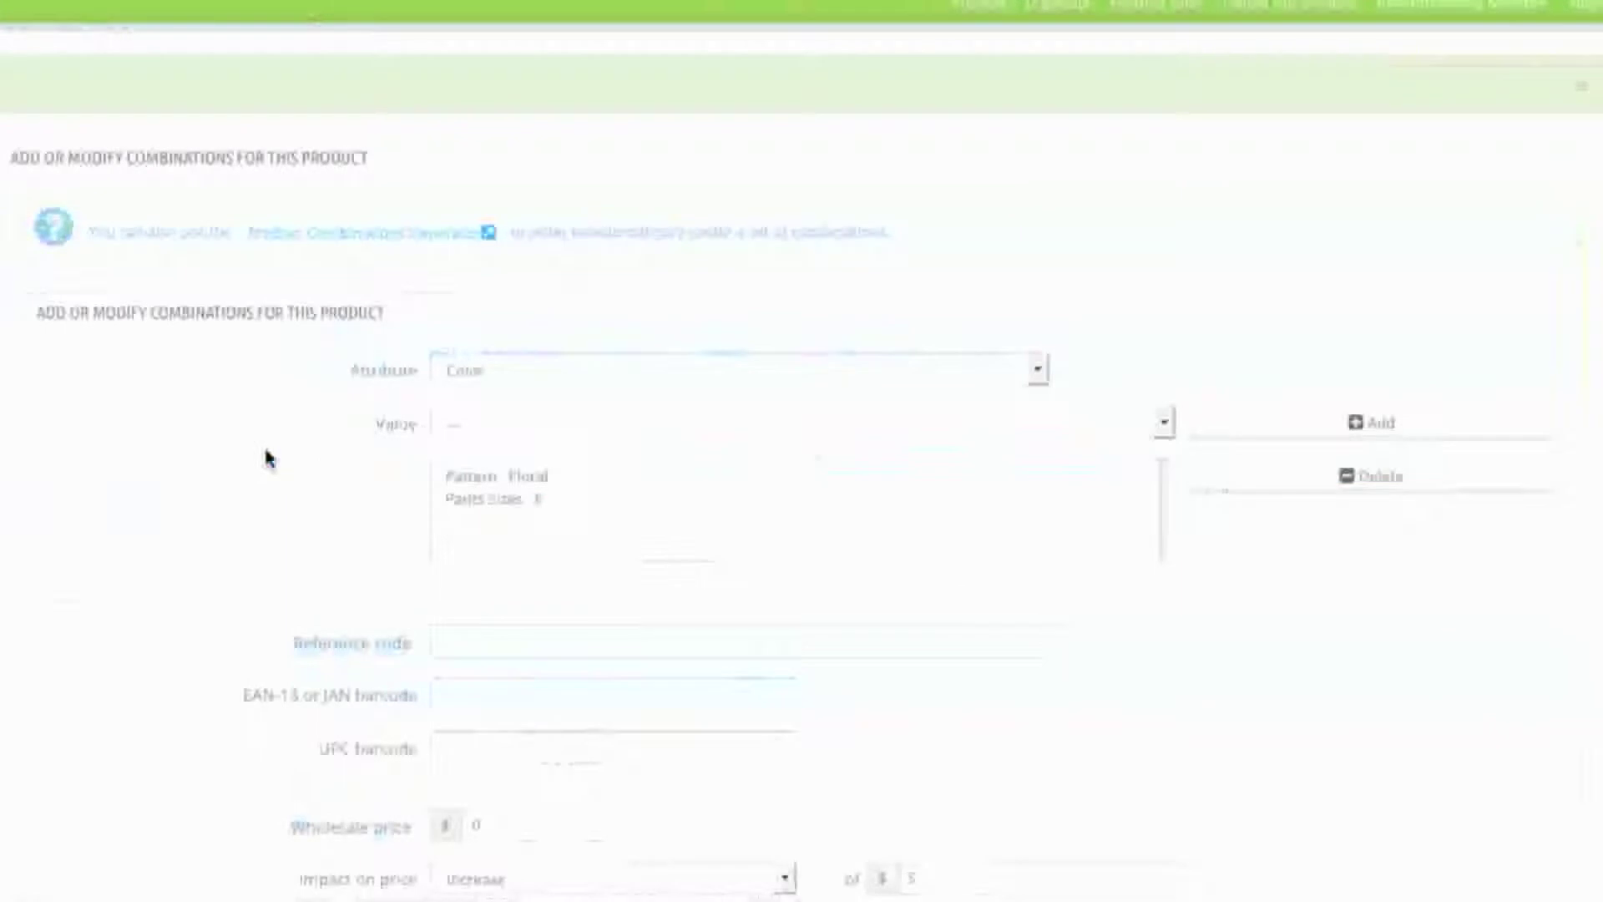
scroll(268, 458, down, 8)
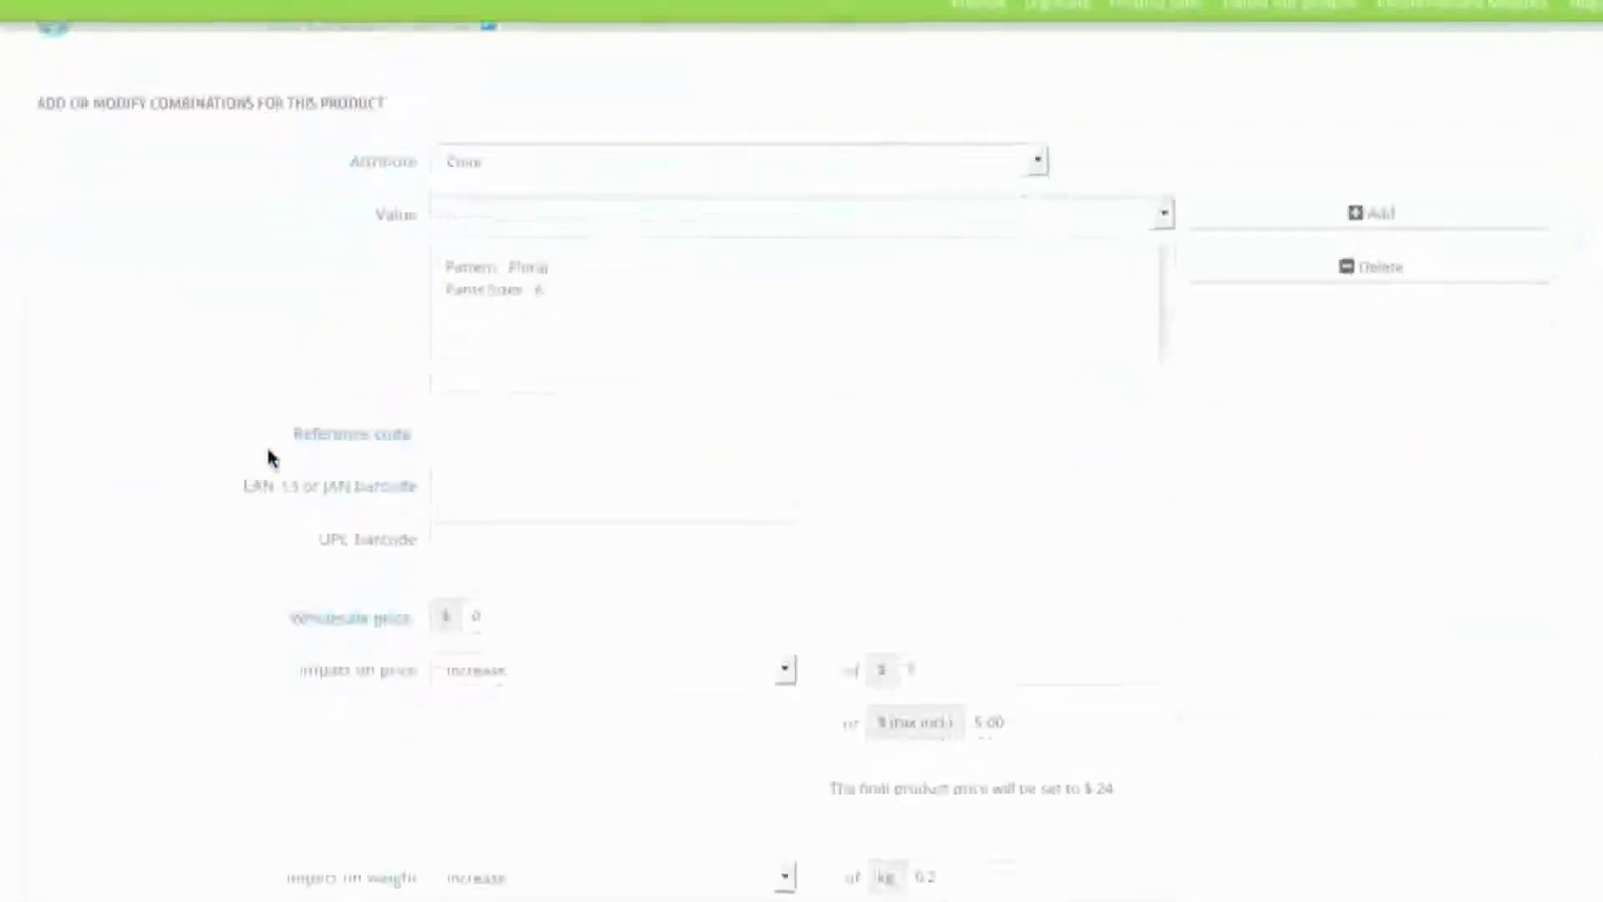
scroll(268, 453, up, 5)
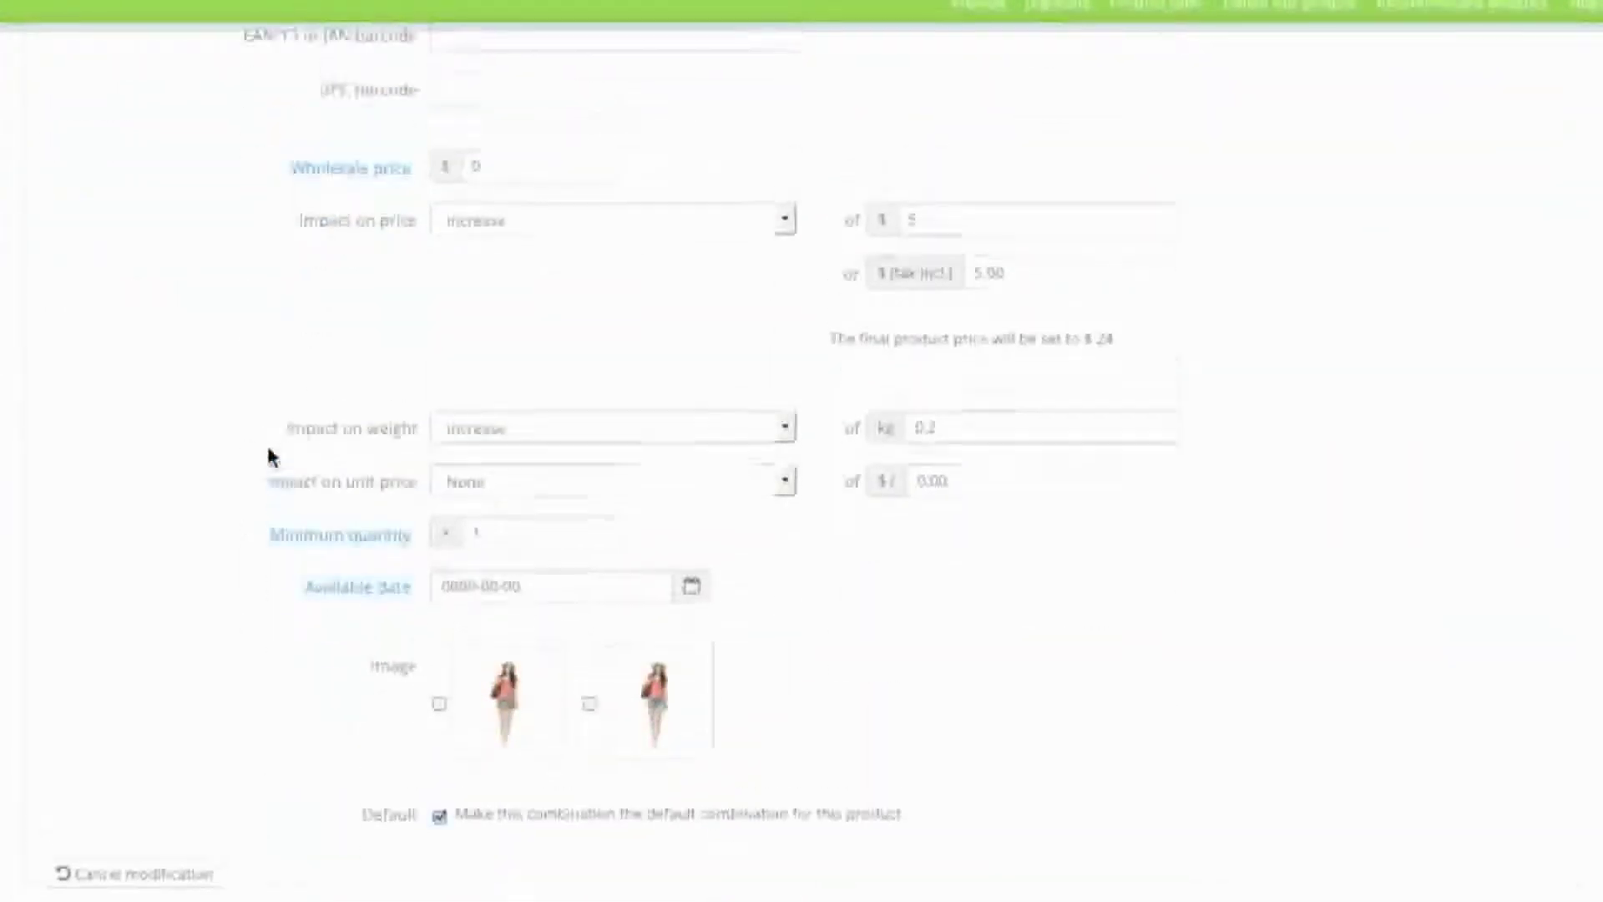
scroll(268, 455, up, 1)
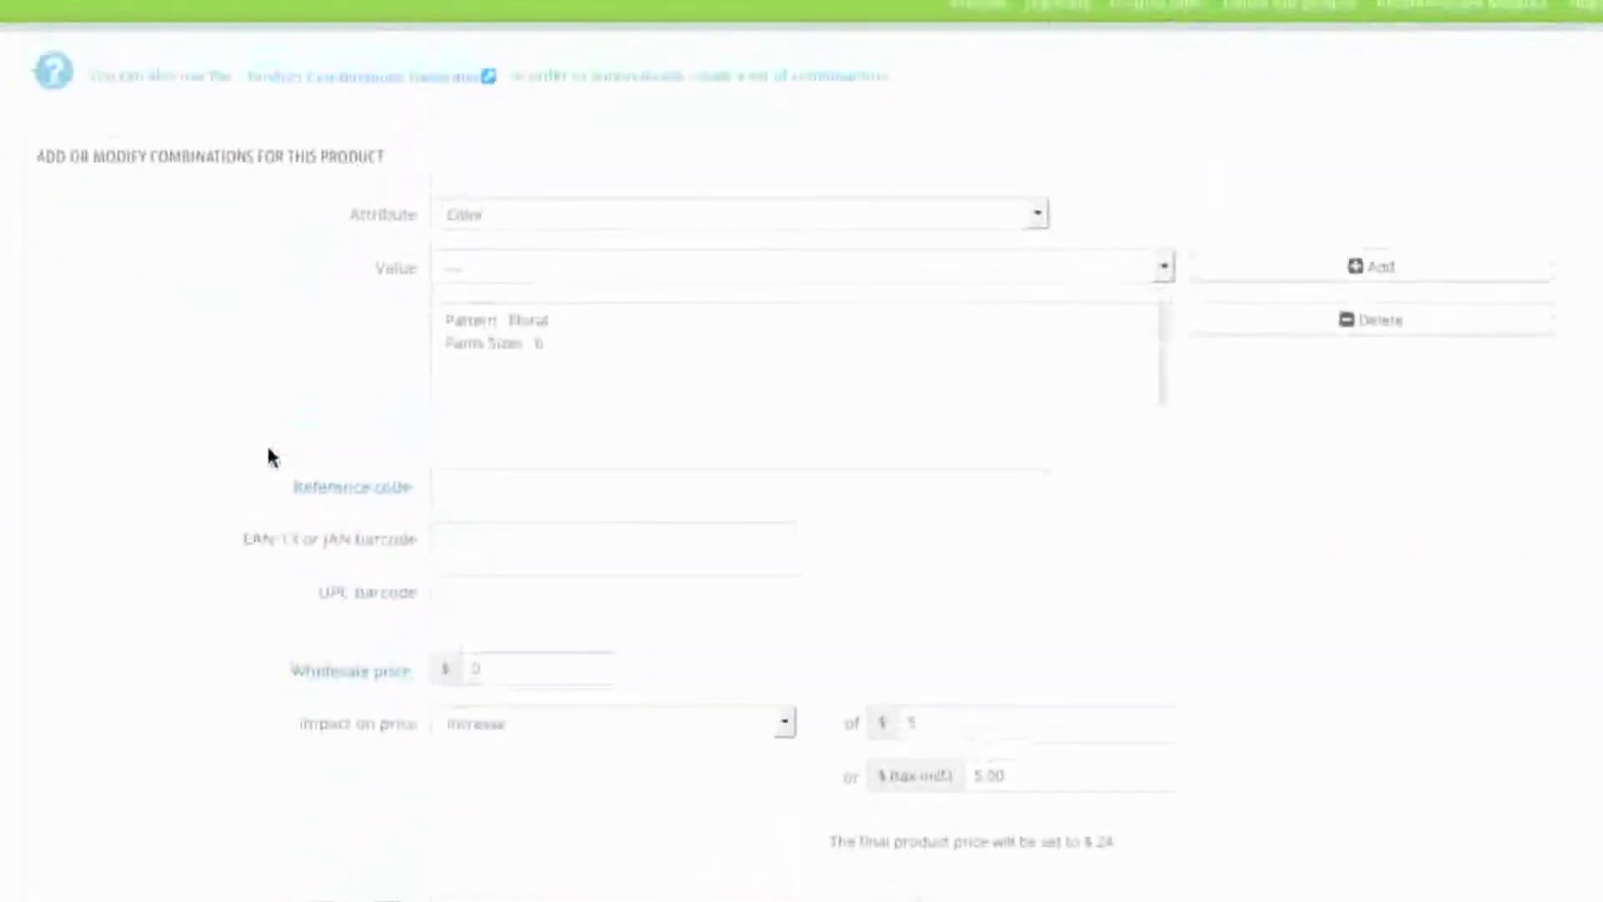
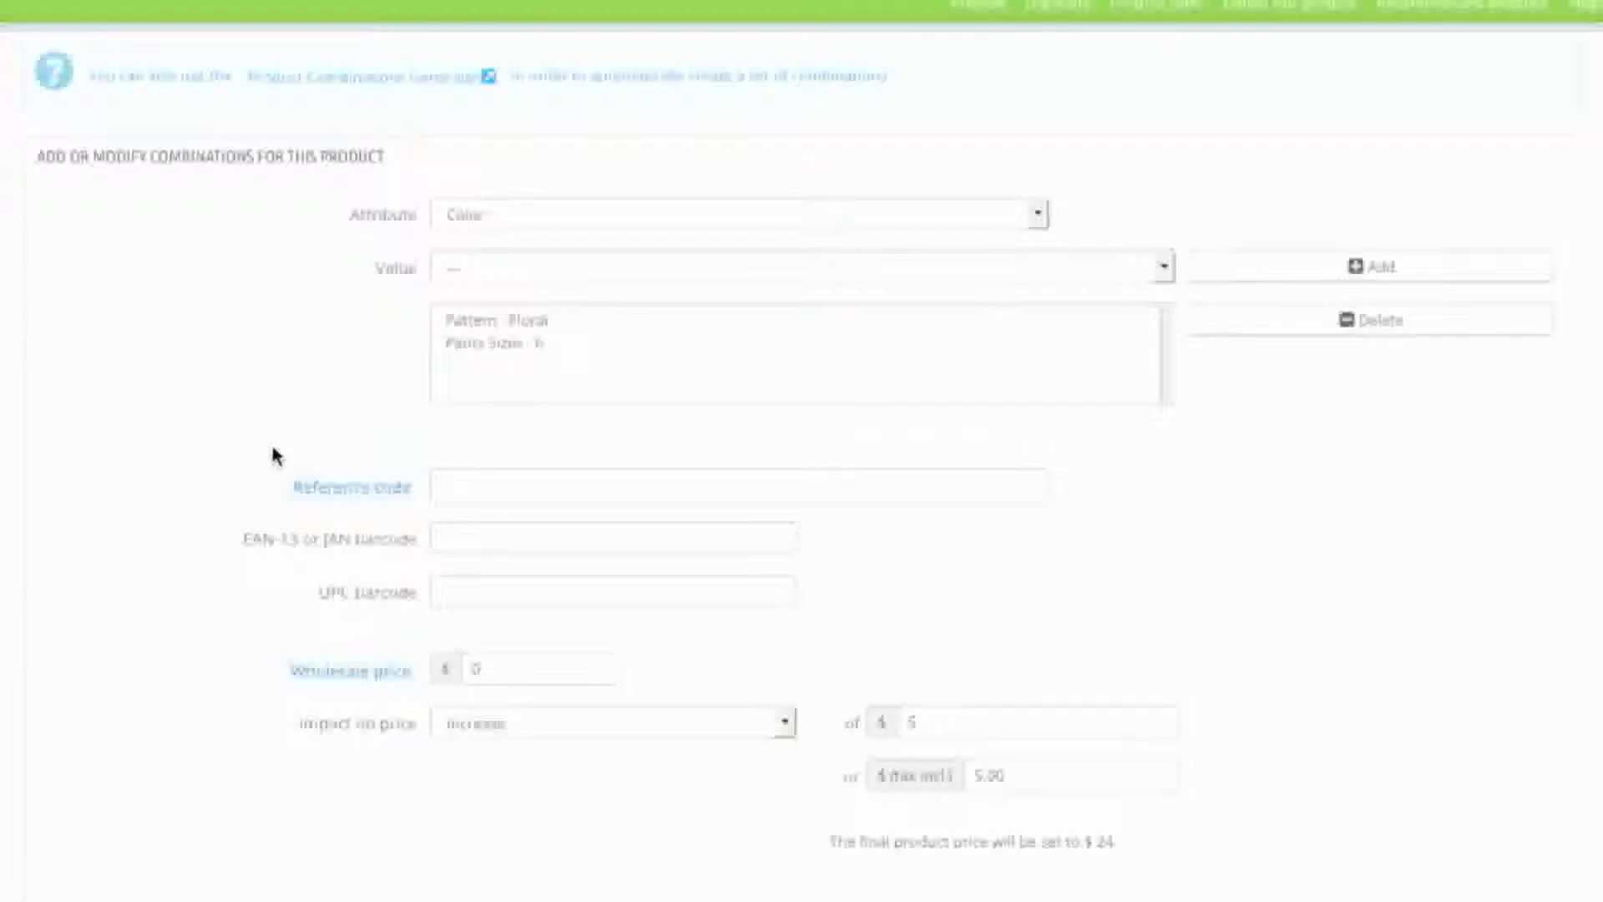
scroll(276, 455, down, 10)
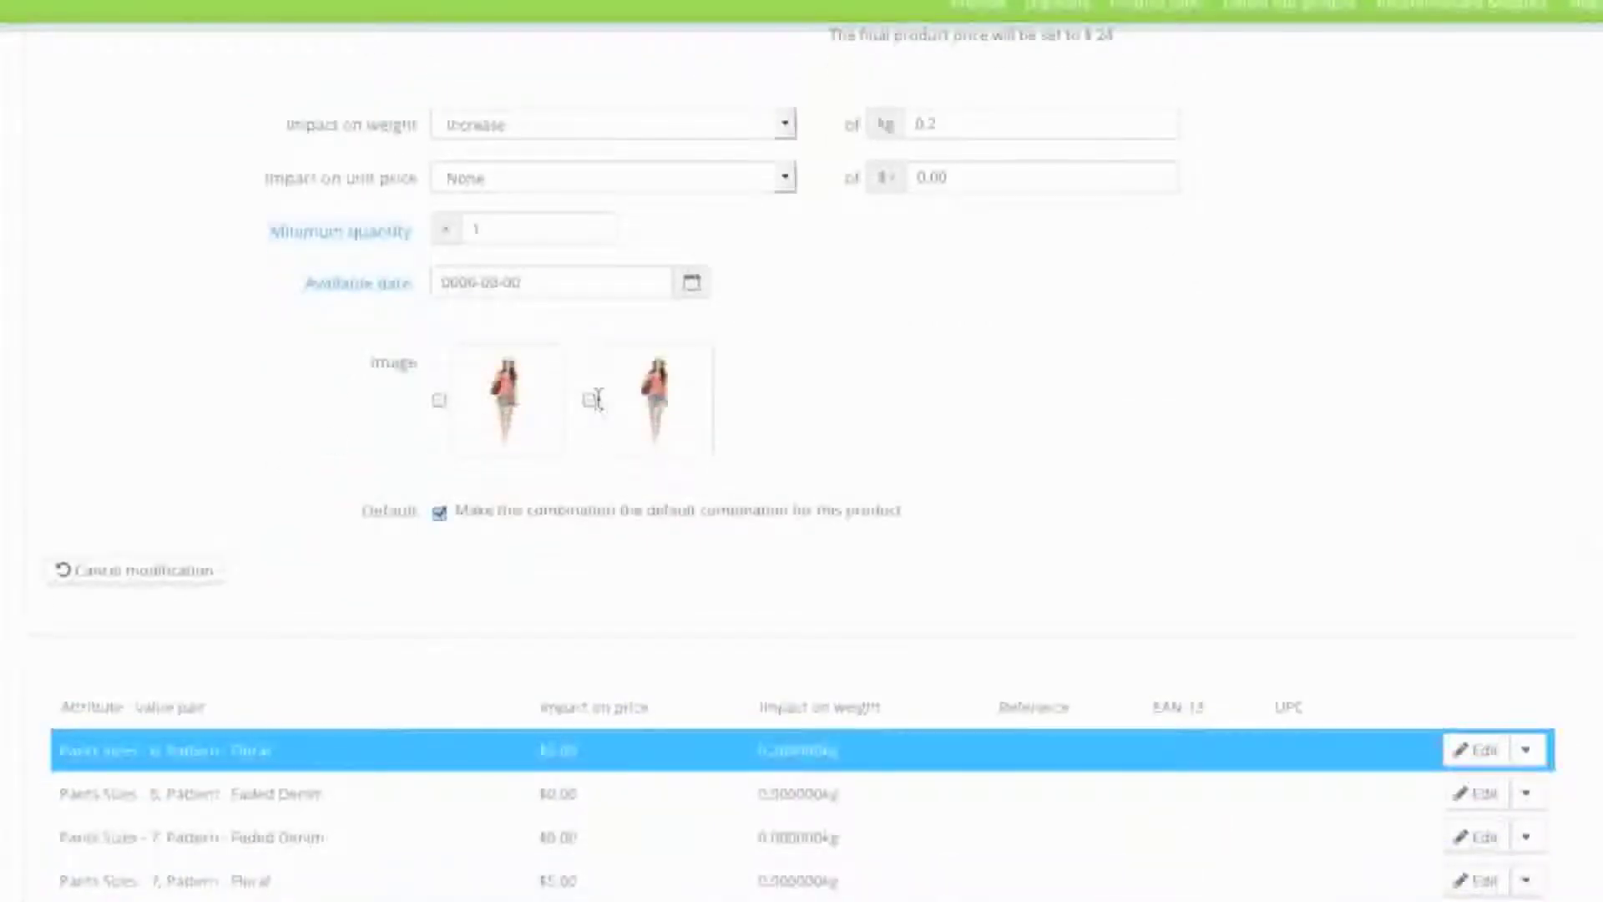
click(438, 402)
scroll(439, 402, down, 5)
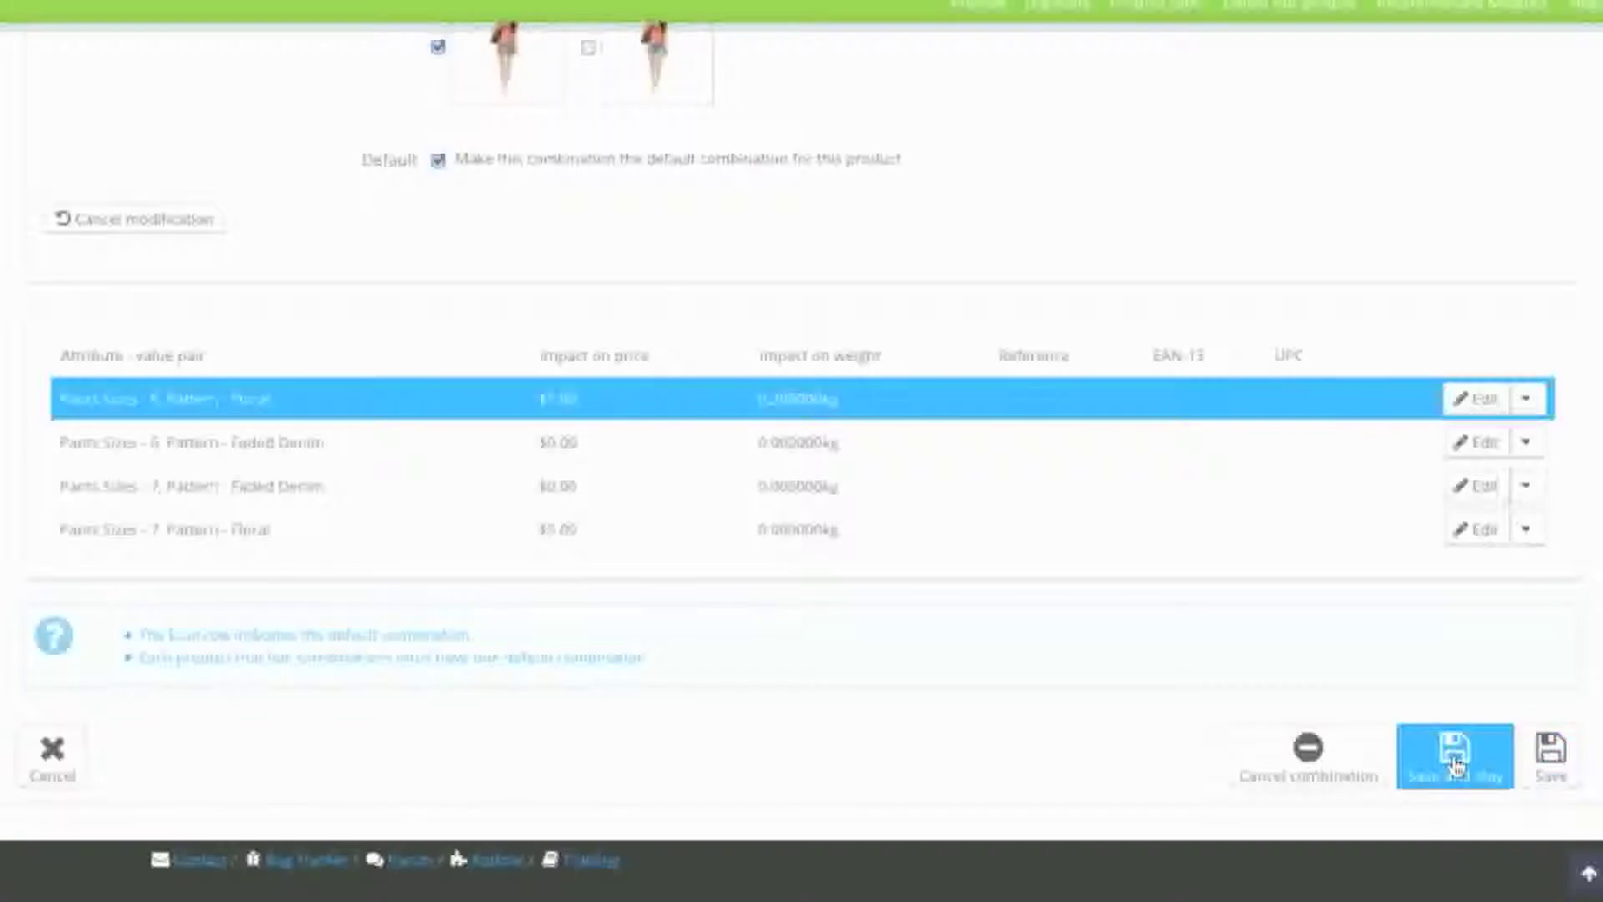
click(1454, 765)
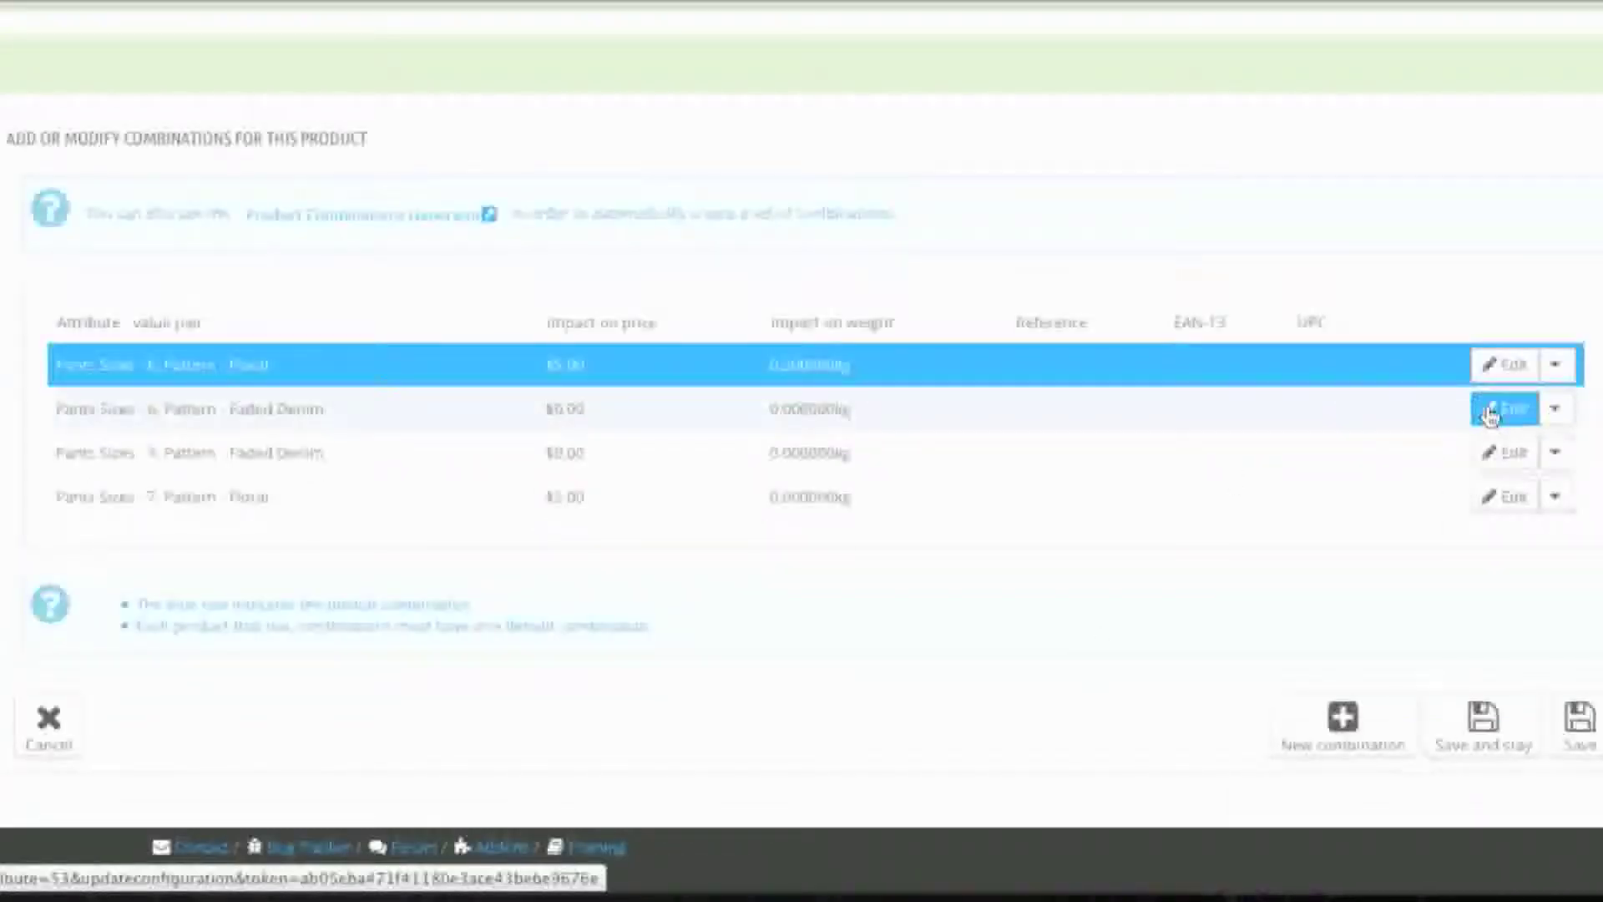
Assign the denim shorts image to the Faded Denim size 6 combination and save it while staying in the editor.
click(1490, 410)
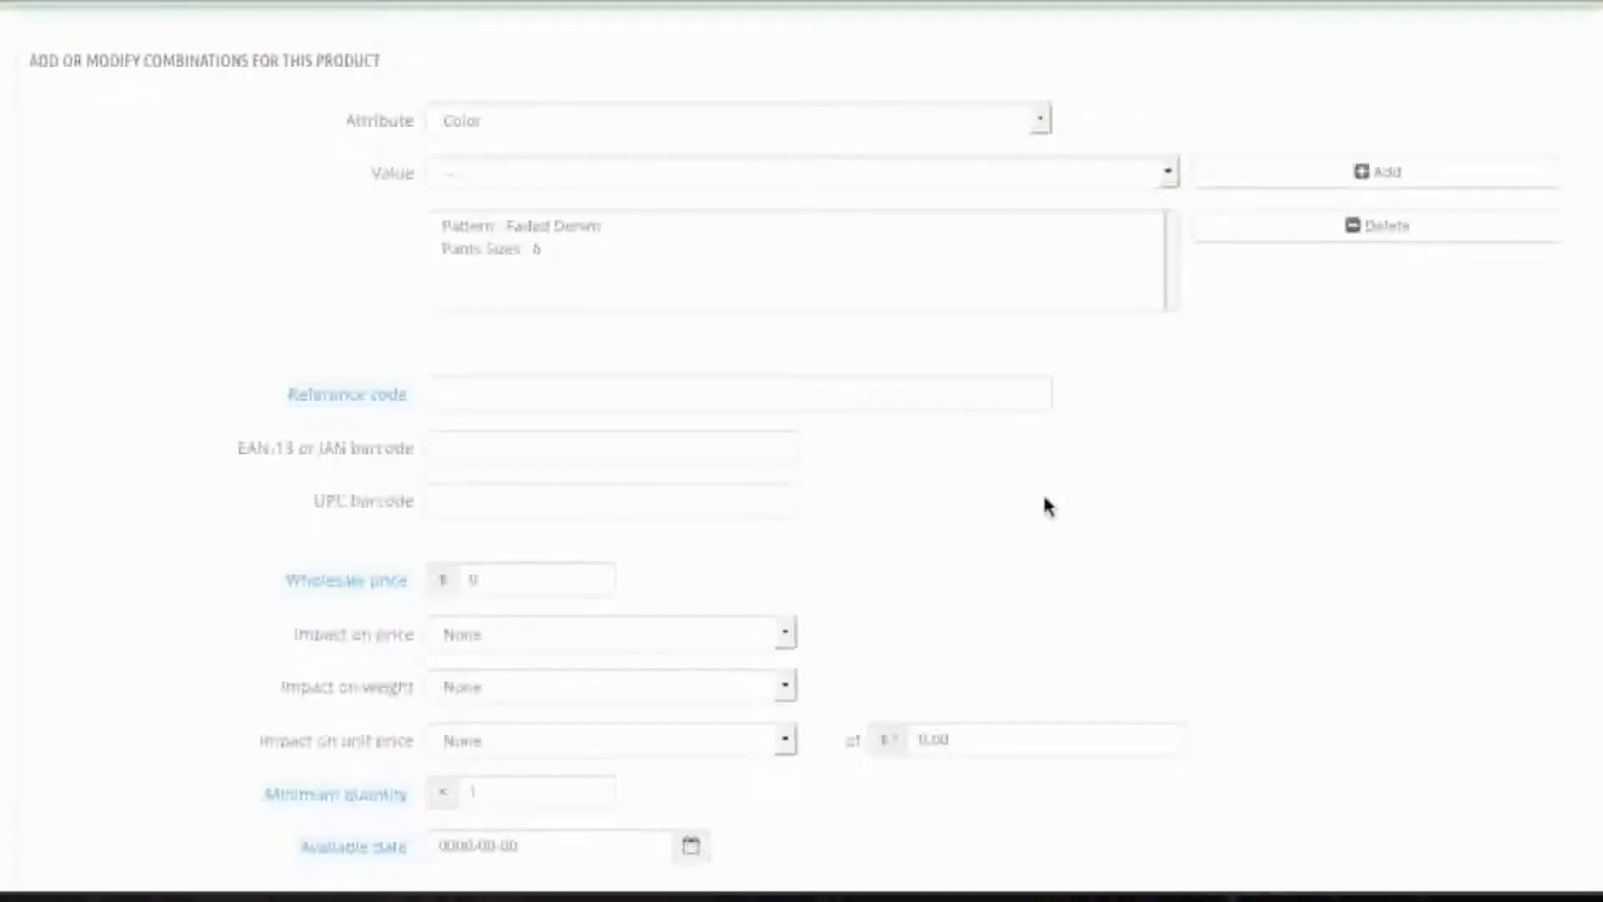
scroll(1044, 504, down, 7)
click(587, 351)
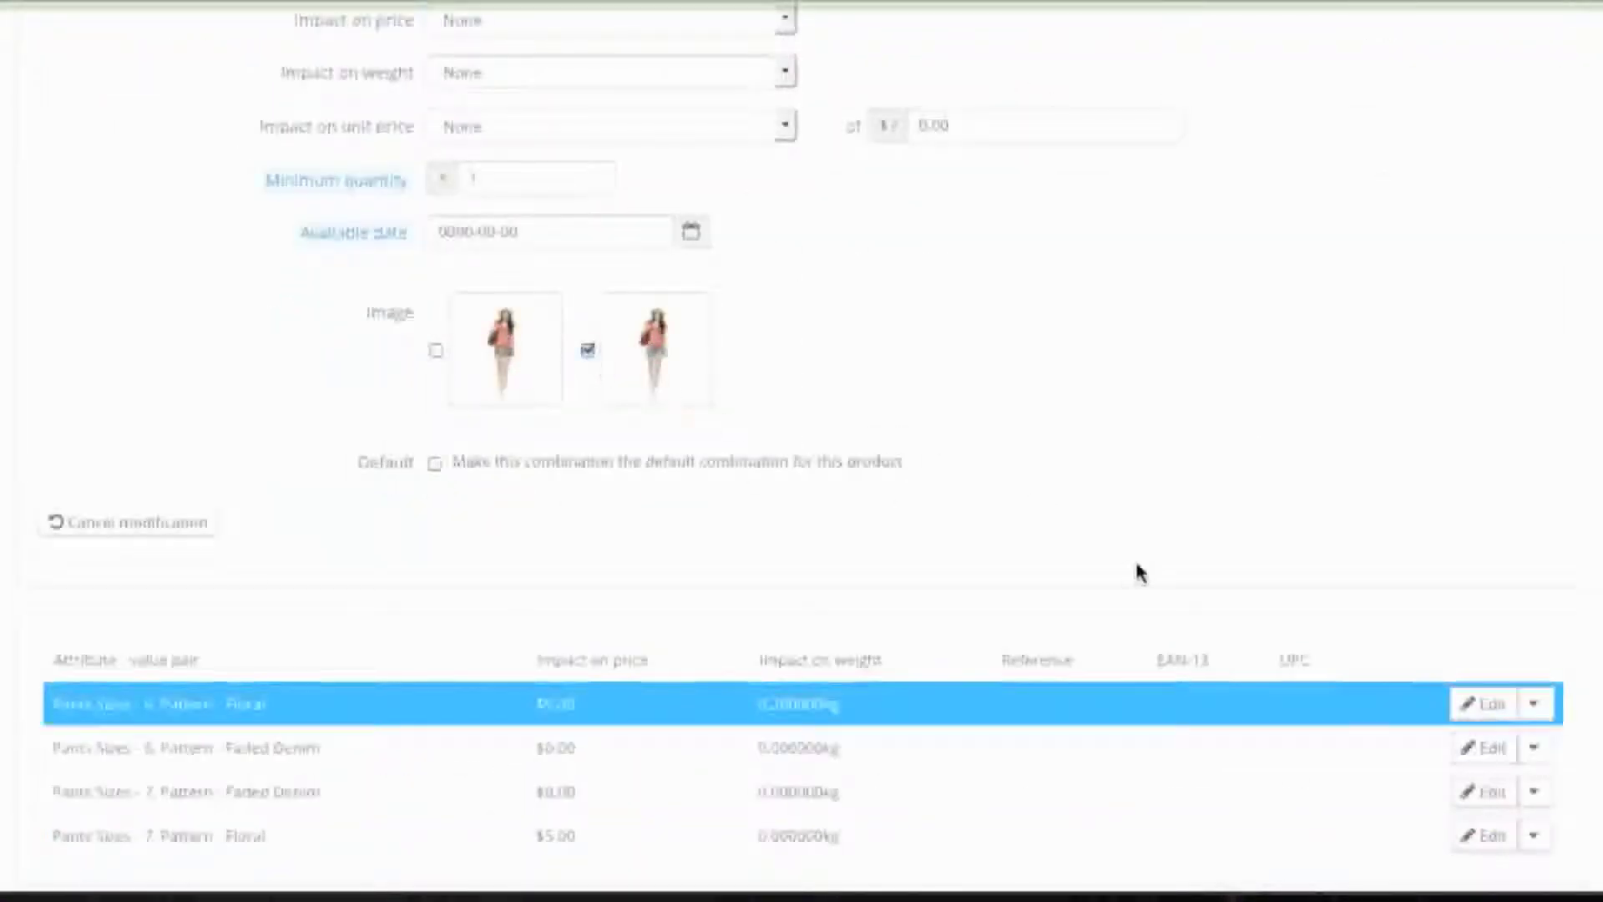
scroll(1141, 571, down, 4)
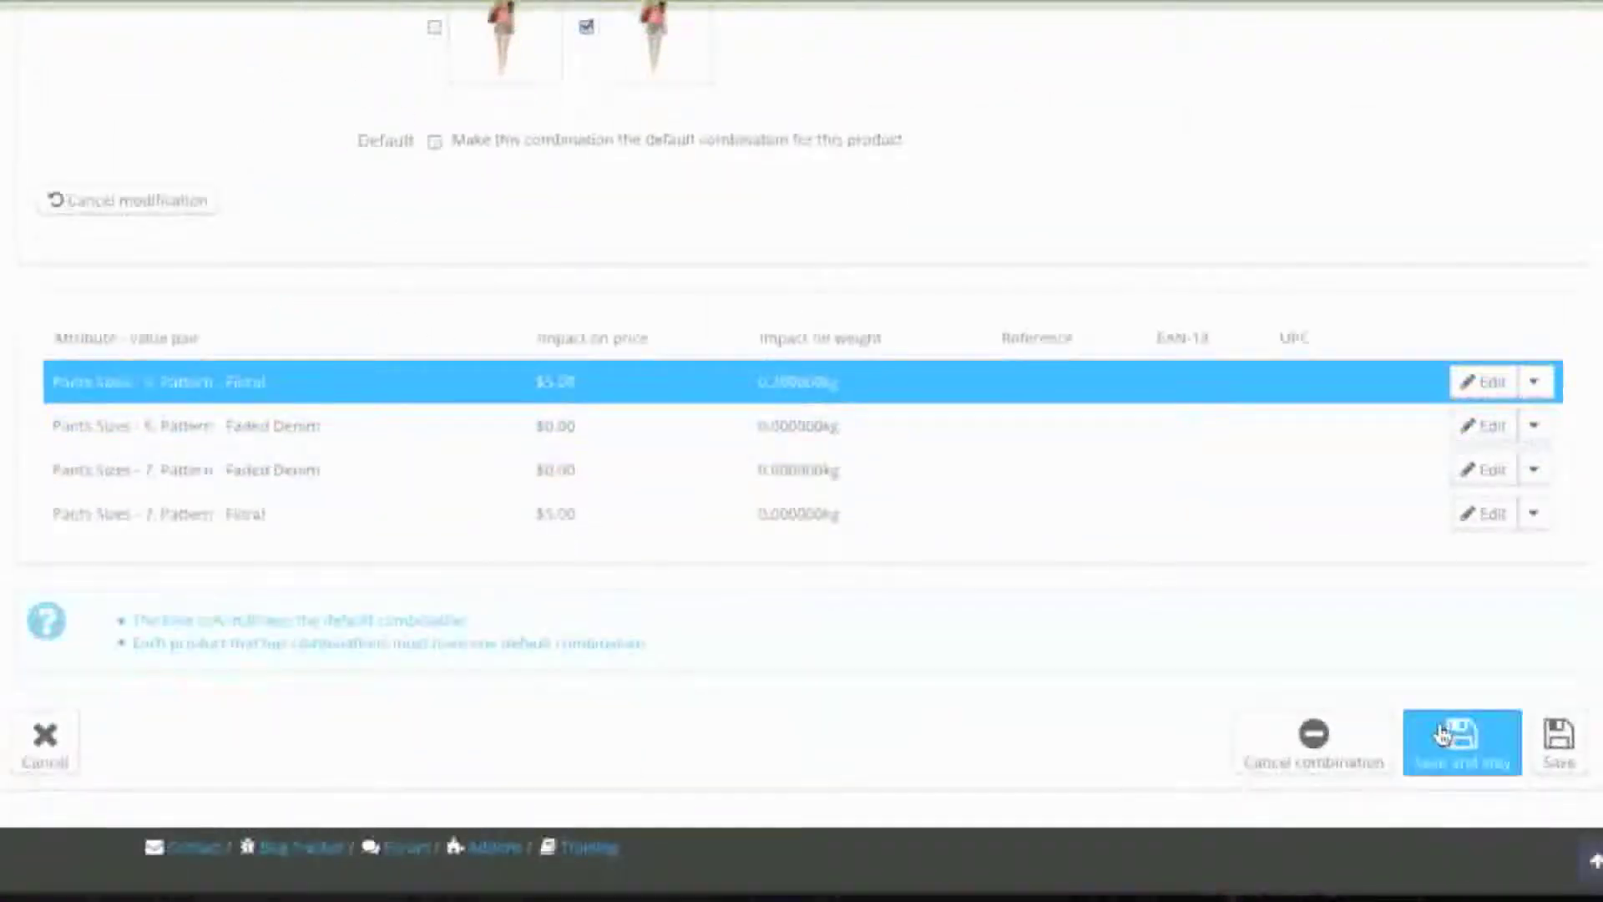
click(1442, 735)
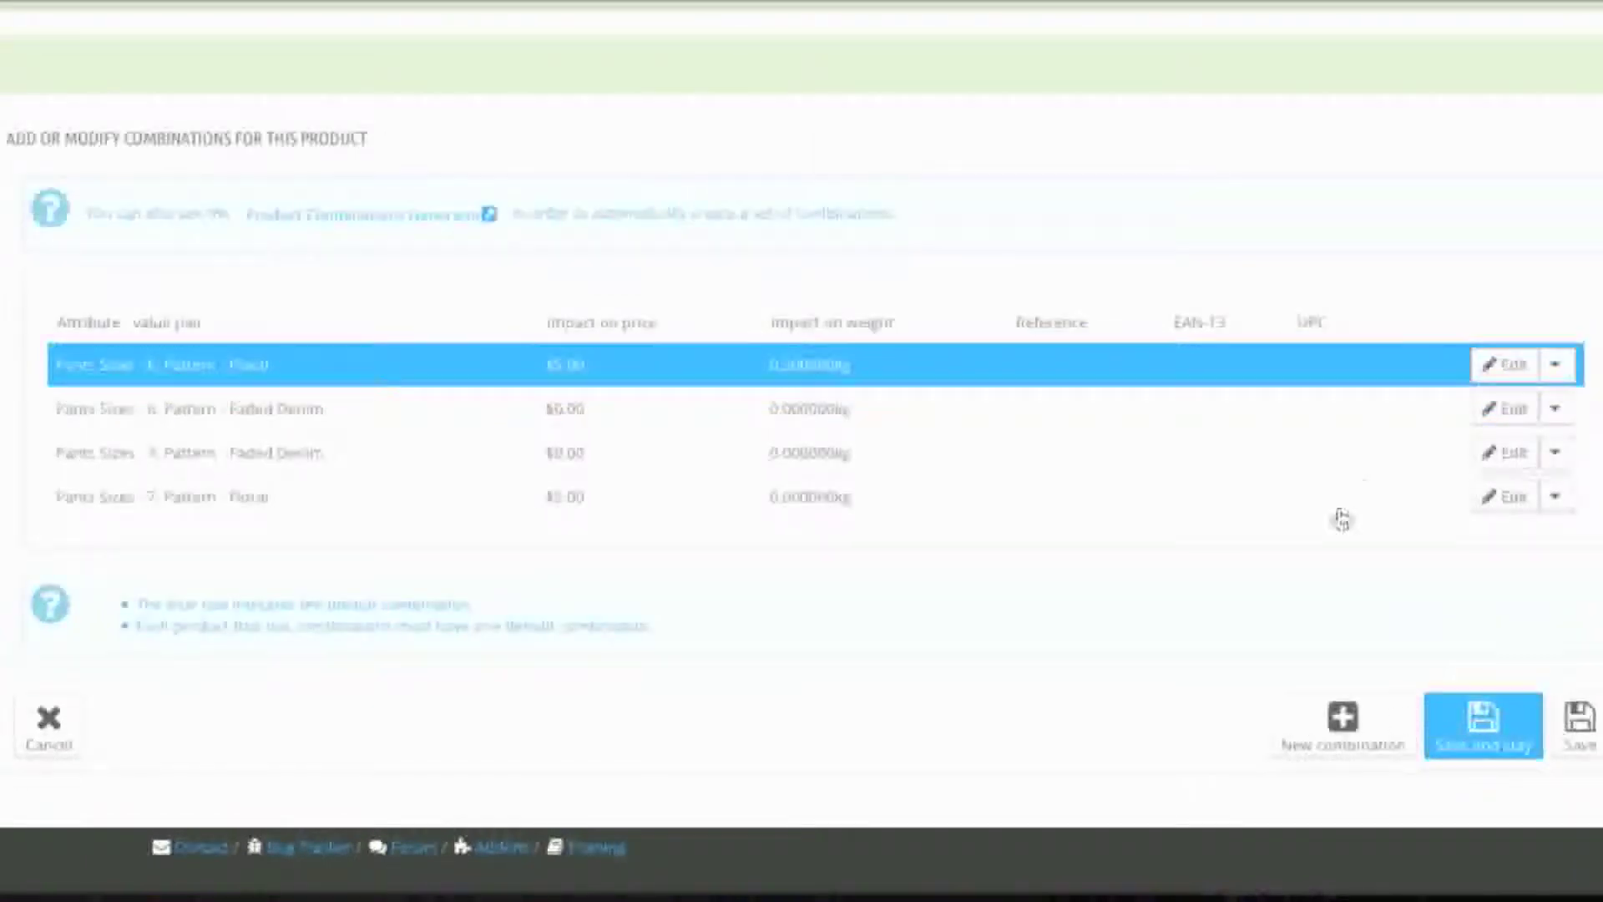
Assign the denim shorts image to the Faded Denim size 7 combination and save it while staying in the editor.
click(1496, 451)
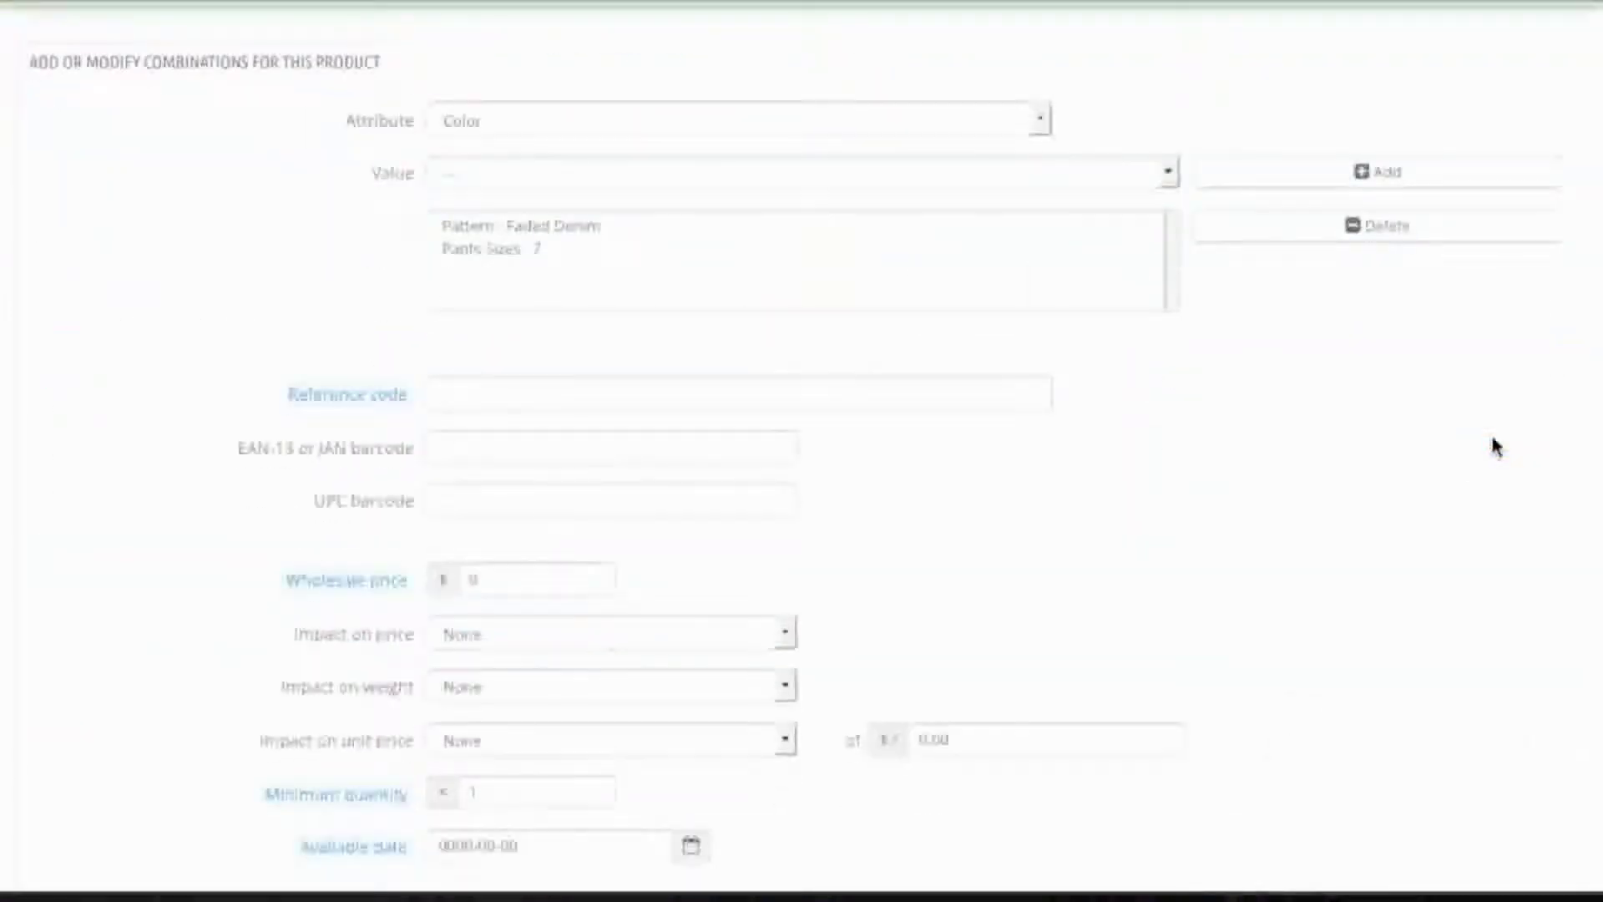
scroll(1164, 555, down, 7)
click(589, 361)
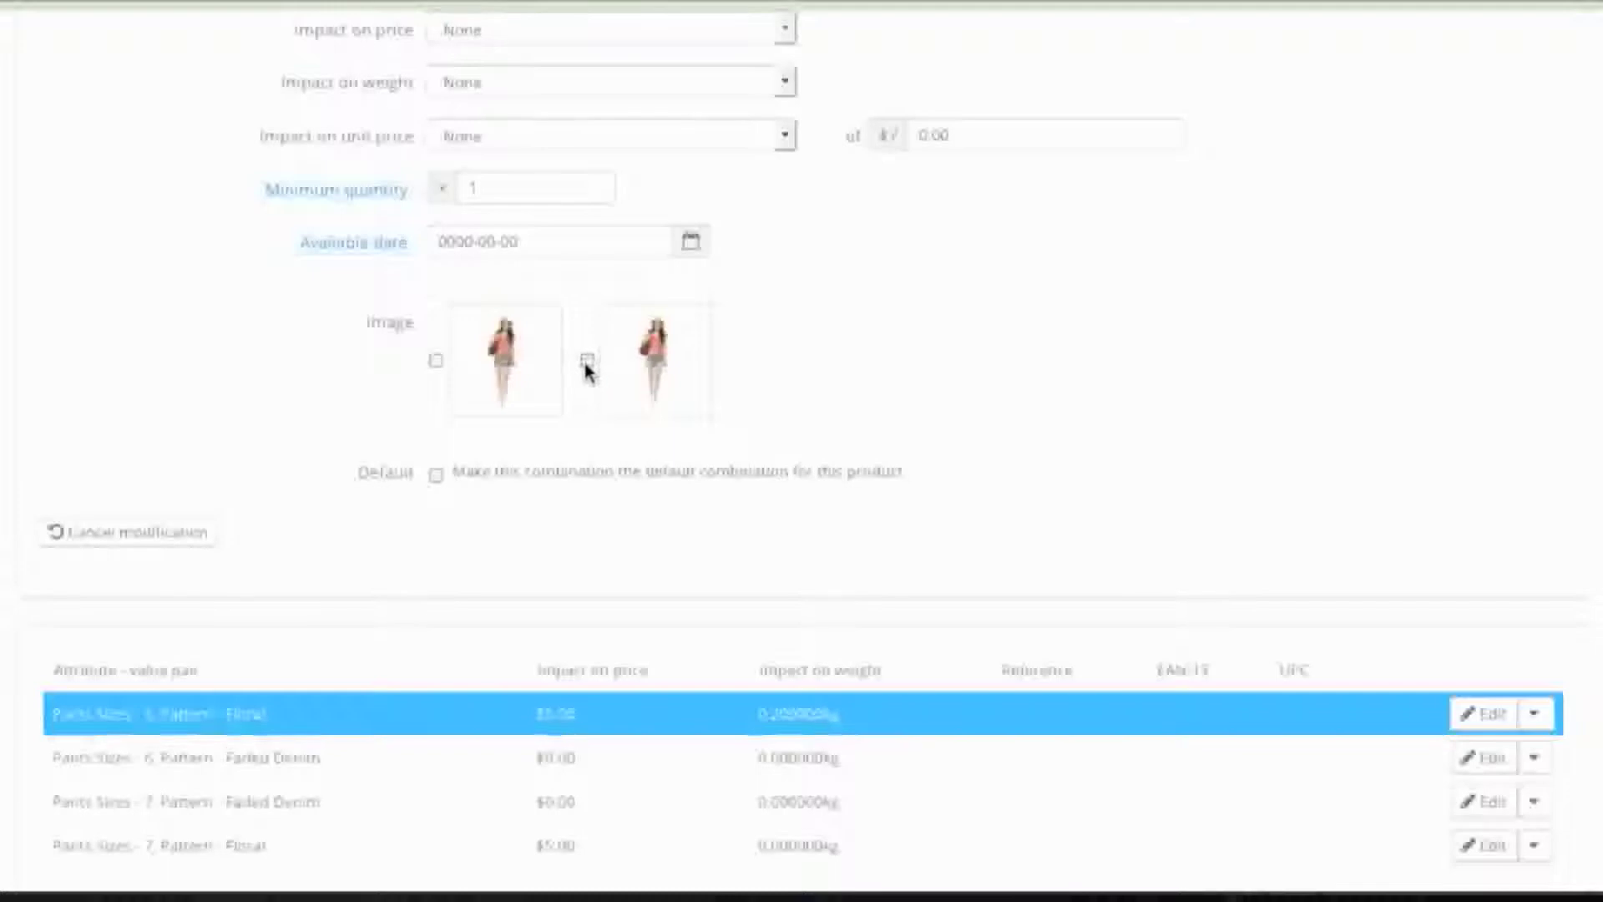
scroll(932, 557, down, 1)
scroll(930, 553, down, 4)
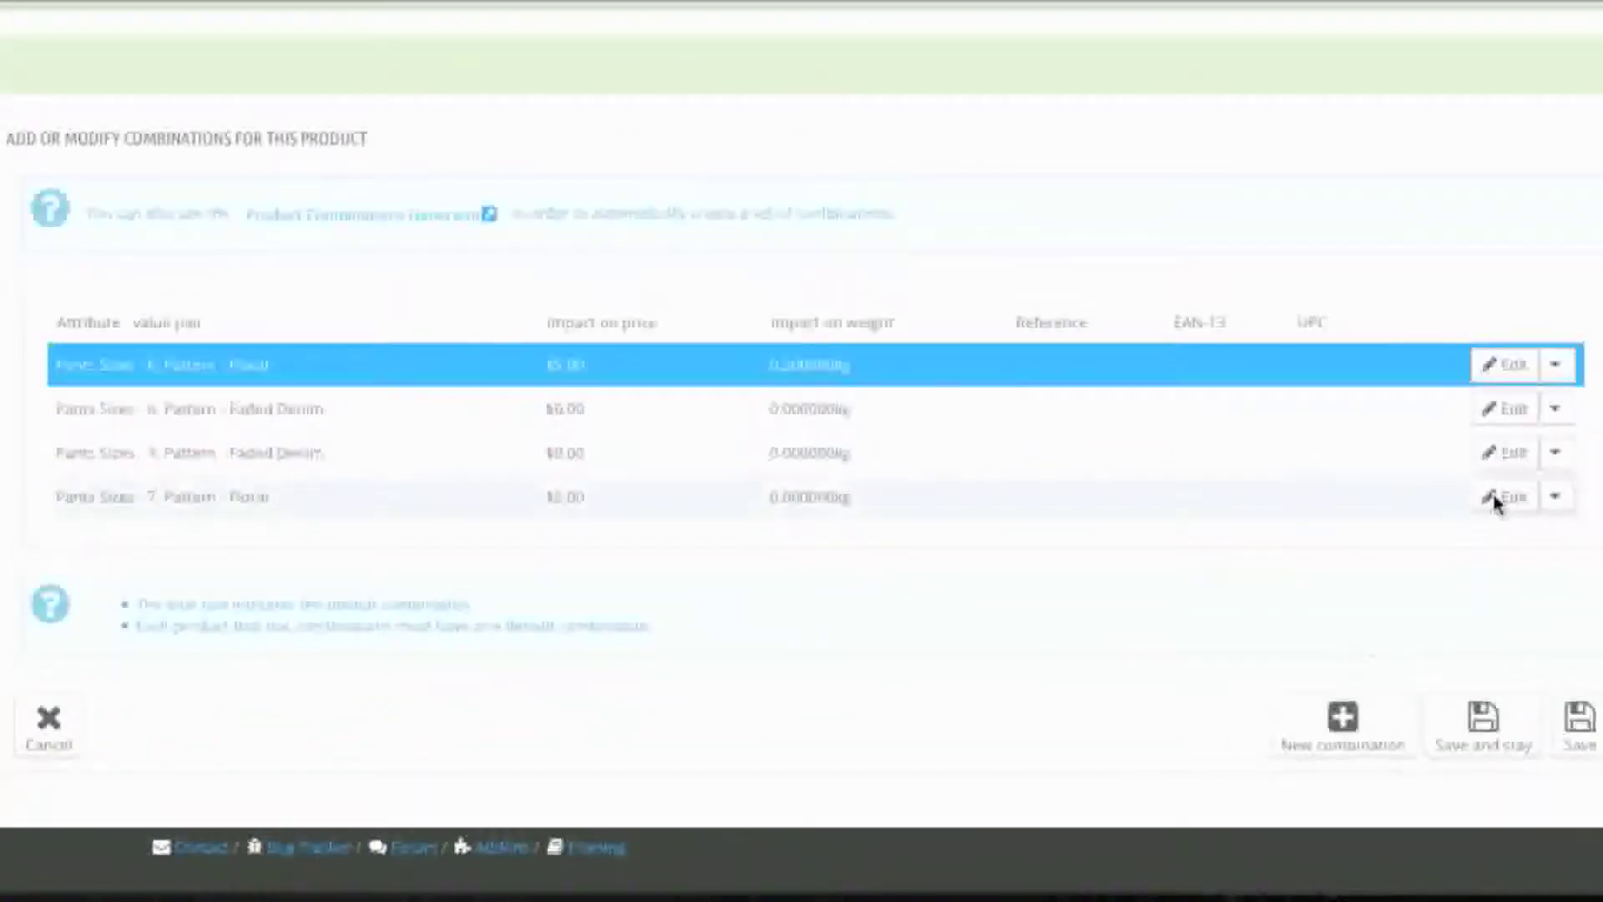
Assign the floral shorts image to the Floral size 7 combination and save it while staying in the editor.
click(1503, 498)
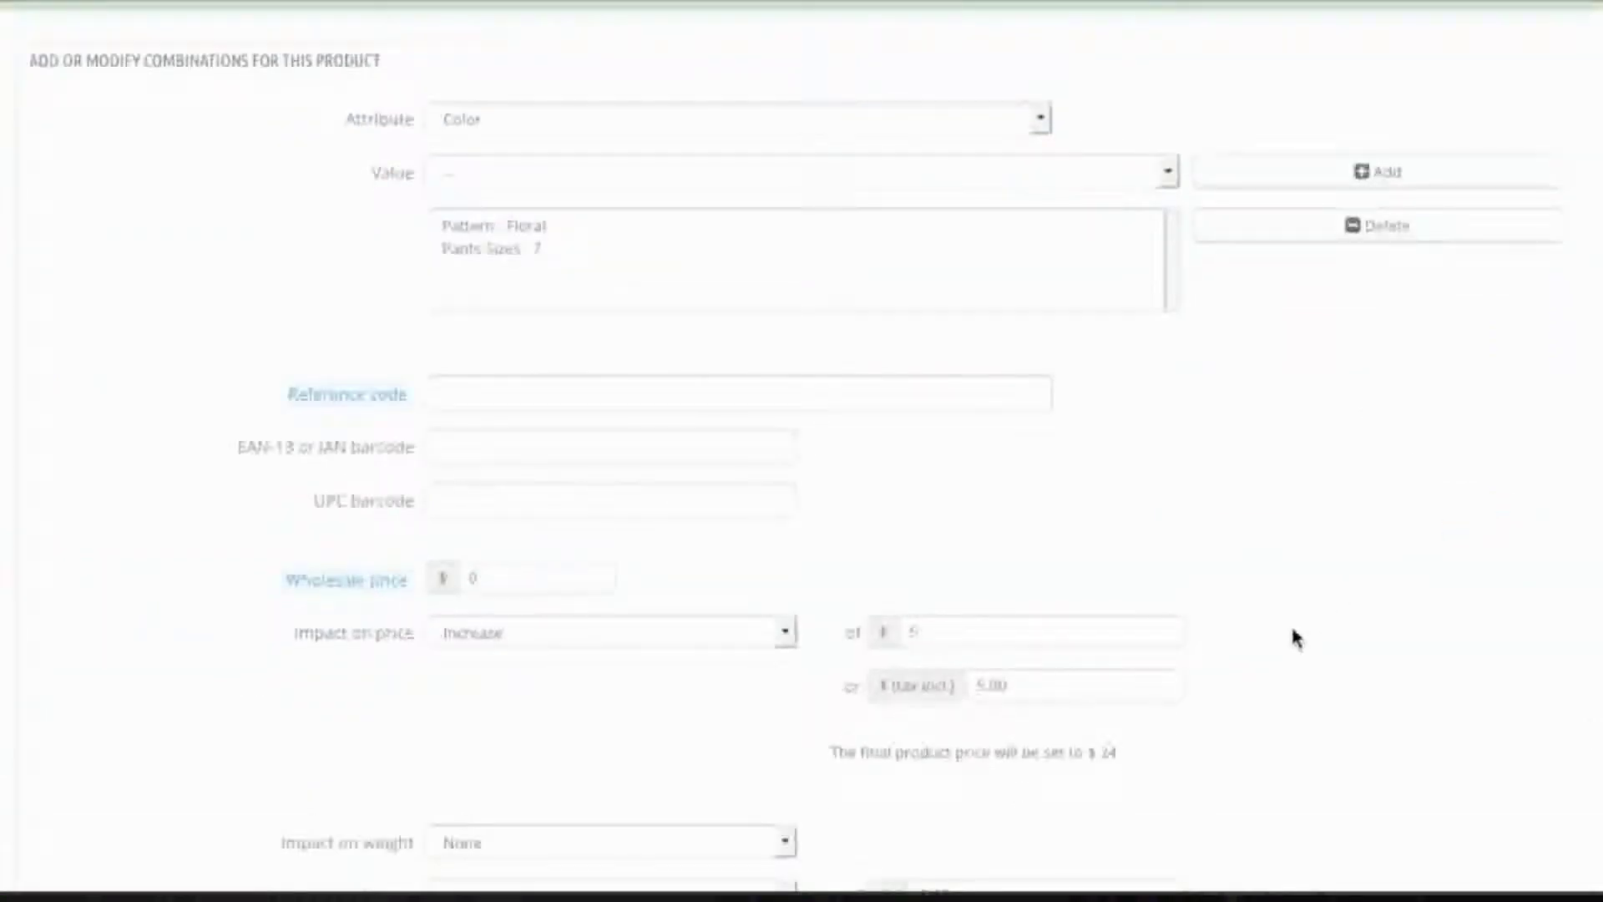
scroll(1295, 639, down, 5)
scroll(1296, 639, down, 3)
click(435, 509)
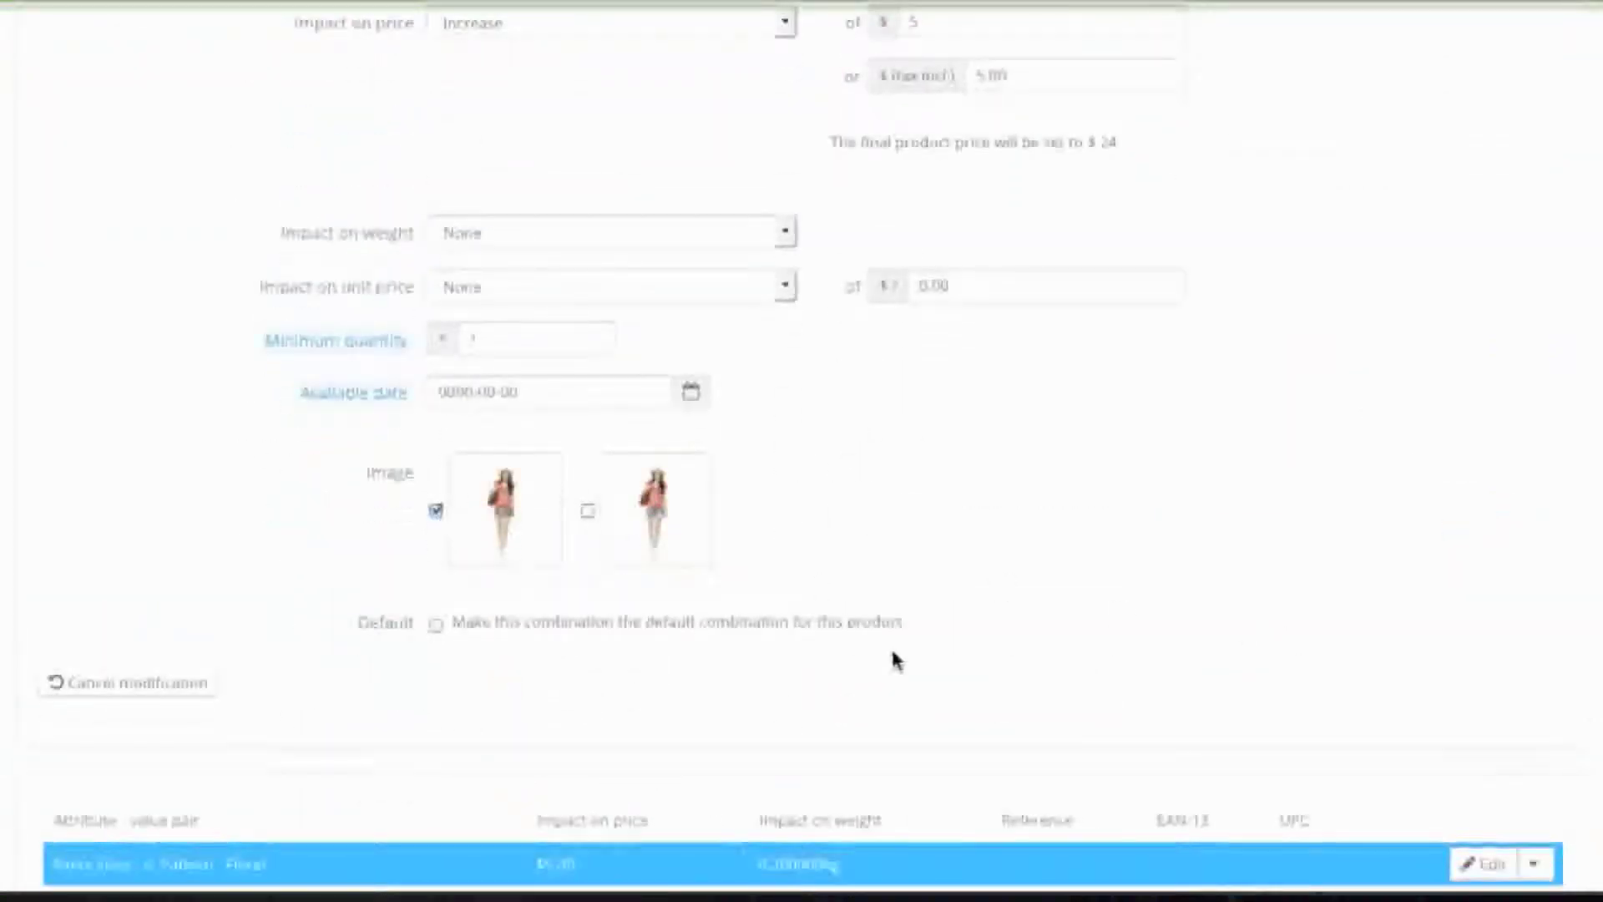
scroll(893, 656, down, 5)
click(1453, 758)
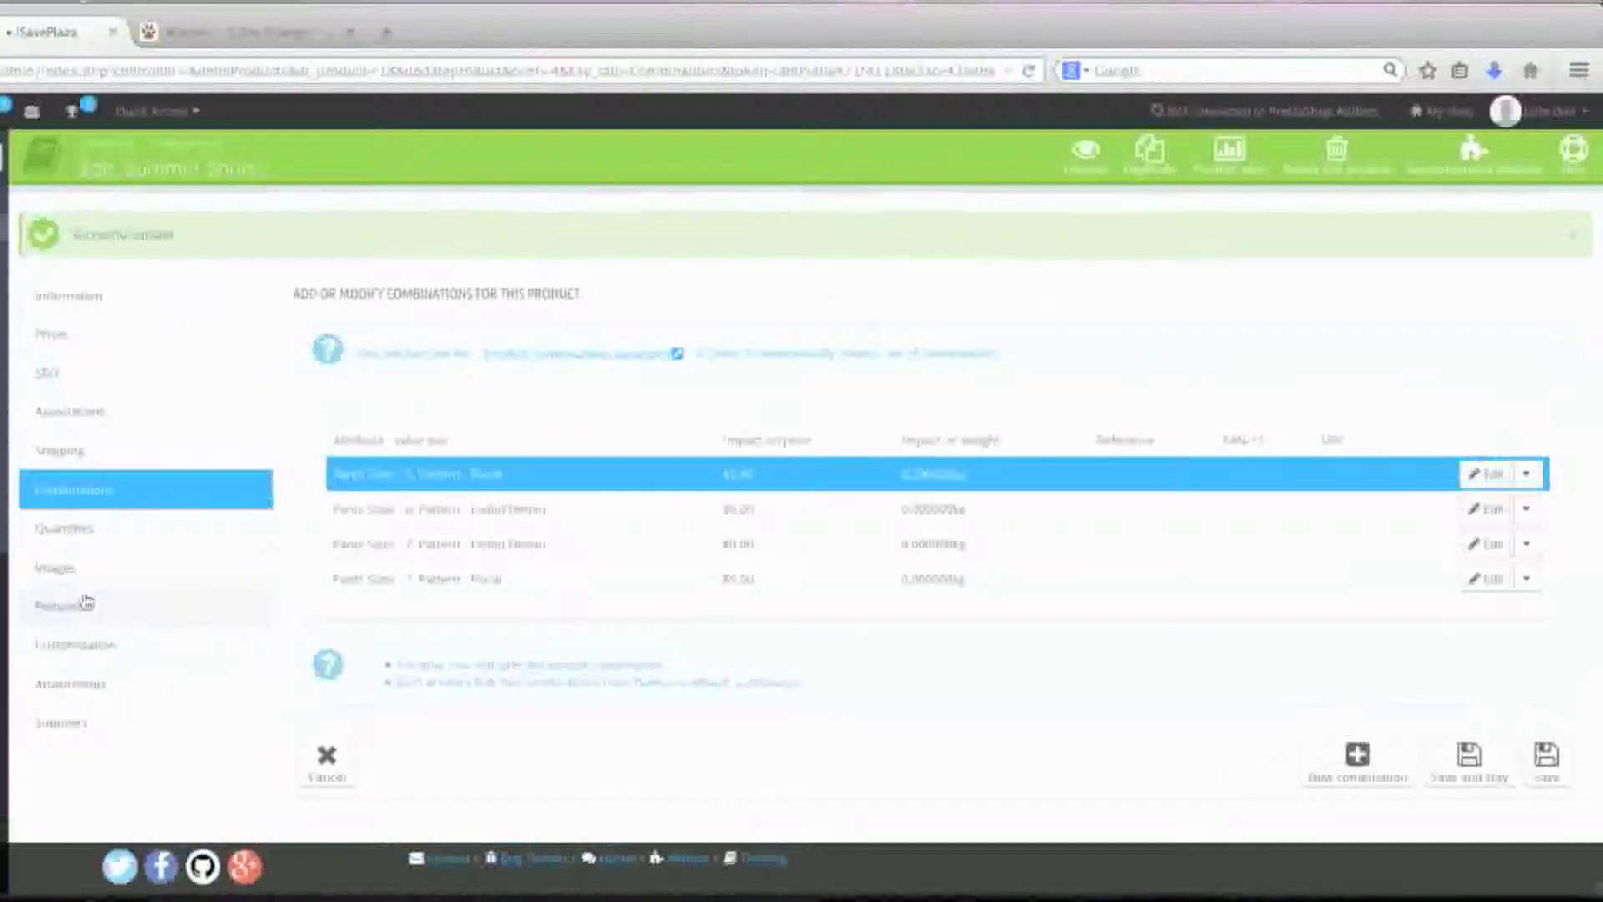
Review the product's features, customization, attachments and suppliers, and save the product to return to the product list.
click(90, 601)
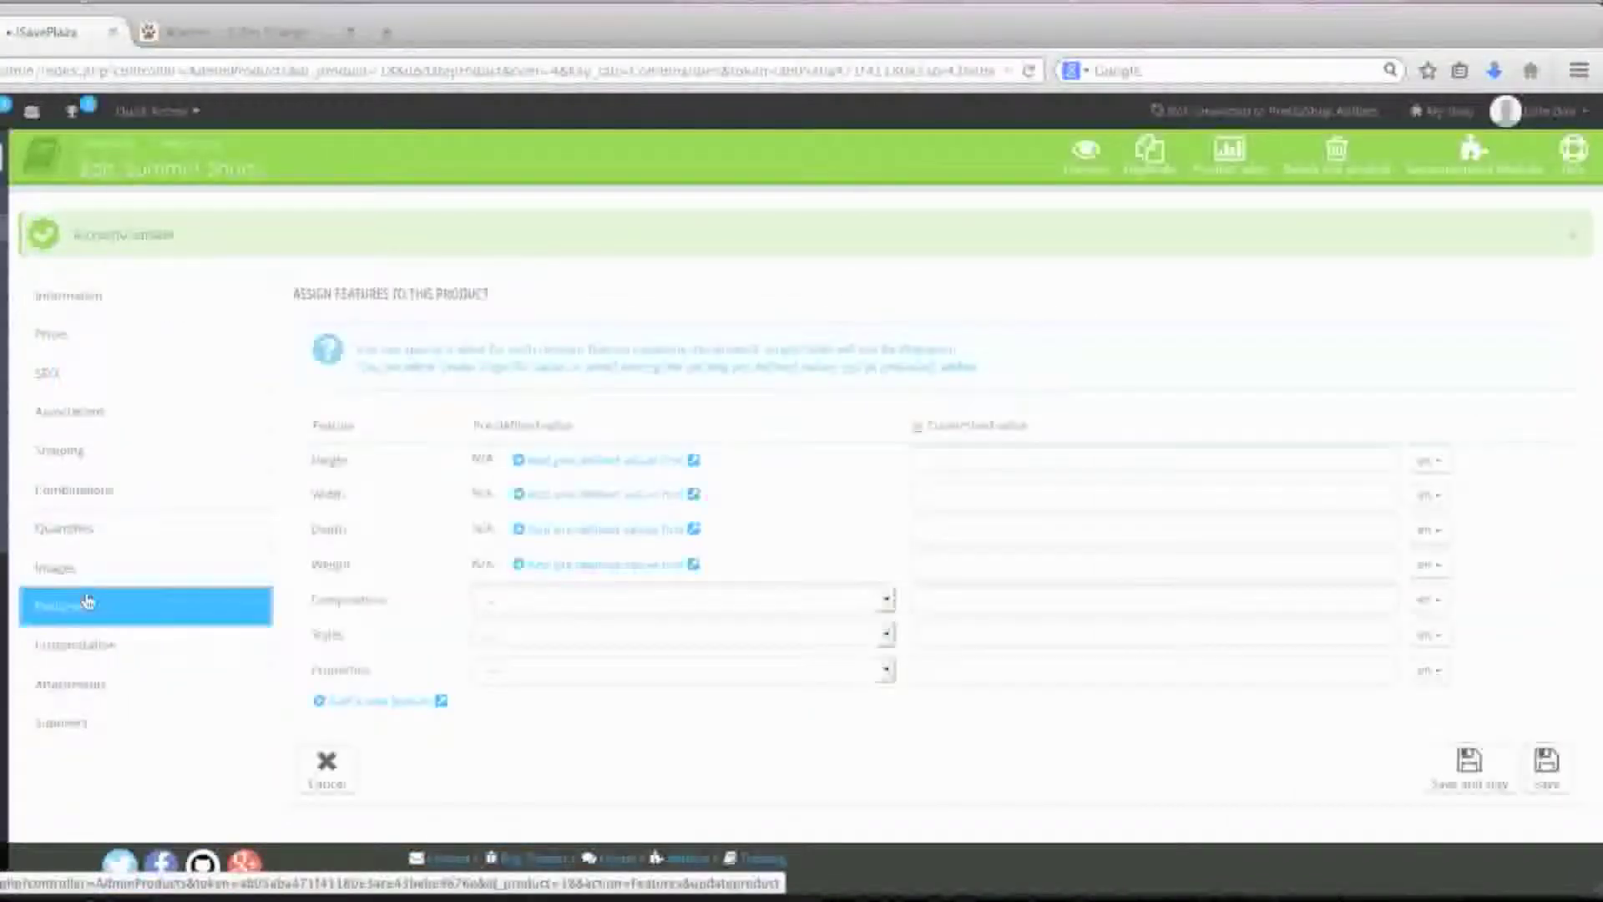
click(180, 657)
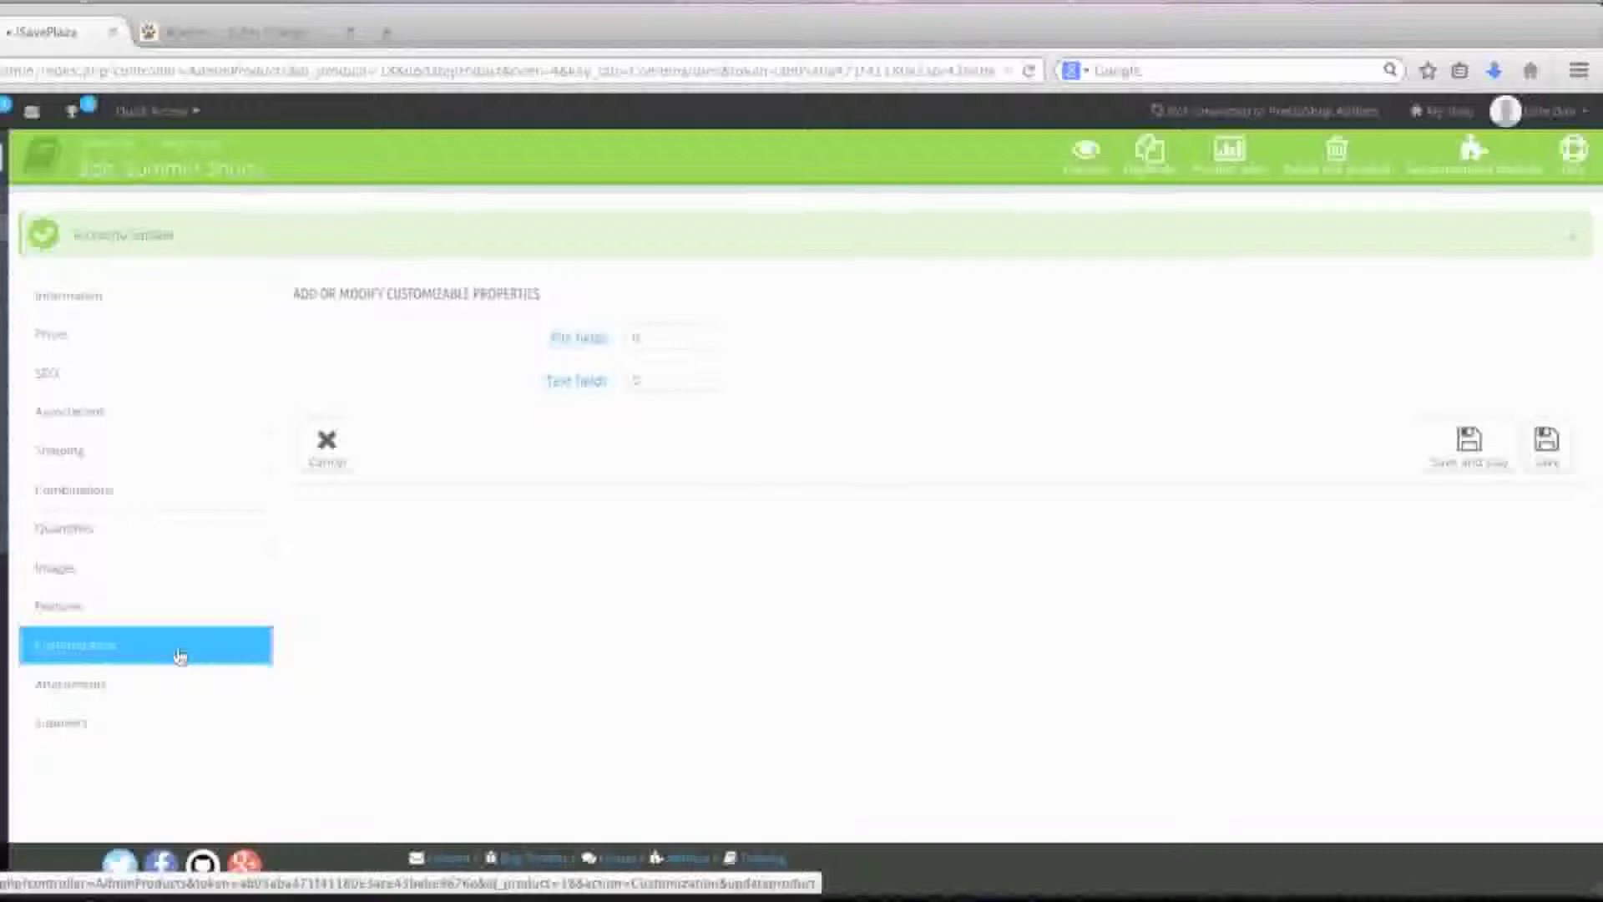
click(157, 683)
click(178, 731)
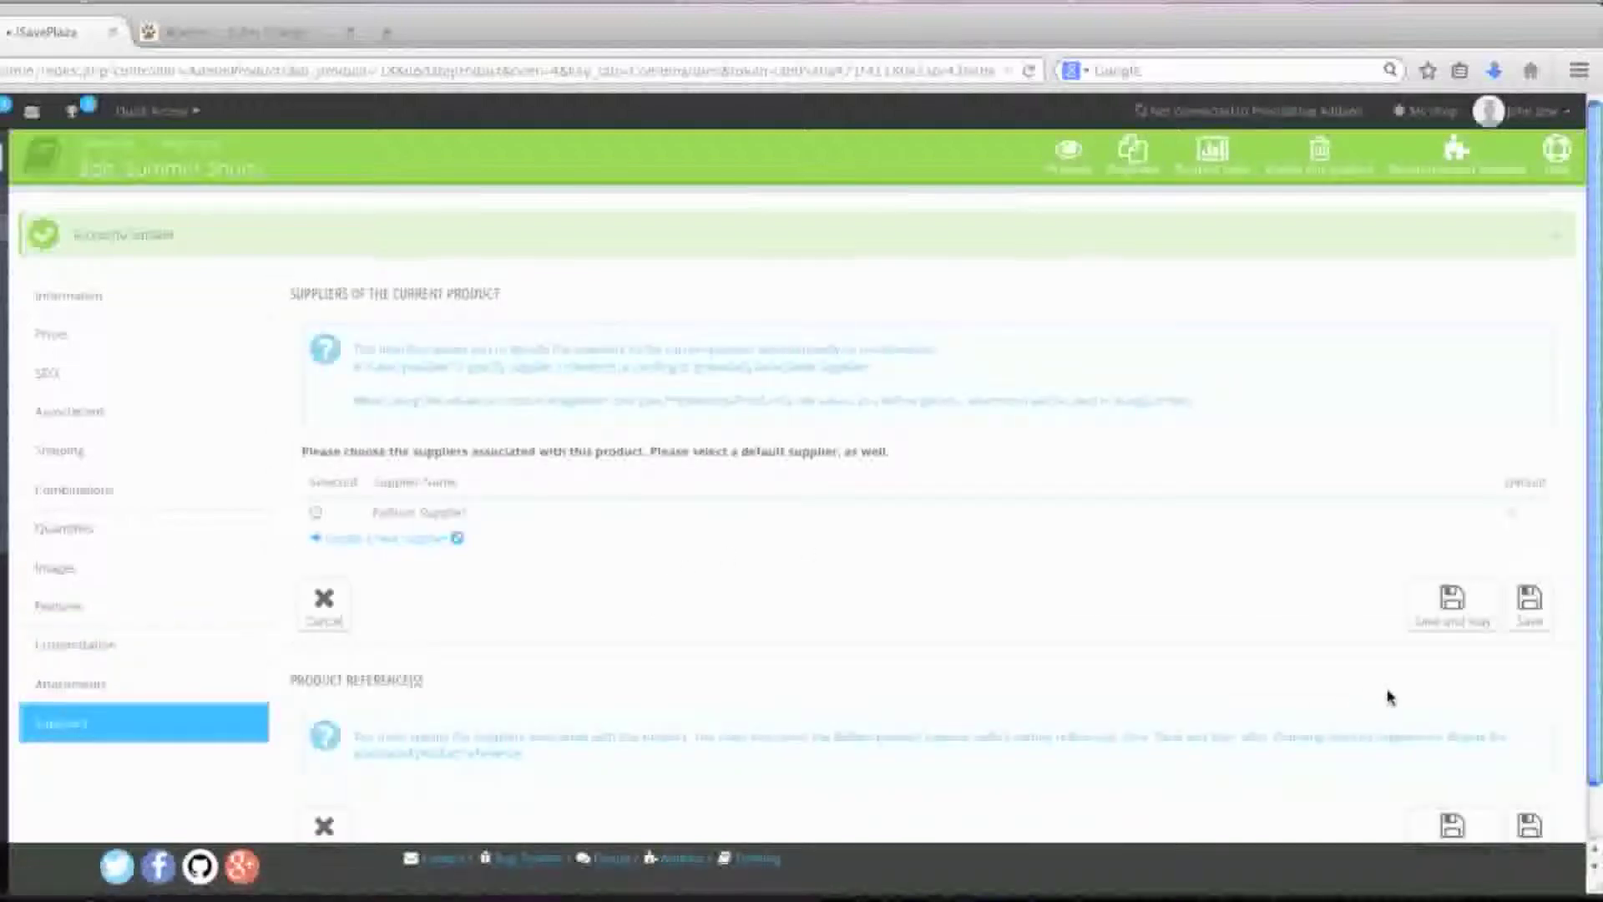
click(1543, 612)
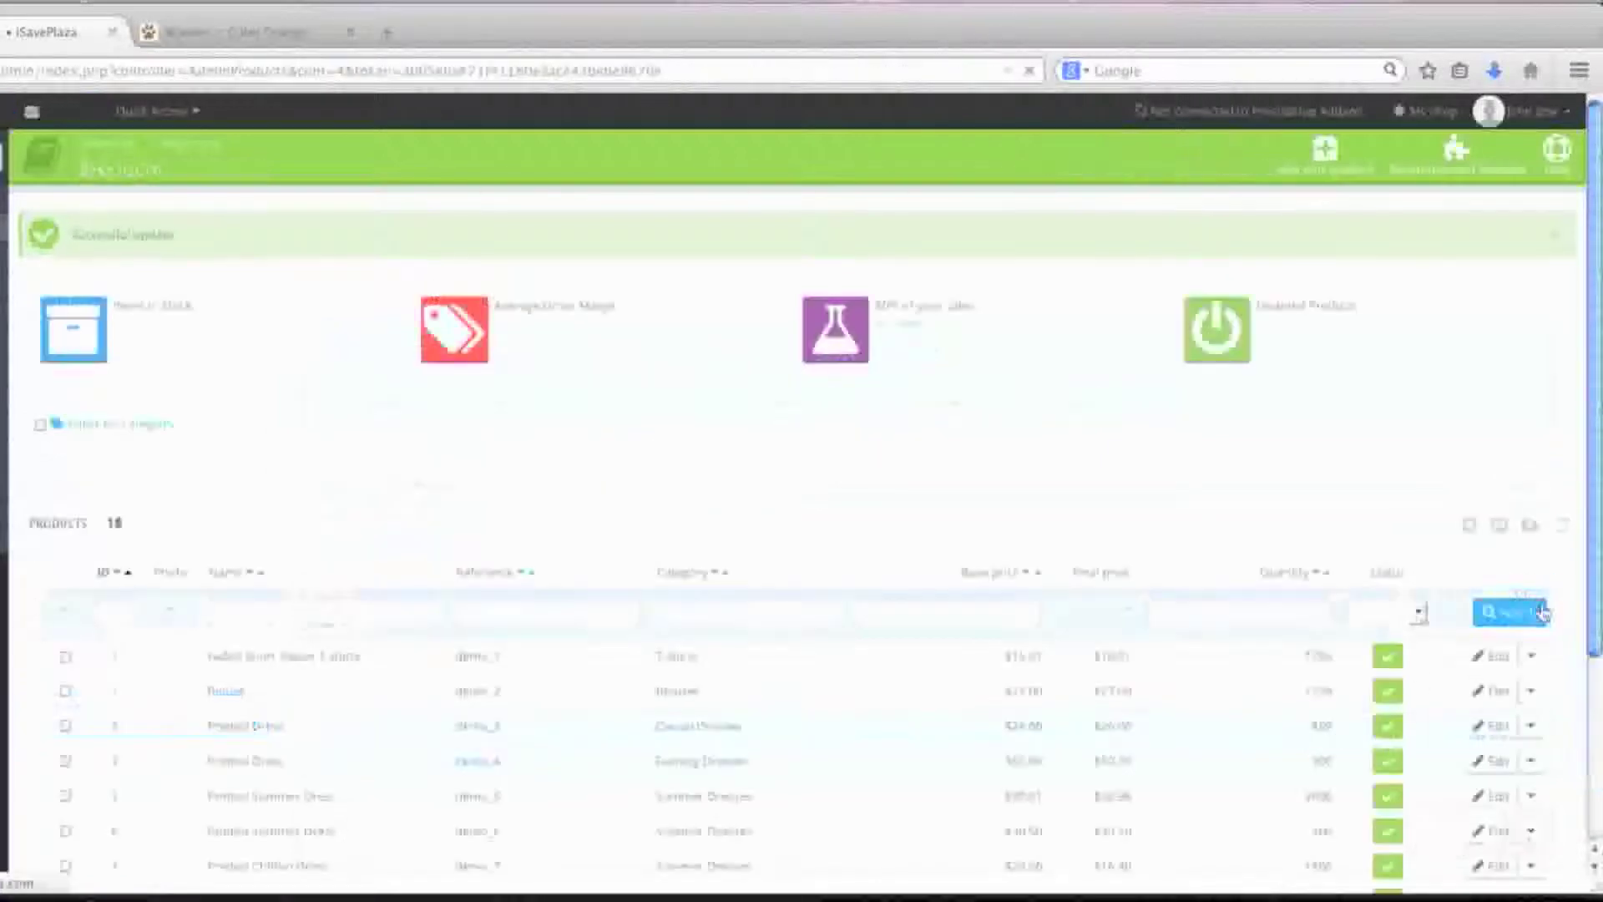
Switch to the iSavePlaza storefront in the browser and reload the page.
click(271, 32)
scroll(554, 265, up, 5)
key(F5)
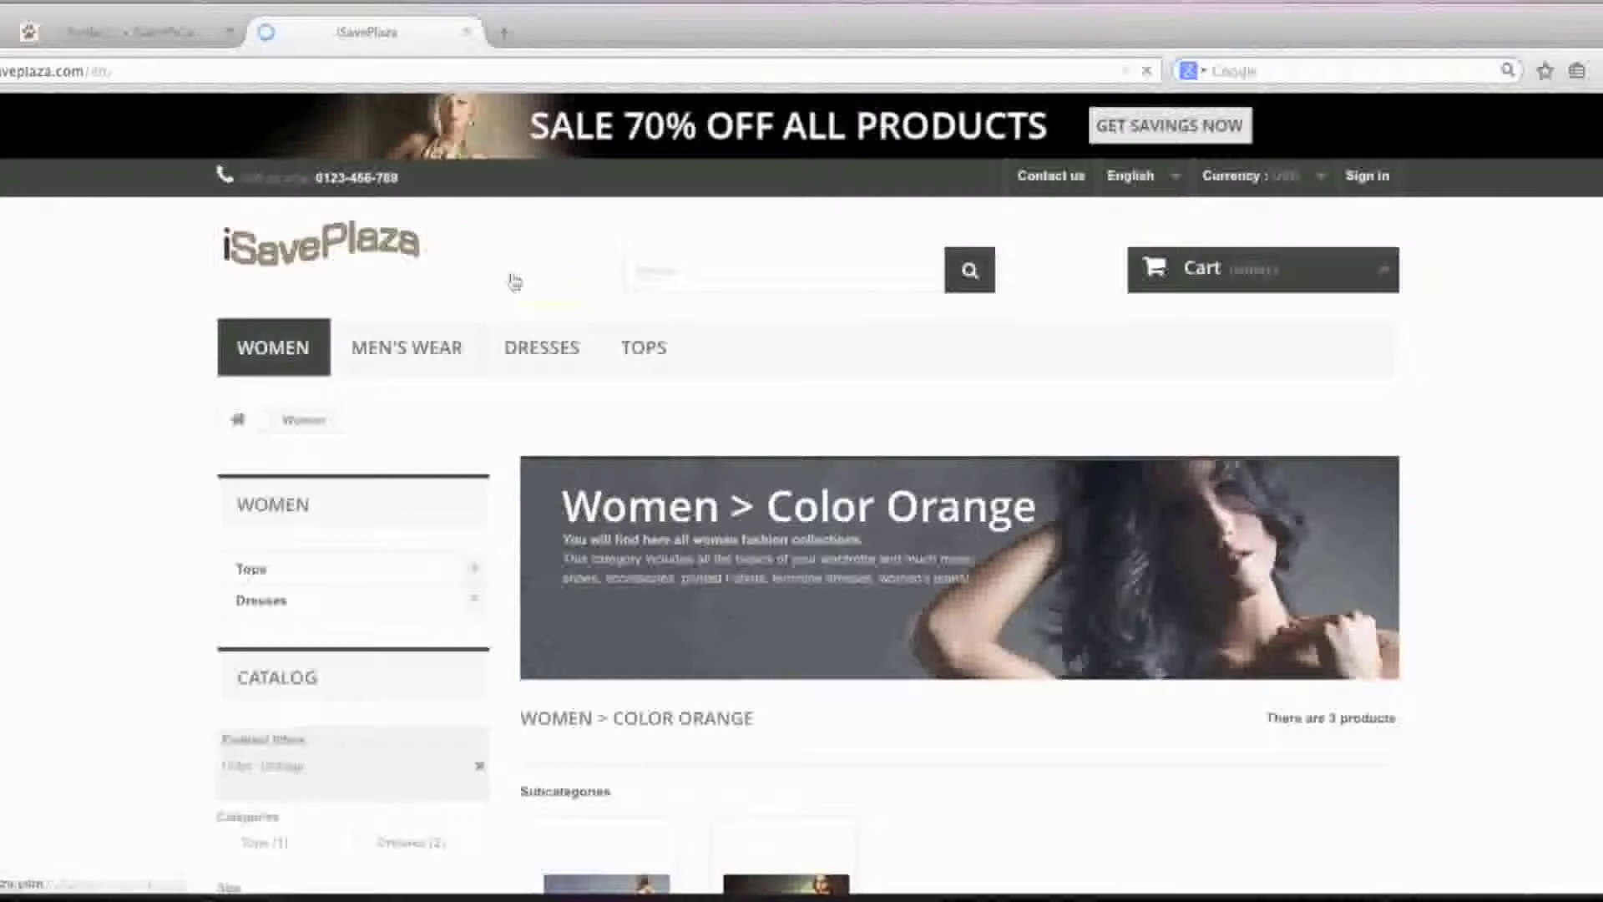
Open the Summer Shorts product page from New Arrivals and check the Faded Denim pattern in pants size 7.
scroll(583, 315, down, 9)
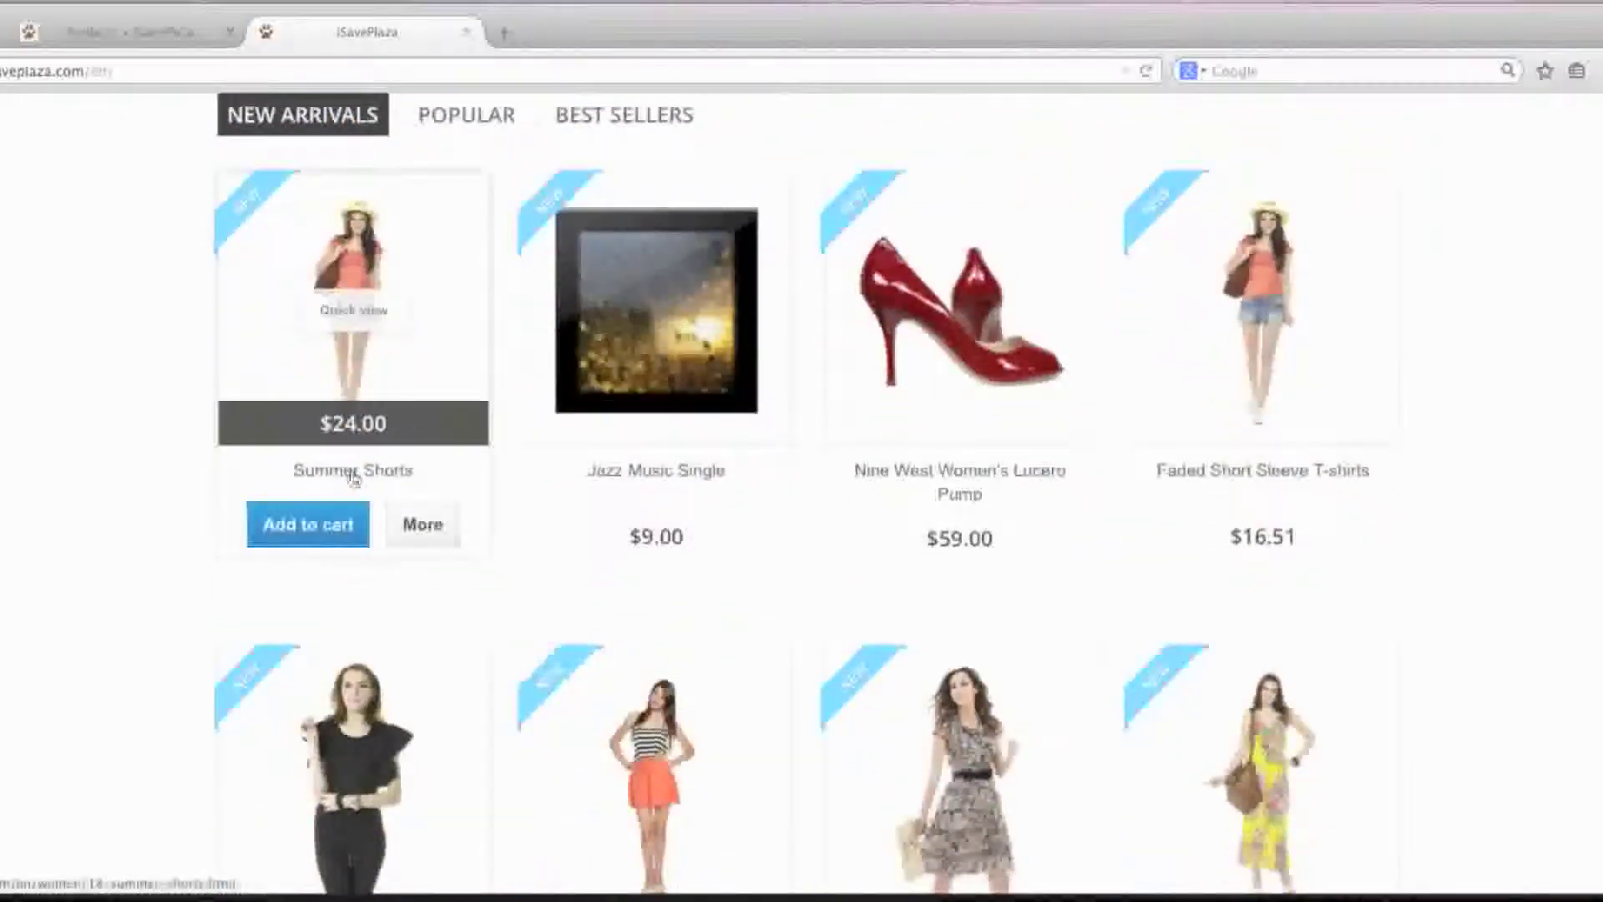
click(425, 523)
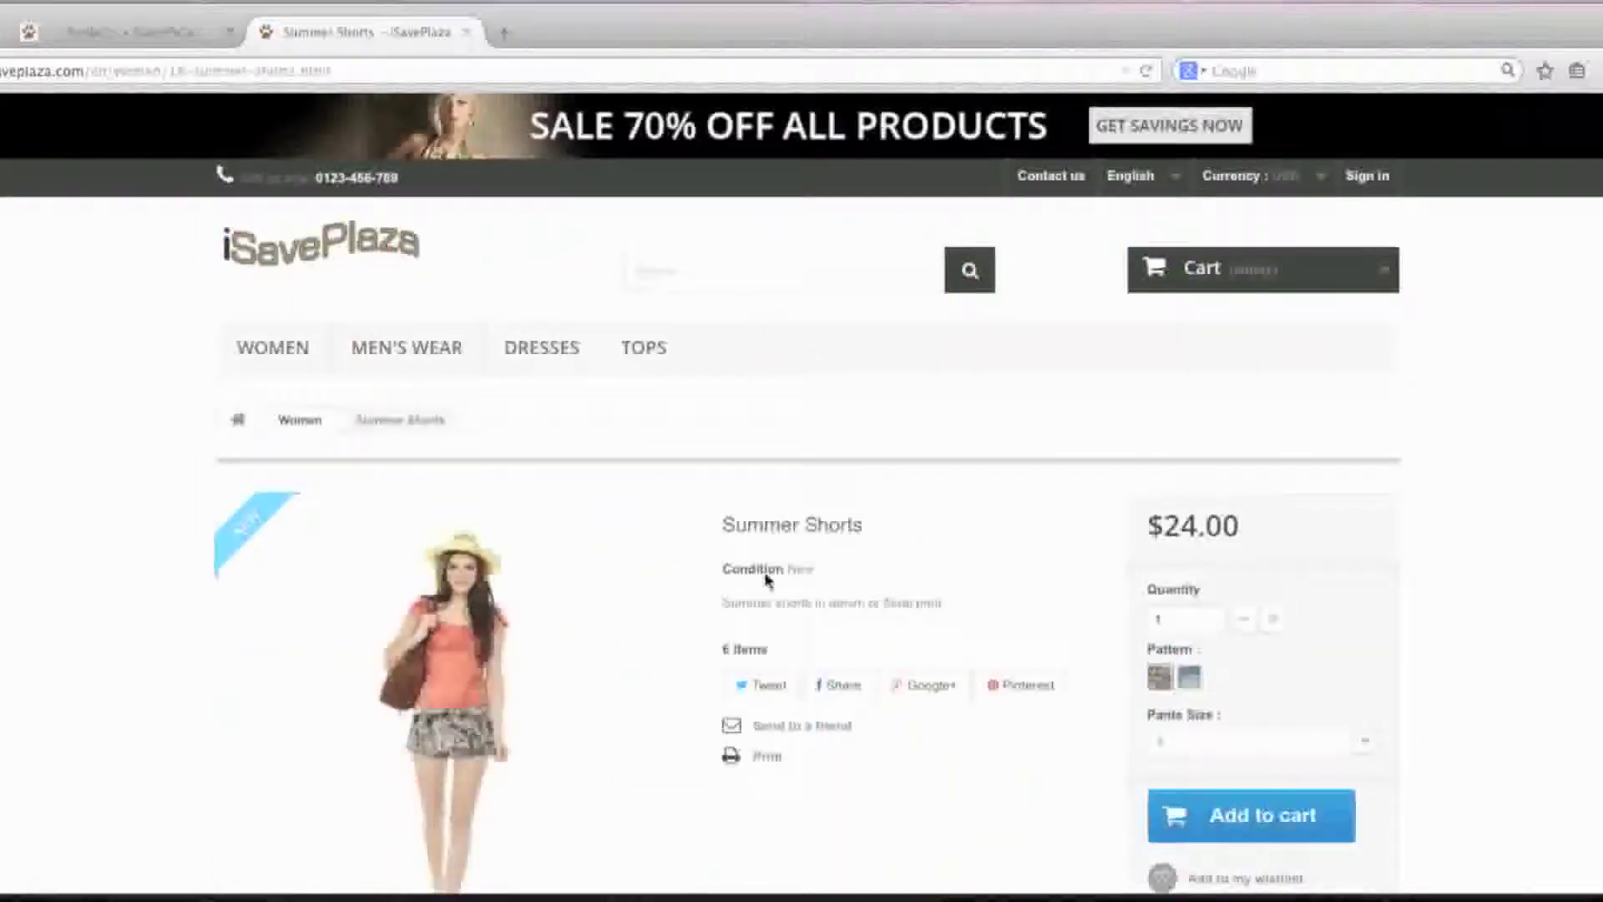
scroll(768, 573, down, 2)
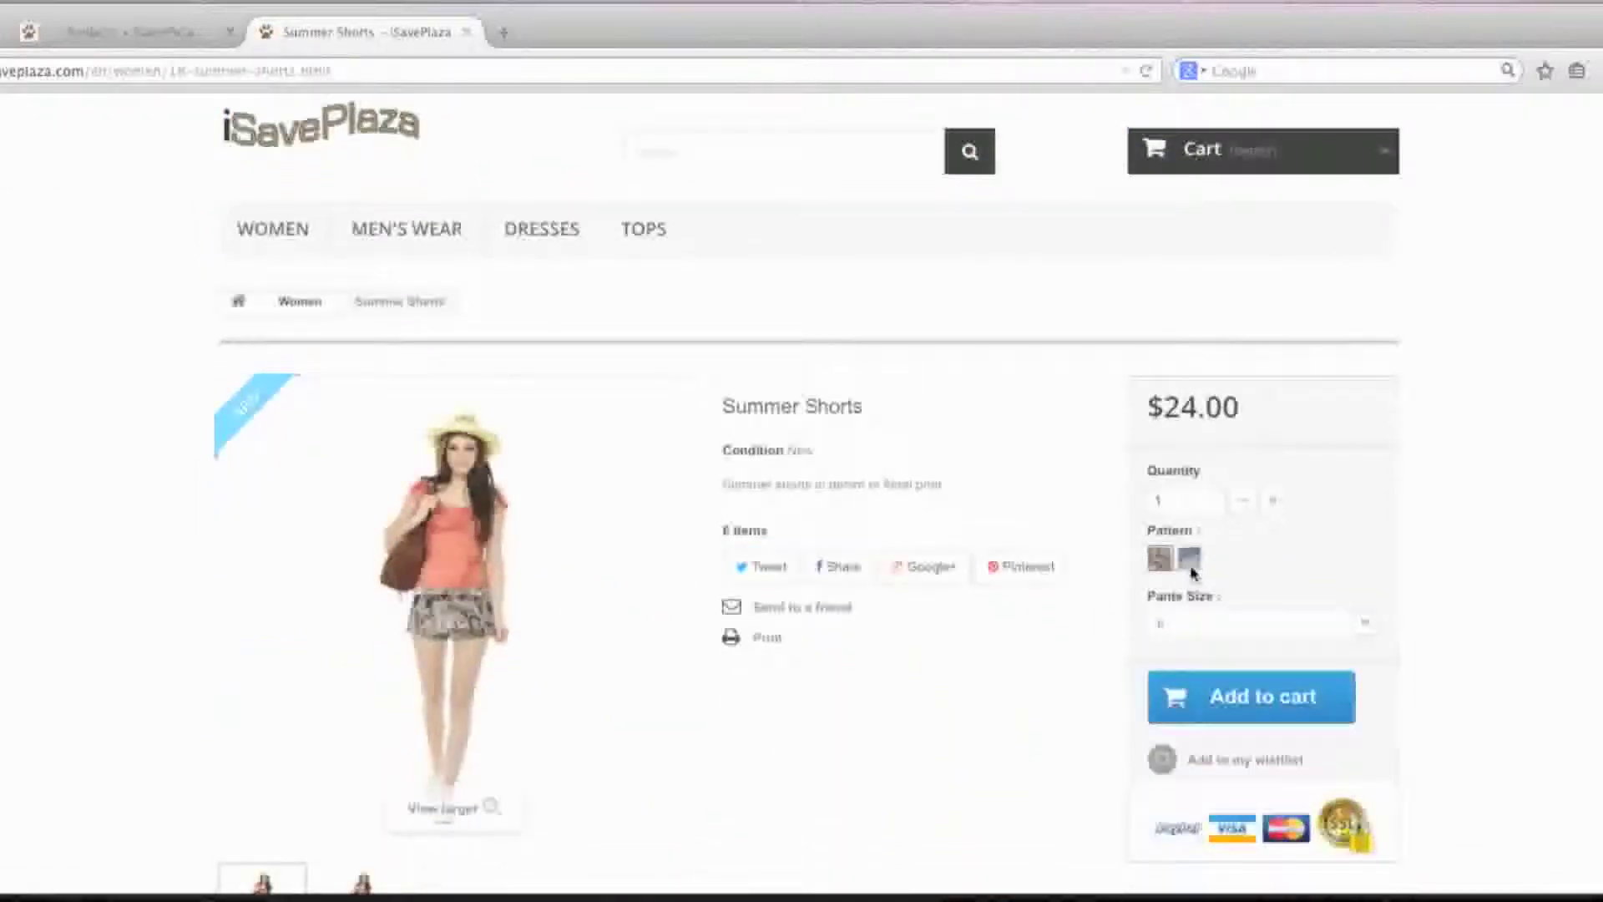
click(1192, 561)
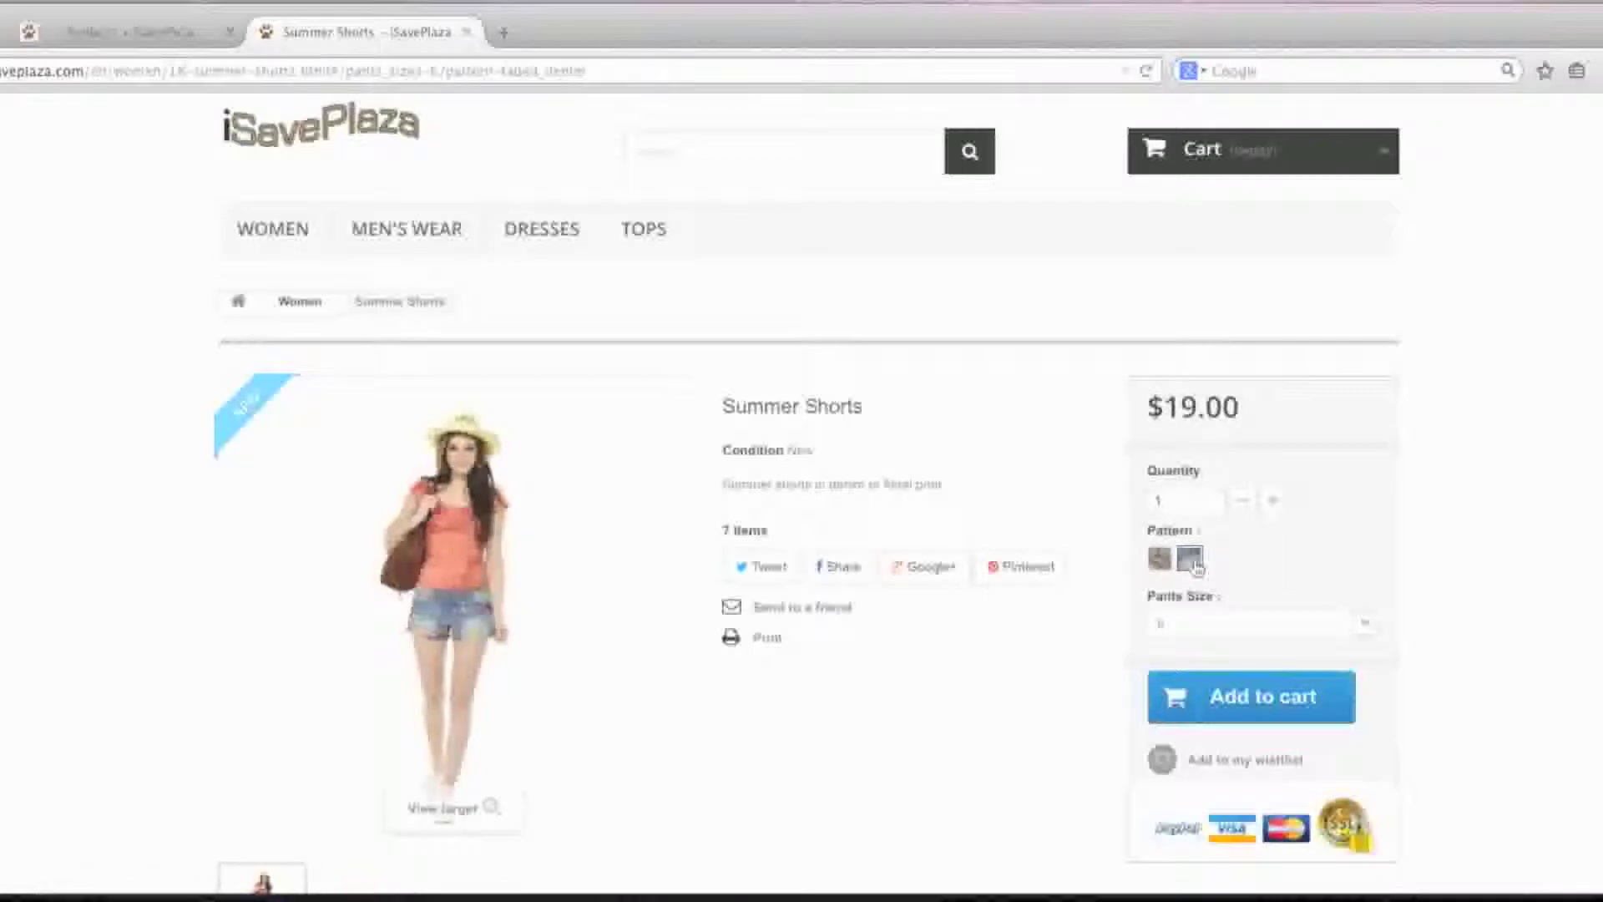
click(1307, 631)
click(1266, 668)
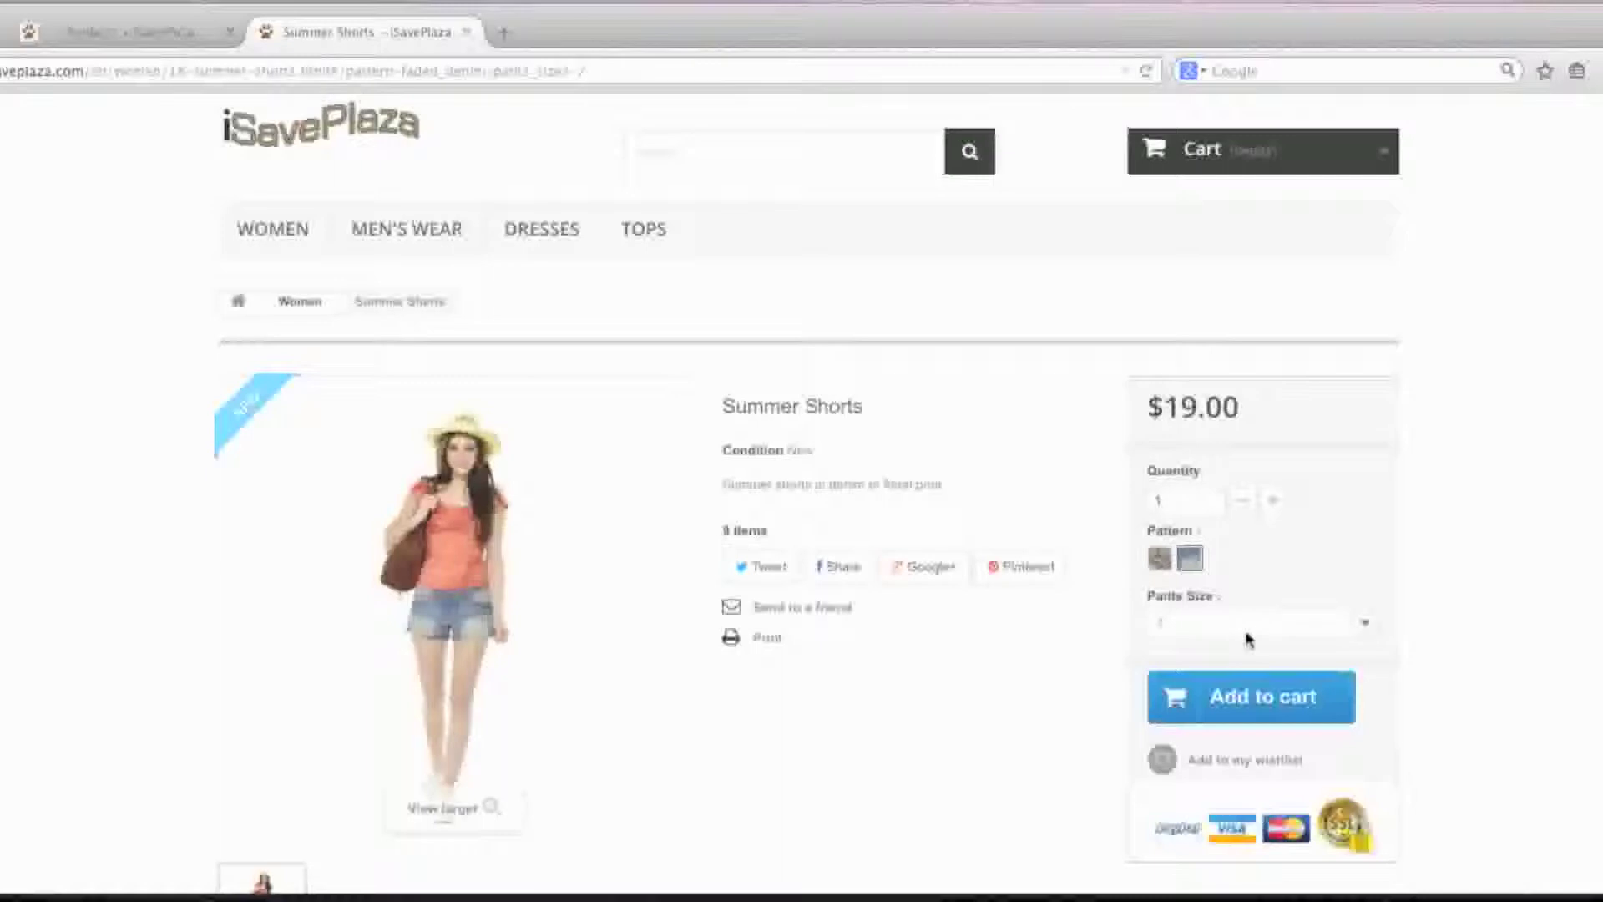
Check the Floral pattern of the Summer Shorts in pants size 6.
click(1160, 557)
click(1217, 631)
click(1216, 648)
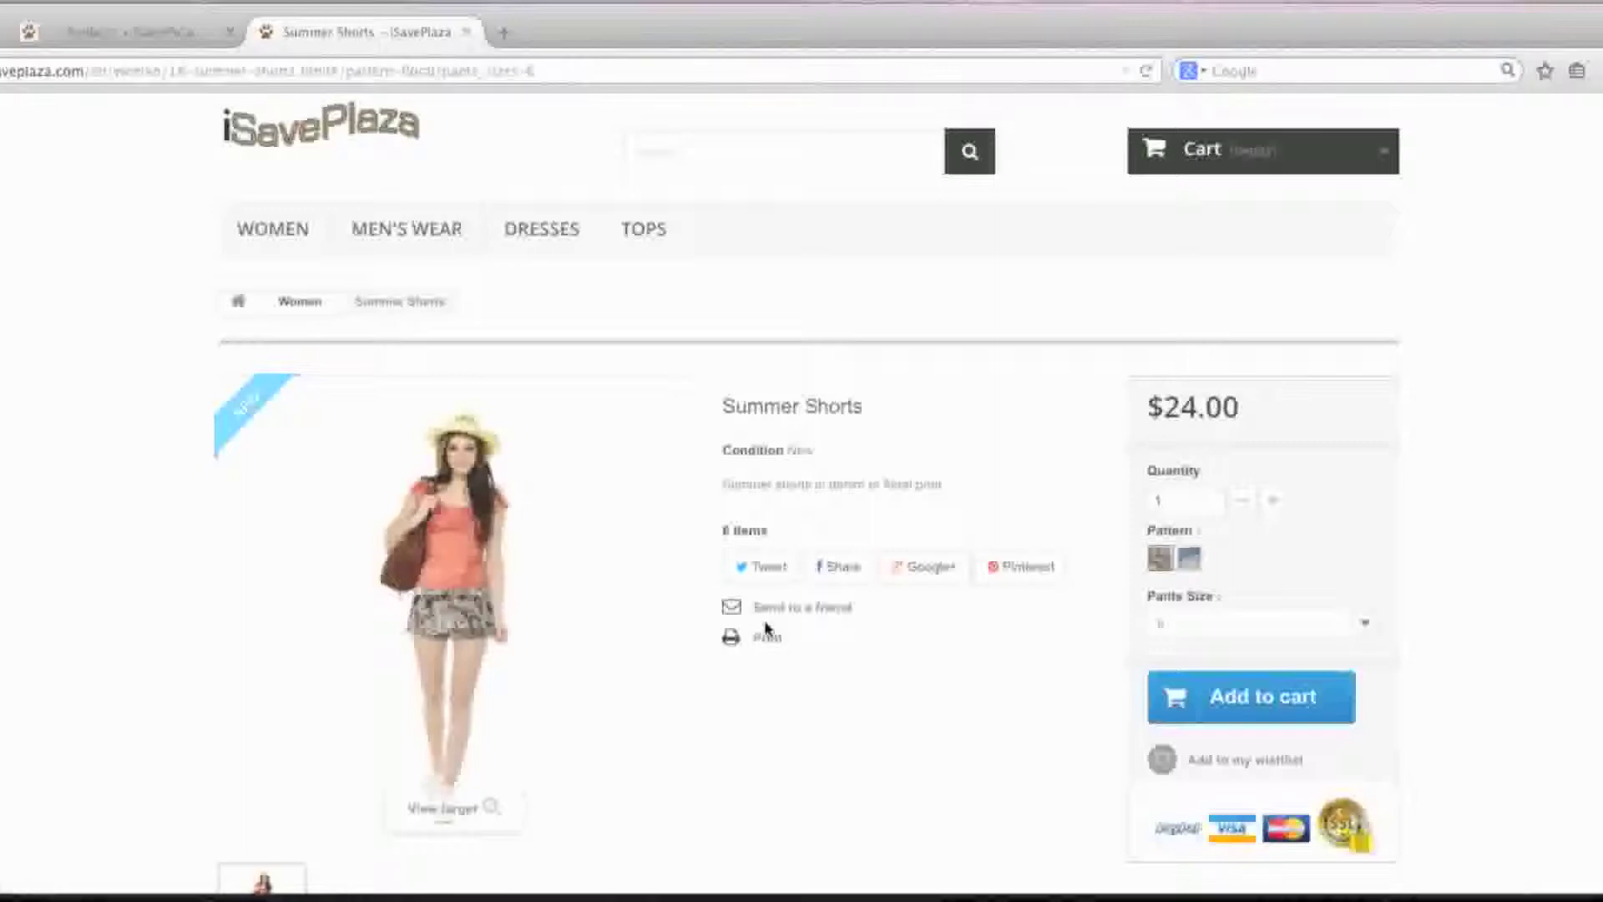
Open the Women category and filter its products by the Floral and Faded Denim patterns to inspect the Summer Shorts listing.
click(271, 237)
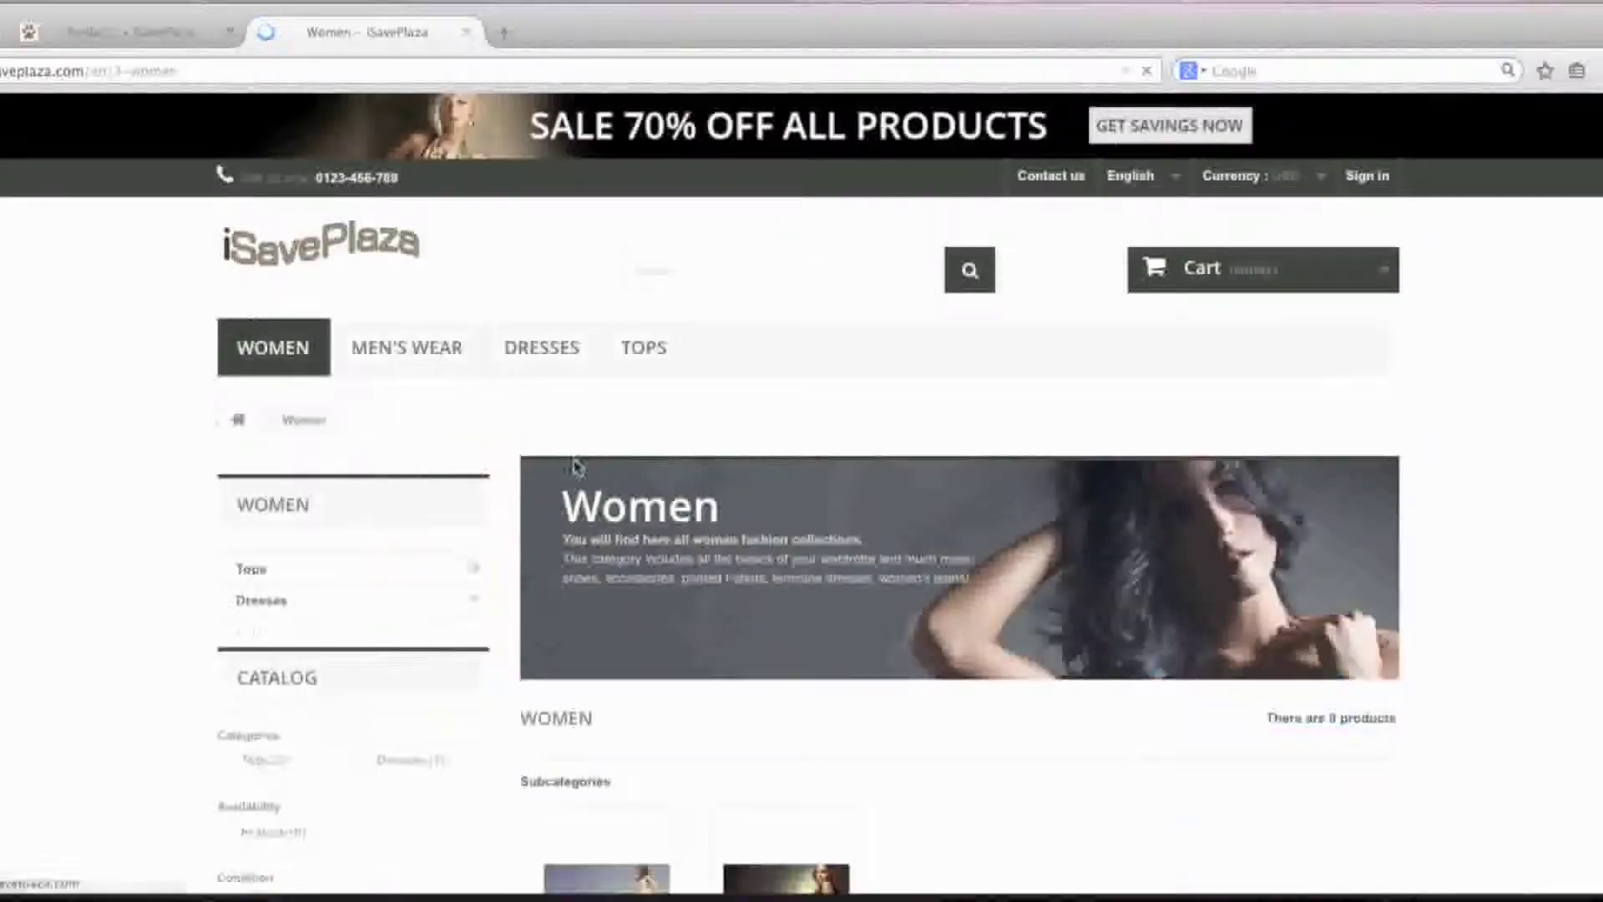
scroll(576, 463, down, 3)
scroll(599, 476, down, 6)
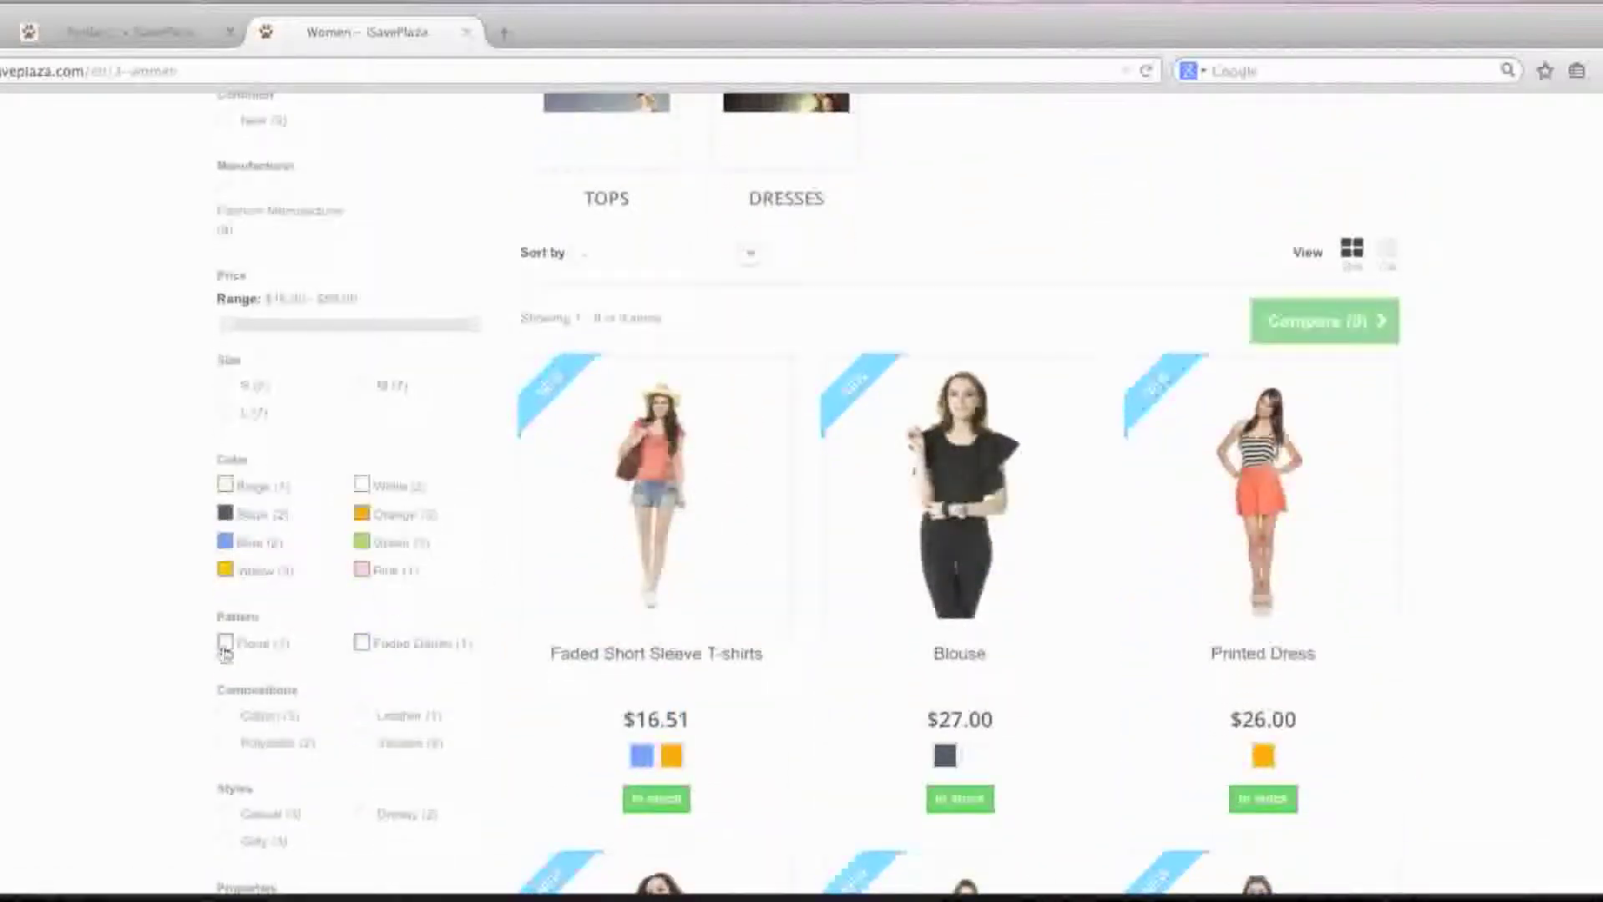
click(225, 649)
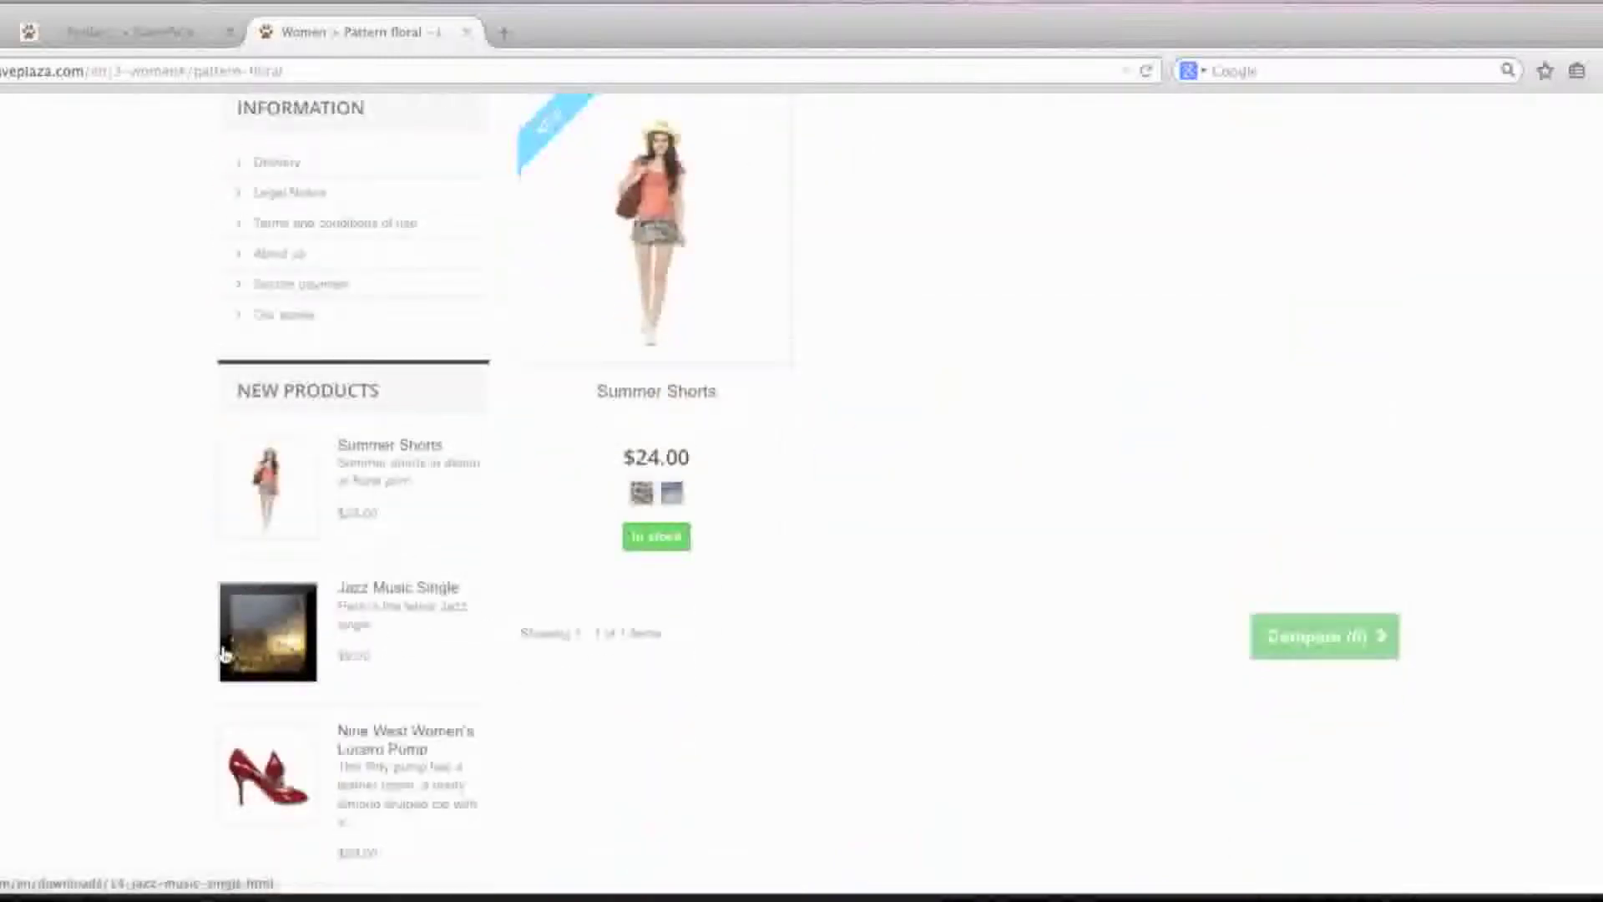
scroll(225, 651, up, 6)
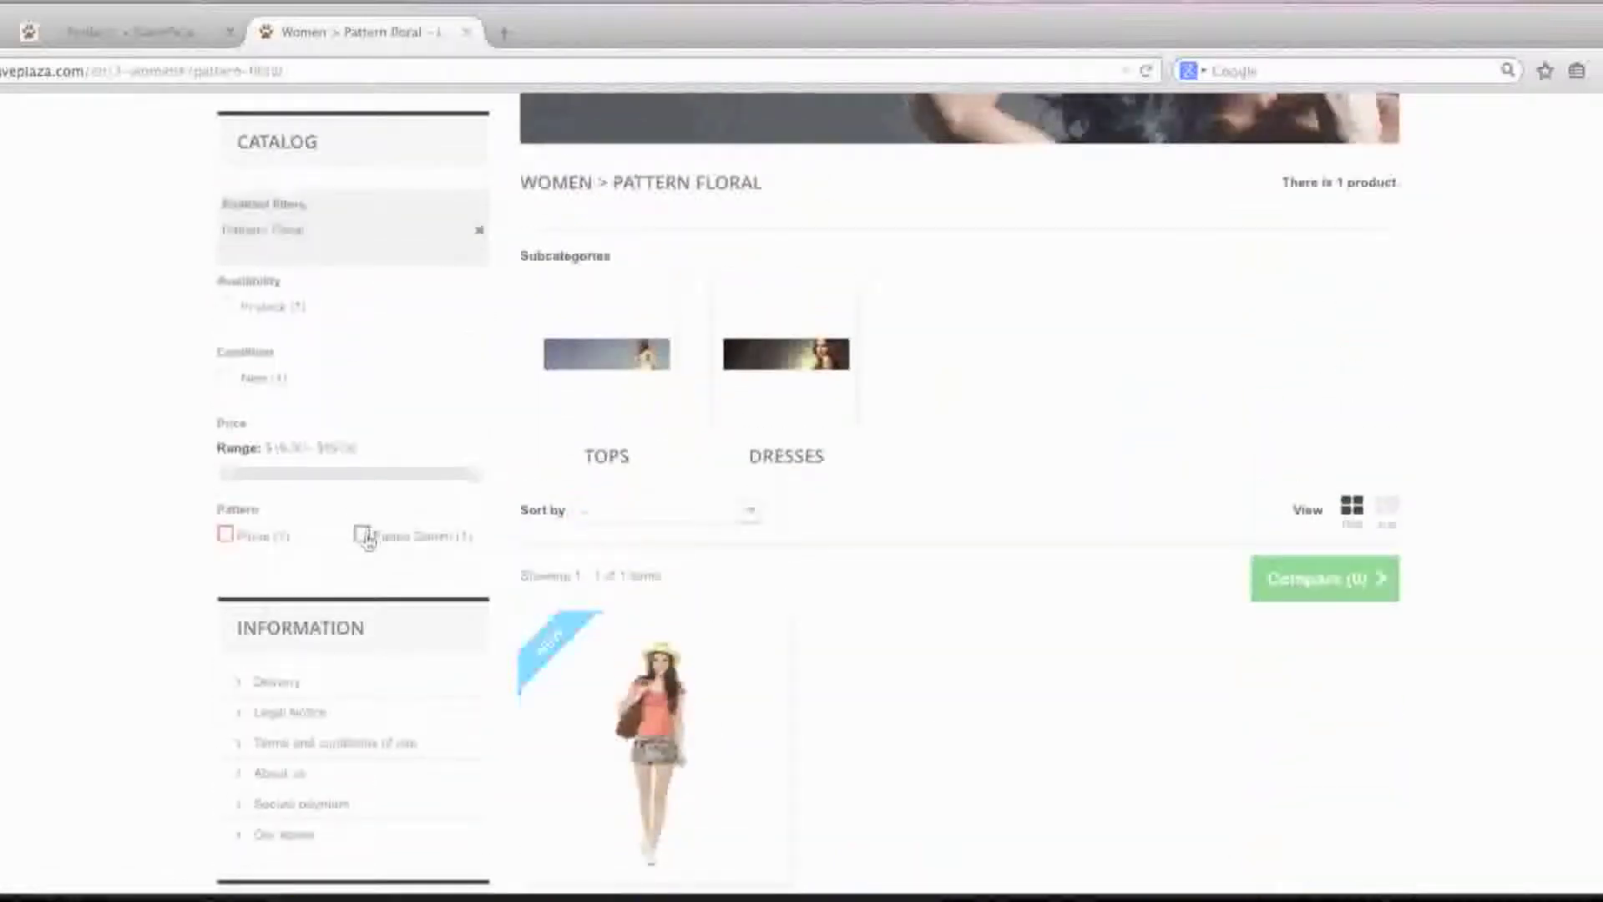
click(363, 535)
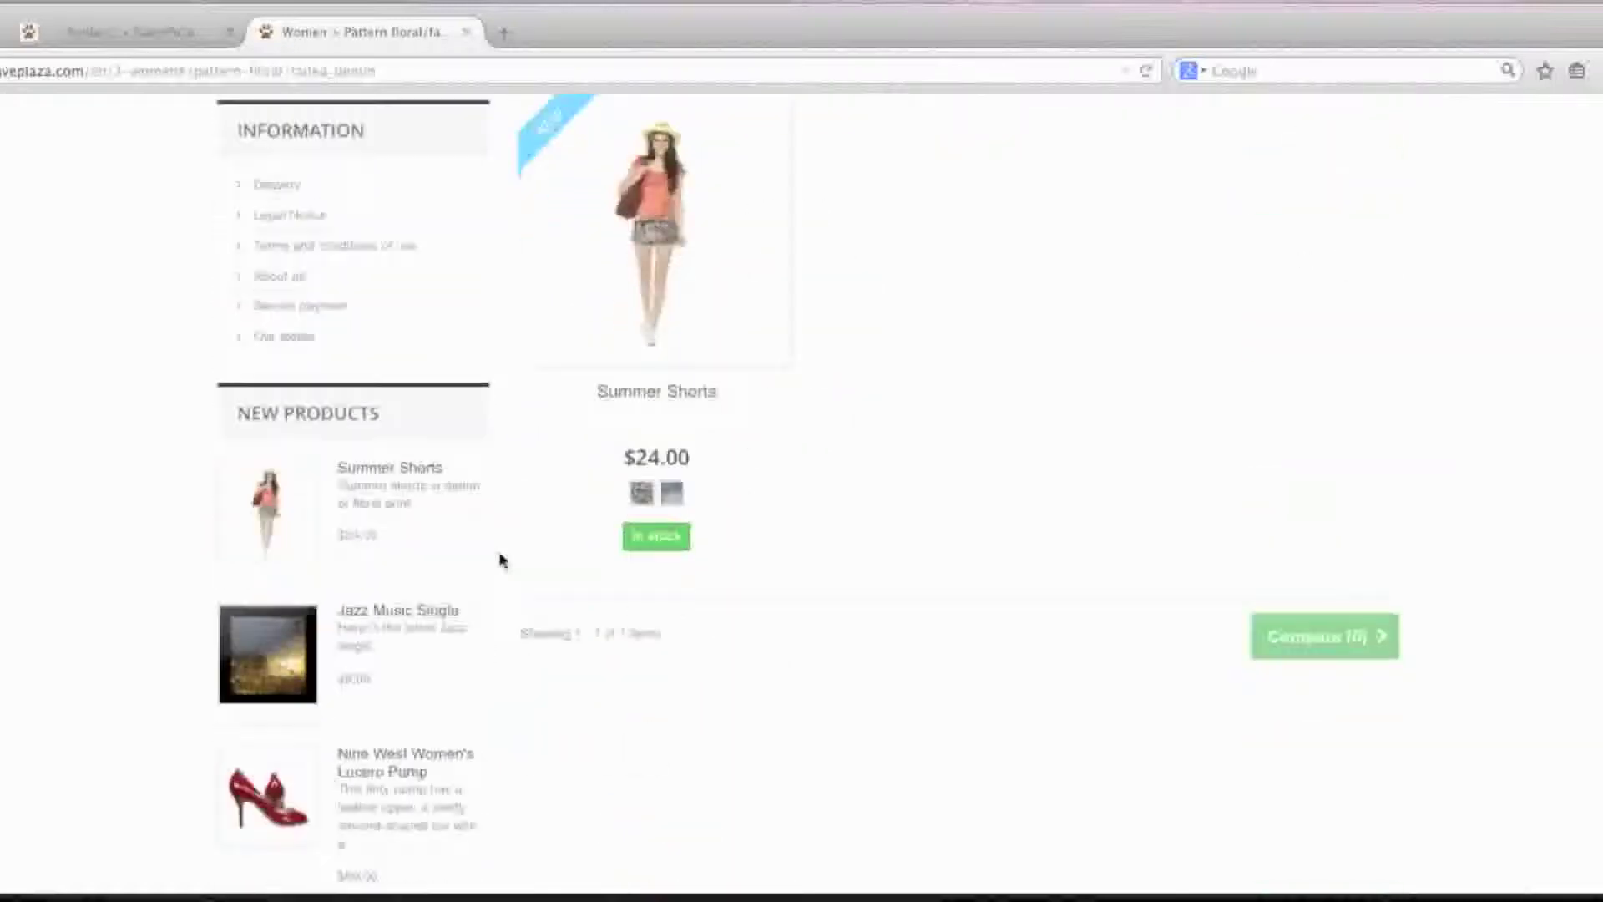
mouse_move(679, 490)
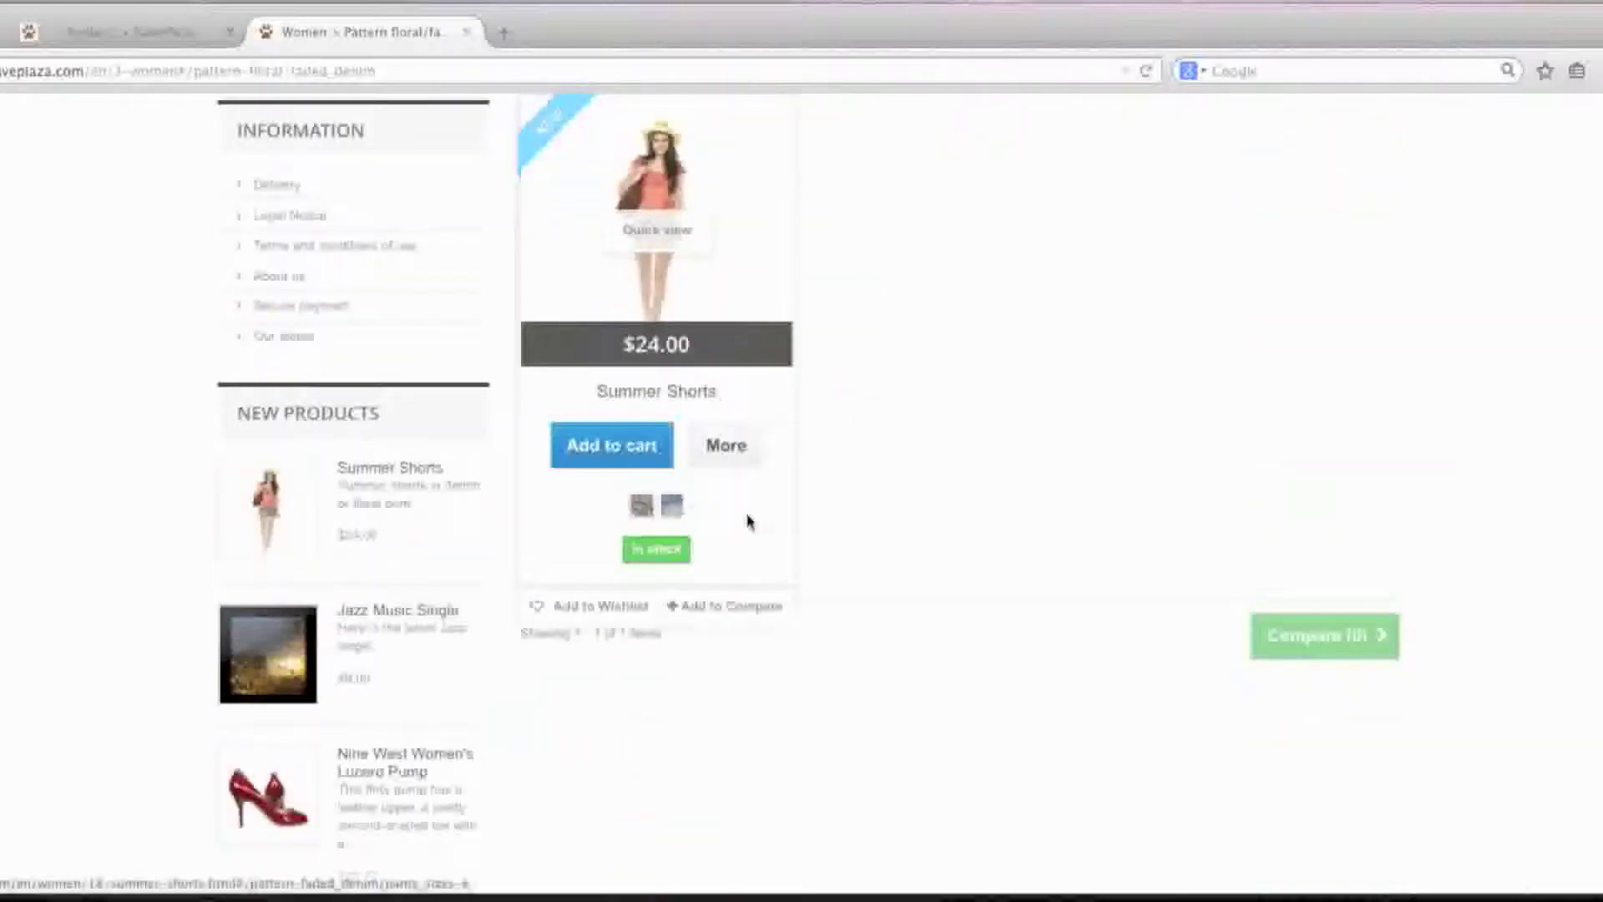
scroll(753, 532, up, 5)
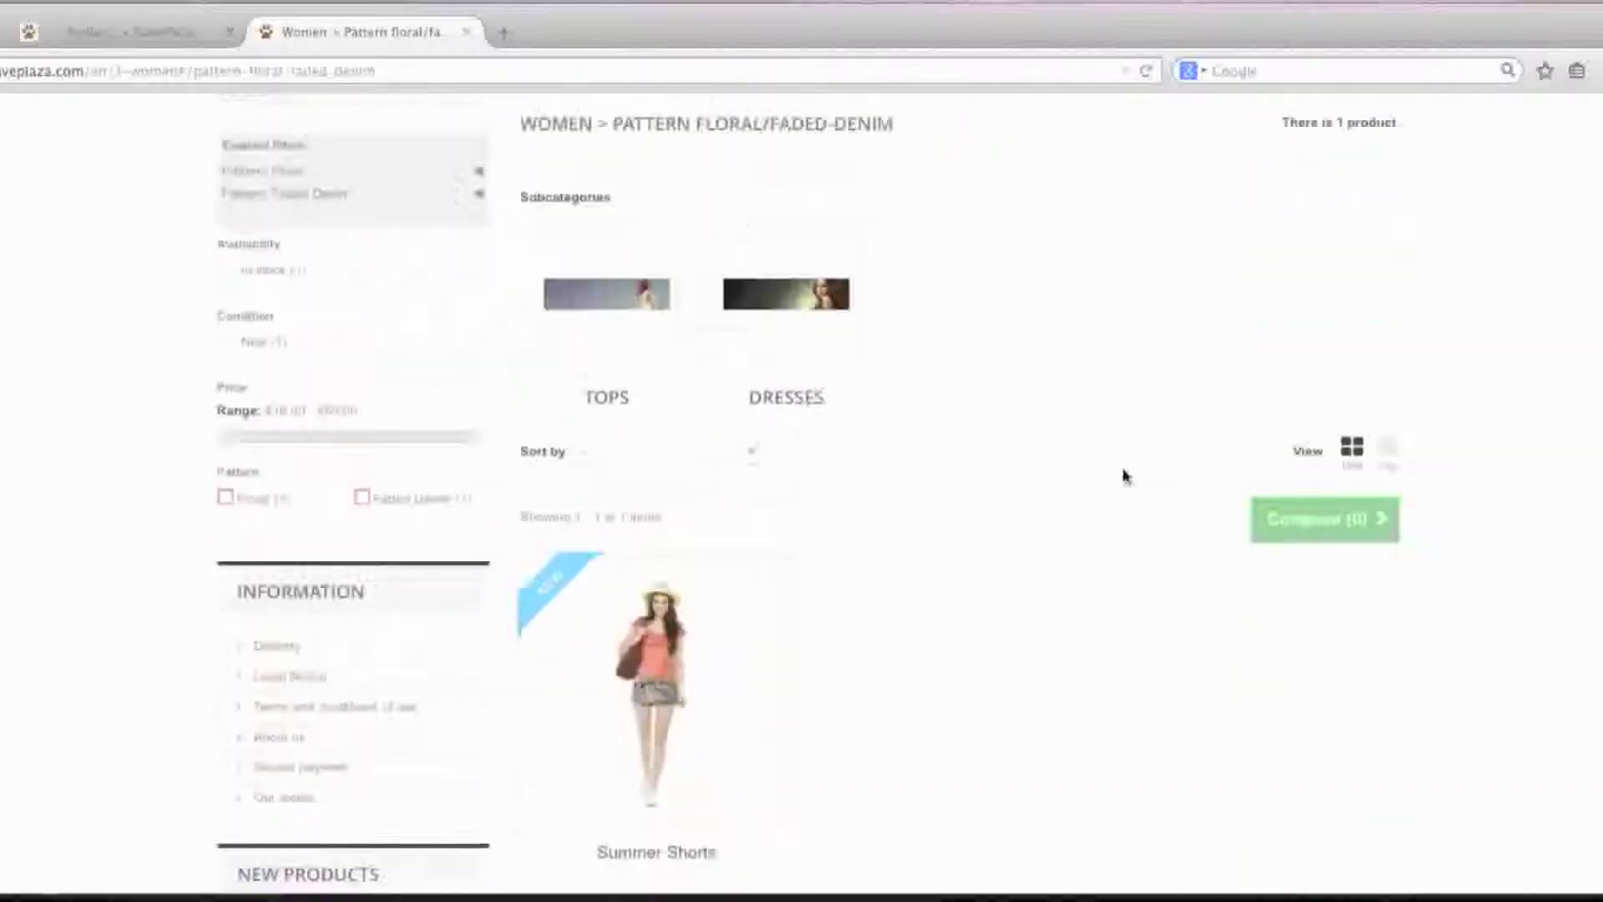
Return to the PrestaShop back office and start a new product named "Women's T-Shirt".
click(117, 31)
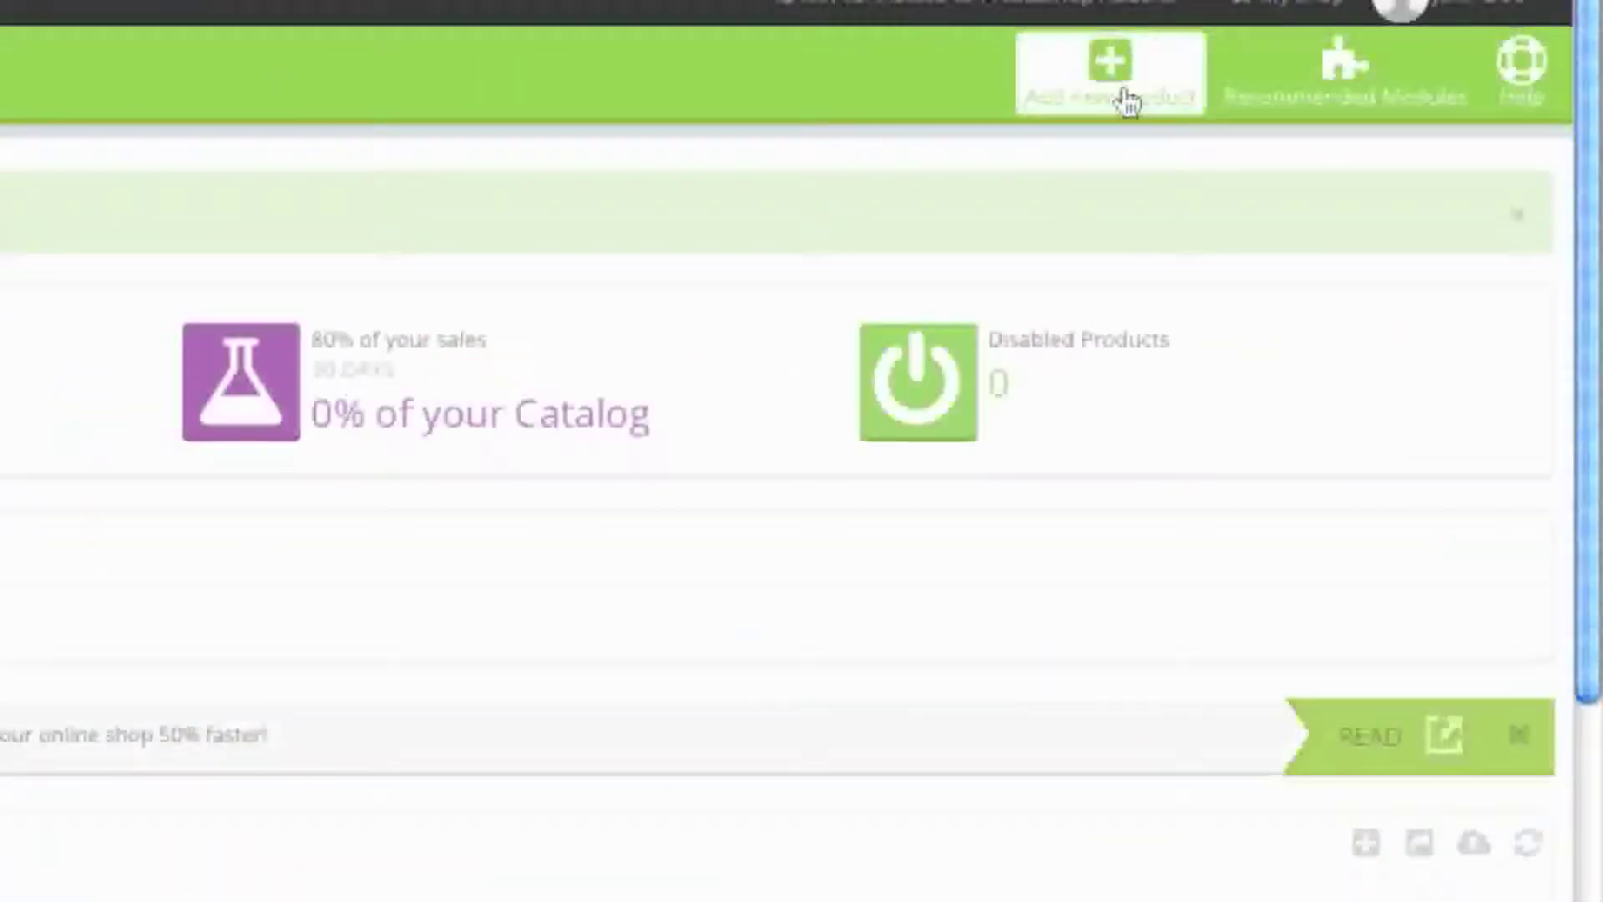
click(1126, 100)
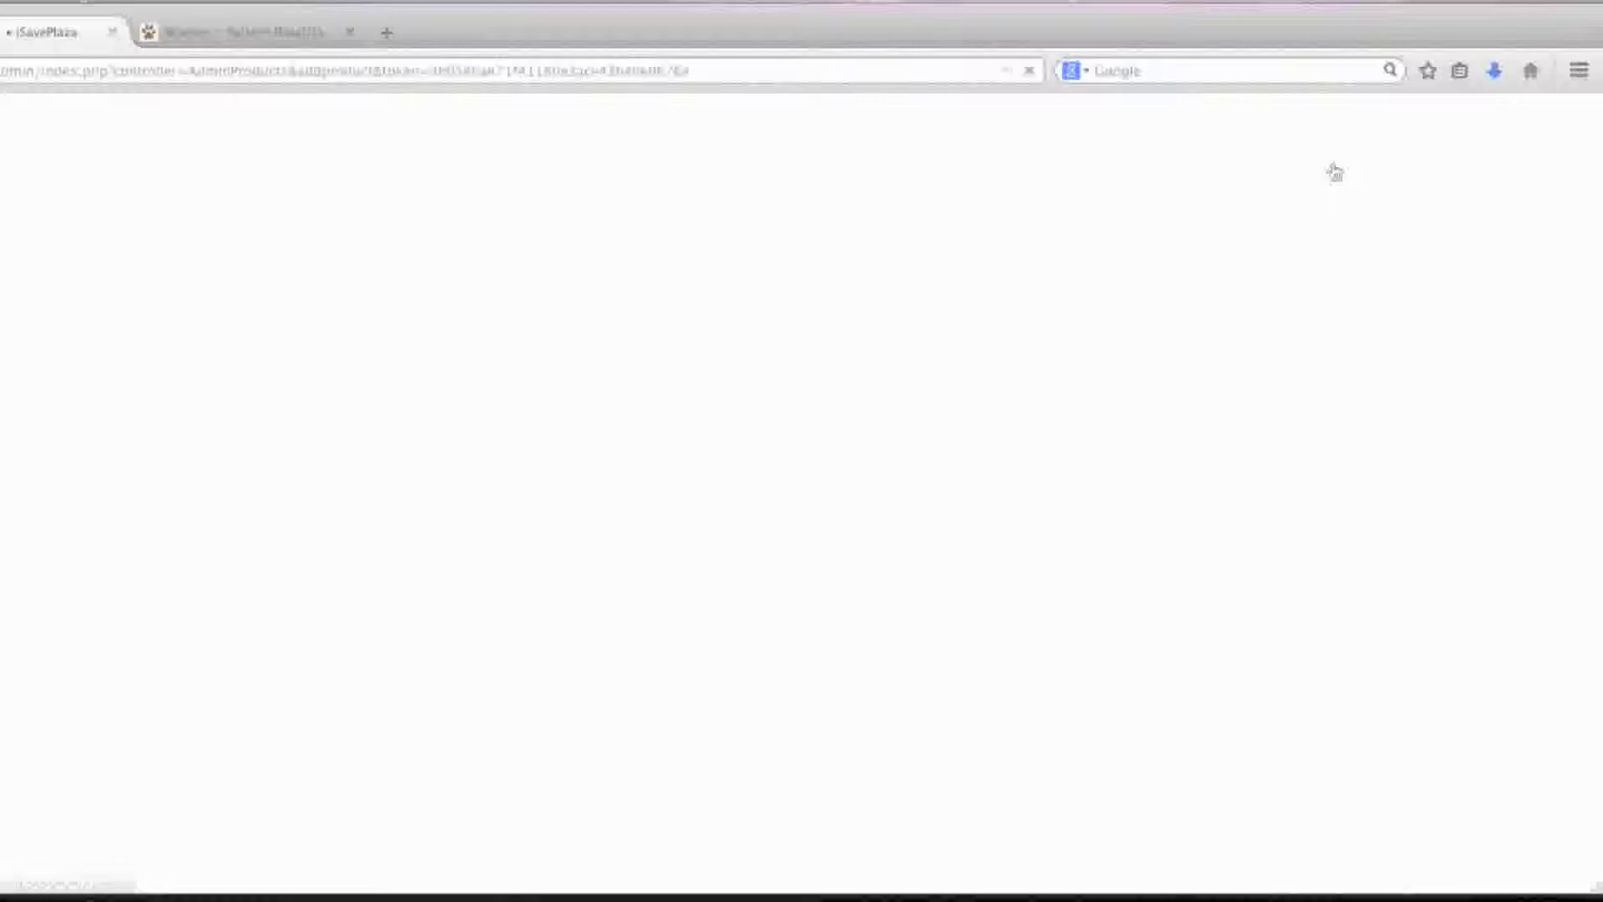
click(689, 375)
text(Wome)
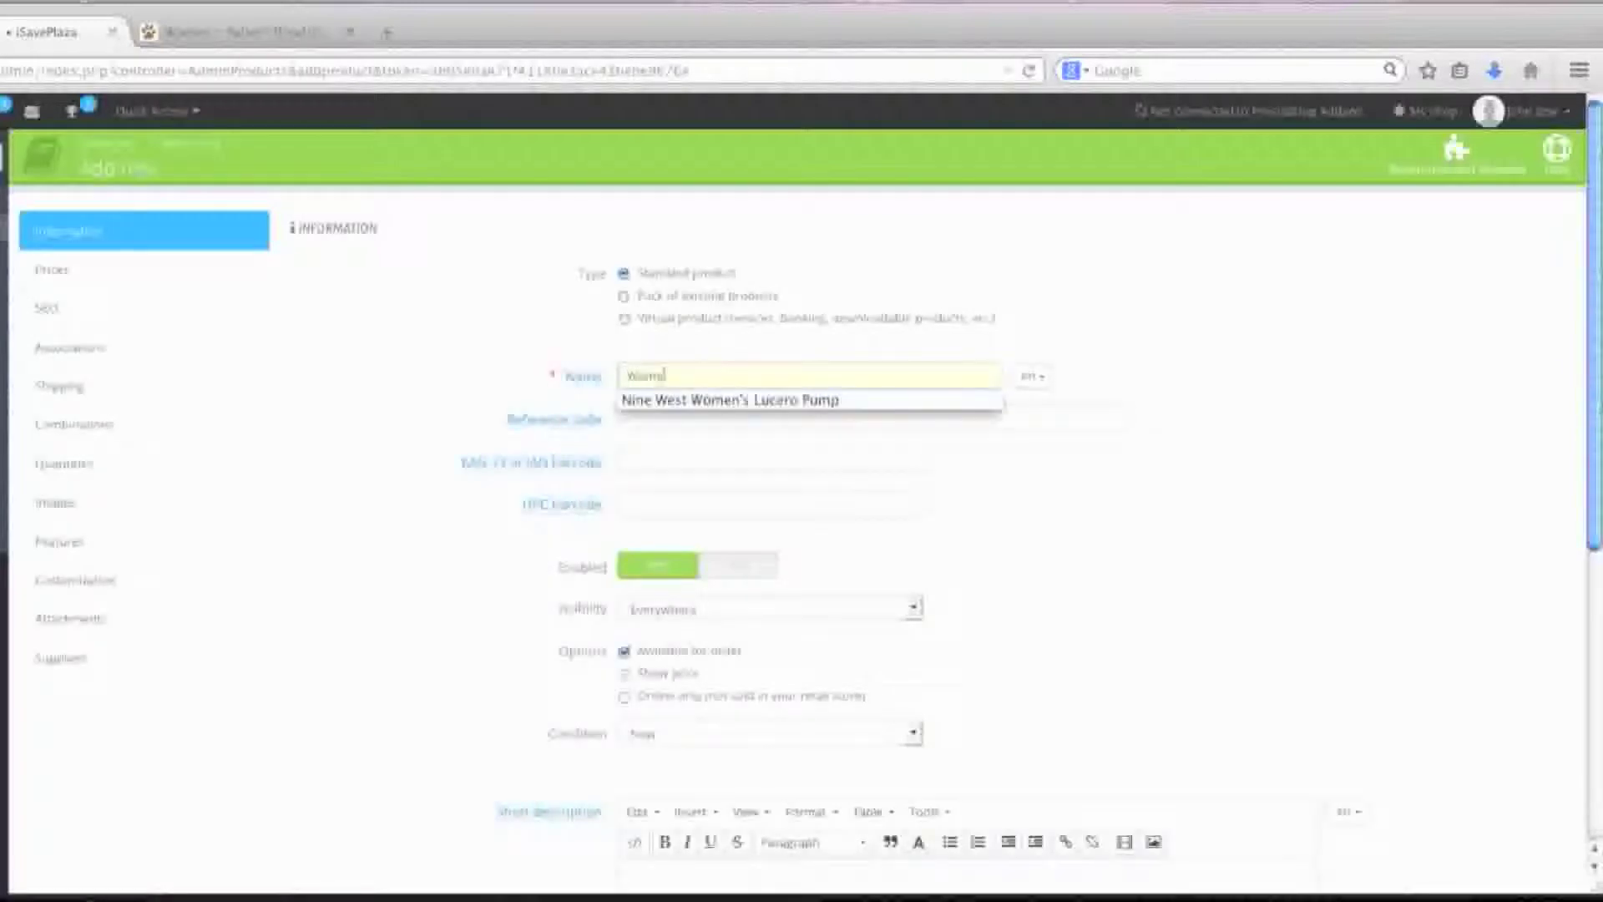
text(n's T-Strap)
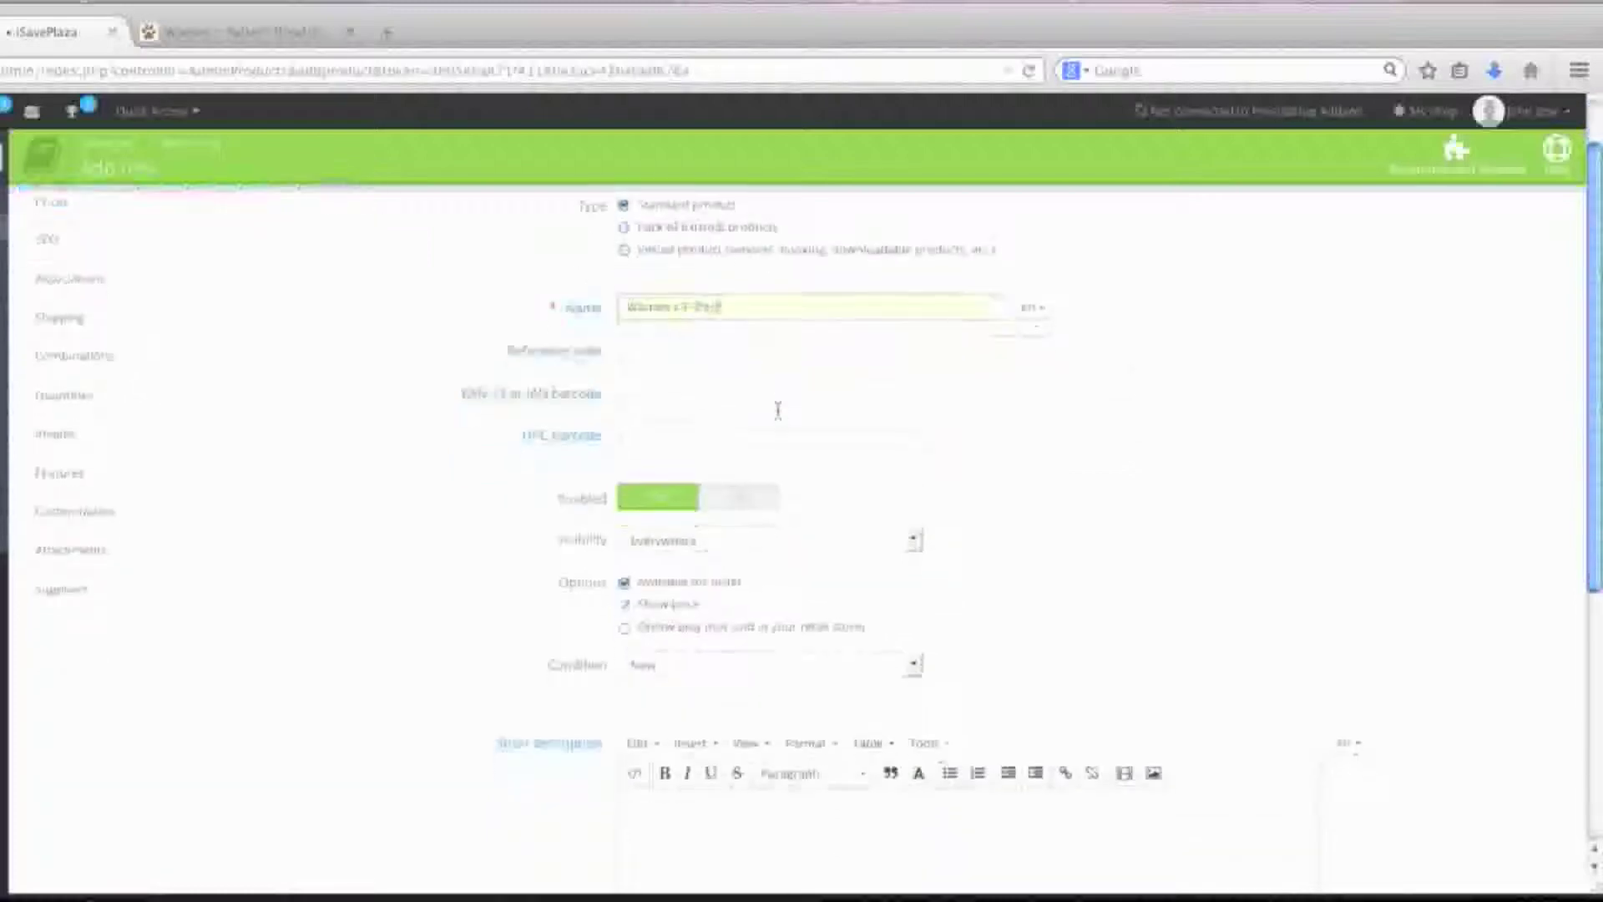
Enter the short description "Women's tee shirt in pink or green and available in crew neck or v-neck.".
scroll(774, 409, down, 5)
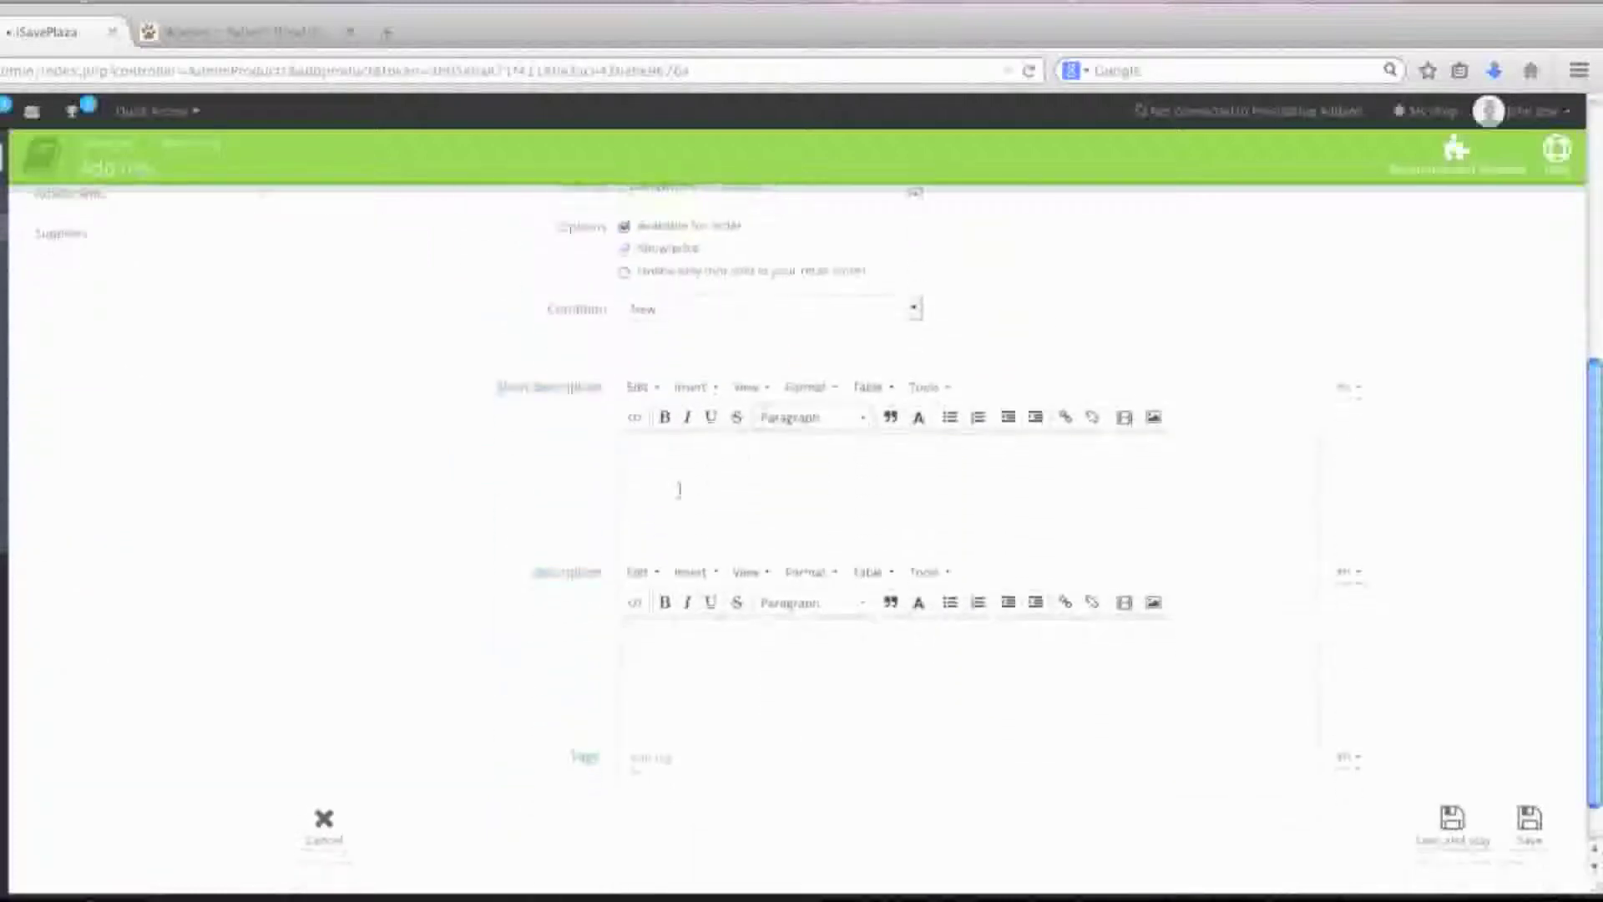
click(744, 485)
text(Women's tee shirt in pink or green and available in crew neck or v-neck.)
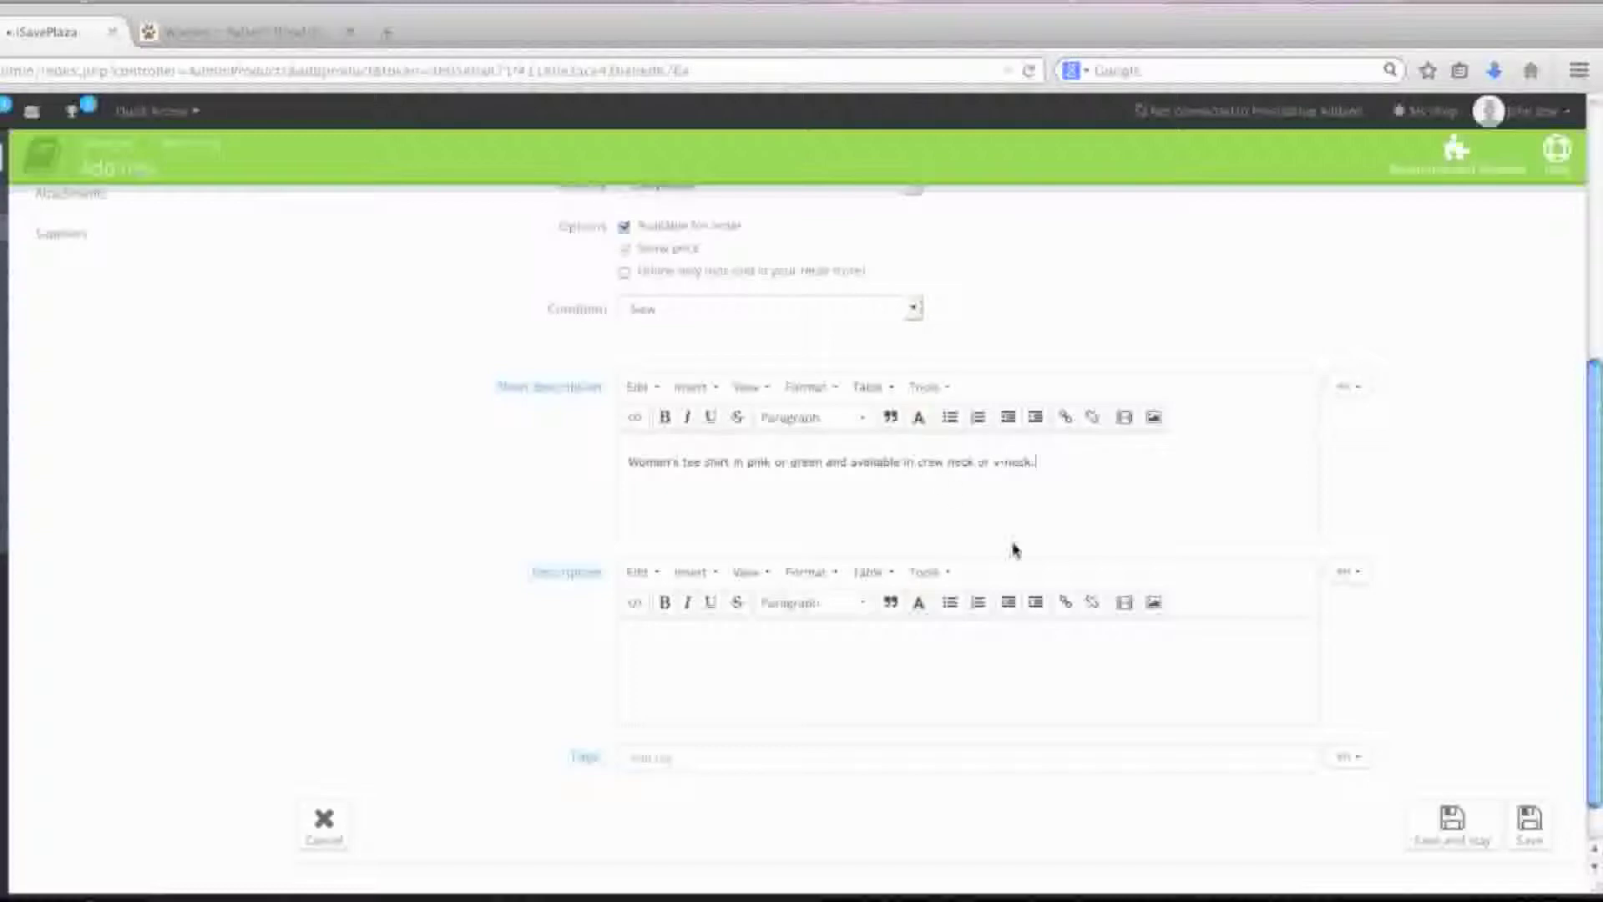
Enter the same text plus "100% cotton. Machine washable." as the description, add product tags, and save while staying in the editor.
click(847, 680)
text(Women's tee shirt in pink or green and available in crew neck or v-neck. 100% cotton. Machine washable.)
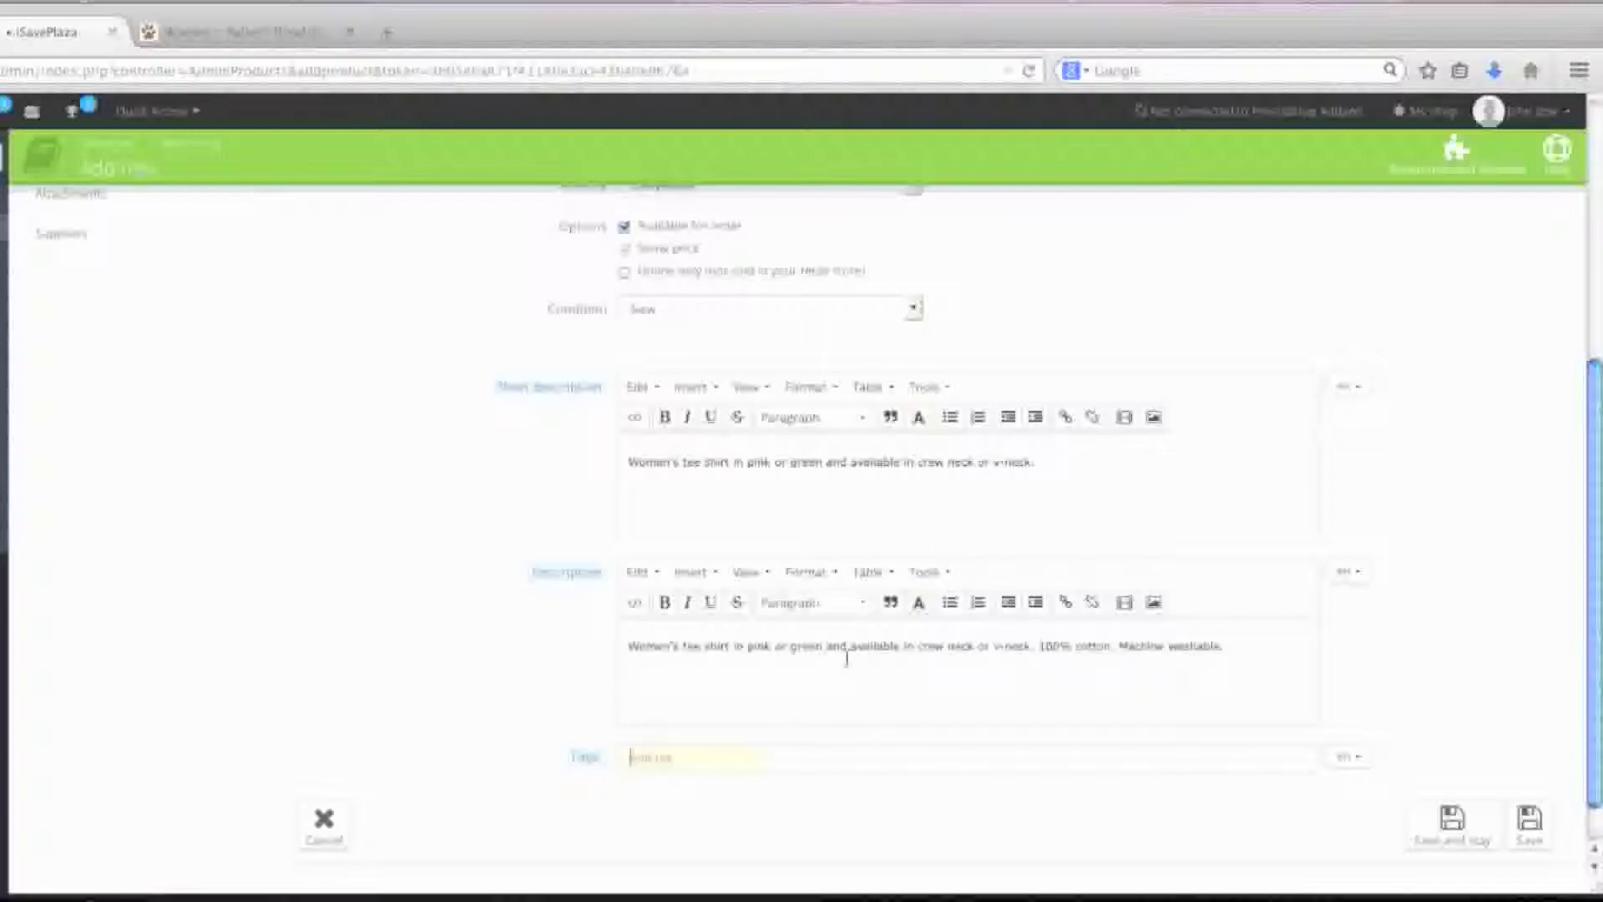
text(w)
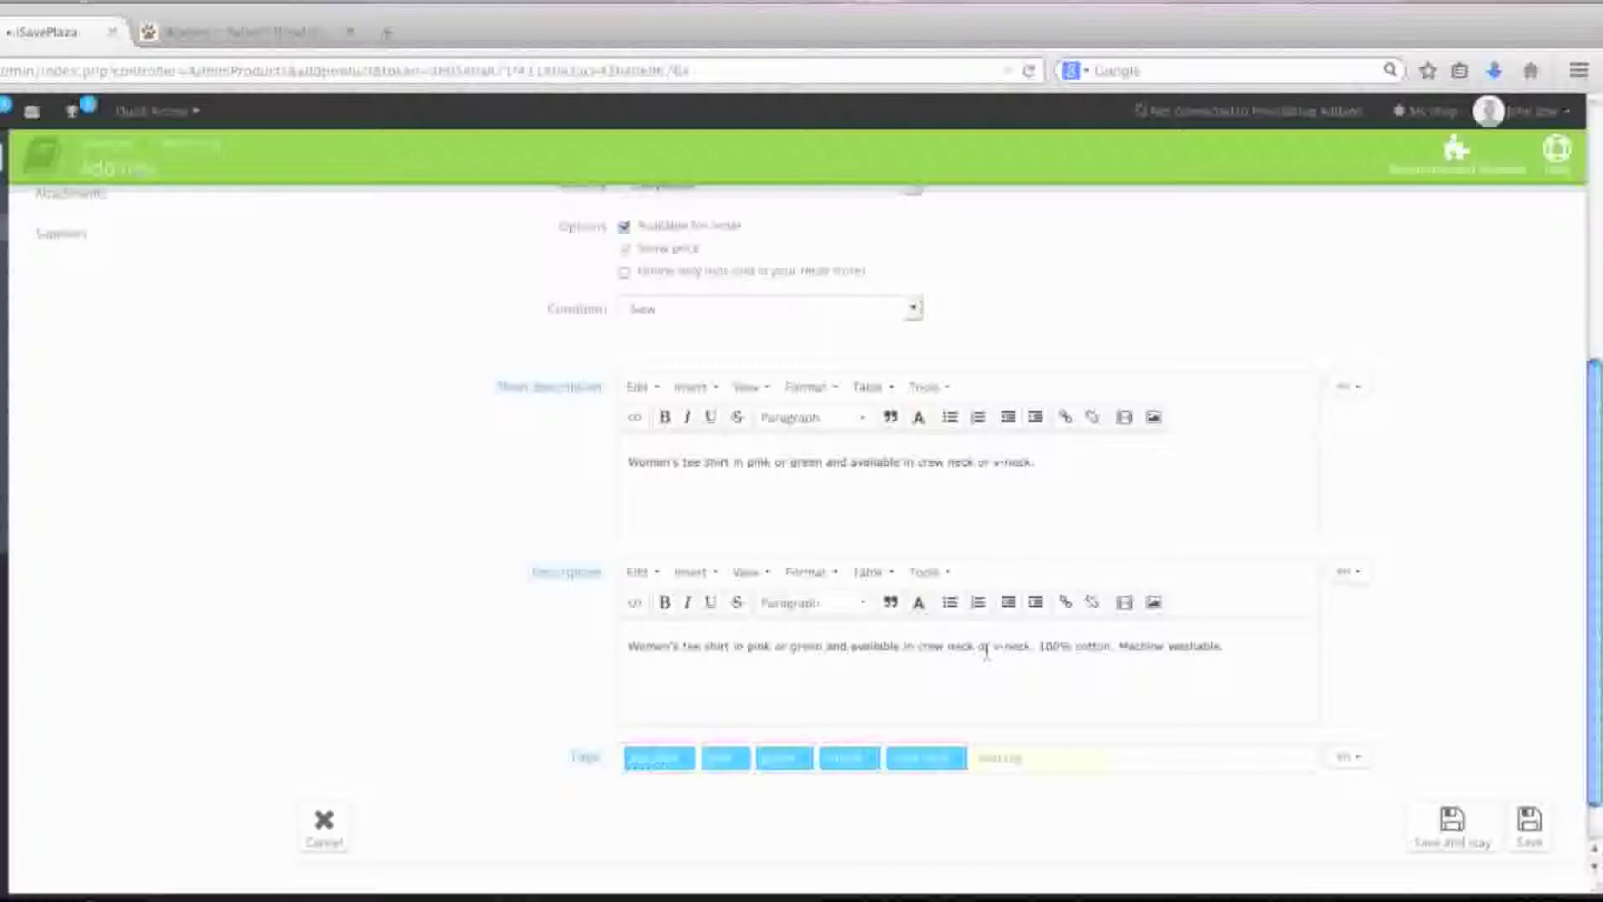
click(1450, 826)
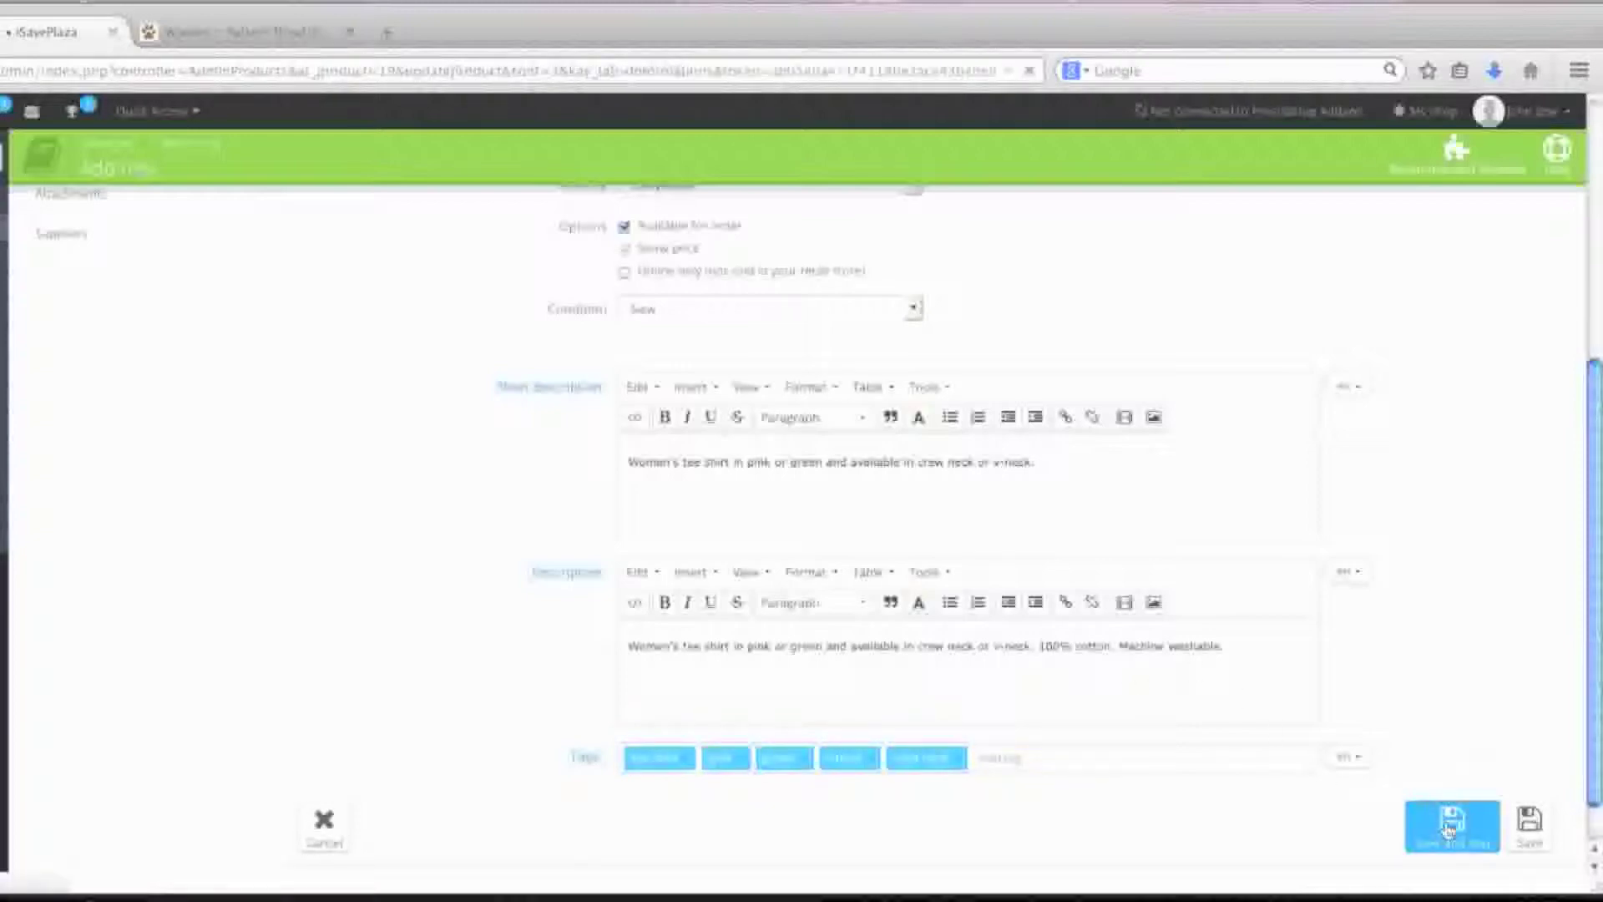
Set the T-shirt's retail price to $19 and save it while staying in the editor.
click(162, 347)
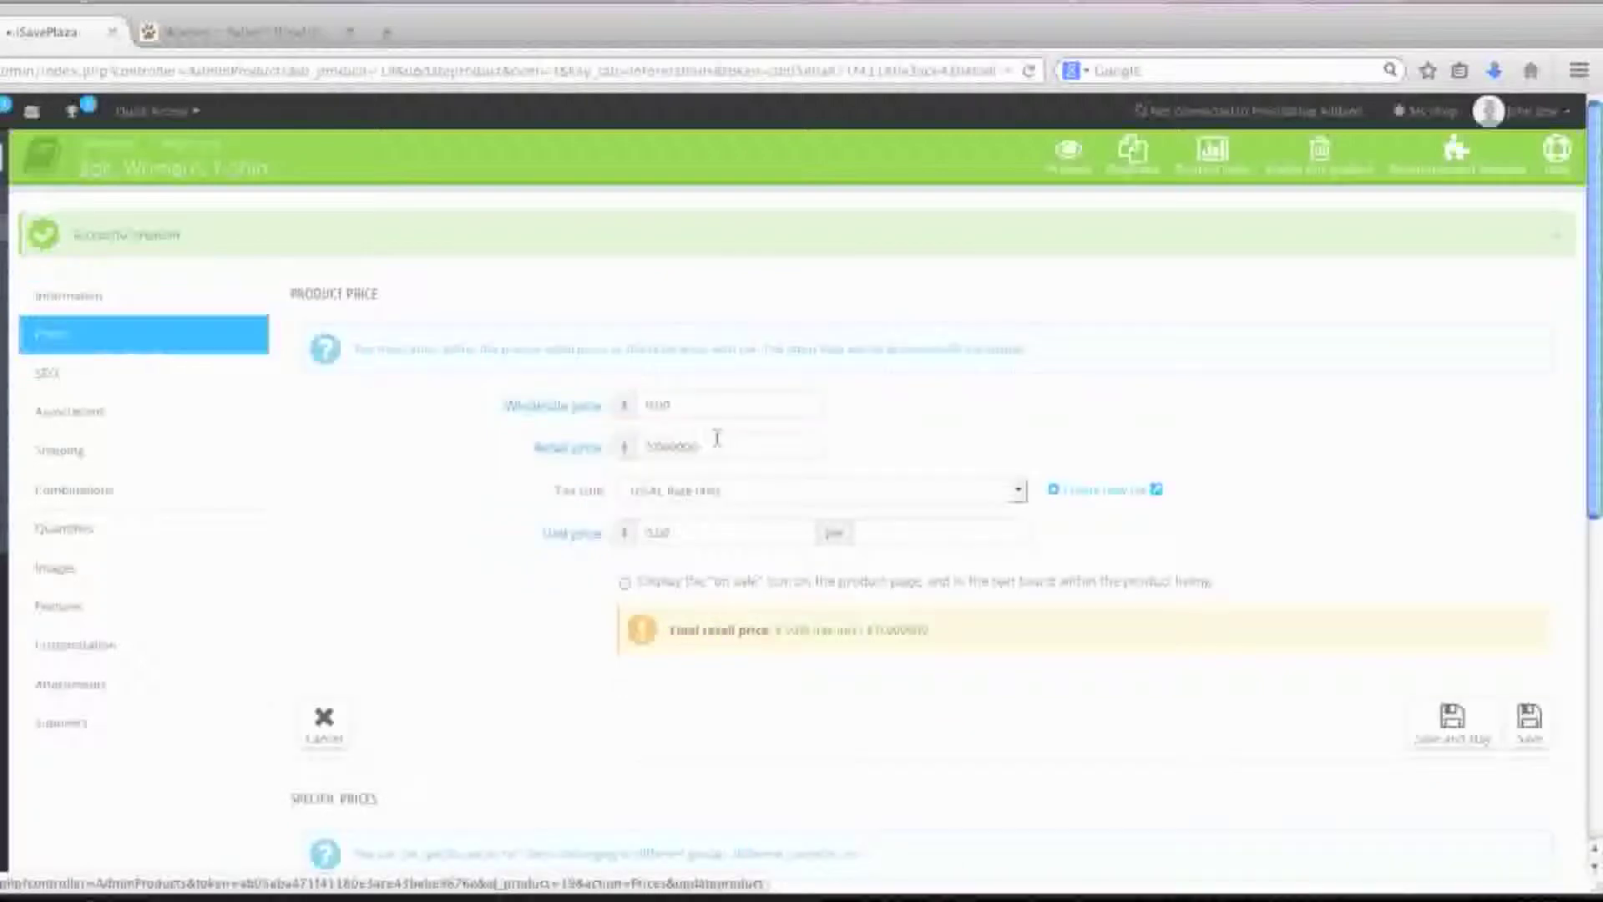
click(649, 449)
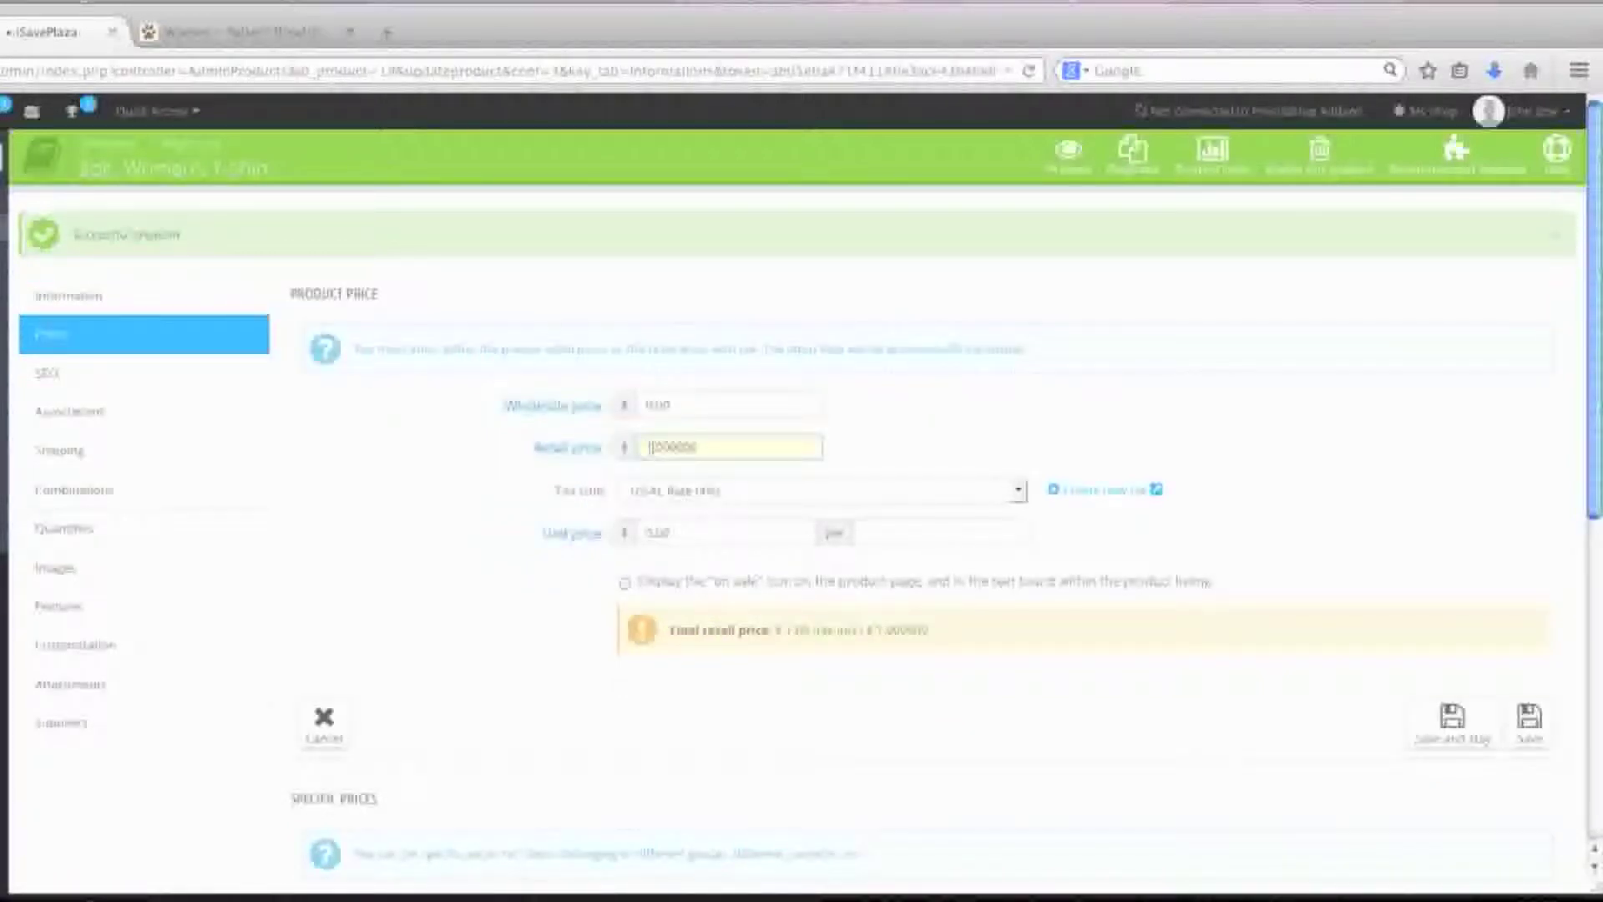
text(9)
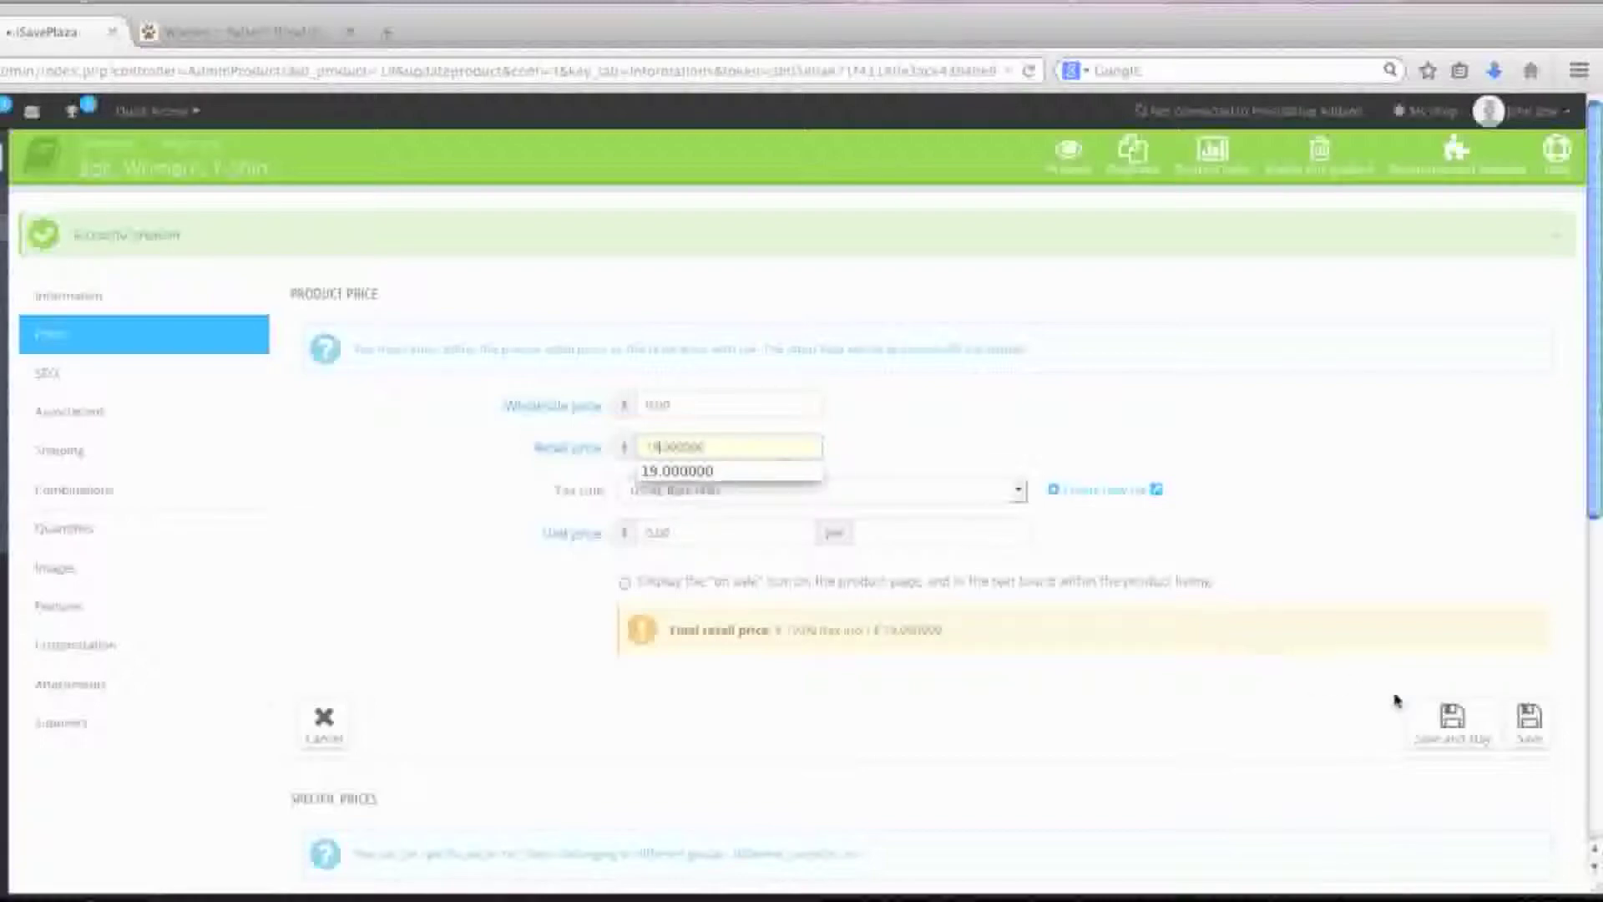
click(1434, 732)
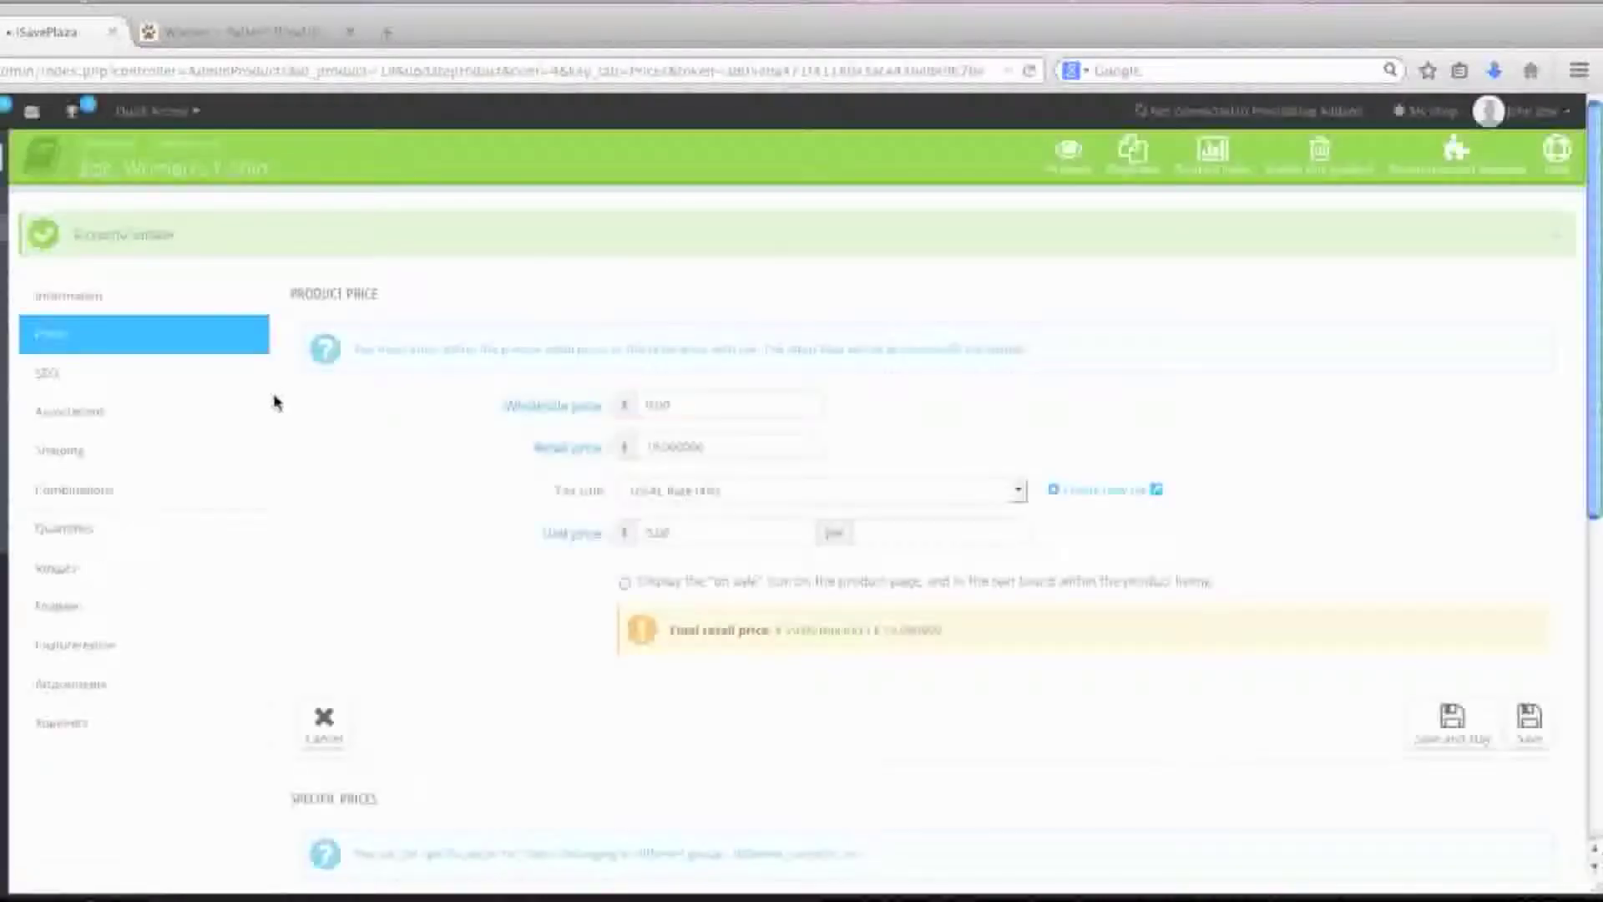
Set the SEO meta description to "Women's tee shirt available in green or pink" and save while staying in the editor.
click(185, 384)
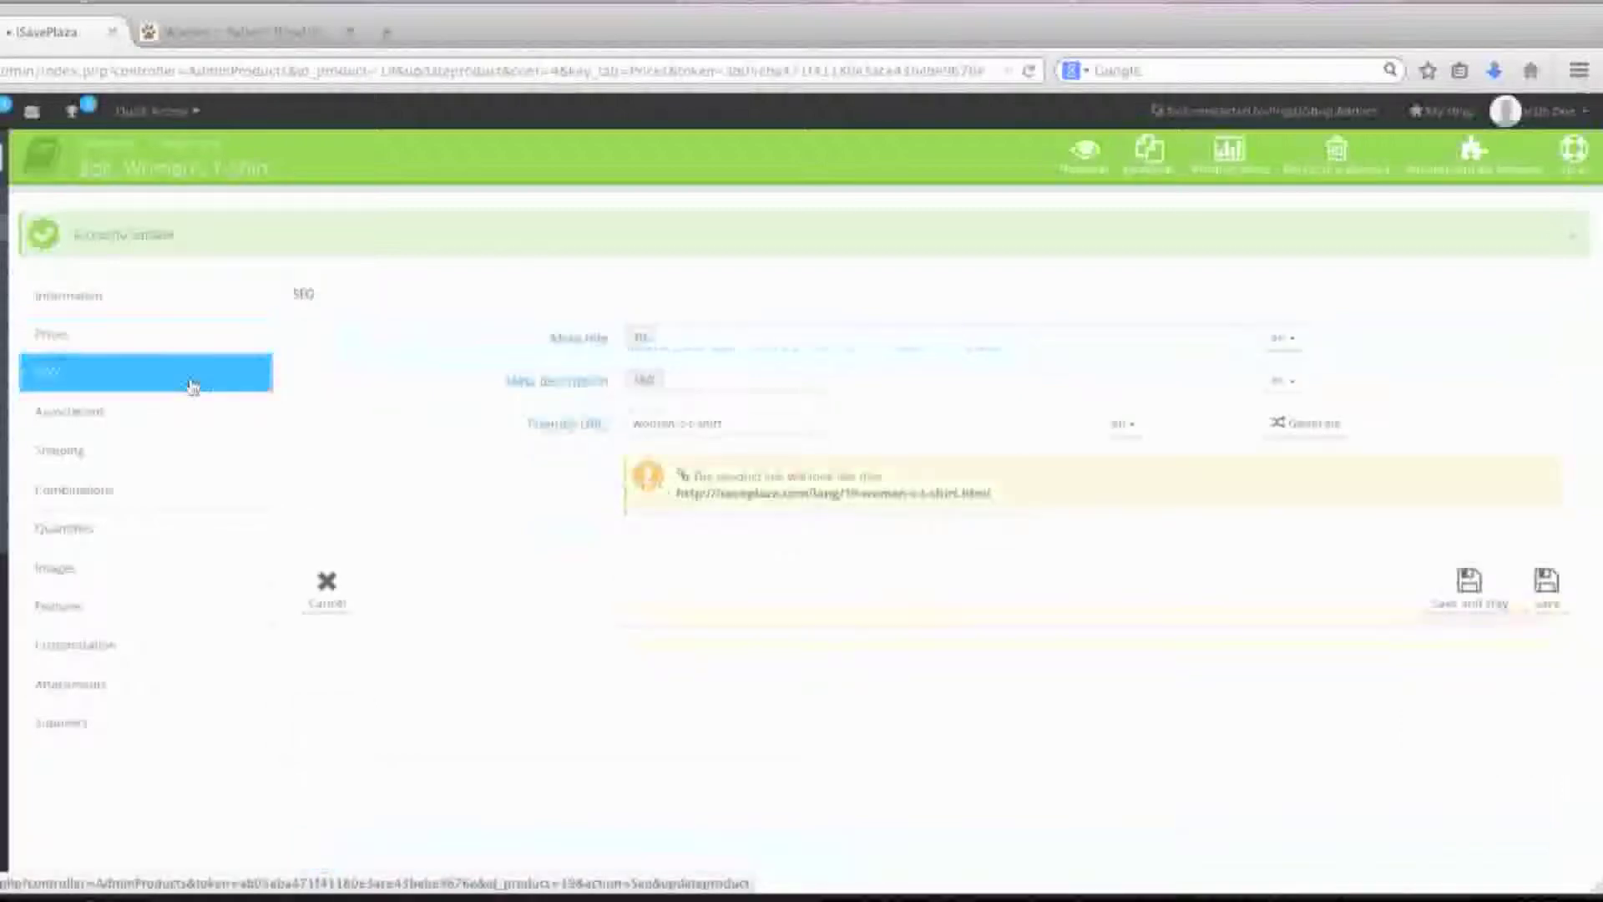
click(724, 388)
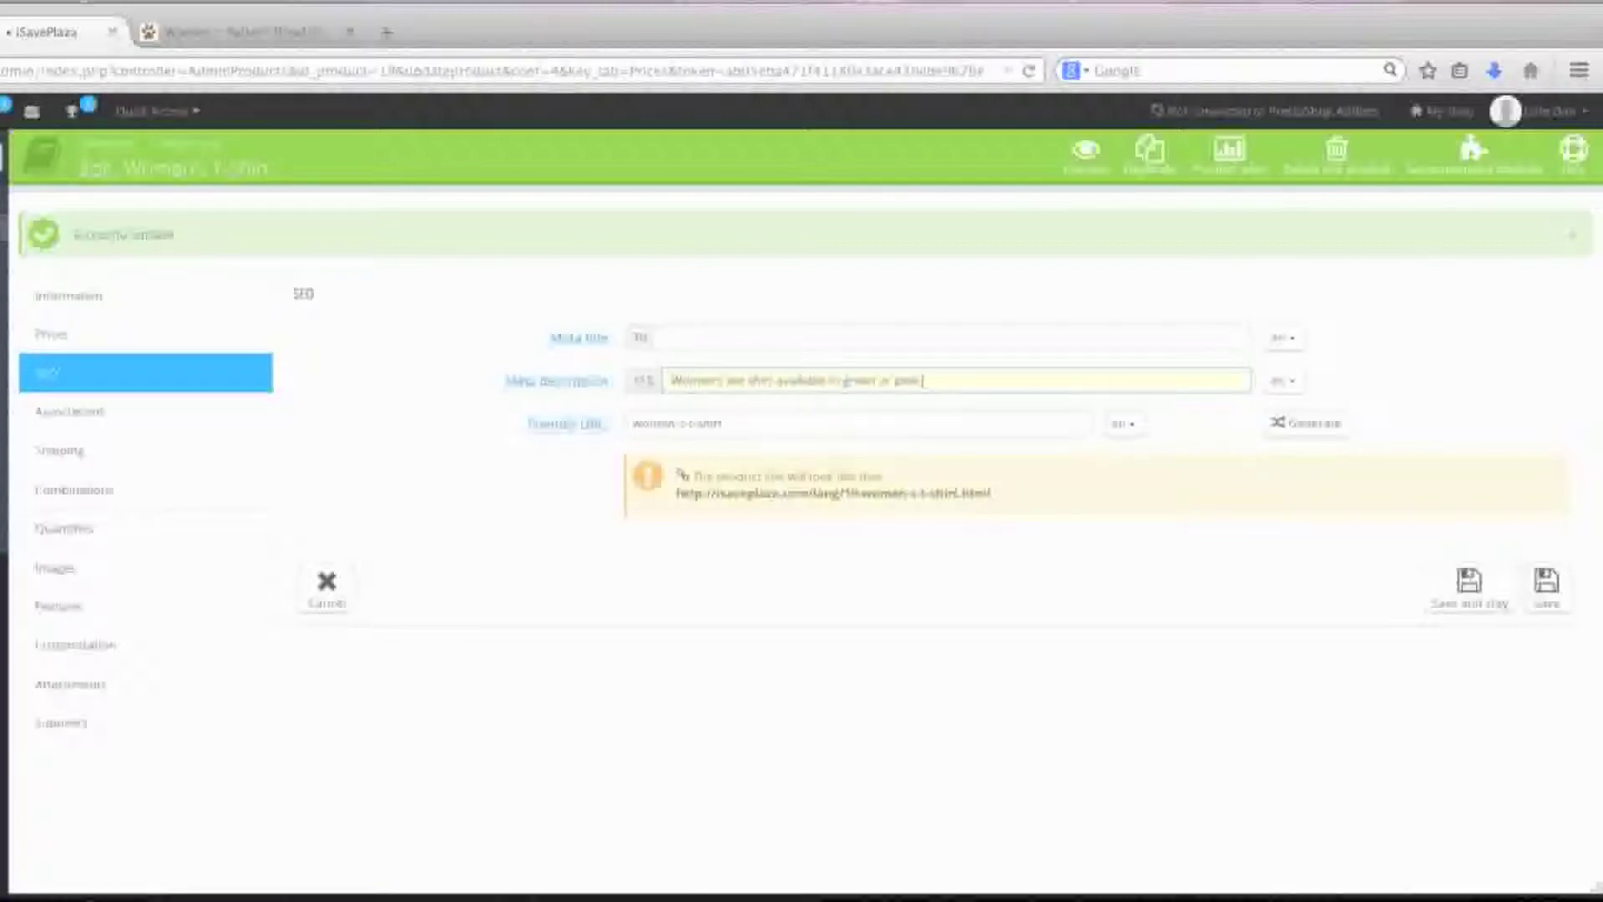
click(1448, 591)
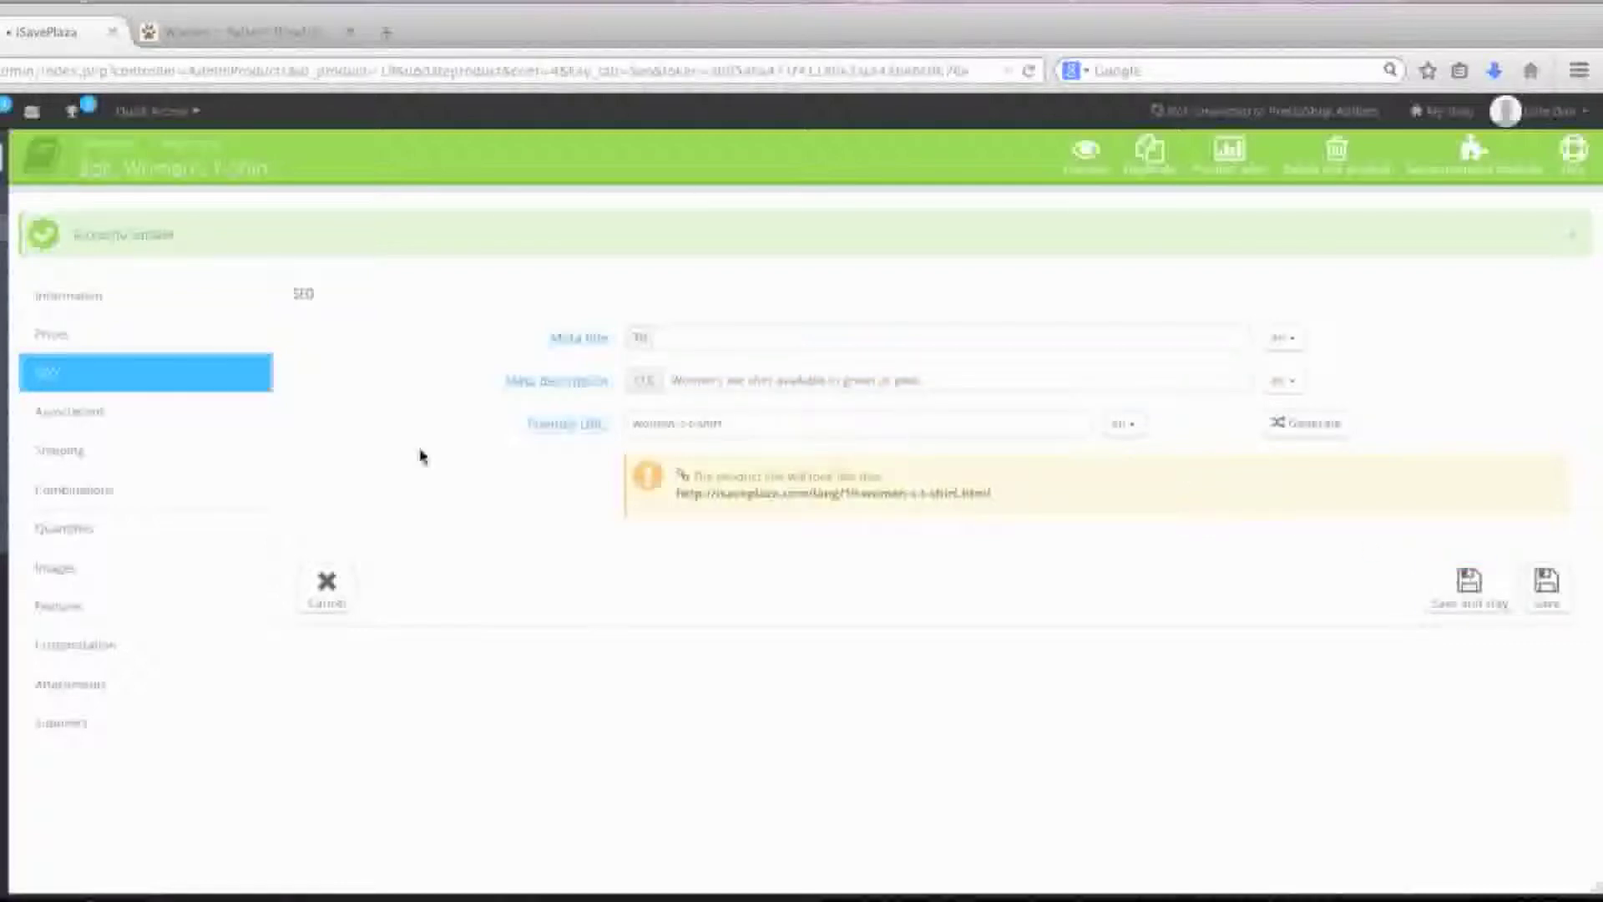
Expand the product's category associations and add it to the Women, Tops and T-shirts categories.
click(207, 410)
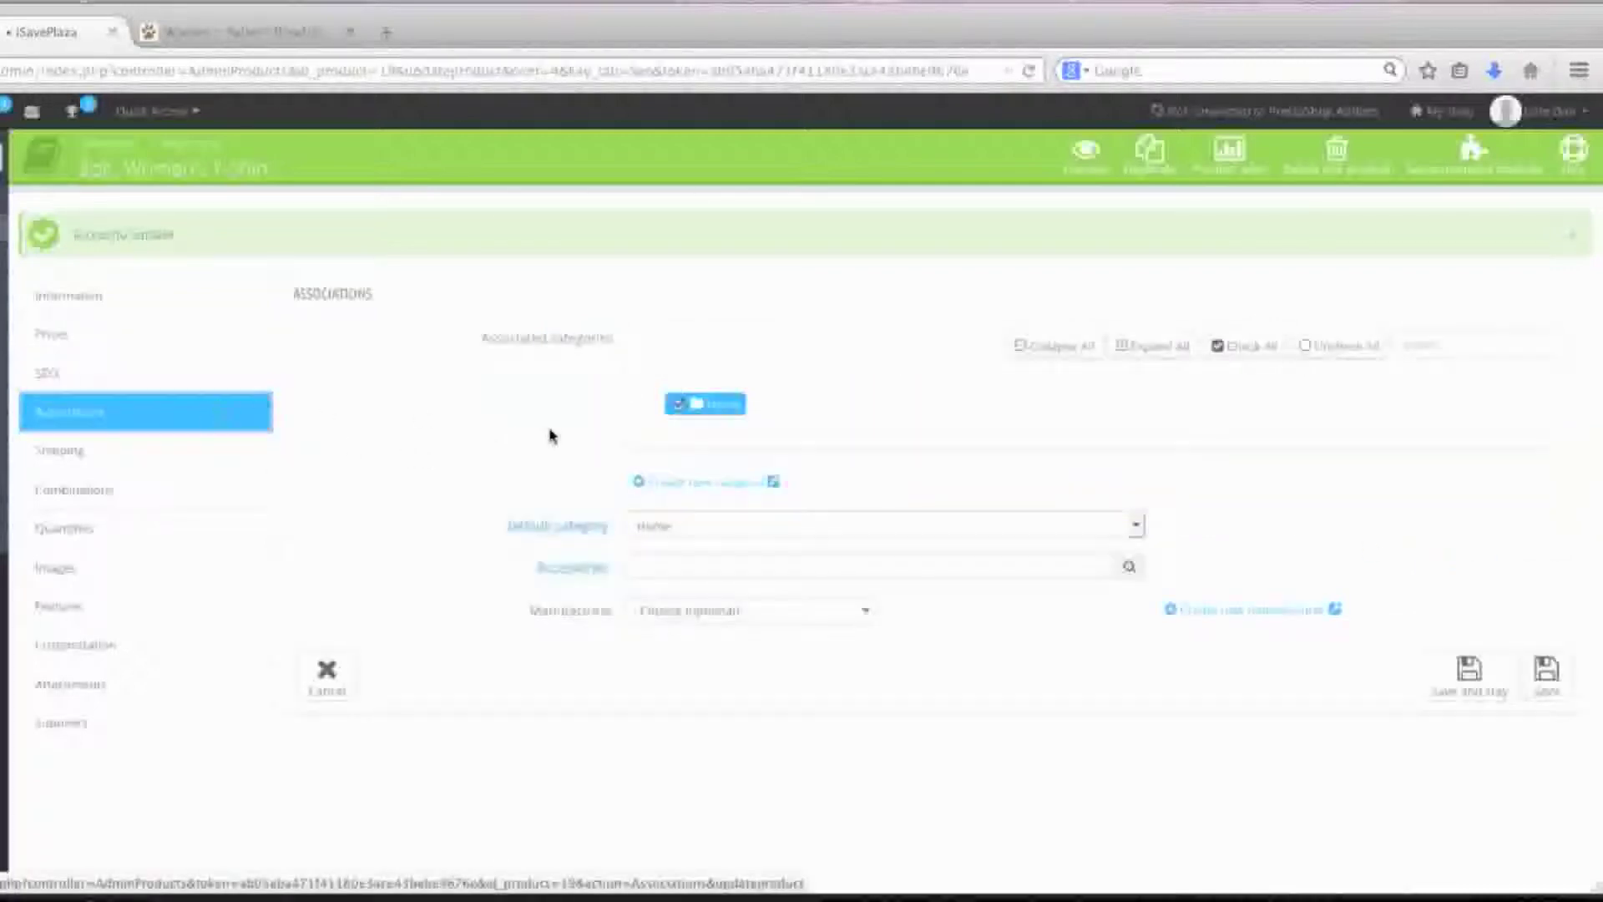
click(1150, 348)
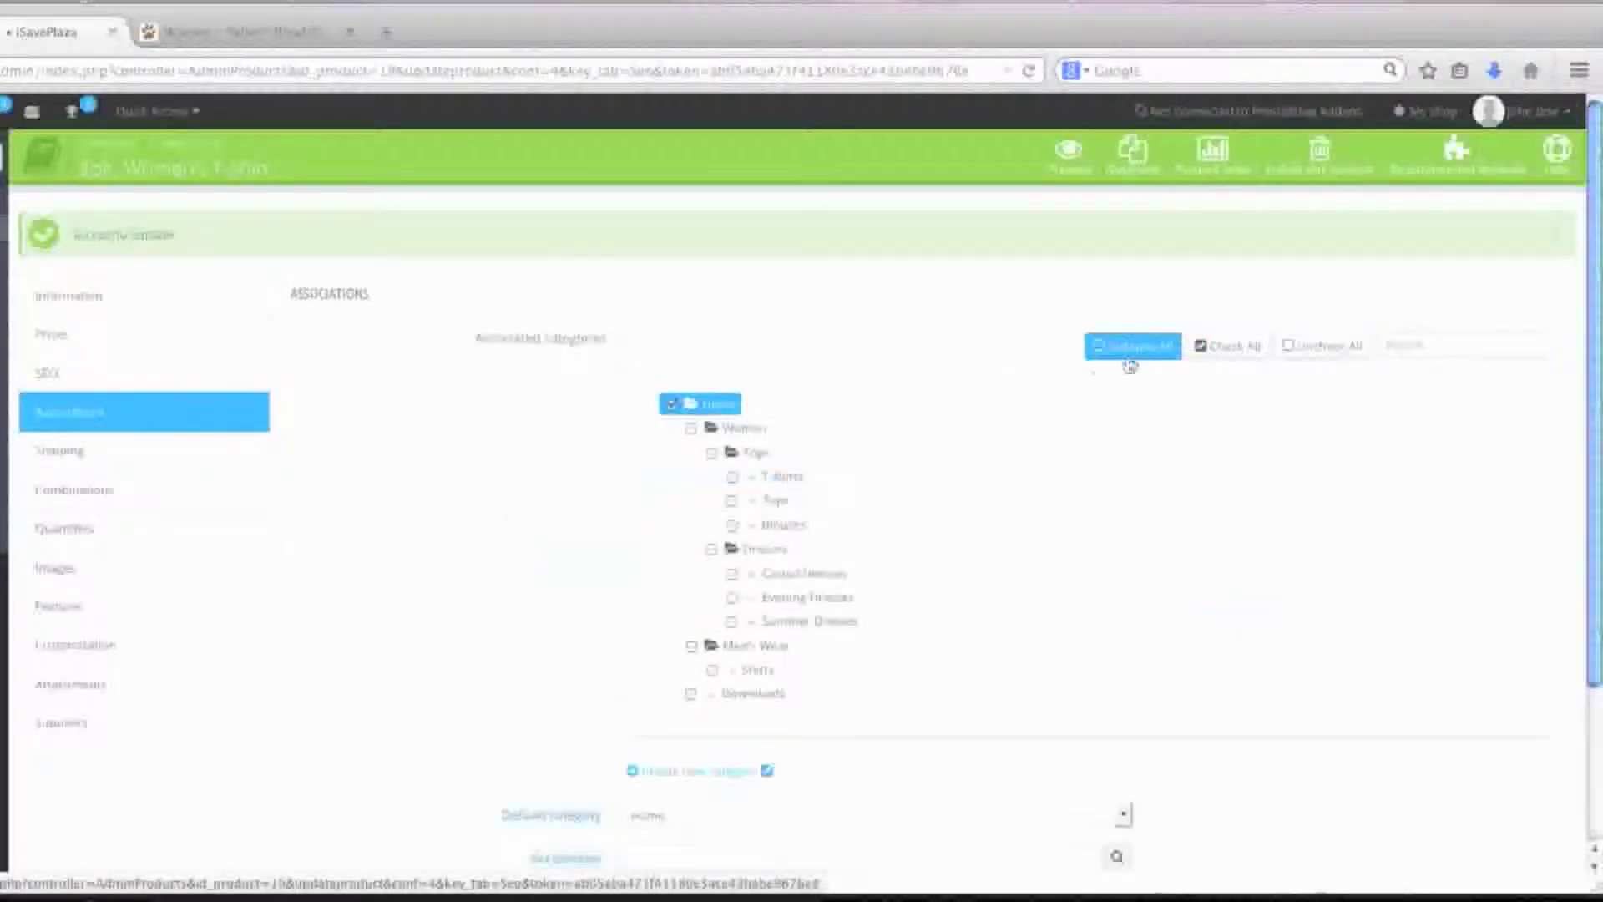
click(712, 454)
click(690, 429)
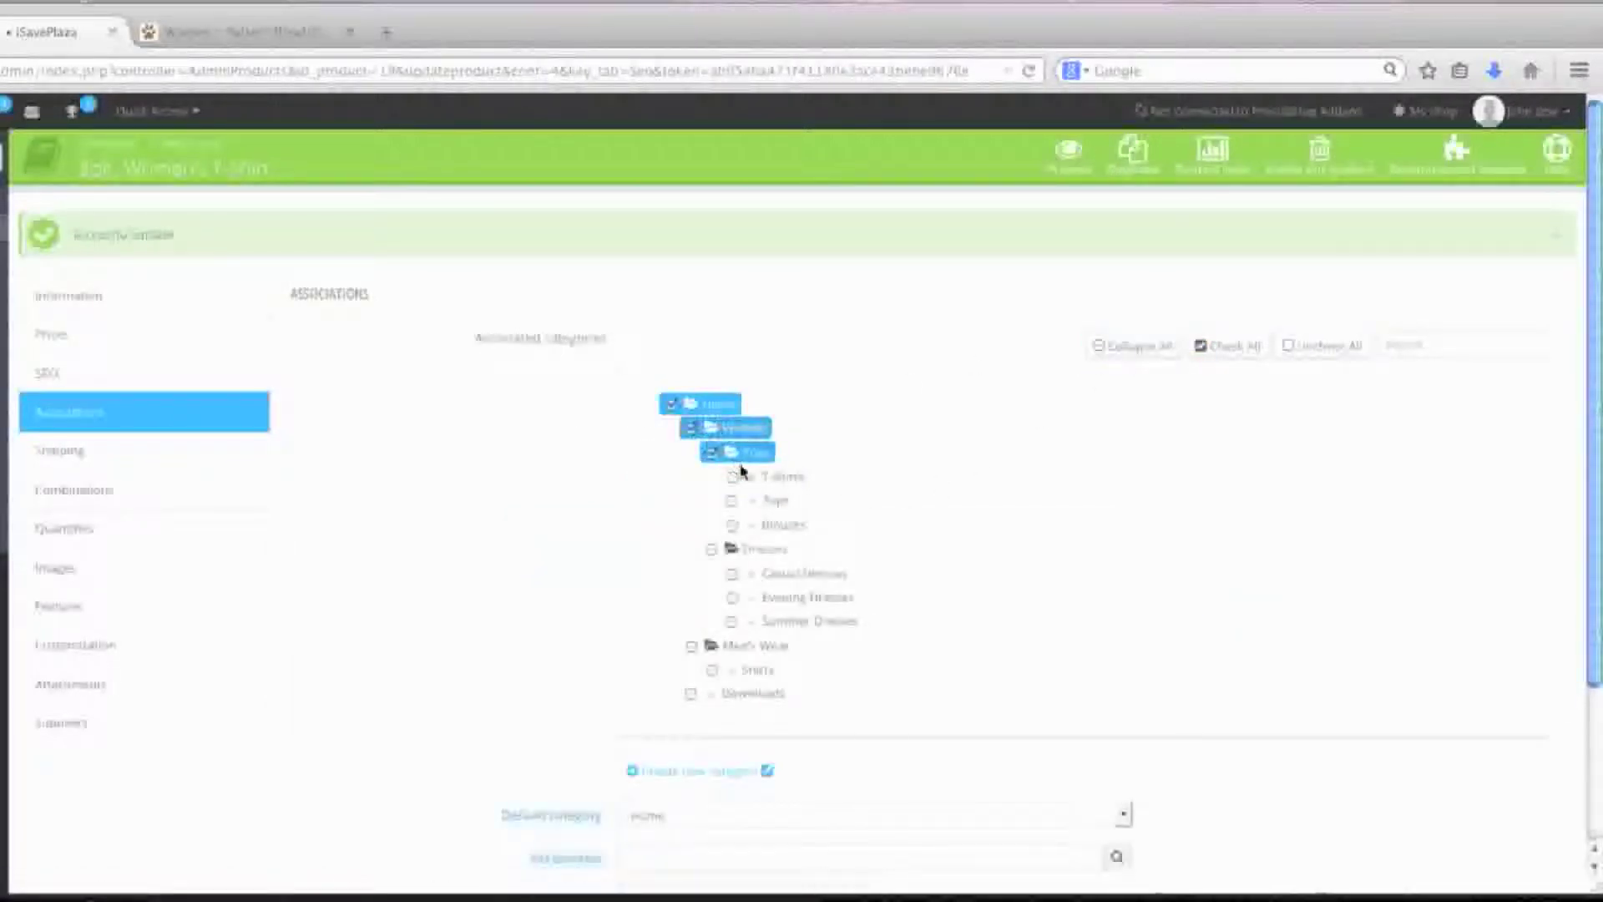
click(732, 477)
Make T-shirts the product's default category and save the associations while staying in the editor.
scroll(1184, 563, down, 3)
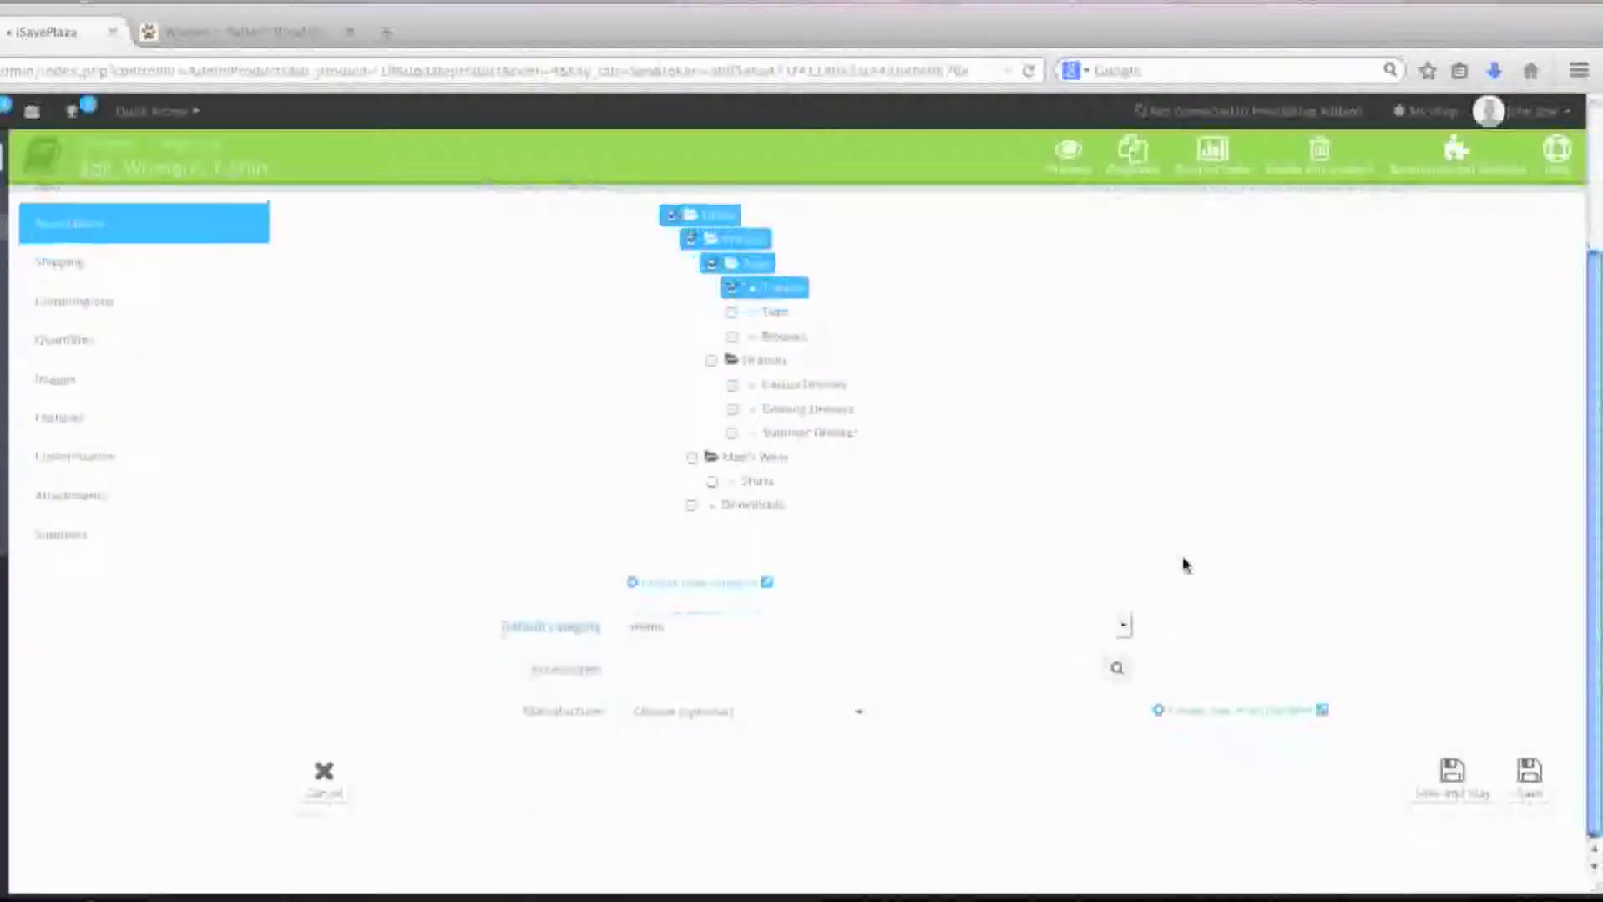
click(1044, 624)
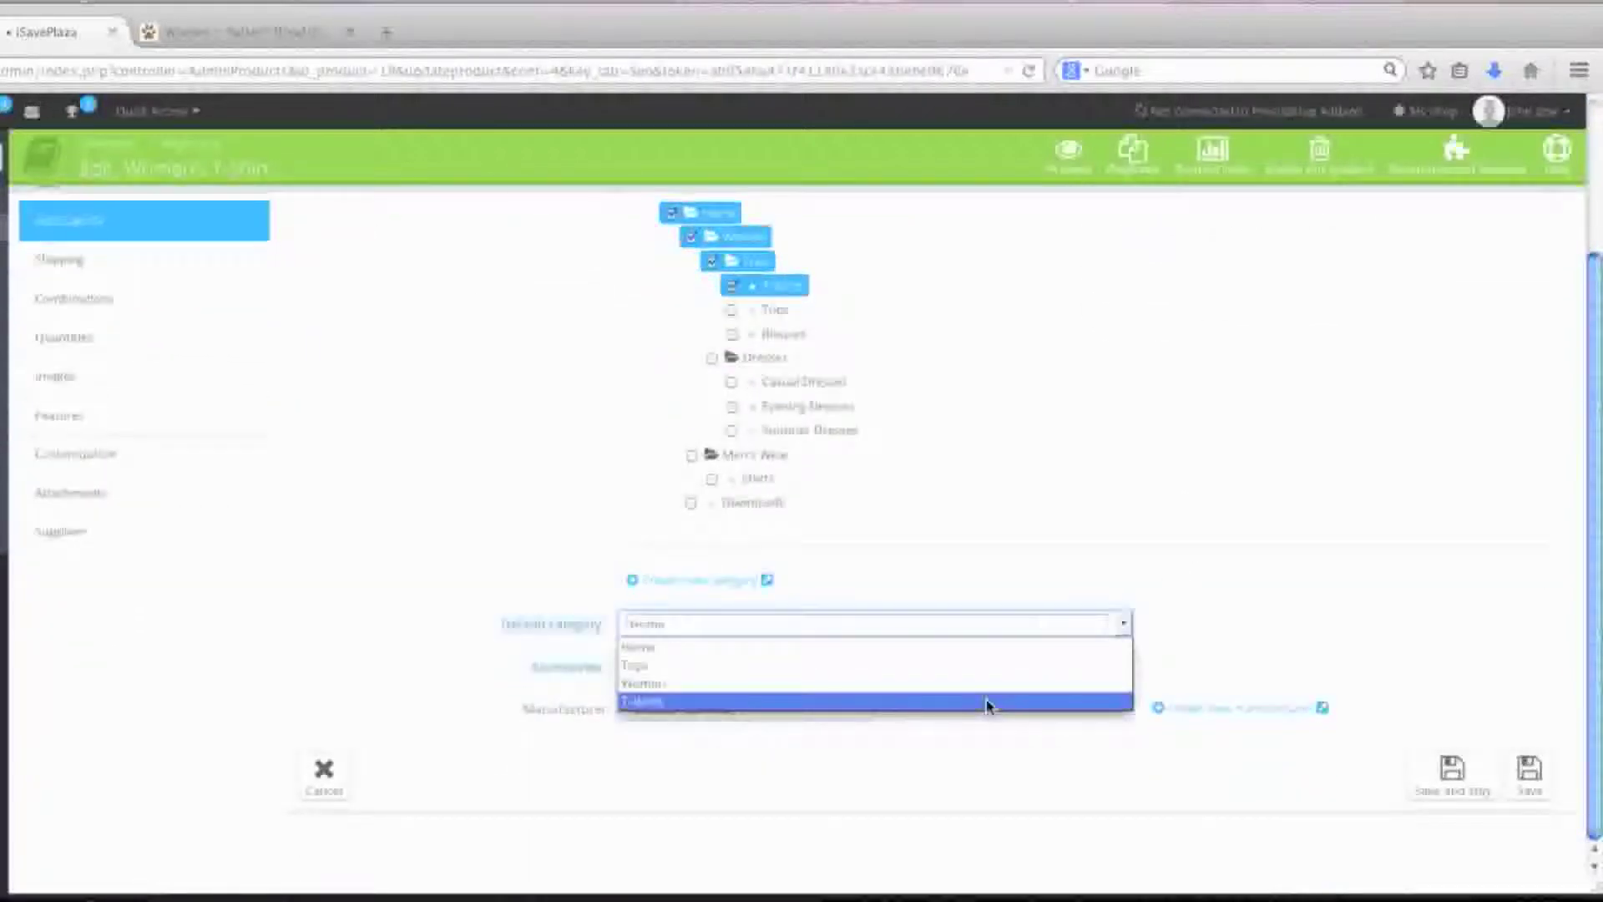
click(987, 701)
click(1421, 791)
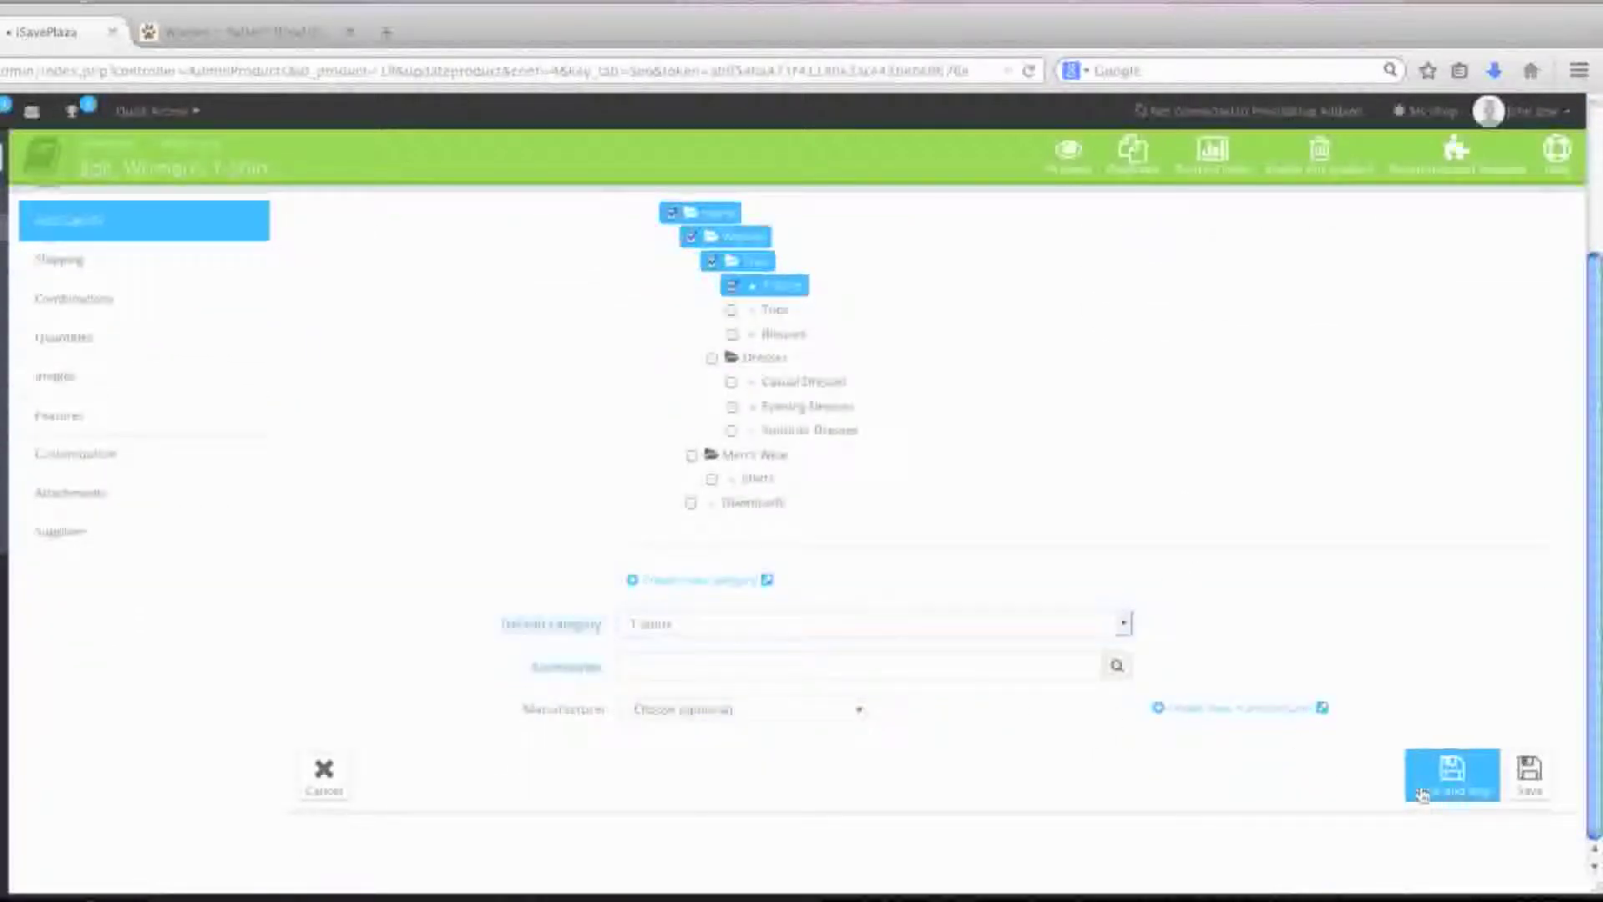
Assign My carrier to the T-shirt in its shipping settings and save while staying in the editor.
click(197, 451)
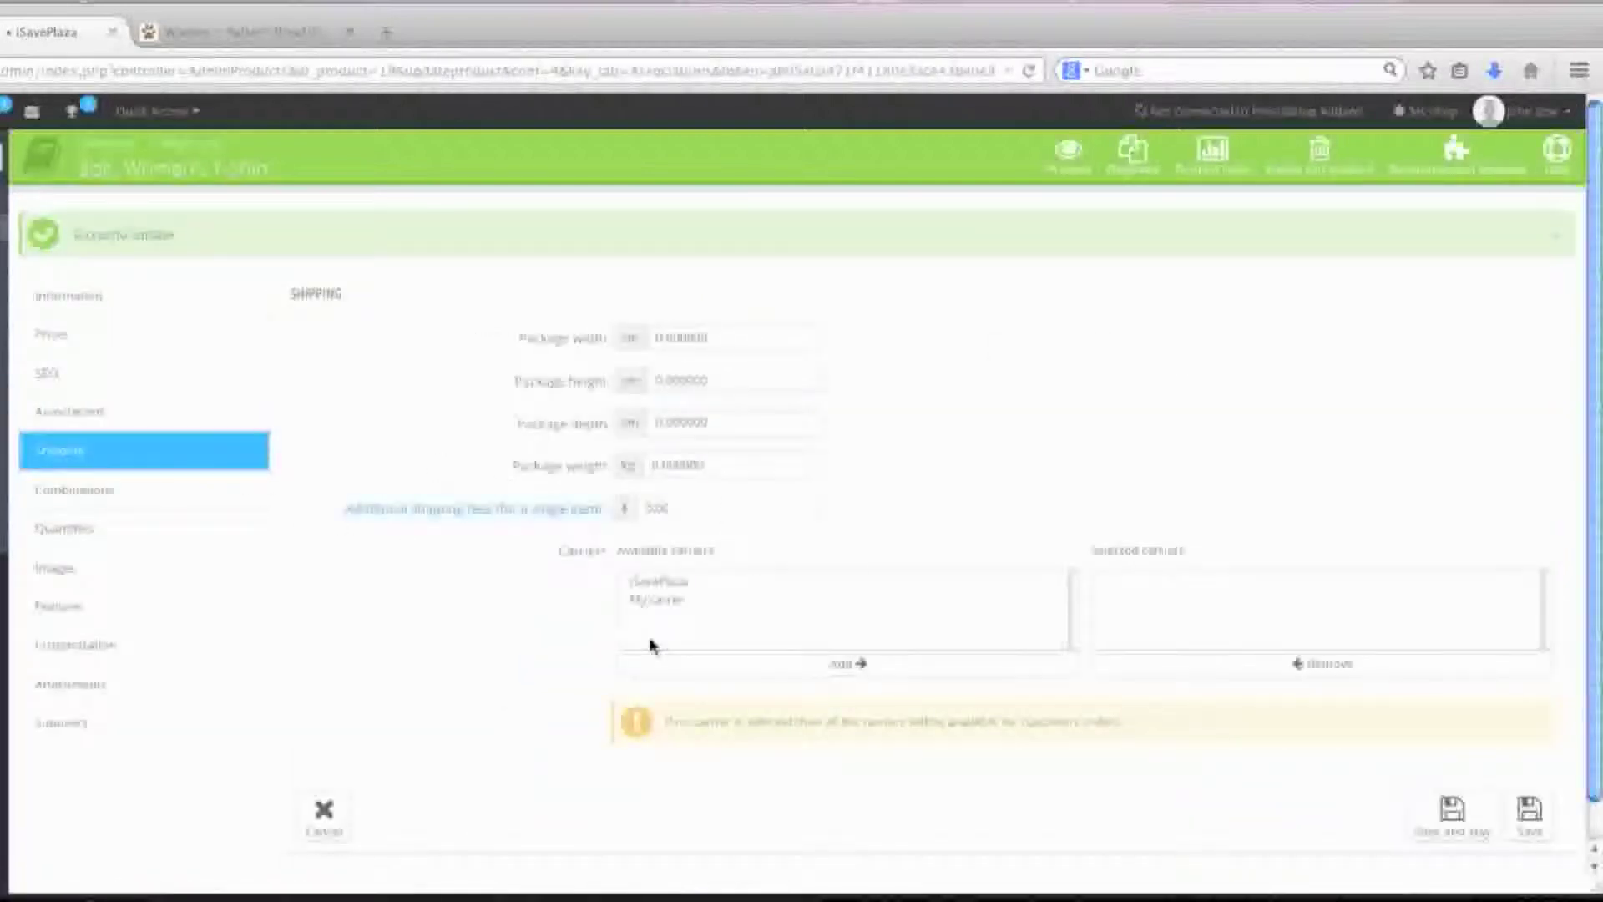
click(665, 601)
click(772, 662)
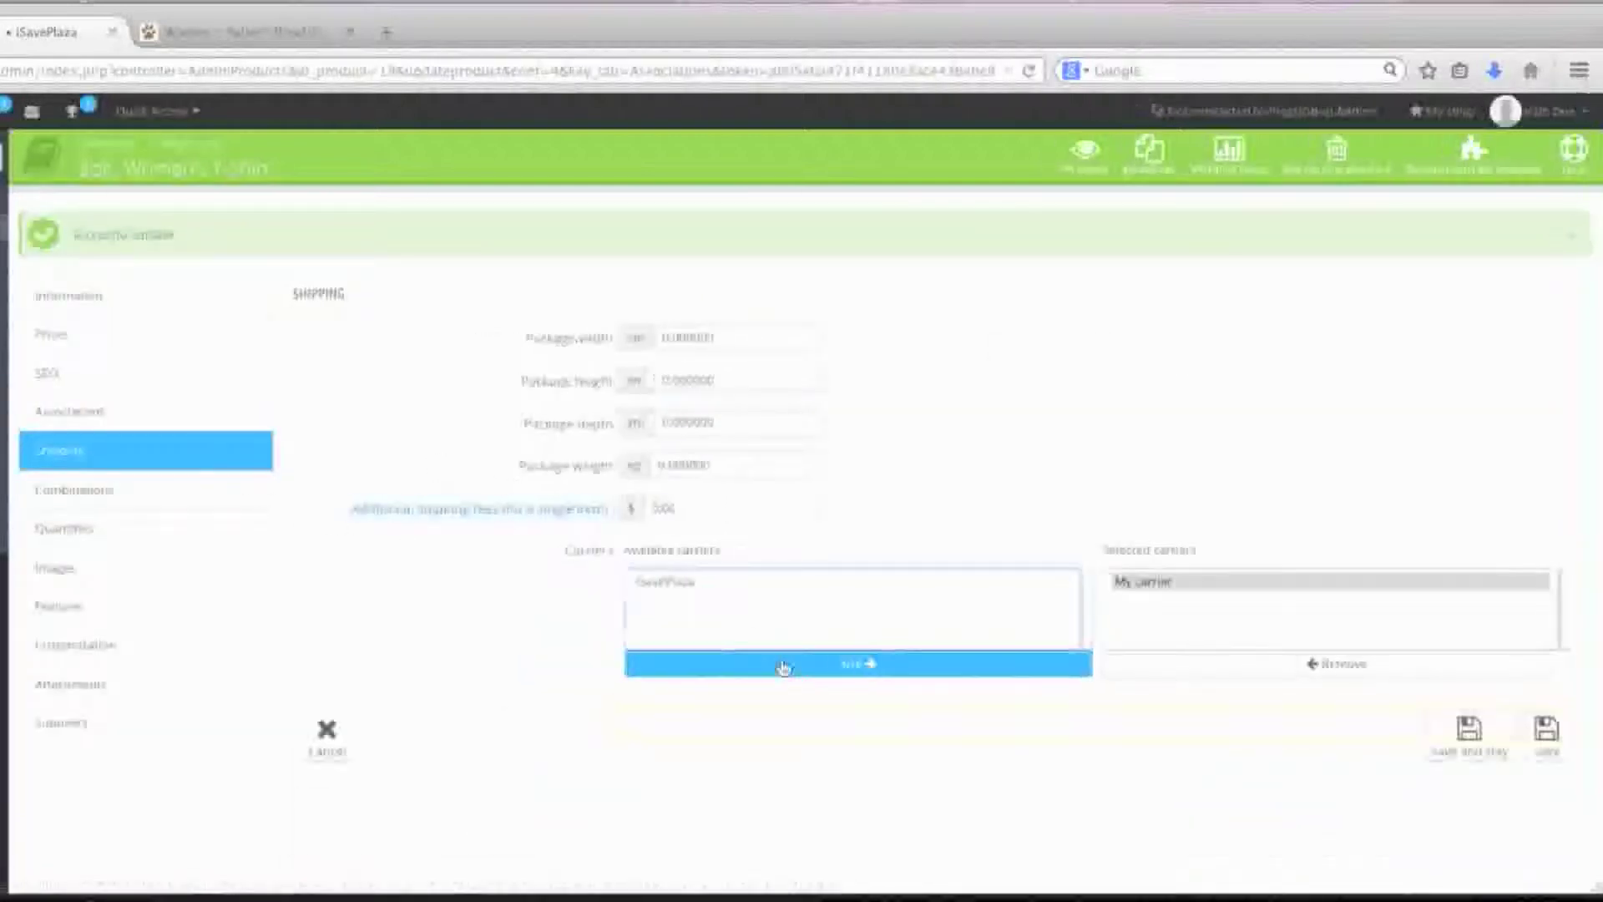
click(1469, 734)
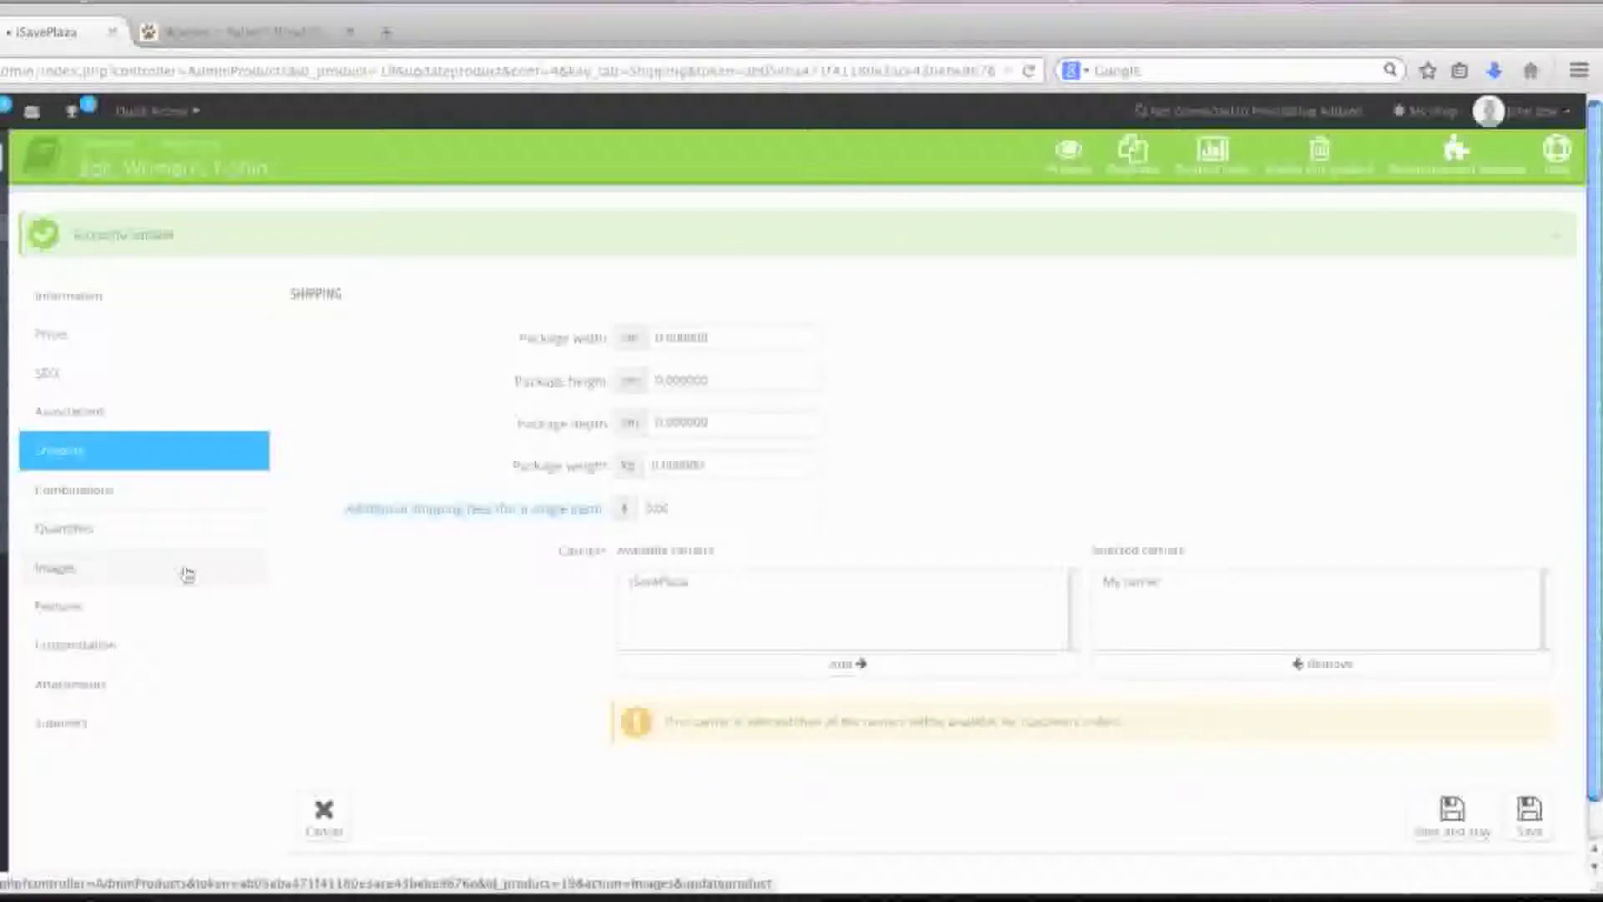
Upload vneck_pink, vneck_green, crew_pink and crew_green as product images and save while staying in the editor.
click(187, 573)
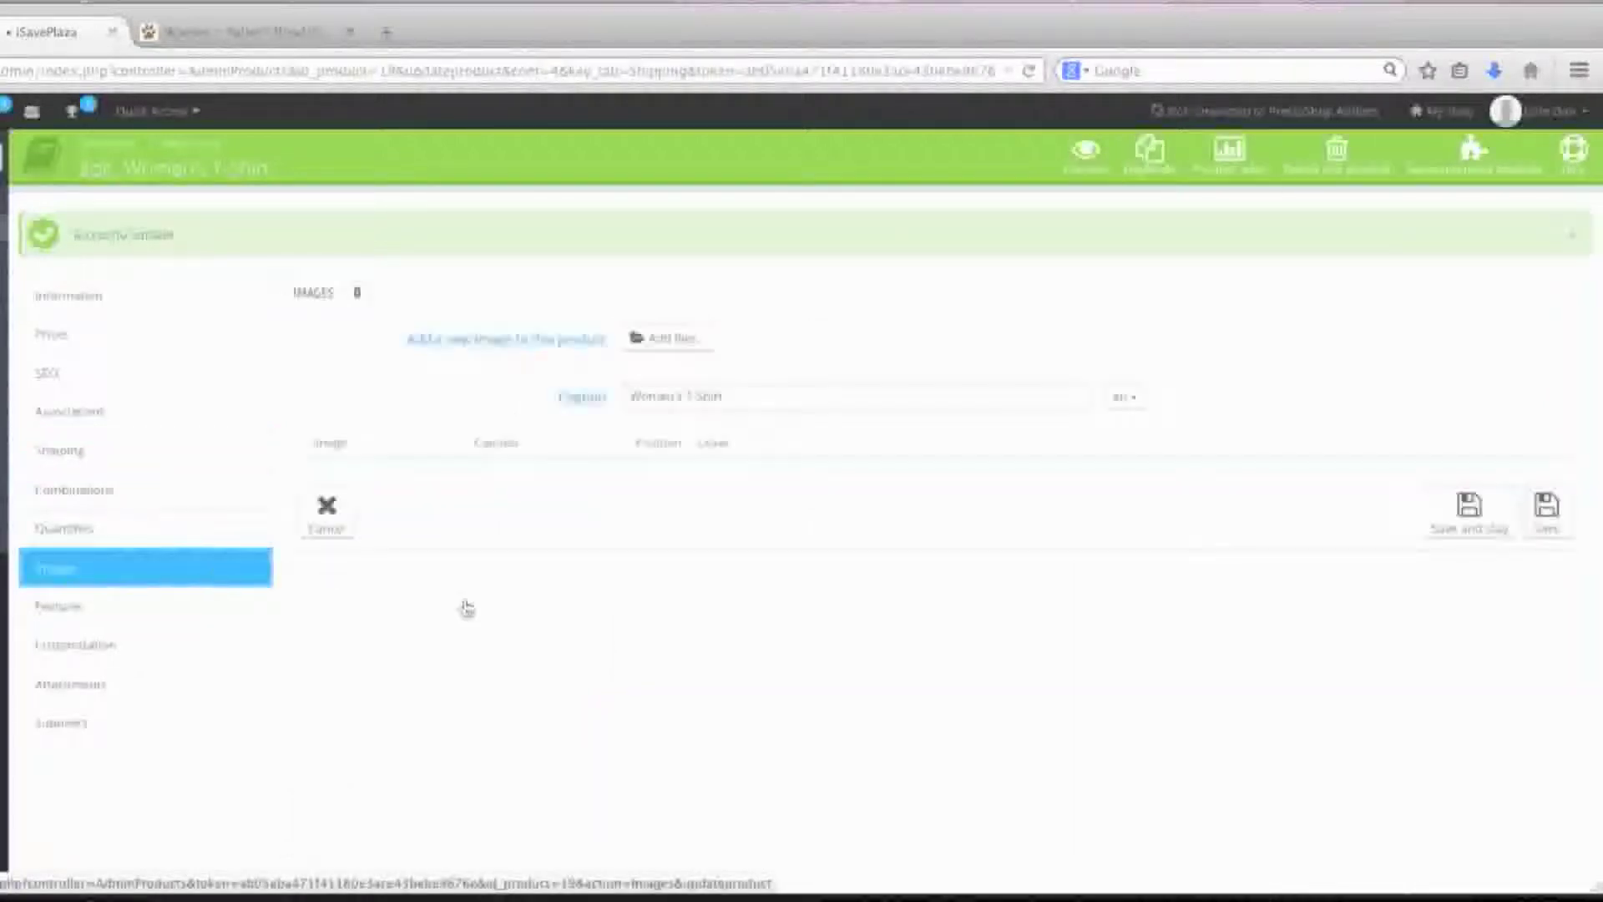
click(665, 339)
double_click(633, 454)
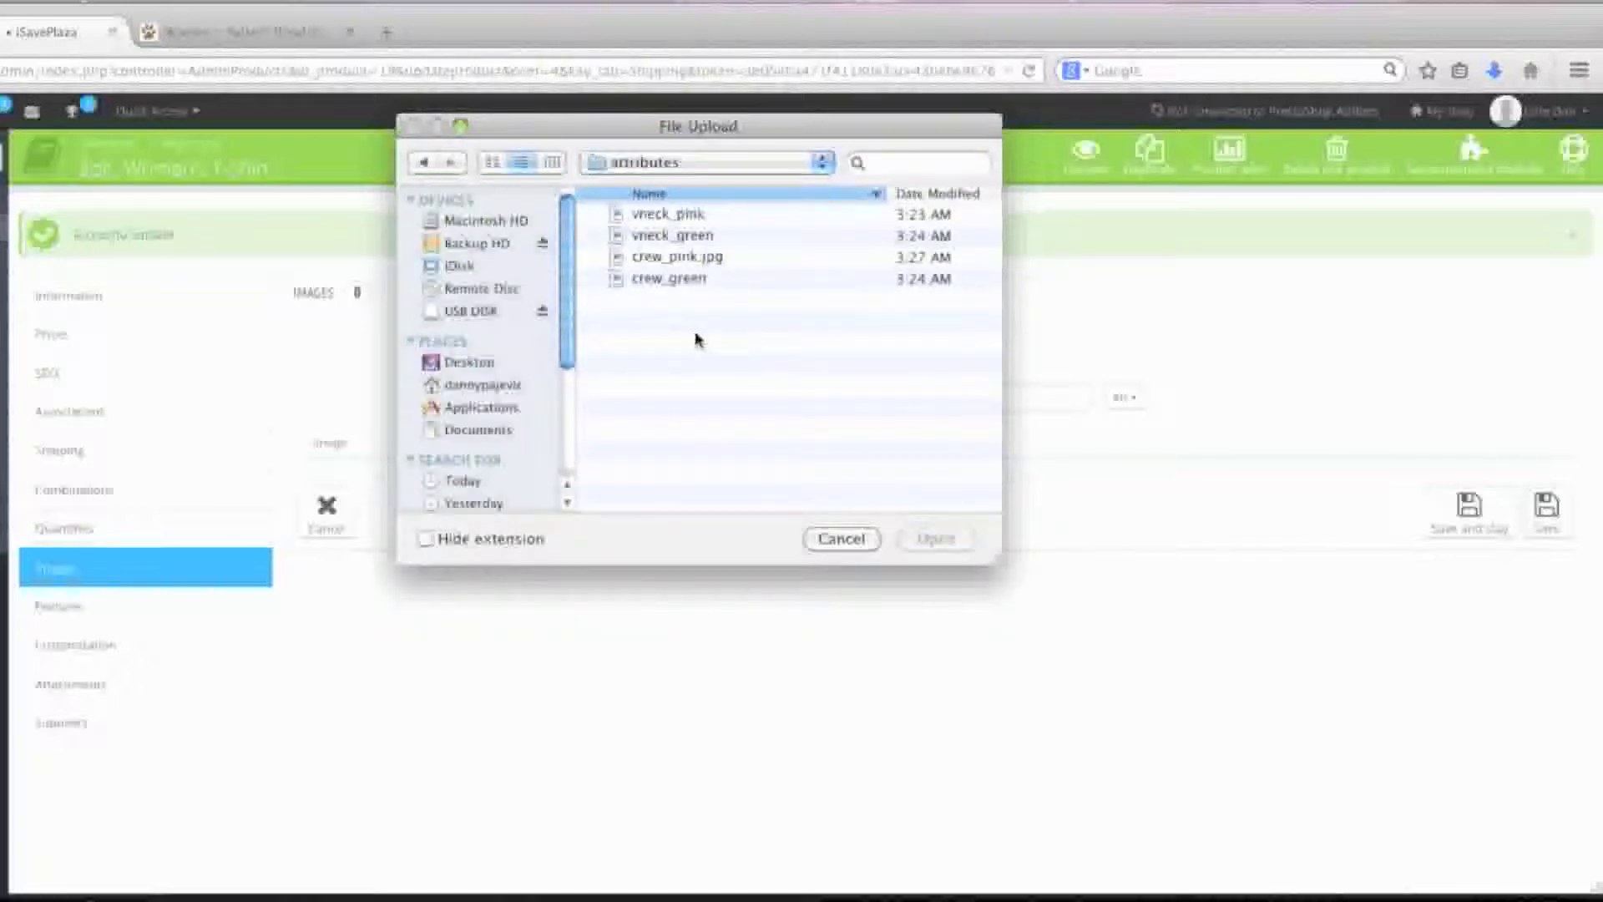
drag(683, 219, 685, 284)
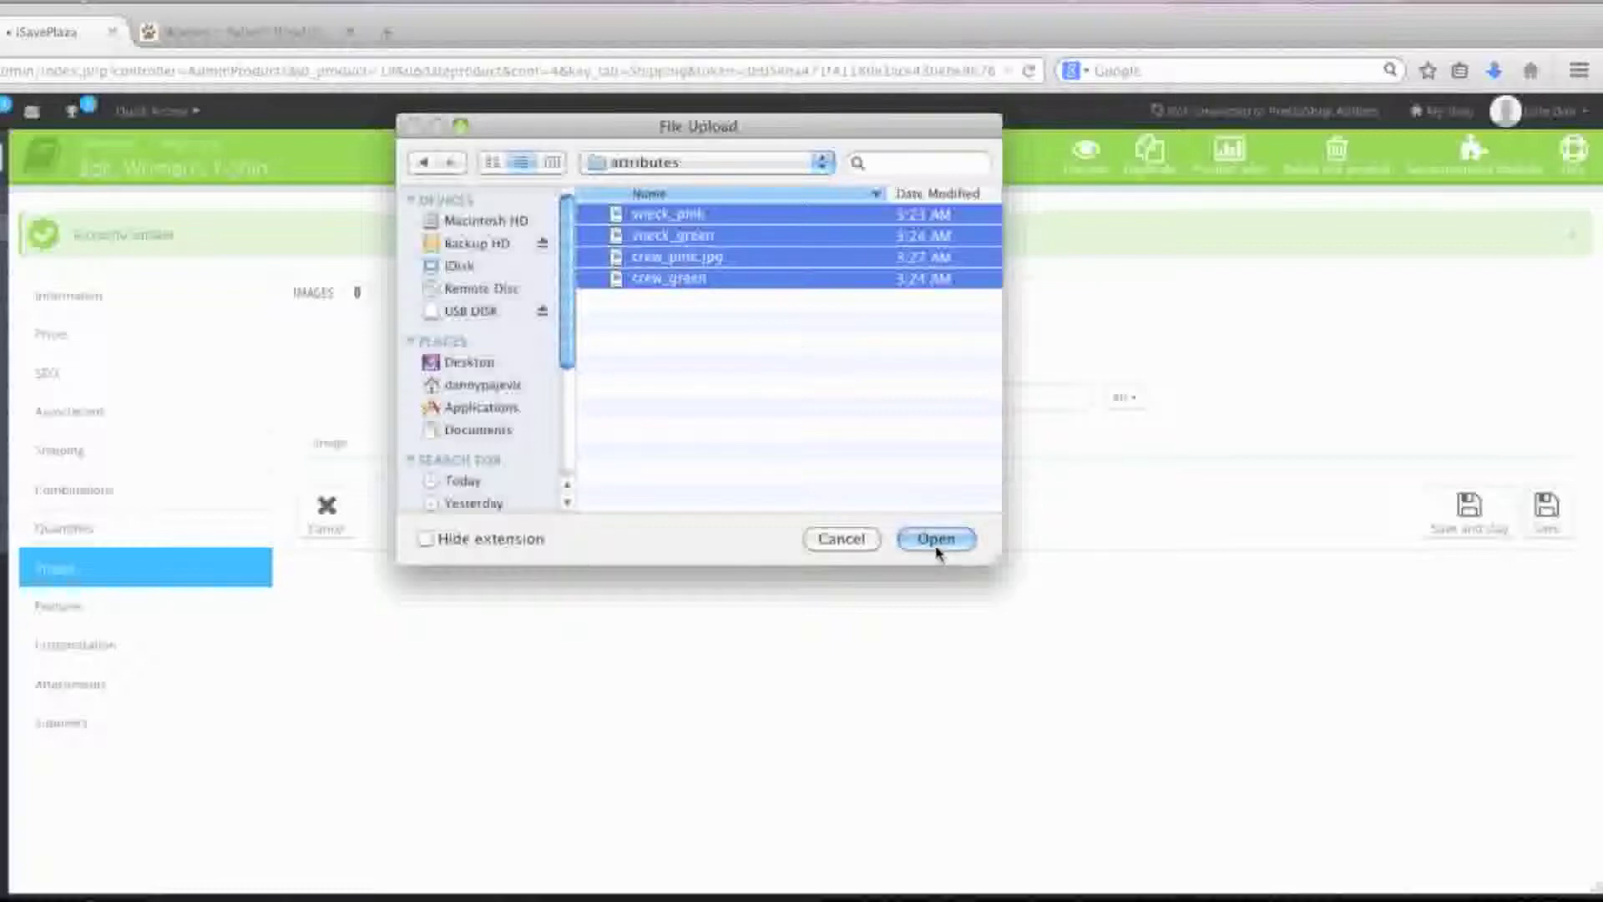
click(935, 540)
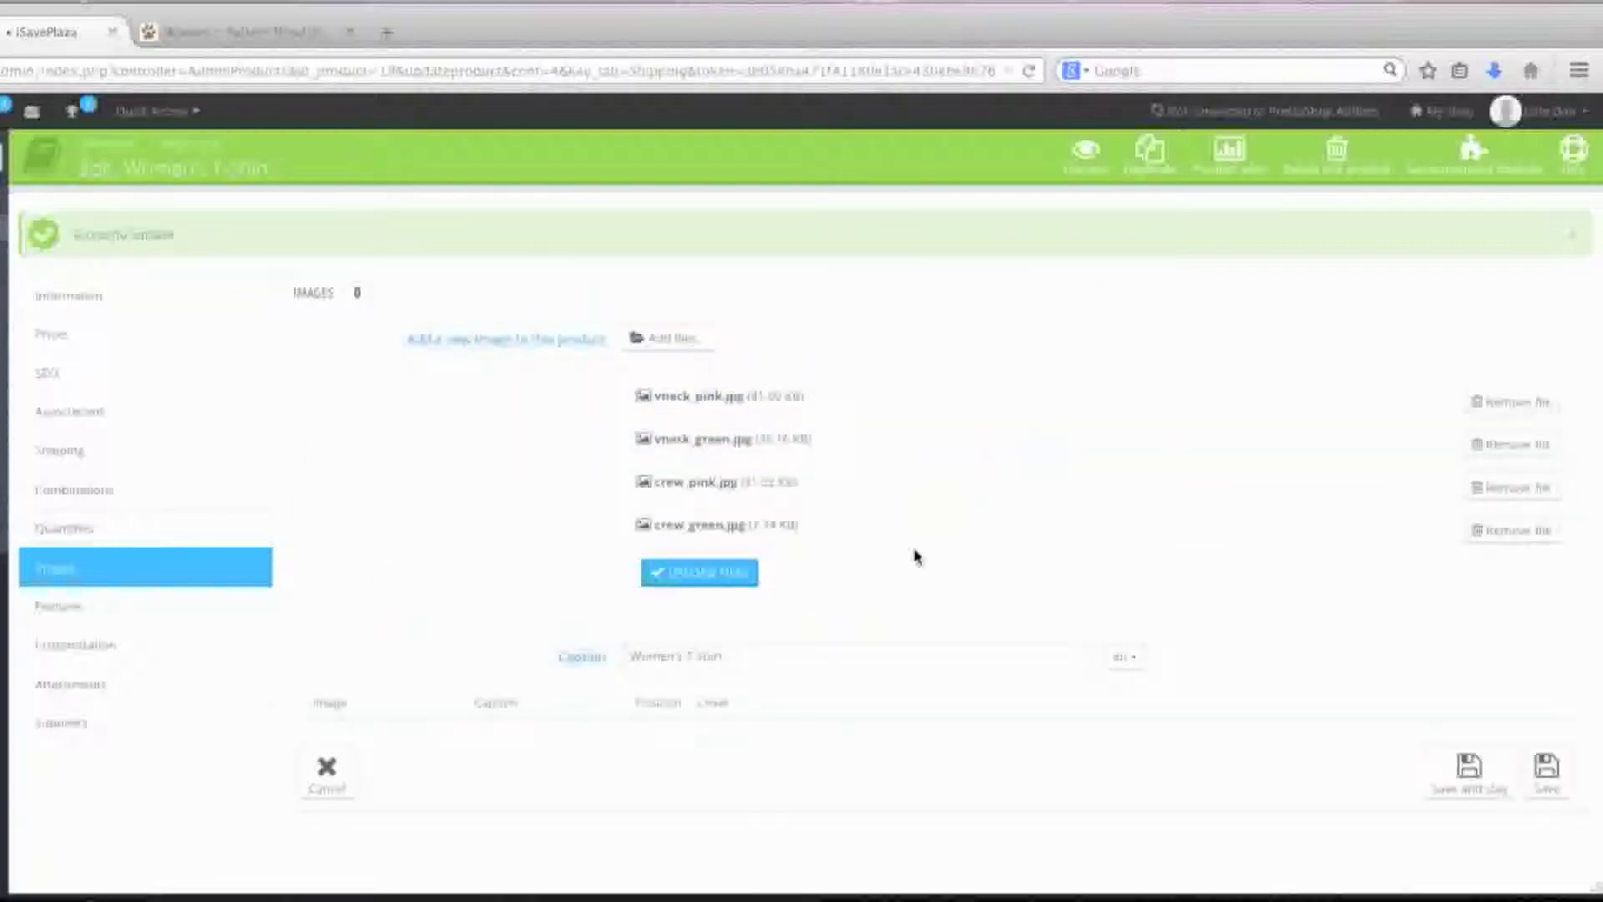
click(738, 576)
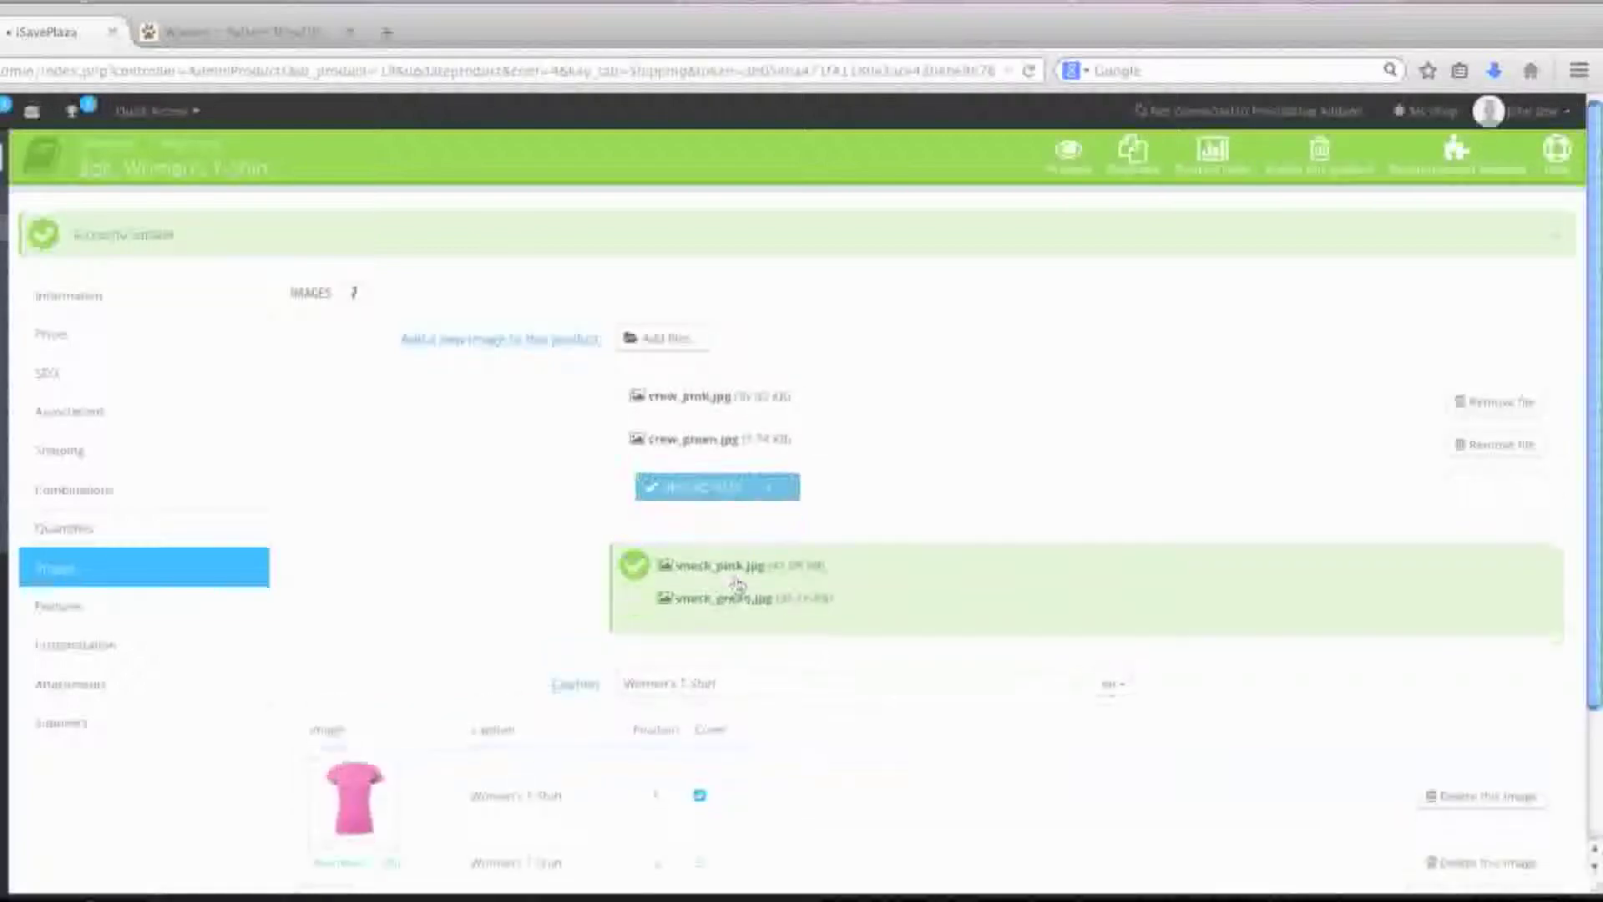
scroll(636, 615, down, 3)
scroll(636, 616, down, 1)
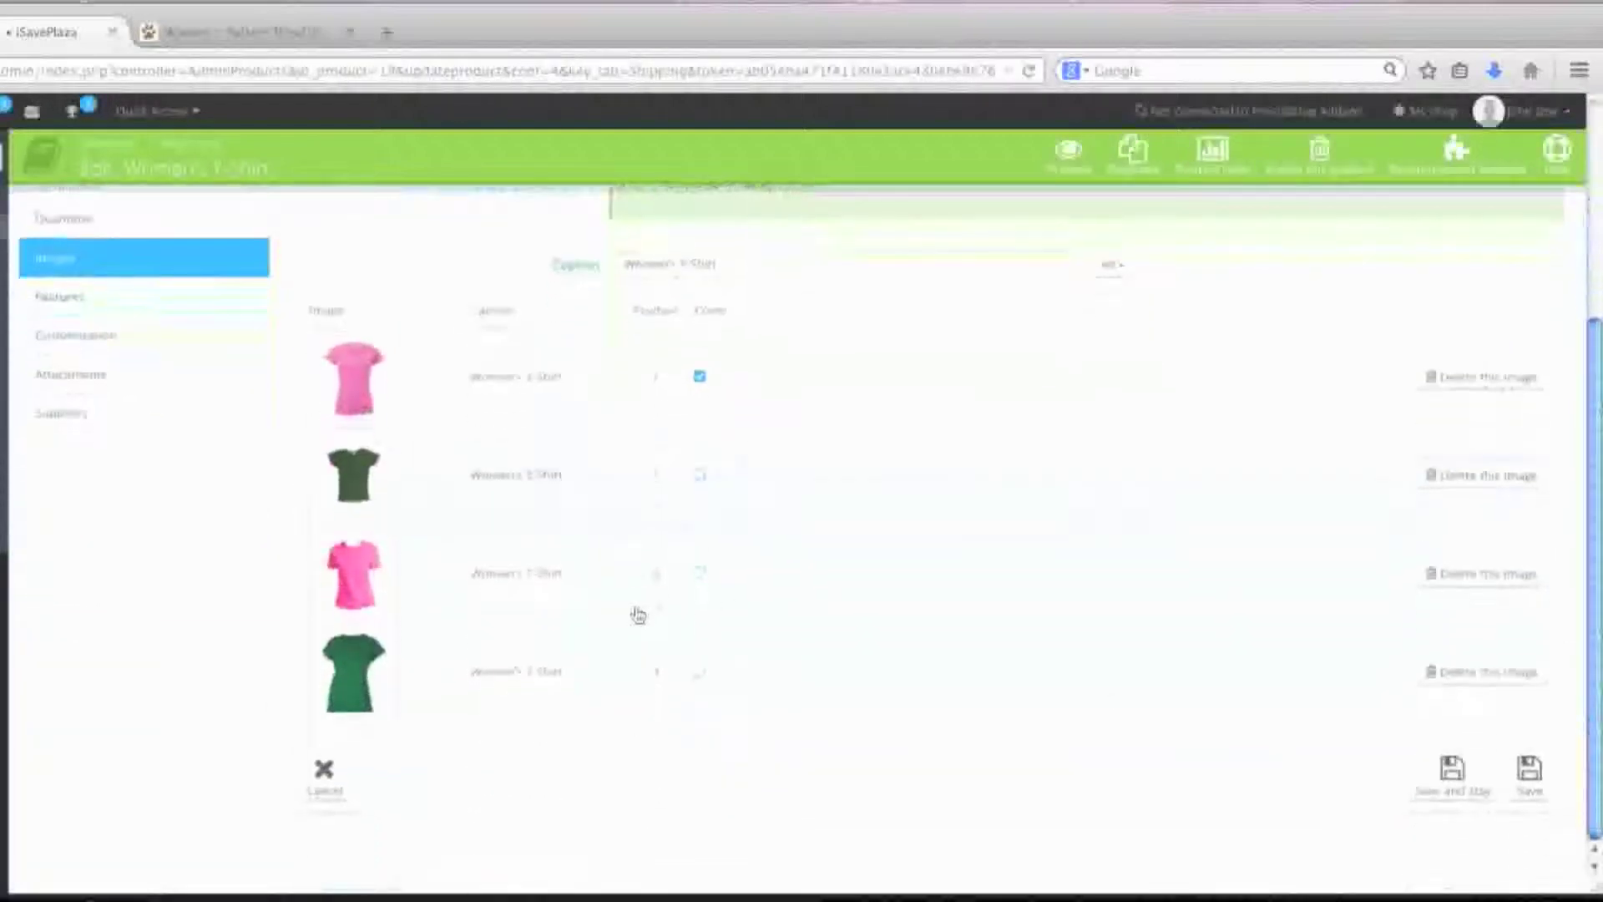
click(1480, 793)
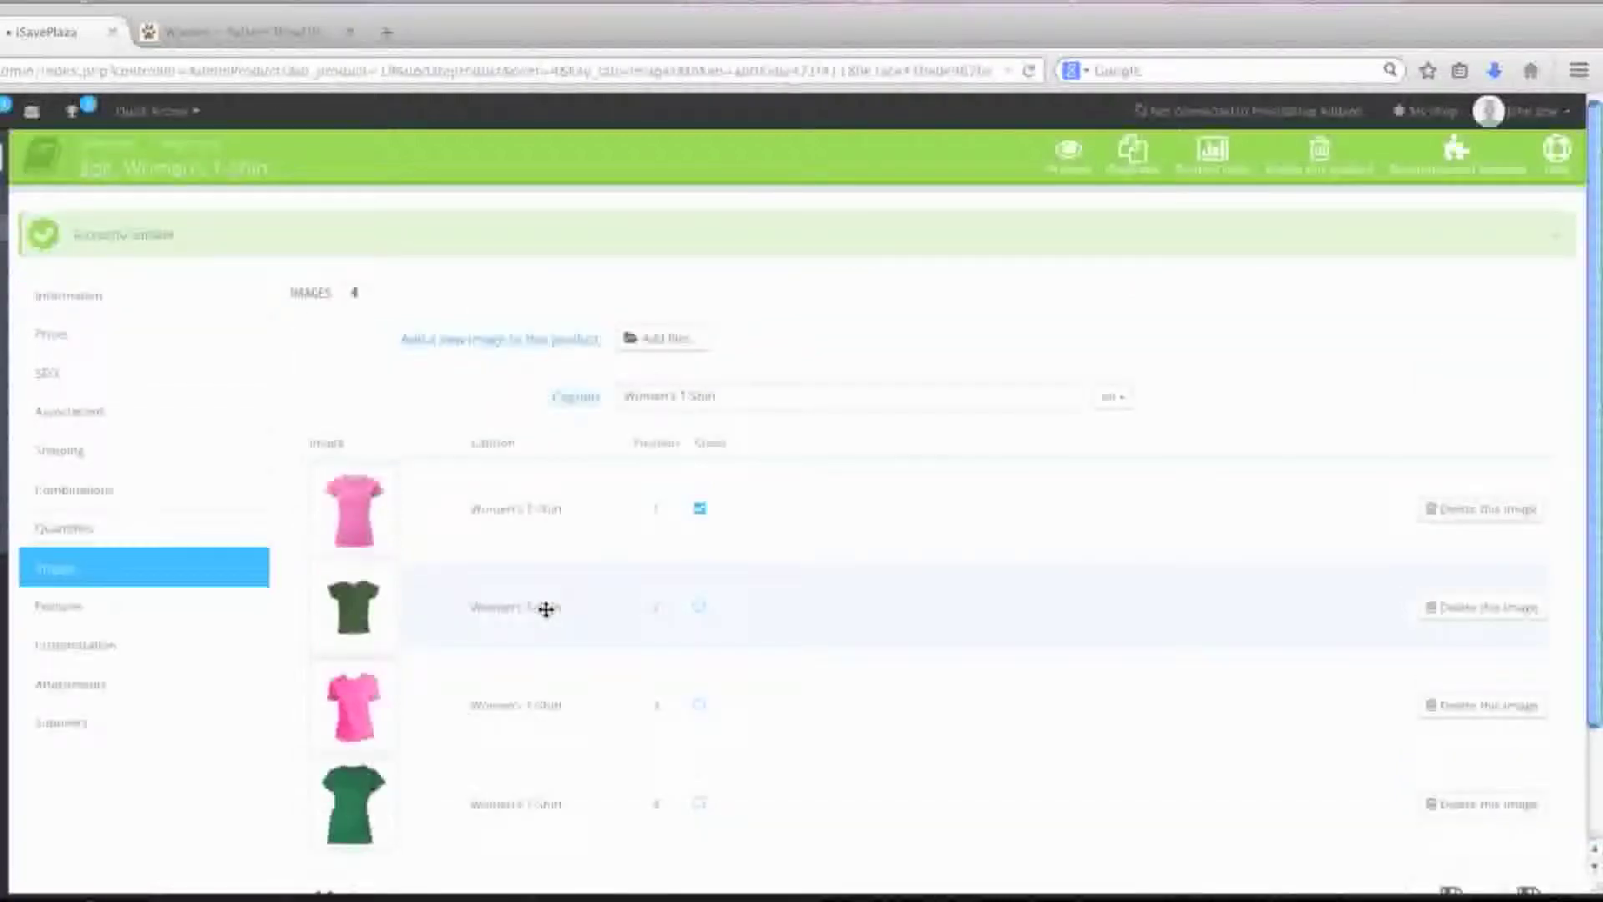
Open the Product Combinations Generator for the T-shirt, proceeding without saving further modifications.
click(186, 490)
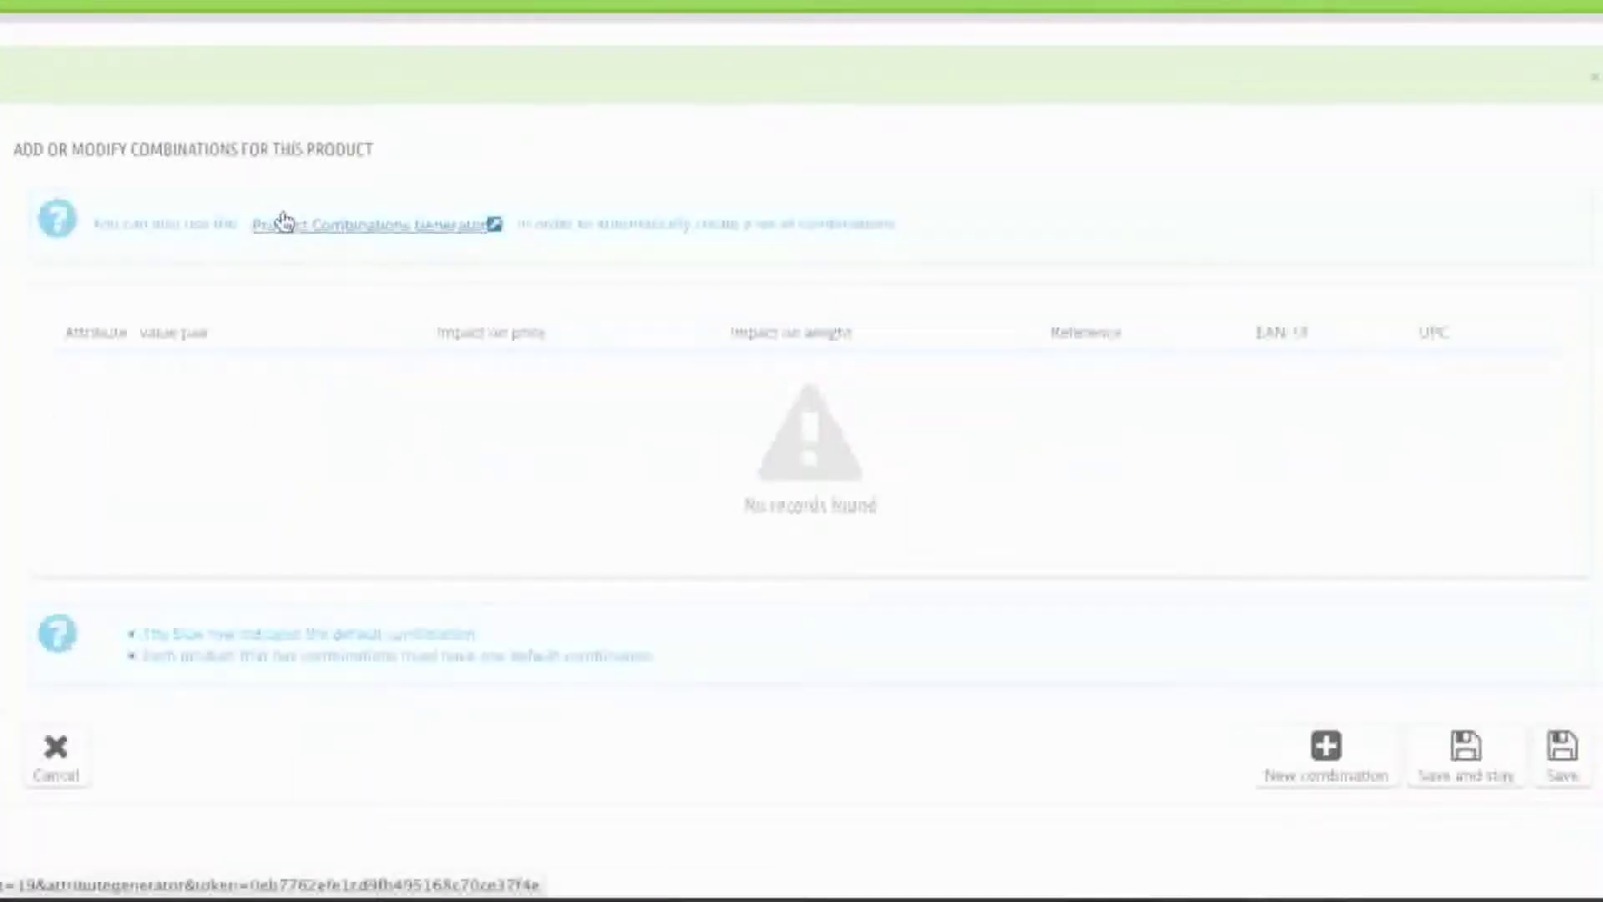
click(337, 228)
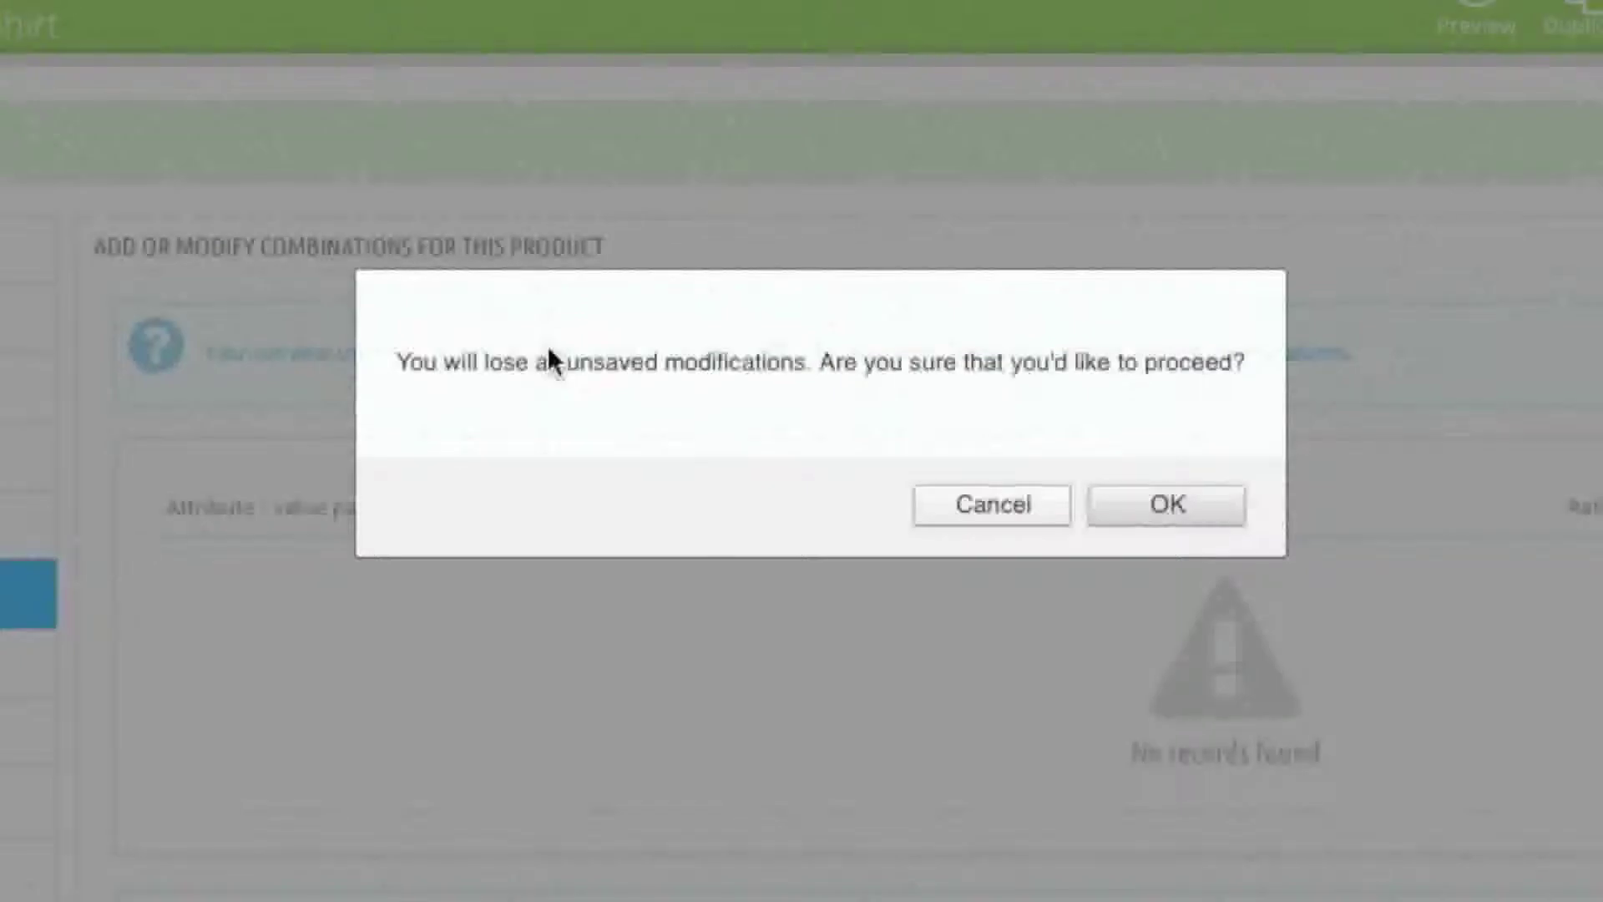
click(1164, 498)
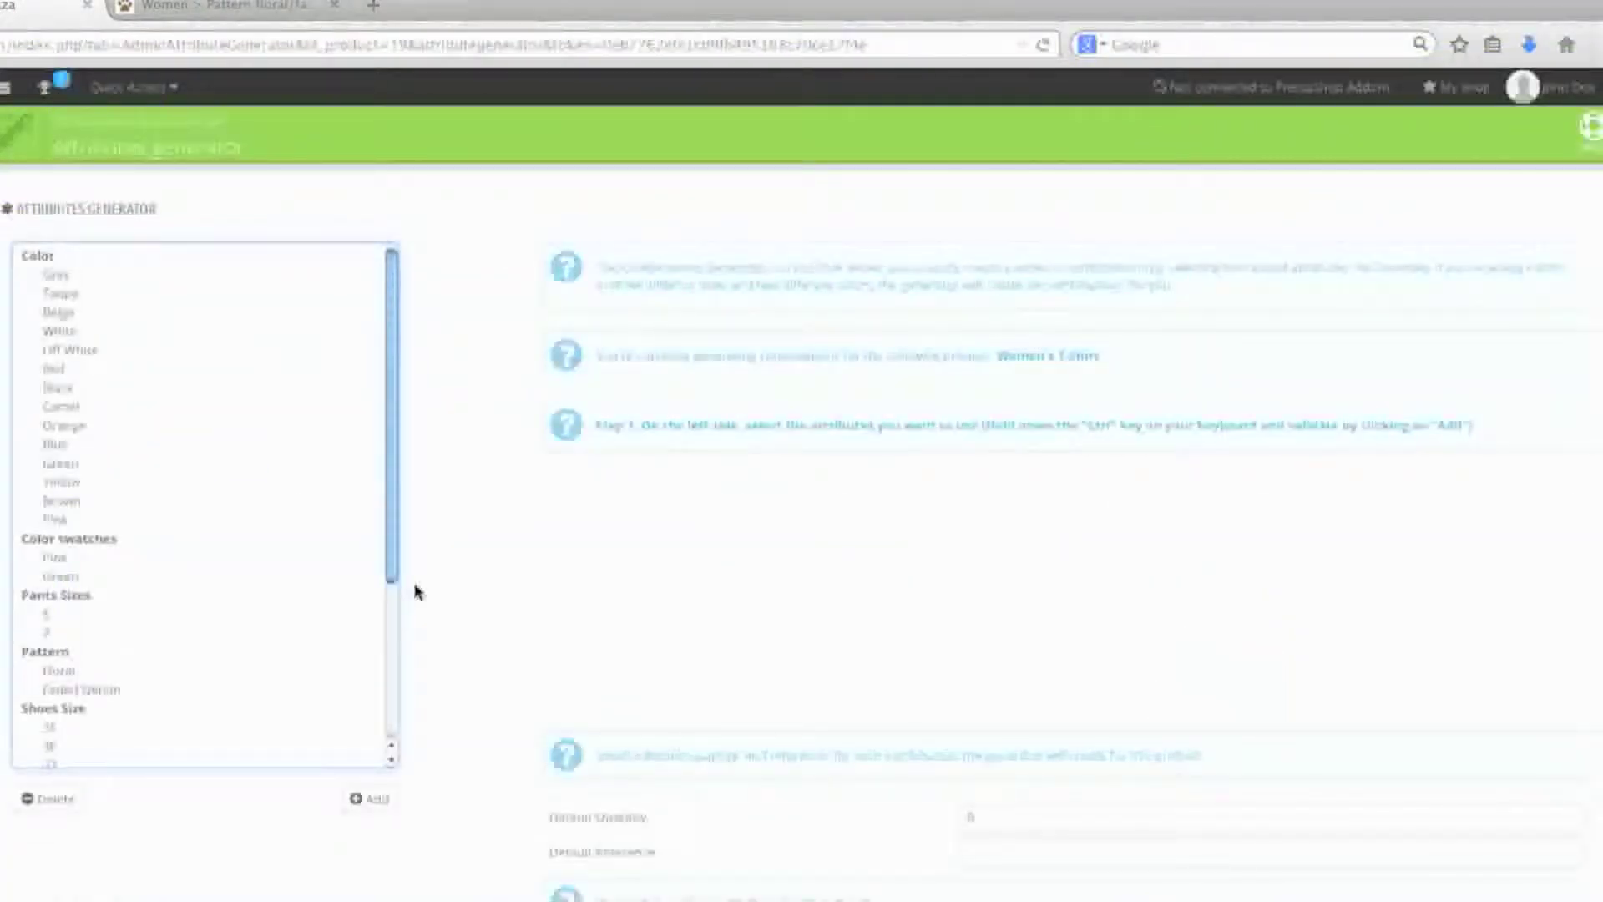
Add the color swatches Pink and Green, sizes S, M and L, and styles Crew Neck and V Neck to the attributes generator.
click(77, 558)
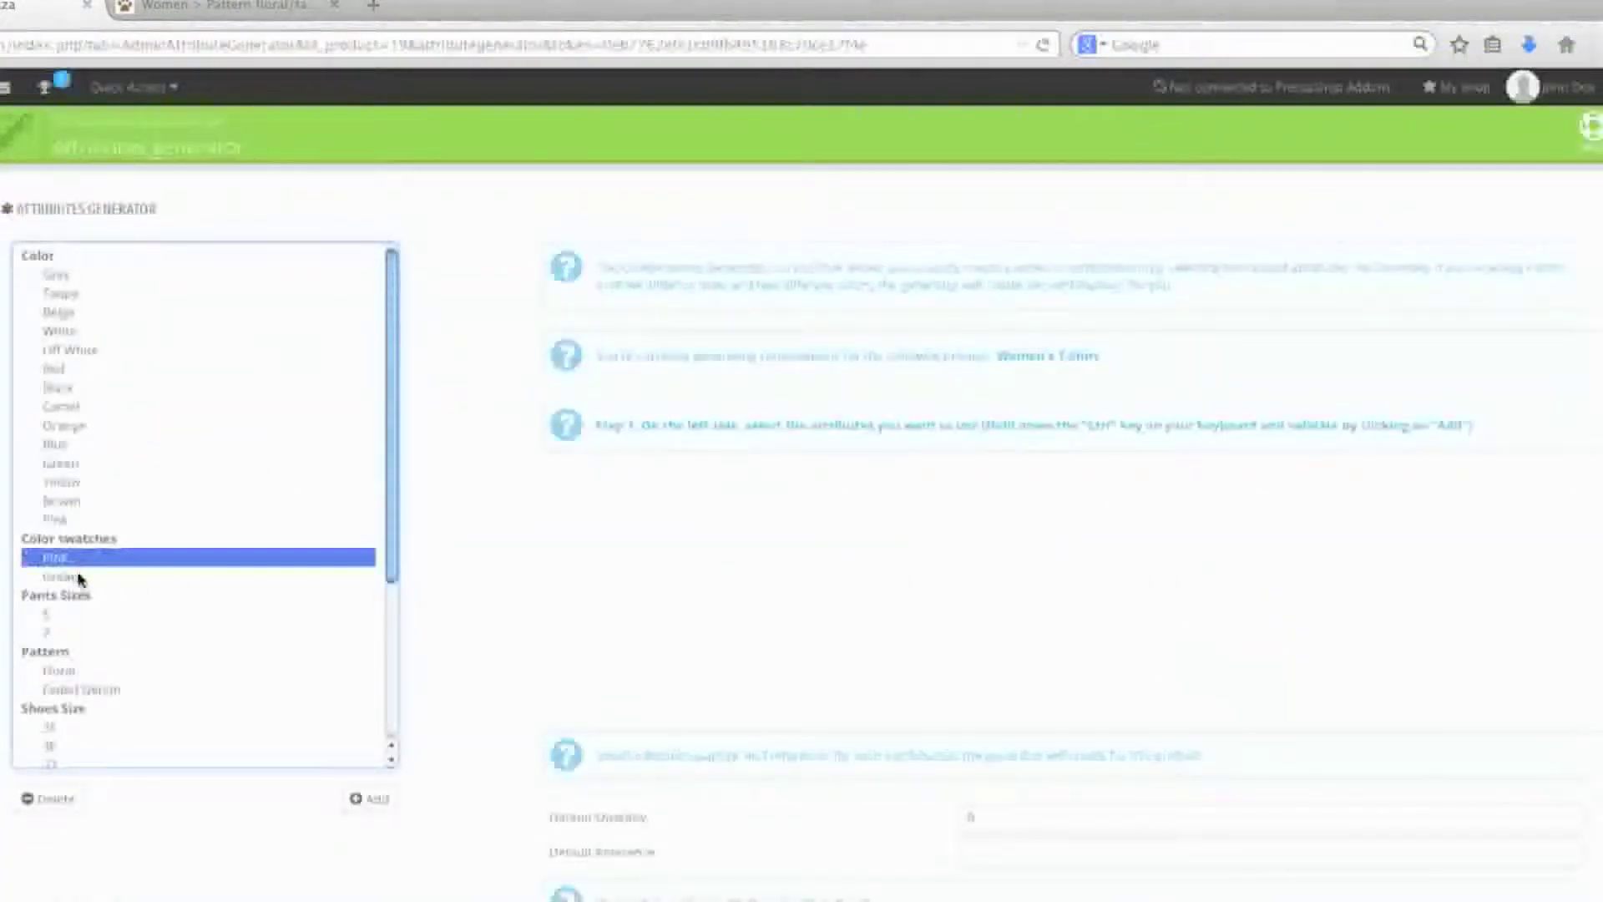
ctrl+click(76, 581)
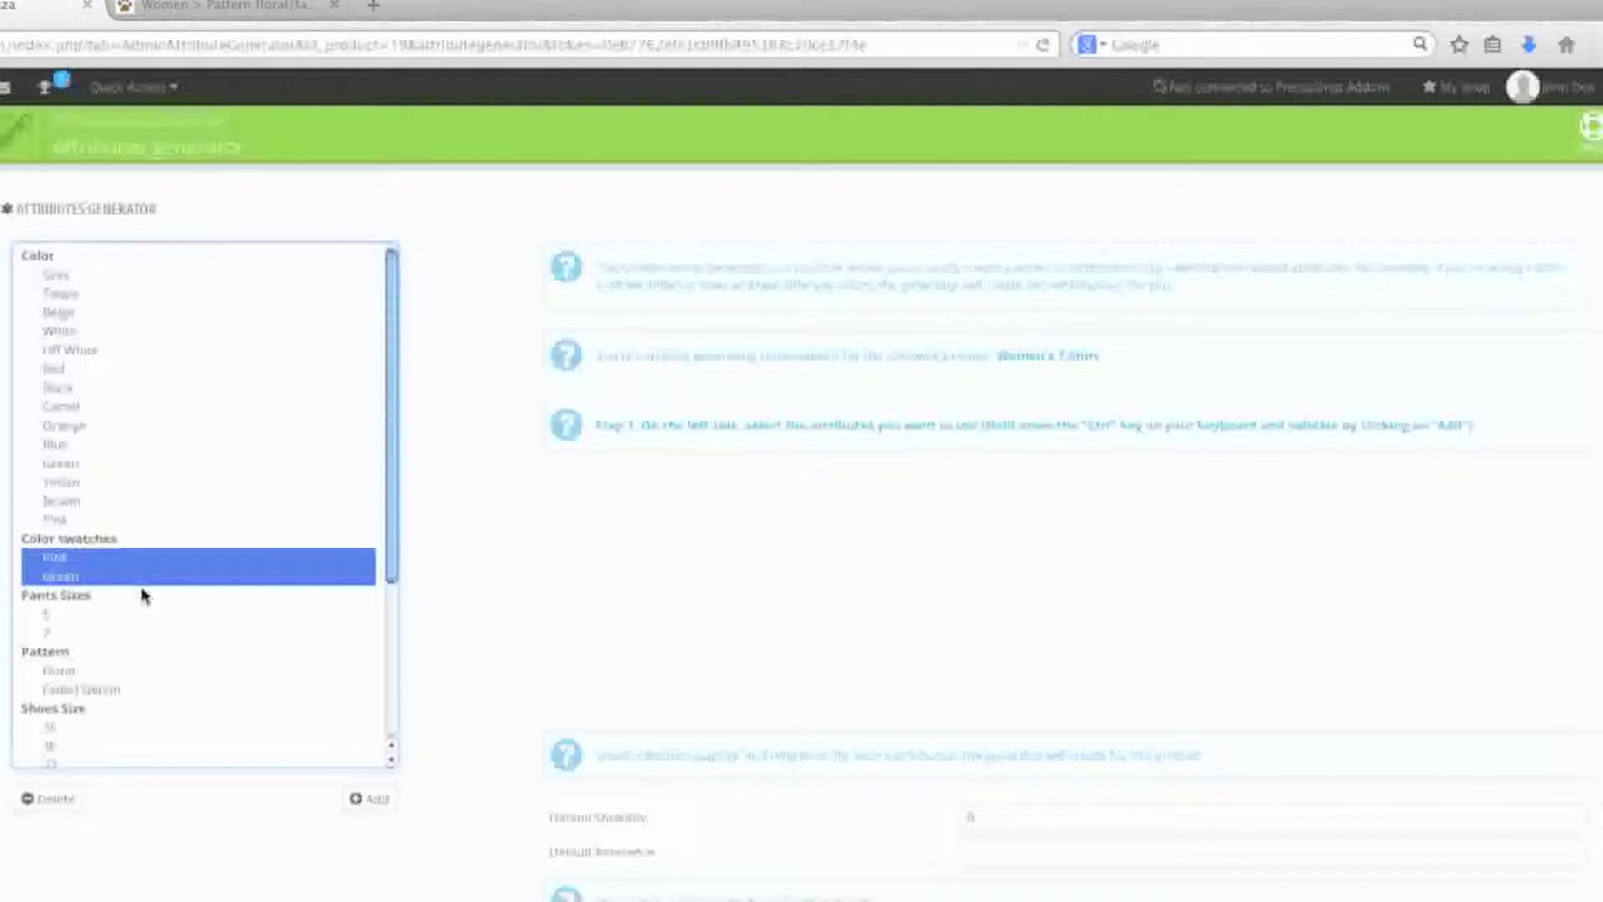
scroll(167, 614, down, 1)
scroll(167, 613, down, 1)
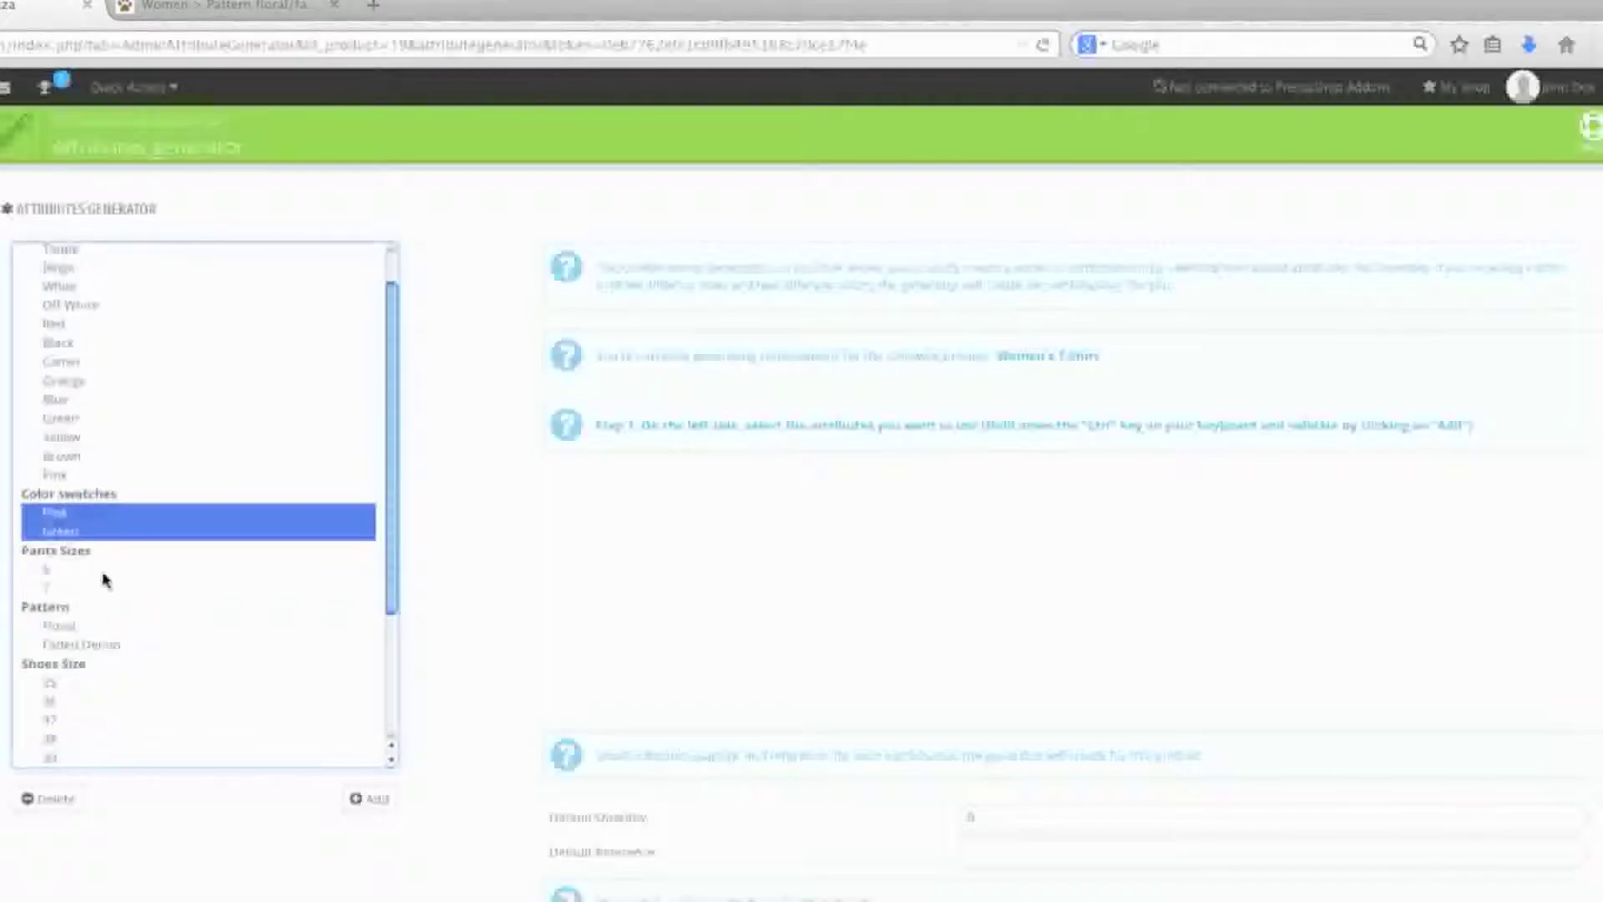
scroll(185, 612, down, 4)
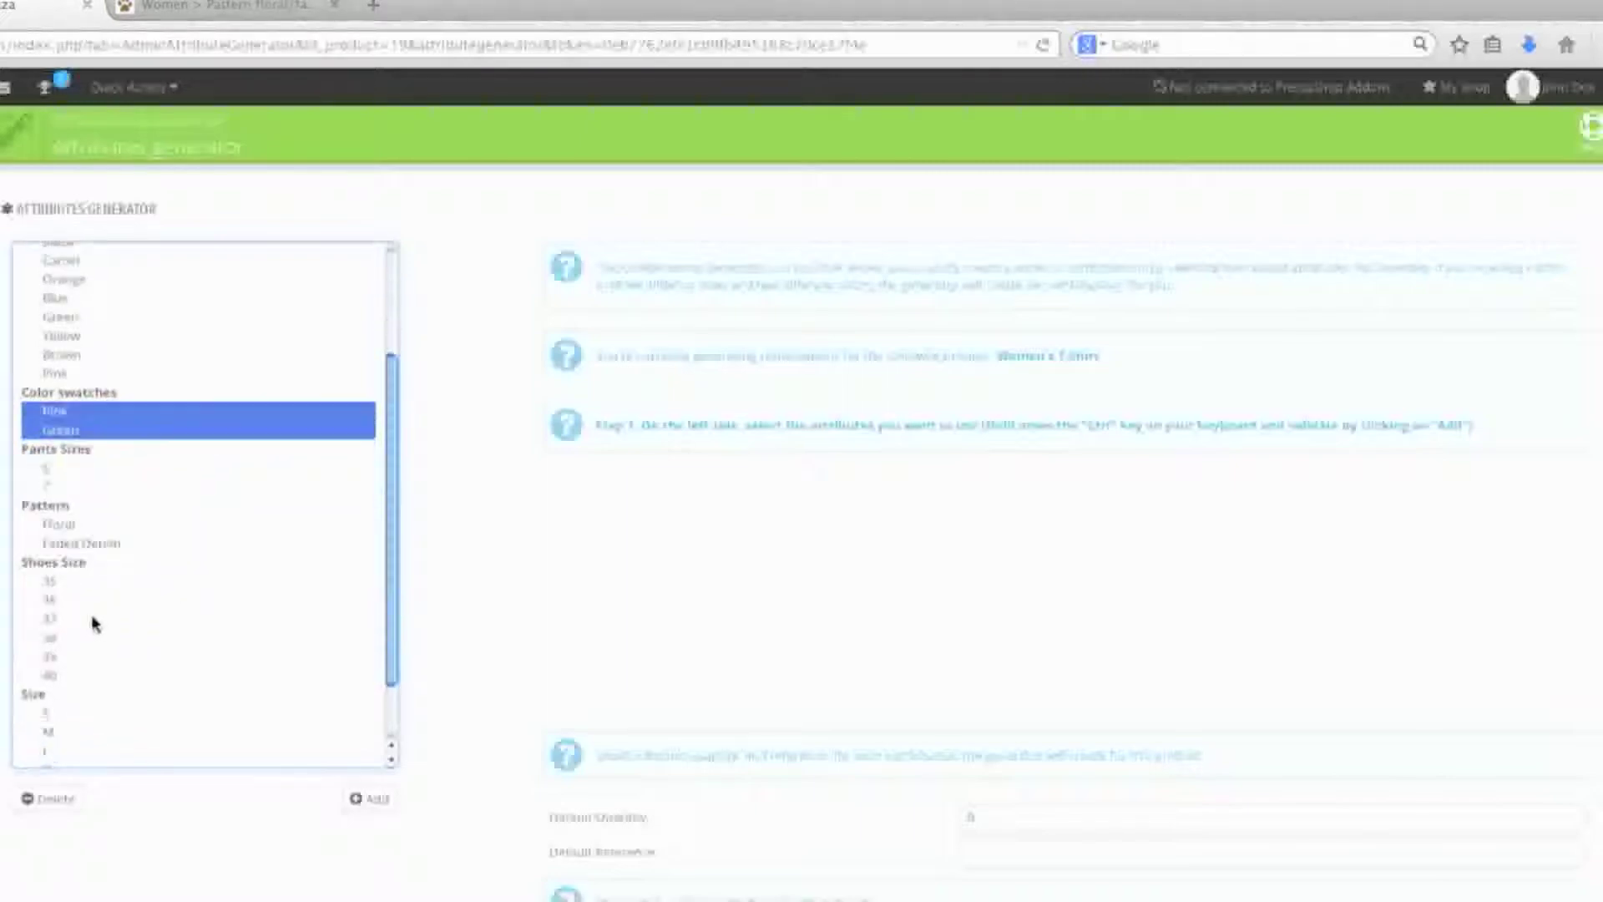
ctrl+click(66, 645)
ctrl+click(65, 663)
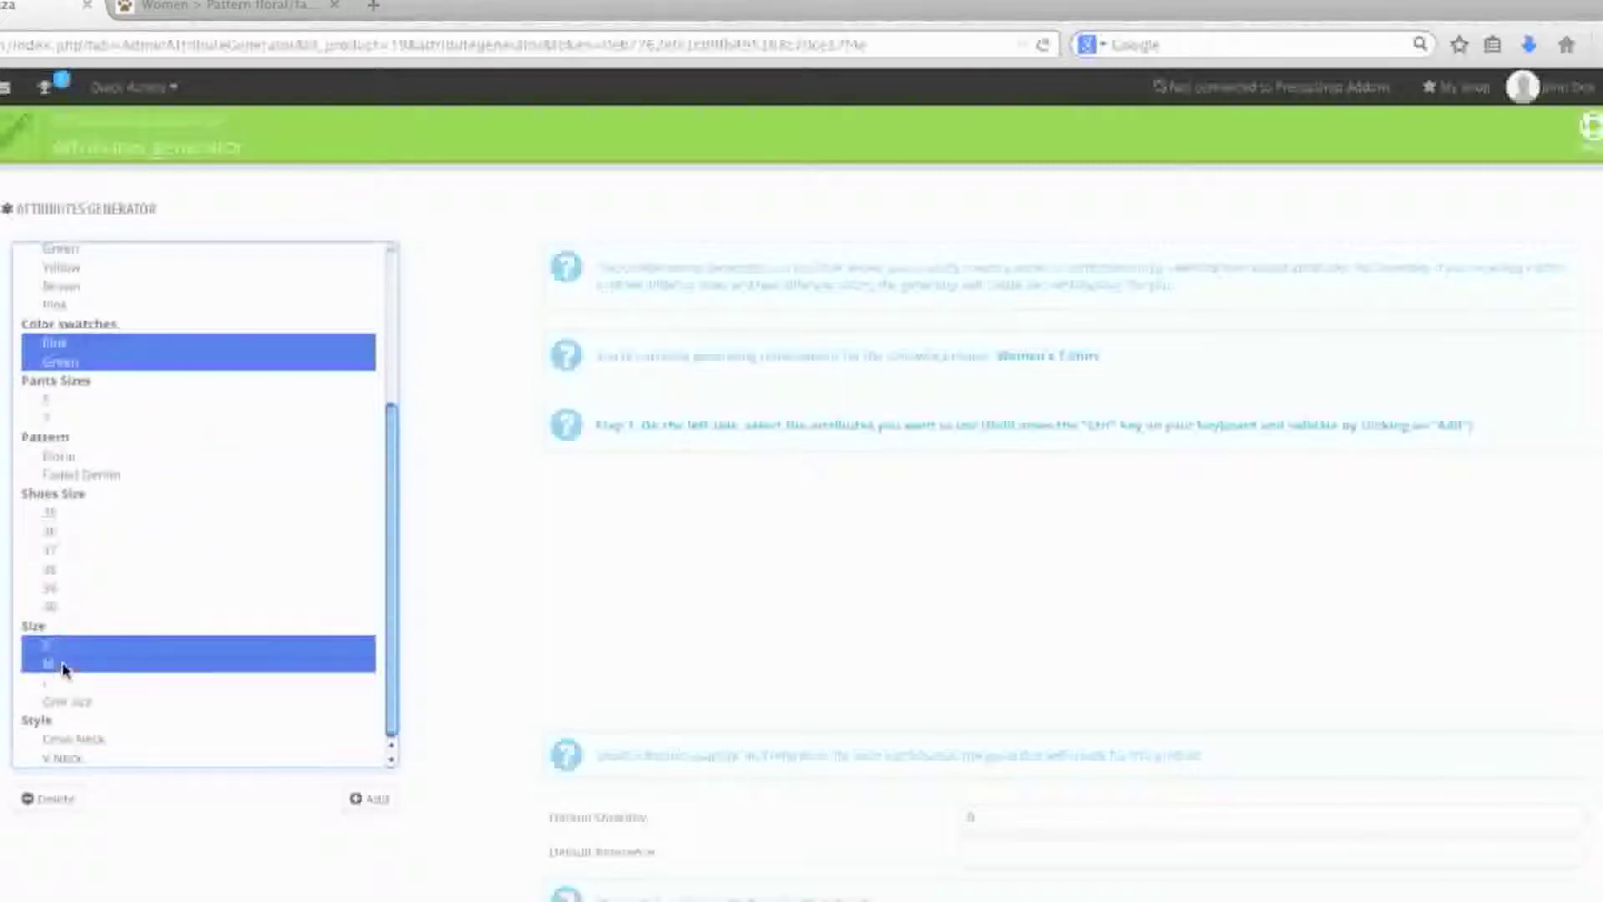
ctrl+click(65, 681)
scroll(217, 645, down, 2)
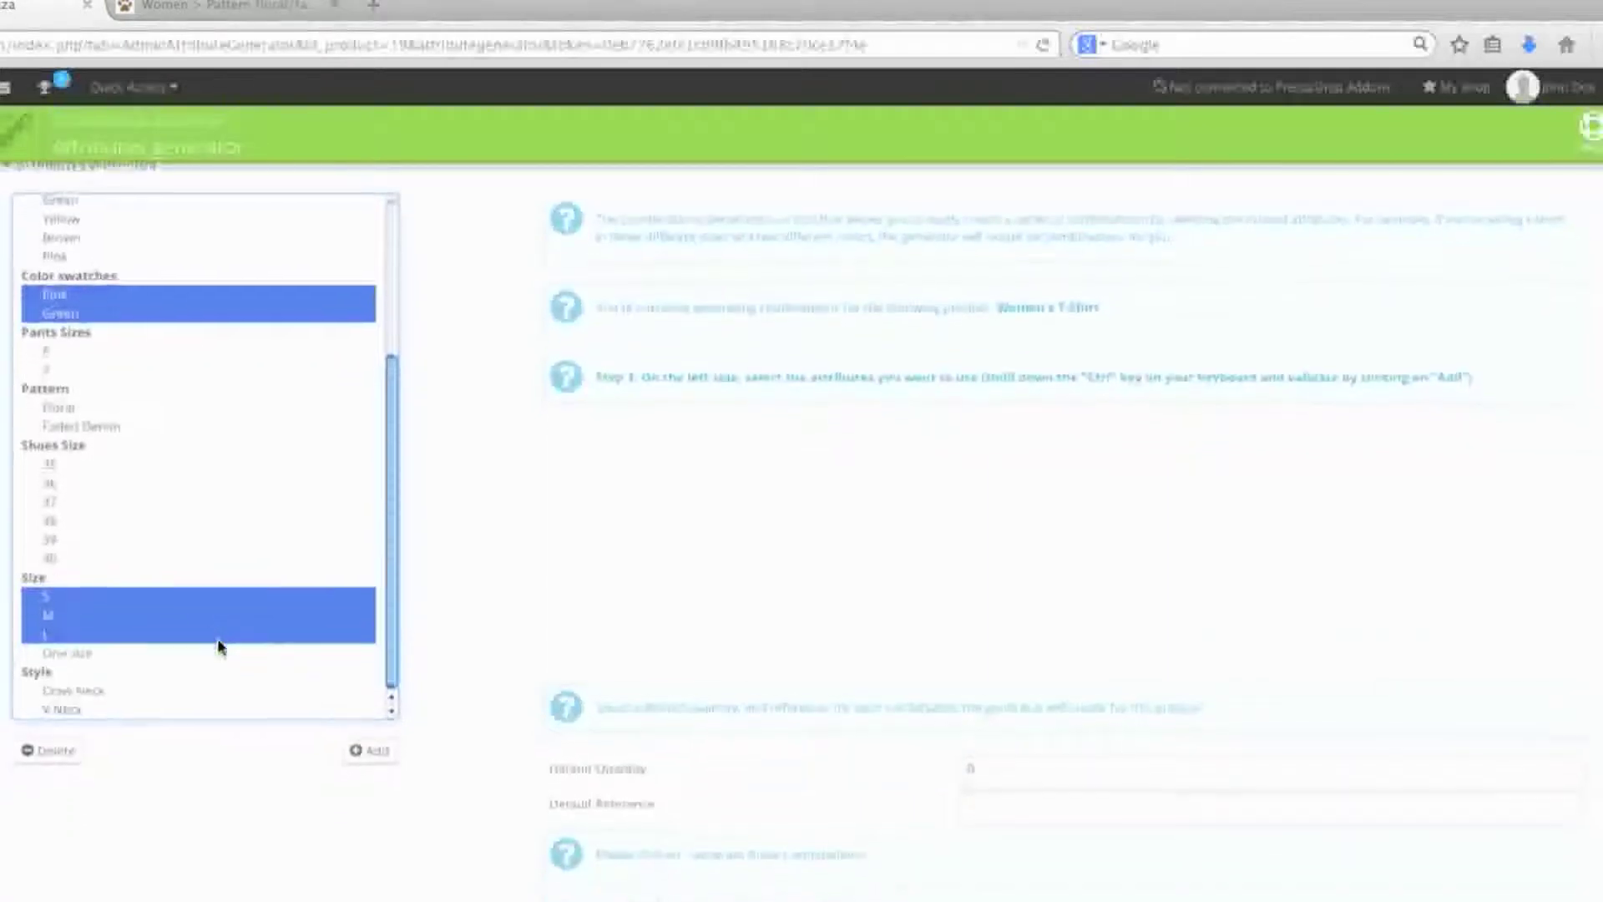
ctrl+click(114, 686)
ctrl+click(142, 699)
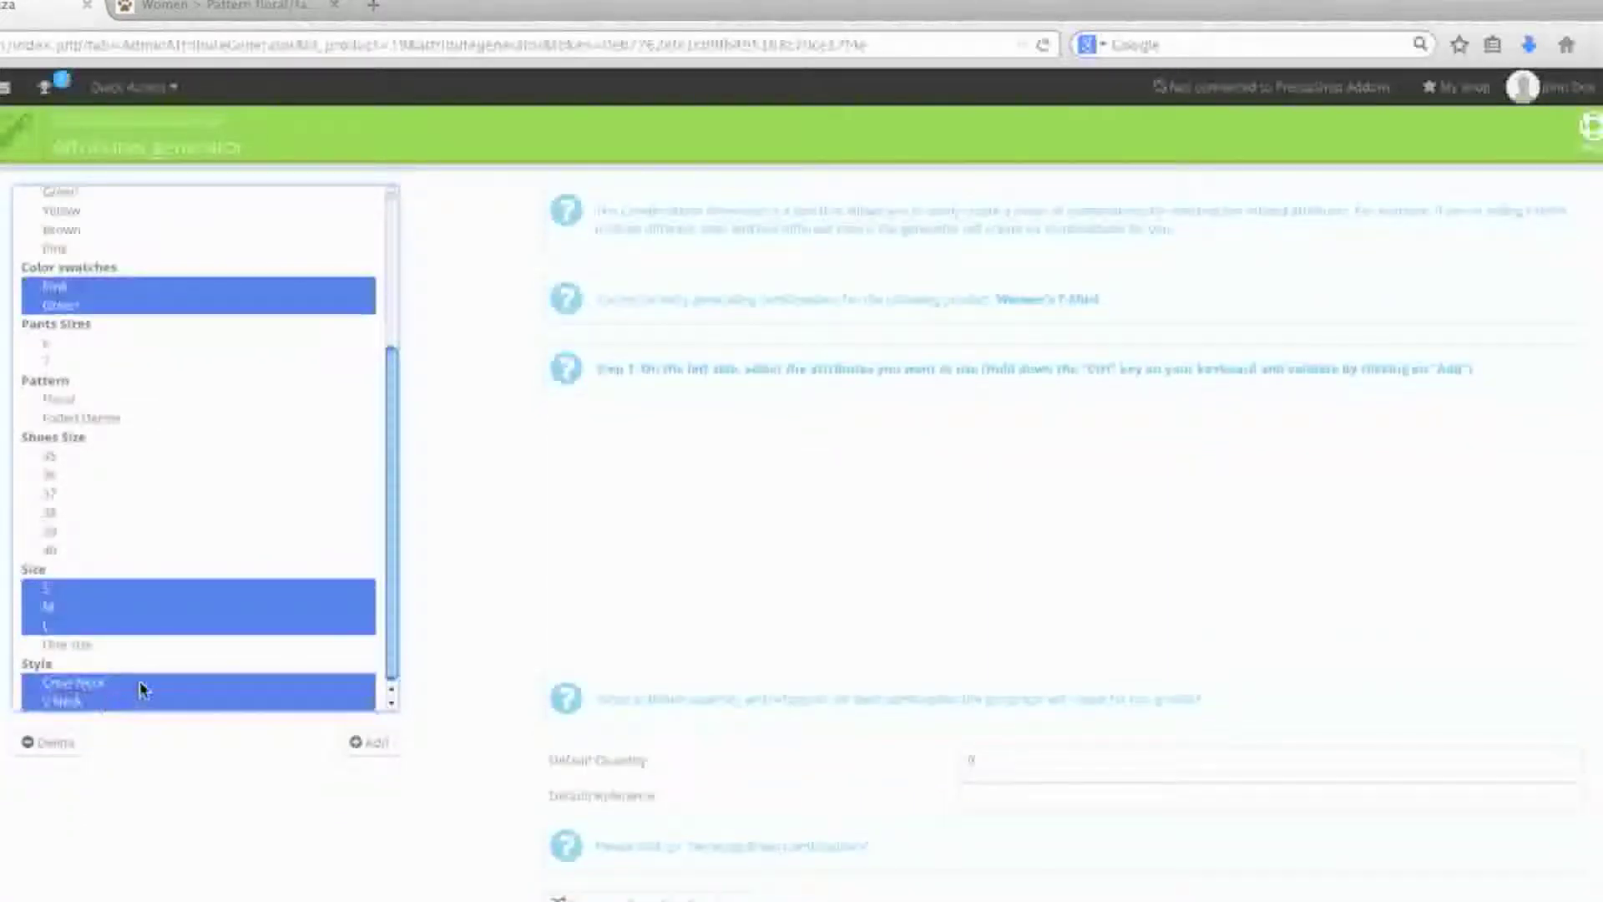
click(374, 743)
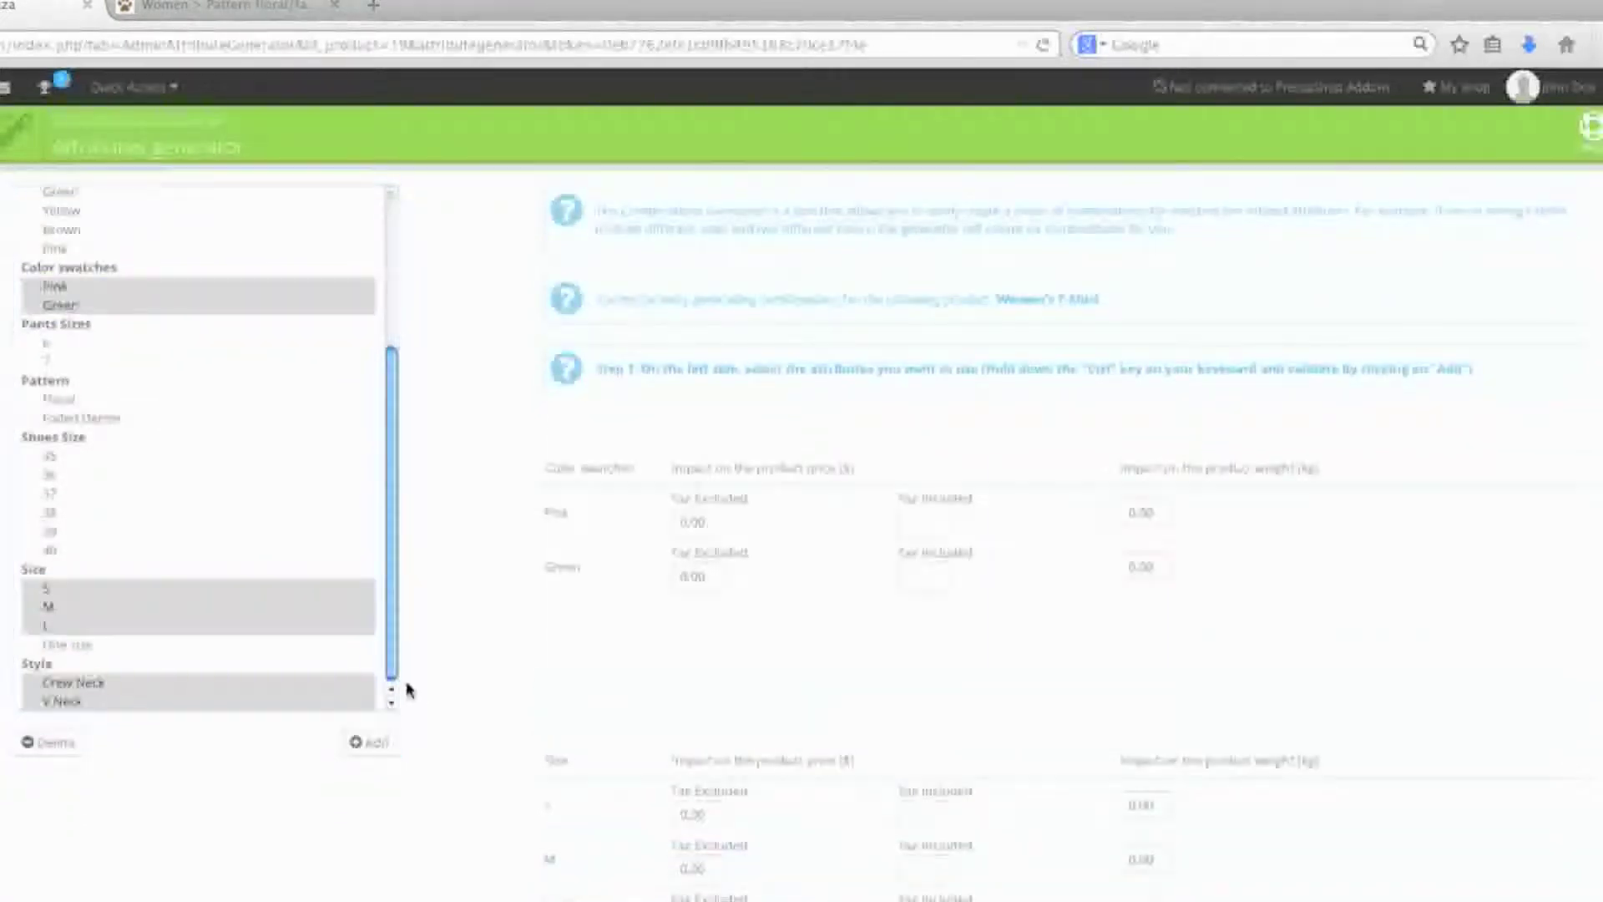
Add the One size attribute to the generator's size group and remove it again.
click(334, 662)
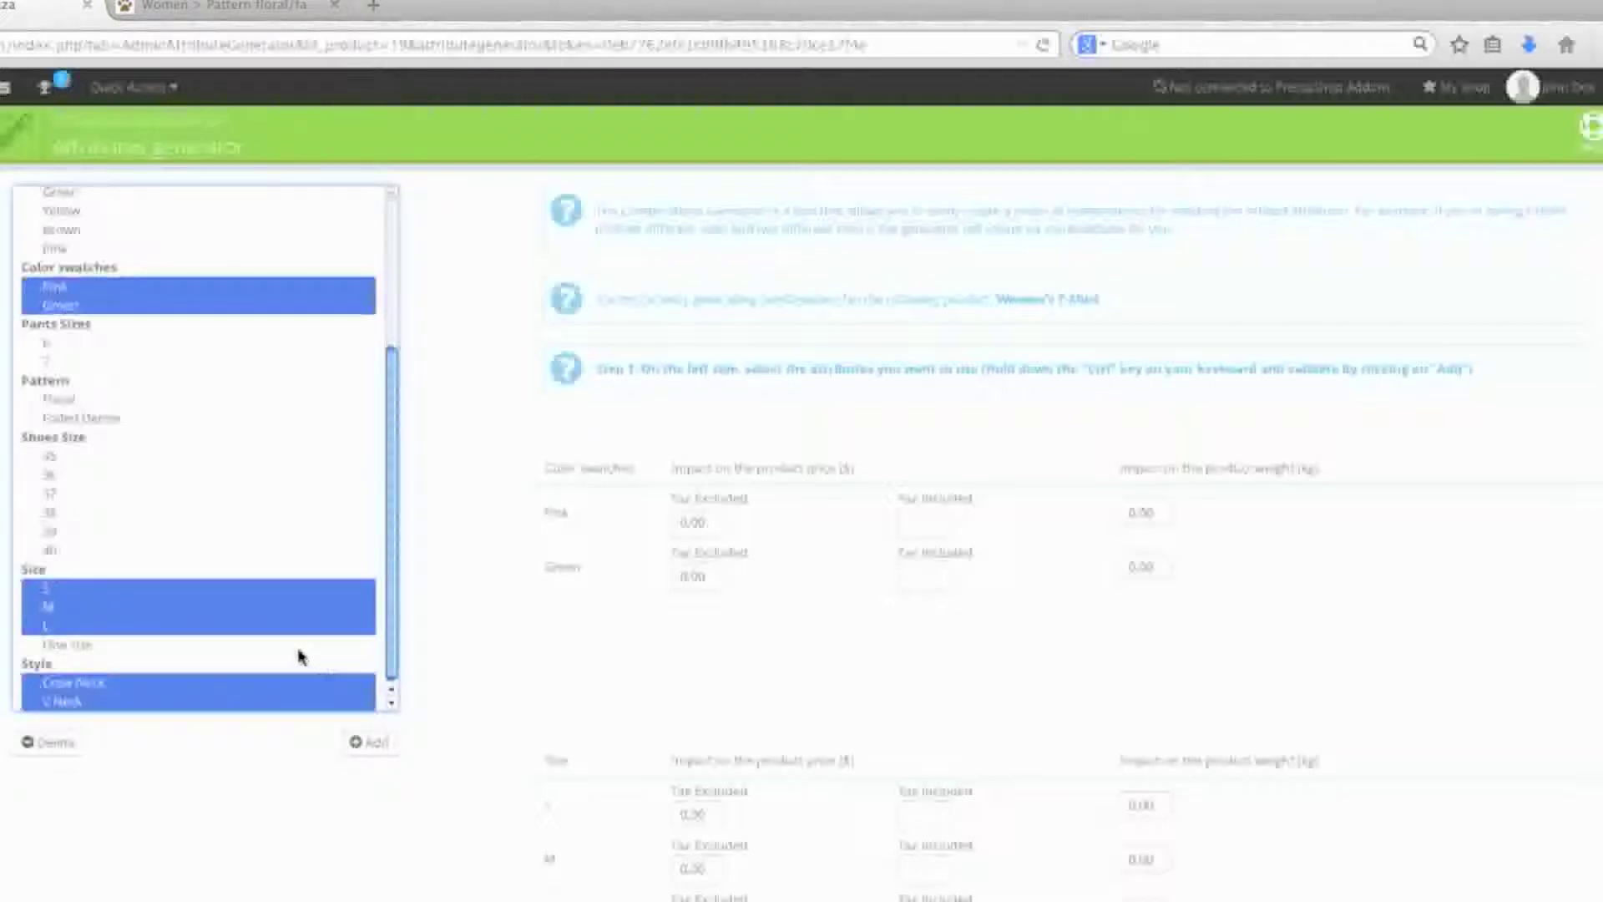
click(297, 648)
click(375, 743)
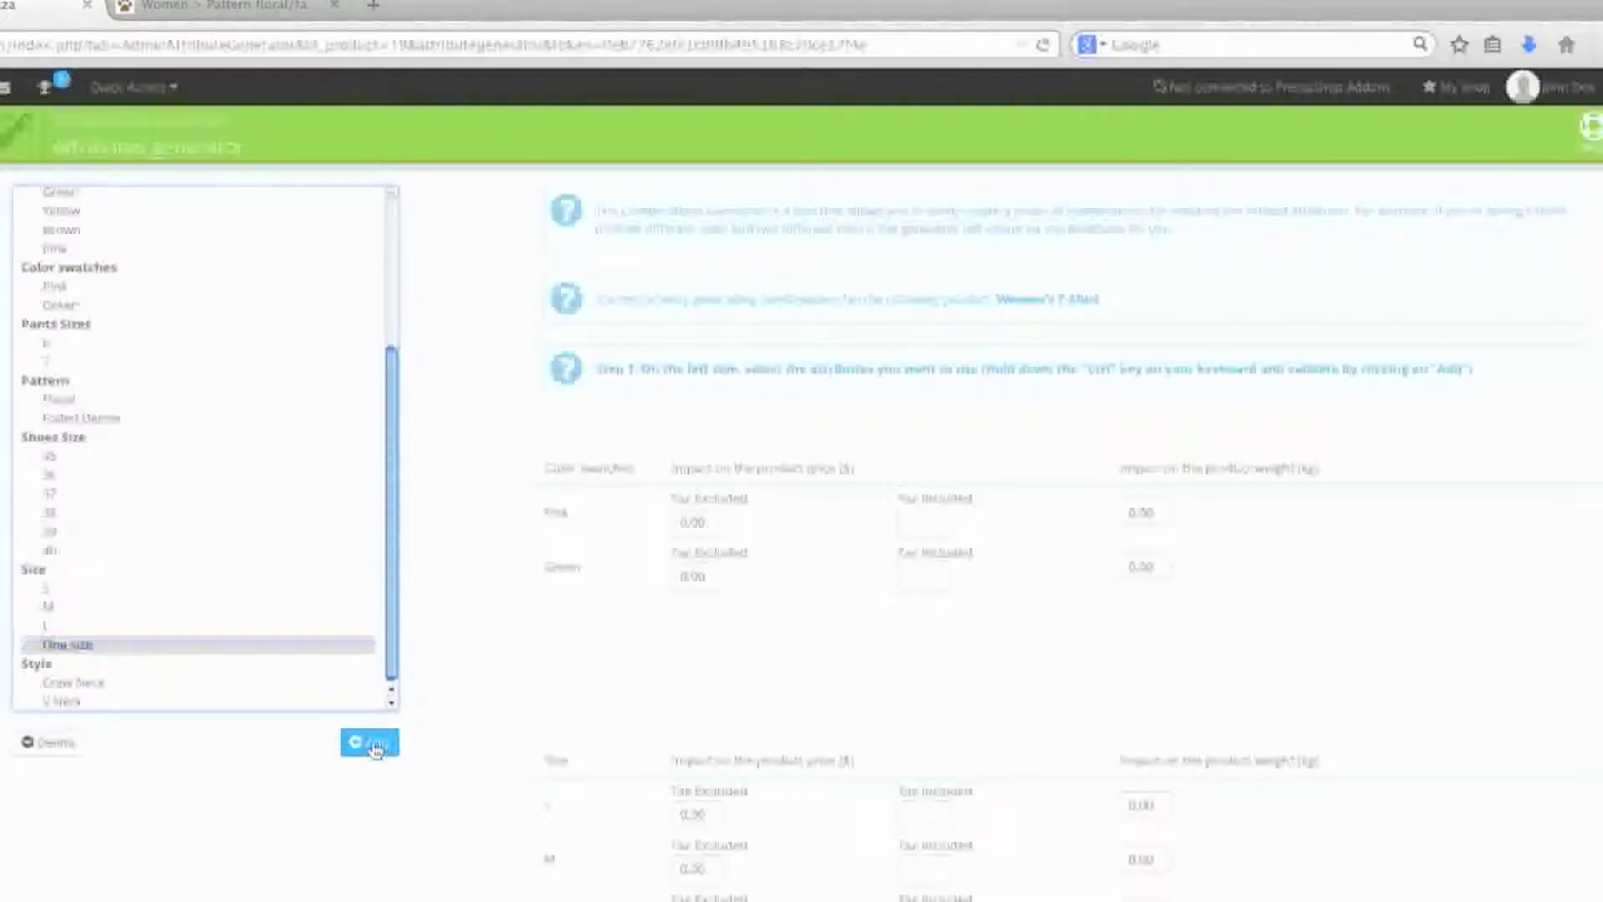
scroll(462, 729, down, 3)
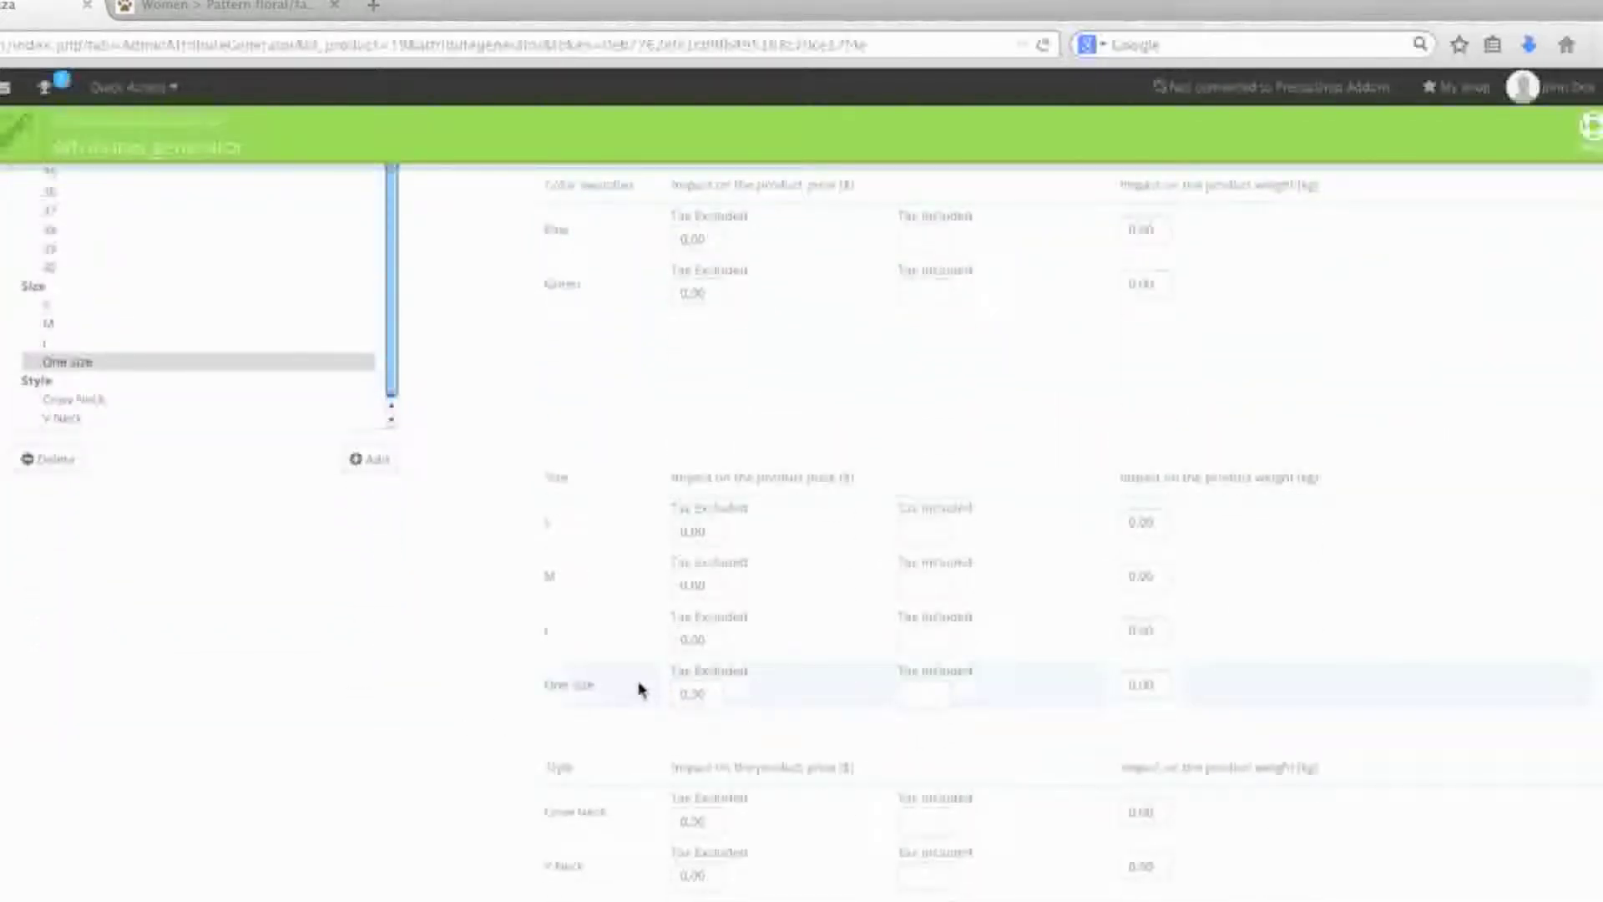
click(250, 364)
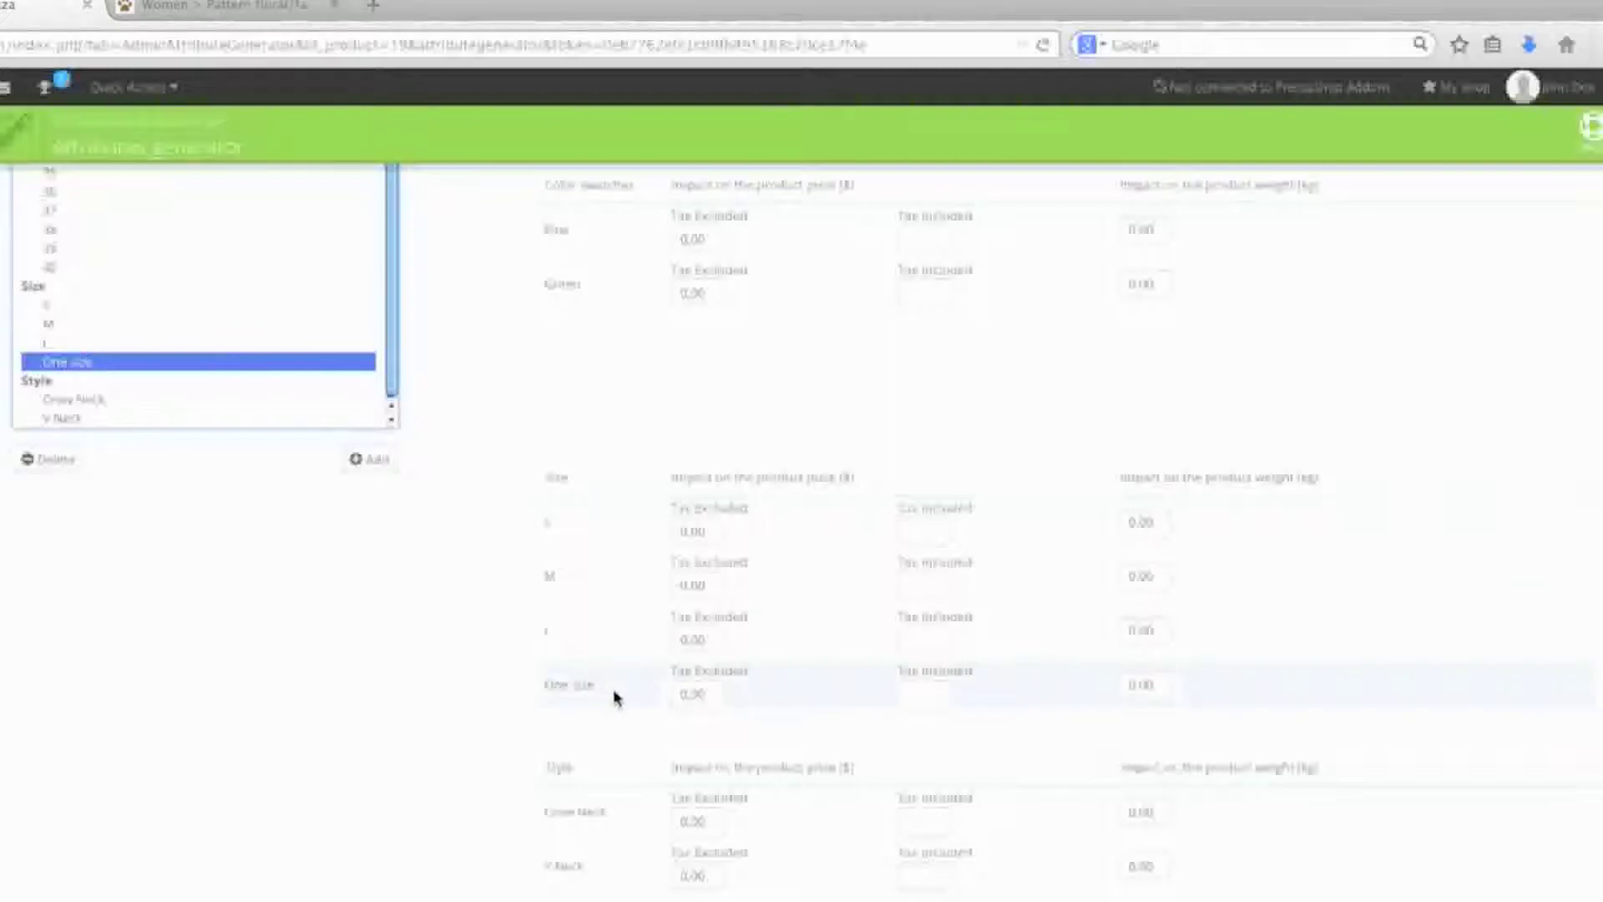
click(69, 459)
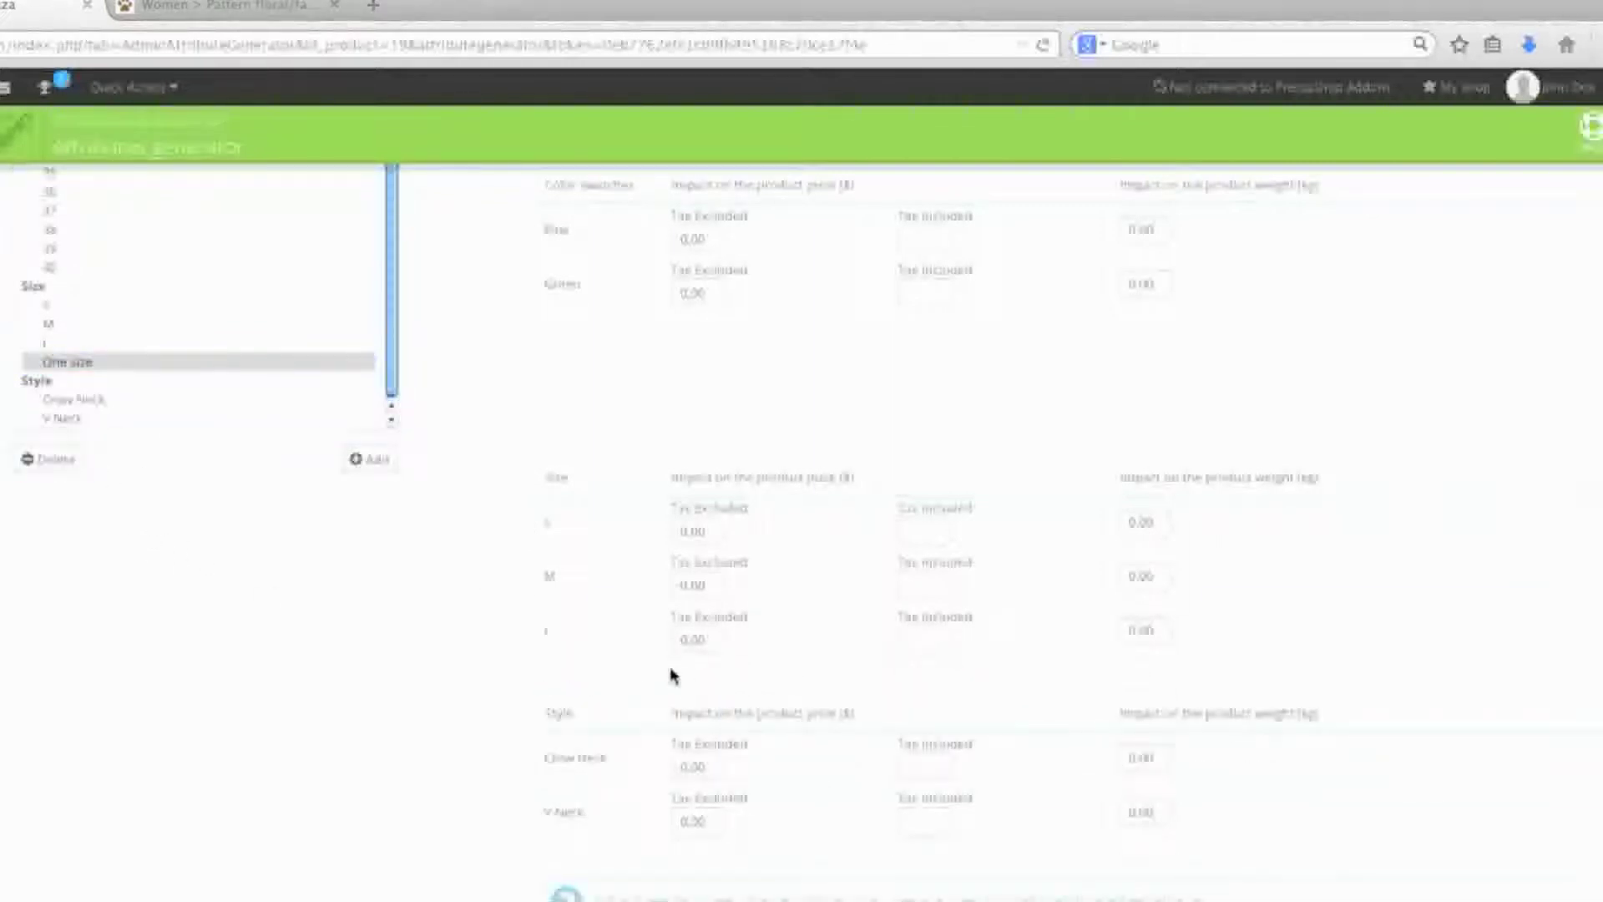
Set the Pink color swatch's tax-excluded impact on the product price to $5.00.
scroll(672, 676, down, 1)
scroll(671, 676, up, 5)
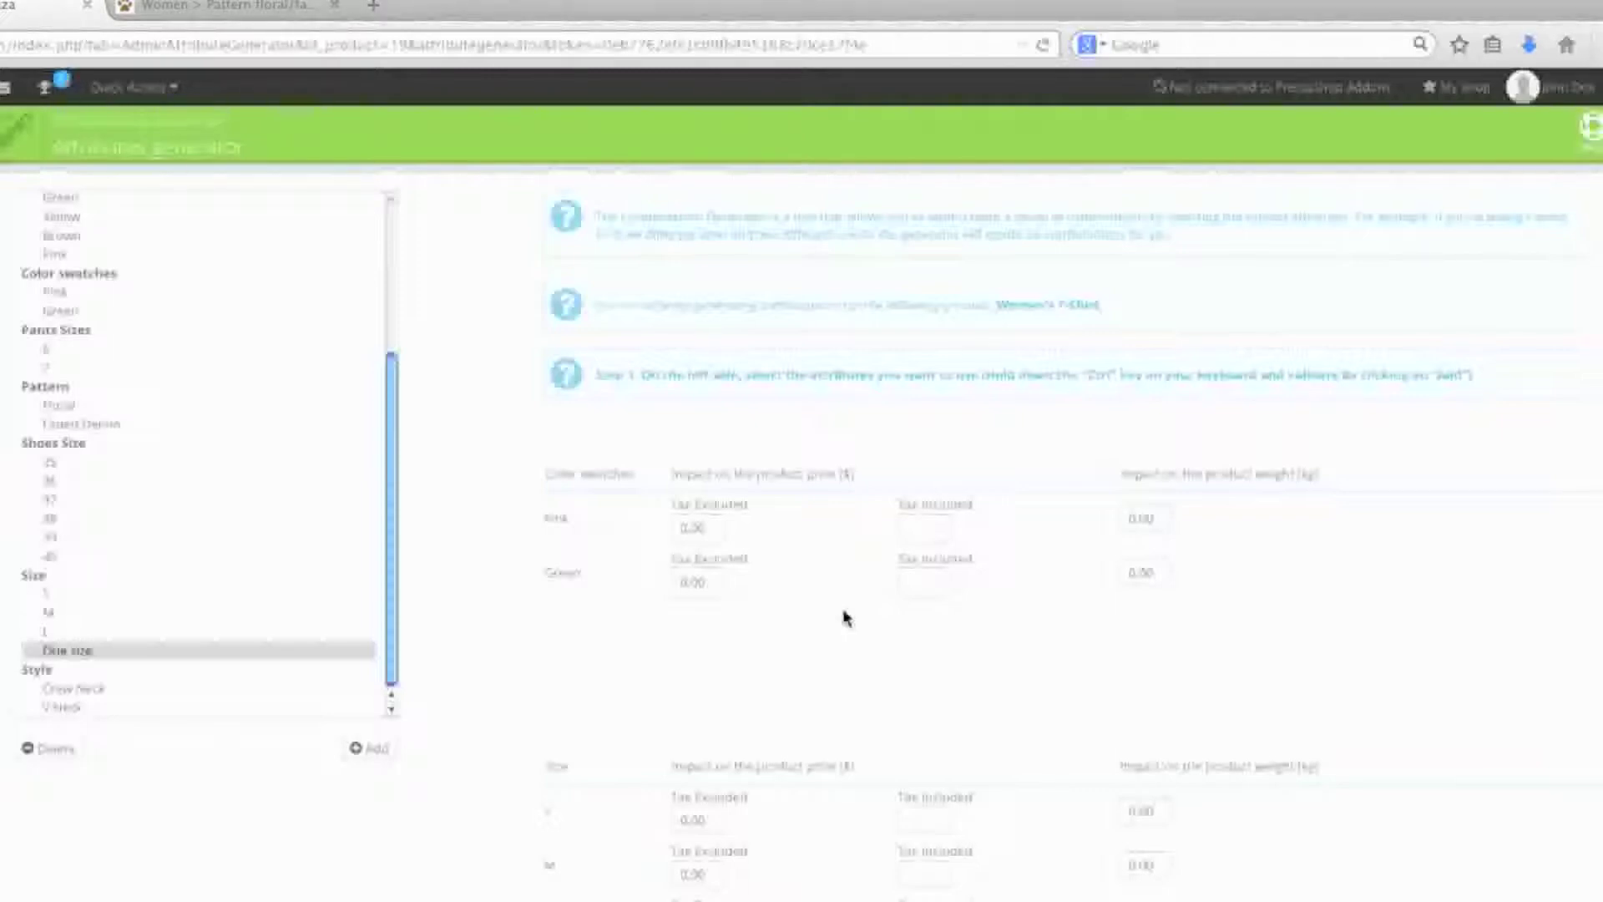
click(678, 529)
text(1.00)
Set the size L attribute's impact on the product weight to 0.20 kg.
scroll(843, 657, down, 3)
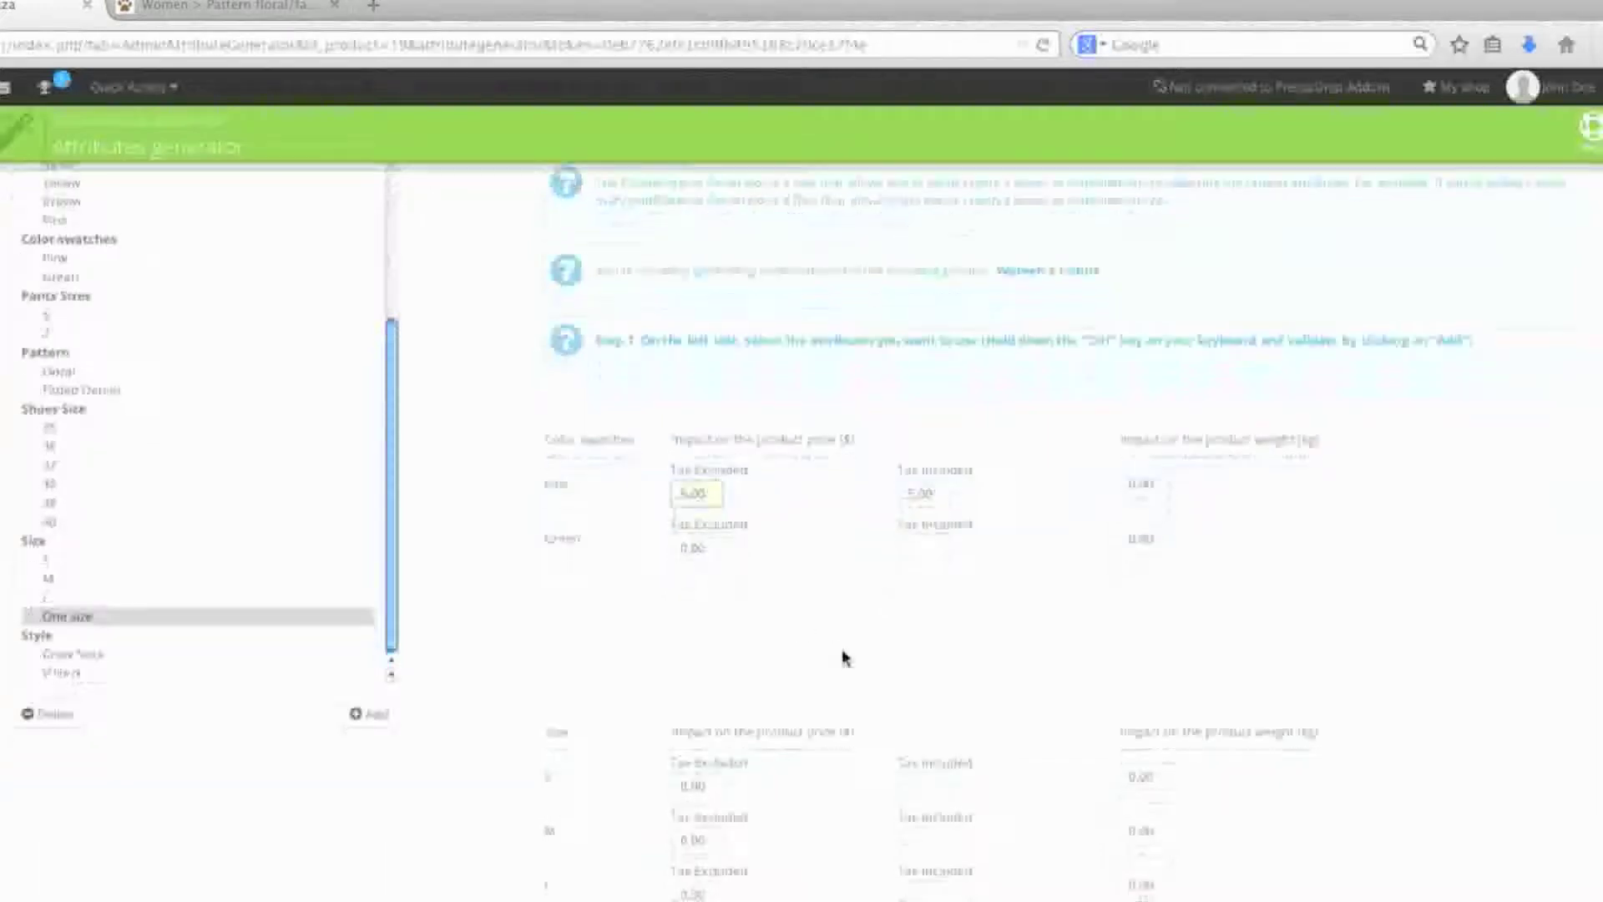
scroll(844, 657, down, 1)
click(1142, 544)
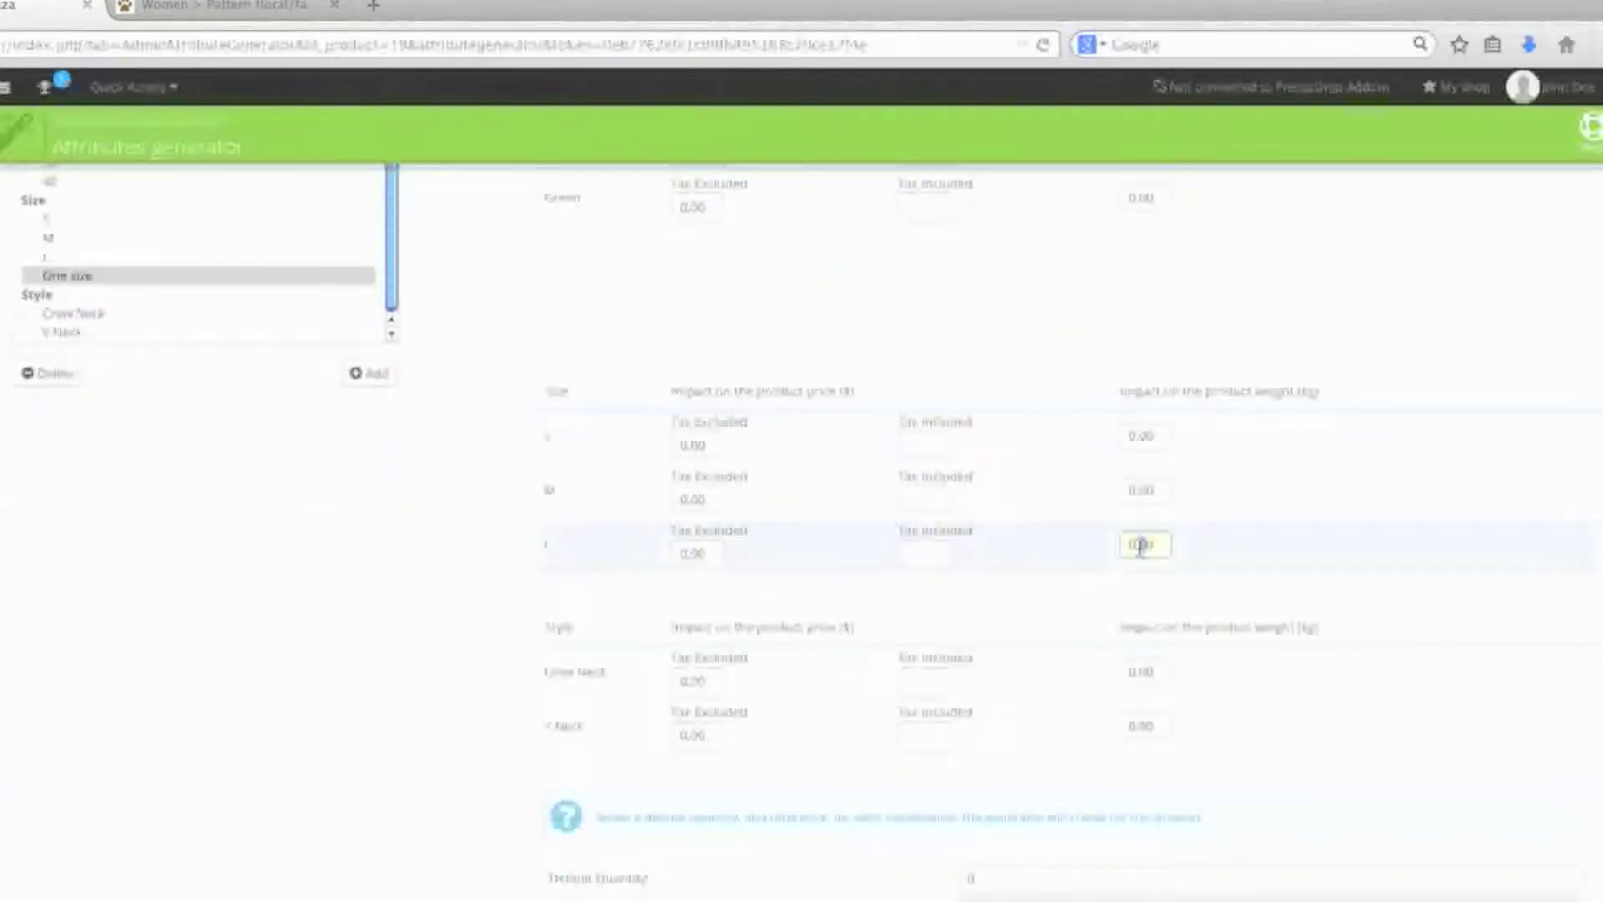
text(0.2)
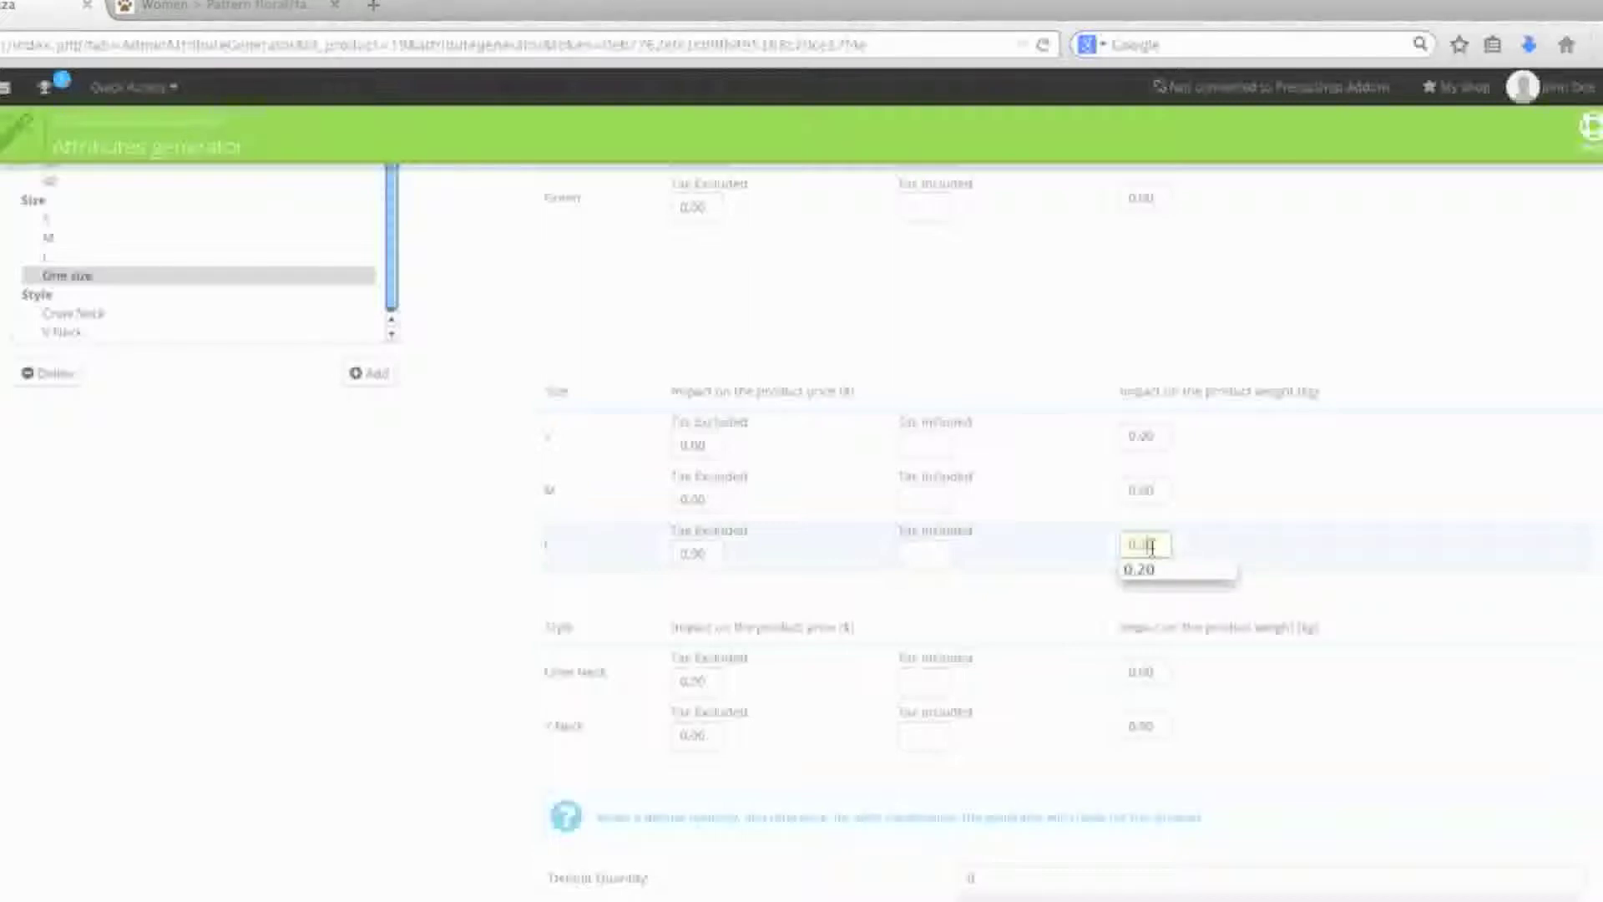
Generate the T-shirt's combinations from the chosen attributes and review their price and weight impacts.
scroll(1043, 623, down, 2)
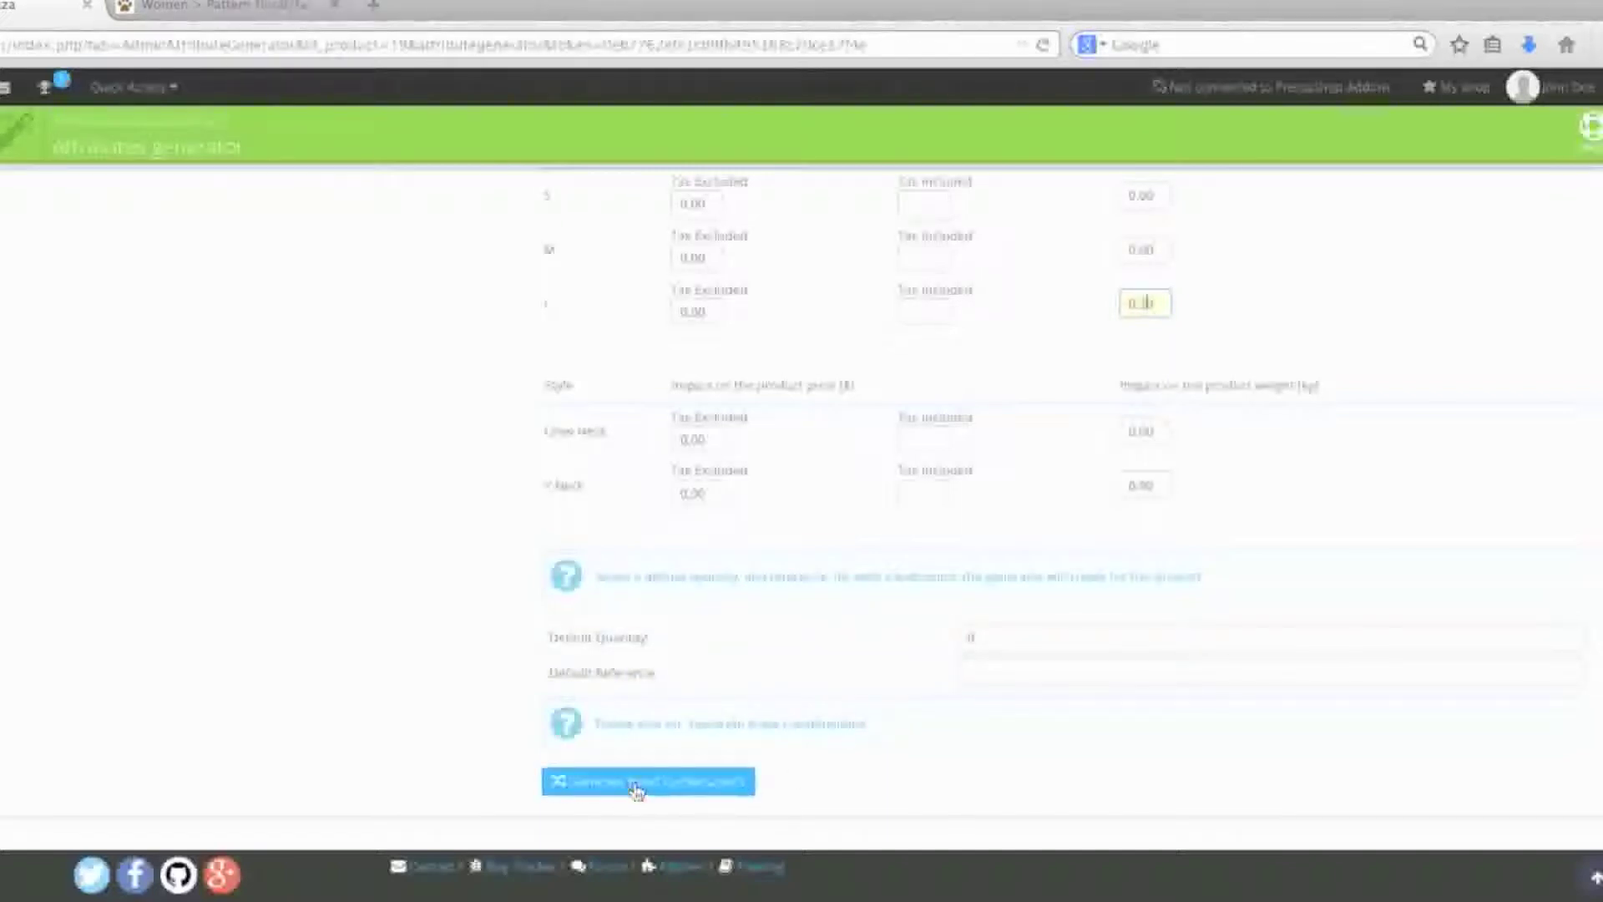
click(636, 789)
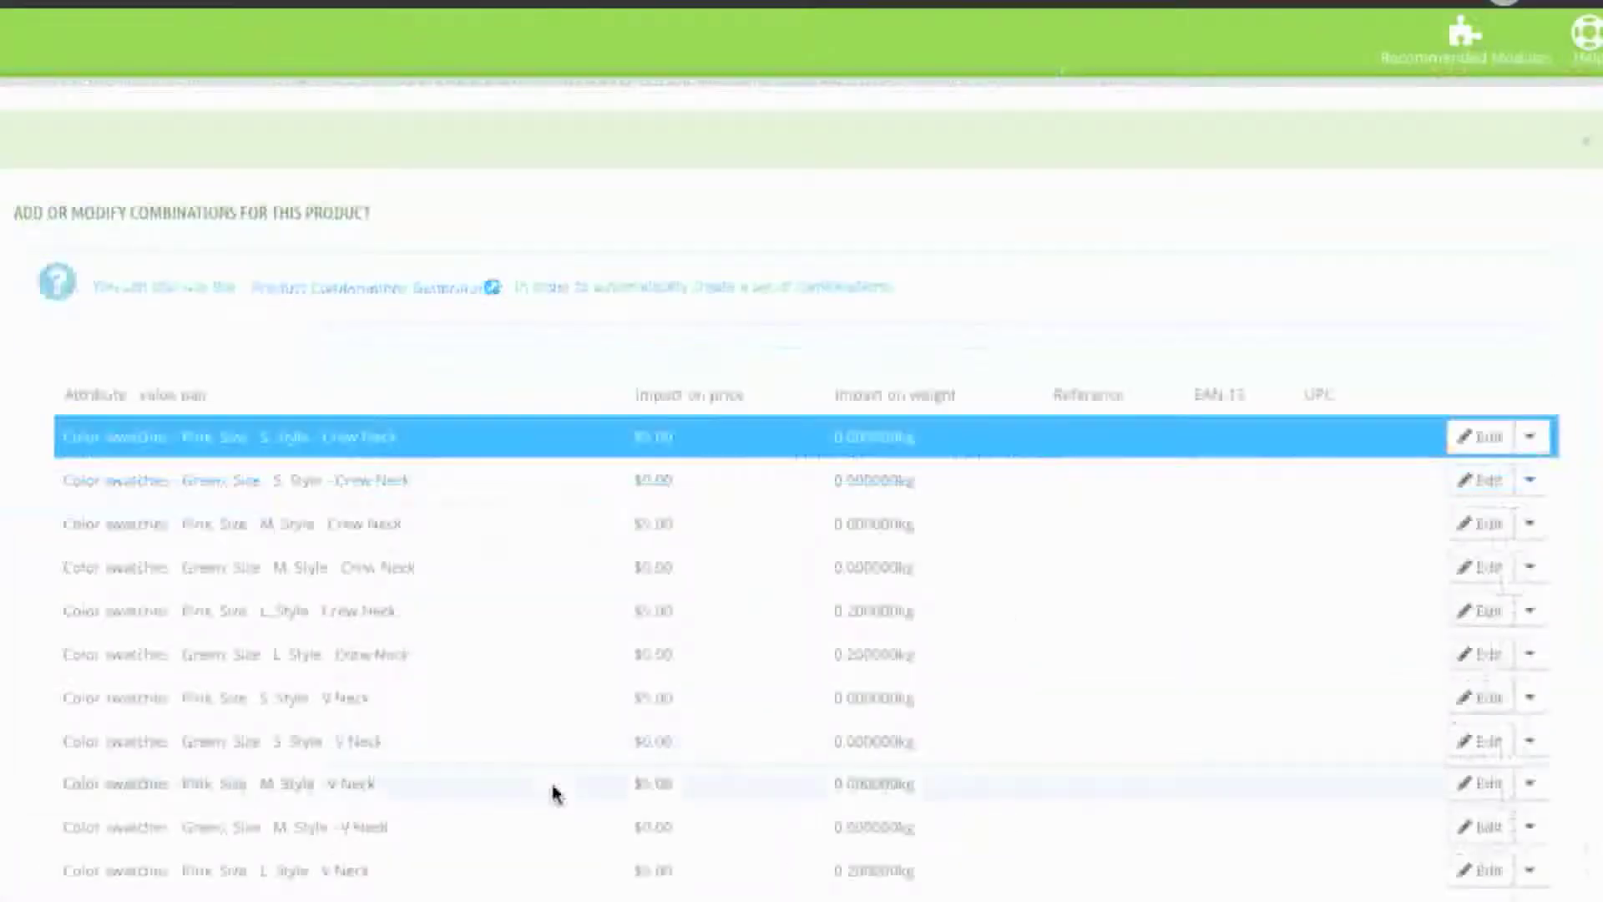
scroll(737, 743, down, 1)
scroll(569, 776, down, 2)
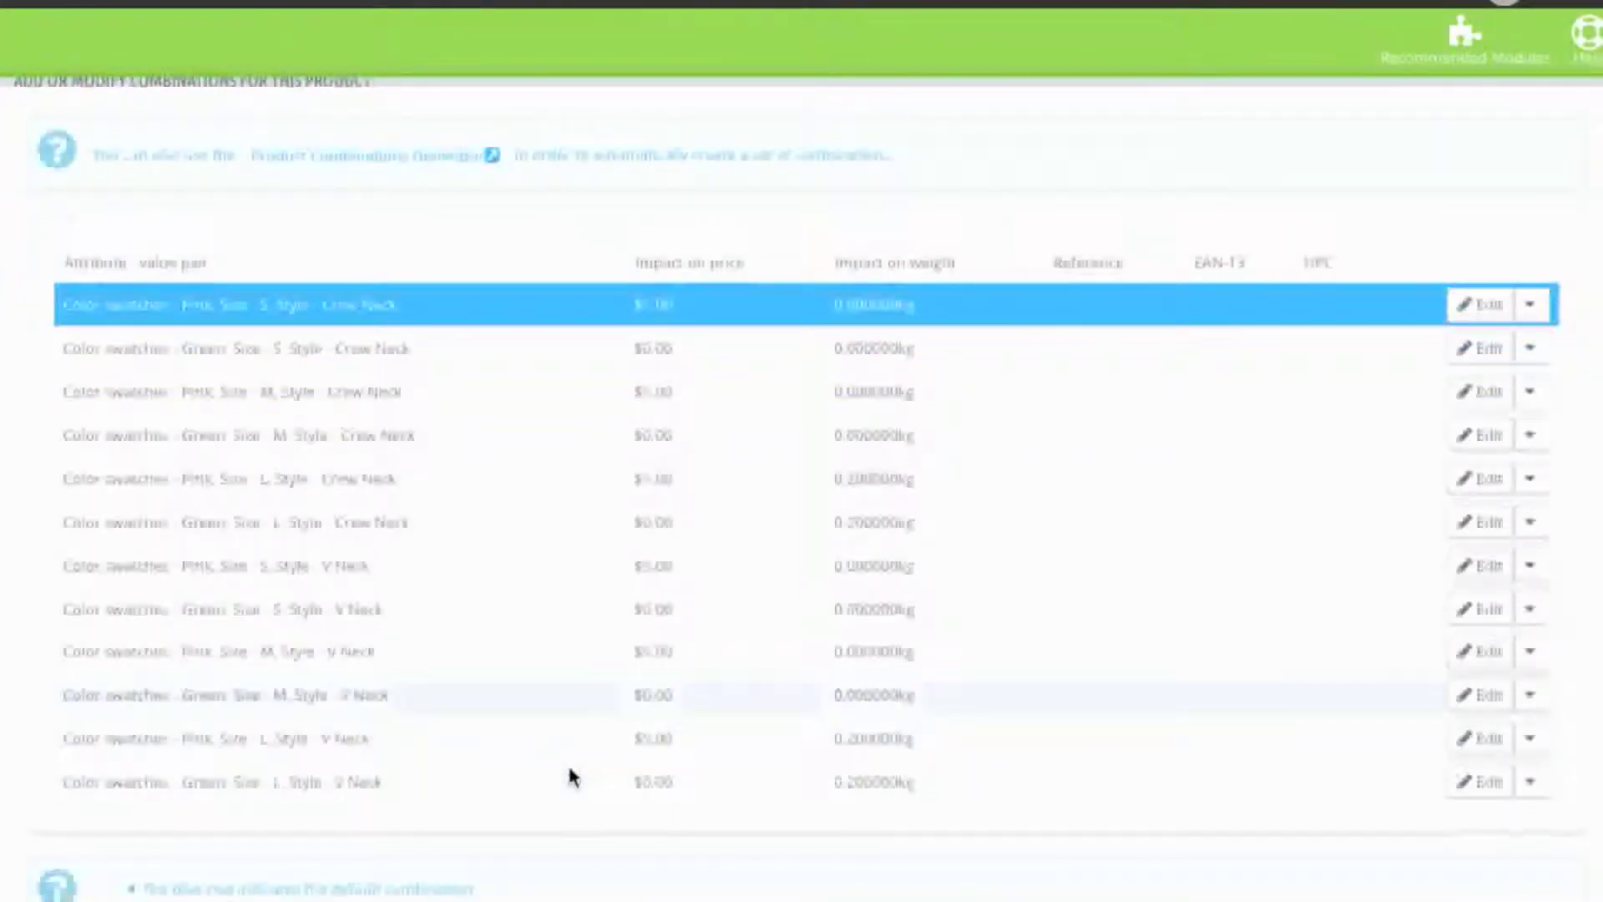
scroll(569, 777, down, 1)
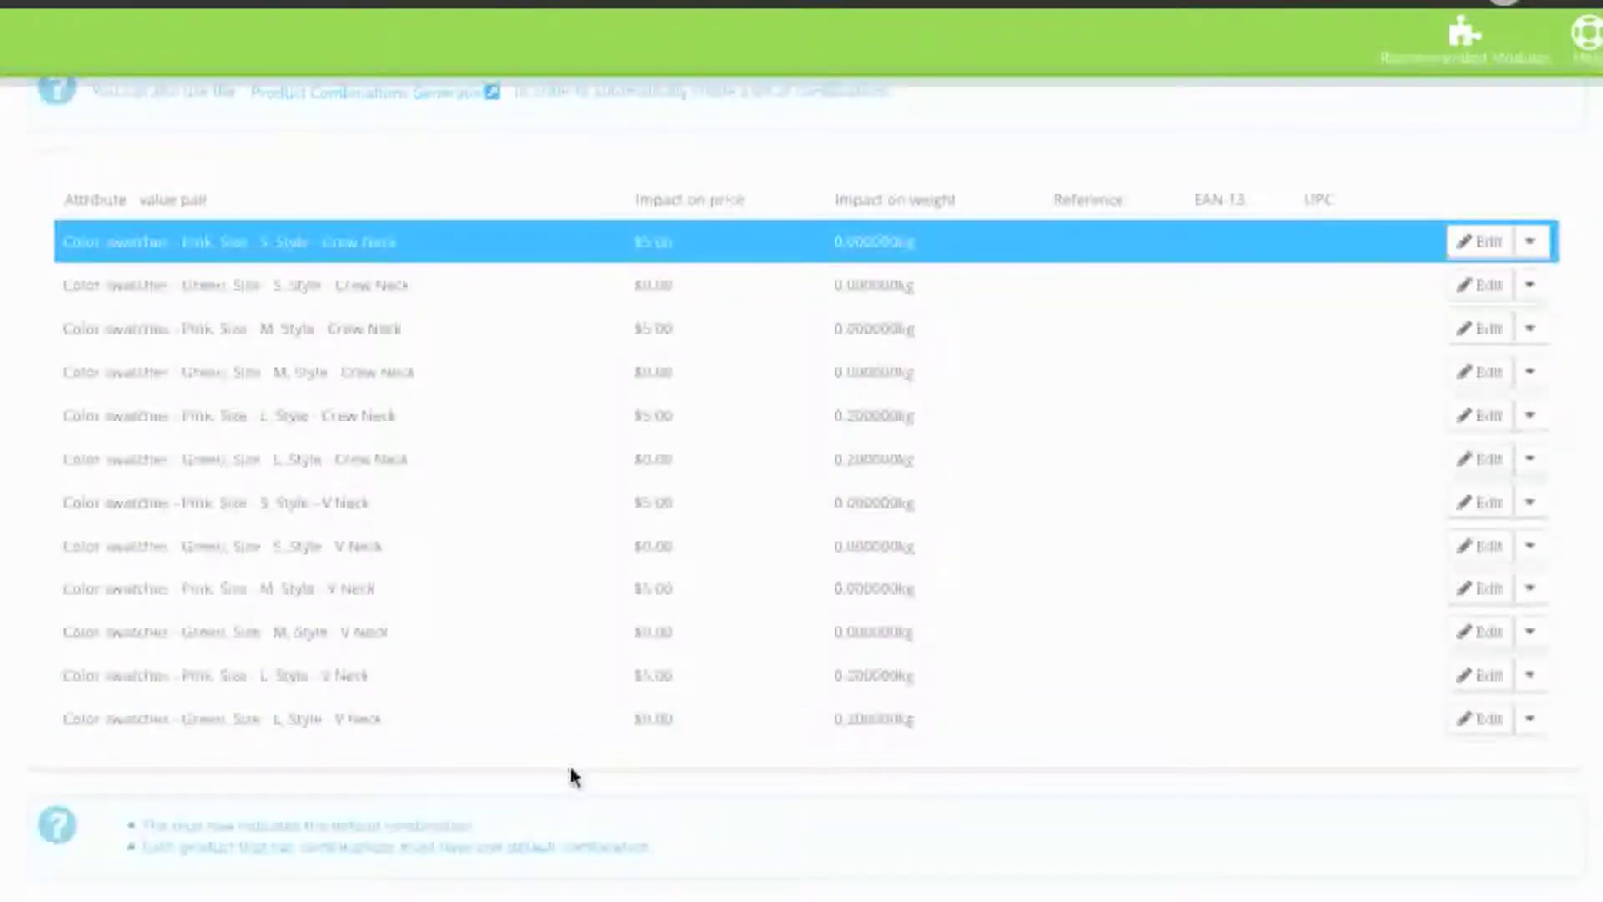
scroll(571, 775, up, 1)
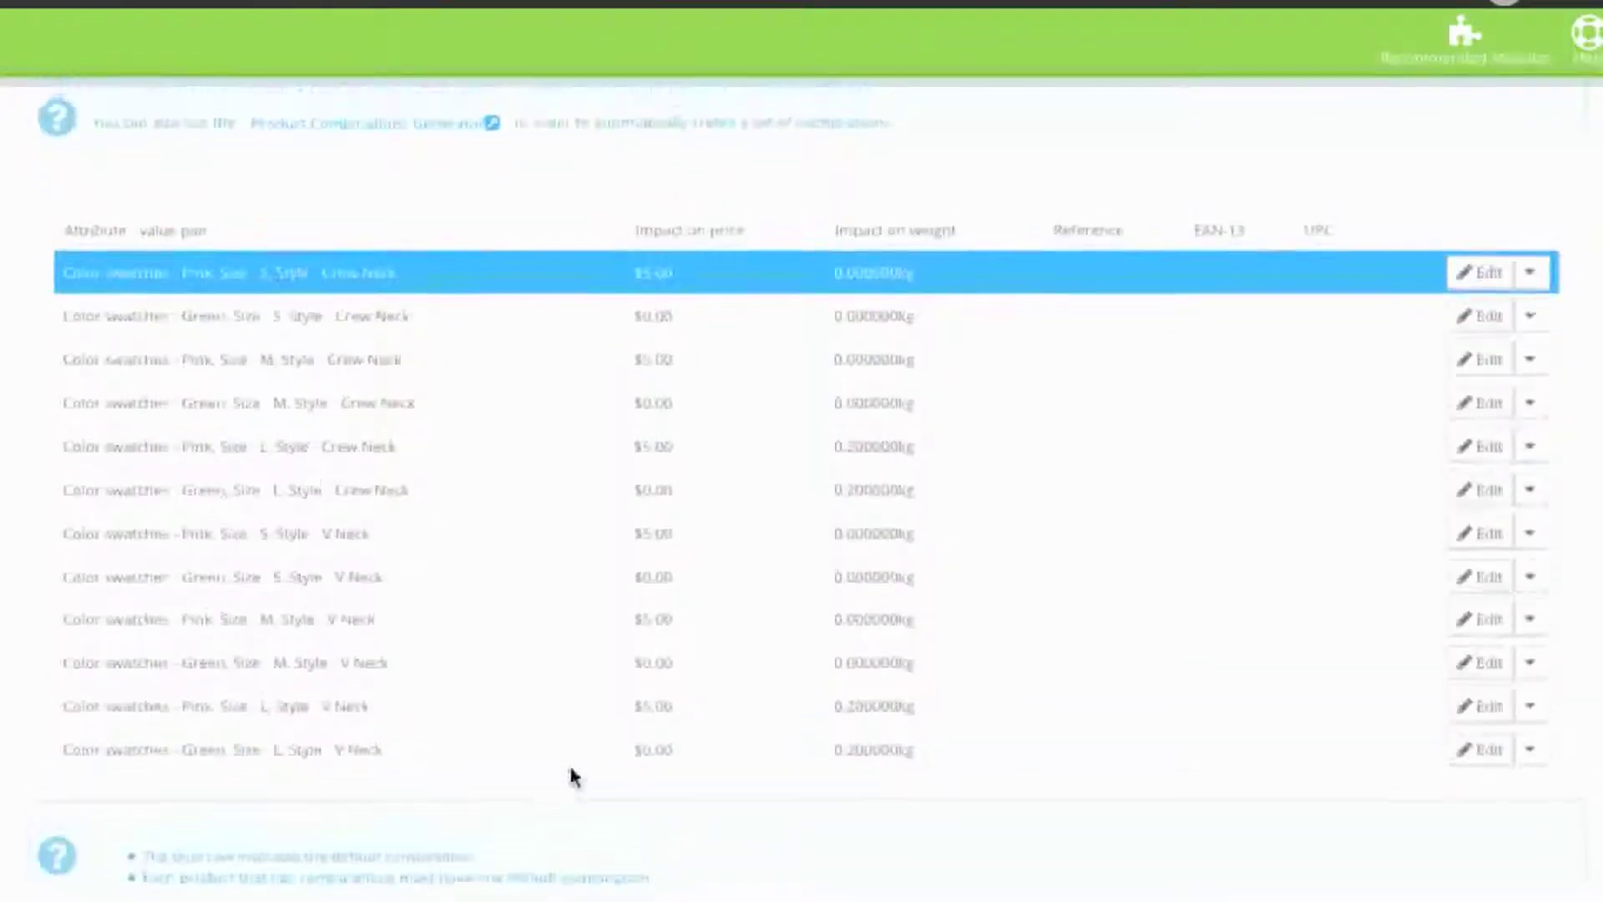
Edit the Pink, size S, Crew Neck combination and assign it the first pink T-shirt image.
click(1485, 302)
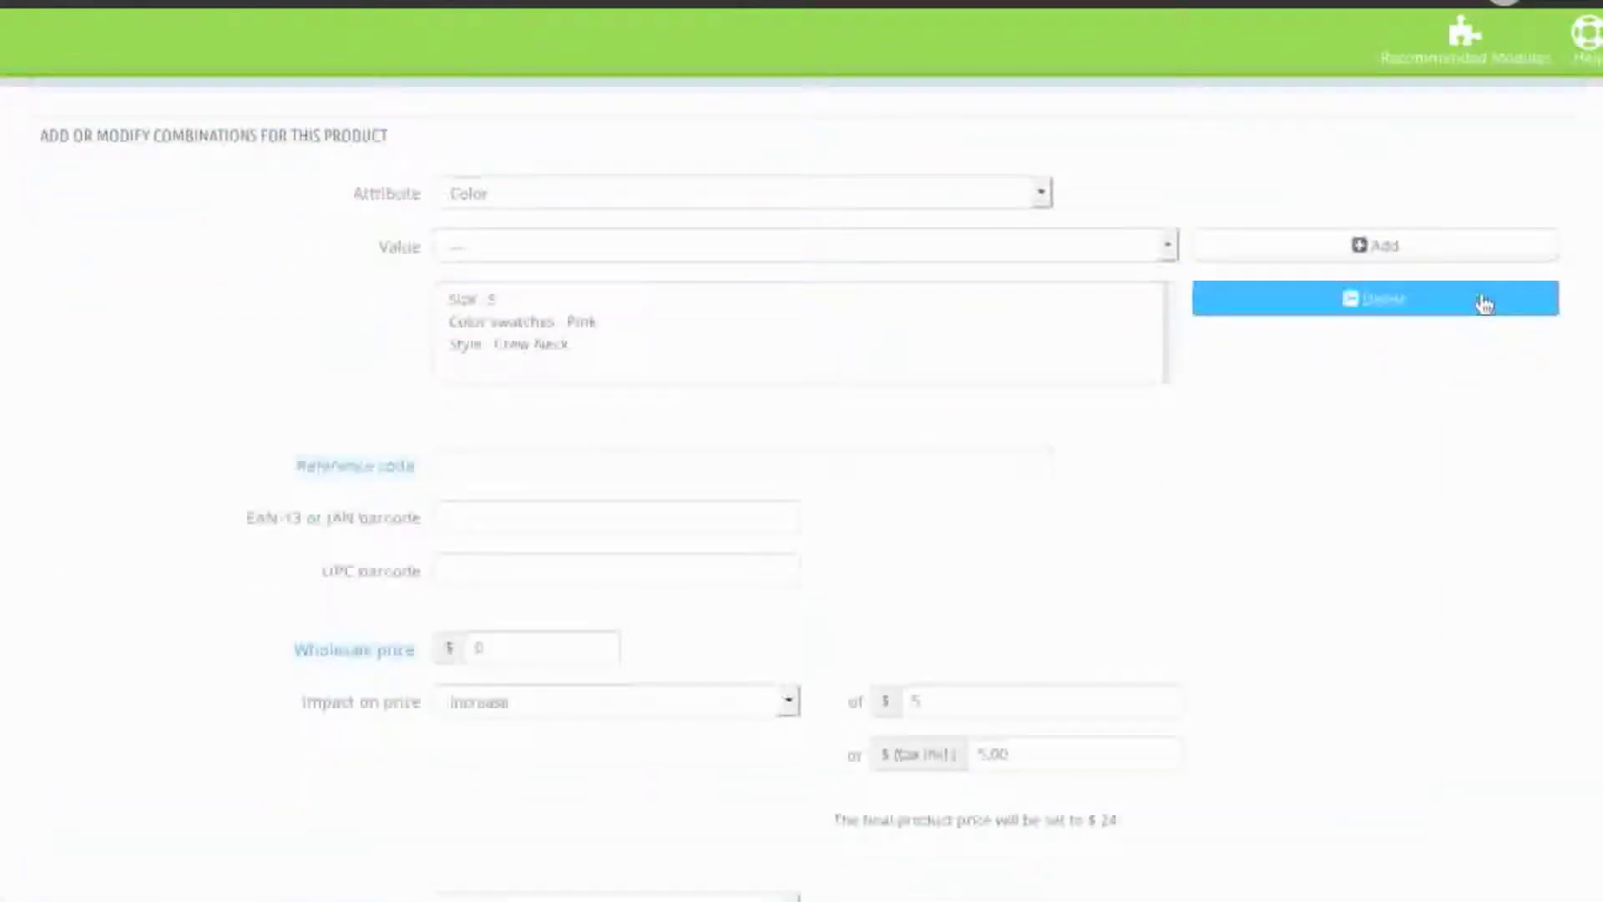
scroll(1163, 443, down, 8)
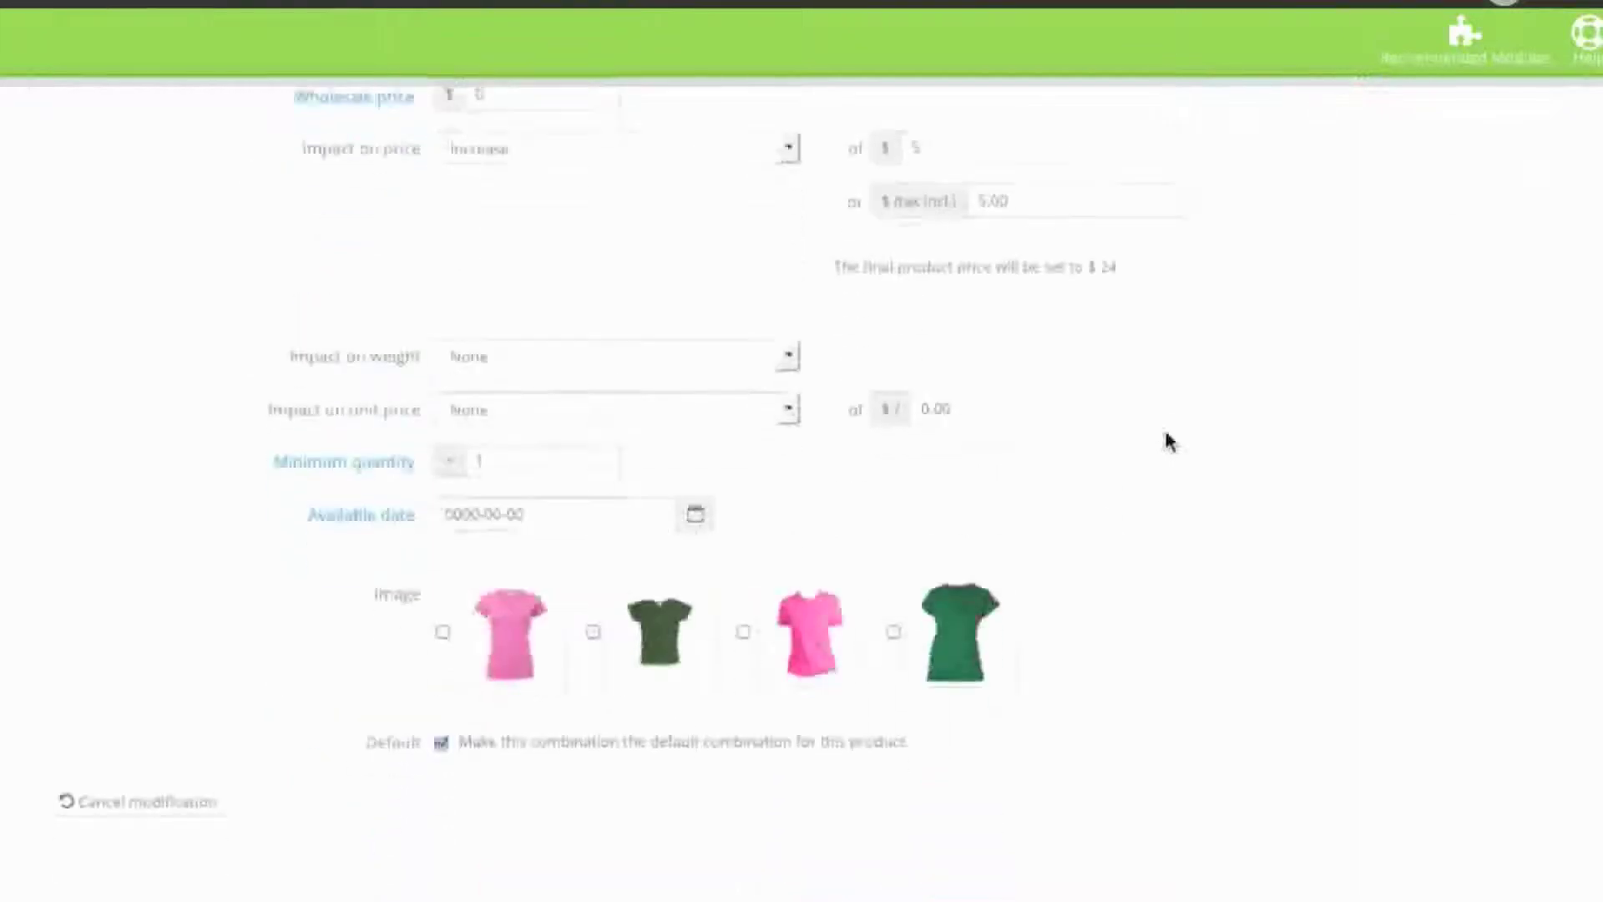
scroll(1166, 439, up, 8)
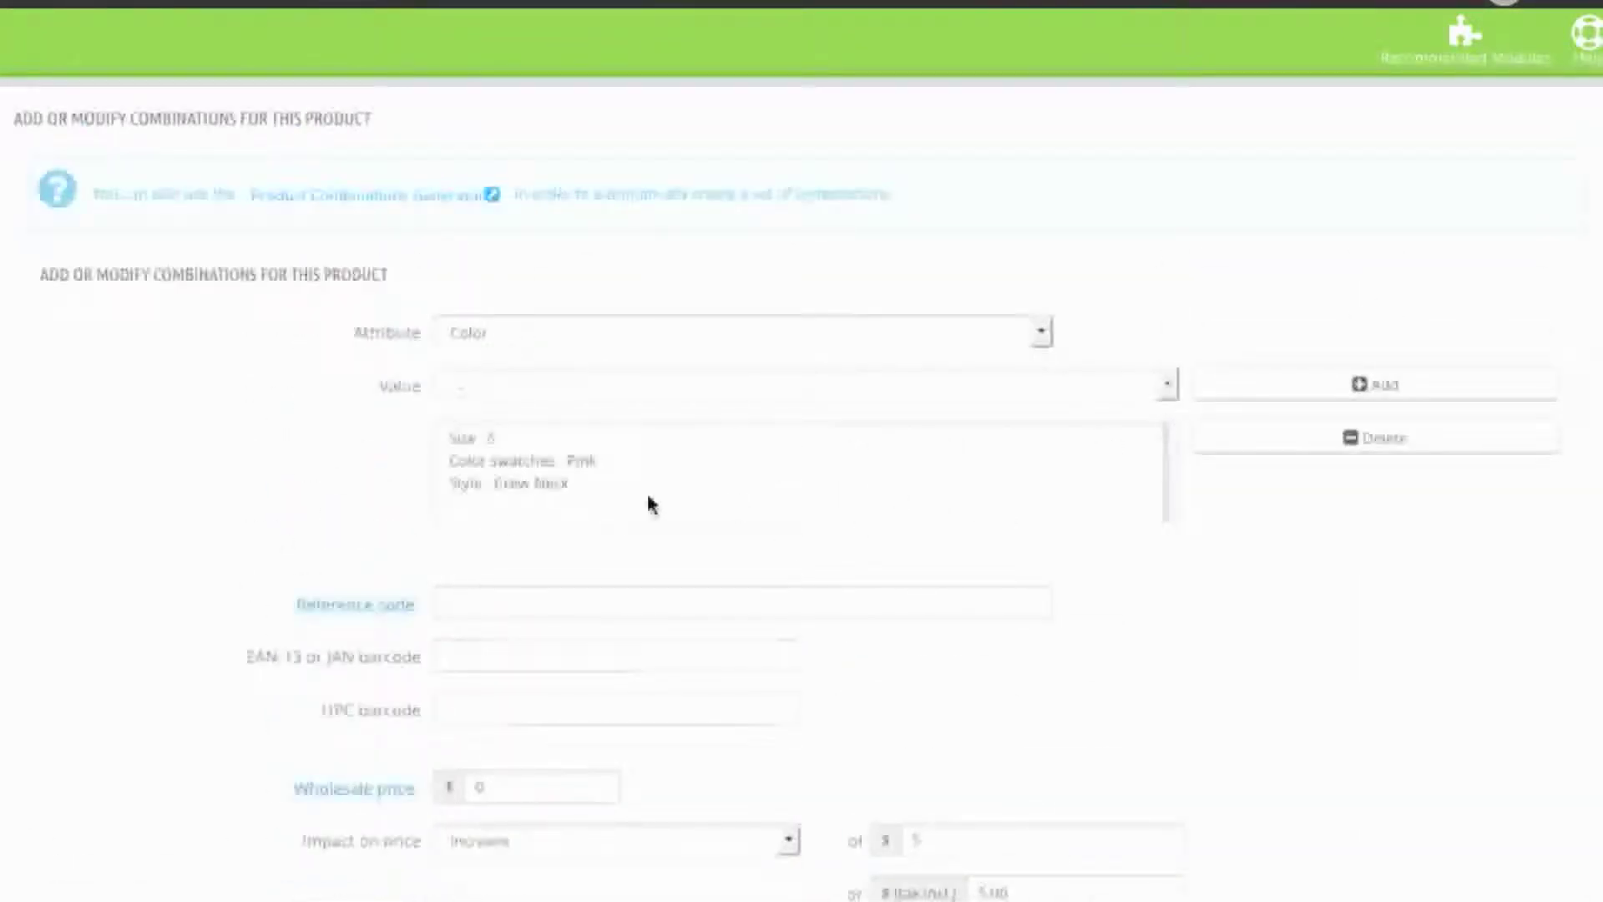
scroll(668, 493, down, 9)
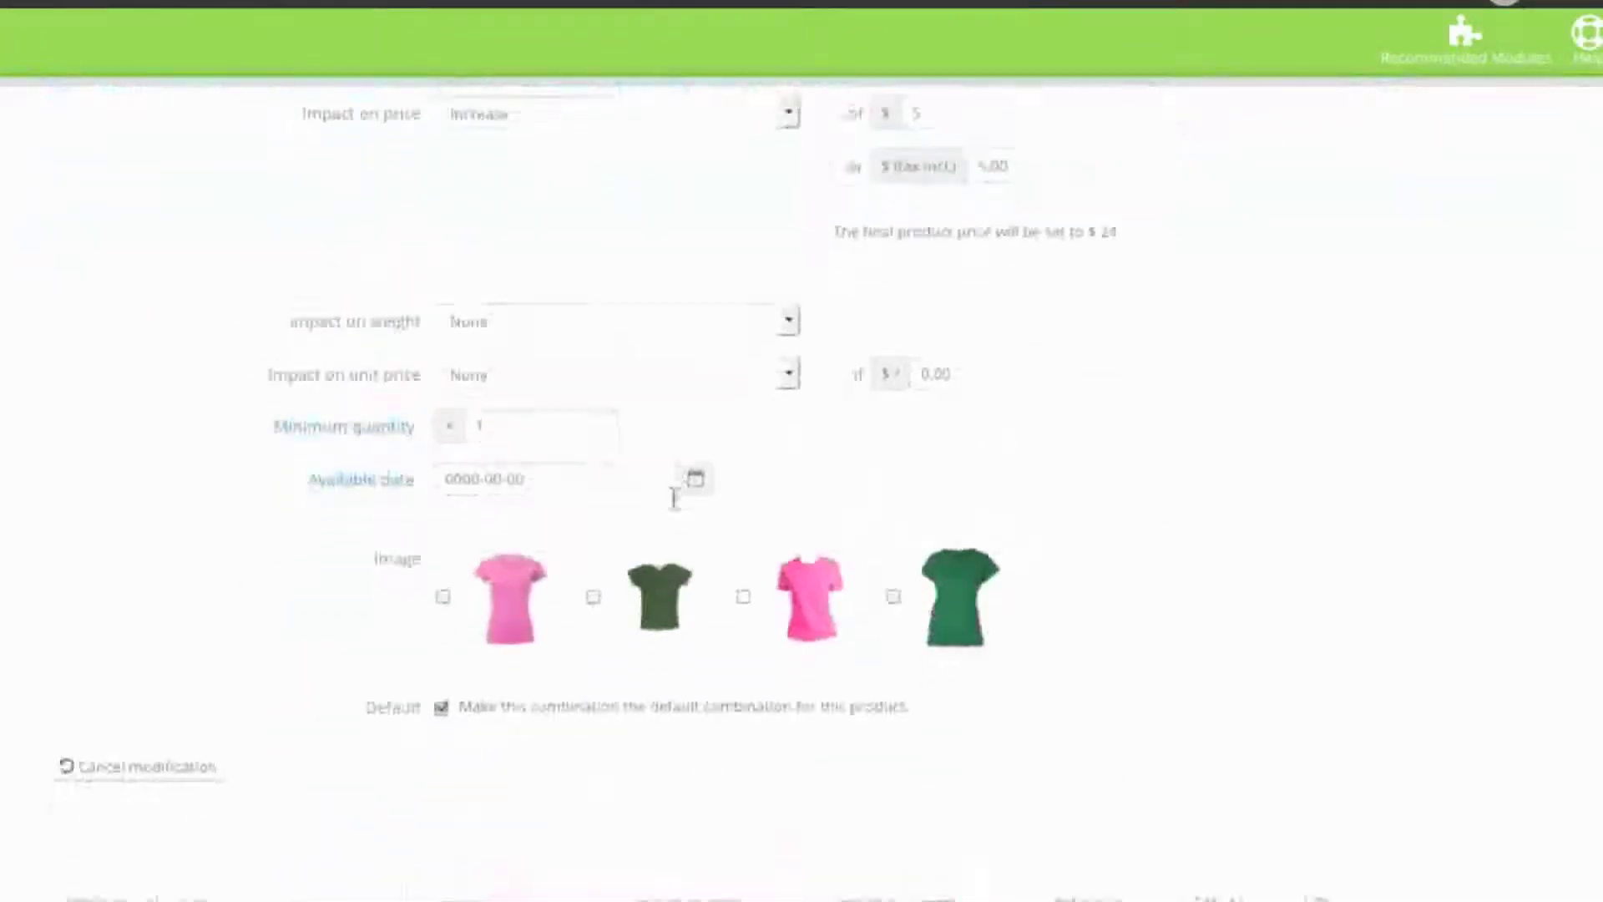
click(443, 531)
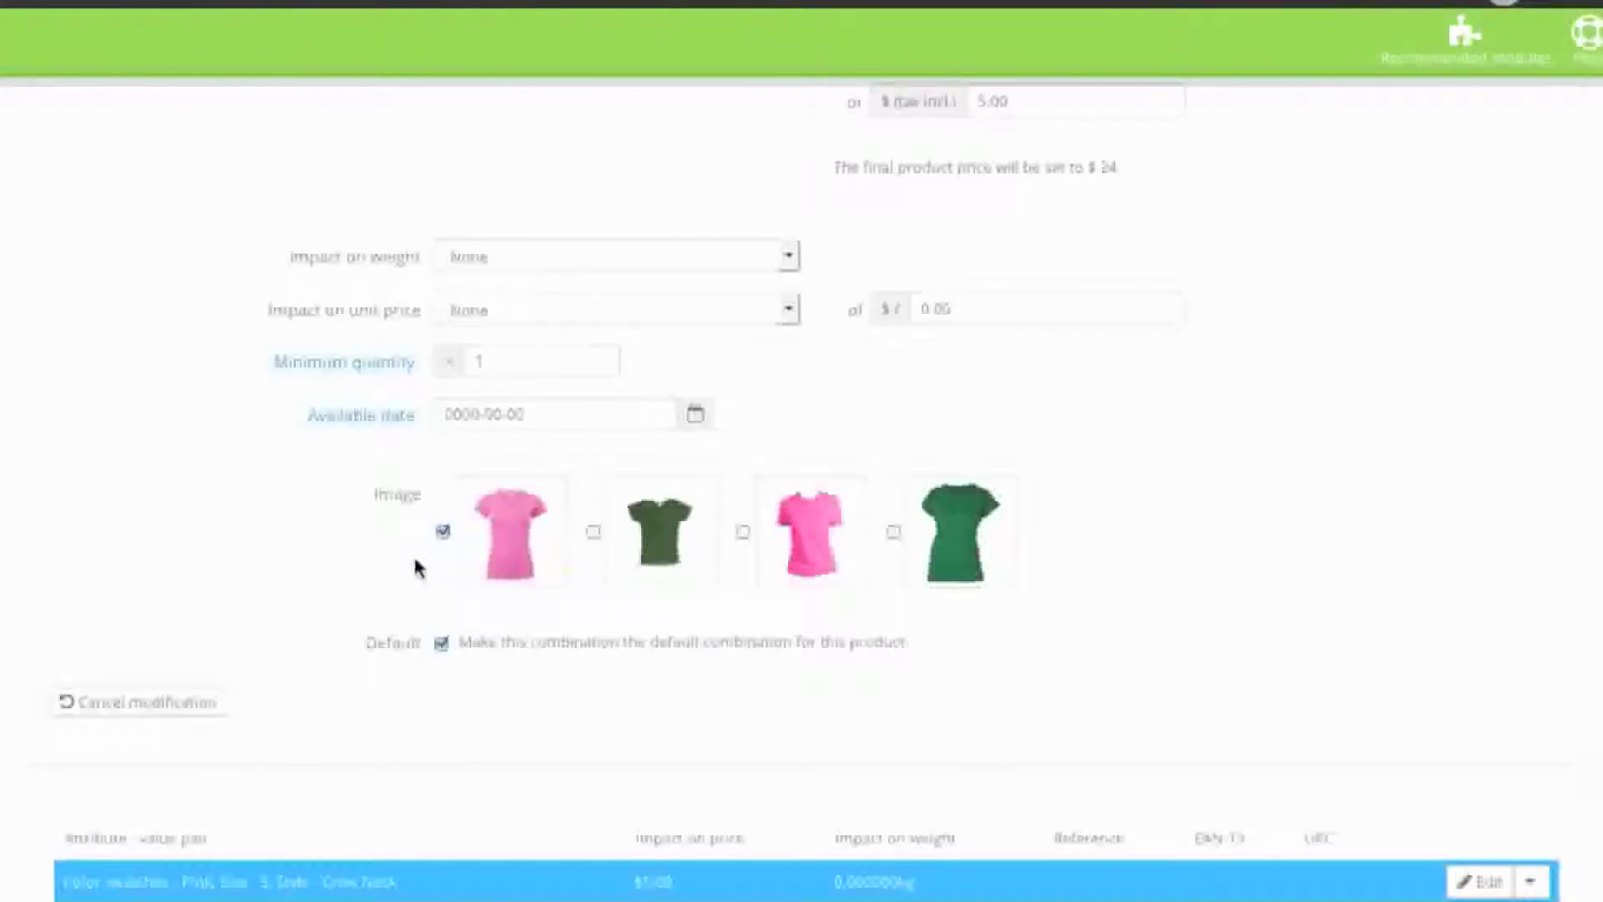
Review the price impact options of the Pink, size S, Crew Neck combination, keep Increase, and save it.
scroll(417, 568, up, 4)
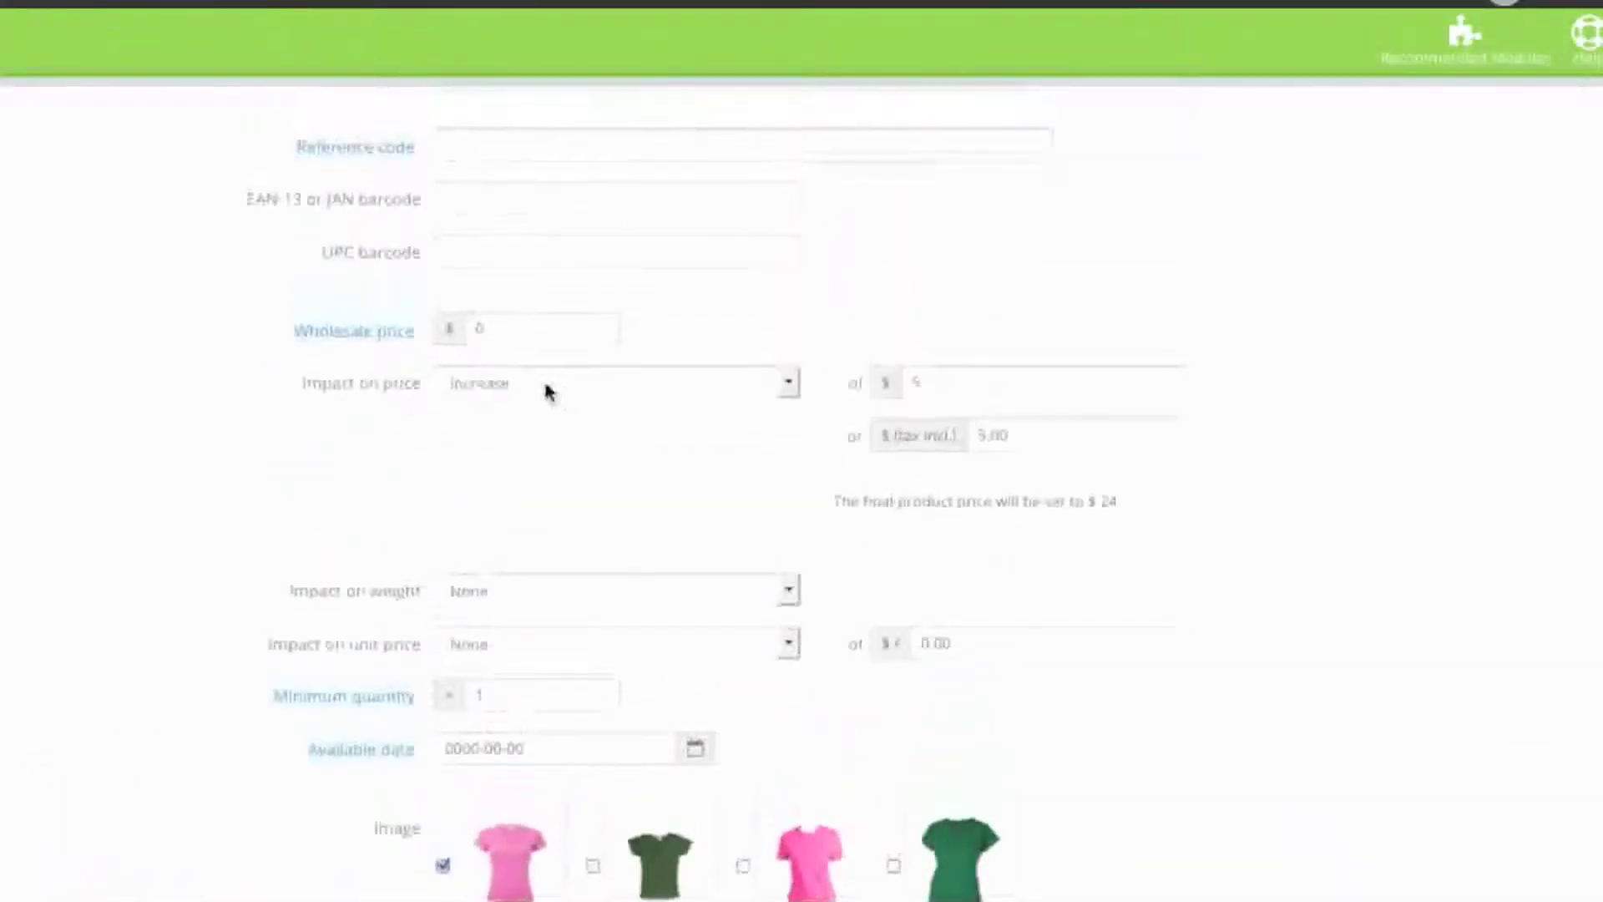
click(549, 414)
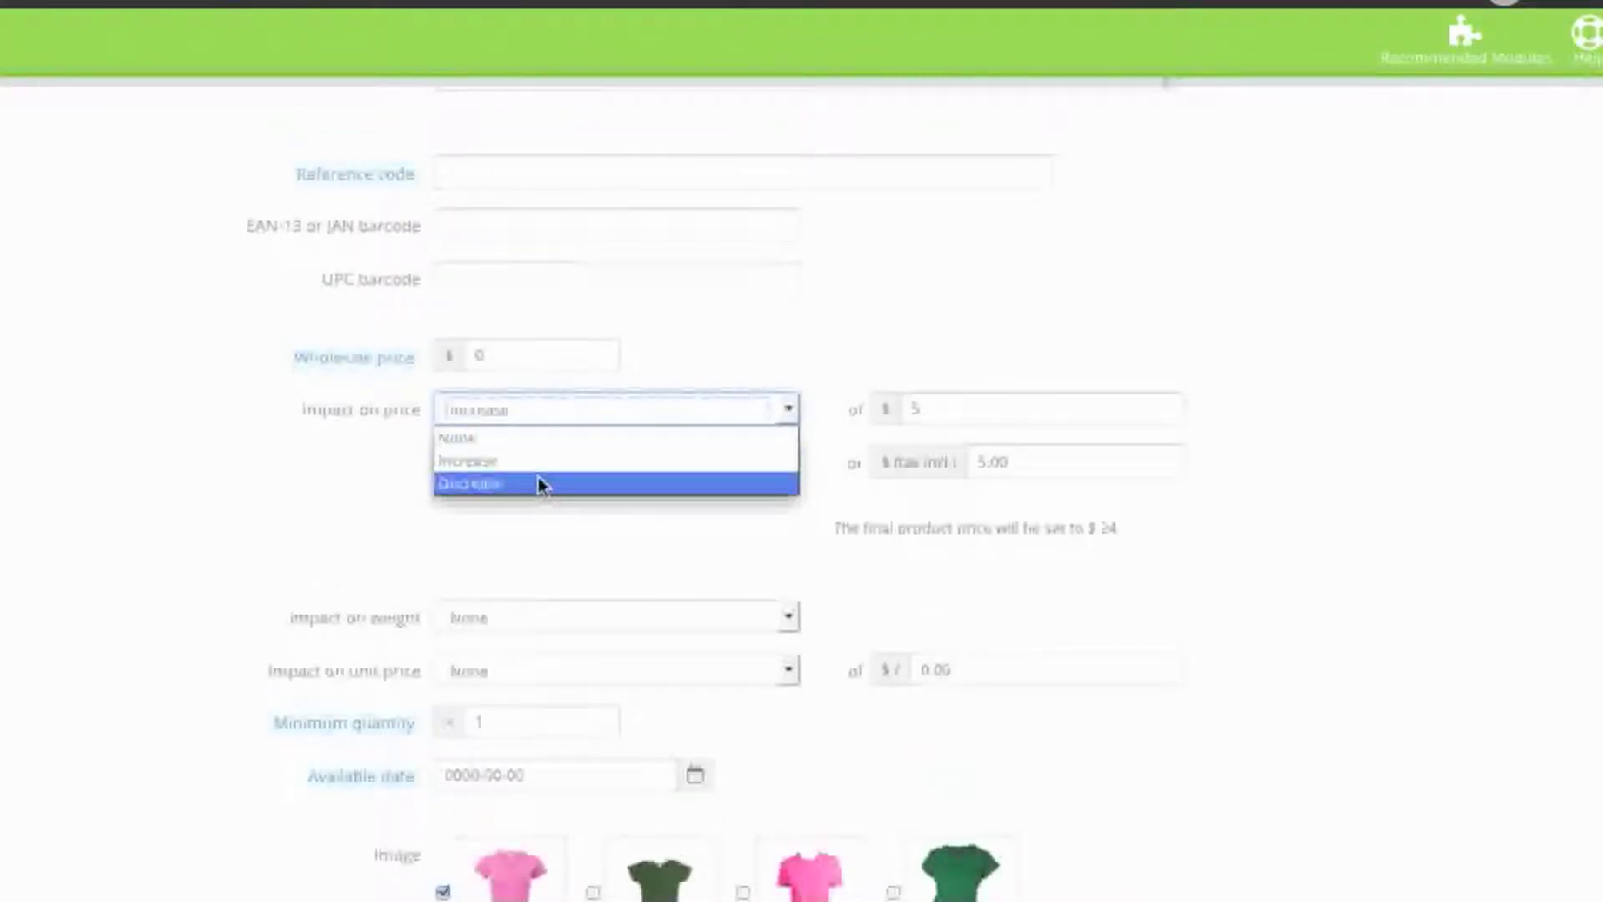
click(339, 461)
scroll(339, 461, down, 2)
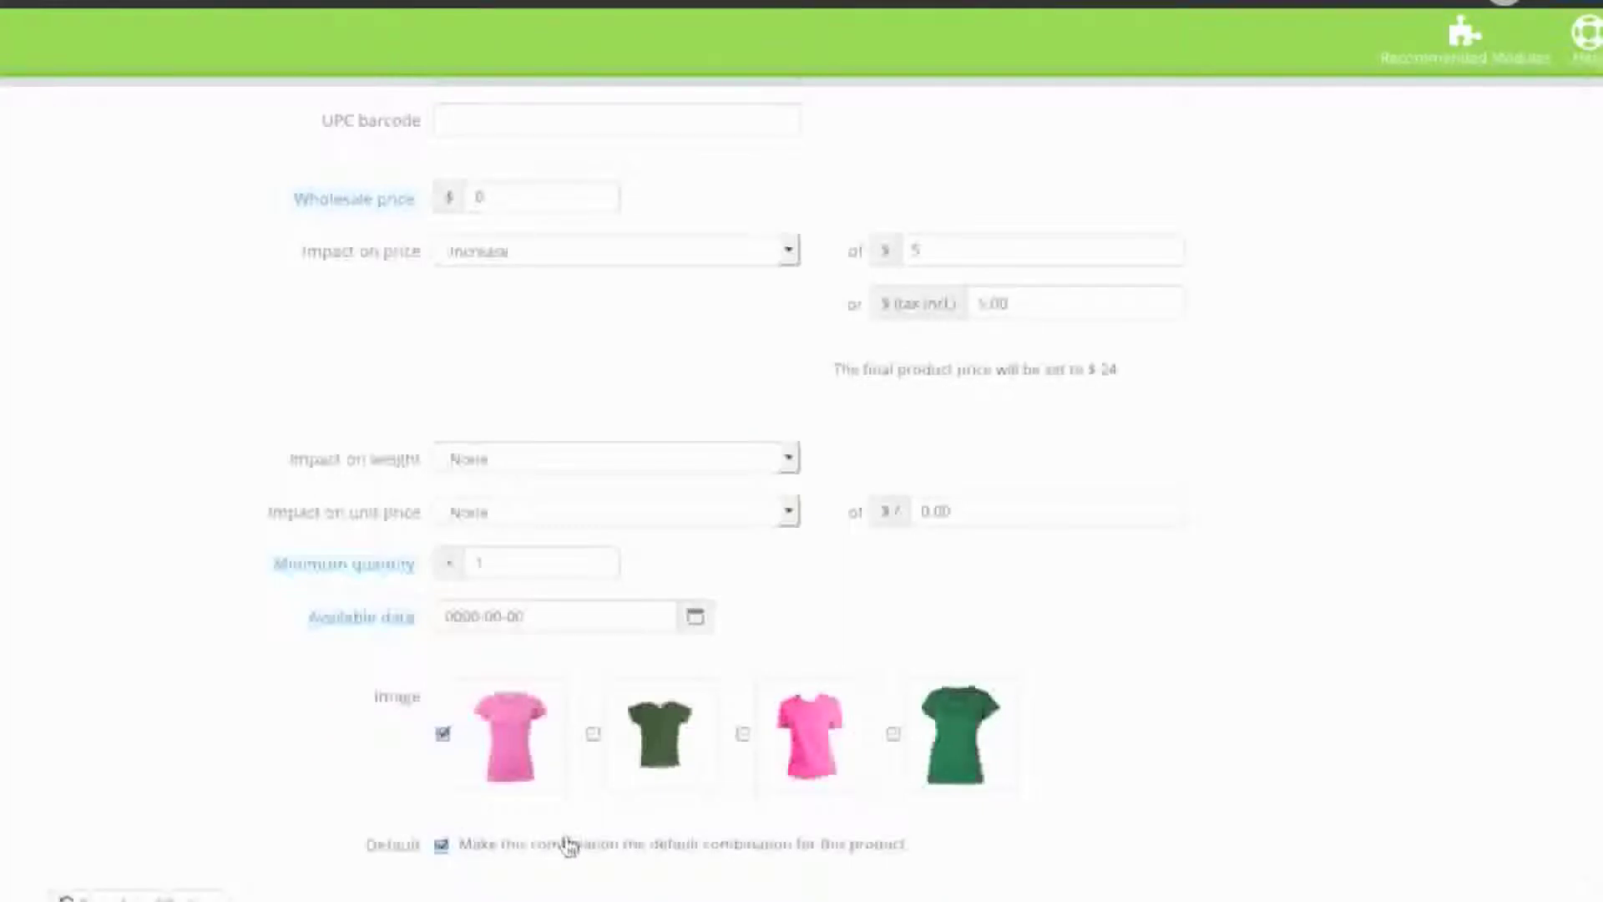
scroll(508, 843, down, 10)
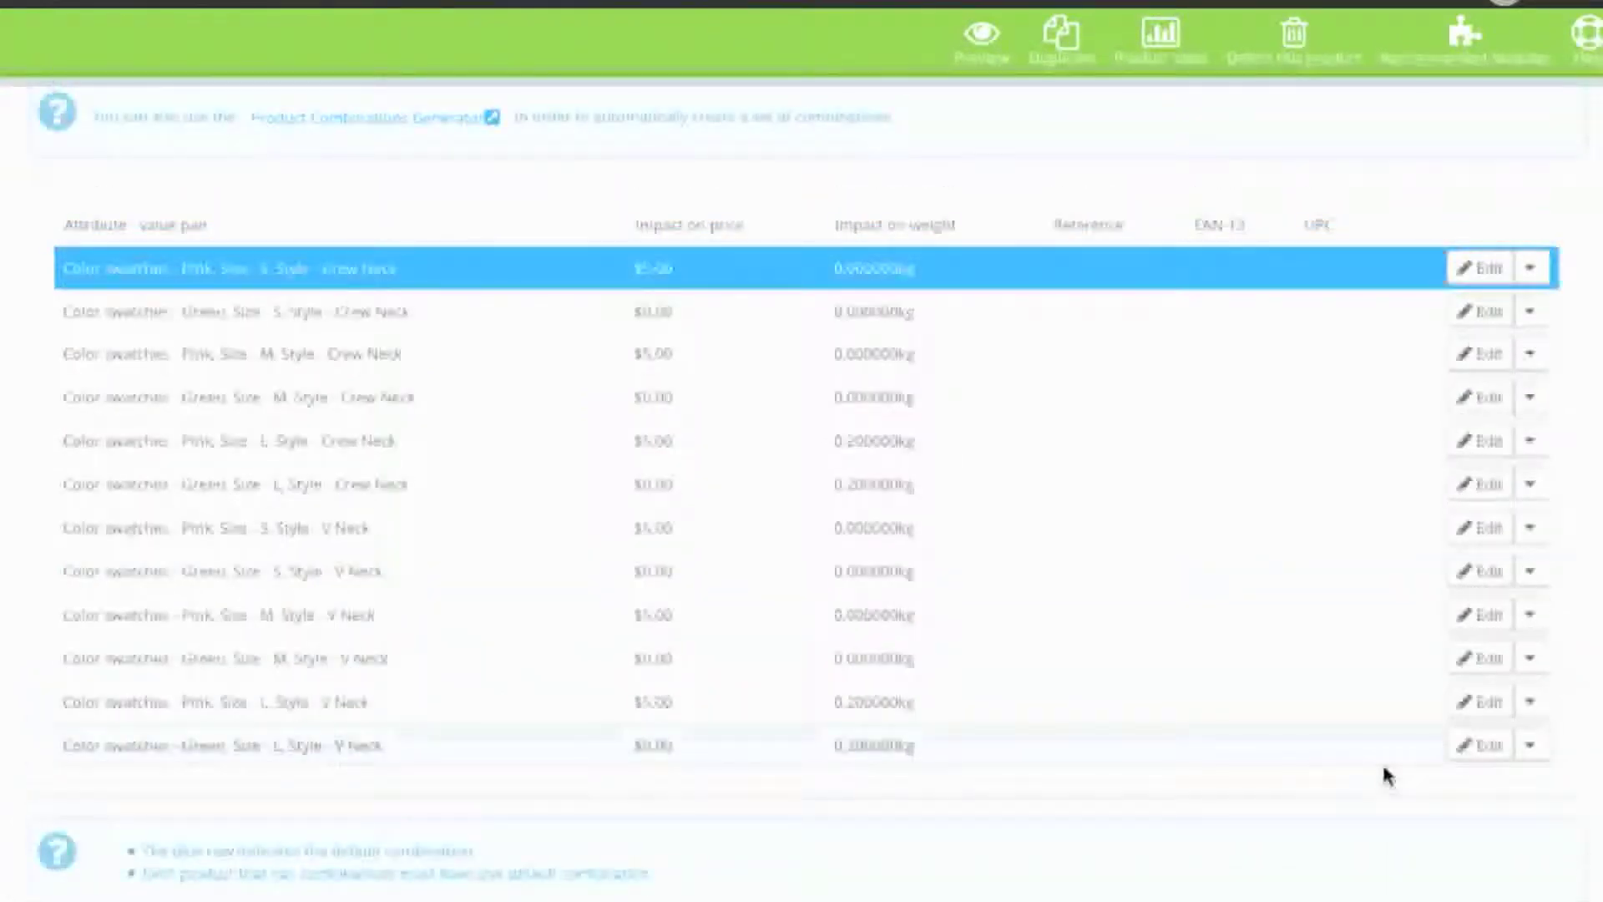
Assign the last green T-shirt image to the Green, size S, Crew Neck combination and save it, staying on the page.
click(1493, 311)
scroll(1298, 576, down, 2)
scroll(1301, 576, down, 3)
scroll(1131, 543, up, 6)
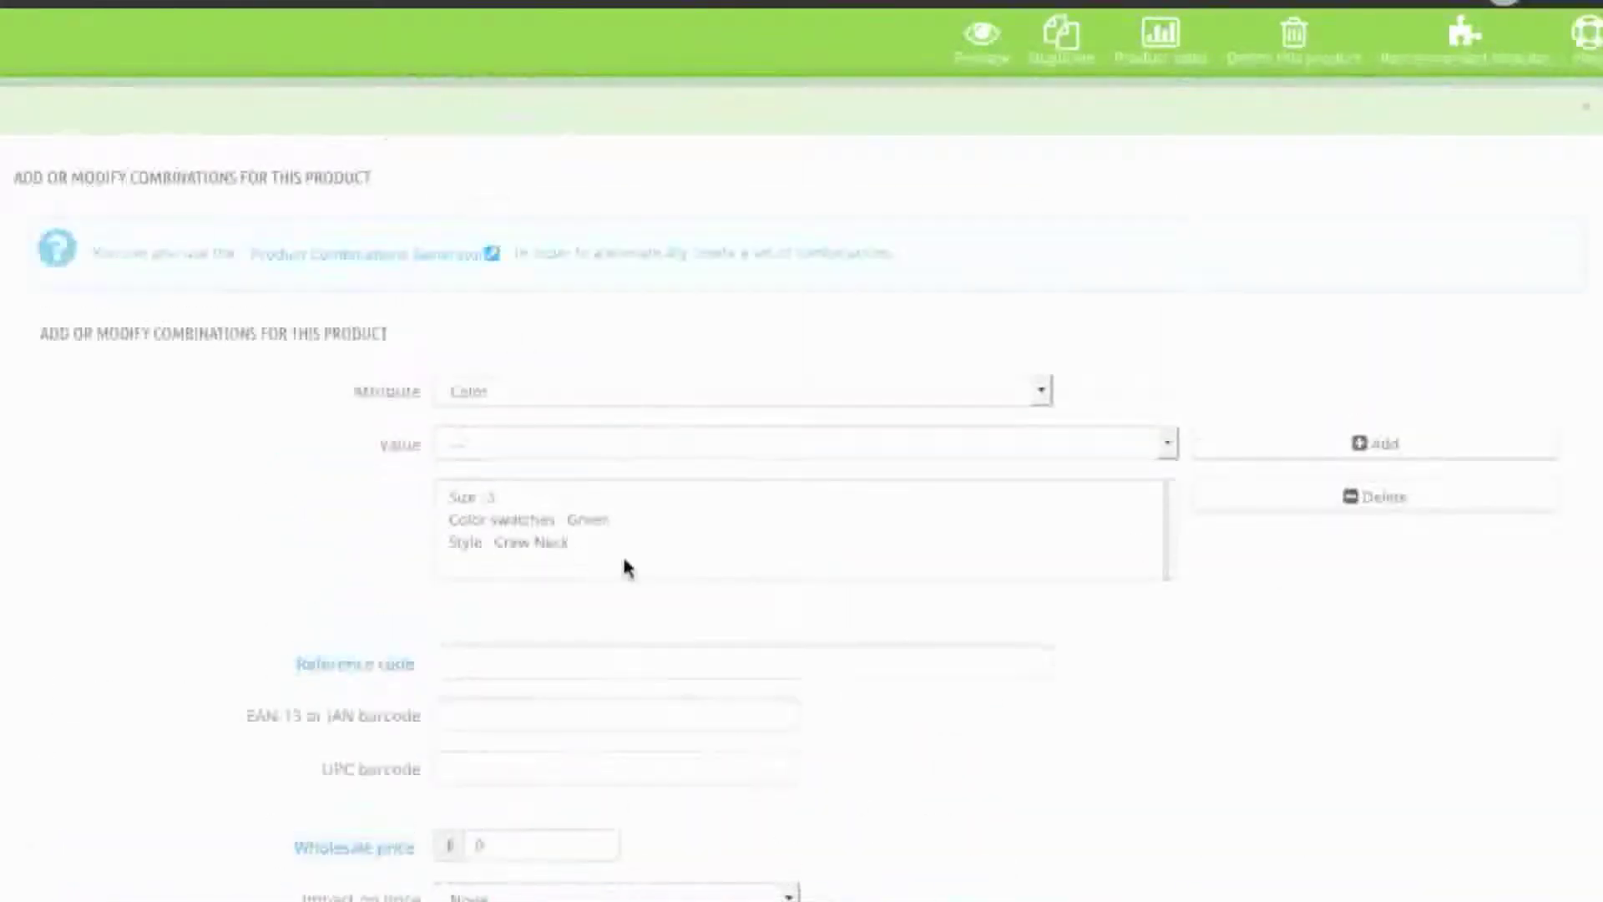
scroll(676, 590, down, 6)
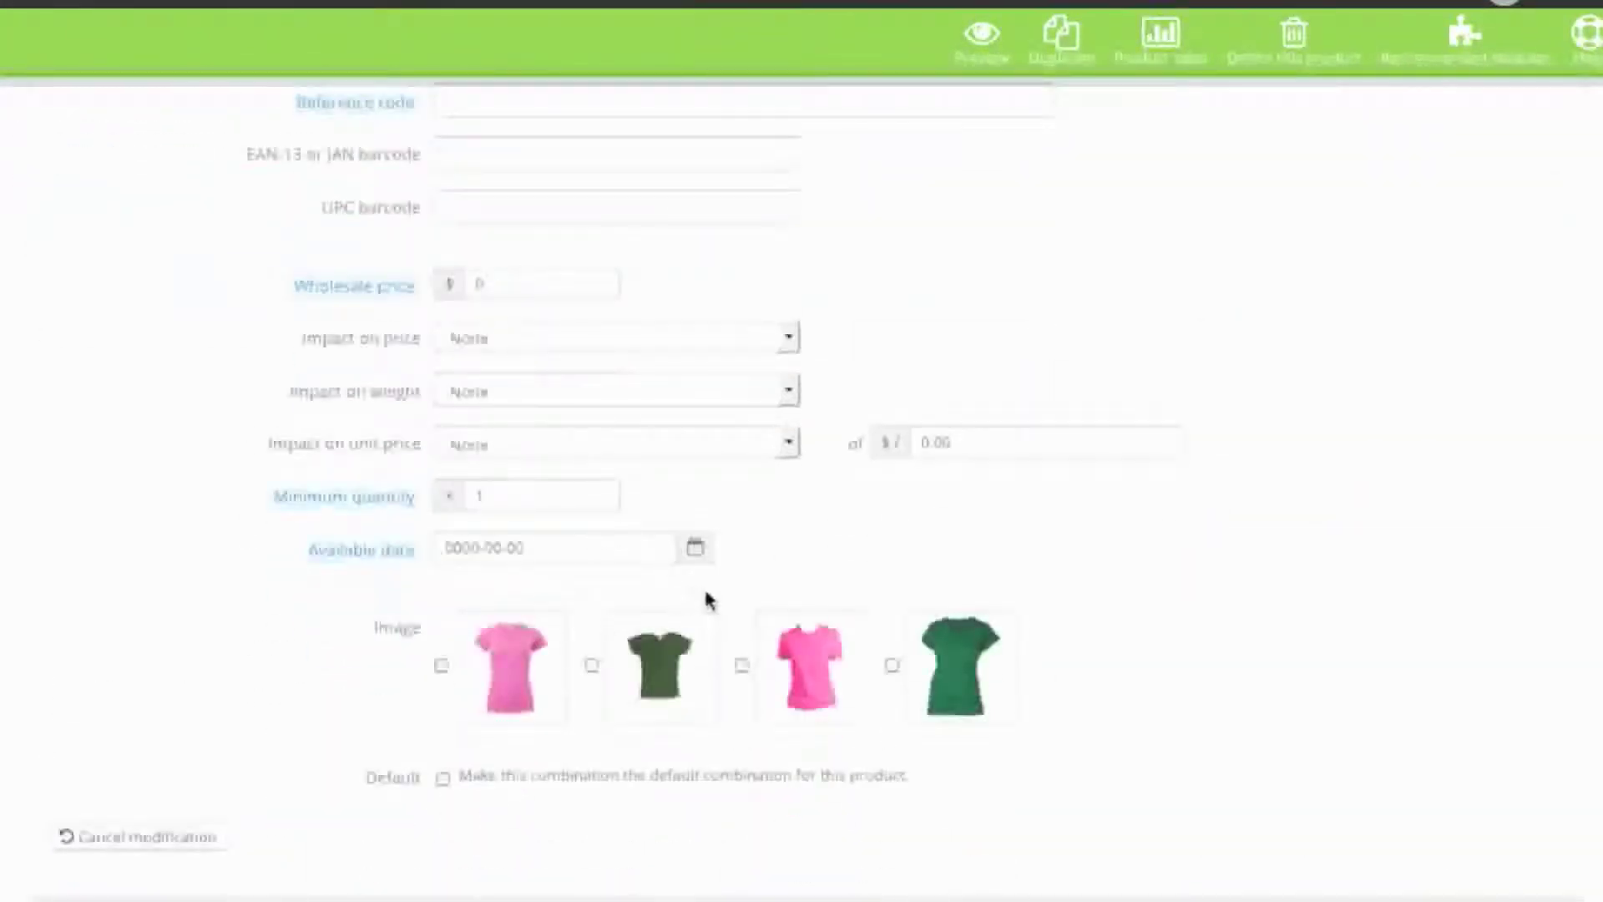
click(891, 664)
scroll(1123, 681, down, 5)
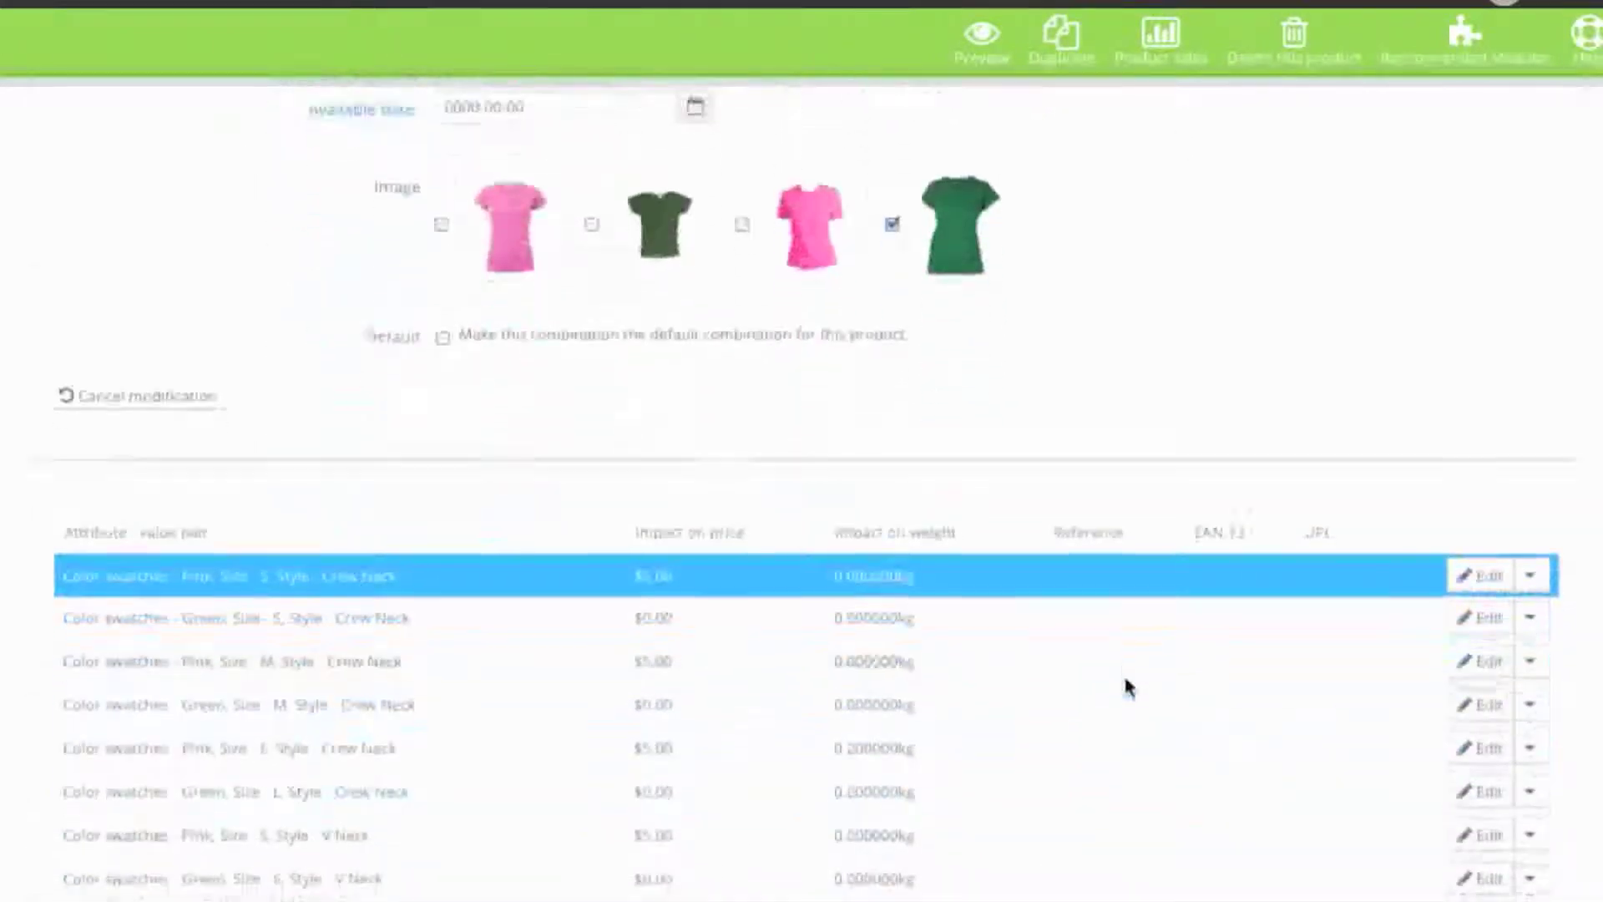
scroll(1125, 686, down, 5)
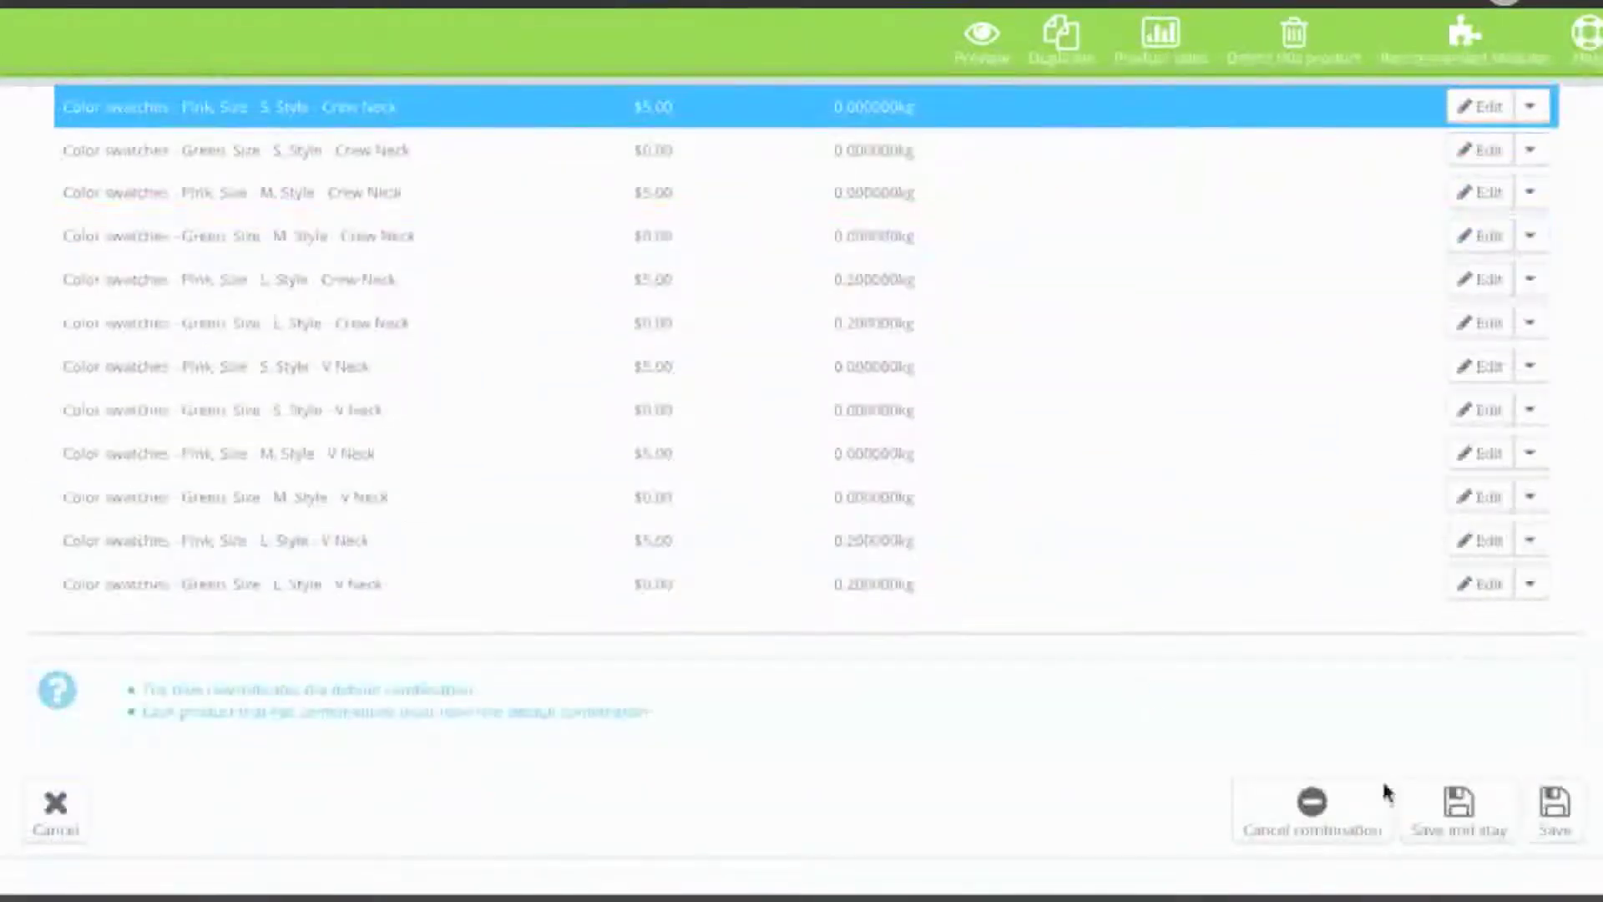
click(1471, 834)
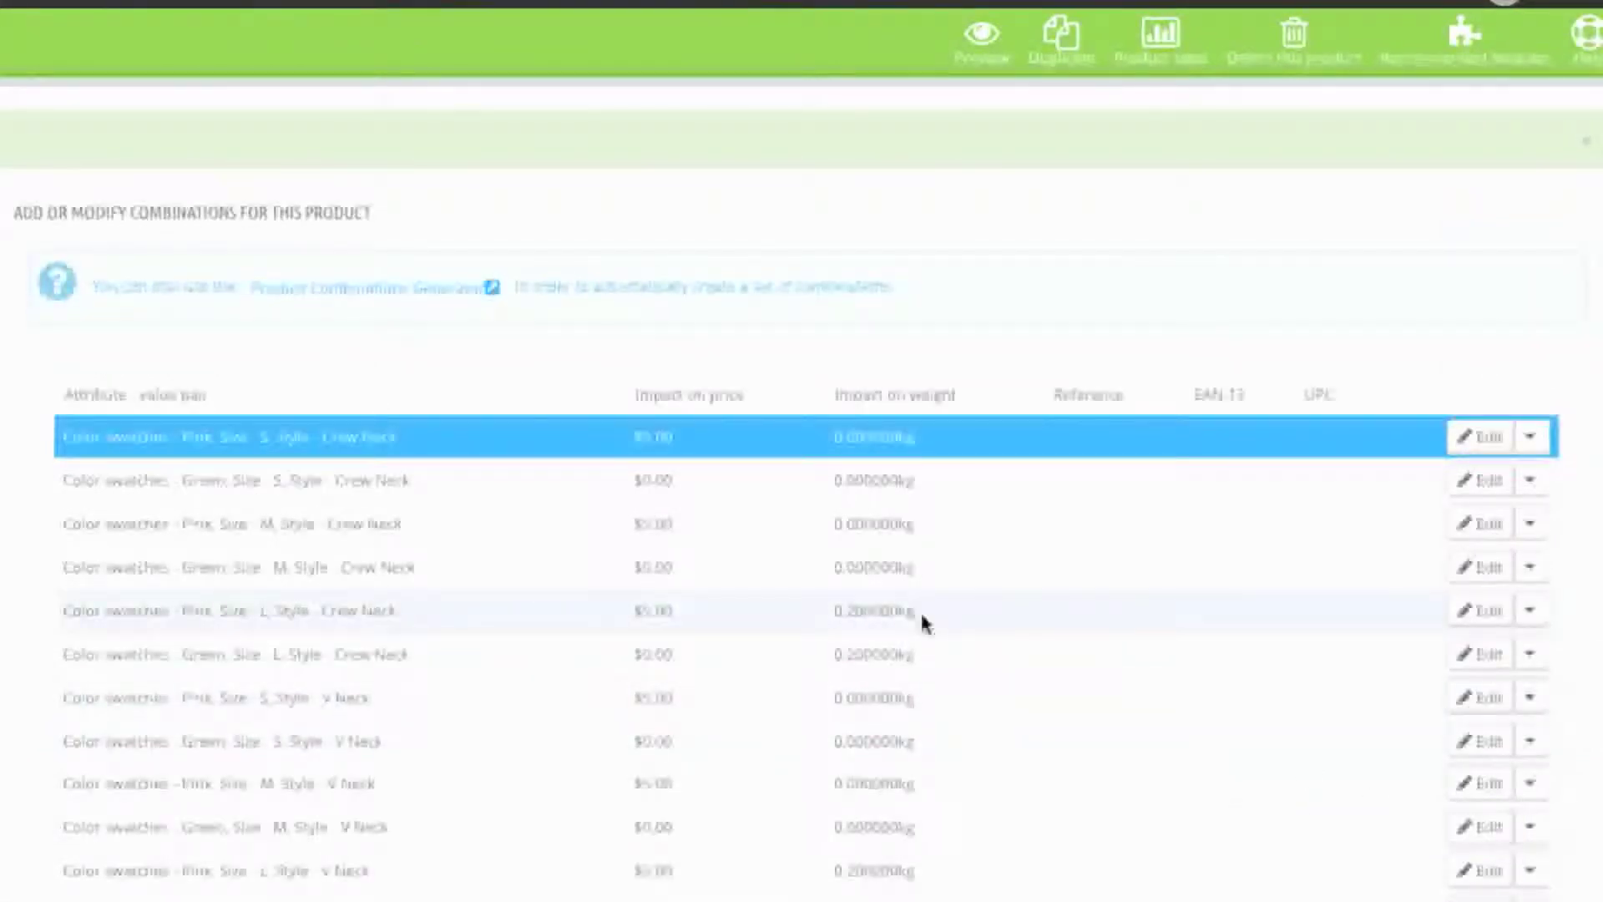
Open the Pink, size L, Crew Neck combination for editing and look over its weight impact options.
click(1461, 625)
scroll(1061, 664, down, 2)
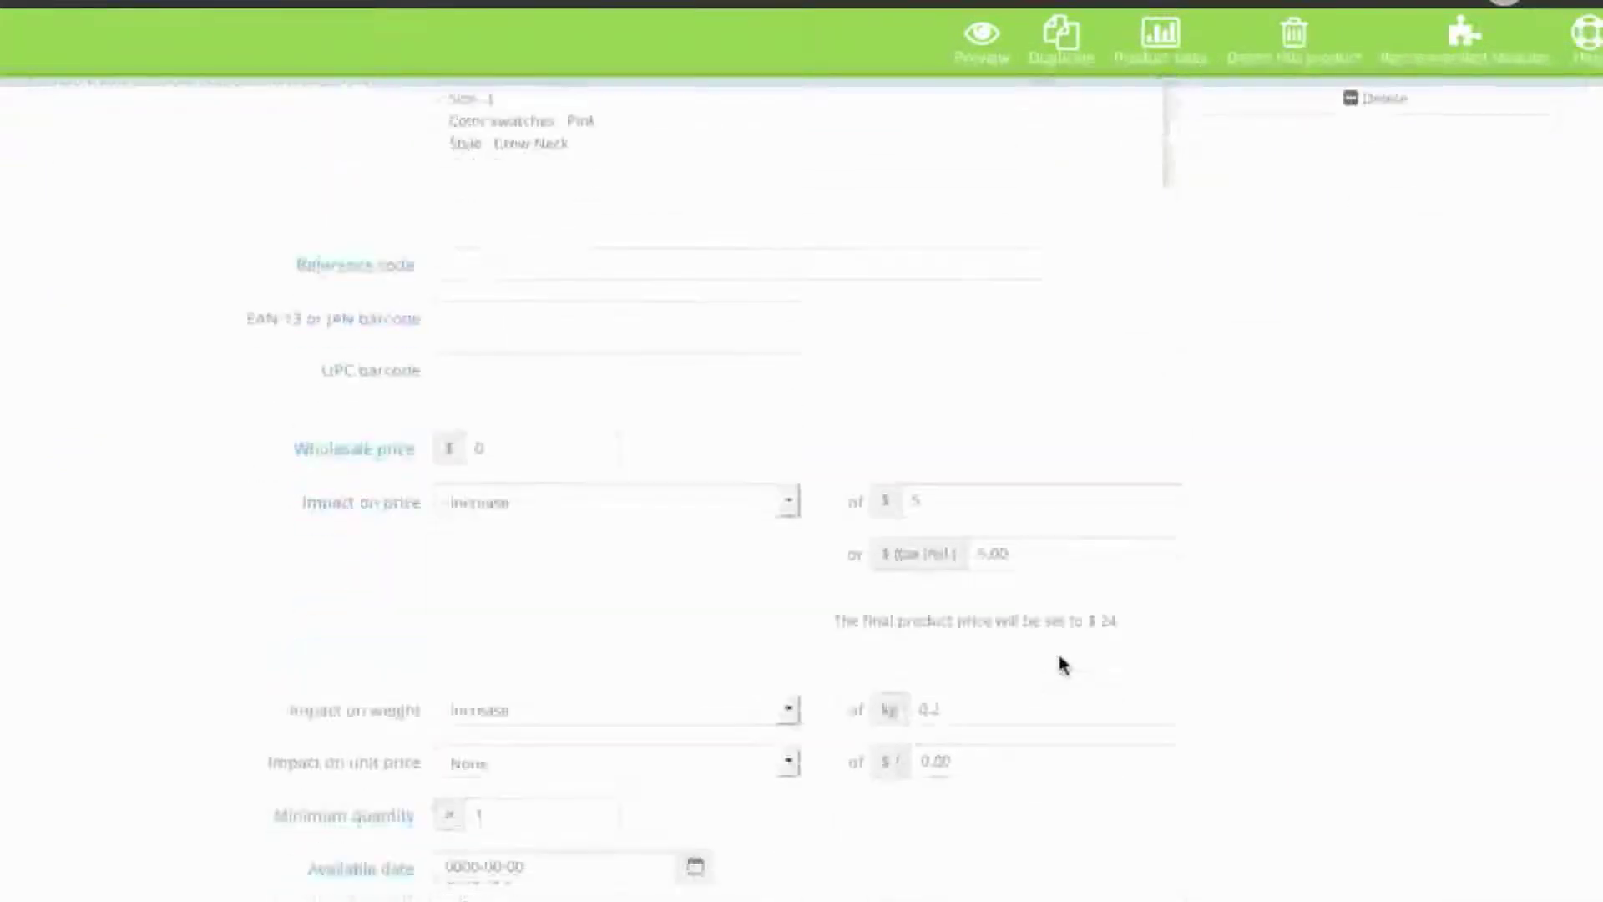
scroll(1060, 664, down, 1)
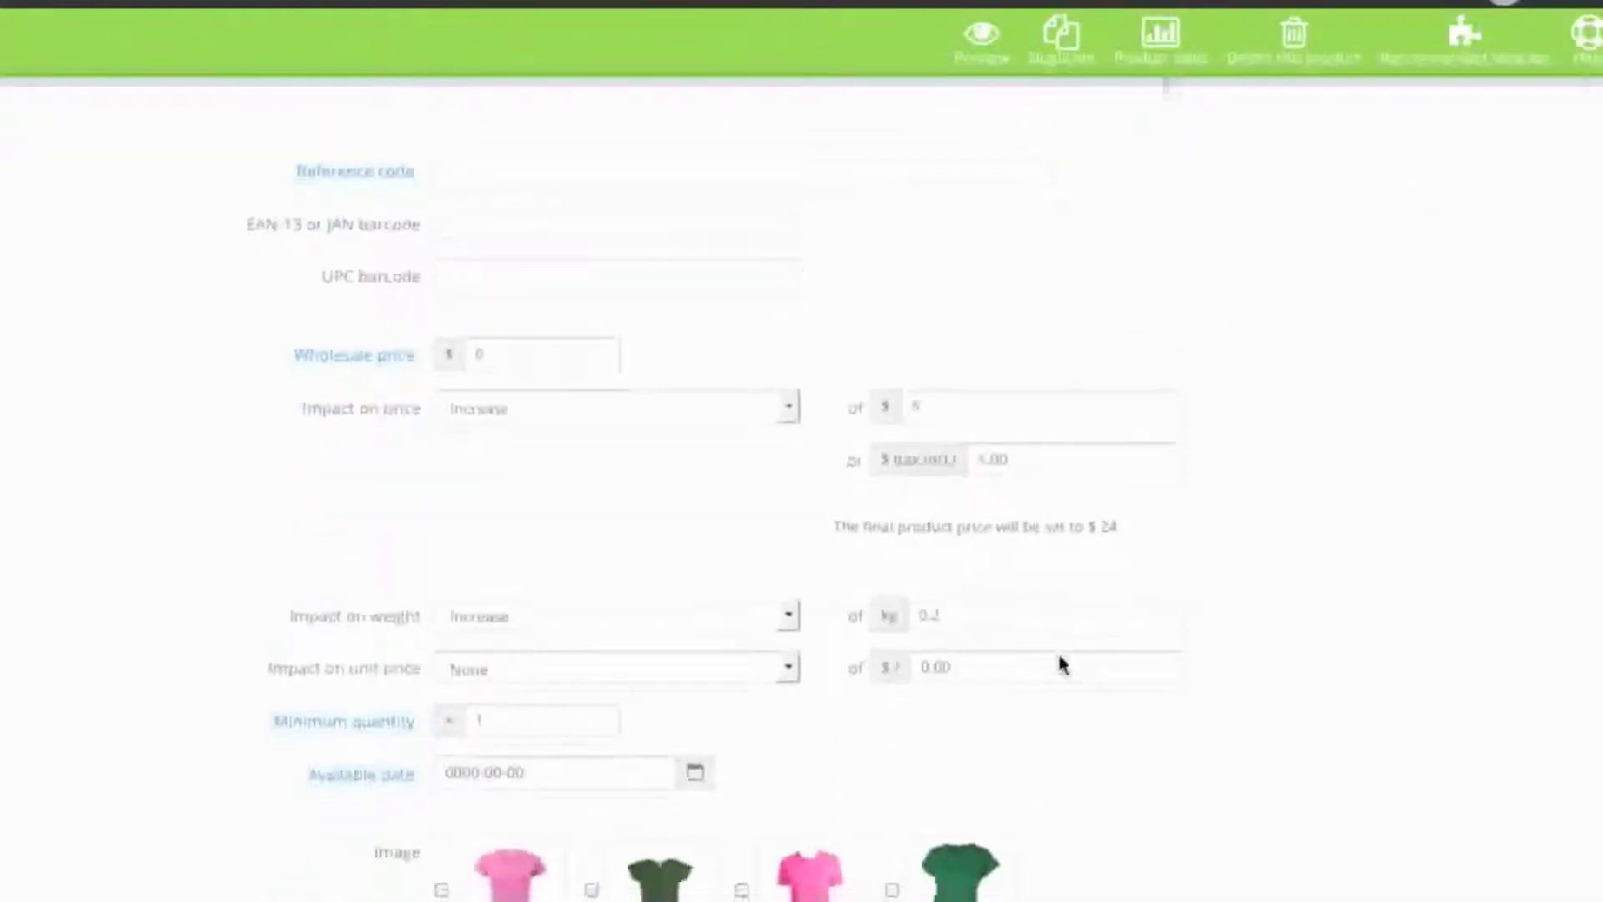
scroll(1060, 664, down, 1)
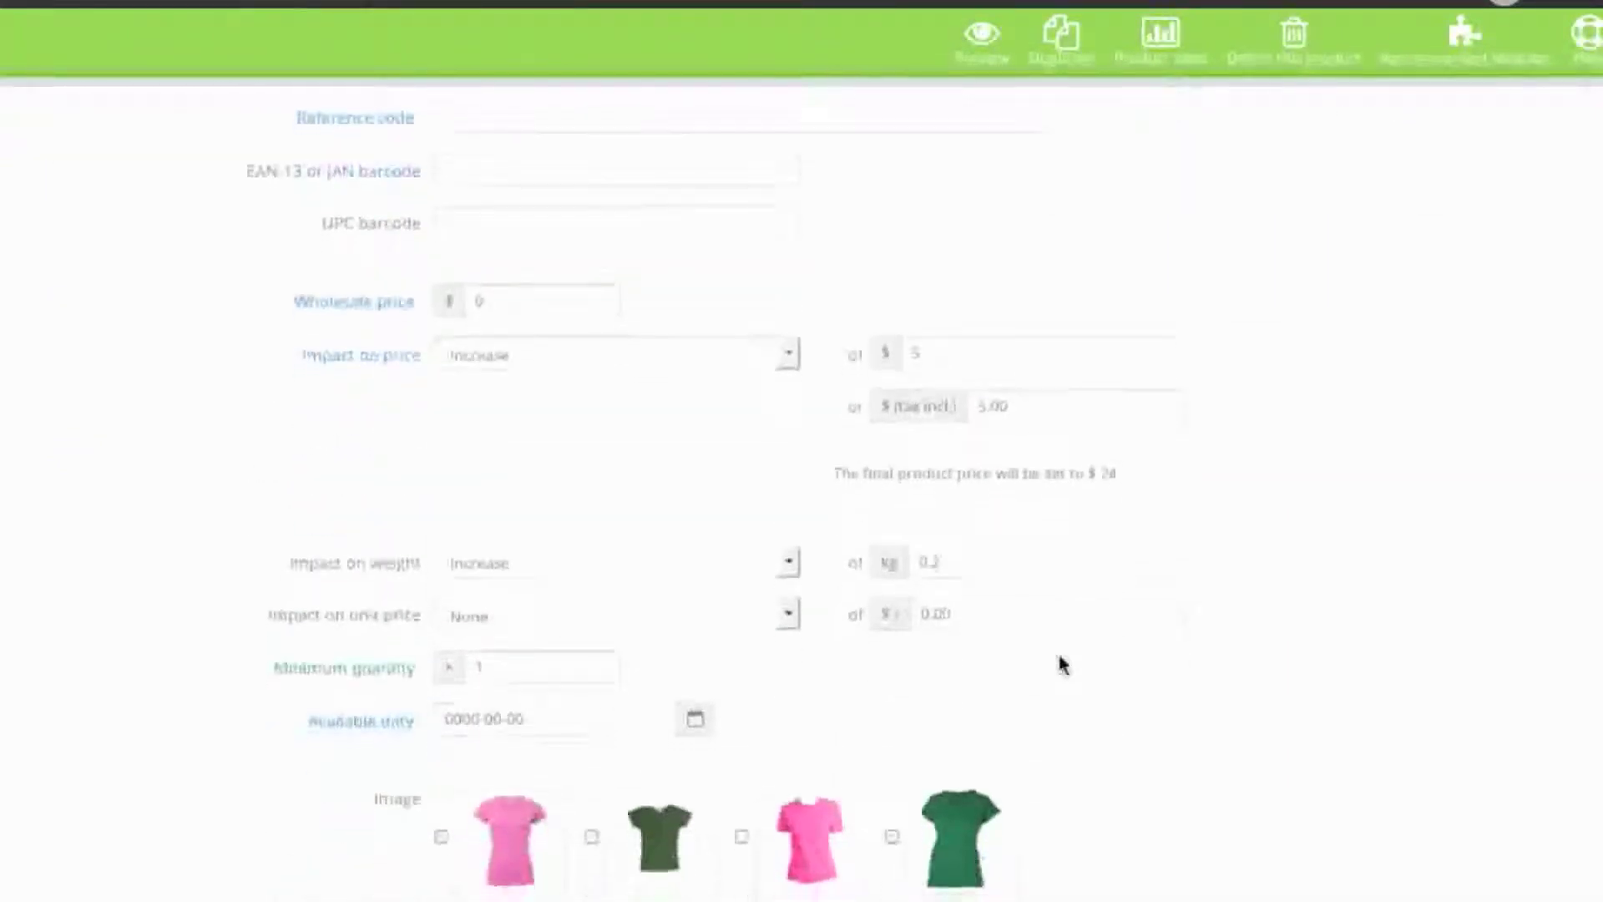
click(765, 565)
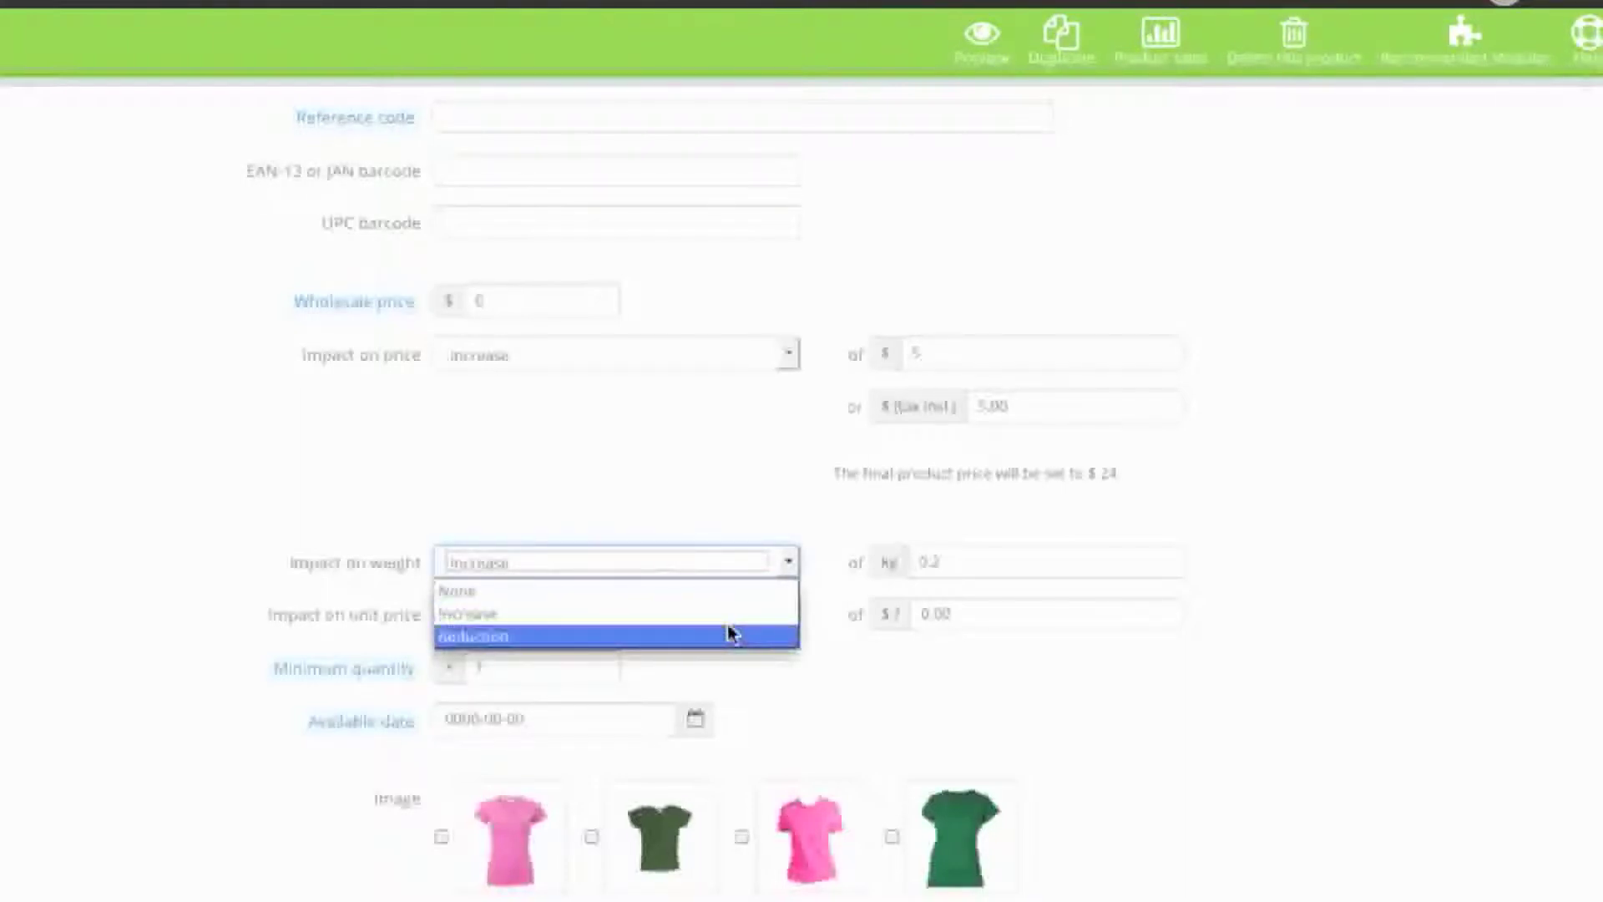
click(832, 595)
Assign the second pink T-shirt image to the Pink, size L, Crew Neck combination and save it, staying on the page.
scroll(829, 597, up, 6)
scroll(831, 601, down, 9)
click(740, 586)
scroll(847, 632, down, 10)
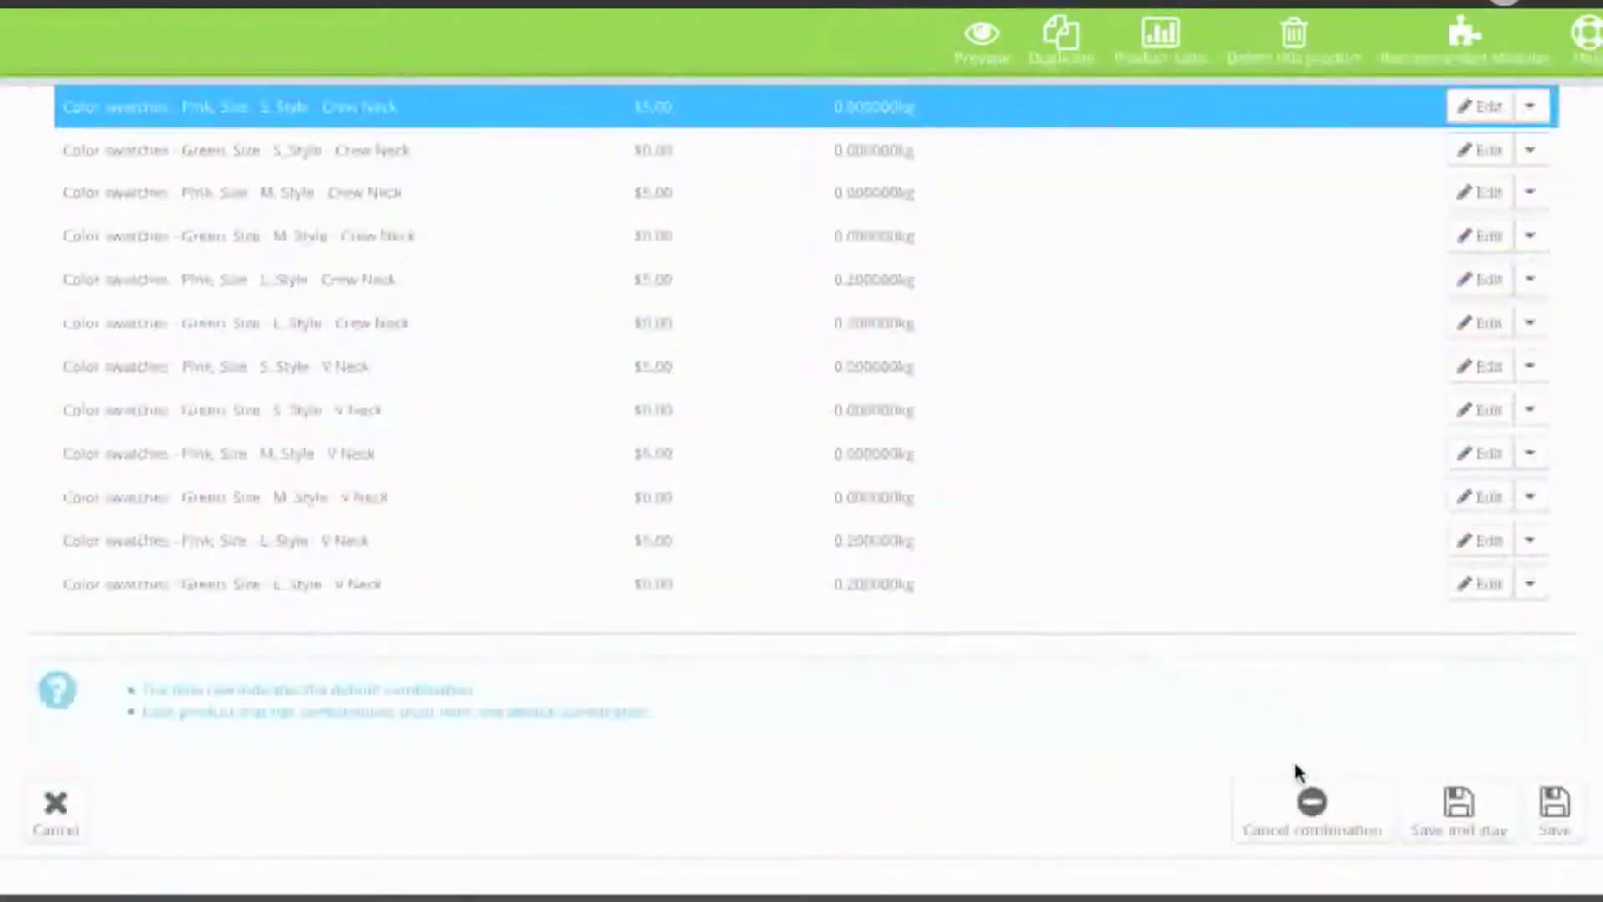
click(1436, 806)
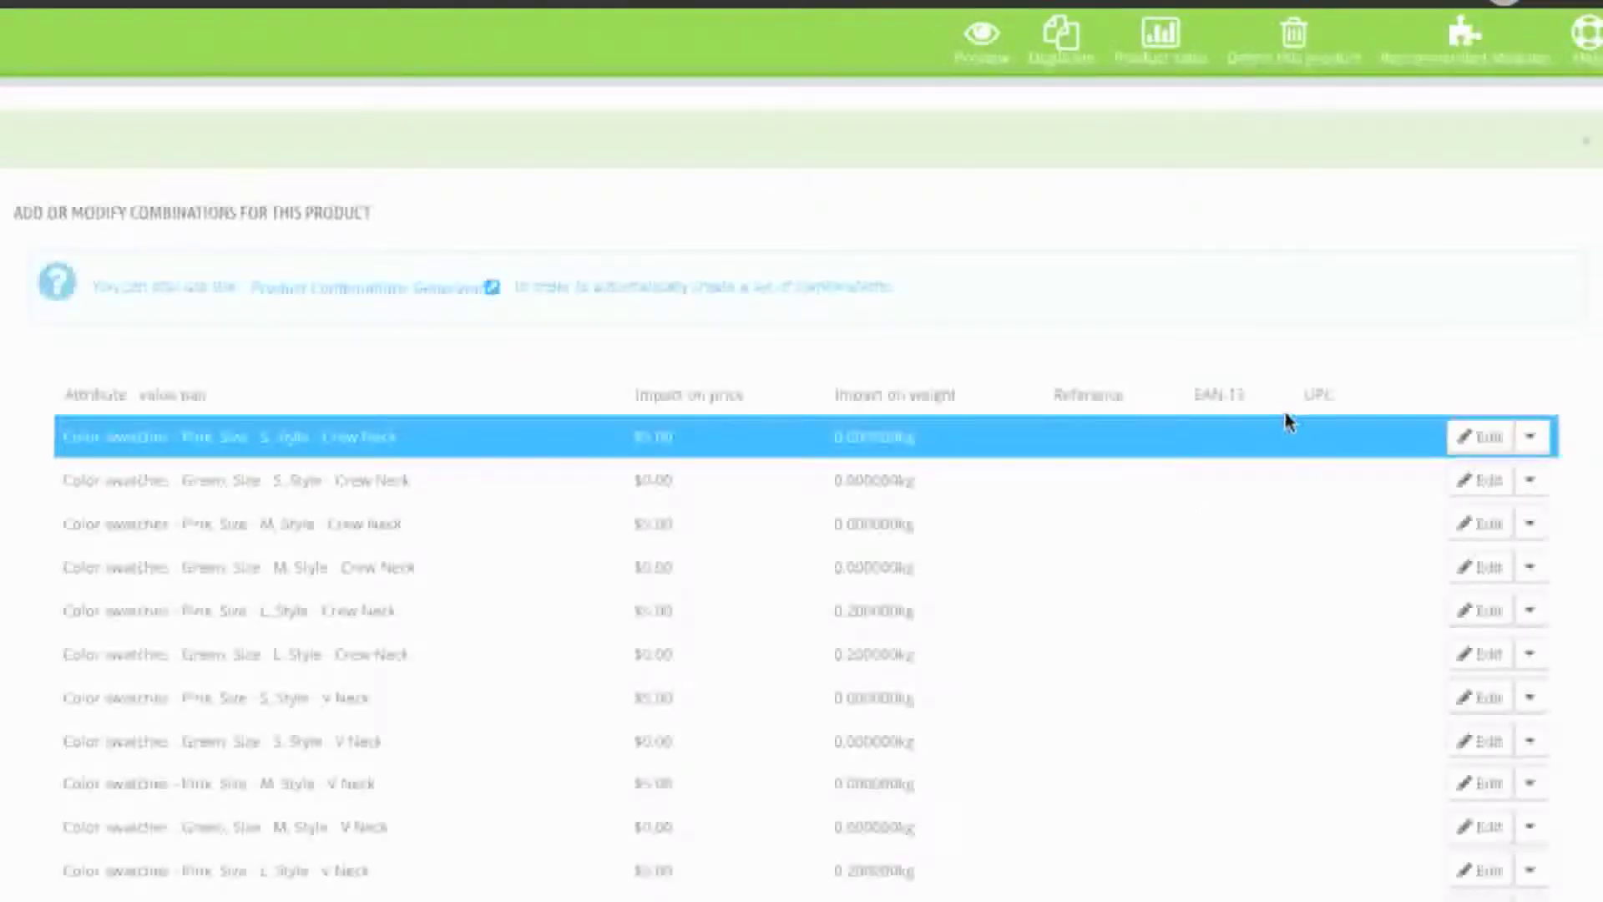
Look over the full list of combinations and save the product, staying on the page.
scroll(1286, 420, down, 3)
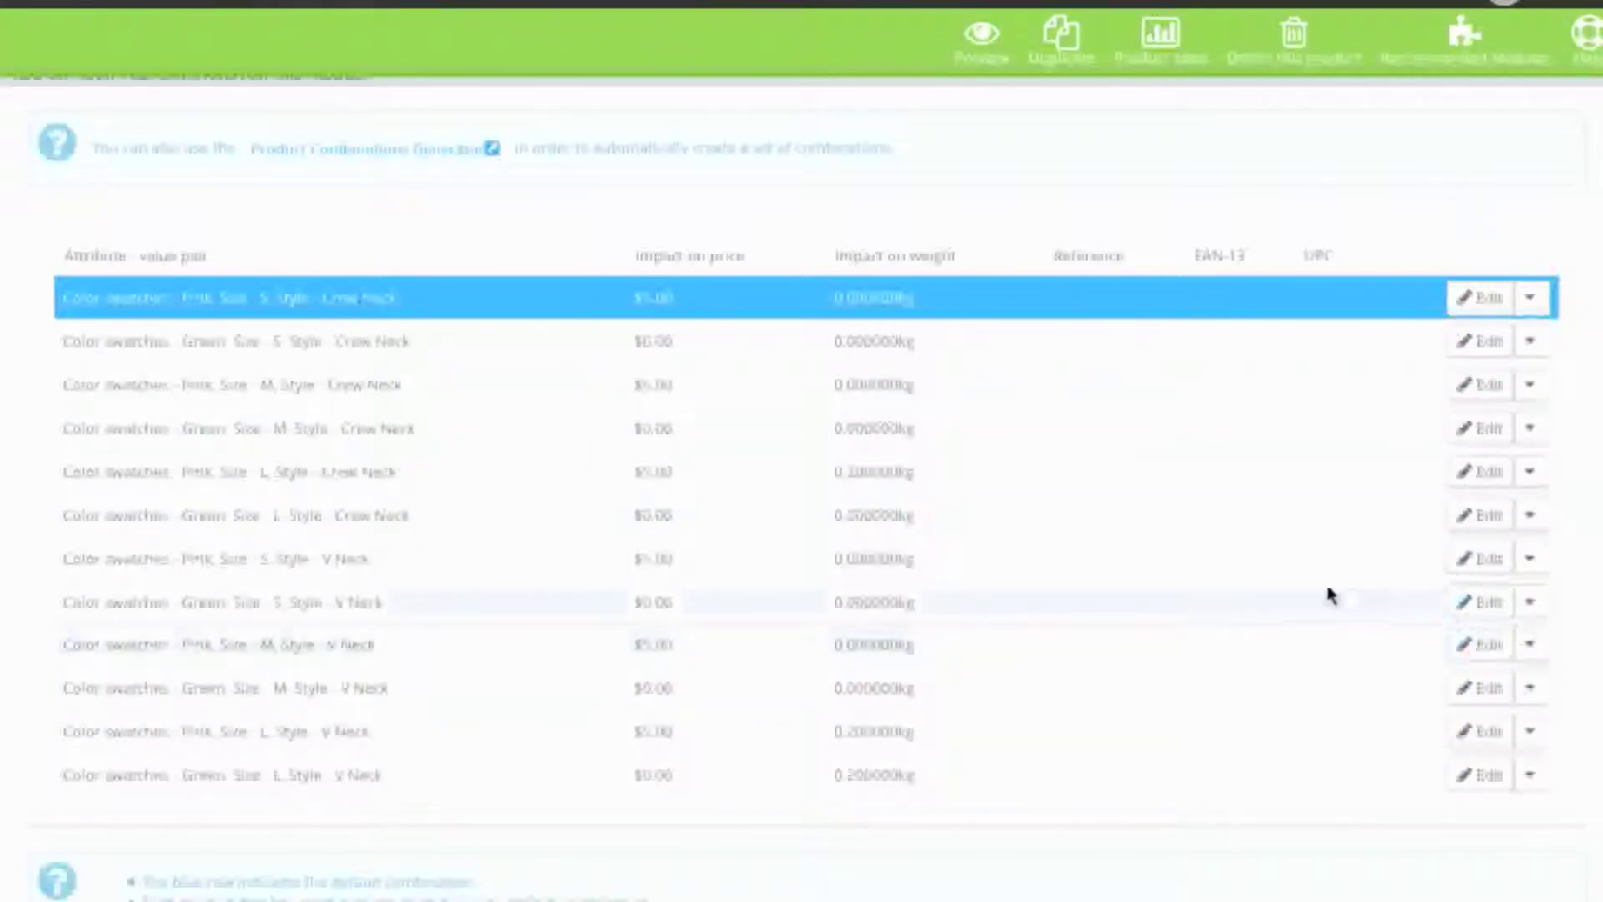
scroll(1291, 600, down, 3)
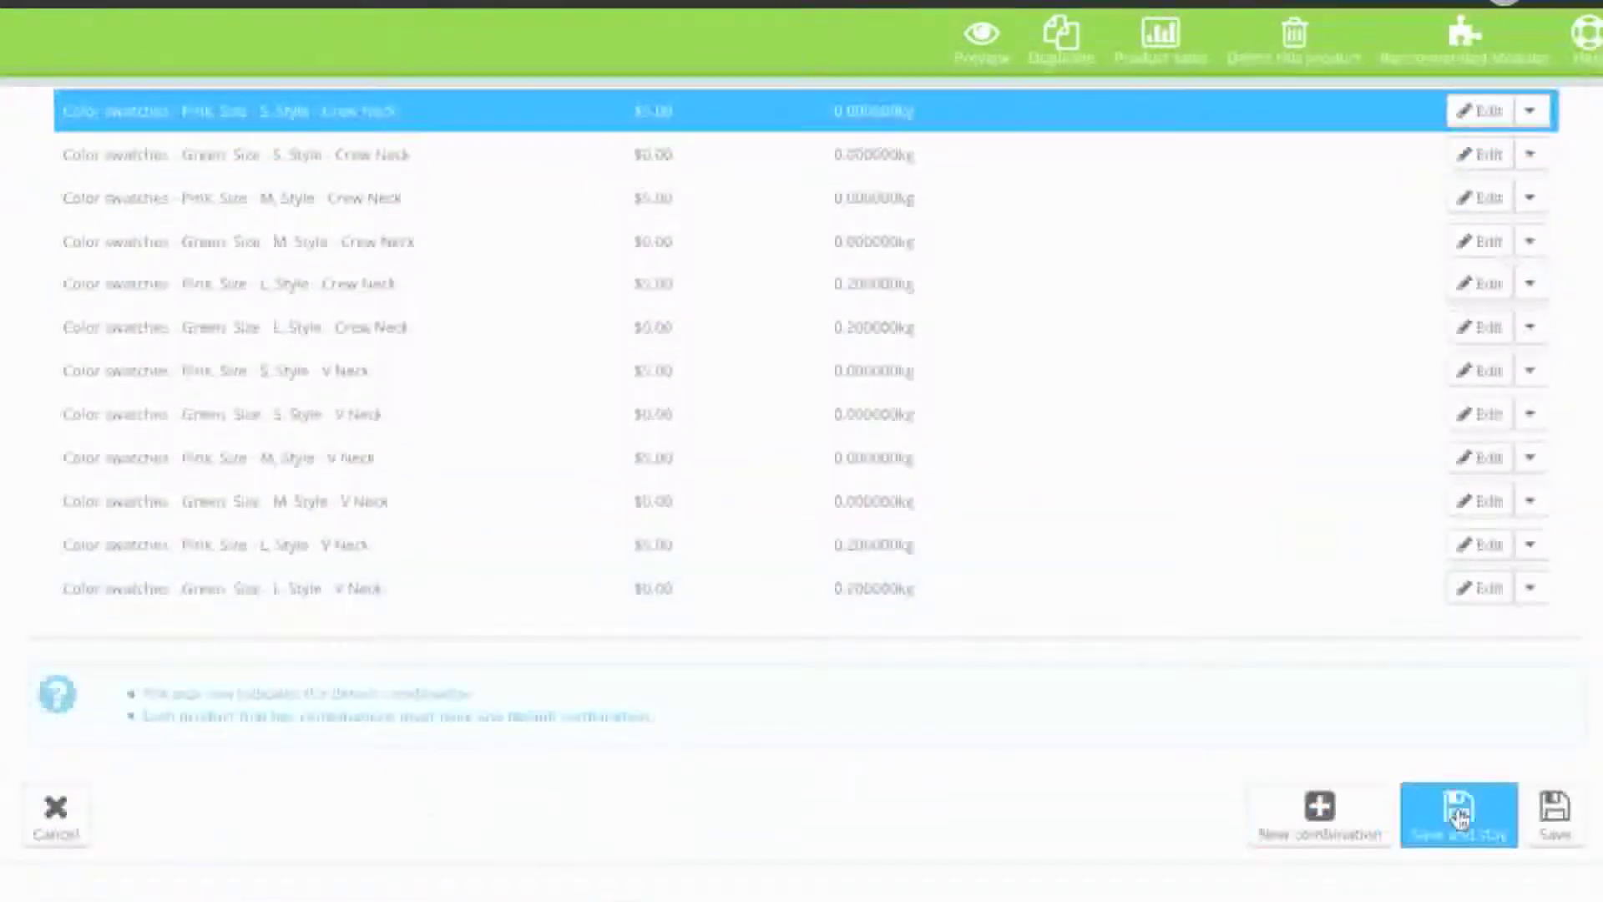
click(1459, 816)
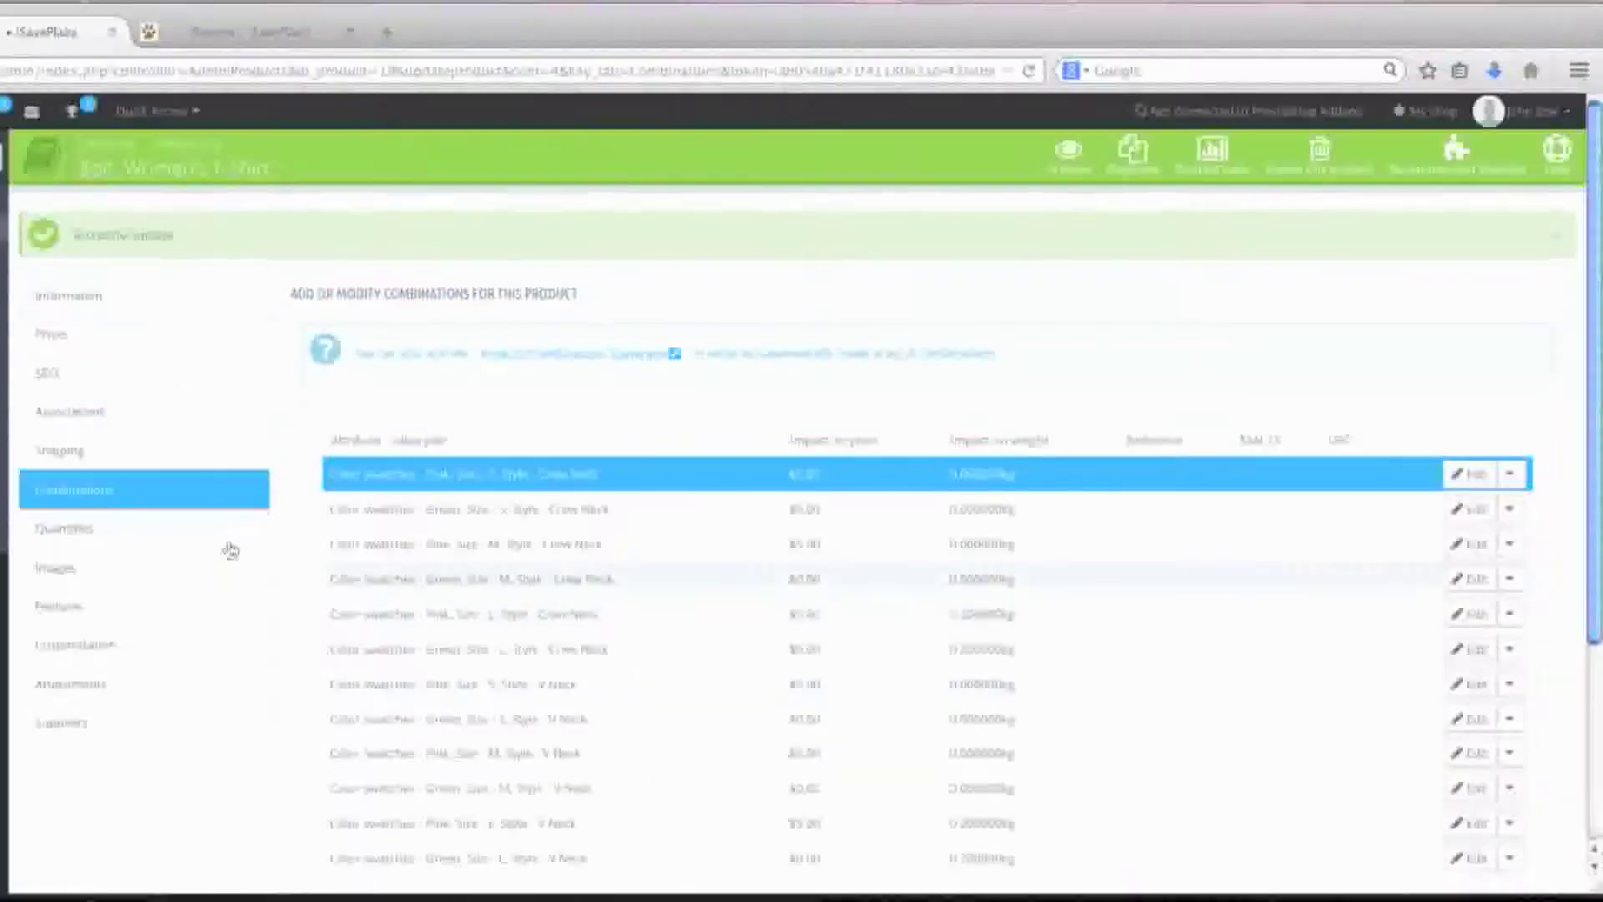
Specify the combinations' available quantities in listed order as 12, 5, 6, 7, 8, 9, 4, 6, 7, 8, 9 and 9, and save them.
click(227, 547)
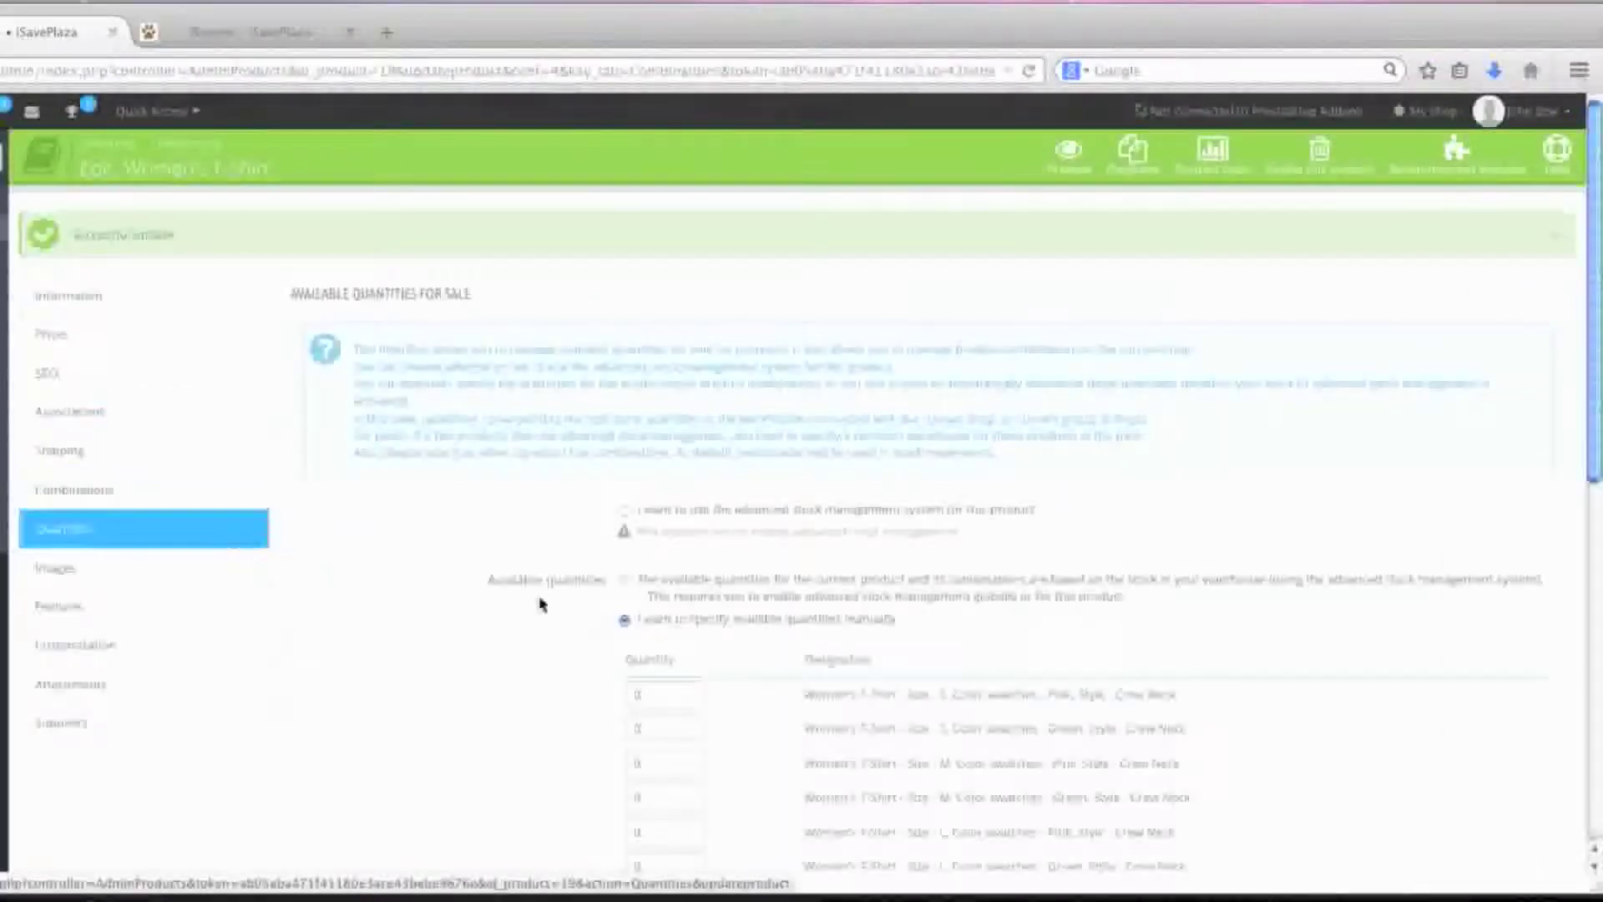
scroll(588, 632, down, 2)
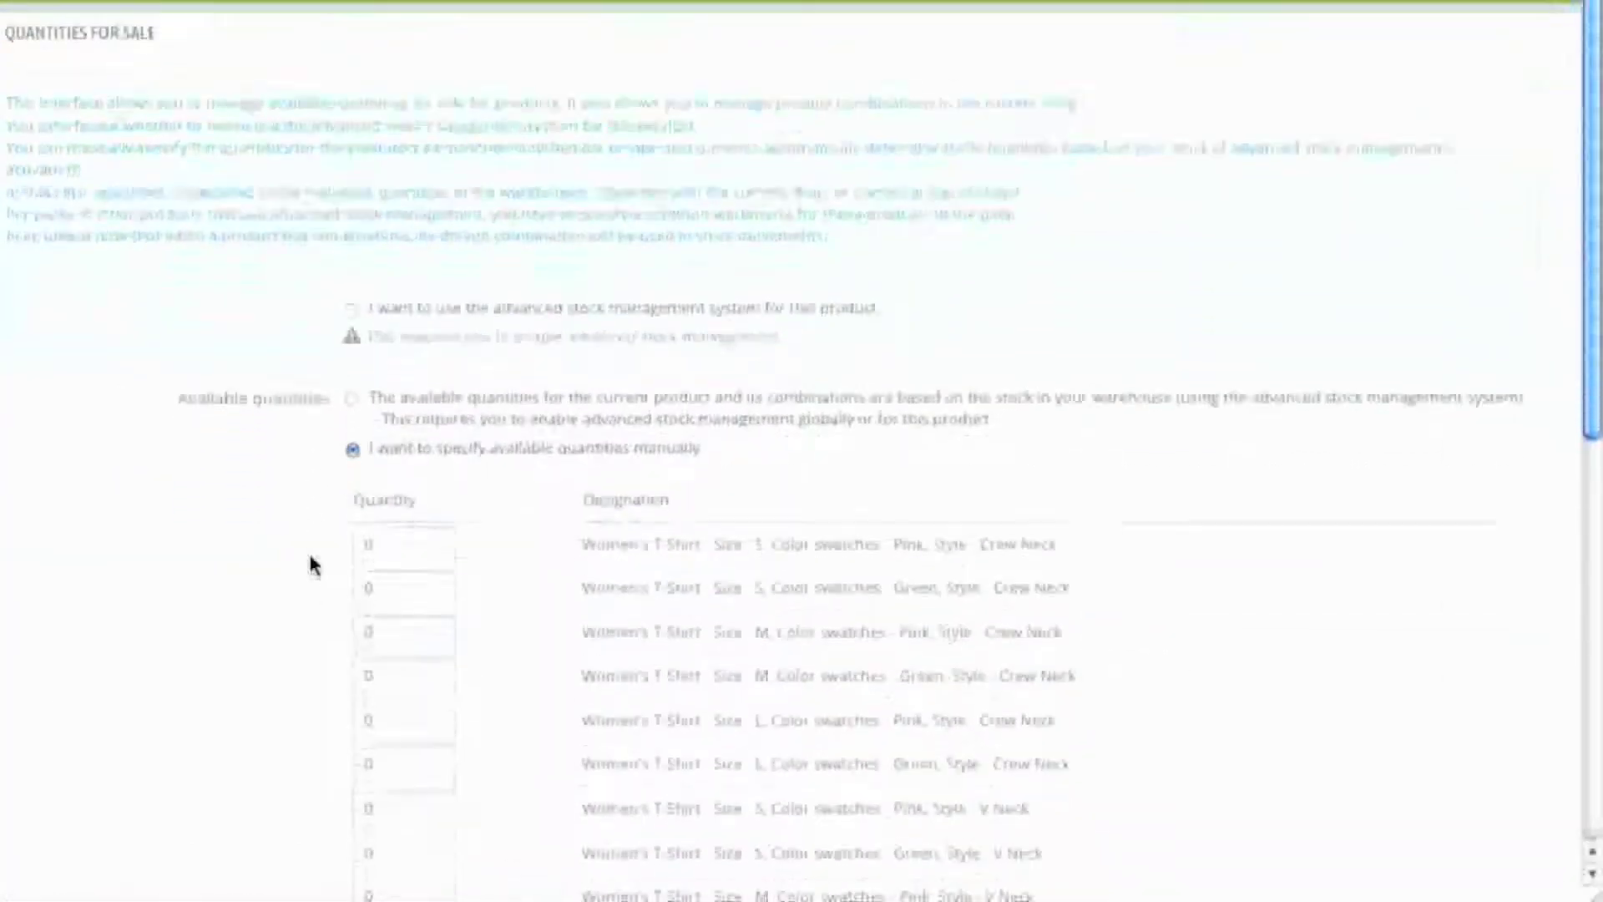
scroll(313, 566, down, 3)
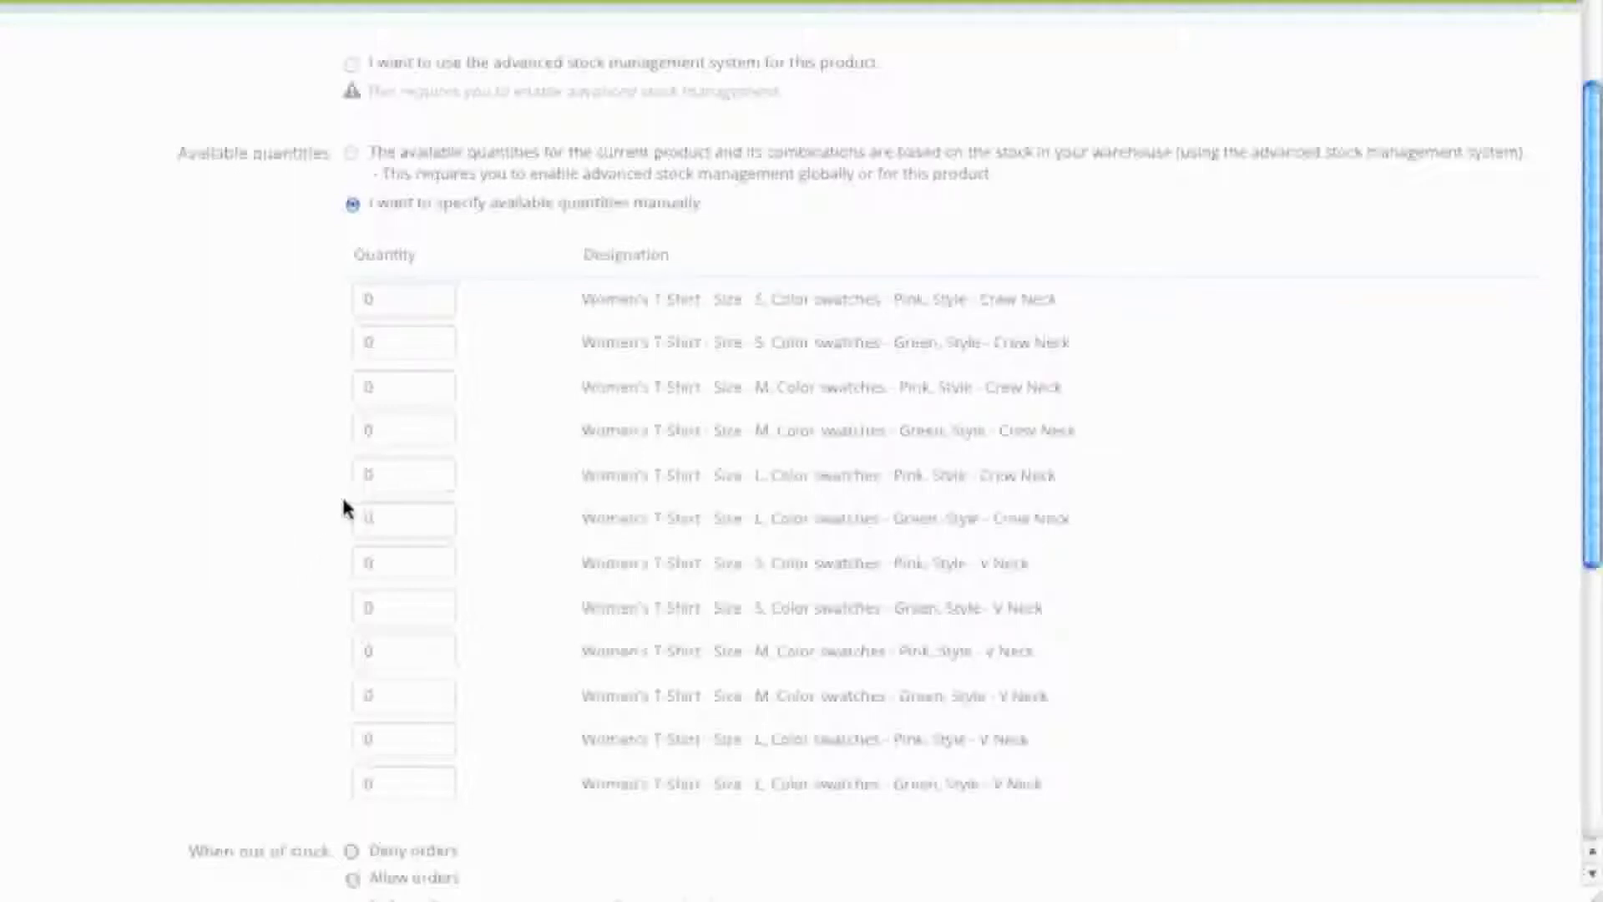
click(408, 309)
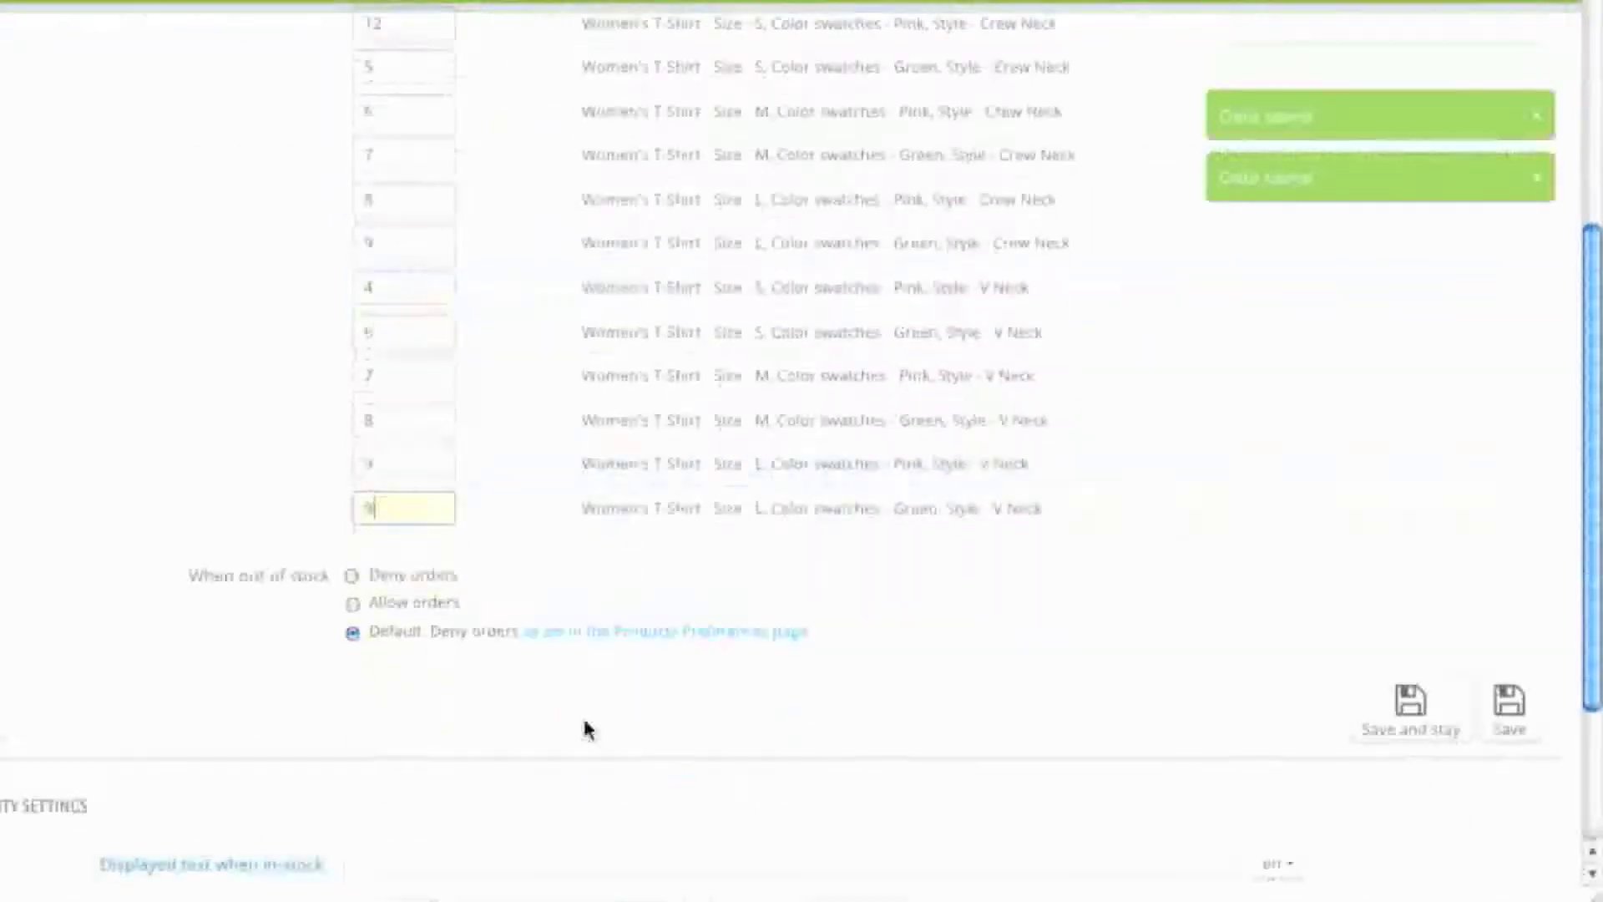
scroll(583, 718, down, 3)
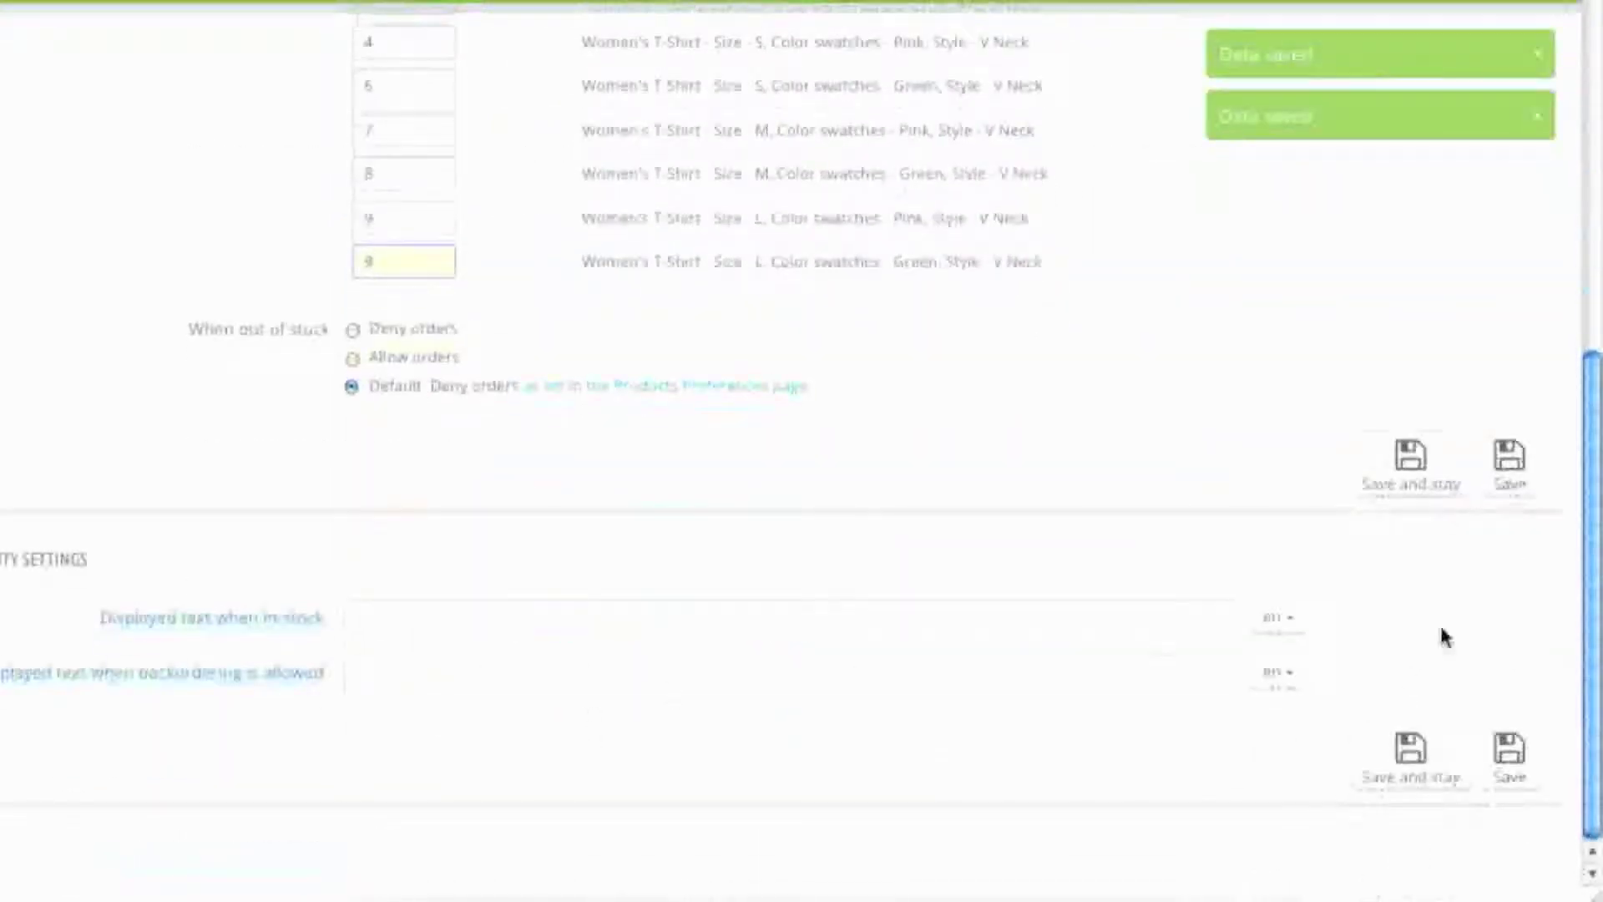
click(1413, 468)
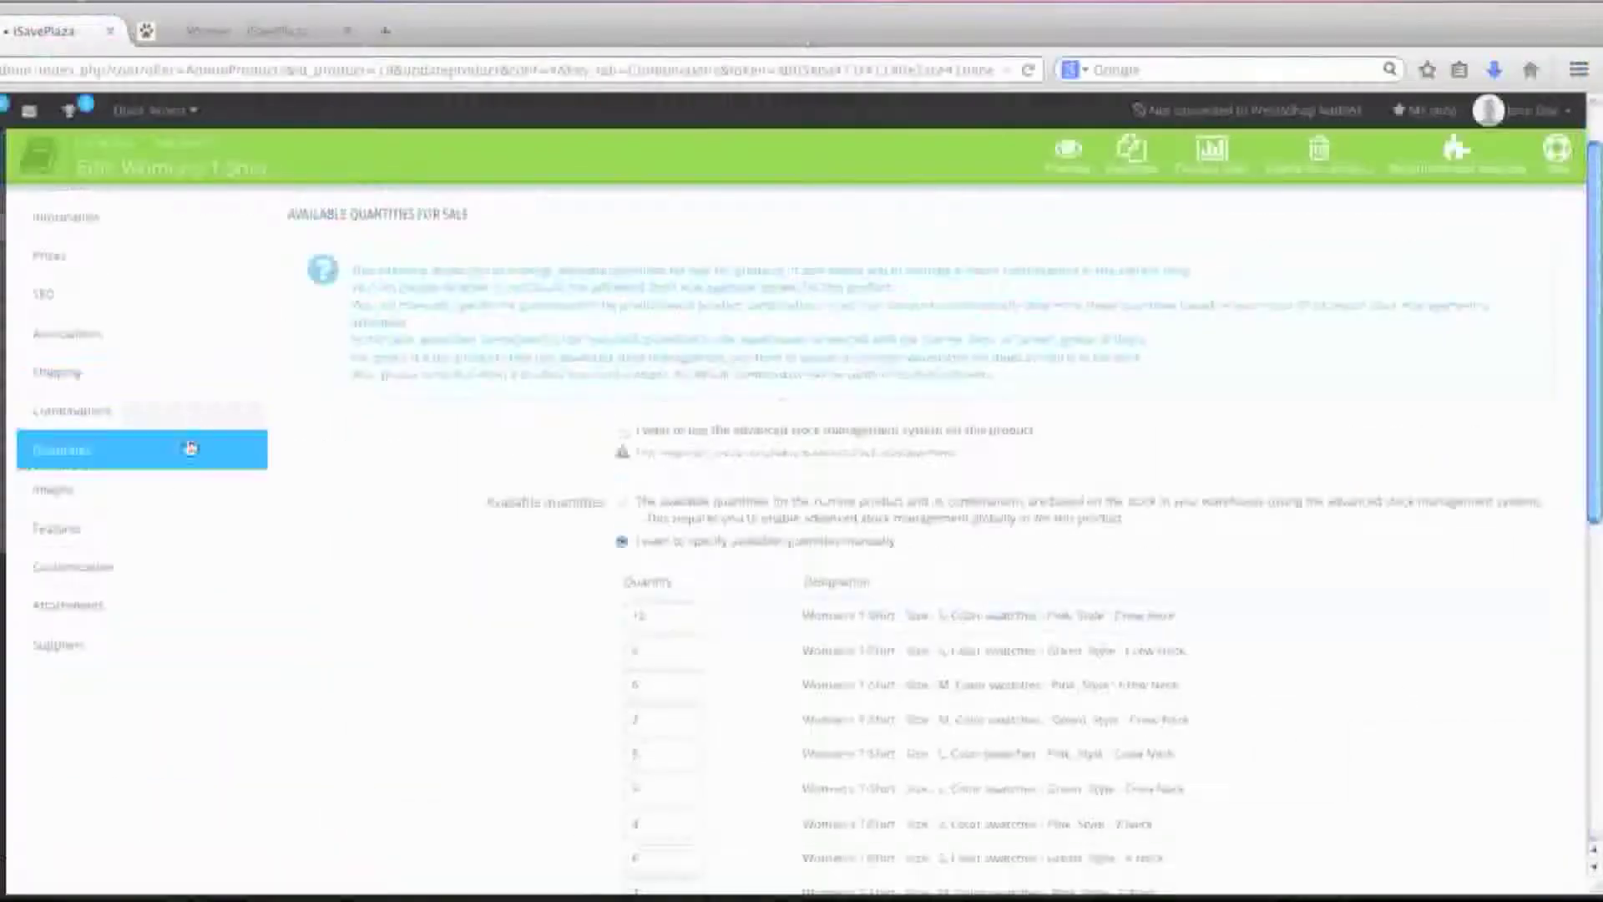
Set the product's Composition feature to the predefined value Cotton and save the finished product.
click(155, 526)
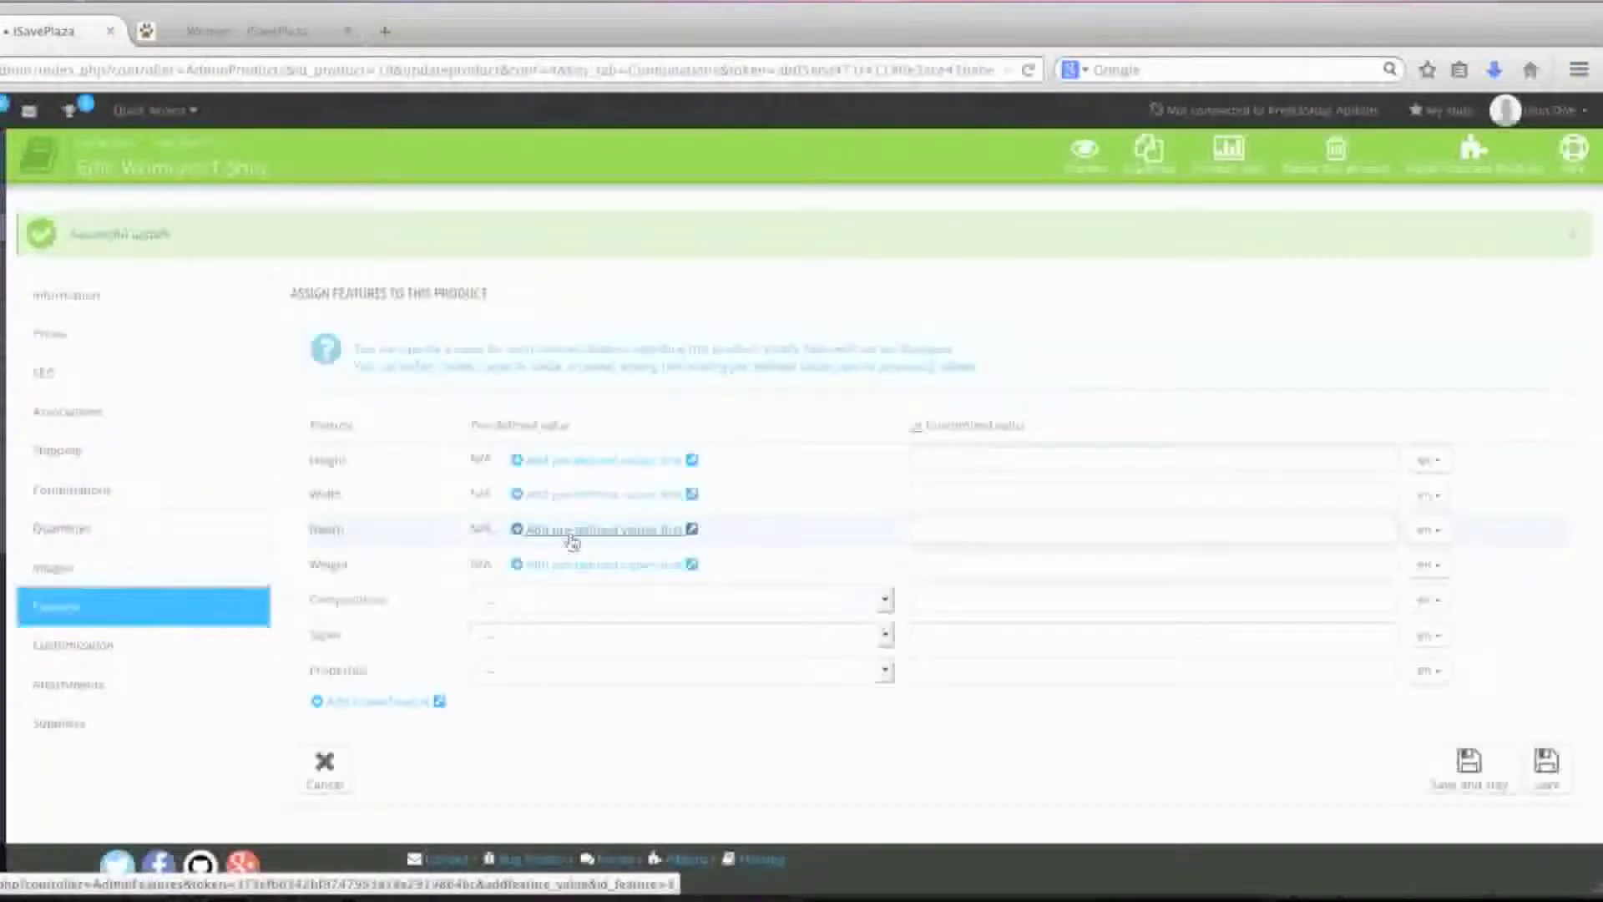
click(553, 608)
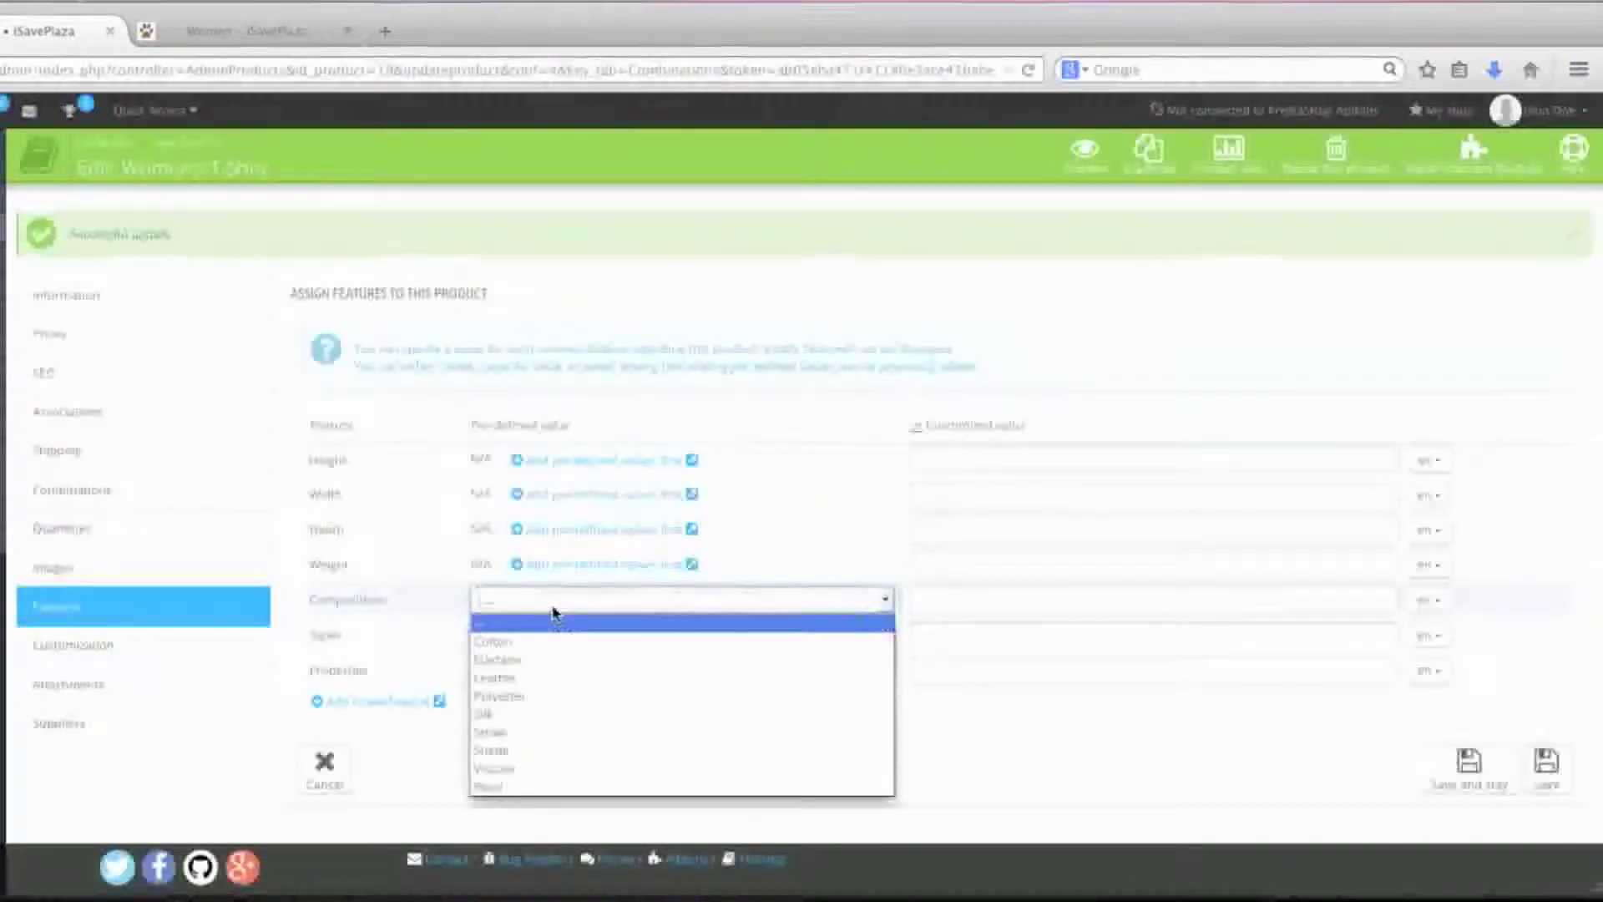
click(551, 644)
click(1554, 765)
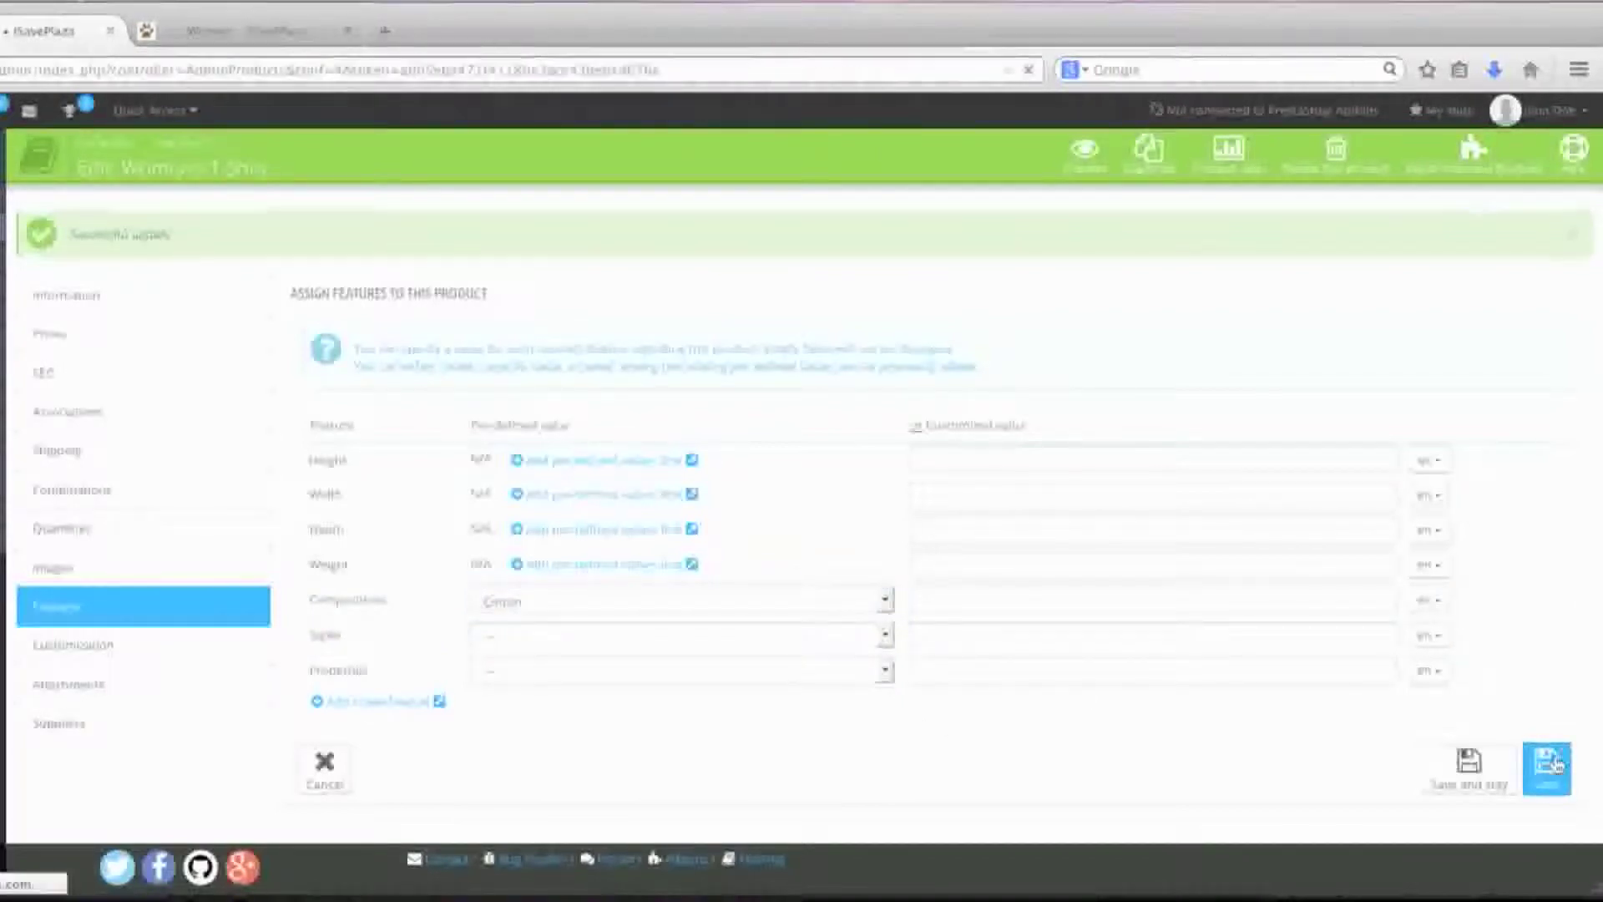
Switch to the iSavePlaza storefront, load its home page and check the new arrivals for the Women's T-Shirt.
click(297, 35)
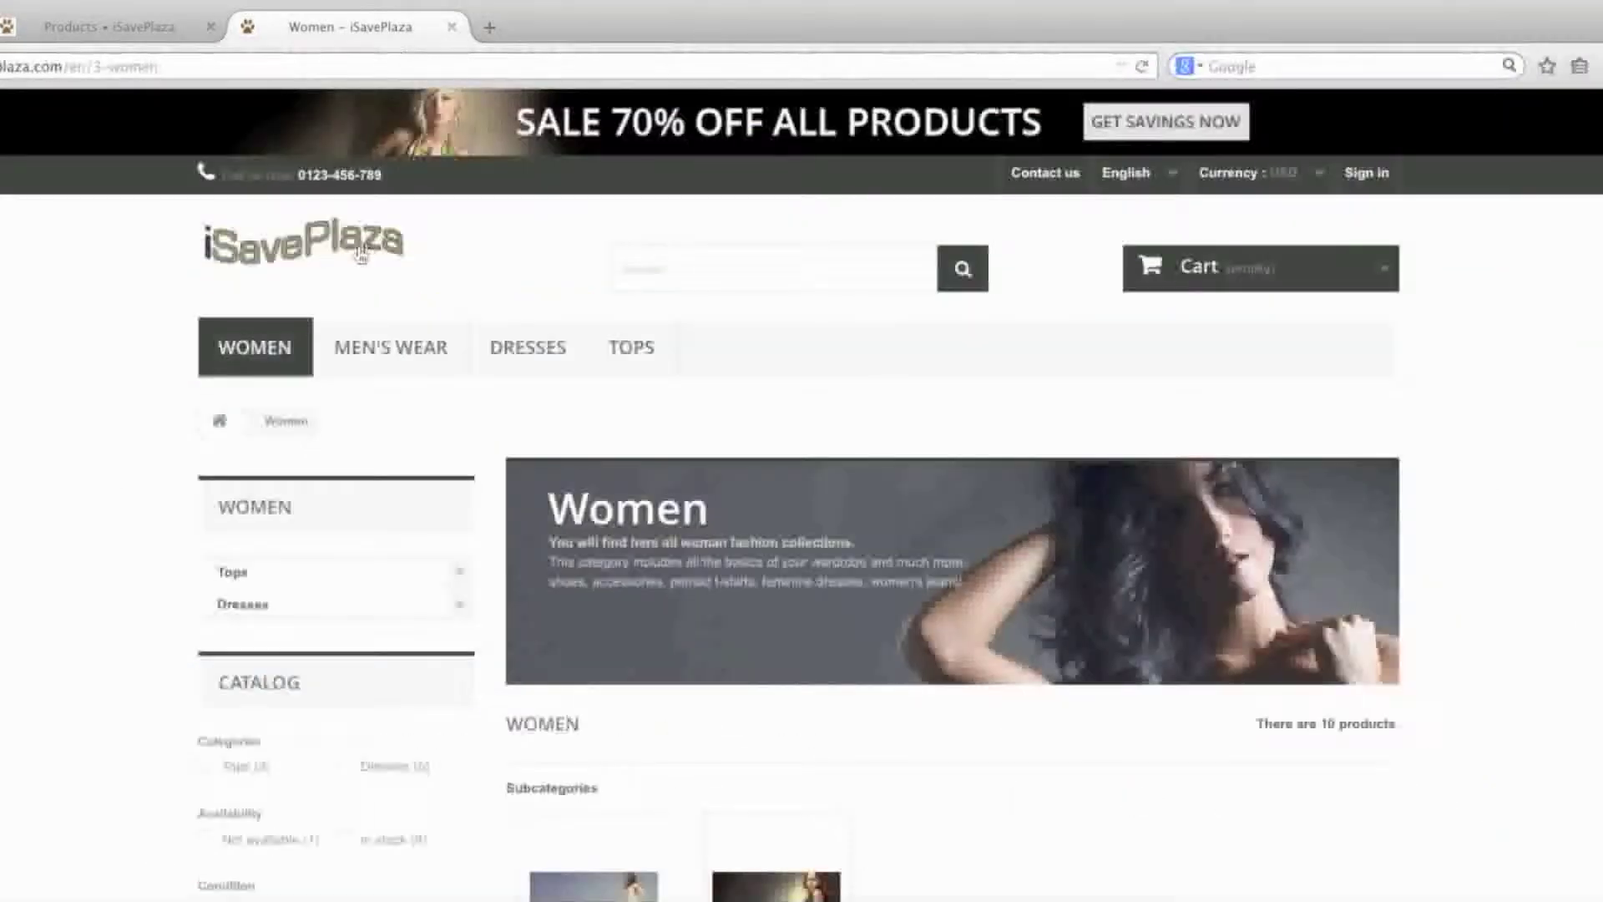
click(332, 252)
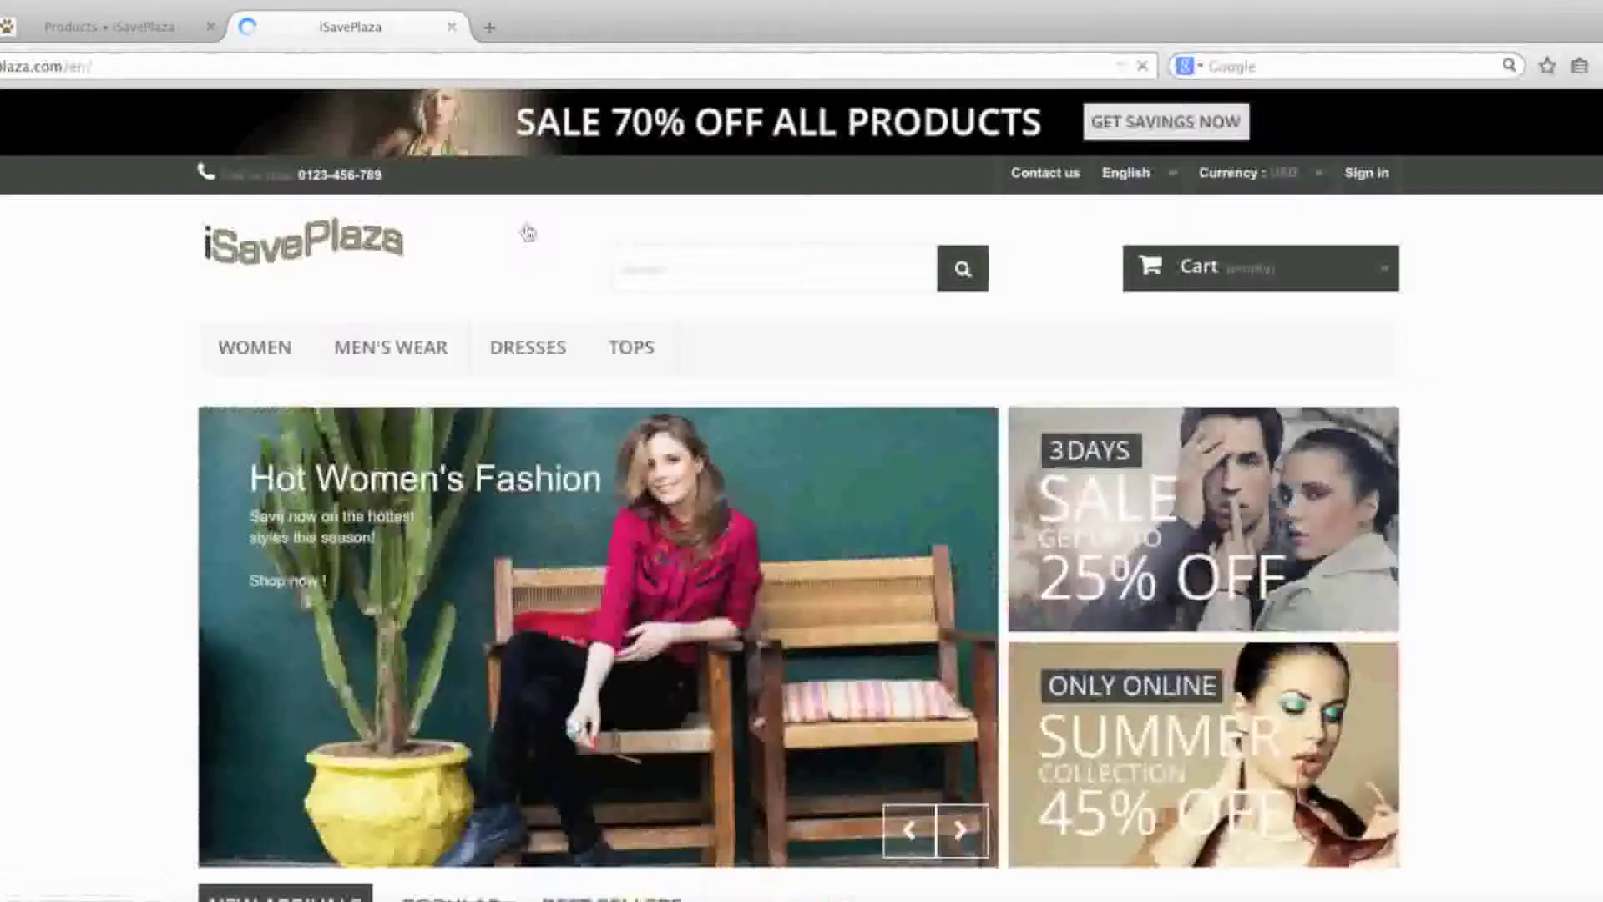
scroll(756, 438, down, 5)
scroll(726, 434, down, 5)
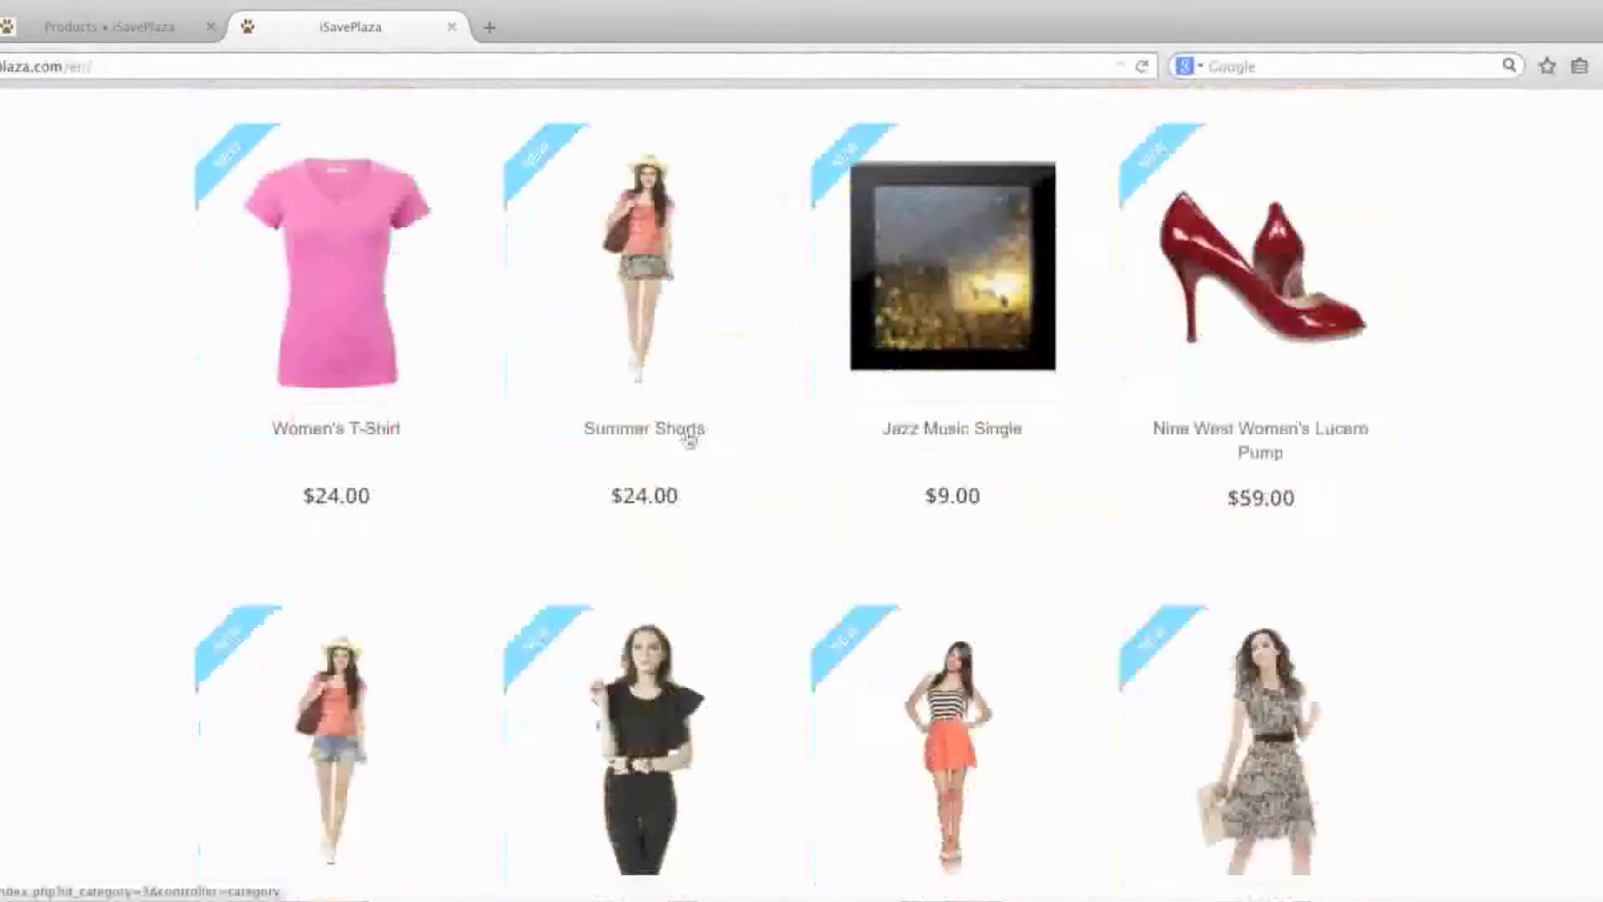
Open the Women's T-Shirt product page and preview the green shirt in the V Neck style and in the Crew Neck style.
mouse_move(365, 323)
click(408, 354)
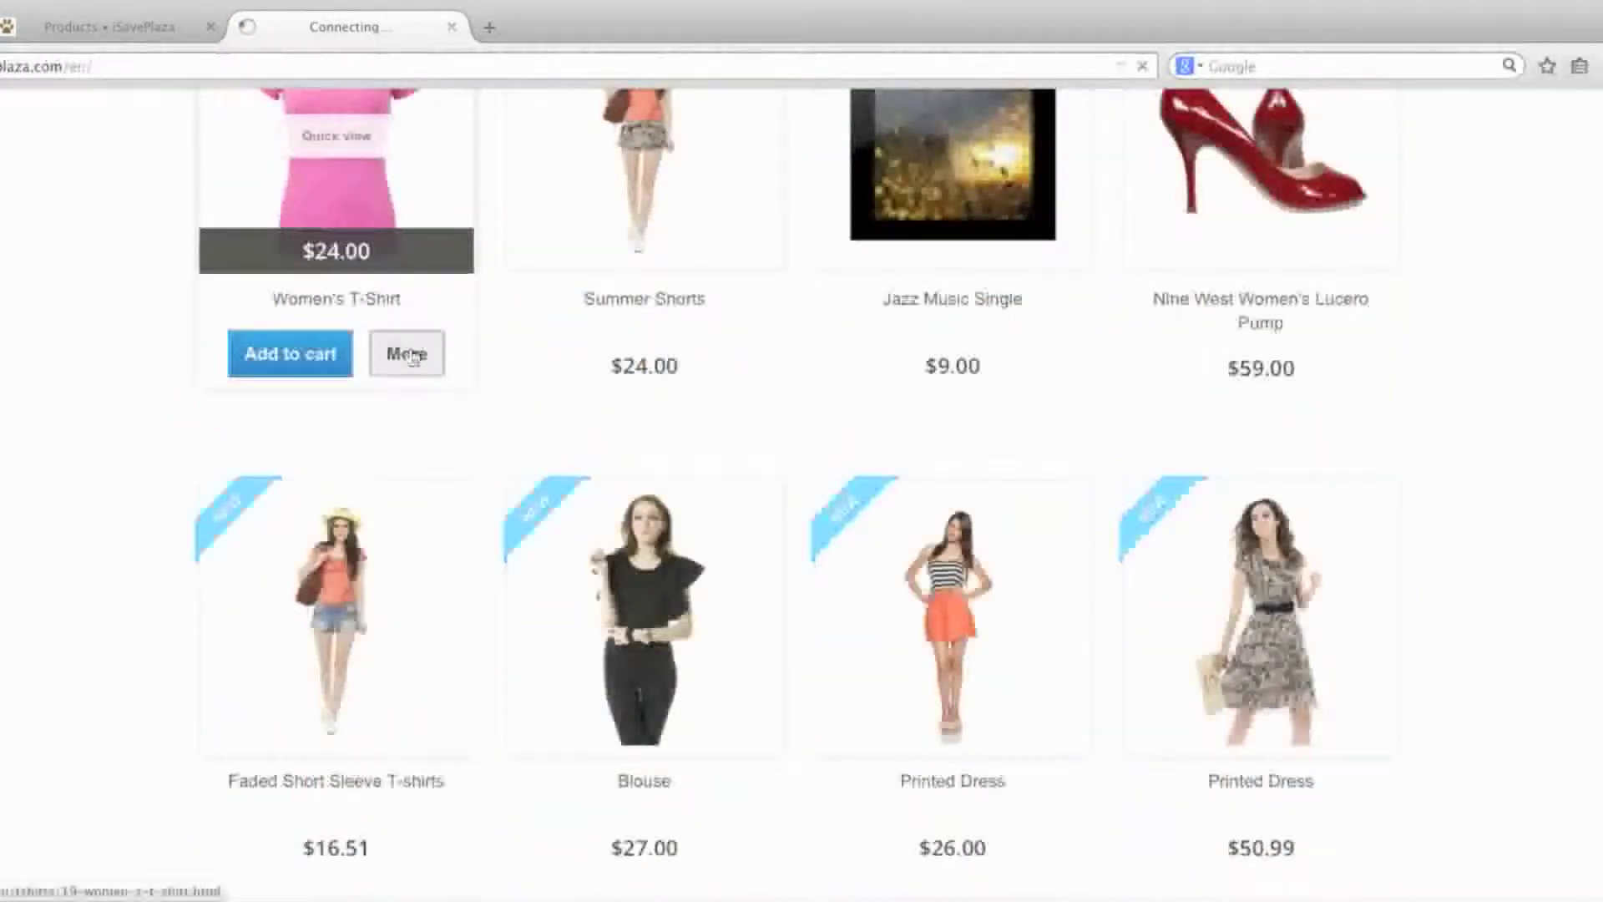
scroll(1118, 526, down, 3)
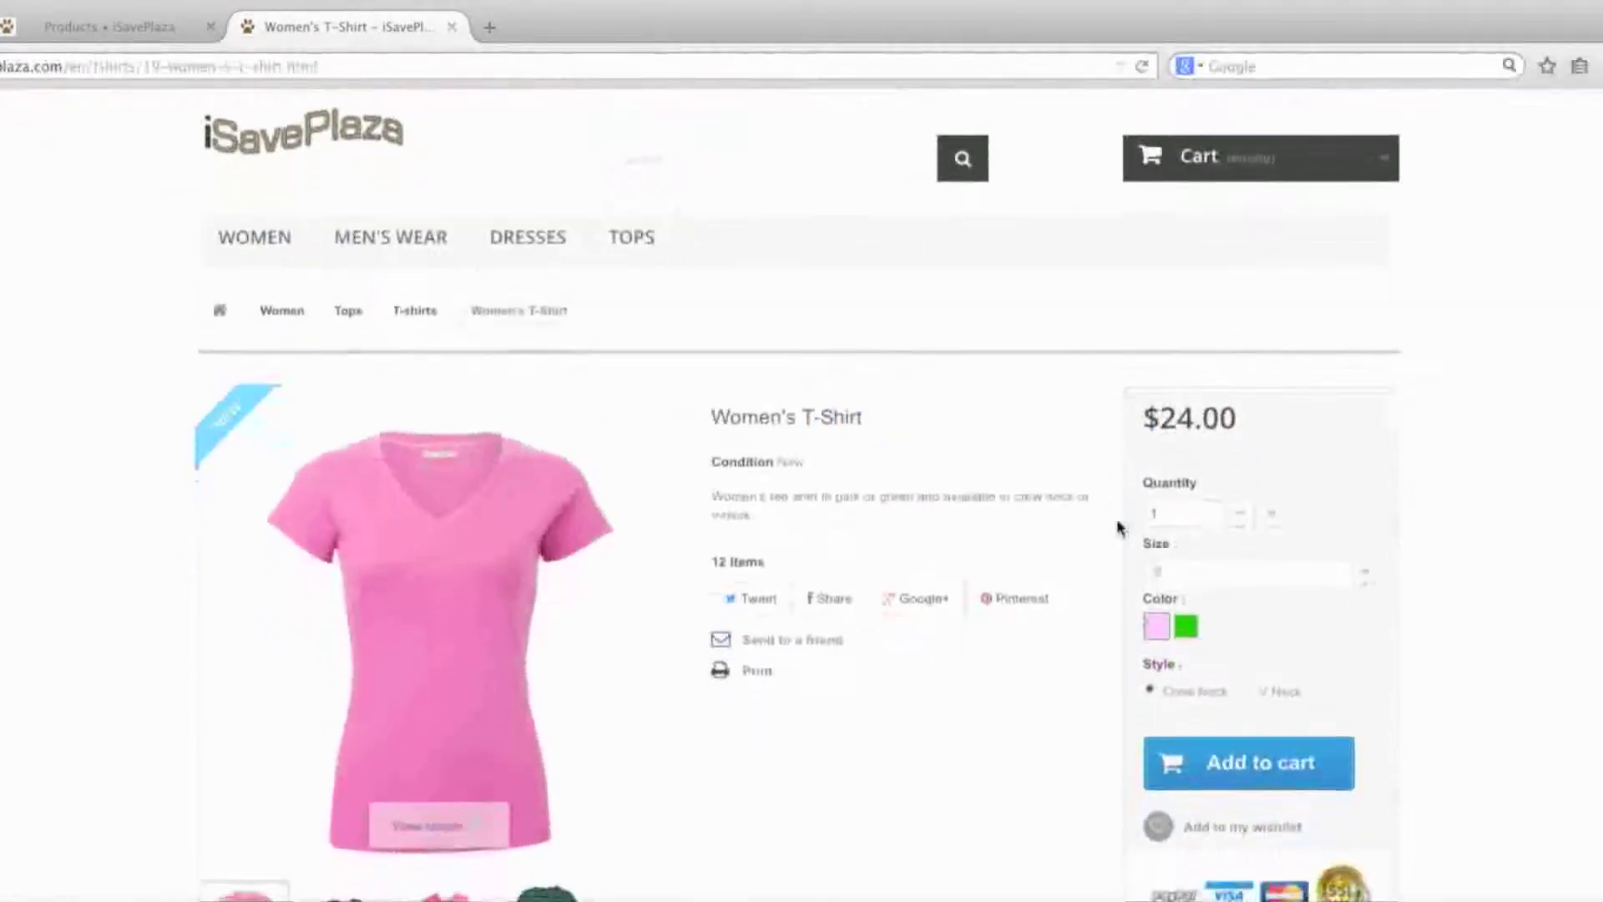
click(1187, 484)
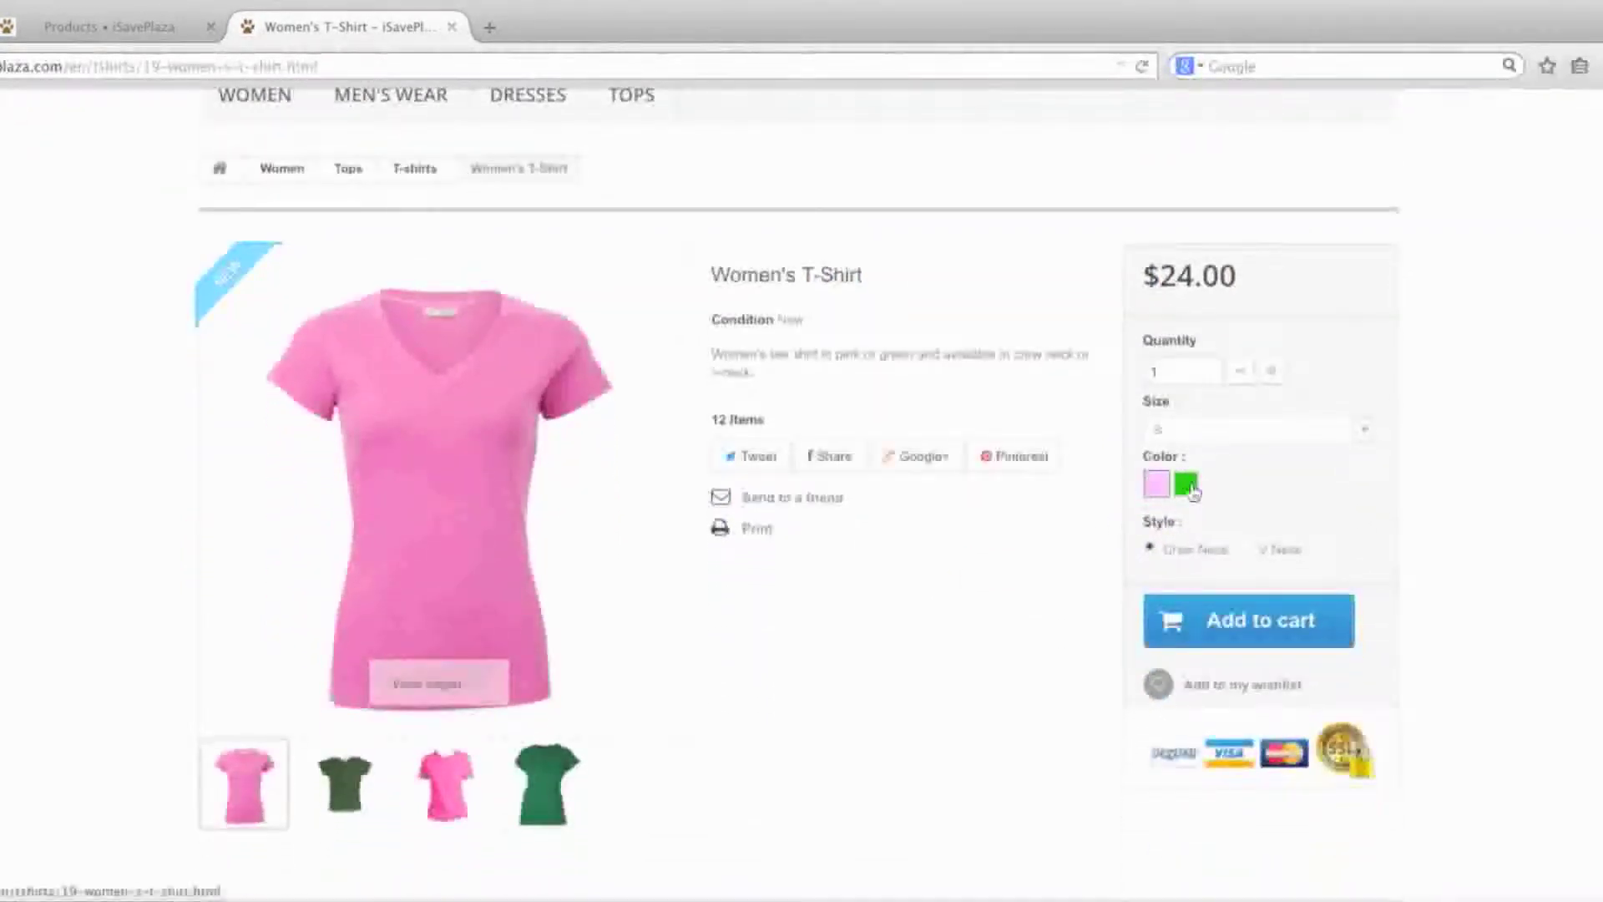
click(1246, 550)
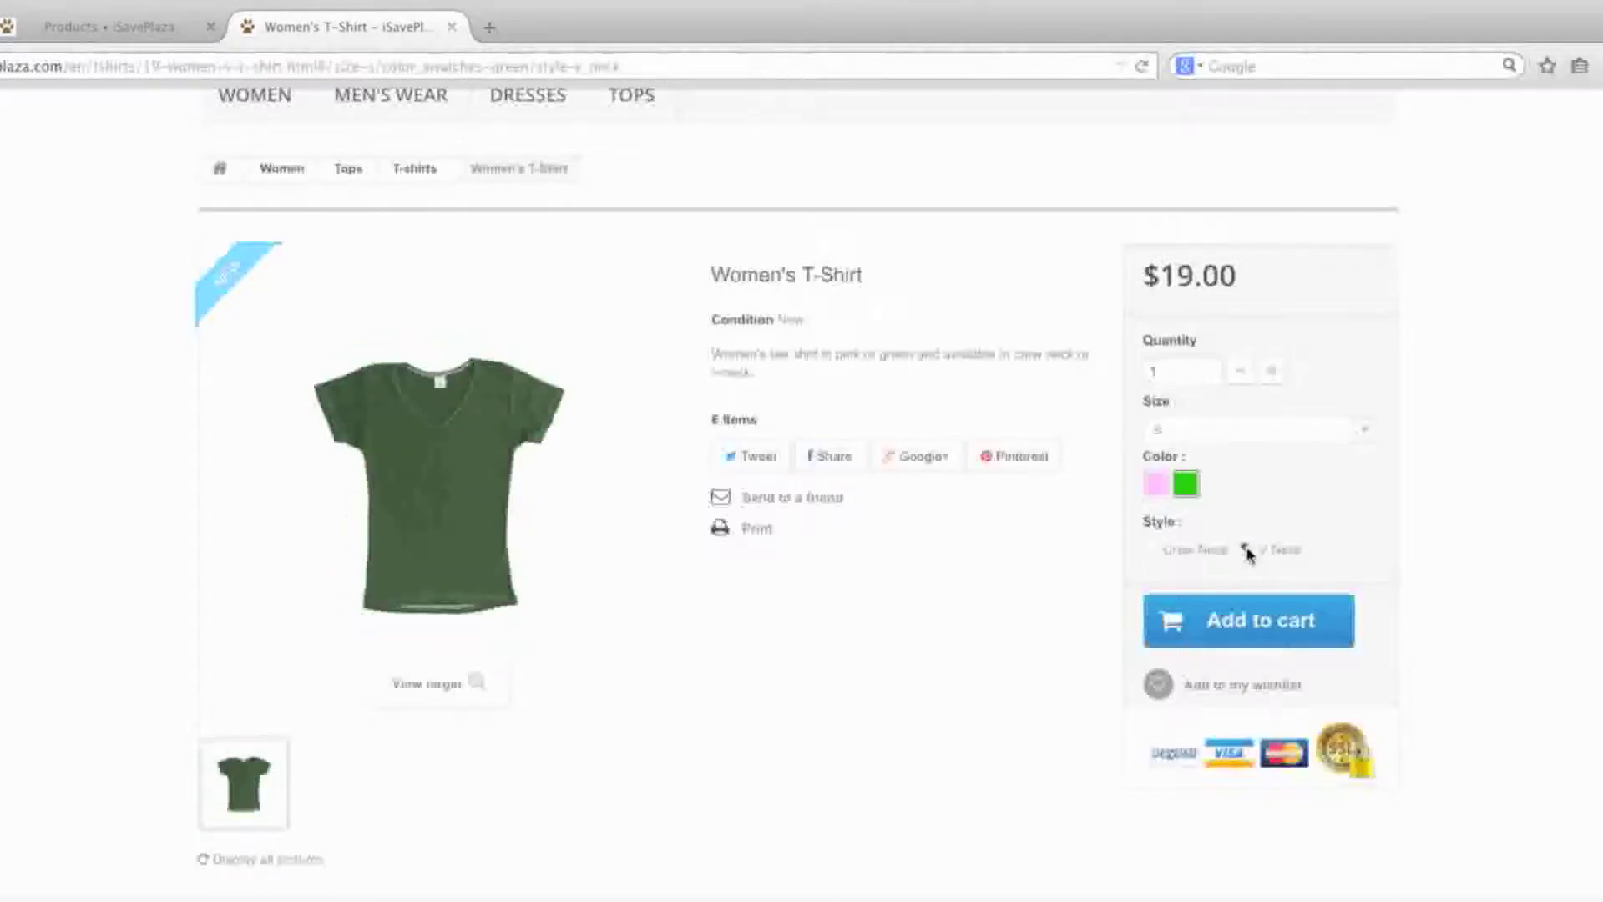
click(1151, 551)
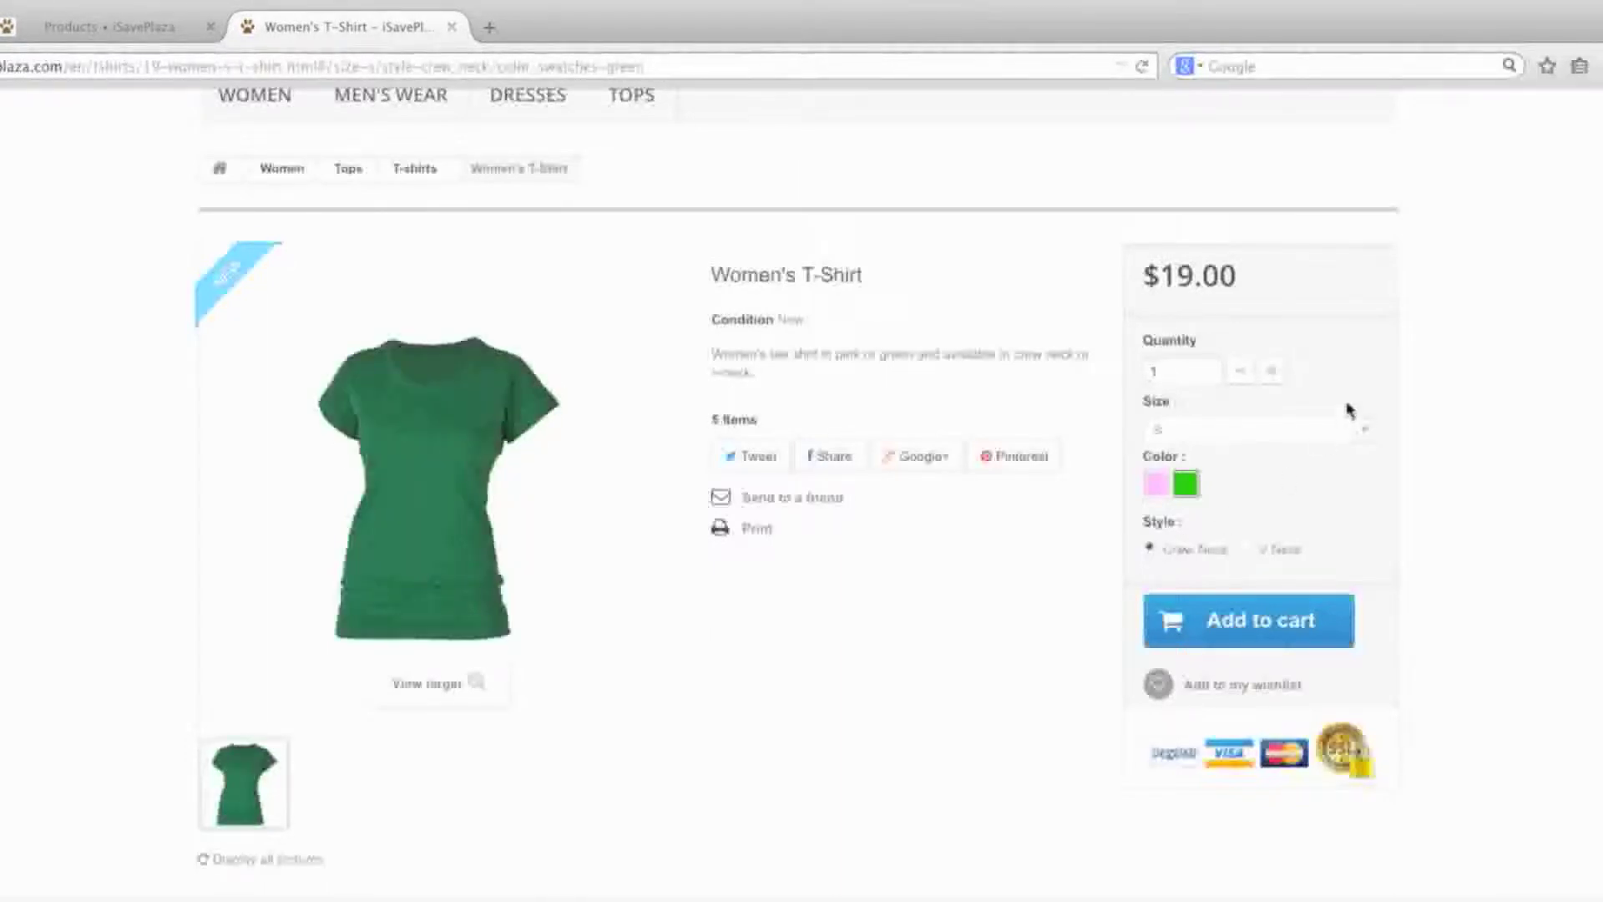
Check the size options offered for the green Crew Neck shirt and return to the upper part of the product page.
click(1360, 429)
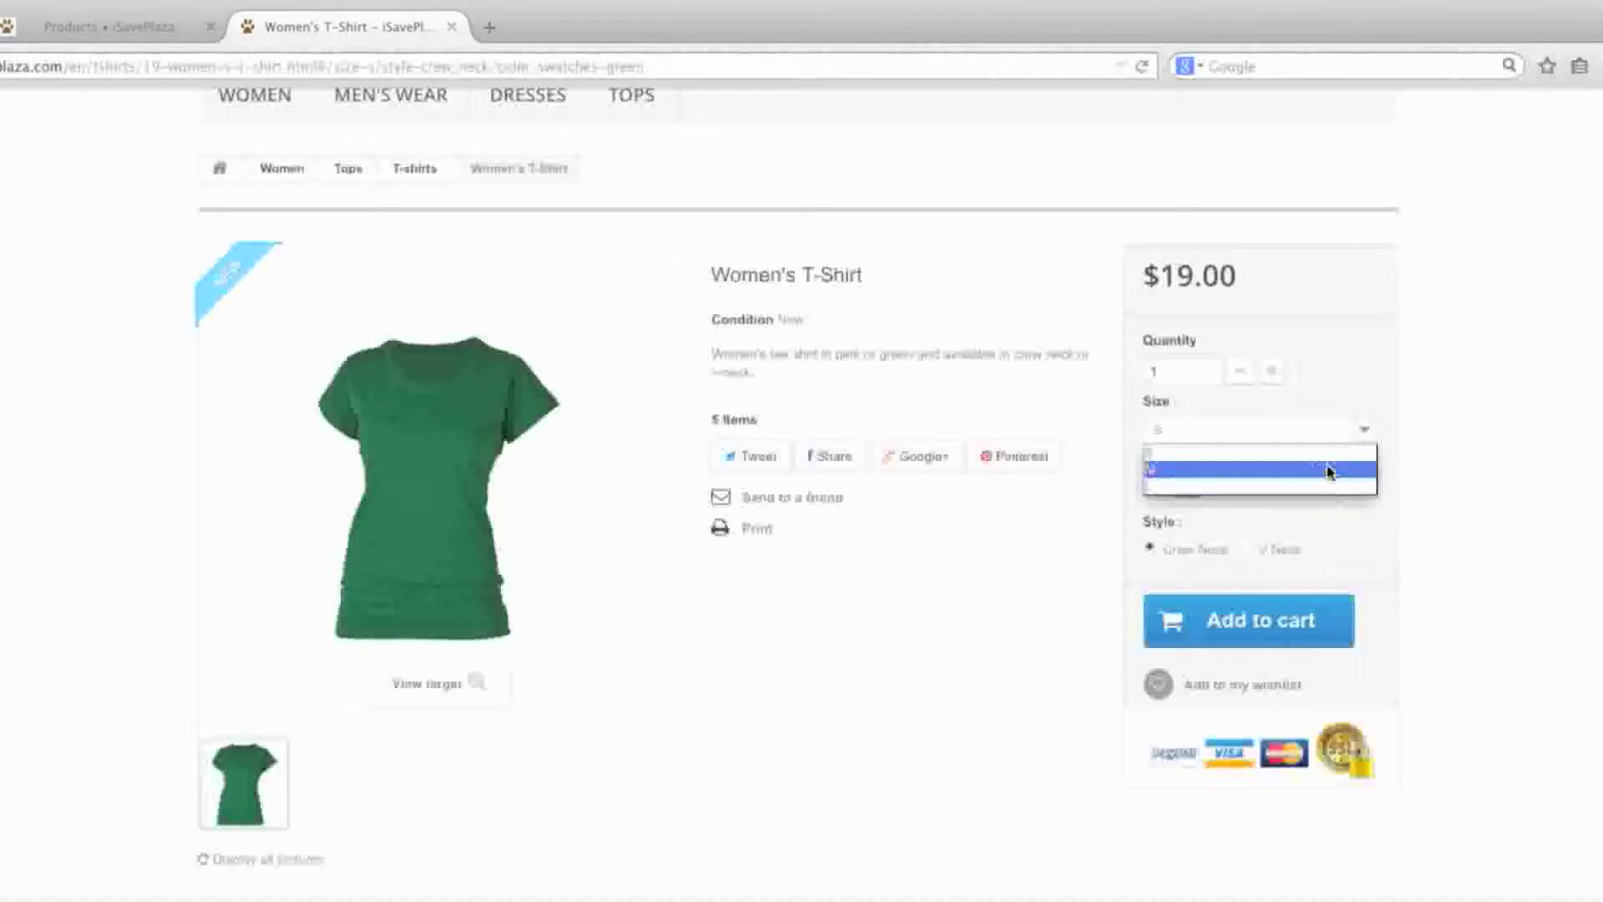
click(1077, 564)
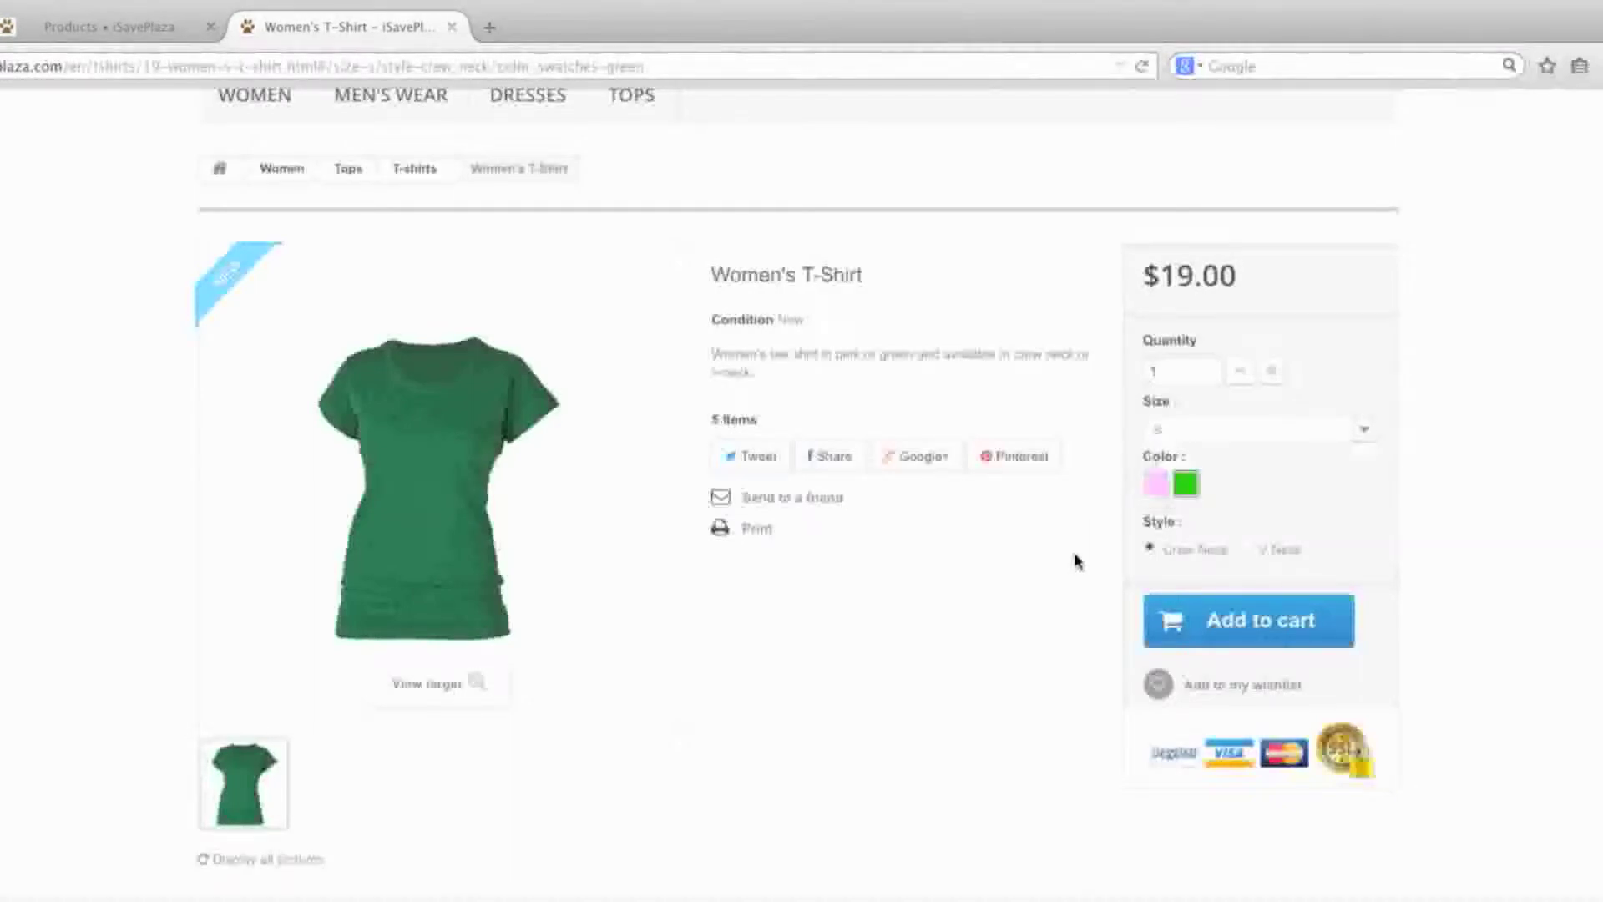
scroll(1077, 562, up, 3)
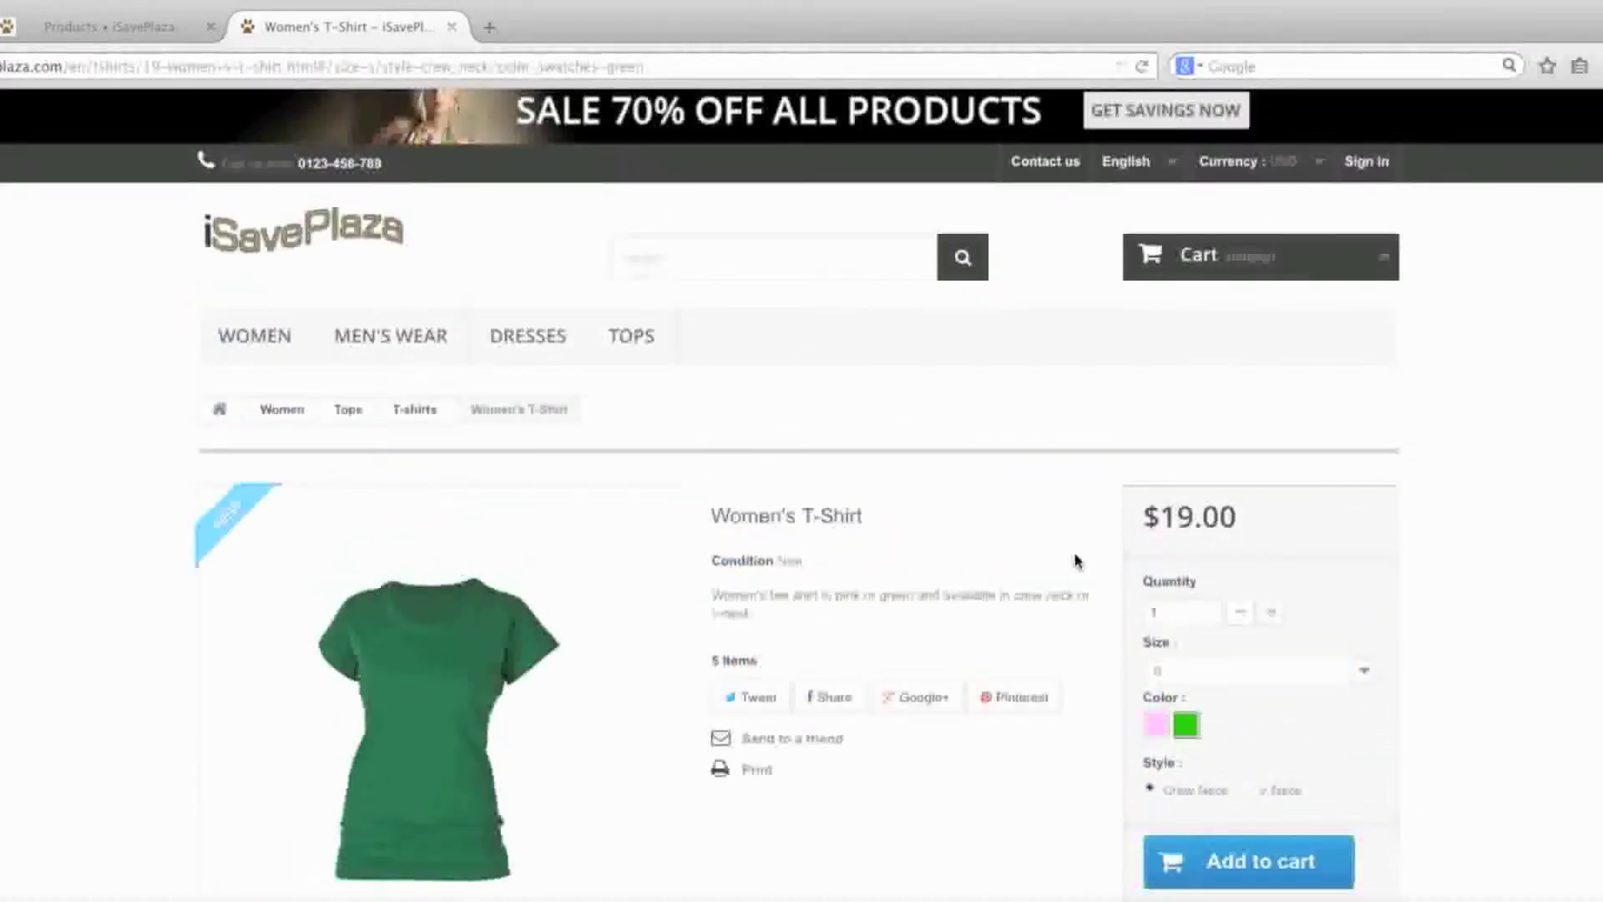